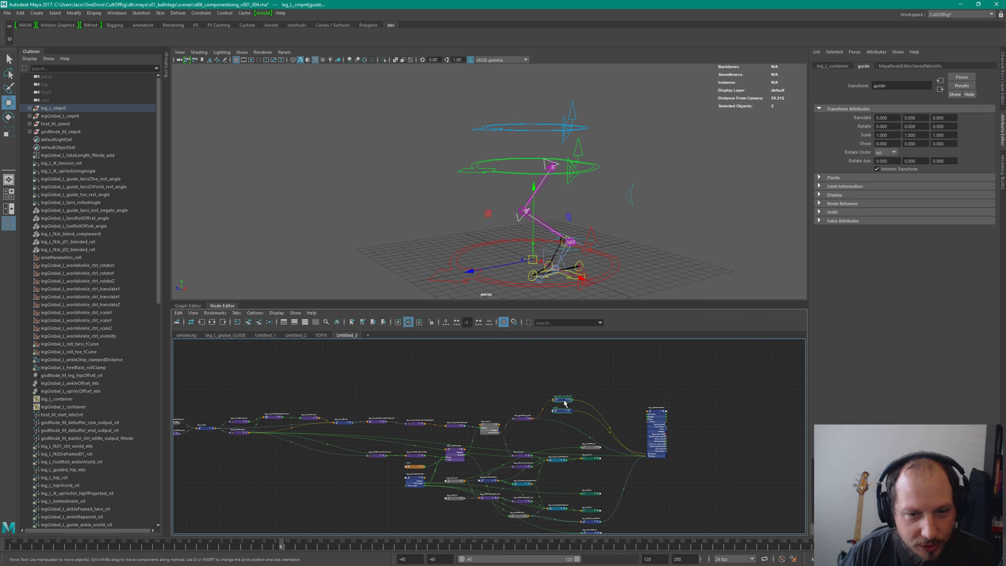
Step: Select the world ankle control of the left leg in the viewport and show its channels in the Channel Box
left_click(644, 381)
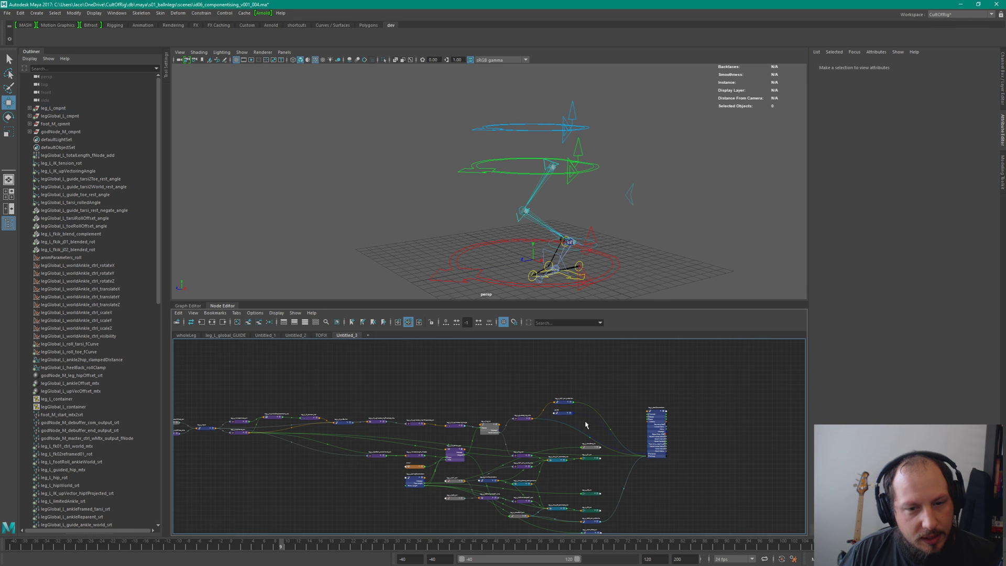
scroll(585, 425, "up", 6)
left_click_drag(636, 225, 515, 175, "alt")
left_click(496, 186)
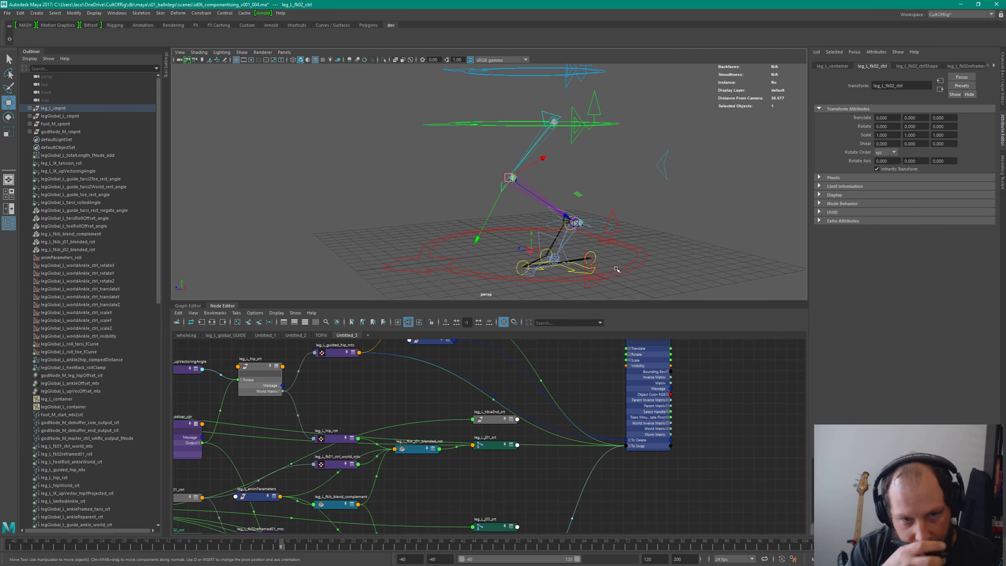
left_click_drag(583, 208, 606, 216, "alt")
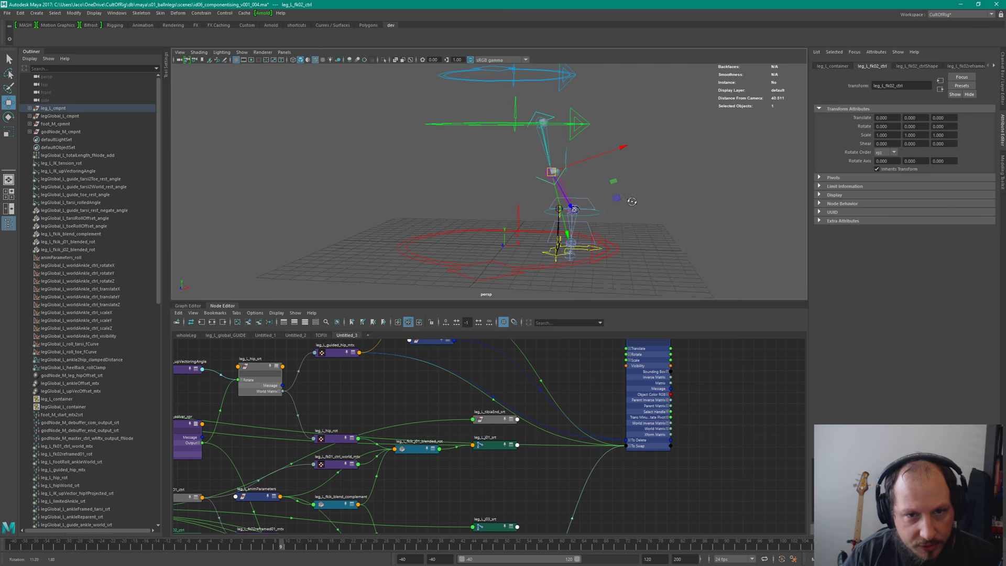
left_click(595, 218)
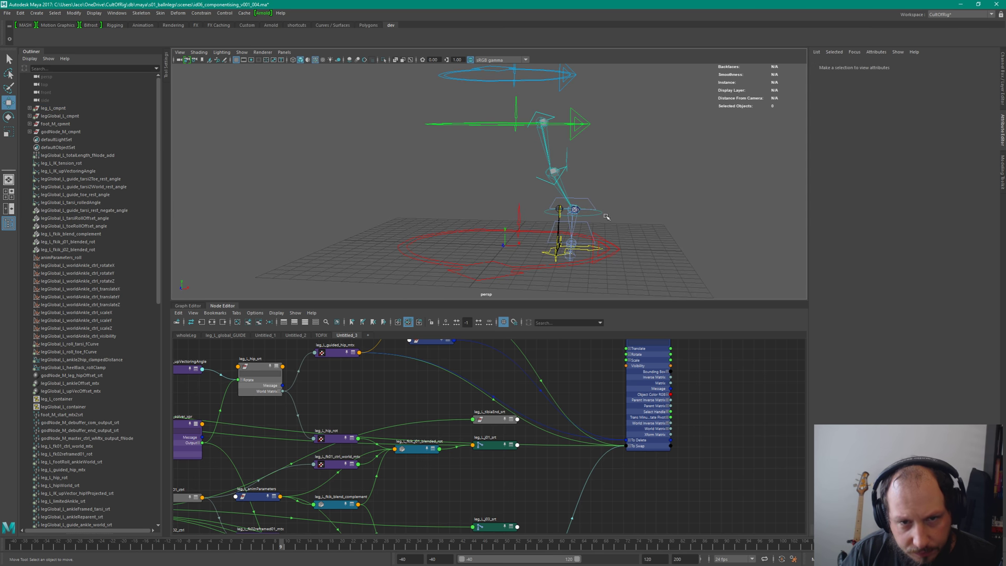
left_click(605, 214)
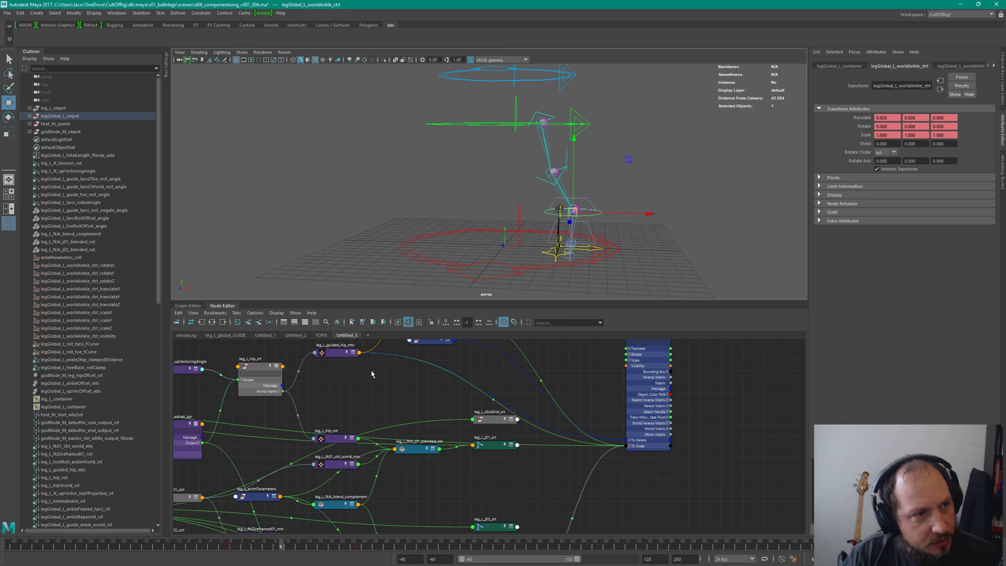
key("ctrl+a")
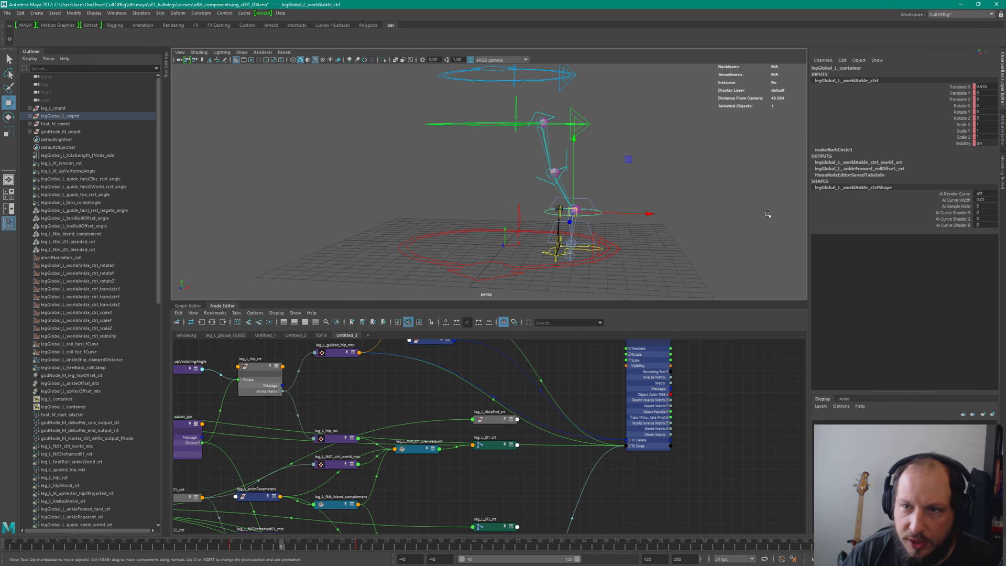
Step: Delete the world ankle control's last keyframe from the timeline and return to its remaining keyframe
left_click_drag(280, 545, 358, 546)
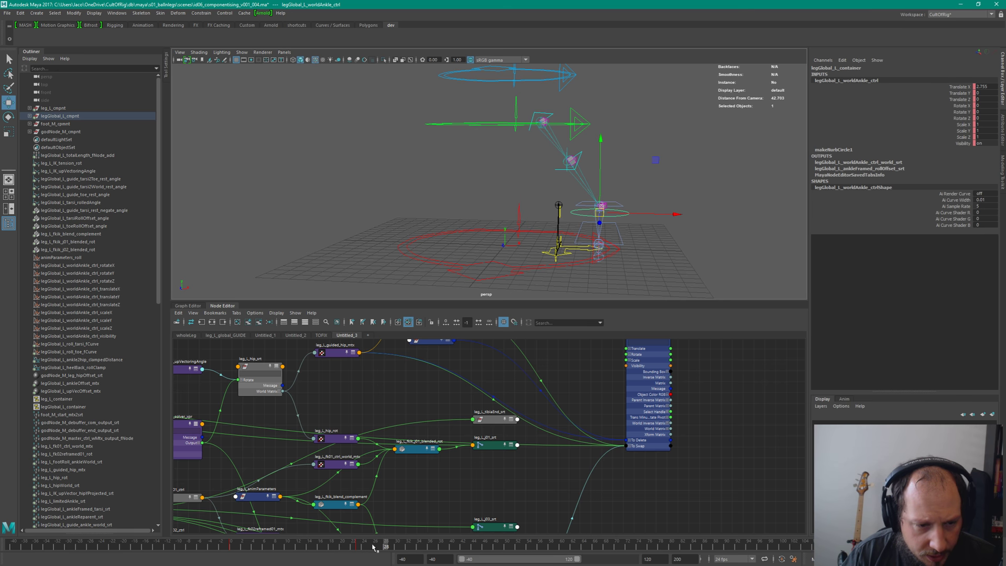
left_click_drag(339, 546, 378, 546, "shift")
right_click(361, 546)
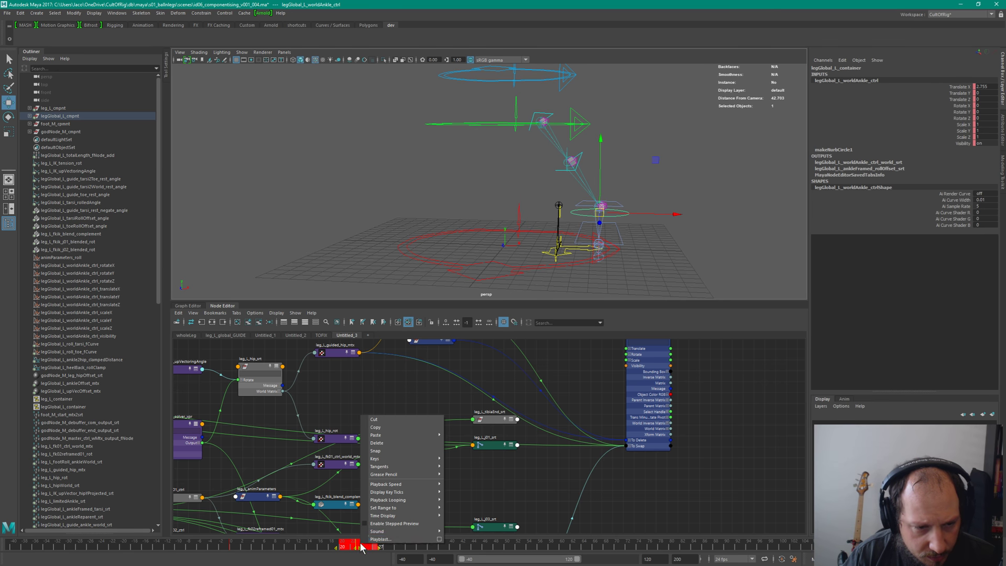
left_click(407, 441)
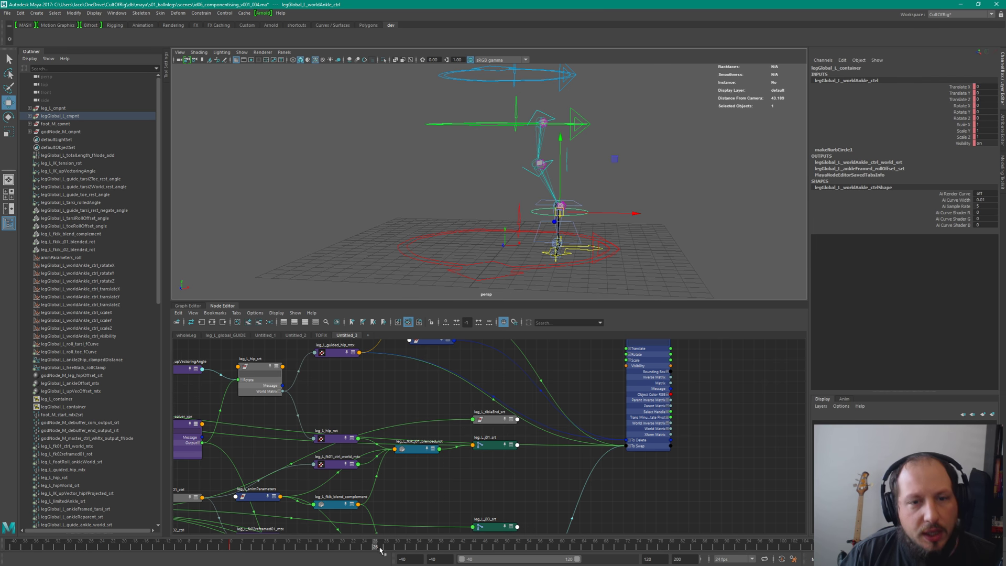
left_click_drag(271, 545, 226, 547)
Step: Look through the scene's node list in the Outliner and expand the leg_L_cmpnt and legGlobal_L_cmpnt groups
left_click_drag(662, 159, 586, 186, "alt")
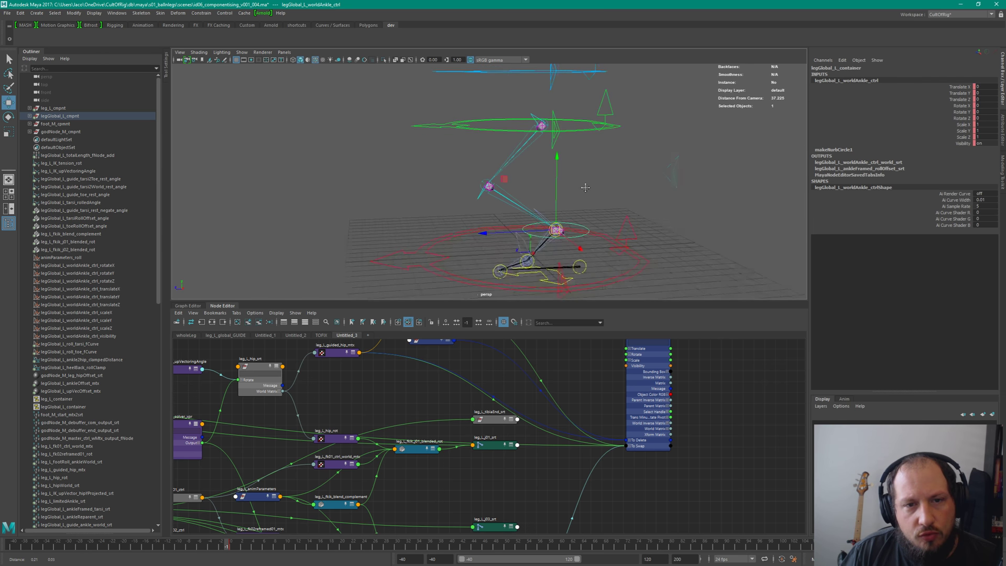
middle_click_drag(585, 186, 607, 133, "alt")
right_click_drag(608, 133, 614, 169, "alt")
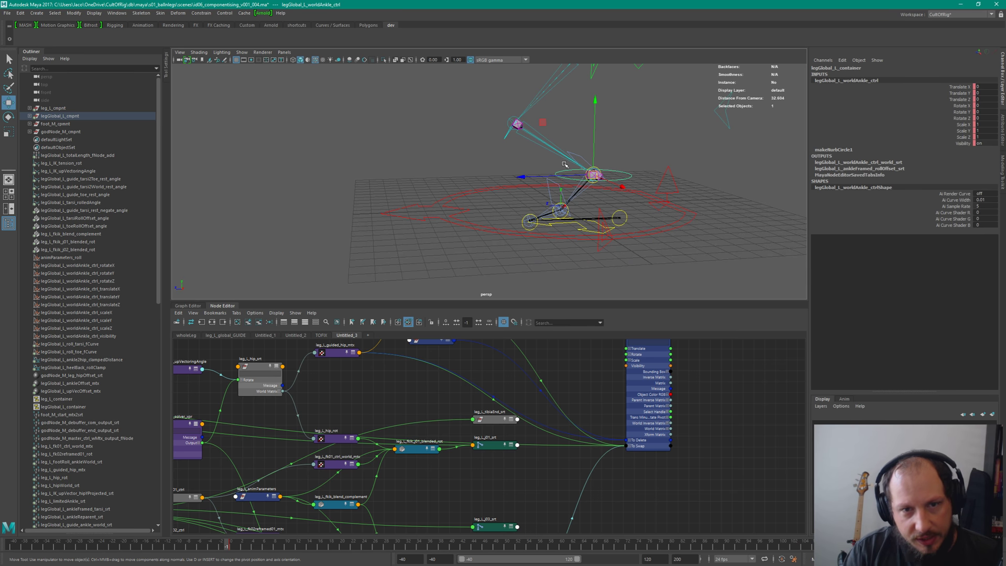
middle_click_drag(576, 124, 576, 176, "alt")
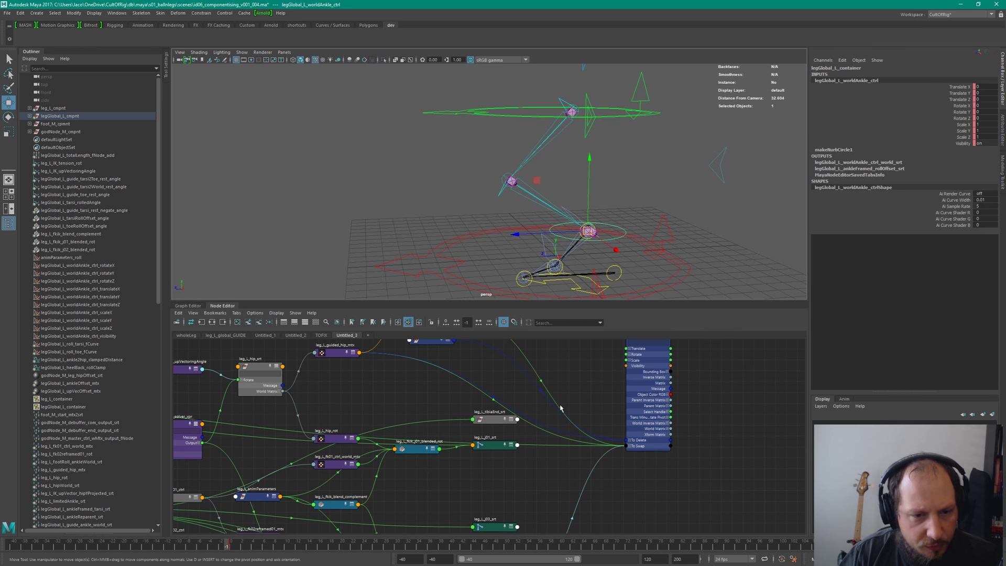
middle_click_drag(366, 419, 463, 421, "alt")
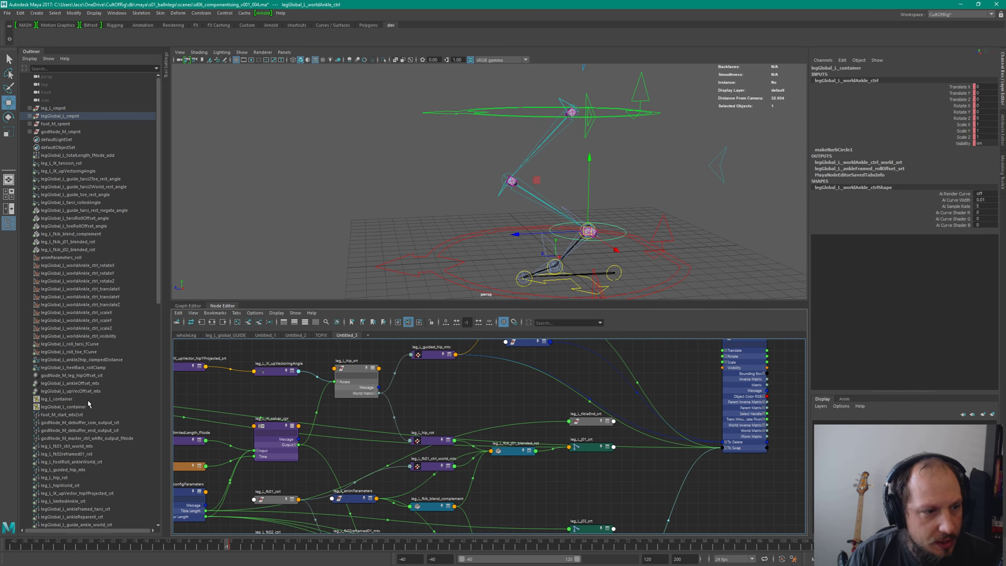
scroll(88, 403, "down", 12)
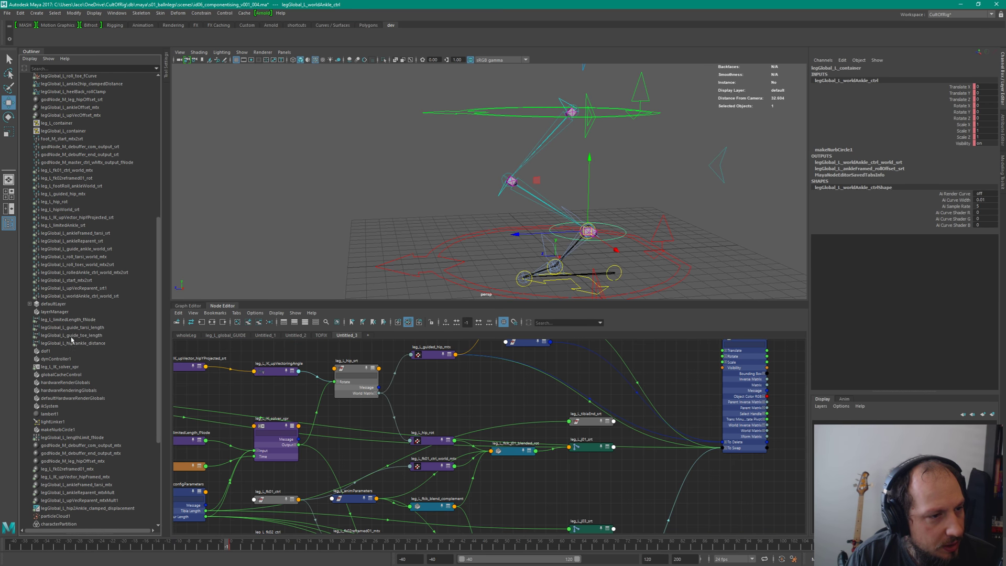
scroll(73, 335, "down", 7)
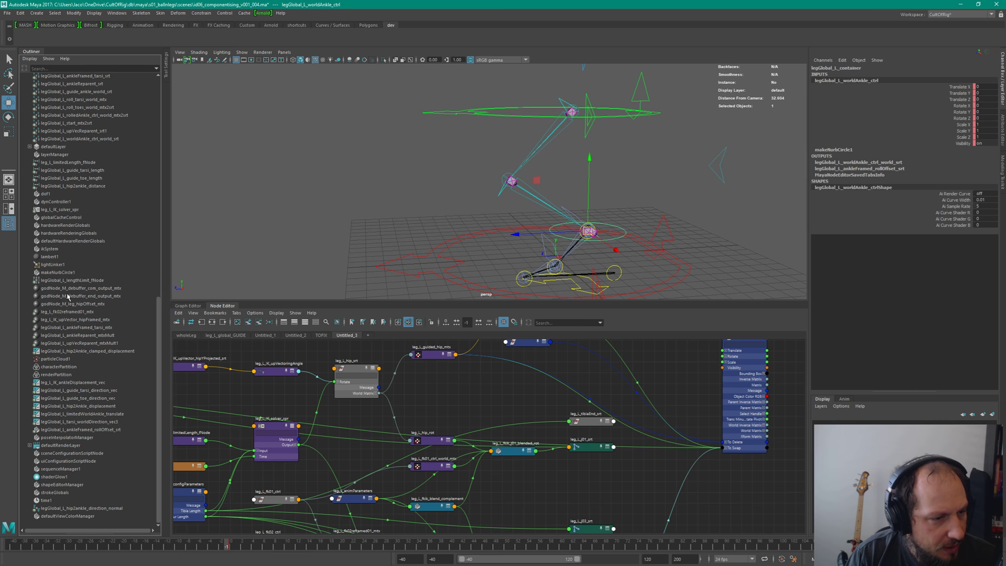
scroll(98, 325, "up", 18)
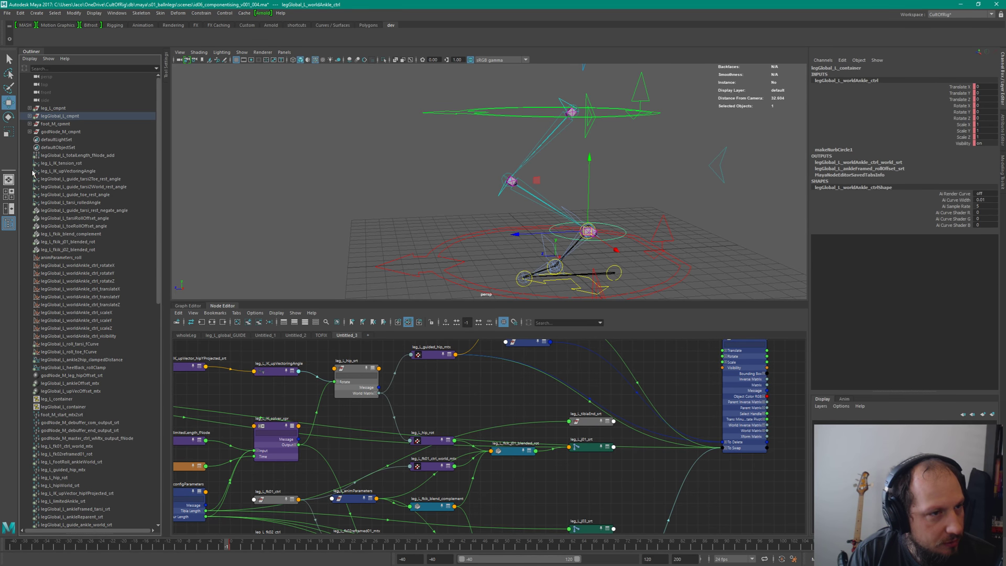
left_click(30, 108)
left_click(30, 155)
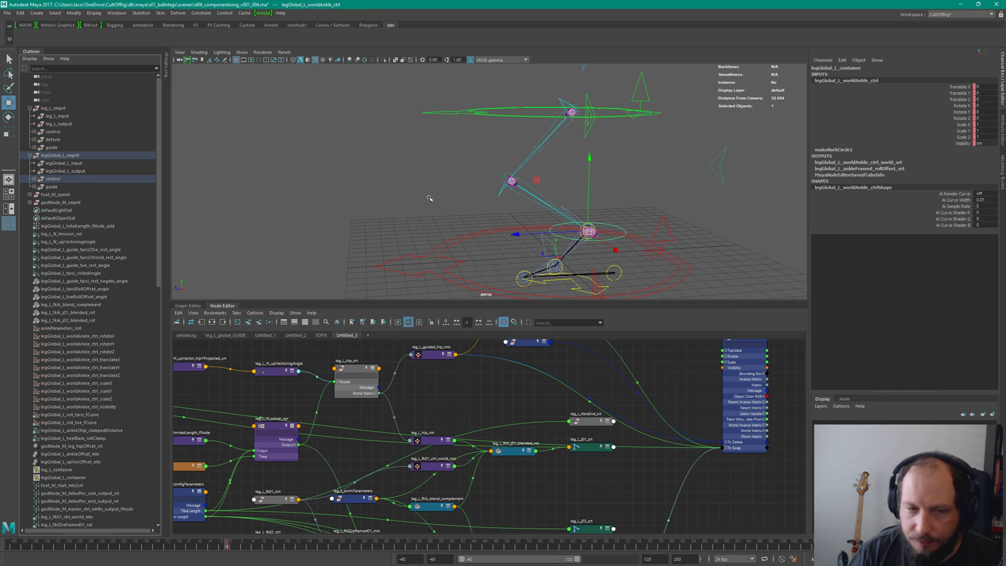
Step: Test how the leg follows by moving the world ankle control away from the foot guide, and undo the move
left_click_drag(561, 259, 599, 266, "alt")
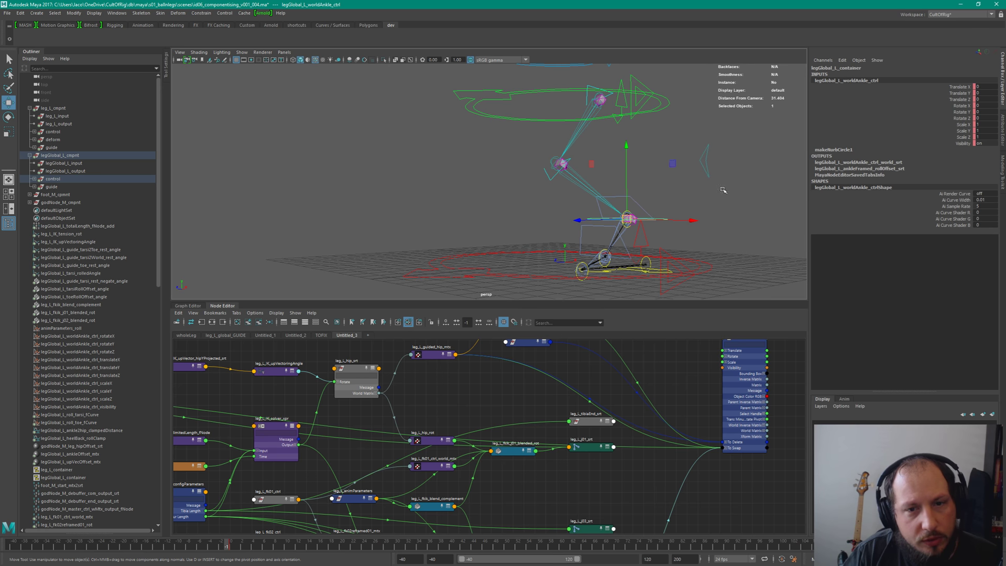
left_click_drag(723, 190, 603, 180, "alt")
left_click(654, 167)
left_click(570, 200)
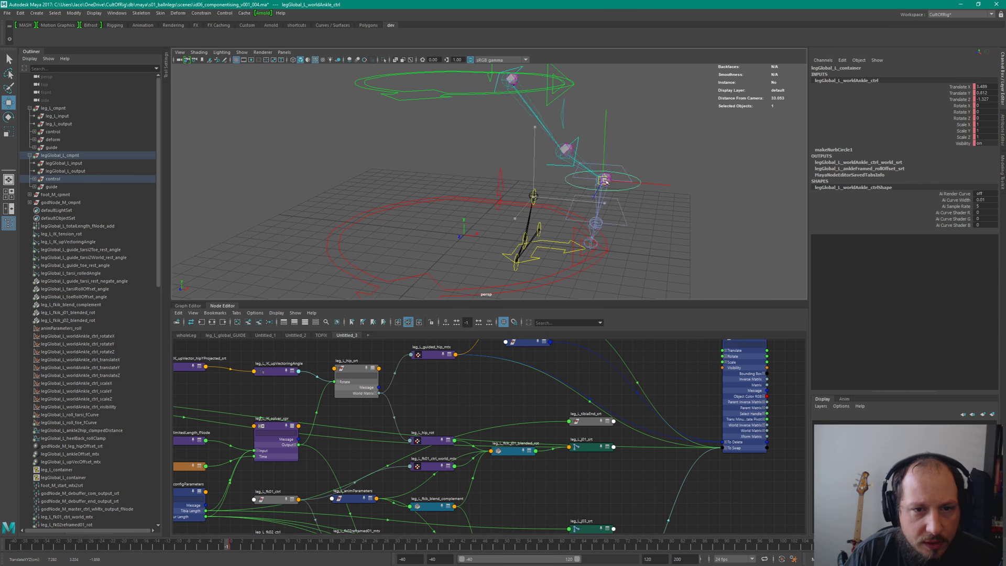
key("ctrl+z")
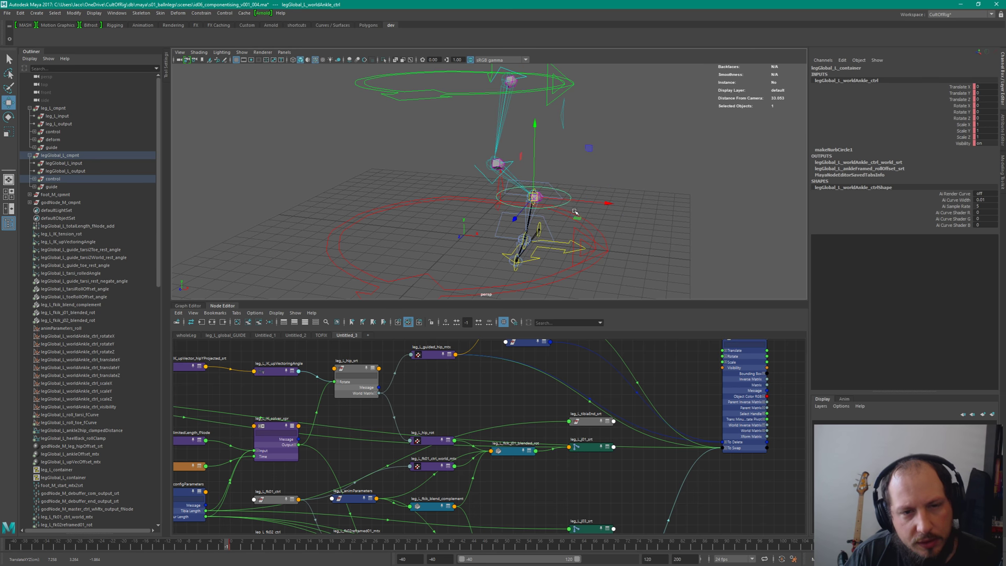
Step: Test-move the leg's global guide control along X to about 2.91 and undo the move
left_click(570, 256)
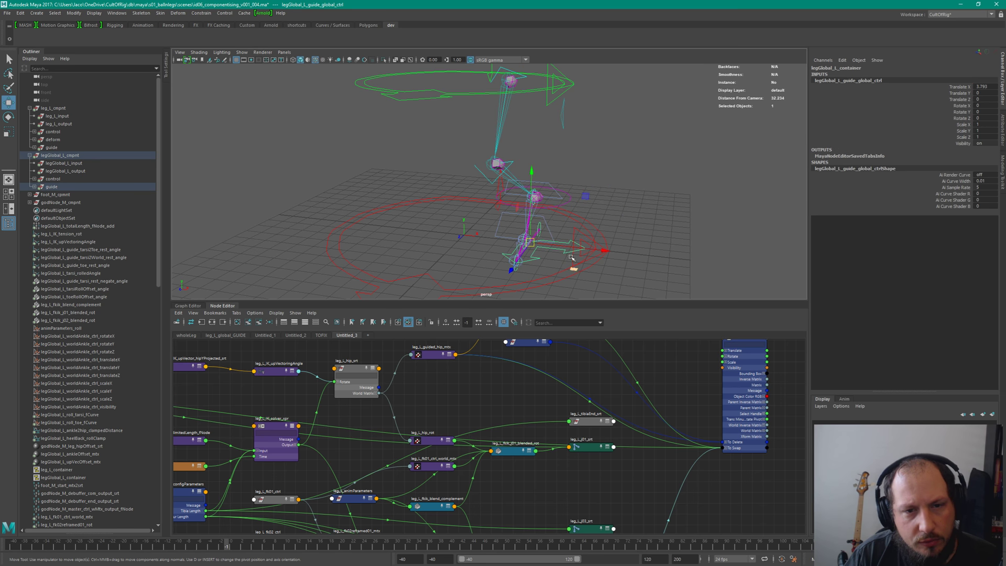
left_click_drag(581, 243, 607, 211, "alt")
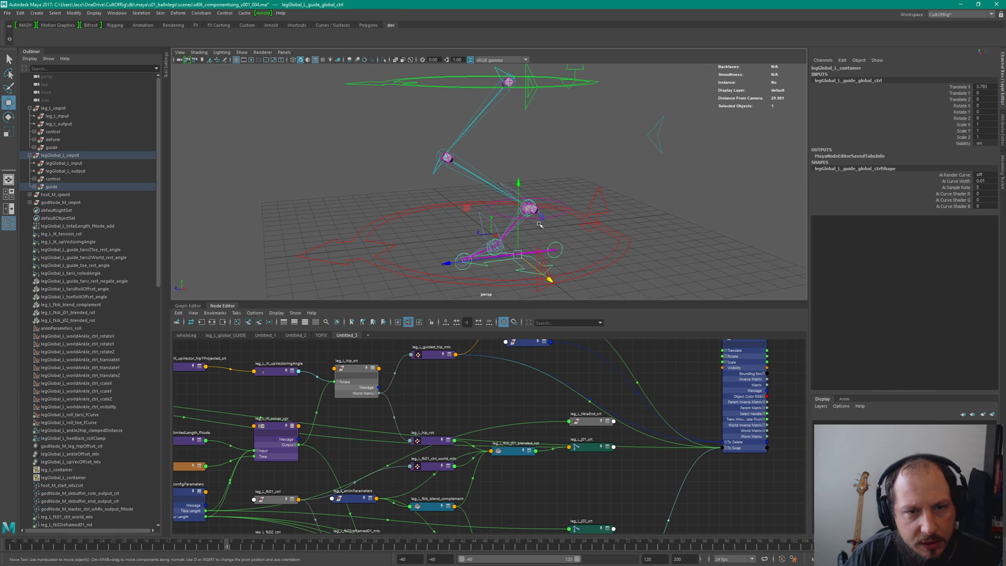
left_click_drag(539, 224, 585, 202, "alt")
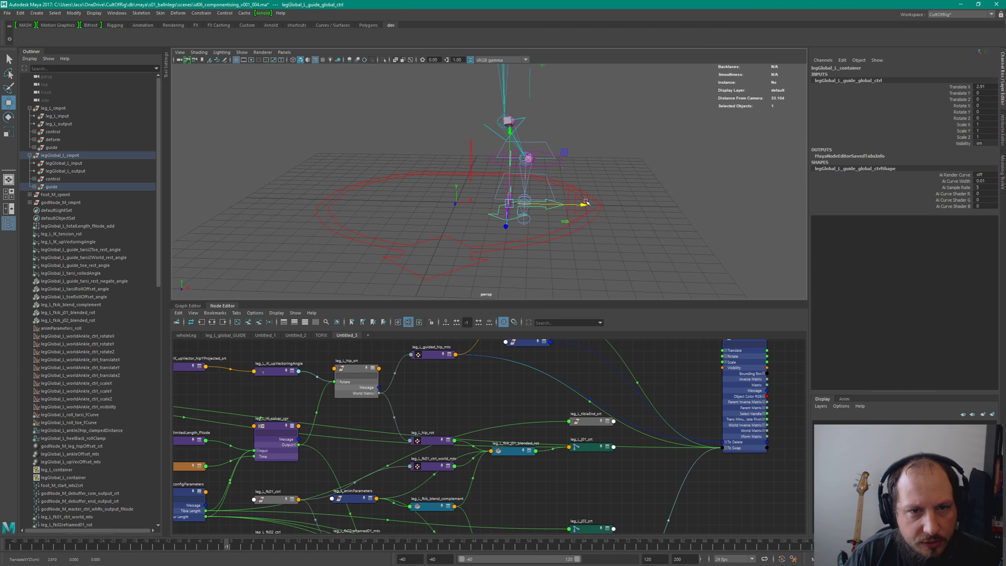
key("ctrl+z")
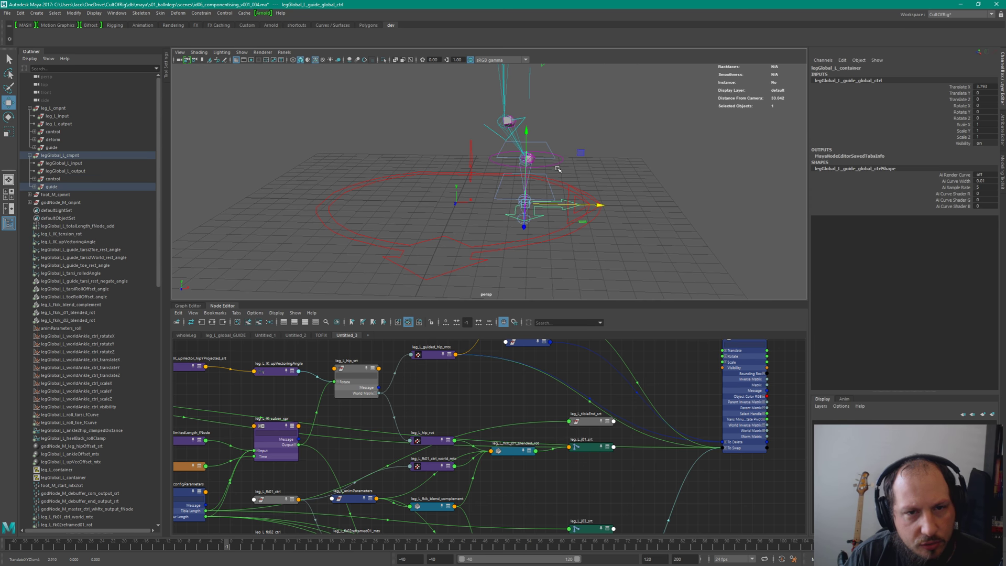
Step: Reselect the world ankle control and expand legGlobal_L_cmpnt's guide group and its legGlobal_L_guide_global_ctrl in the Outliner
left_click(508, 207)
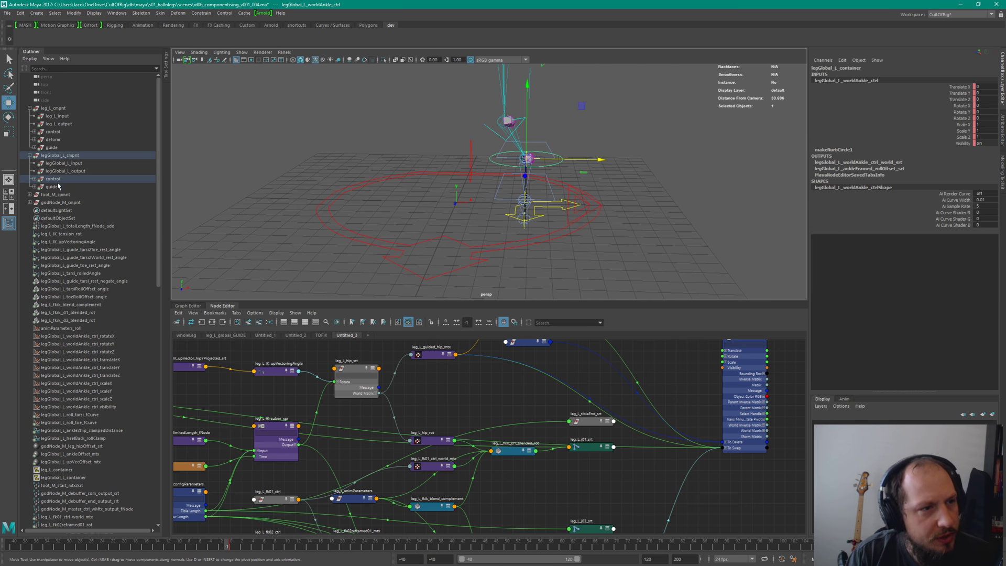
left_click(34, 187)
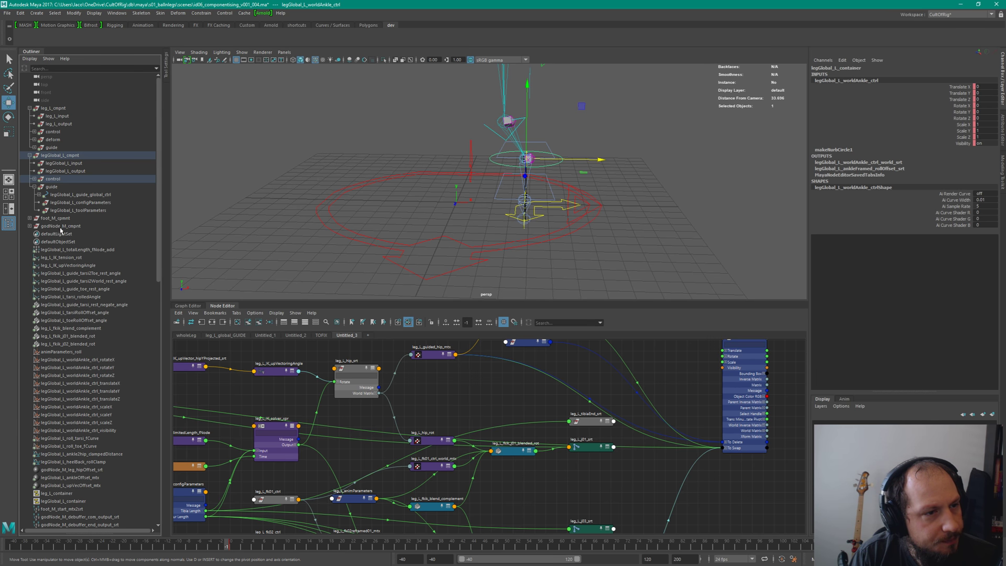
left_click(40, 195)
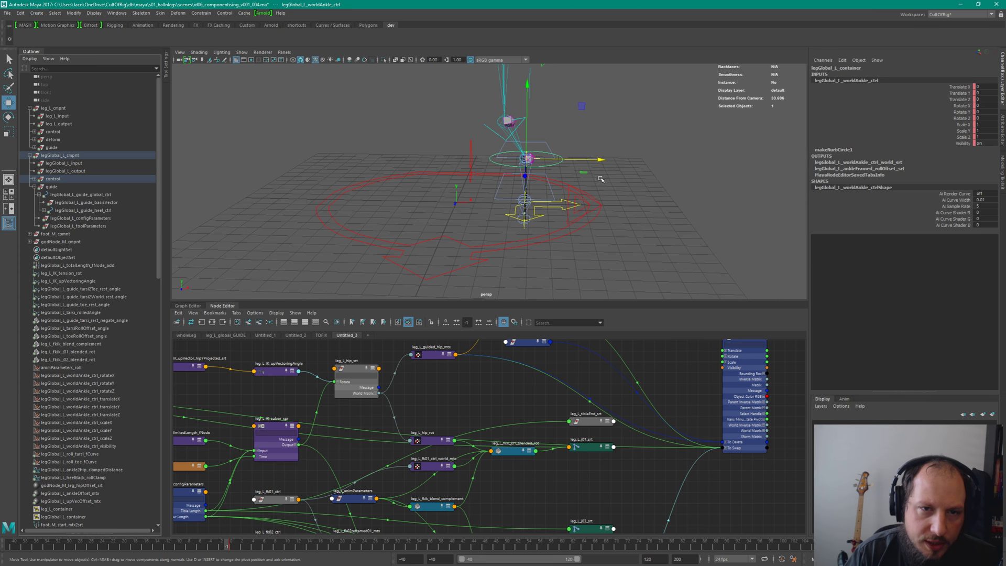
Step: Go up from the world ankle control to its parent srtBuffer and inspect the buffer's channels and inputs
left_click_drag(600, 178, 568, 140, "alt")
left_click(566, 169)
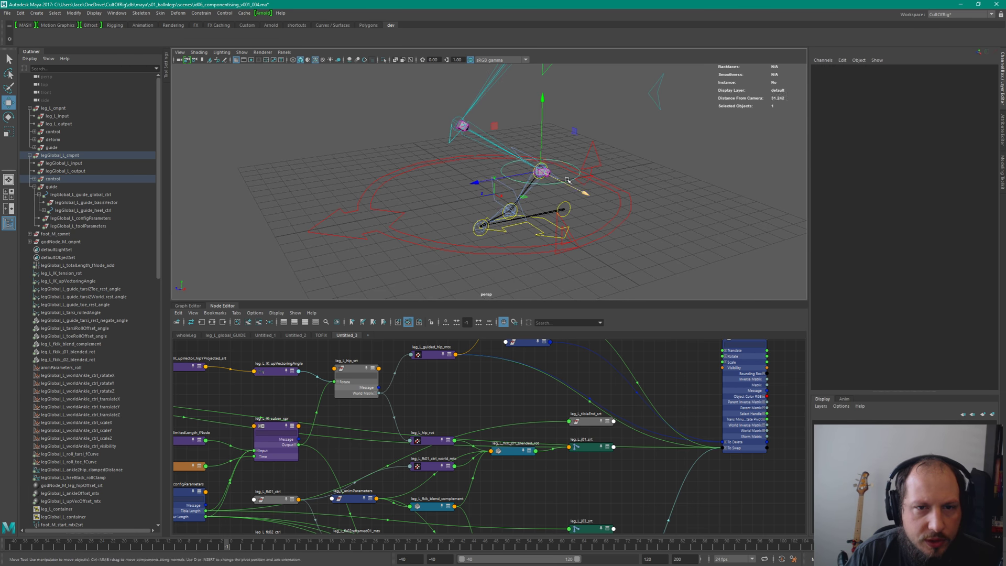
left_click(566, 180)
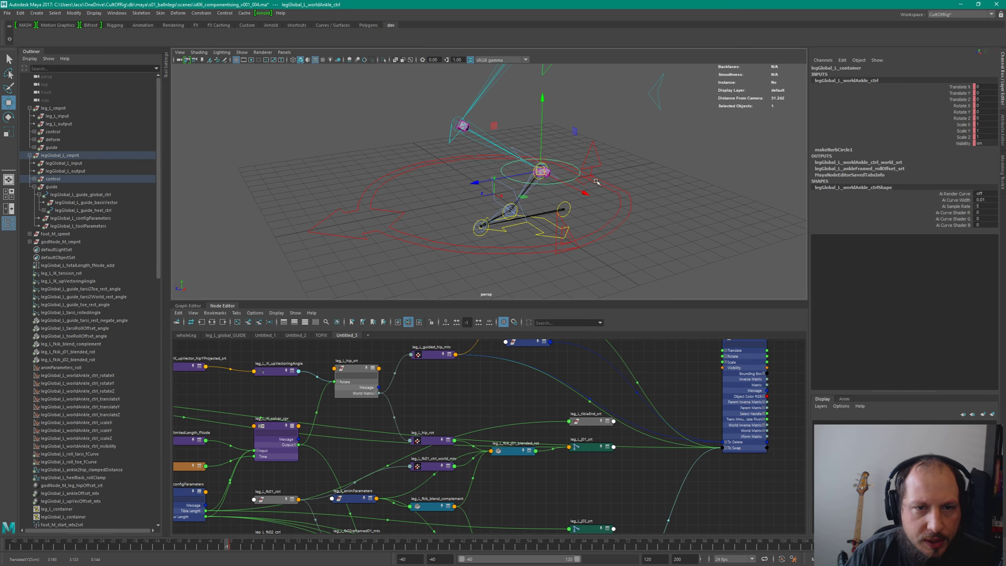
key("Up")
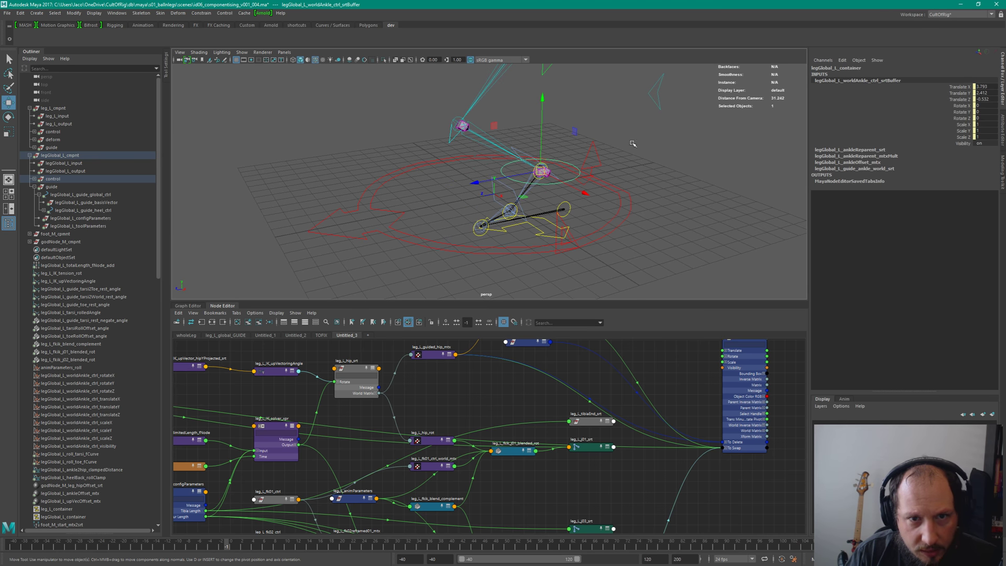
left_click_drag(770, 173, 626, 171, "alt")
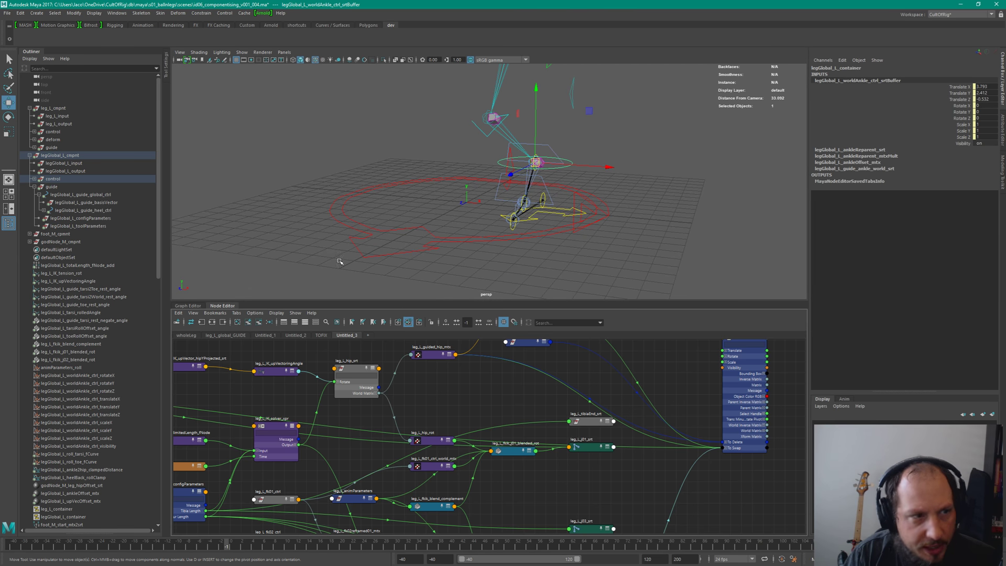
Step: Select the leg_L_toolParameters node in the node graph
middle_click_drag(771, 362, 660, 412, "alt")
left_click_drag(627, 368, 624, 508)
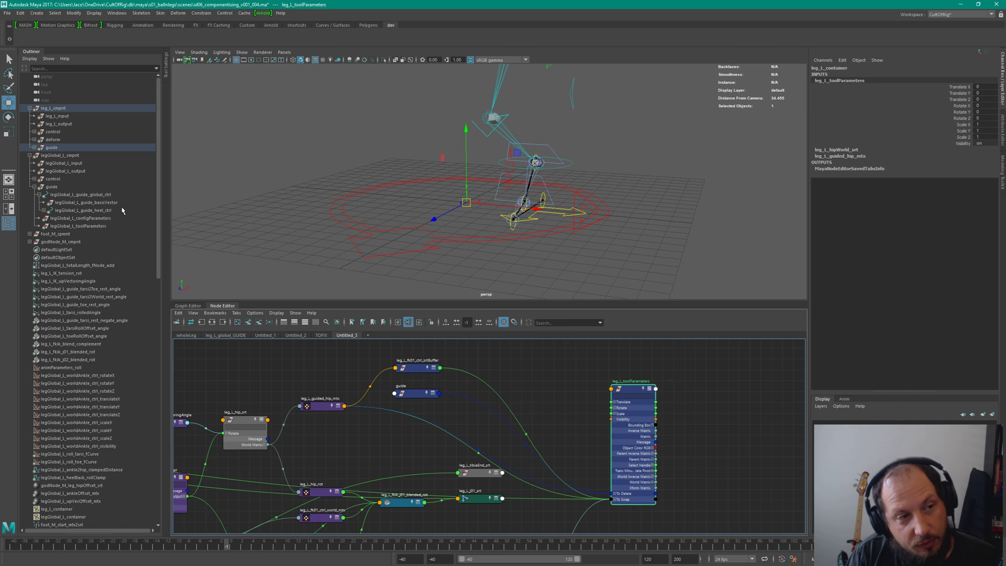
Step: Select the world ankle control again and expand legGlobal_L_cmpnt's control group in the Outliner
left_click_drag(555, 225, 608, 254, "alt")
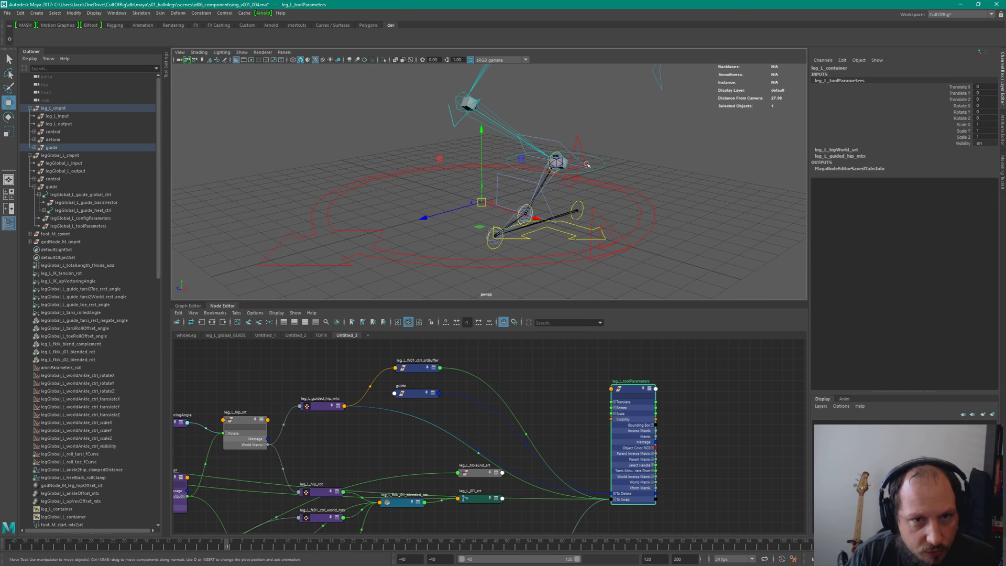
middle_click_drag(623, 174, 634, 163, "alt")
left_click(635, 159)
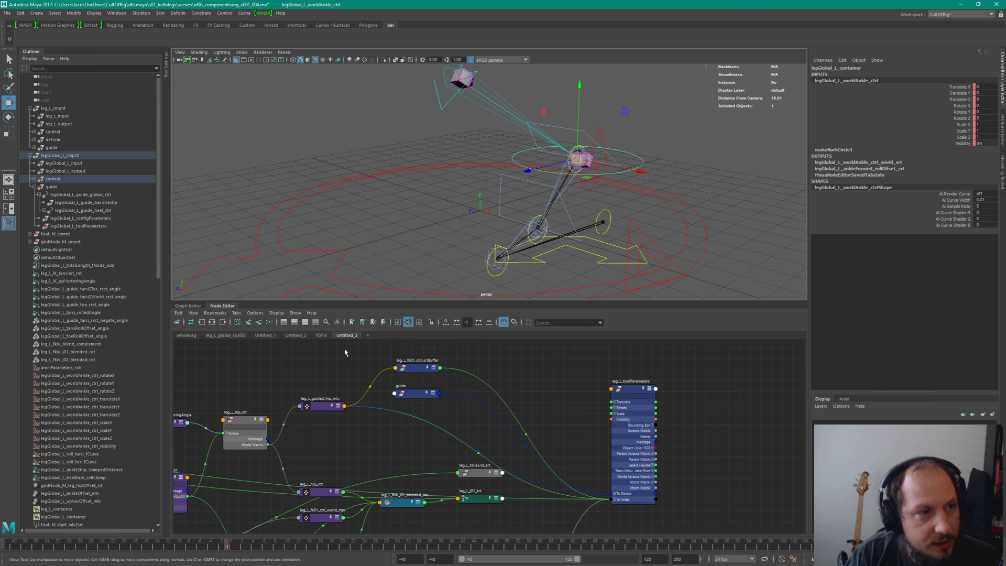
left_click(34, 179)
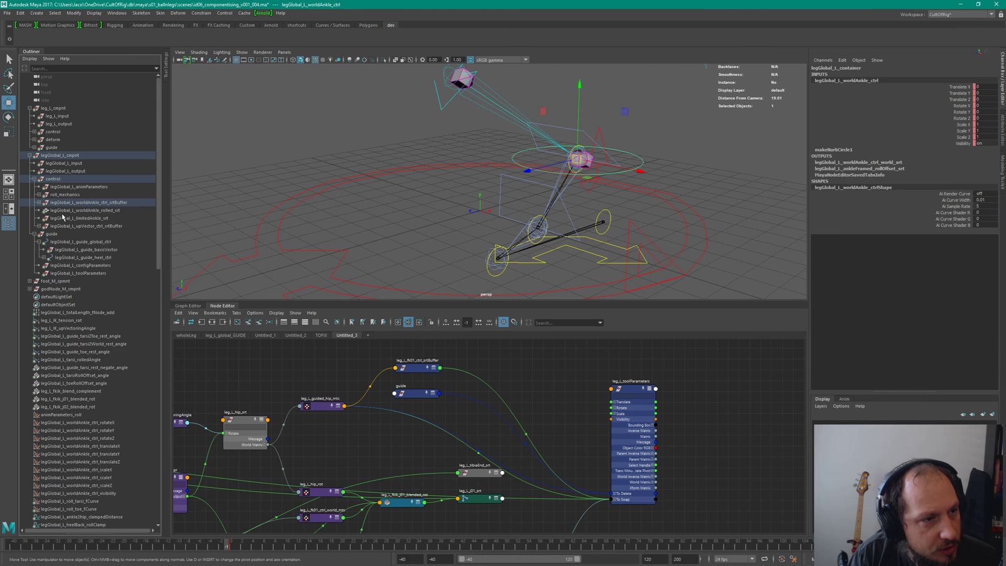
Step: Expand and select legGlobal_L_worldAnkle_ctrl_srtBuffer in the Outliner and close the TOPIX and Untitled_3 node graphs
left_click(39, 202)
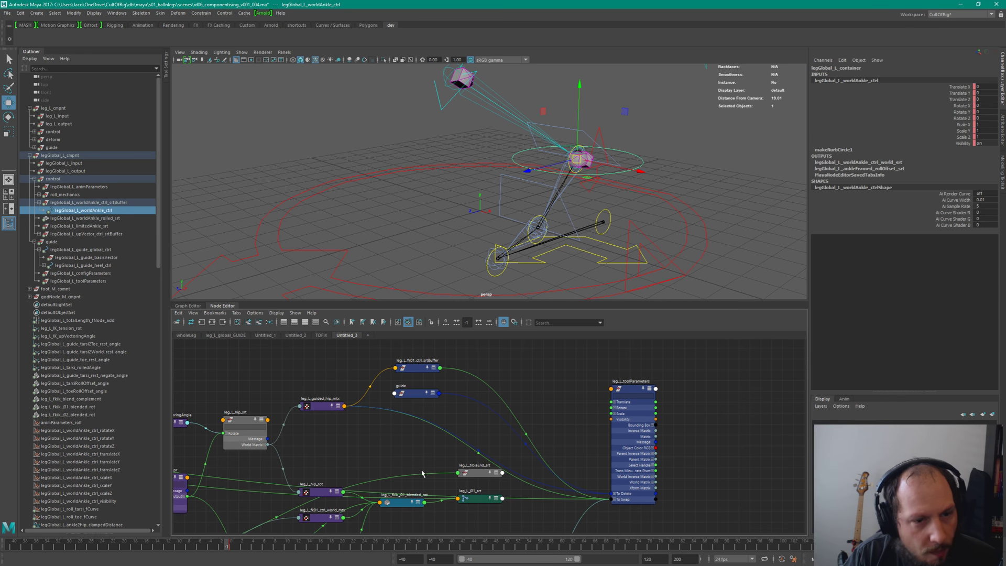
left_click(84, 202)
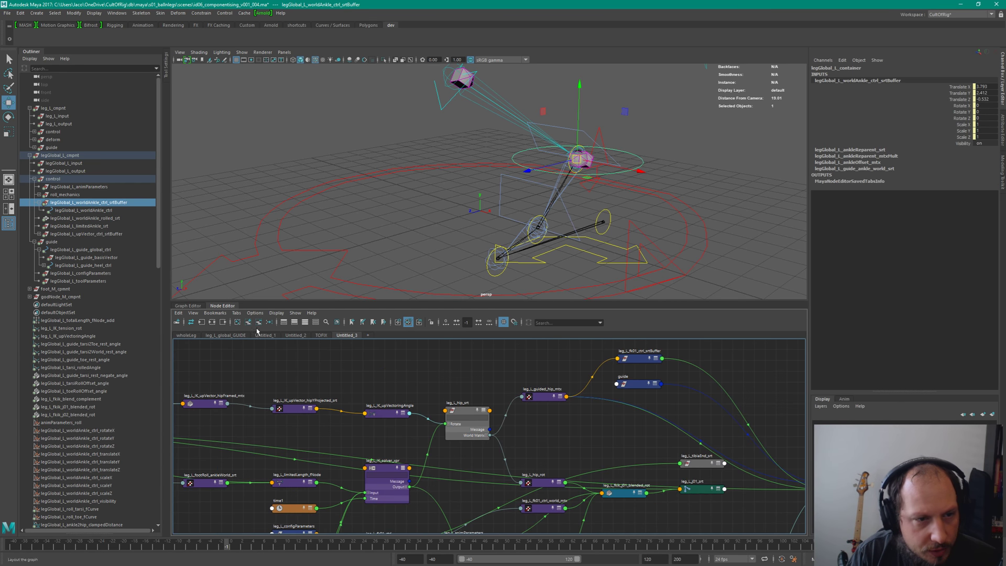
left_click(321, 335)
left_click(323, 335)
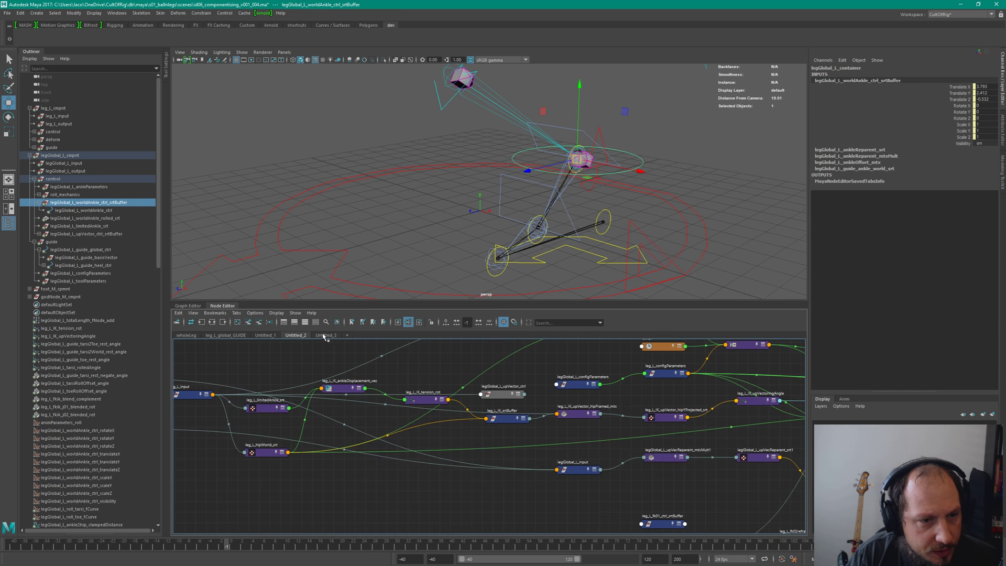
left_click(325, 335)
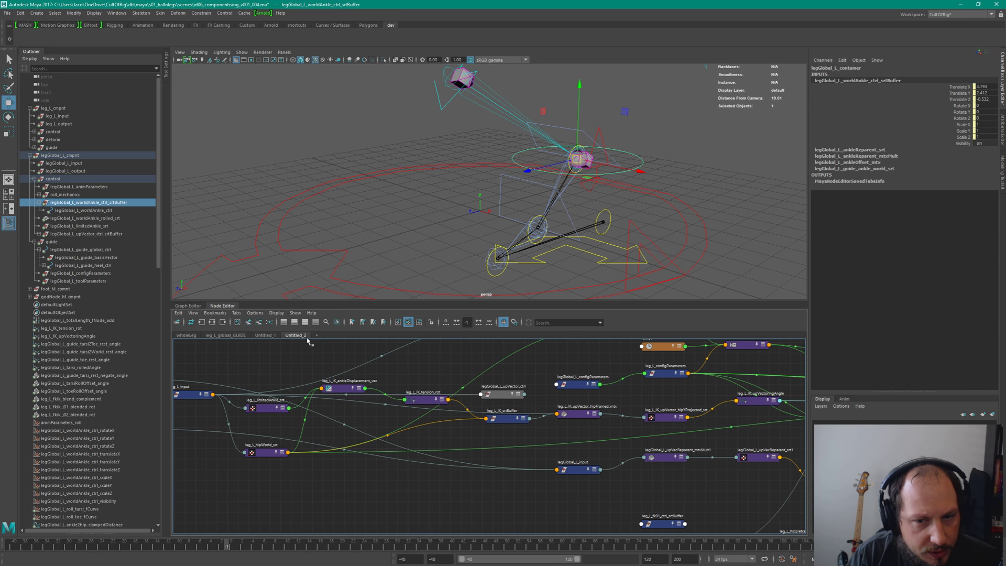
Step: Select the leg network's nodes in the Untitled_2 graph and clear the graph
scroll(517, 406, "down", 5)
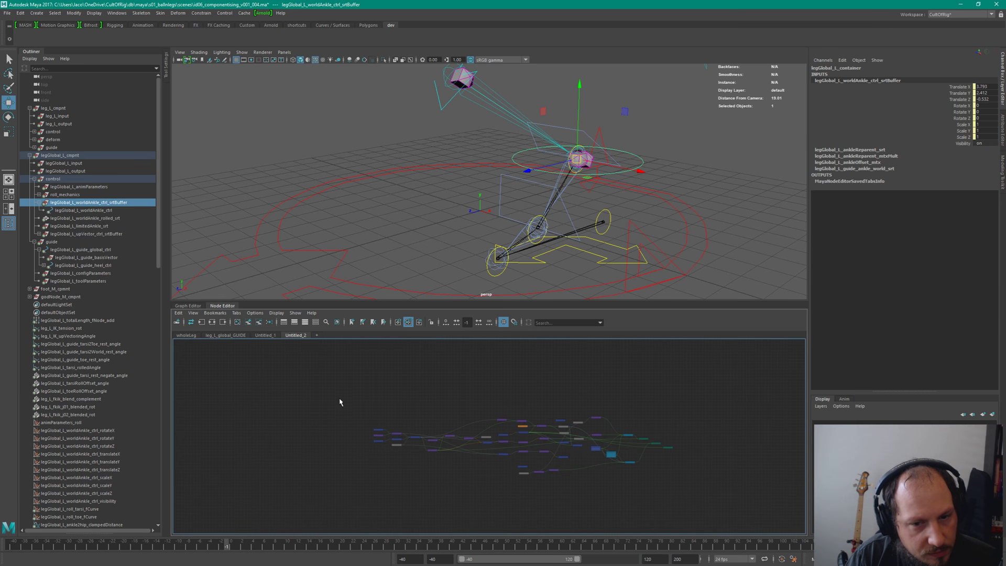
scroll(438, 433, "up", 3)
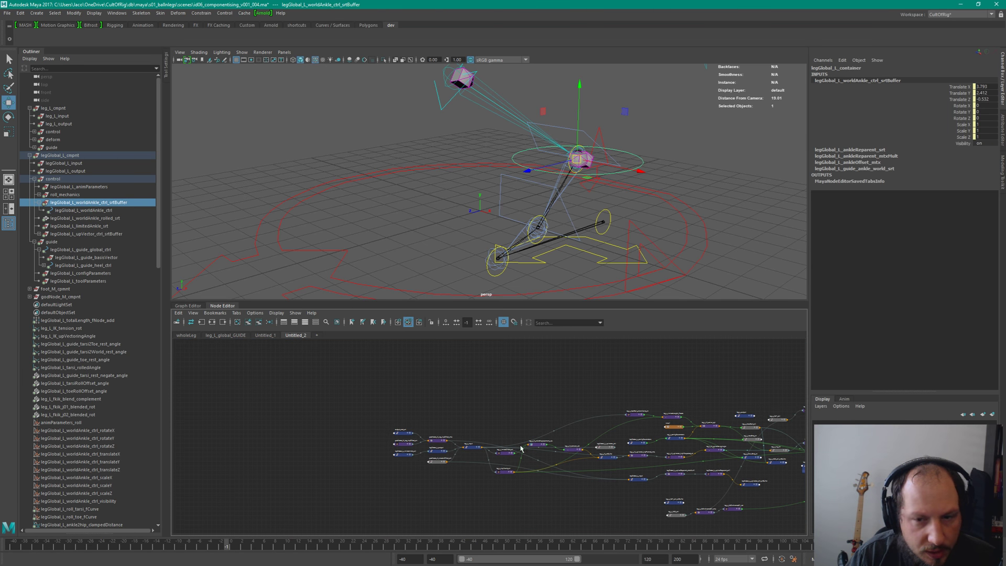
scroll(348, 417, "down", 4)
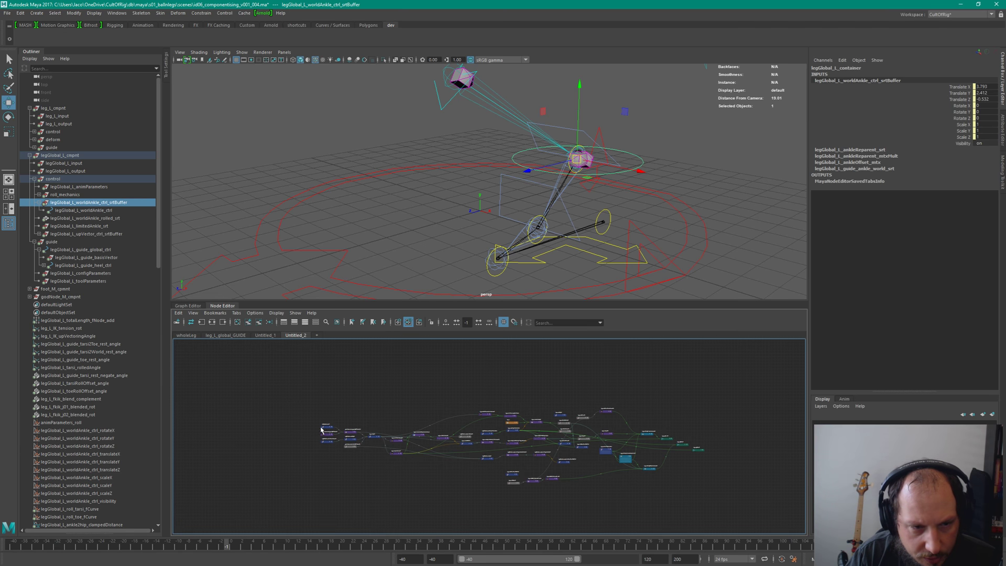
left_click_drag(275, 373, 633, 493)
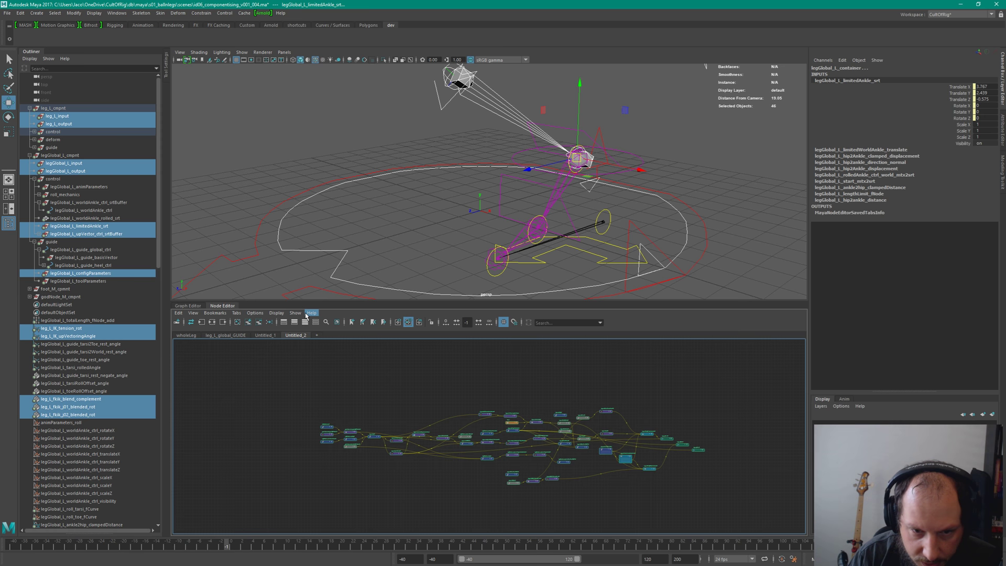
left_click(239, 321)
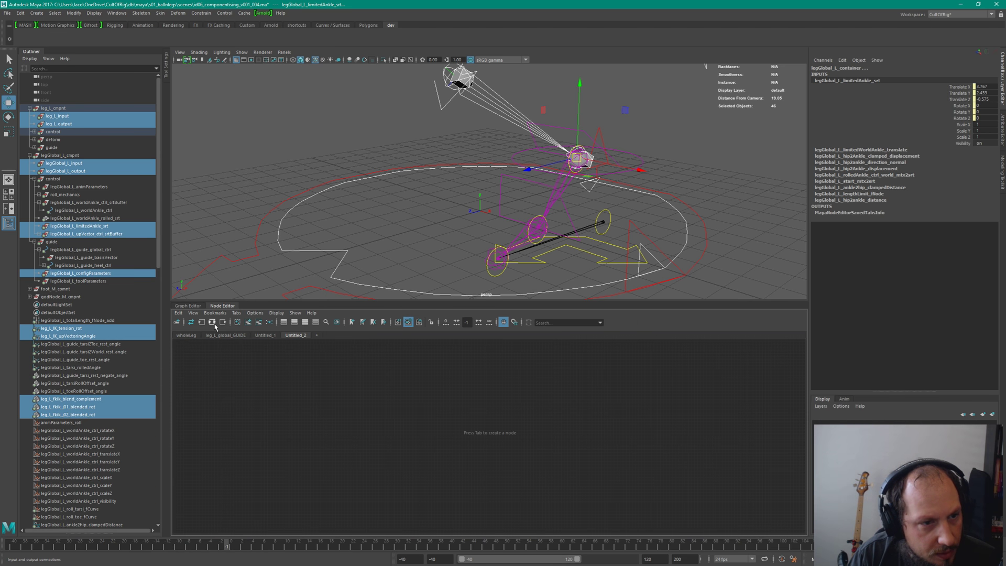
Step: Graph the world ankle control's parent srtBuffer with its input and output connections at traversal depth 2
left_click(642, 159)
key("Up")
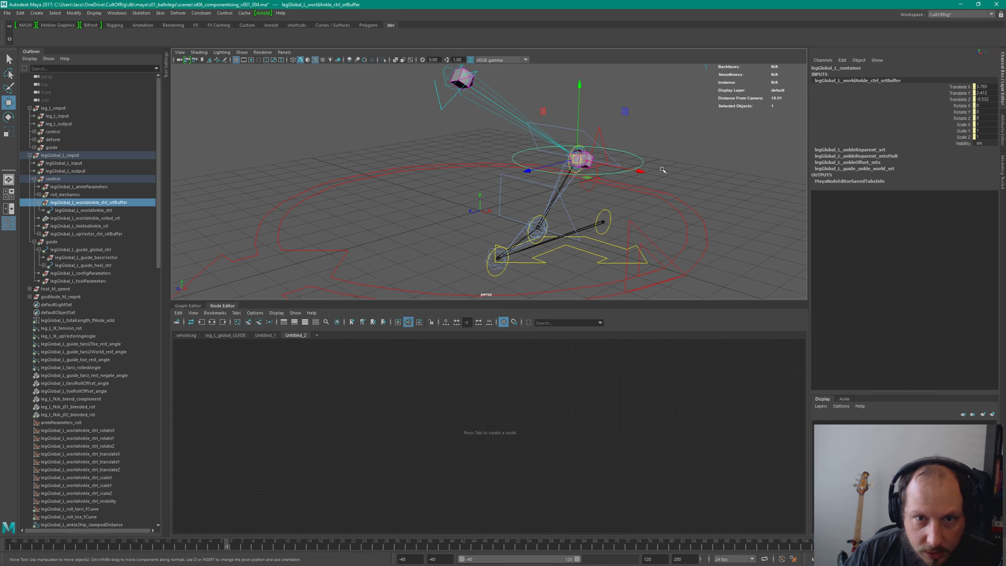
left_click(445, 322)
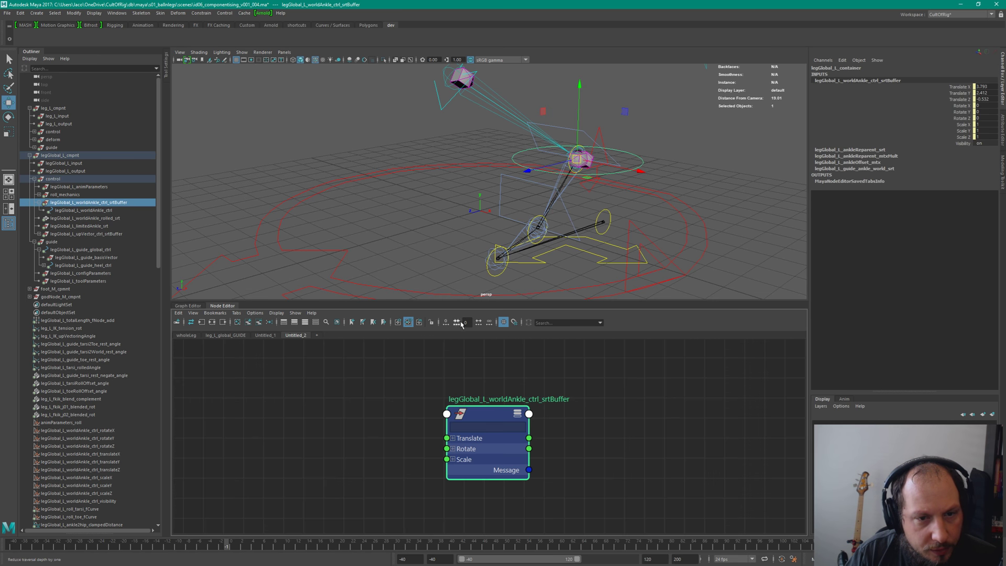
left_click(478, 321)
left_click(478, 321)
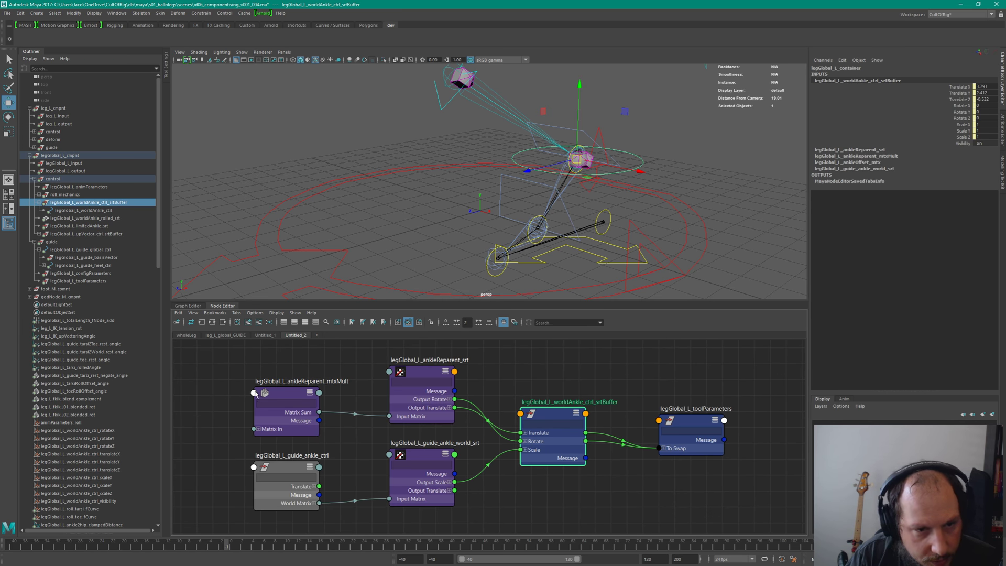
Step: Space the legGlobal_L_ankleReparent_mtxMult and legGlobal_L_guide_ankle_ctrl nodes further apart in the graph and clear the selection
left_click_drag(273, 387, 279, 380)
left_click_drag(285, 469, 286, 476)
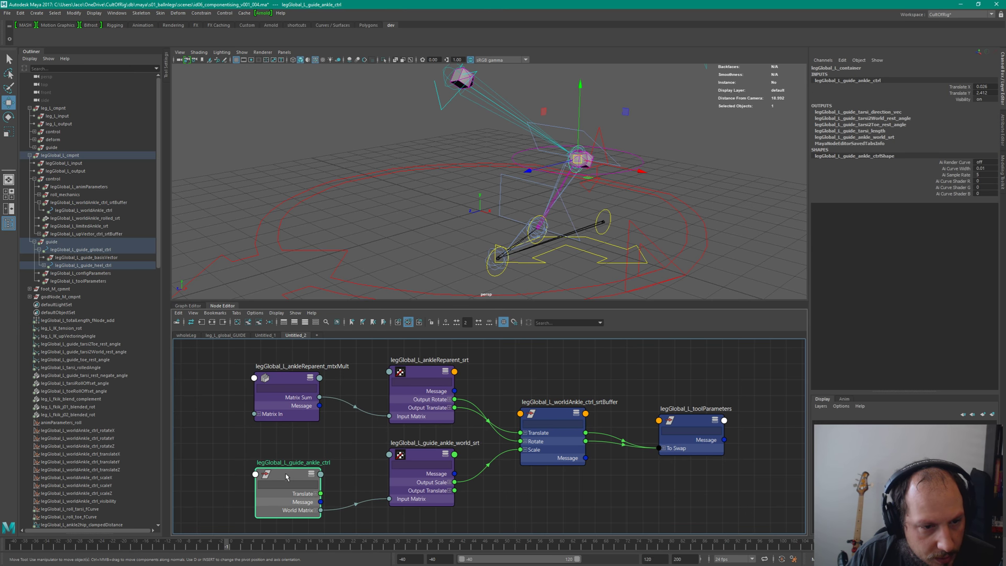
left_click(392, 451)
left_click(498, 375)
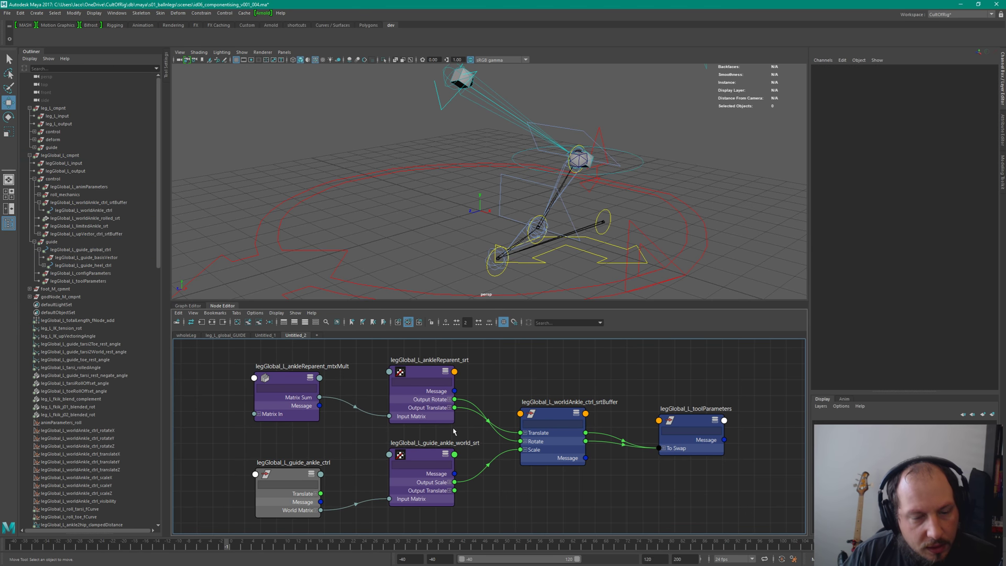
Step: Expand To Swap[0] and To Swap[1] on legGlobal_L_toolParameters to examine their Origin and Guided connections
left_click(683, 427)
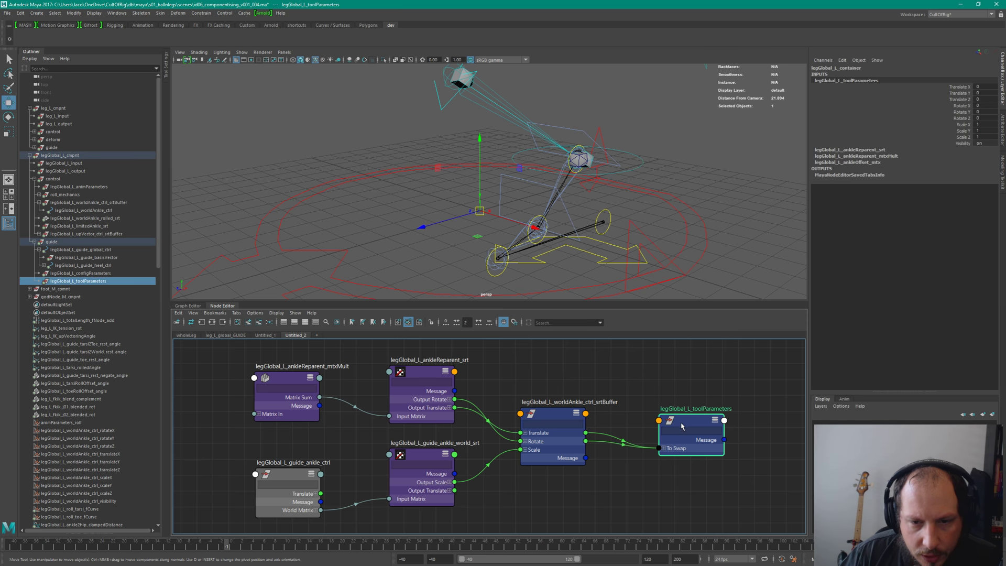
left_click_drag(688, 420, 686, 403)
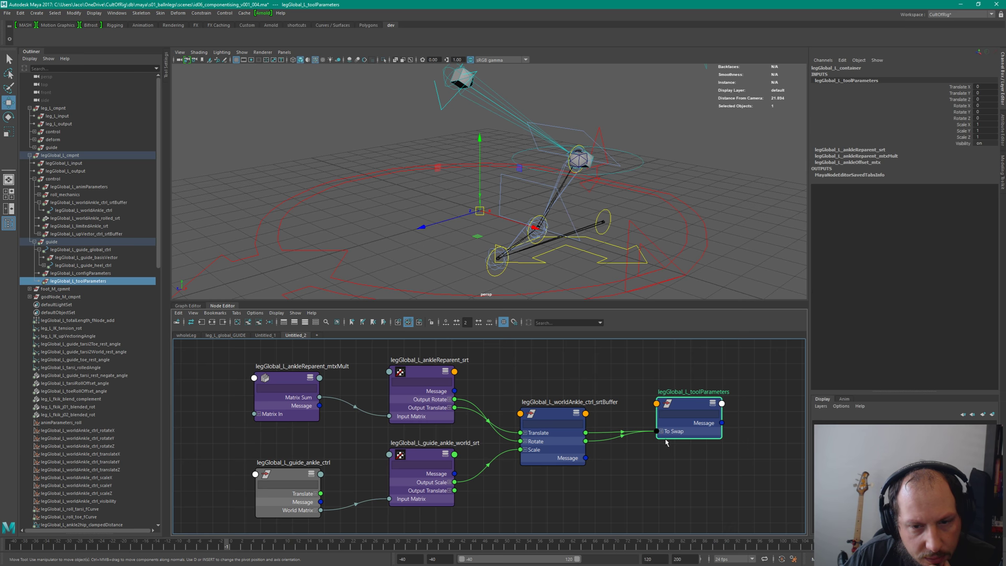
left_click(662, 432)
left_click_drag(689, 400, 690, 393)
left_click(668, 433)
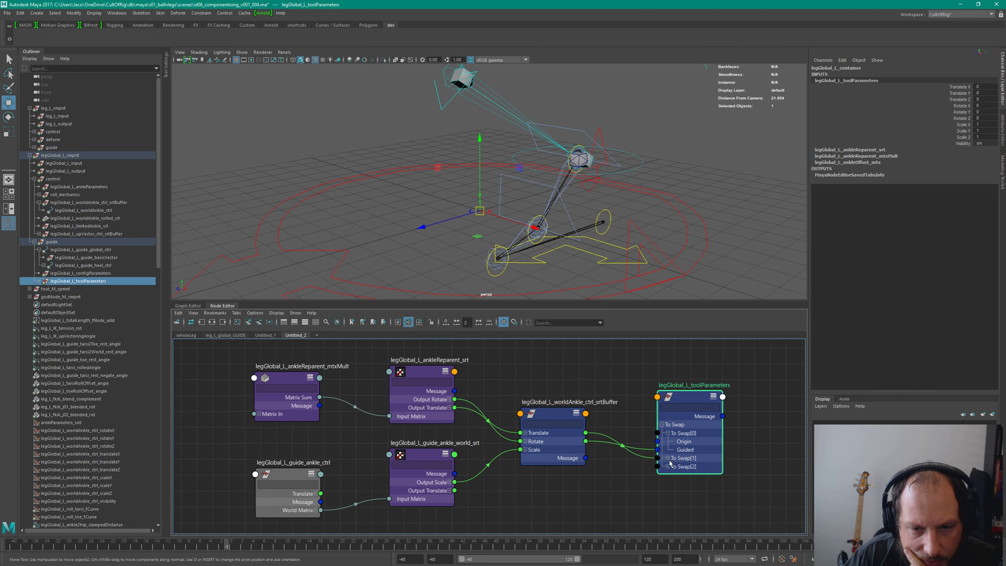
left_click(668, 459)
left_click_drag(688, 406, 690, 399)
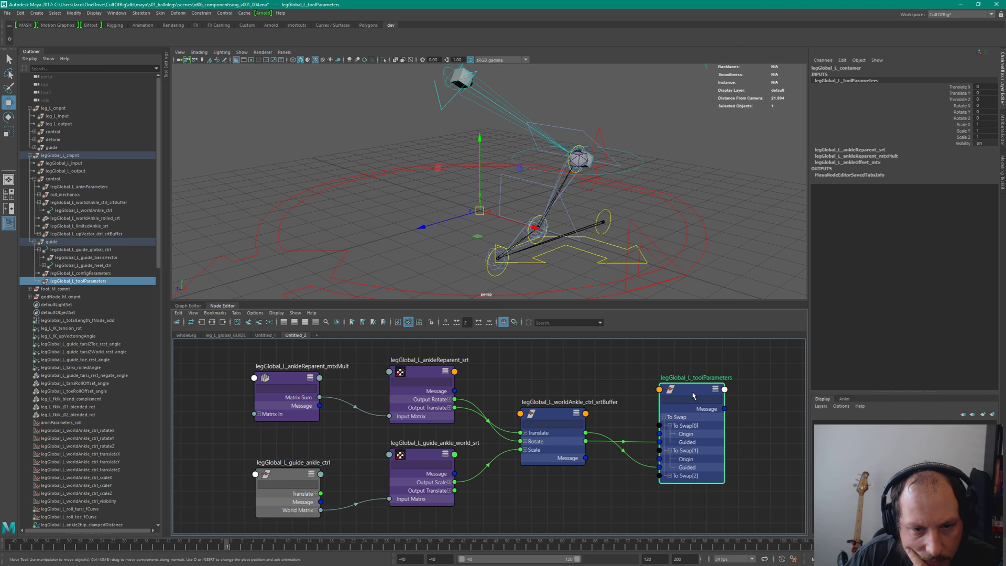
Step: Move the world ankle srtBuffer and legGlobal_L_guide_ankle_world_srt nodes lower to separate the connections feeding legGlobal_L_toolParameters
left_click(566, 413)
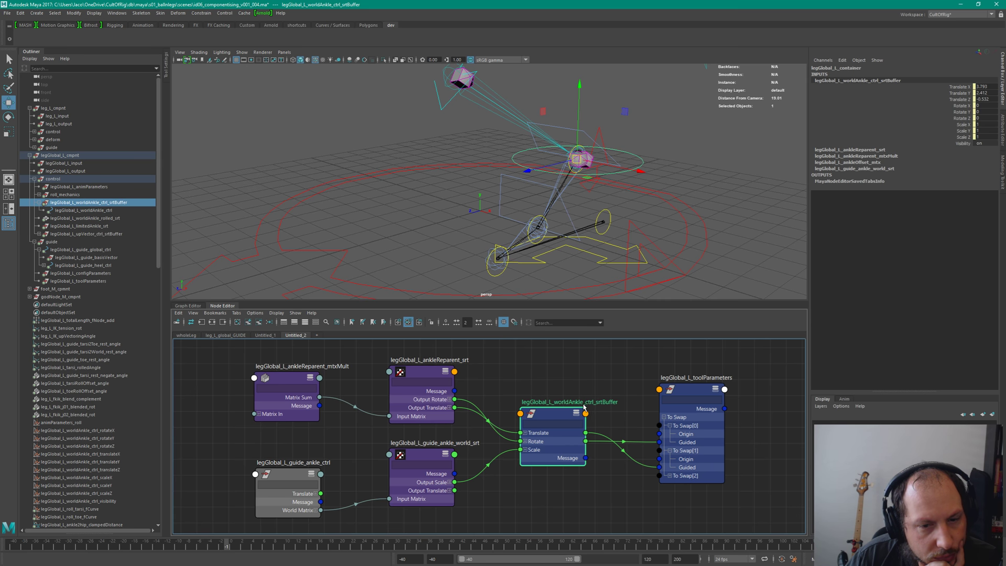
left_click_drag(547, 413, 548, 418)
left_click(704, 391)
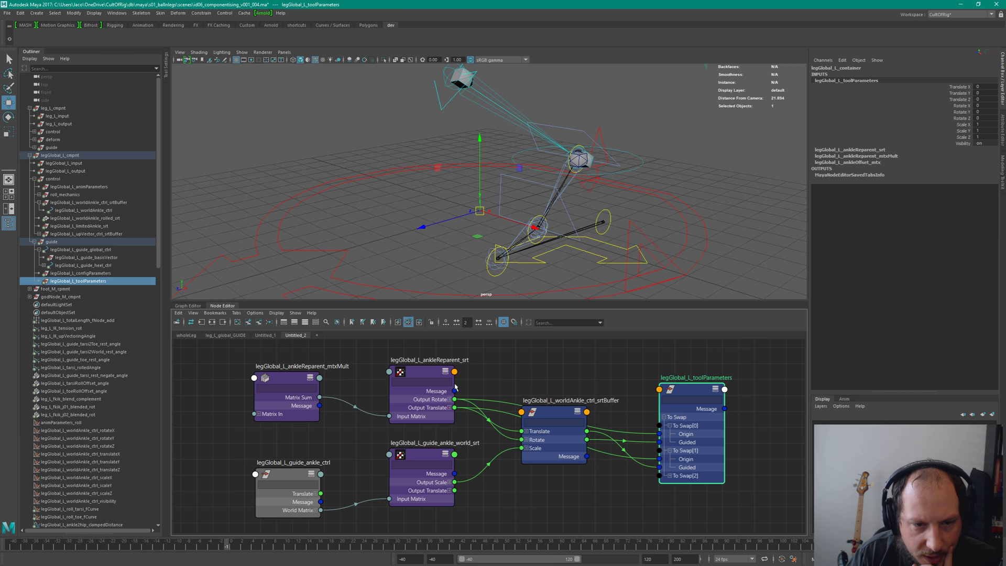
left_click_drag(555, 411, 555, 450)
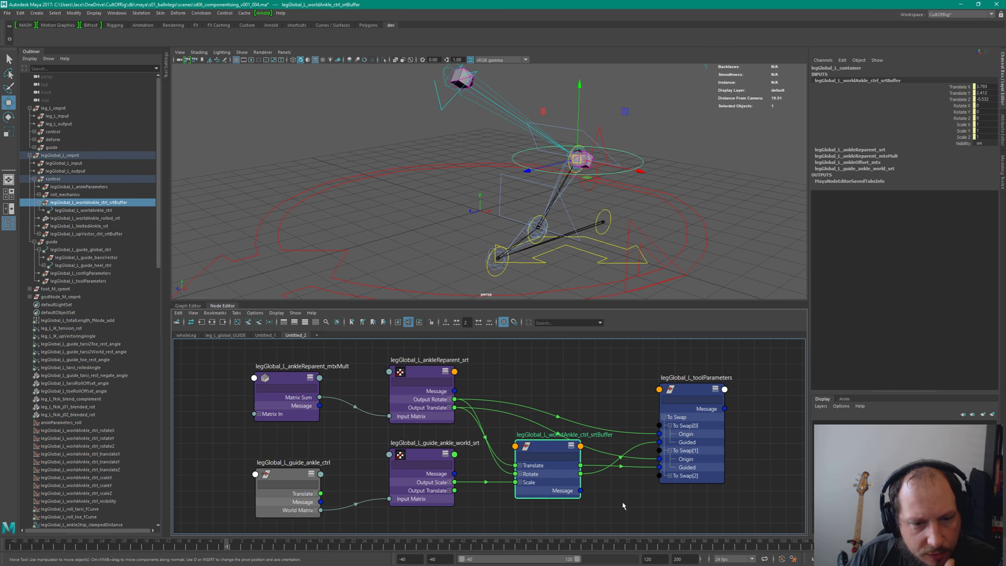
left_click_drag(410, 449, 390, 468)
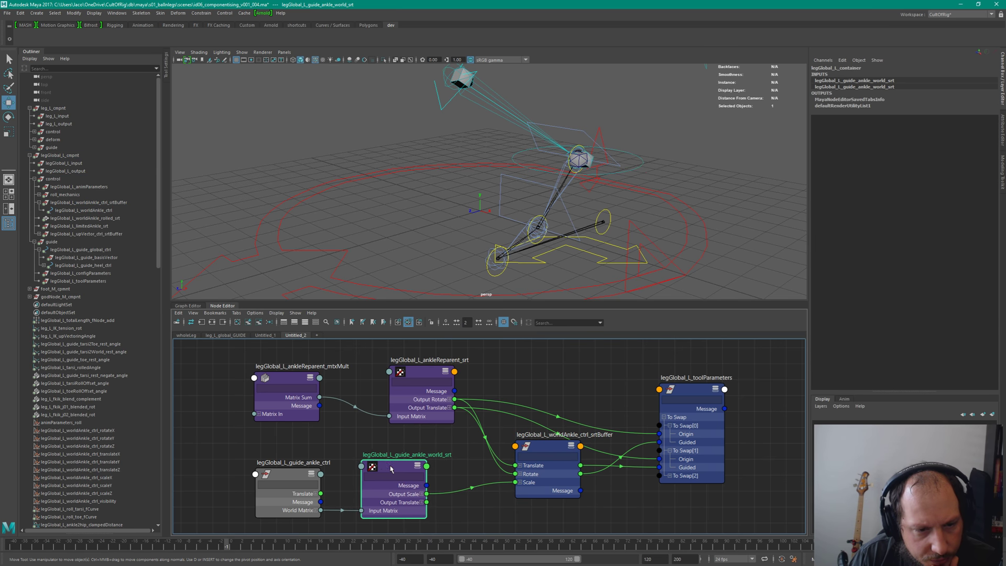
left_click(699, 414)
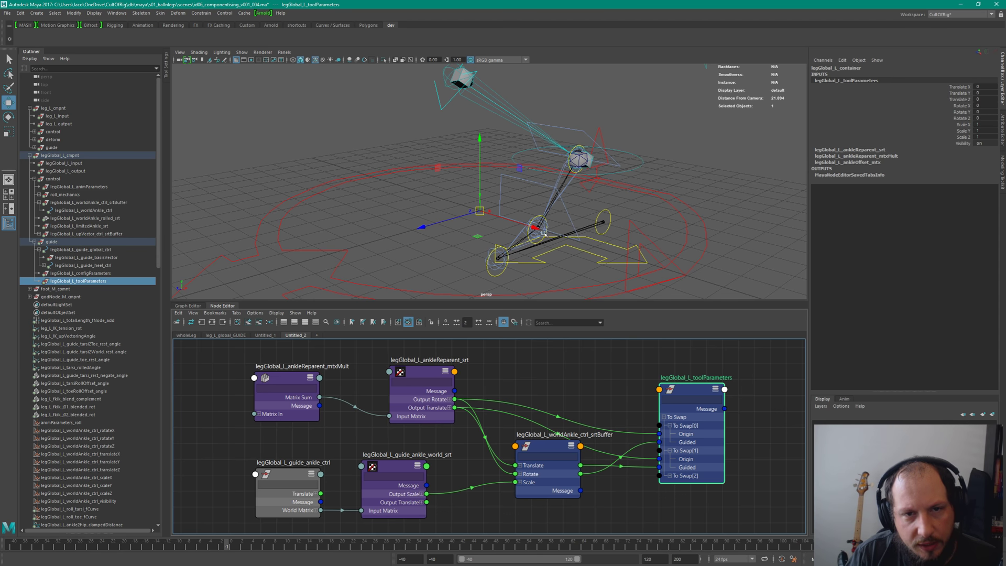
Step: Expand leg_L_cmpnt's guide group in the Outliner and inspect leg_L_configParameters and leg_L_toolParameters
left_click(59, 116)
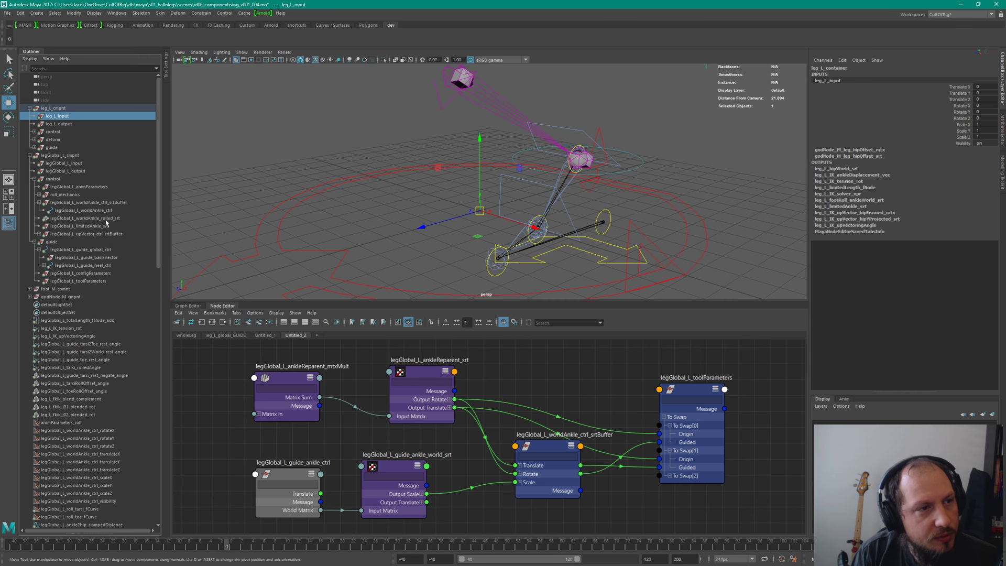
left_click(51, 147)
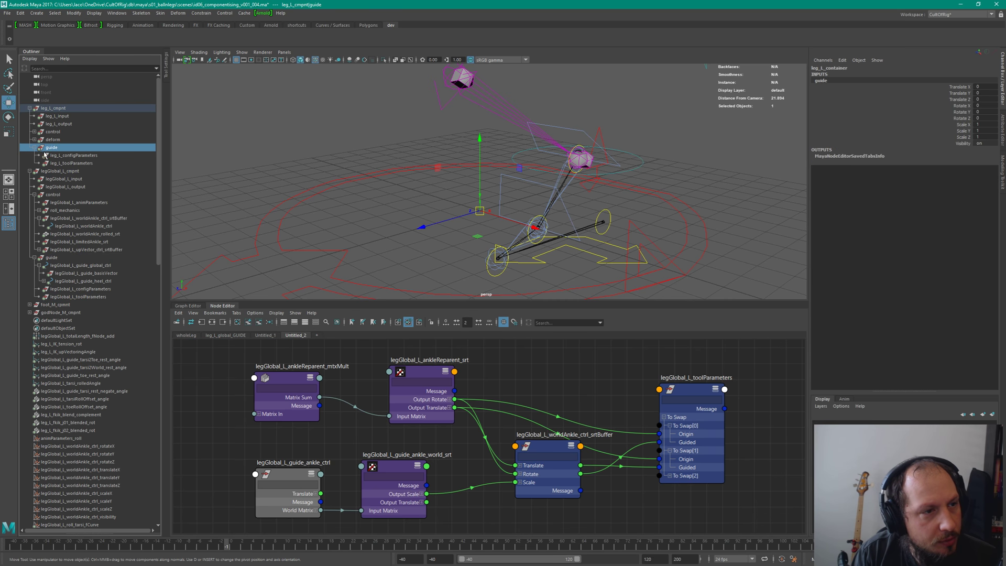
left_click(73, 155)
left_click(71, 162)
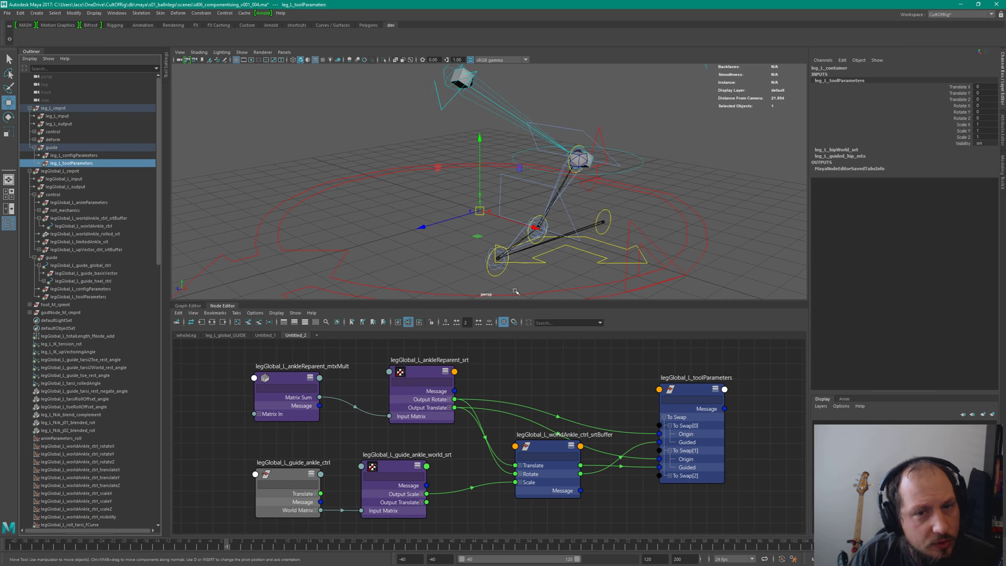
key("f")
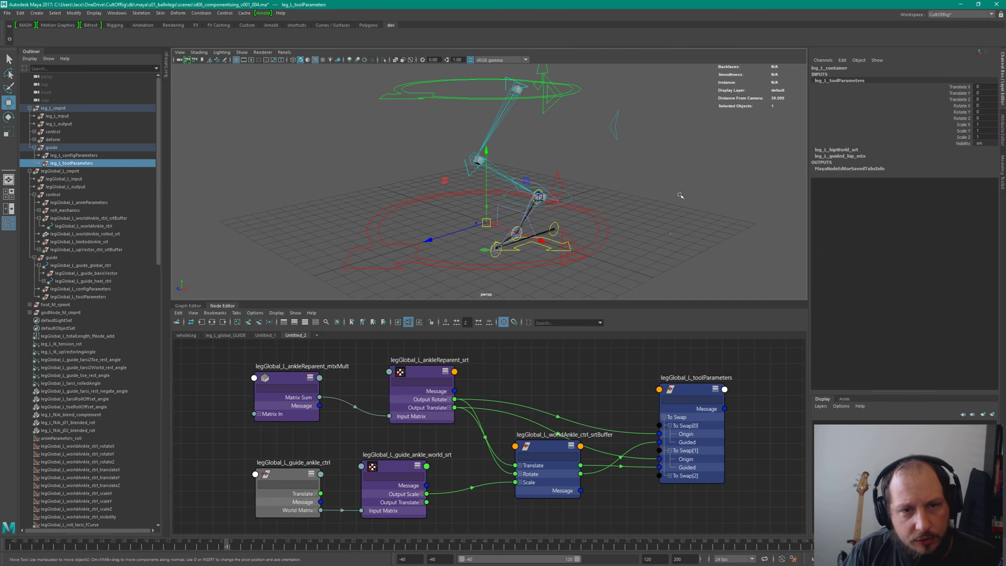
Step: Select the heel guide control and examine how the guides and leg controls relate from the side
left_click(672, 236)
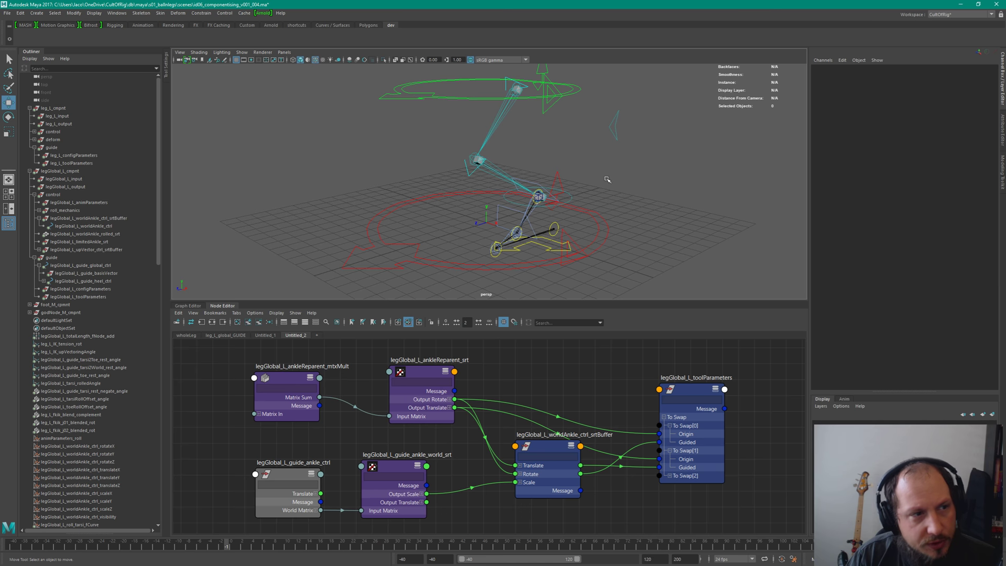
left_click_drag(547, 145, 530, 131, "alt")
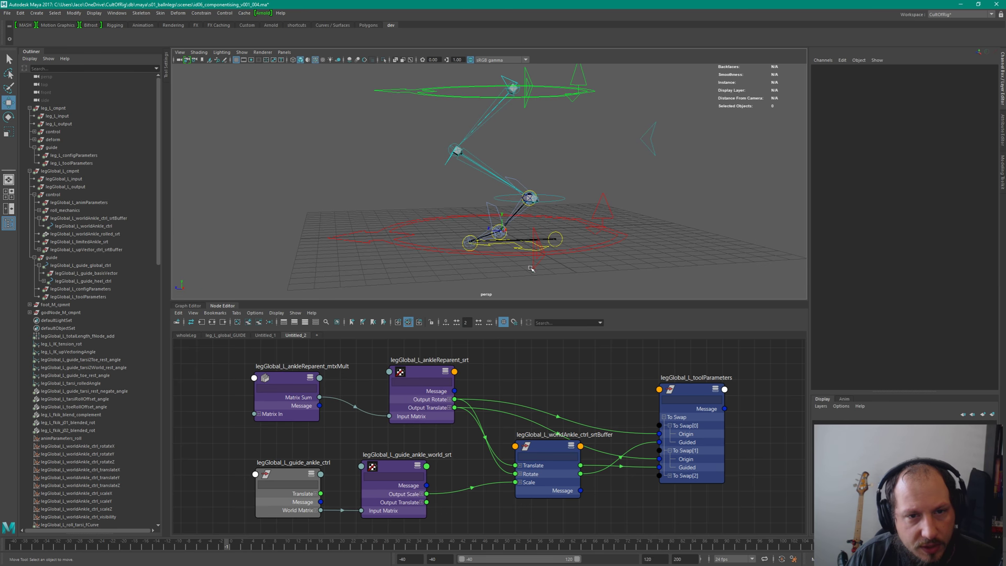
left_click(558, 233)
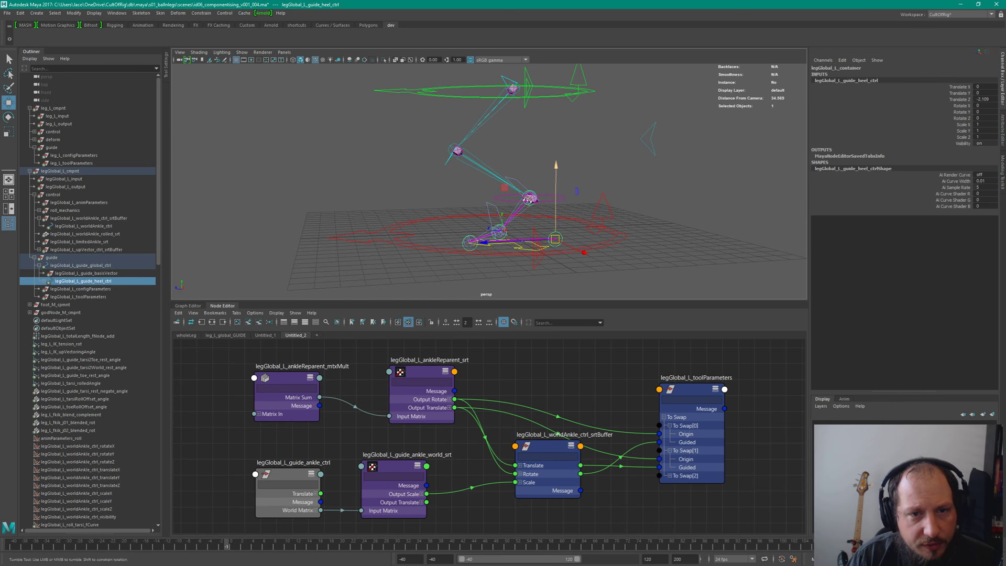
left_click_drag(546, 222, 530, 166, "alt")
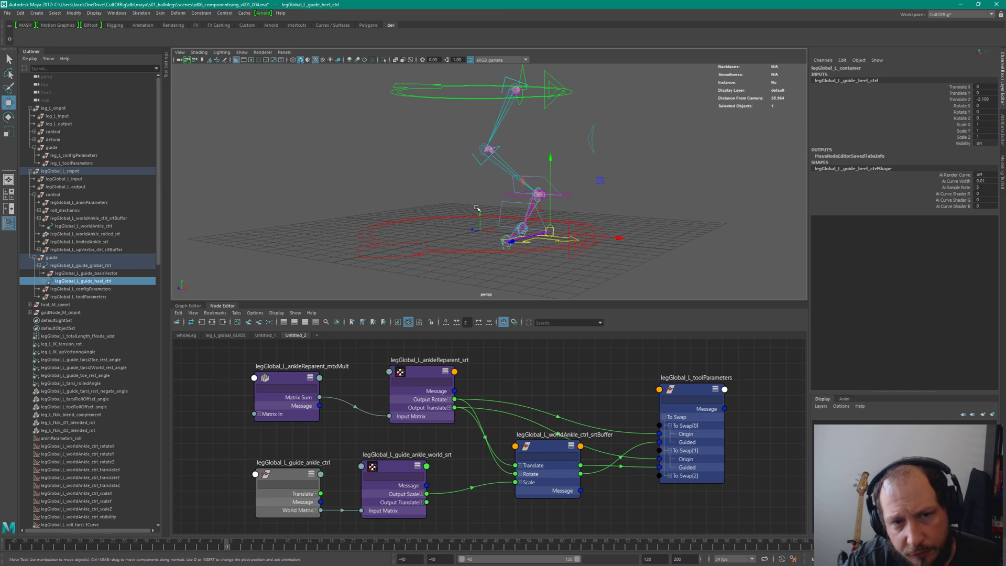
left_click_drag(477, 208, 512, 204, "alt")
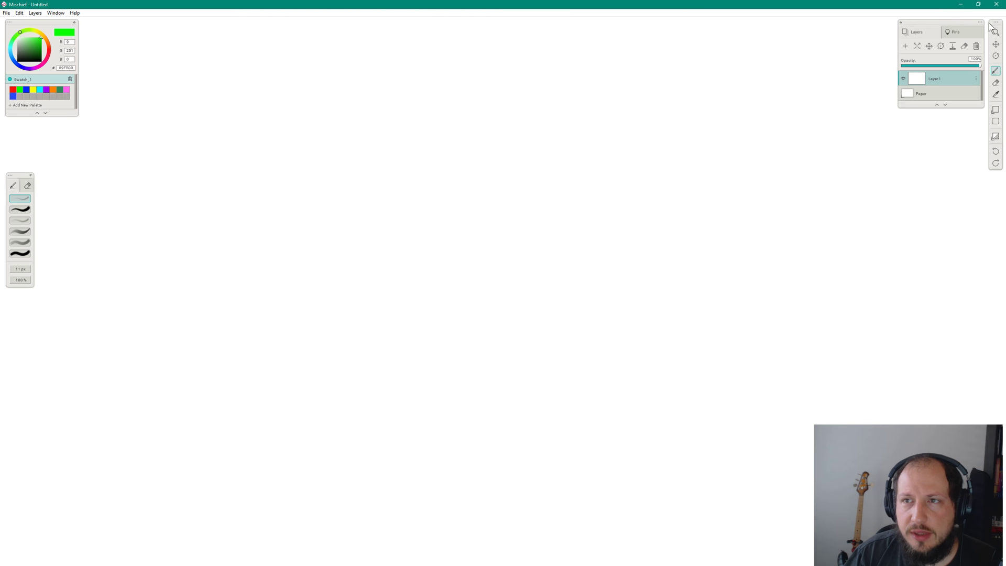
Step: Switch to Mischief, give its paper a near-black blue colour and place the restored window beside Maya's leg view
left_click(977, 4)
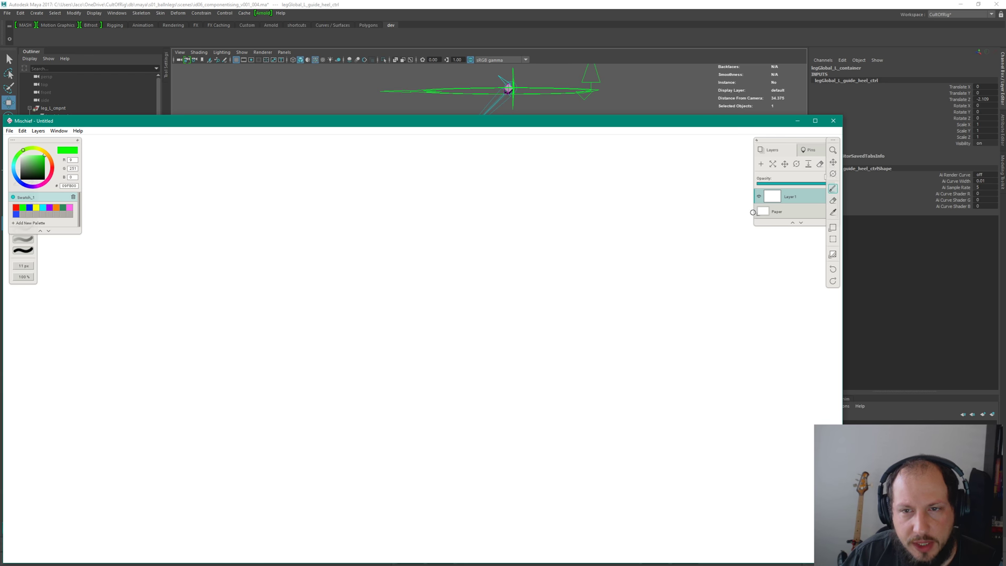
left_click(762, 212)
left_click(684, 272)
left_click(693, 263)
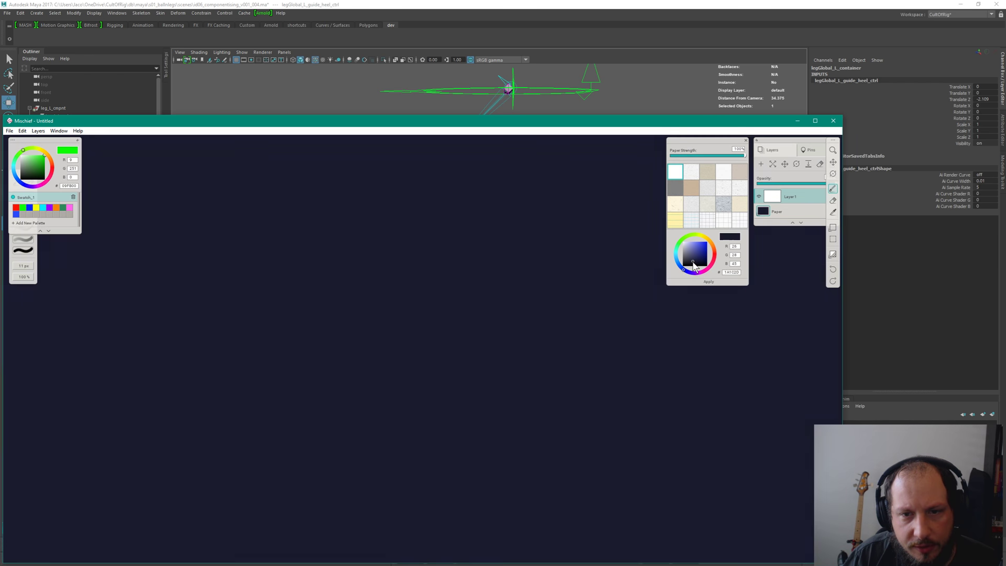
left_click_drag(197, 276, 804, 311)
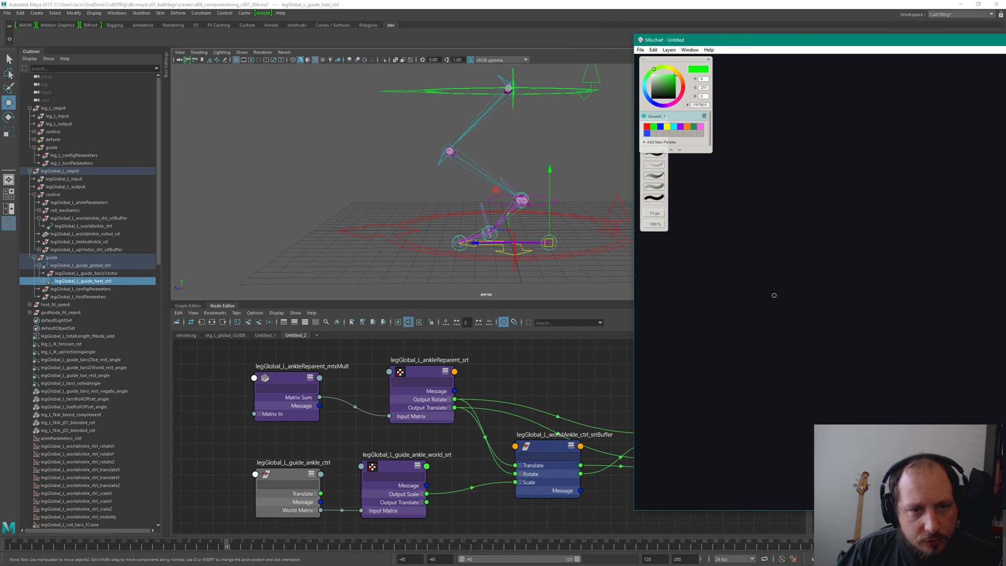
Step: View the leg from a different angle, switch to Mischief and handwrite "length femur" in green near the top of the canvas
left_click(459, 208)
left_click_drag(459, 208, 469, 191, "alt")
key("alt+Tab")
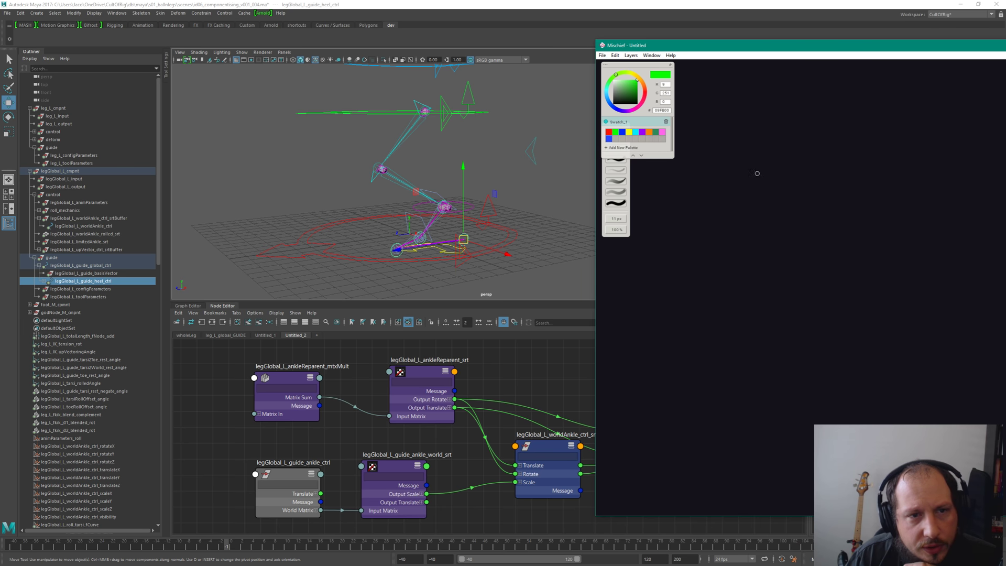
mouse_move(727, 101)
left_mouse_down()
mouse_move(725, 132)
mouse_move(754, 130)
left_mouse_up()
mouse_move(758, 130)
left_mouse_down()
mouse_move(761, 121)
mouse_move(776, 129)
left_mouse_up()
left_click_drag(800, 119, 800, 135)
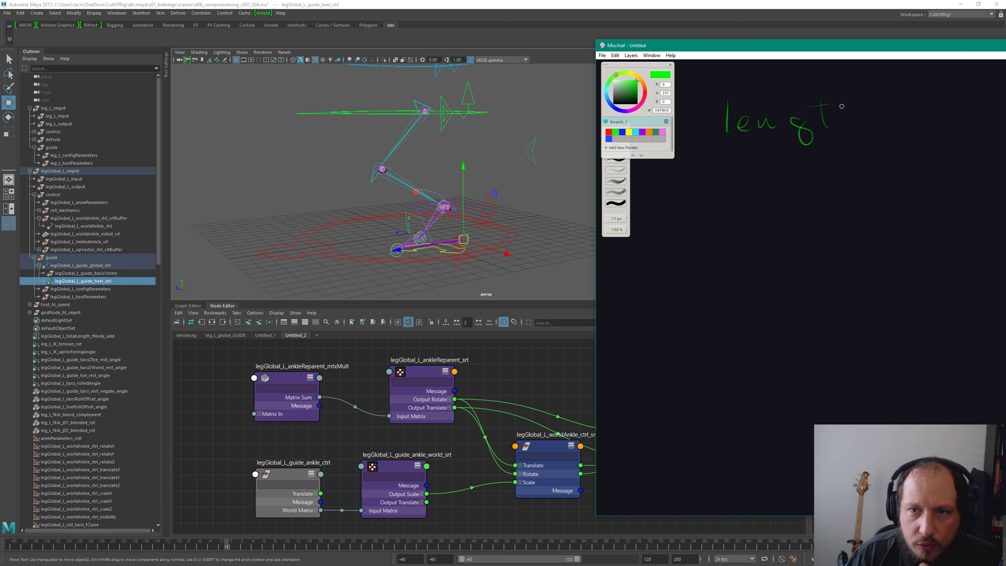
mouse_move(841, 106)
left_mouse_down()
mouse_move(865, 134)
mouse_move(885, 127)
left_mouse_up()
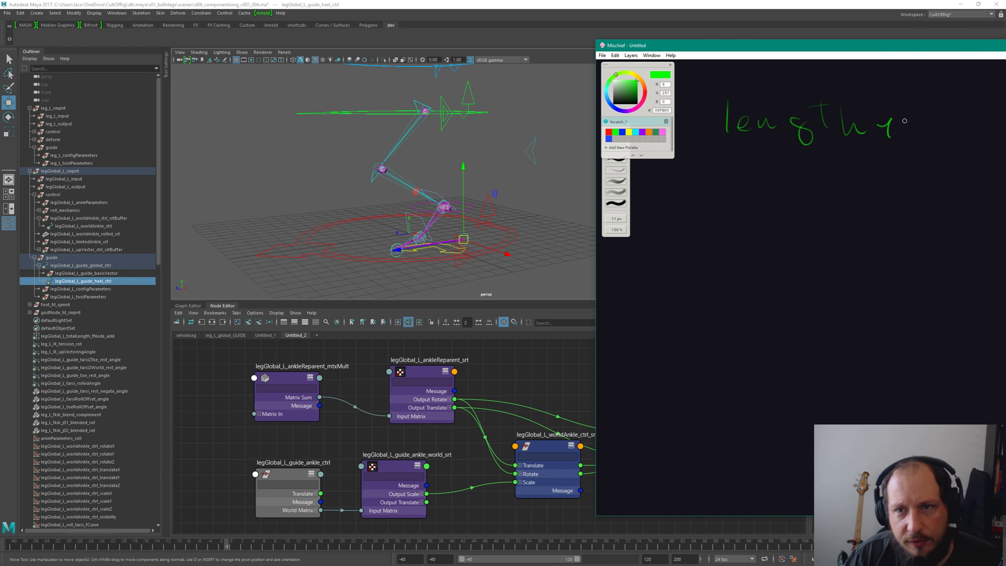
key("ctrl+z")
mouse_move(915, 96)
left_mouse_down()
mouse_move(910, 146)
mouse_move(966, 125)
mouse_move(1003, 126)
left_mouse_up()
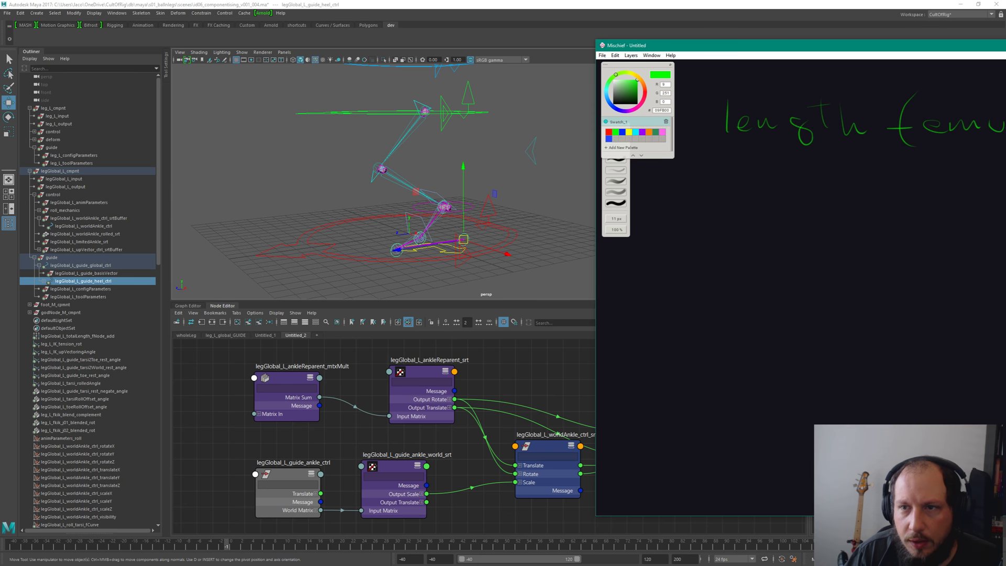
left_click_drag(911, 269, 808, 295)
Step: Check the leg in Maya, return to Mischief and handwrite "length tibia" beneath the "length femur" line
key("alt+Tab")
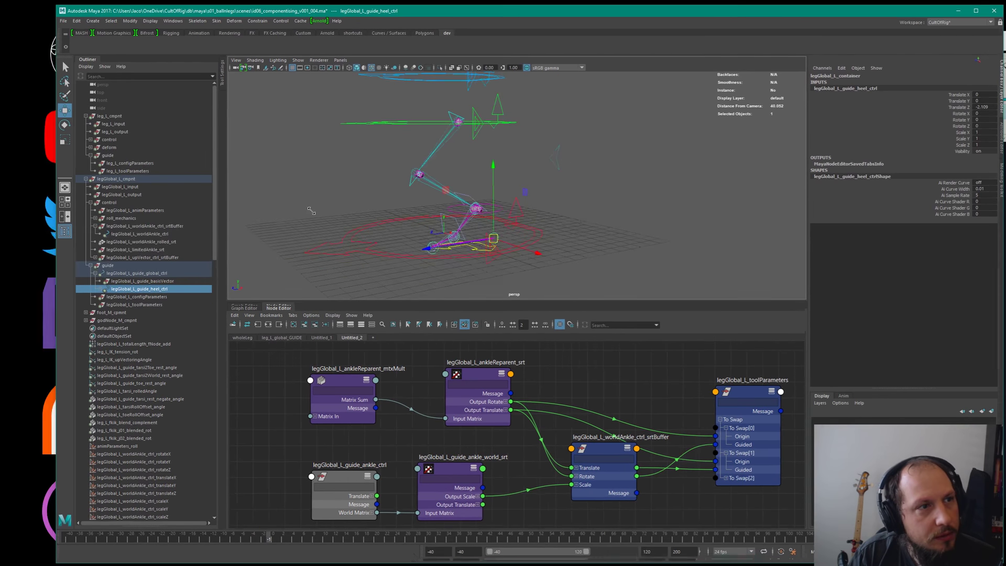
key("alt+Tab")
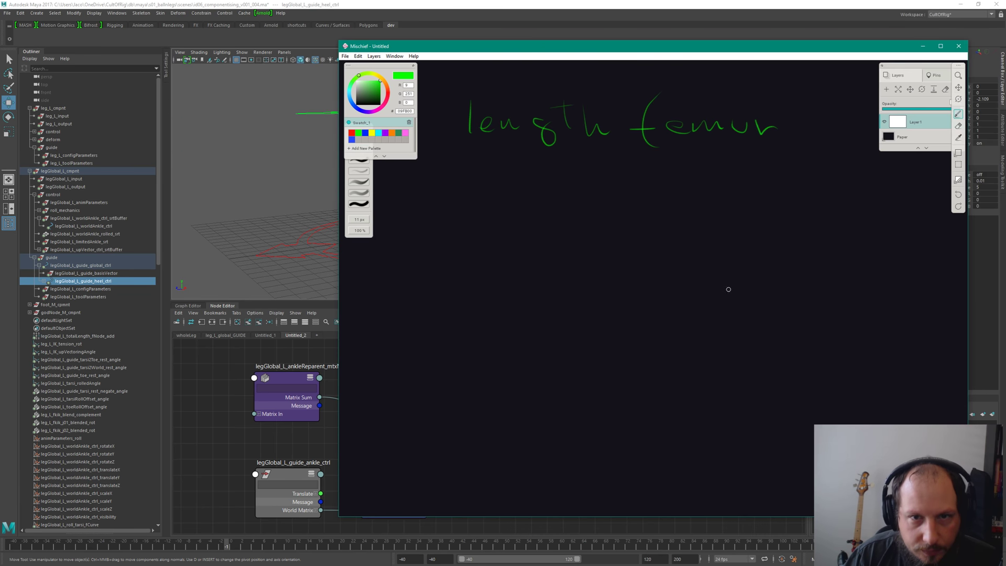
key("alt+Tab")
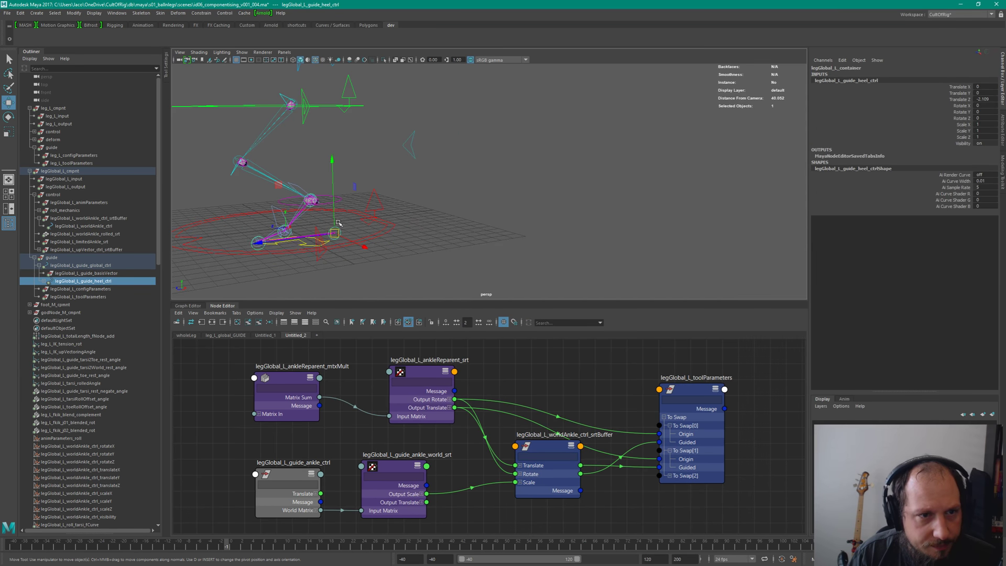
key("alt+Tab")
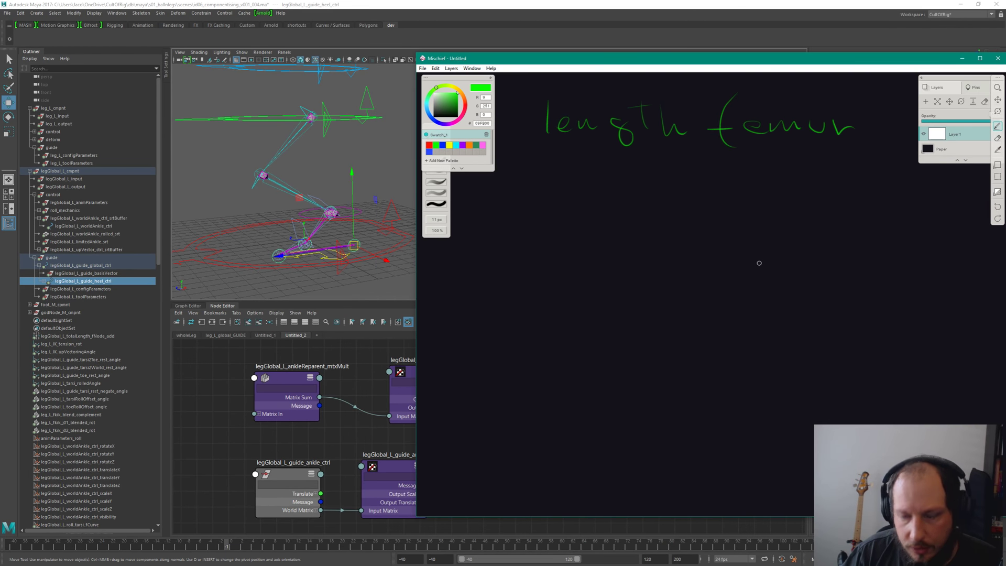
scroll(775, 272, "down", 2)
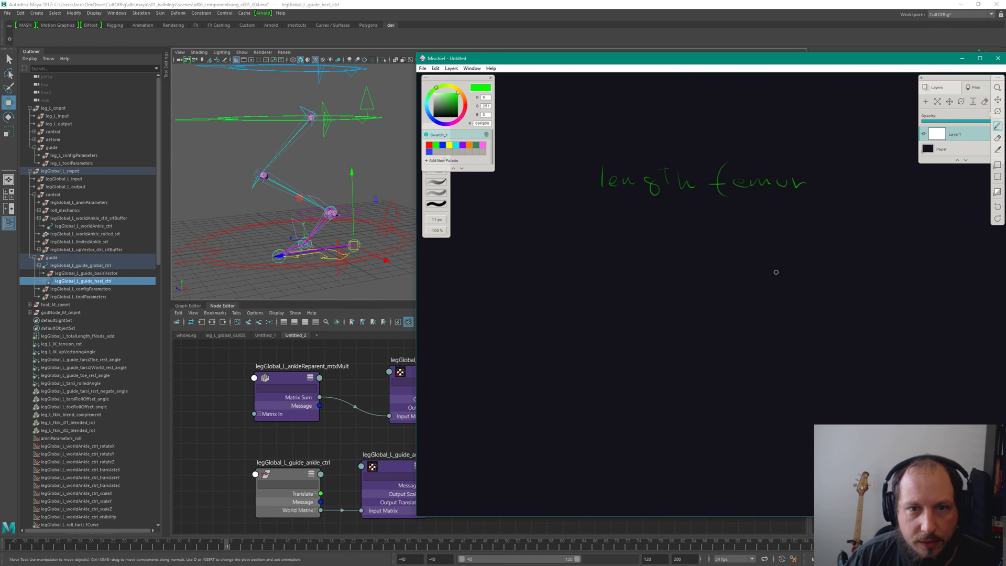
left_click_drag(606, 218, 790, 219)
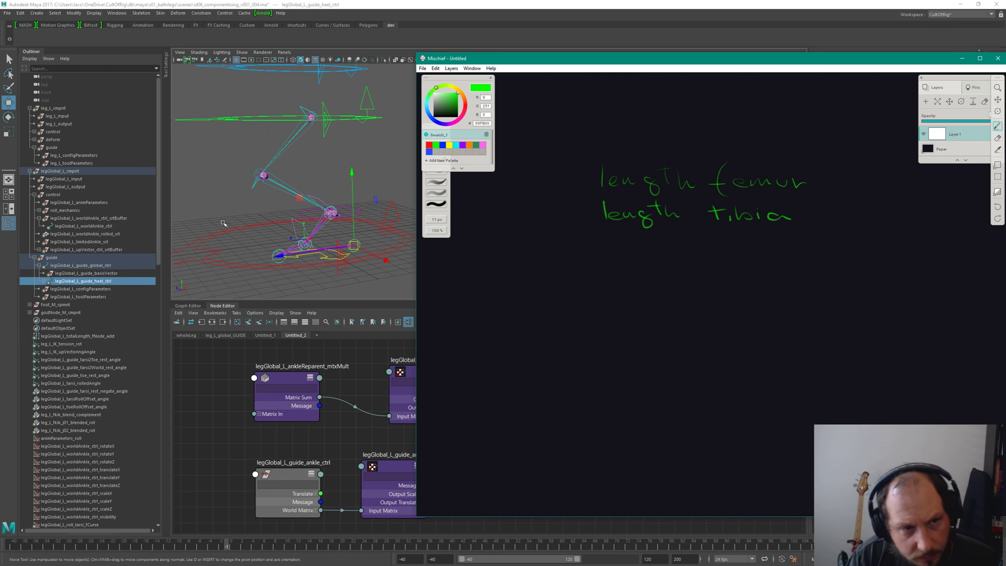
Step: Select legGlobal_L_worldAnkle_ctrl in Maya, shift the Mischief window off the leg view and examine the leg between ankle and hip
left_click_drag(351, 203, 395, 231, "alt")
left_click(450, 188)
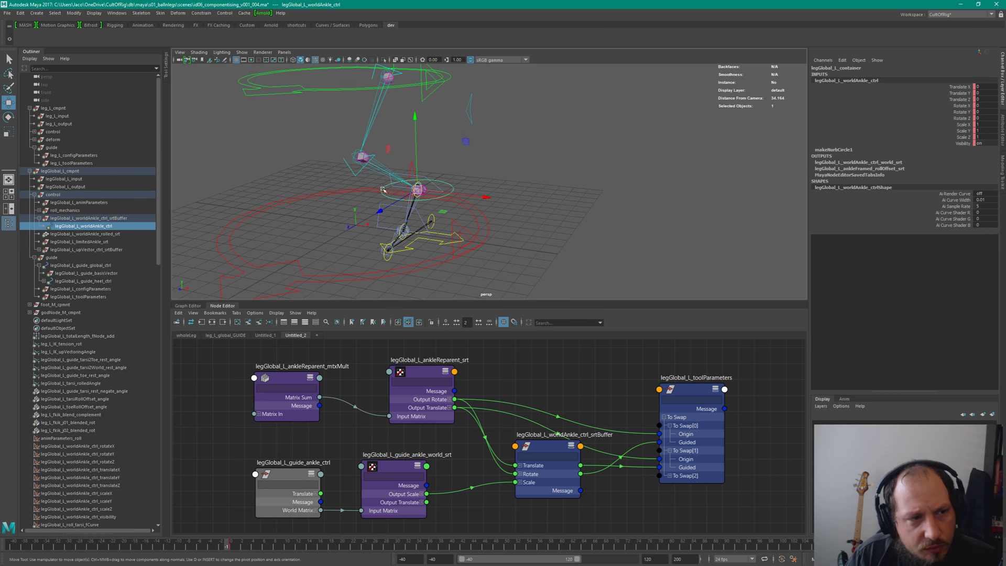
key("alt+Tab")
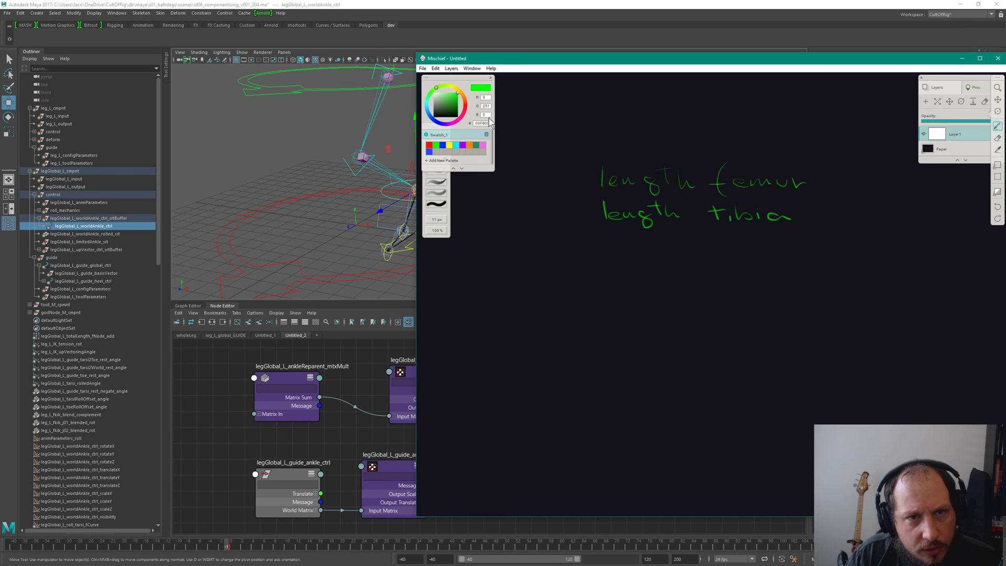
left_click_drag(445, 58, 480, 57)
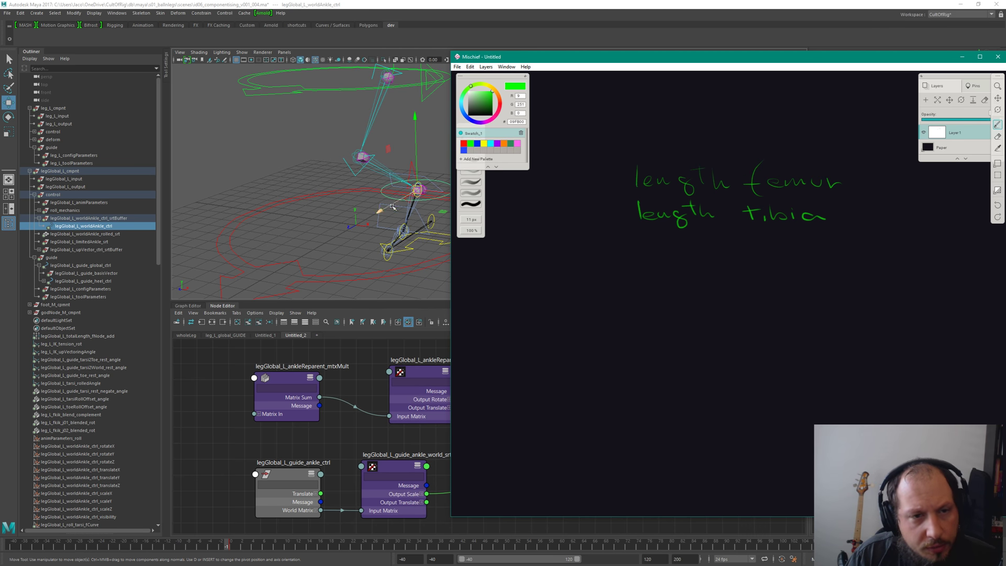
key("alt+Tab")
key("alt+Tab")
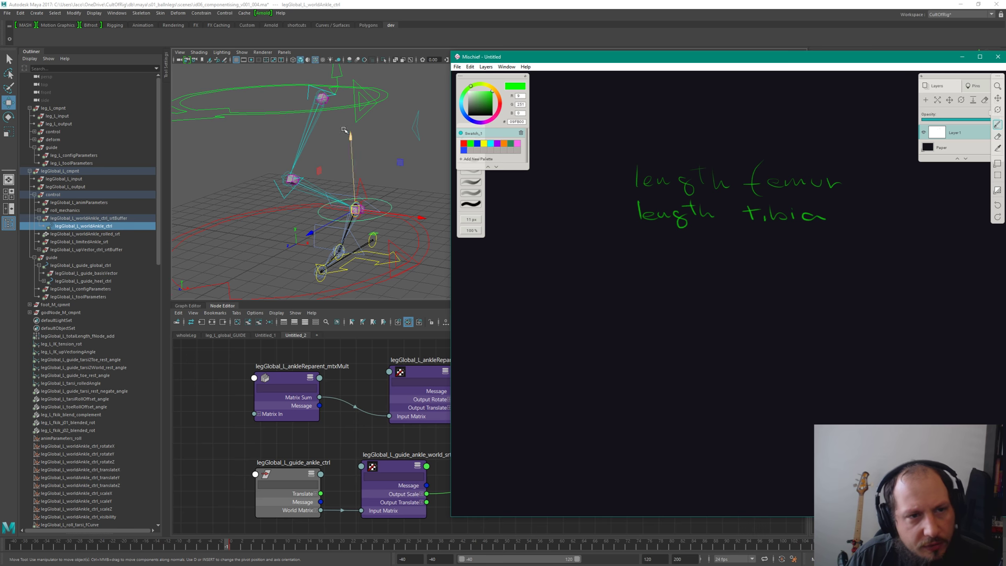
left_click(321, 98)
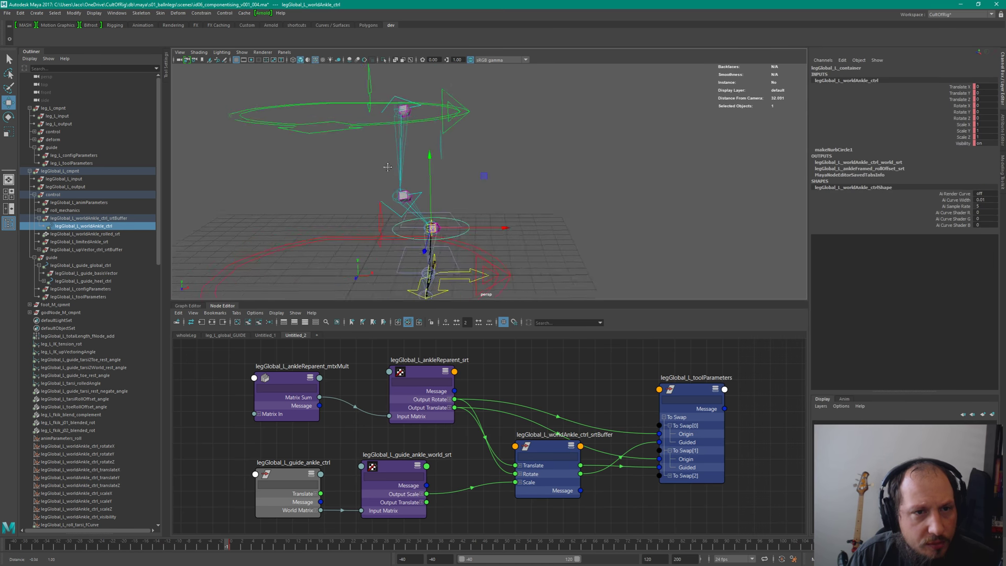
Step: Switch to Mischief and handwrite "parent frame" in green below the "length tibia" line, checking it against the leg in Maya
key("alt+Tab")
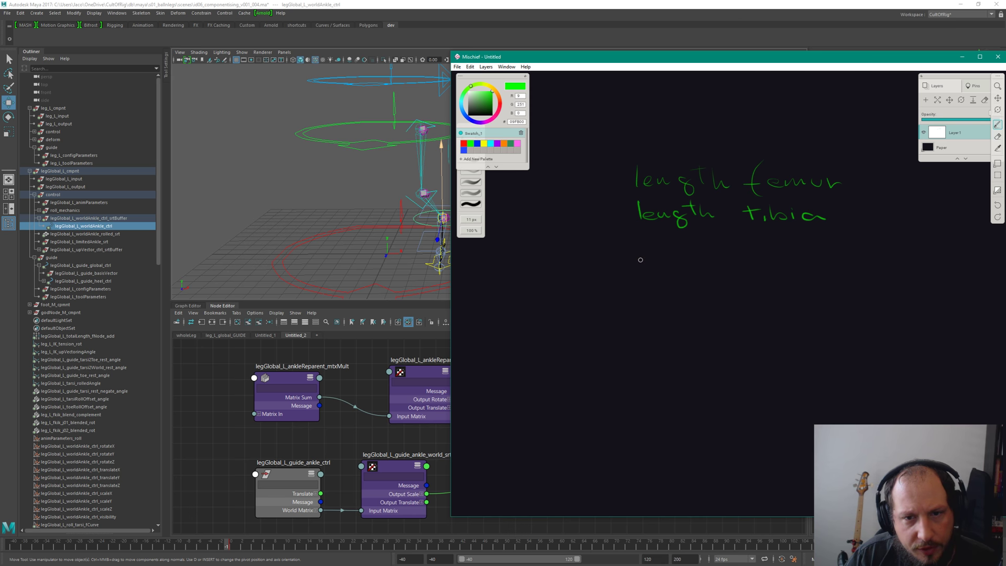
left_click_drag(640, 260, 839, 261)
key("ctrl+z")
left_click(363, 160)
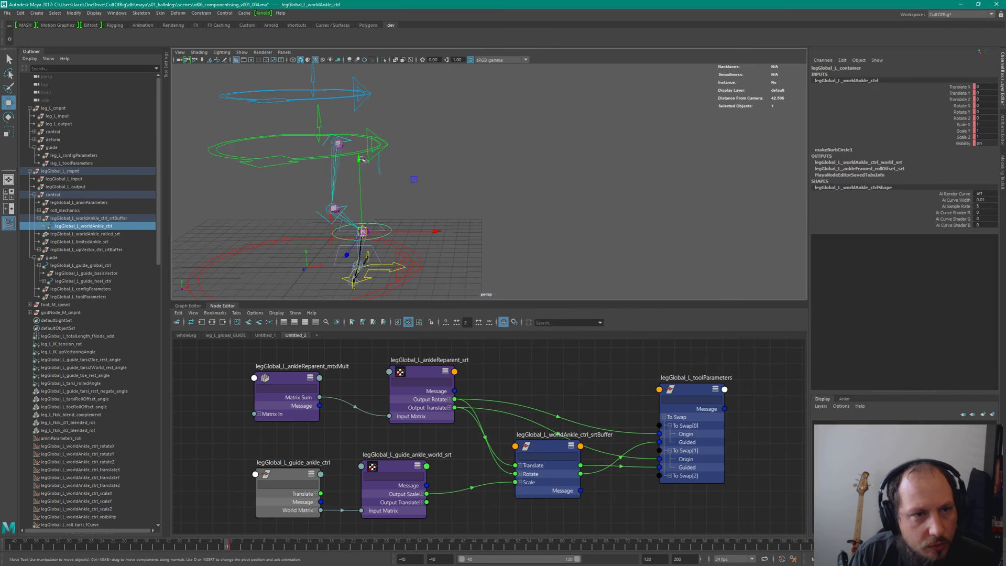
key("alt+Tab")
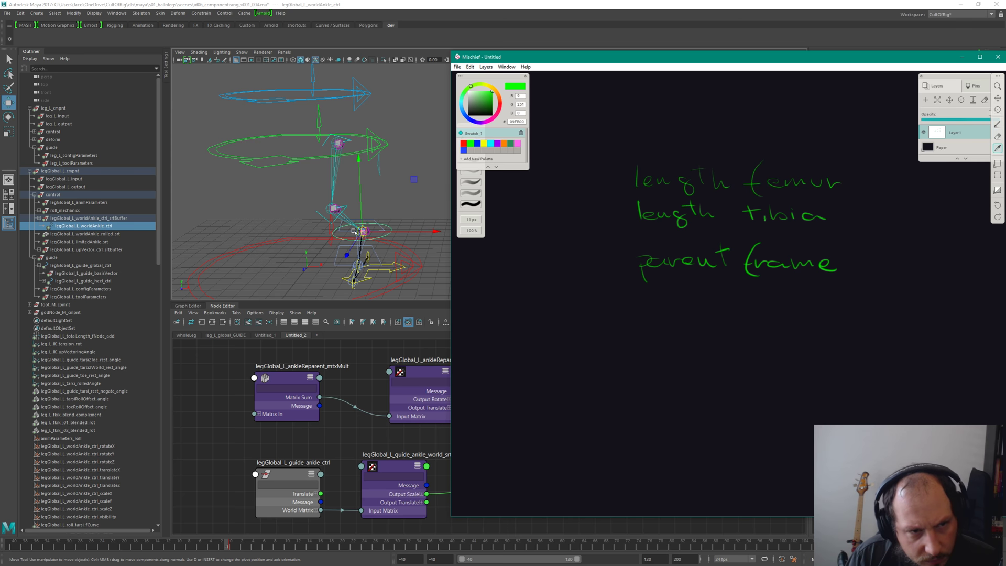
Step: Inspect the up vector control in Maya, expand its srtBuffer in the Outliner, and select legGlobal_L_cmpnt to compare with the Mischief notes
left_click_drag(375, 244, 290, 180, "alt")
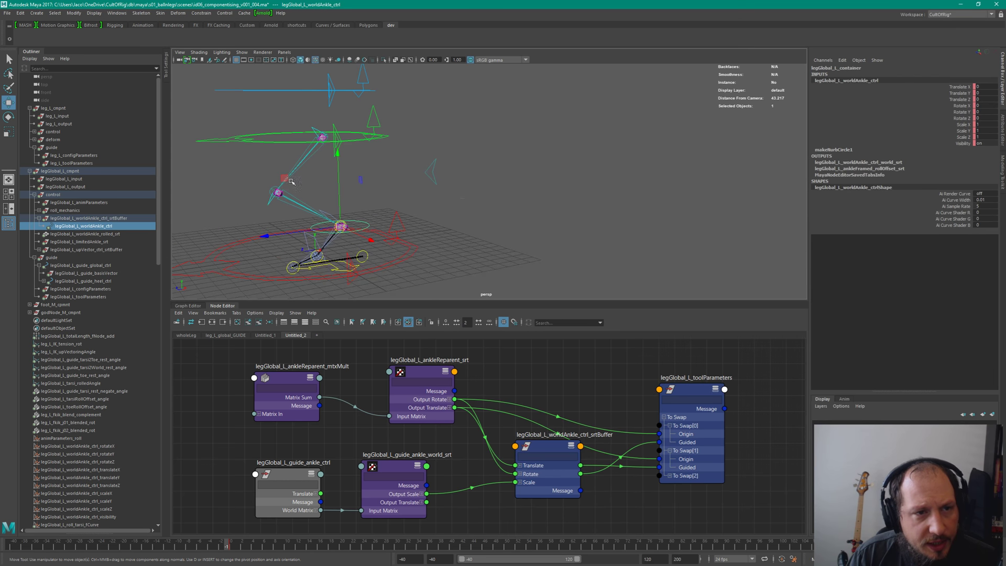
key("alt+Tab")
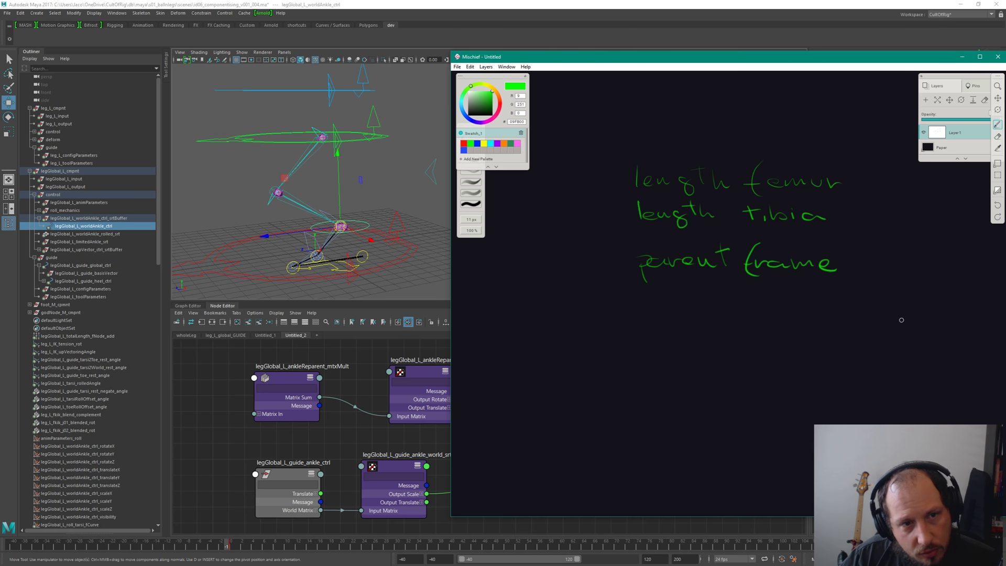
left_click(427, 172)
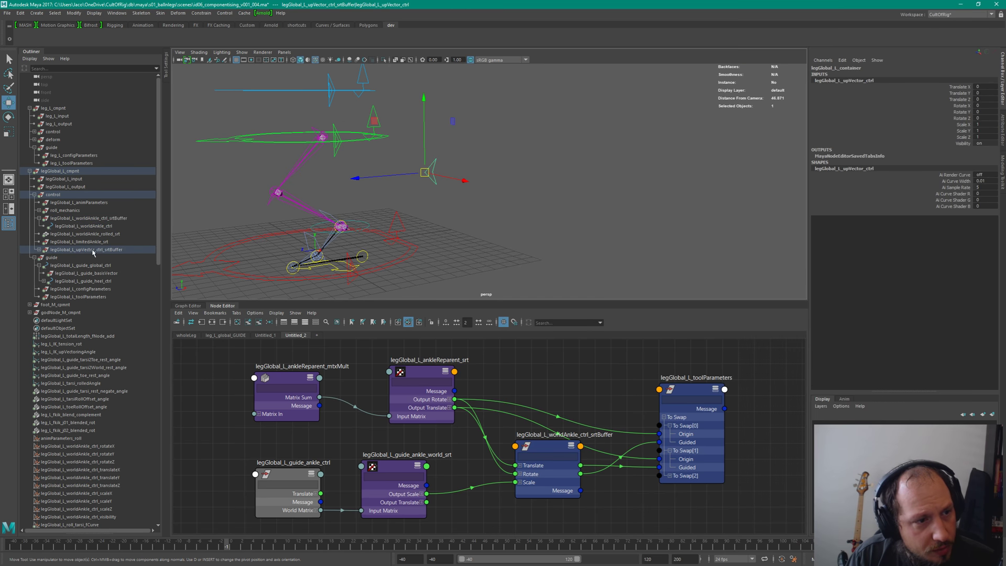
left_click(38, 250)
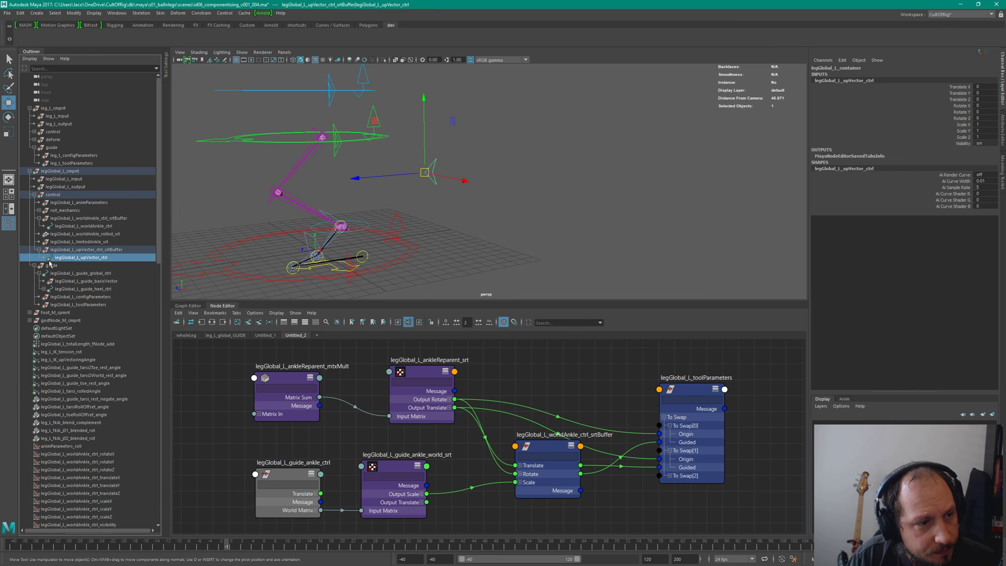
left_click(77, 172)
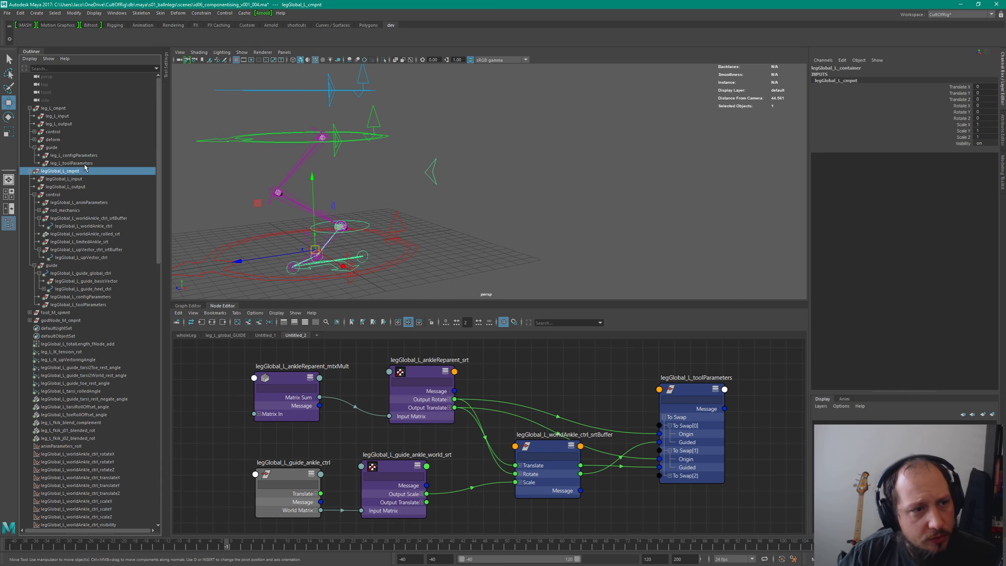
key("alt+Tab")
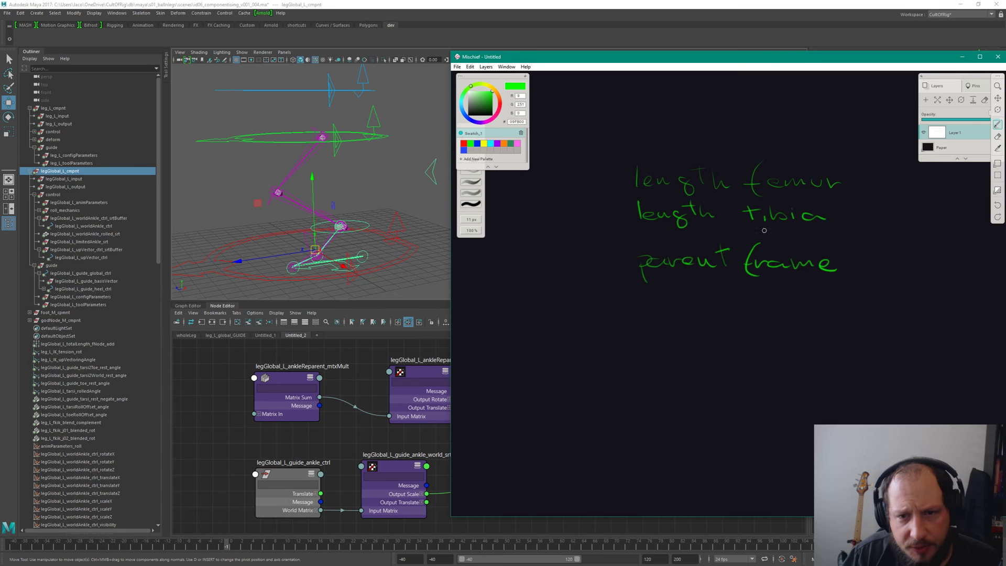
key("alt+Tab")
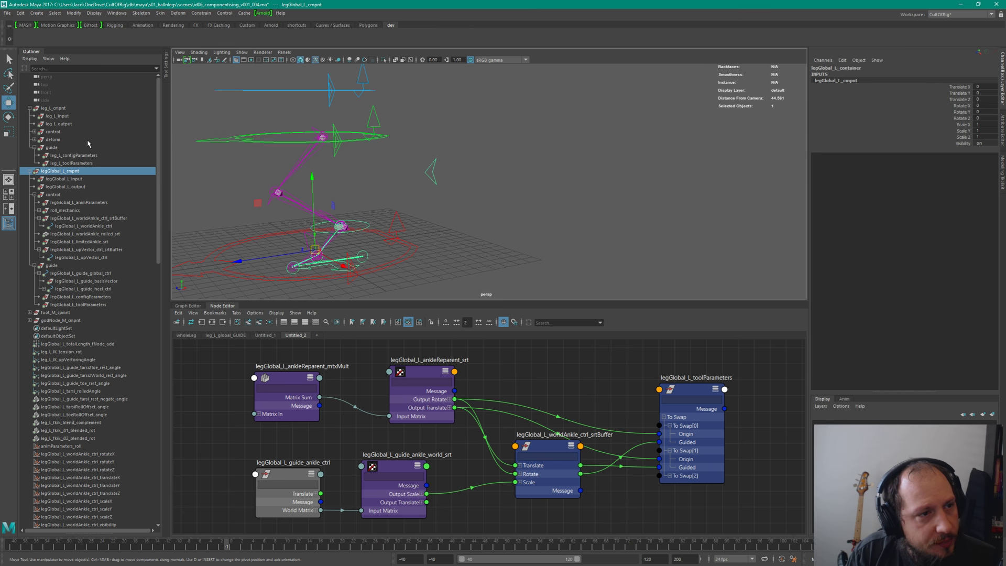
Step: Add leg_L_input with its output connections to the current Node Editor graph and frame it
left_click(57, 115)
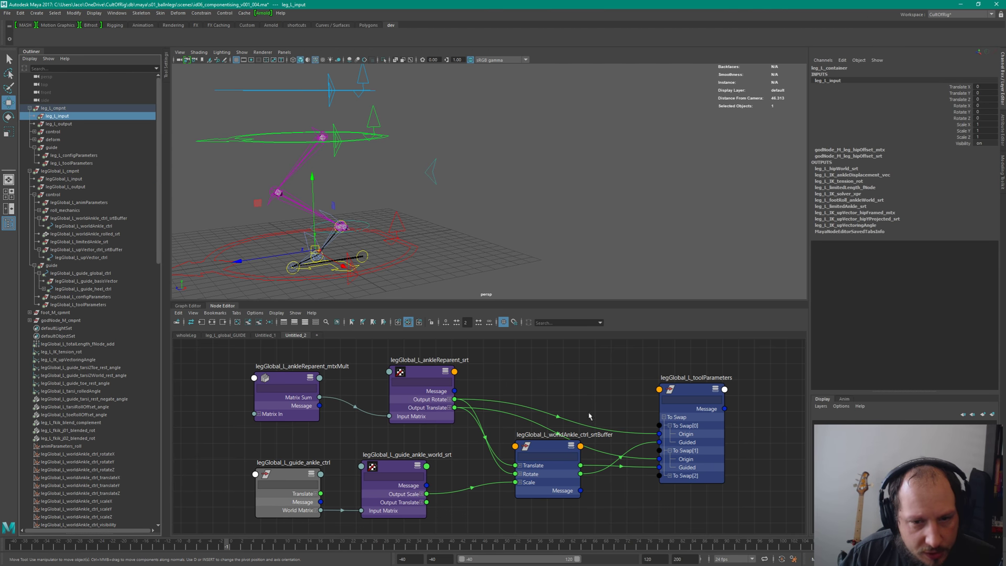
scroll(589, 417, "down", 5)
left_click(223, 322)
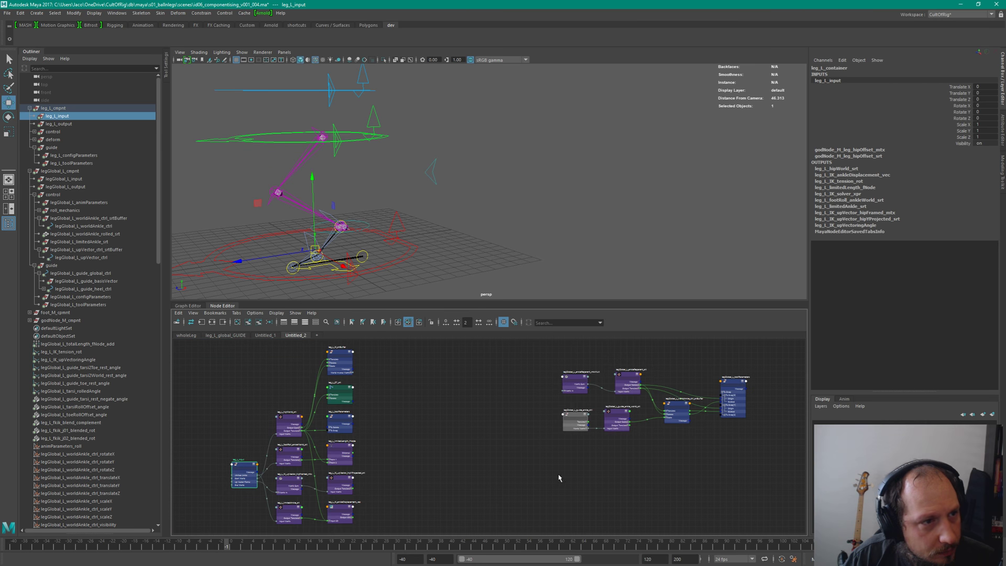
key("f")
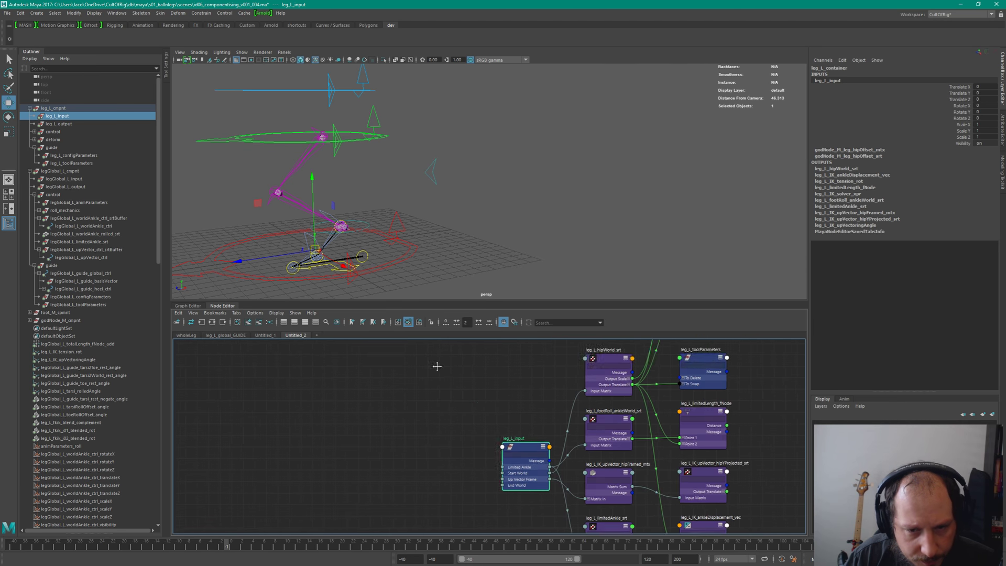
Step: Move the leg_L_input node farther from its downstream nodes to make its Limited Ankle, Start World and Up Vector Frame connections readable
left_click_drag(468, 419, 450, 409)
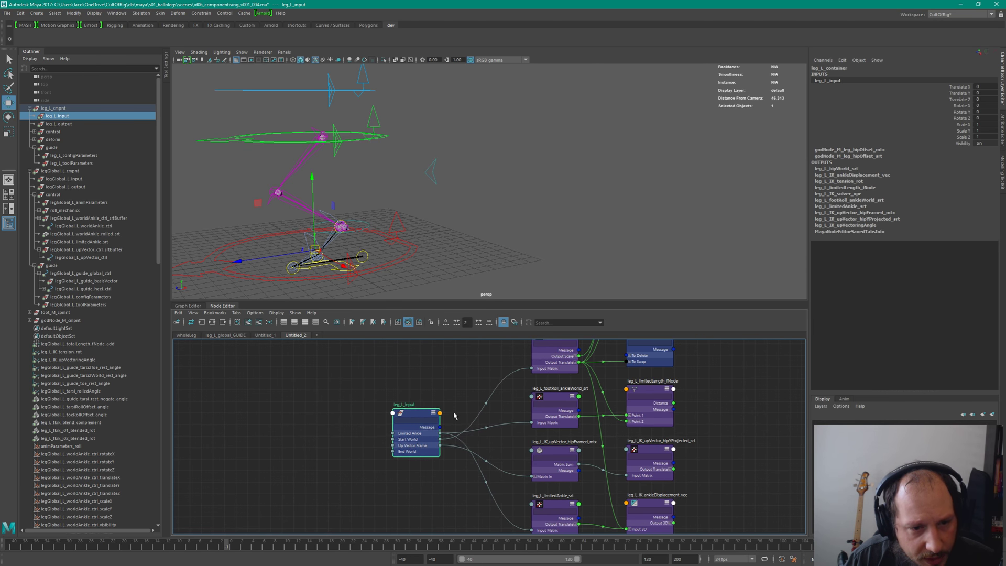
scroll(500, 401, "up", 3)
middle_click_drag(500, 401, 503, 355, "alt")
left_click_drag(398, 471, 336, 449)
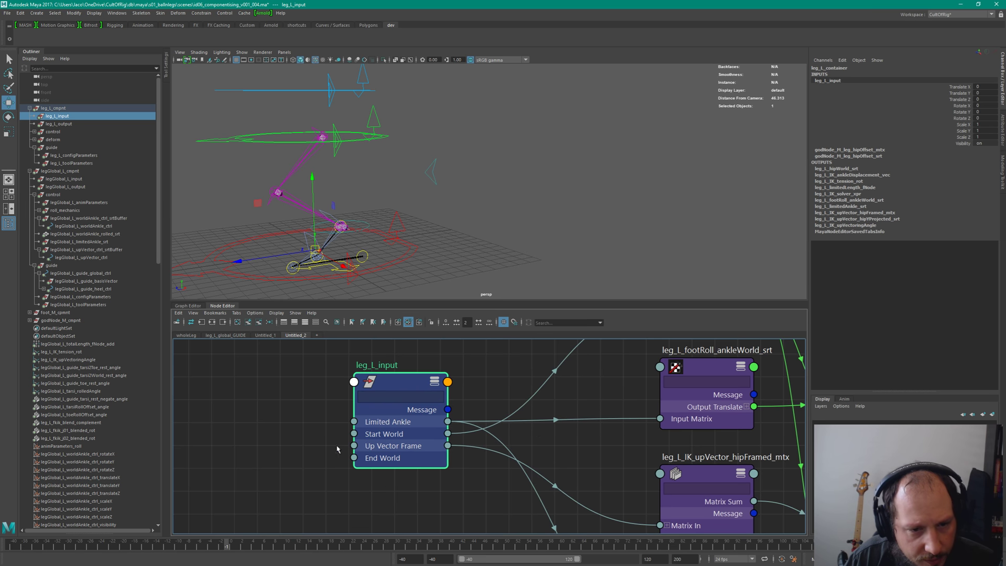
Step: Select the world ankle control, then trace how leg_L_input feeds leg_L_footRoll_ankleWorld_srt and leg_L_limitedLength_fNode
left_click_drag(364, 247, 409, 222, "alt")
left_click(383, 239)
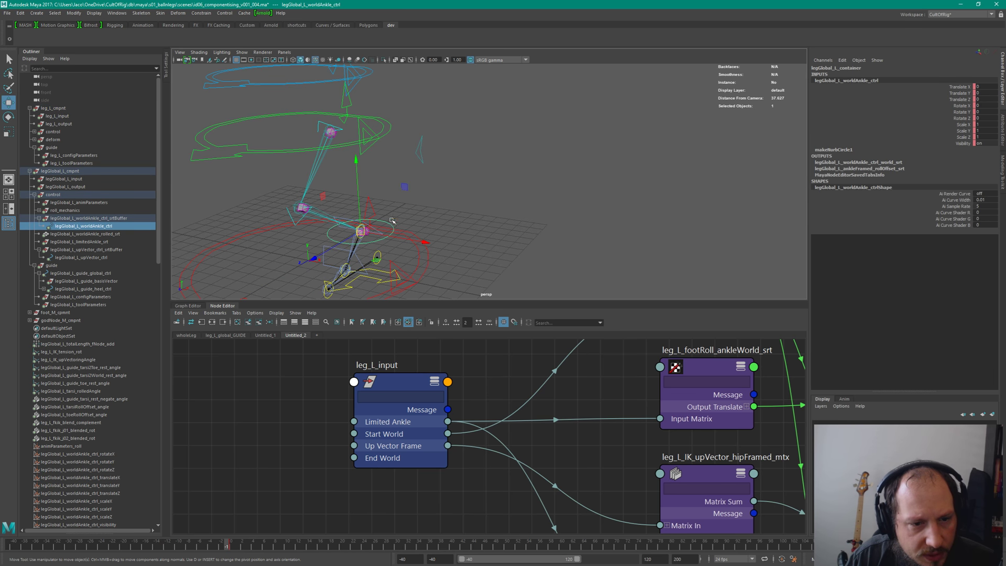
middle_click_drag(524, 435, 338, 435)
scroll(543, 436, "down", 3)
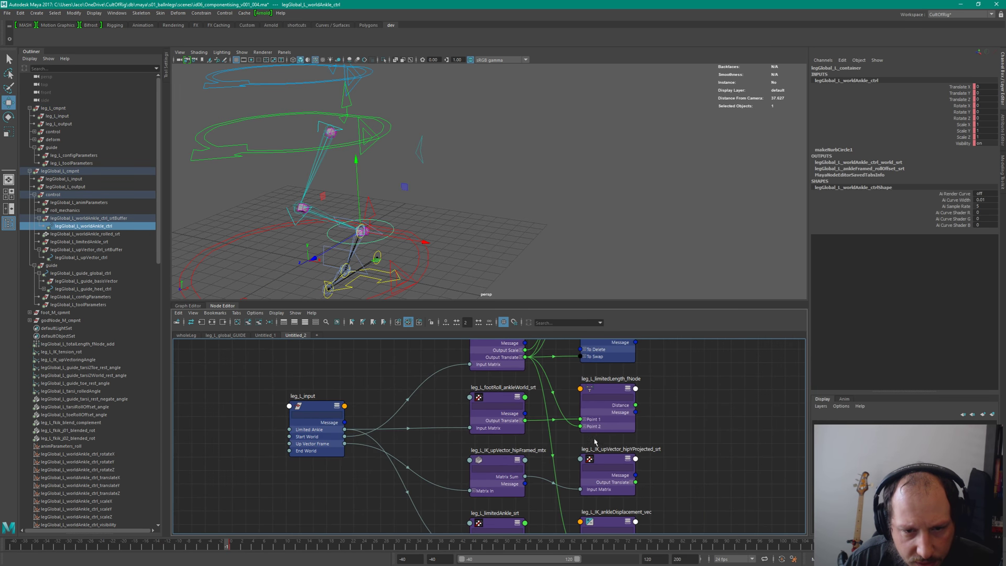
left_click_drag(609, 392, 616, 392)
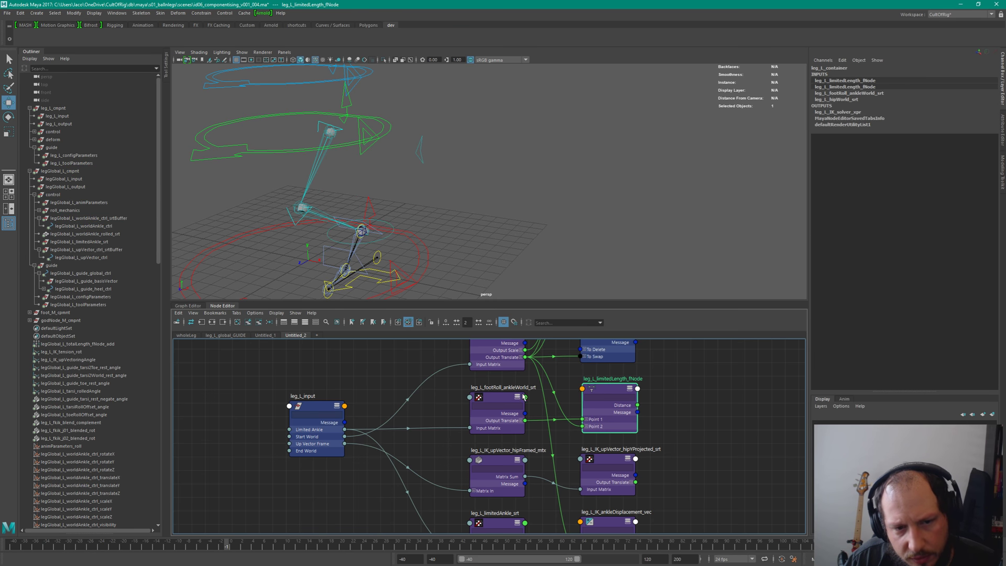
left_click_drag(500, 404, 502, 404)
left_click_drag(423, 267, 436, 232, "alt")
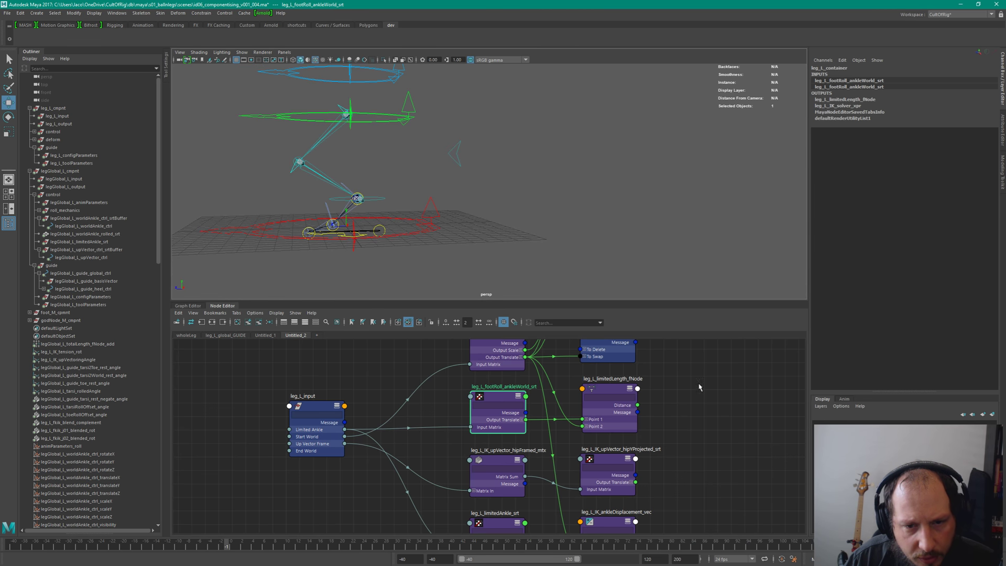
scroll(700, 387, "down", 3)
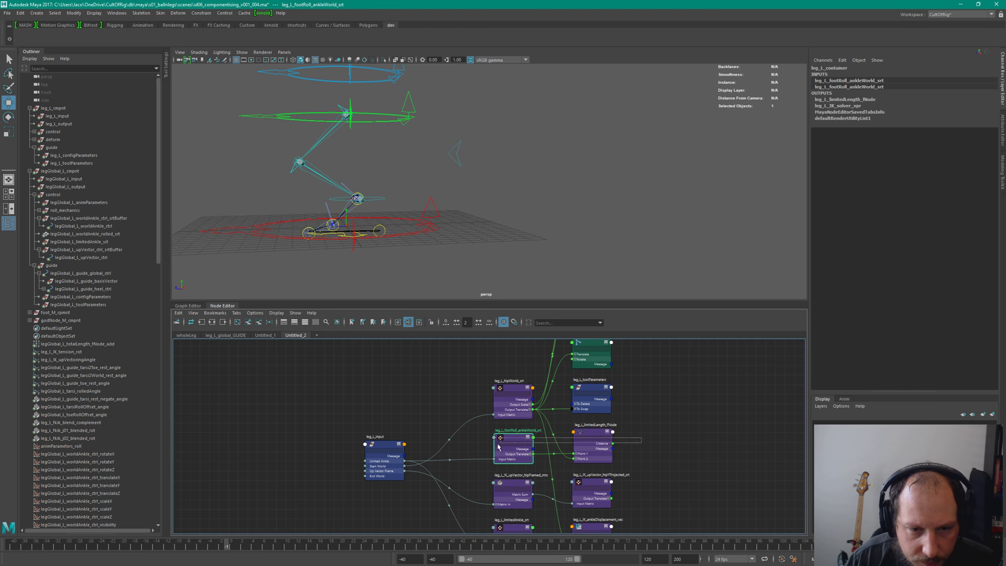
Step: Graph the connections of leg_L_footRoll_ankleWorld_srt and leg_L_limitedLength_fNode, frame everything, and select leg_L_hip_srt
left_click_drag(498, 446, 498, 447)
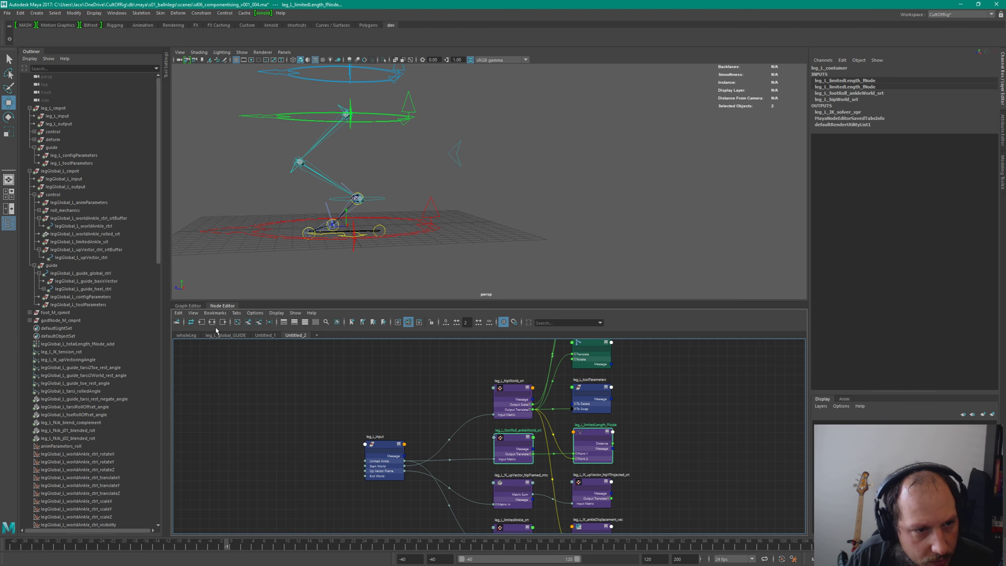
key("a")
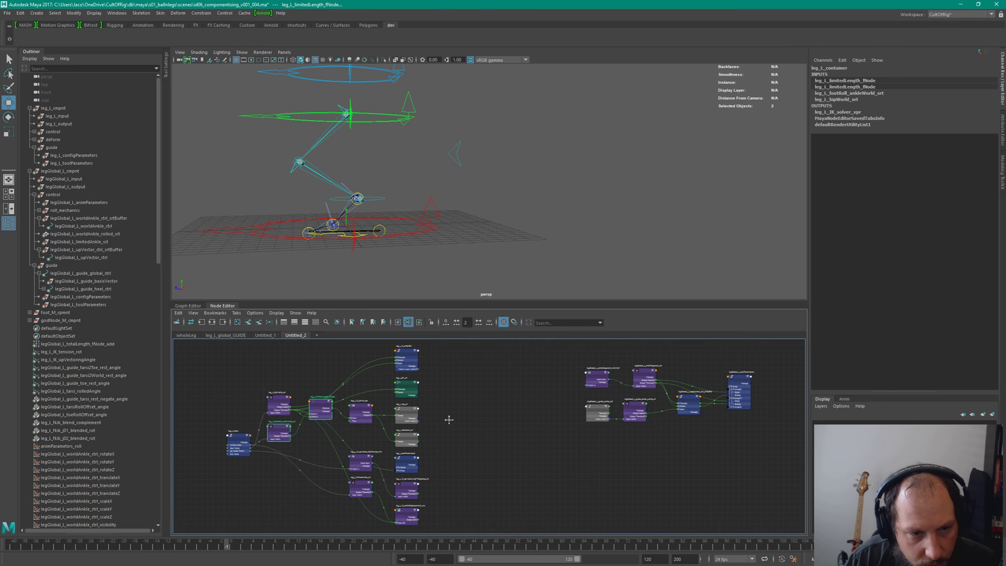
scroll(295, 428, "up", 5)
left_click(563, 402)
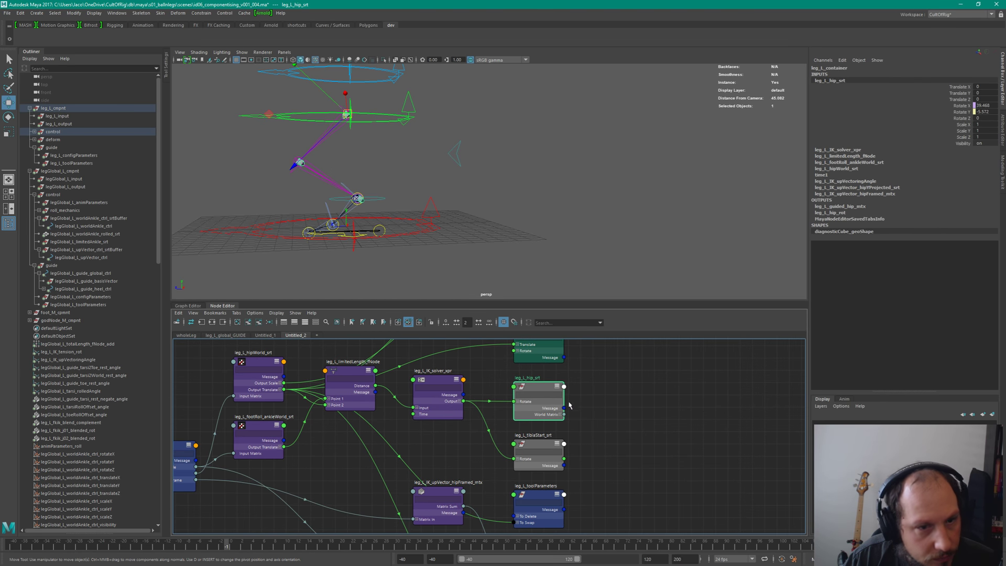
Step: Move leg_L_limitedLength_fNode beside leg_L_footRoll_ankleWorld_srt and expand the outputs of leg_L_IK_solver_vpr to show which ones drive leg_L_hip_srt and leg_L_tibiaStart_srt
middle_click_drag(462, 399, 567, 386, "alt")
left_click(454, 370)
left_click_drag(453, 370, 457, 408)
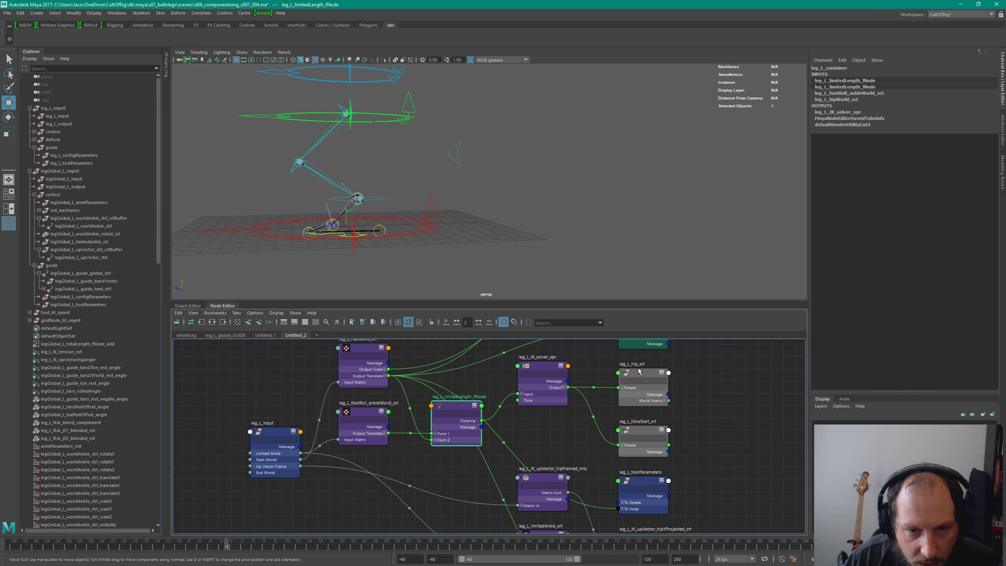
left_click_drag(639, 374, 650, 373)
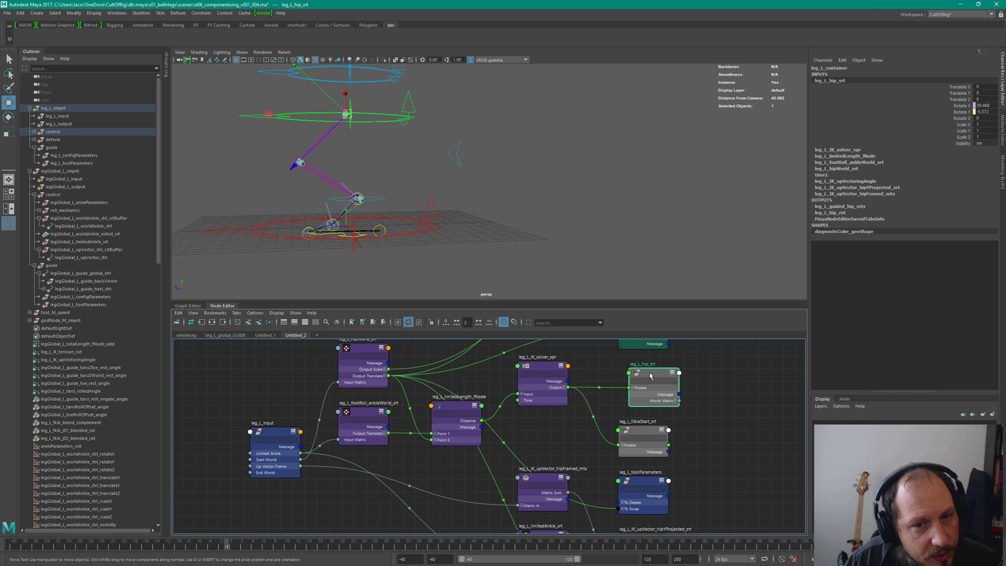
left_click(564, 387)
left_click_drag(575, 391, 567, 400)
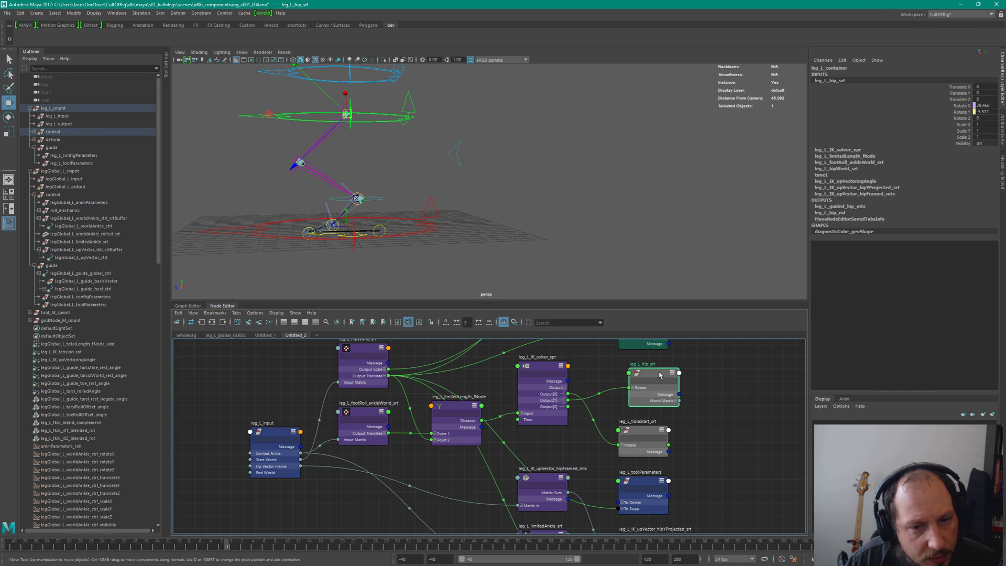
left_click_drag(656, 374, 647, 370)
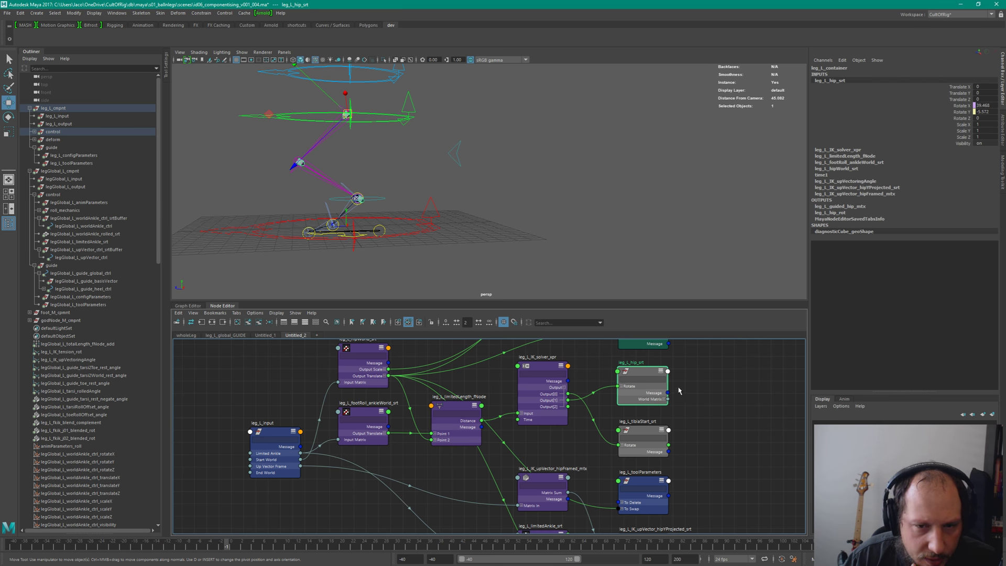
Step: Examine how leg_L_hipWorld_srt and leg_L_footRoll_ankleWorld_srt feed leg_L_limitedLength_fNode, comparing them with the leg in a side view
left_click(454, 411)
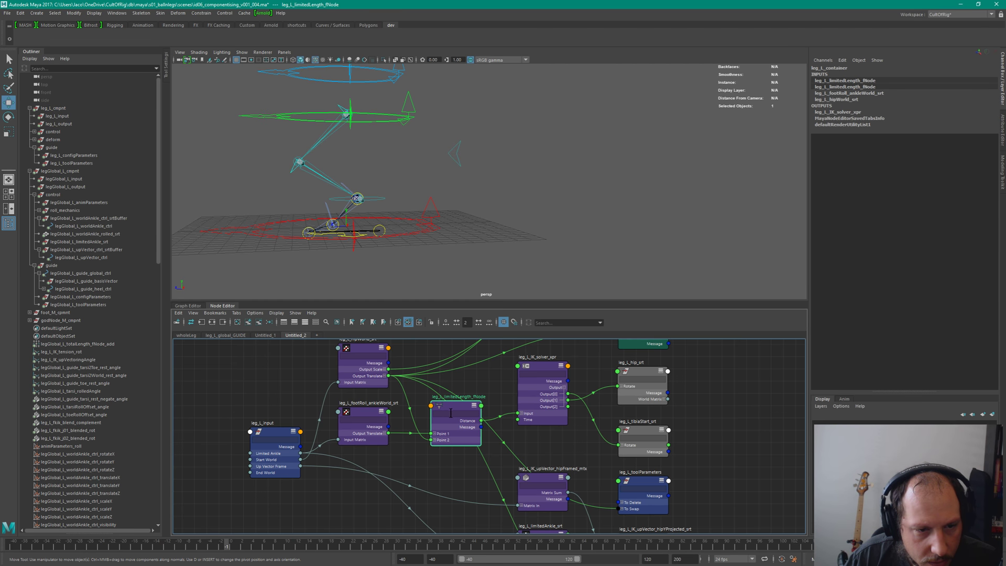
left_click_drag(458, 409, 455, 408)
middle_click_drag(375, 397, 428, 429)
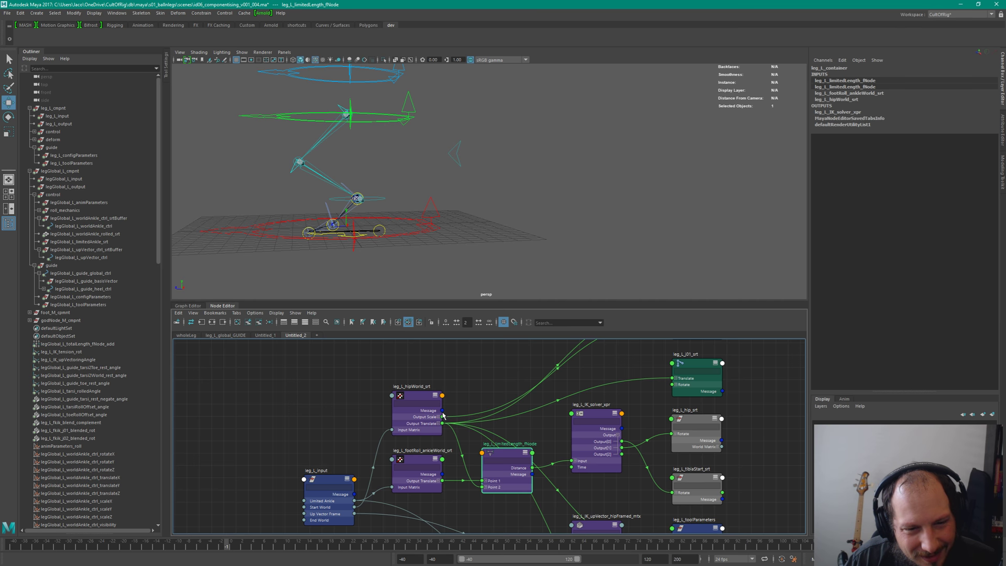
left_click(412, 466)
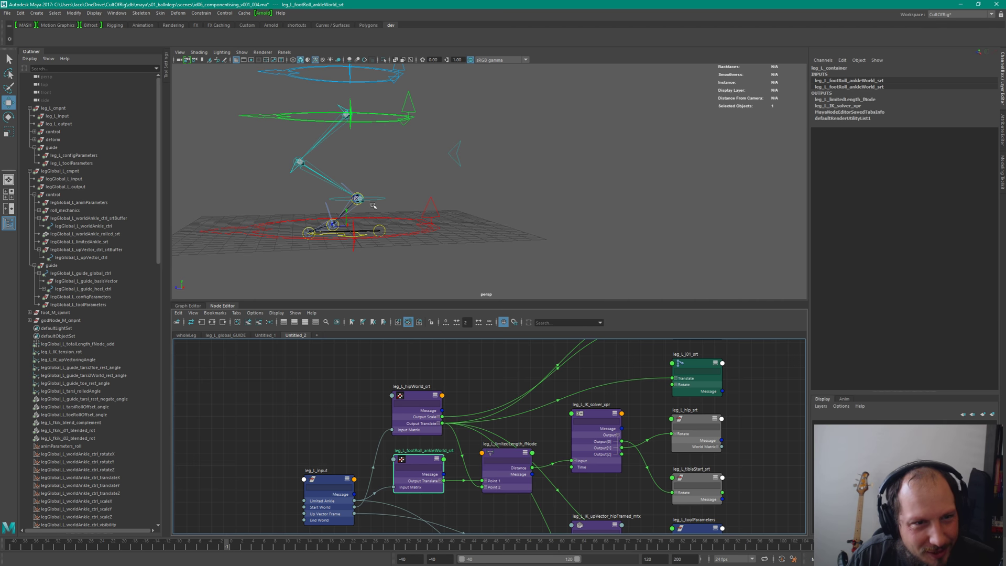
left_click_drag(391, 216, 456, 225, "alt")
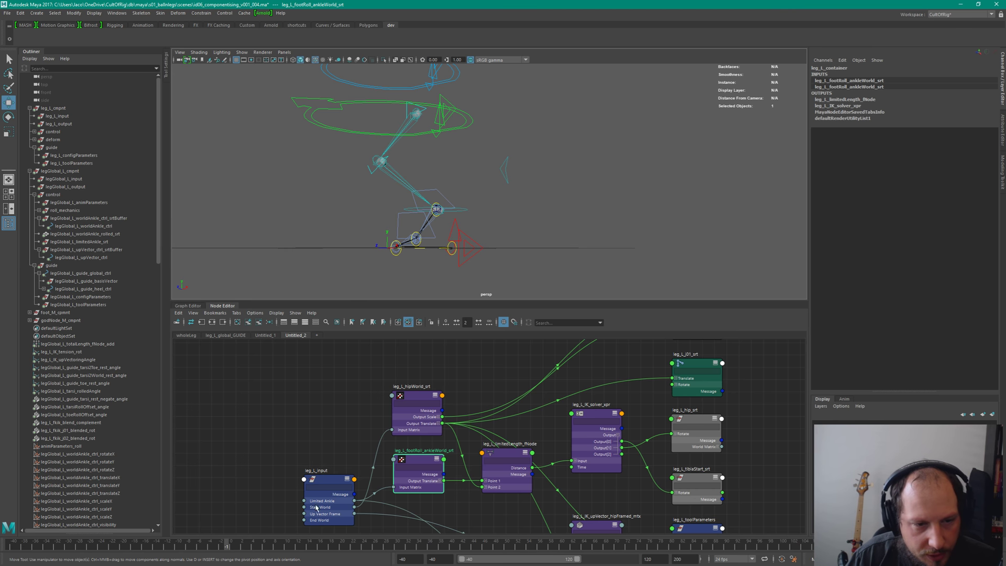
left_click_drag(429, 399, 430, 398)
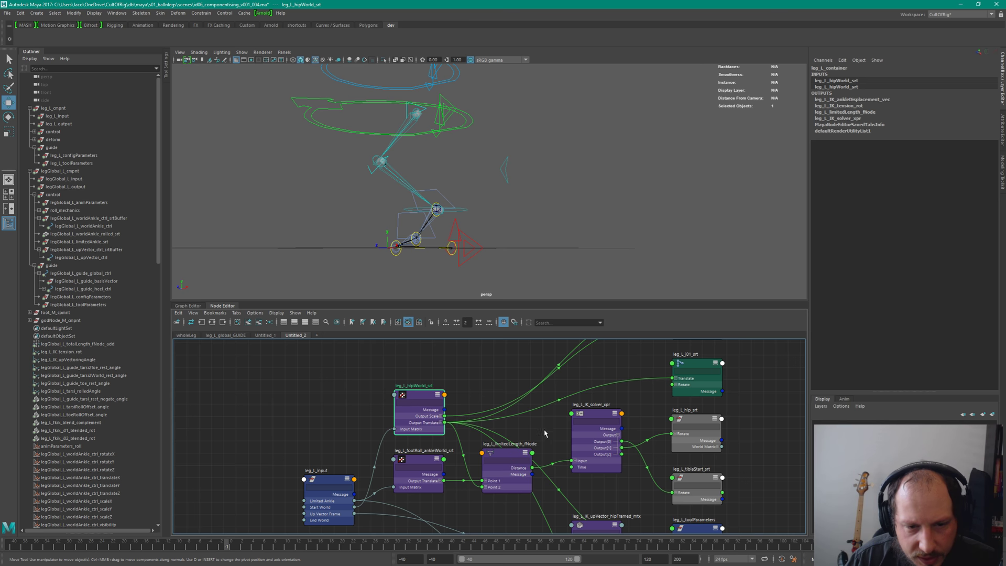
scroll(494, 377, "down", 2)
middle_click_drag(494, 377, 512, 392, "alt")
left_click_drag(487, 422, 489, 418)
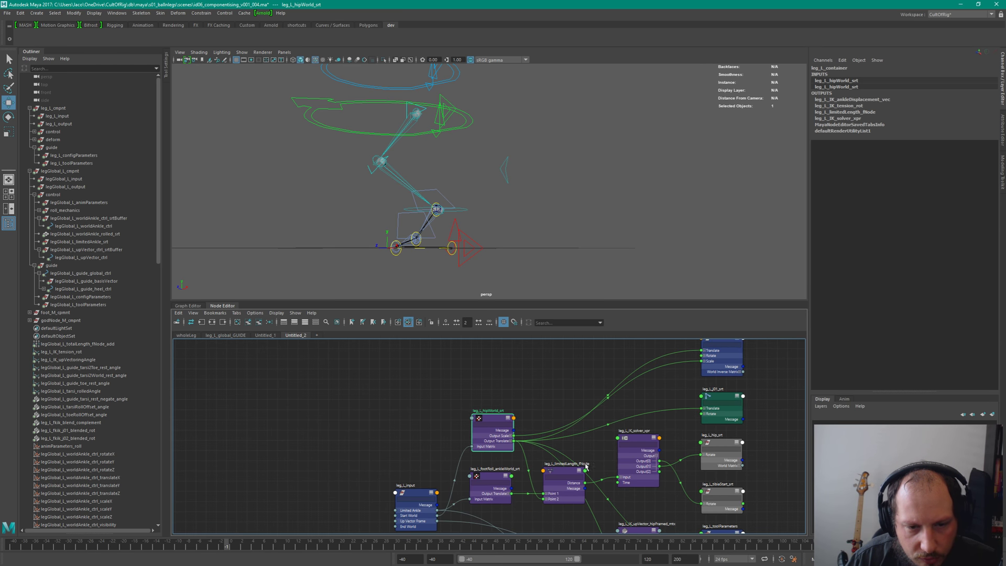
left_click(565, 493)
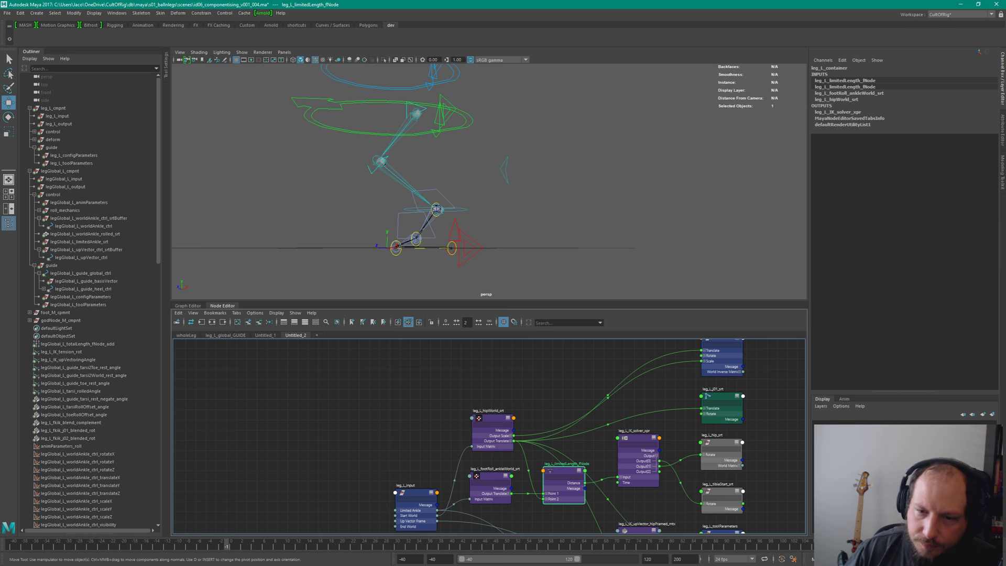
Step: Show the attributes of leg_L_limitedLength_fNode, expand Extra Attributes in its separate window, and un-maximize the main window to expose the Notes field
key("ctrl+a")
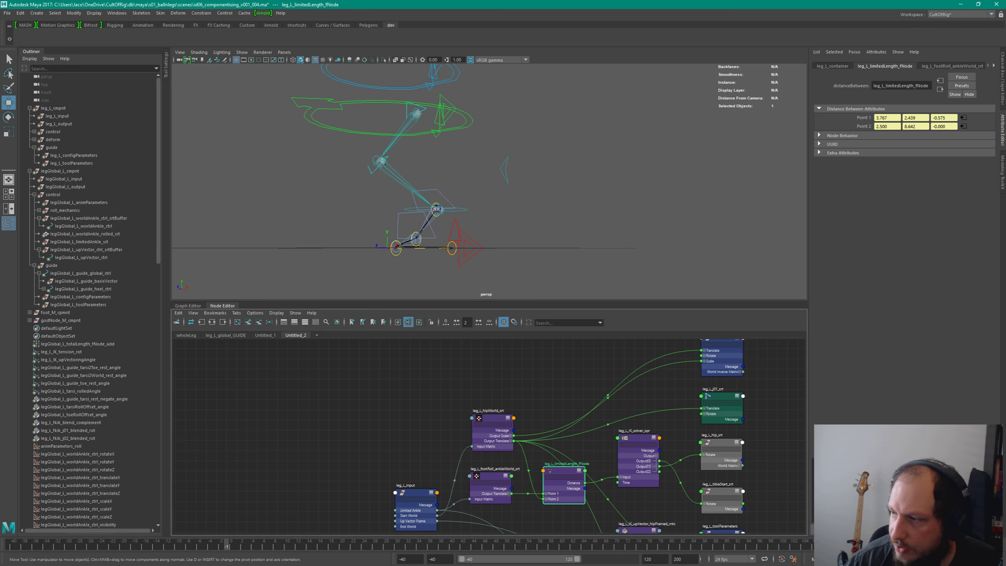
key("ctrl+a")
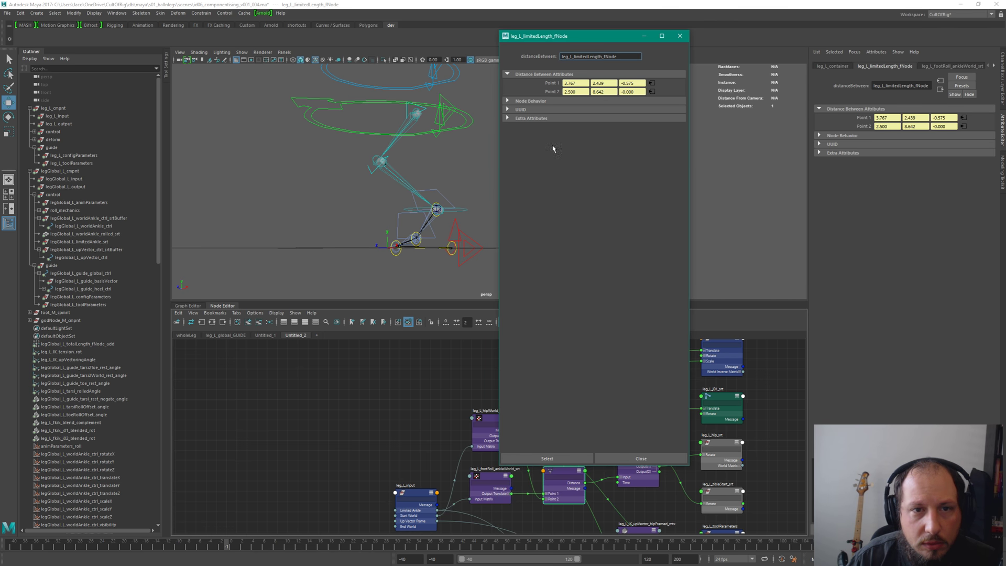
left_click(542, 118)
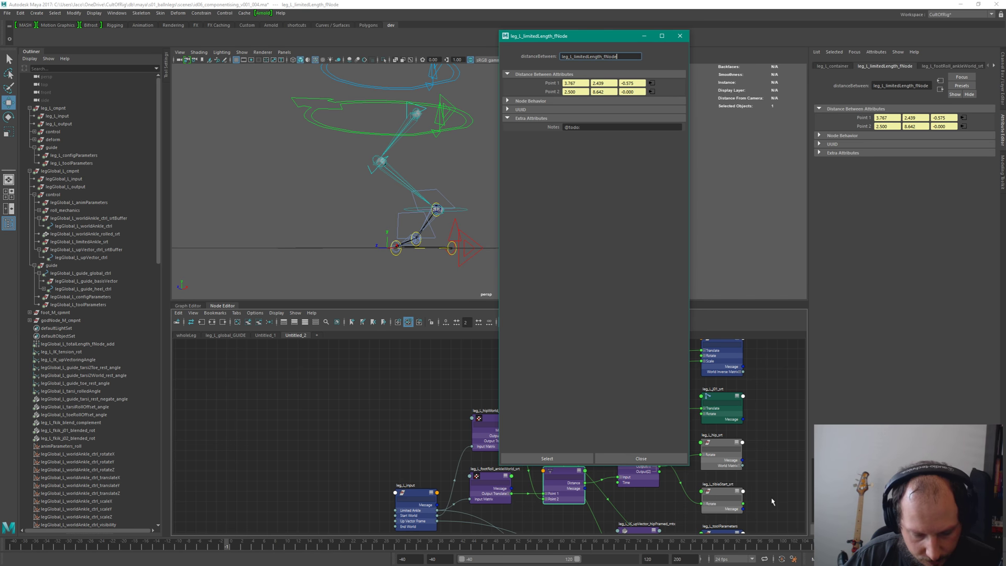
key("super+Down")
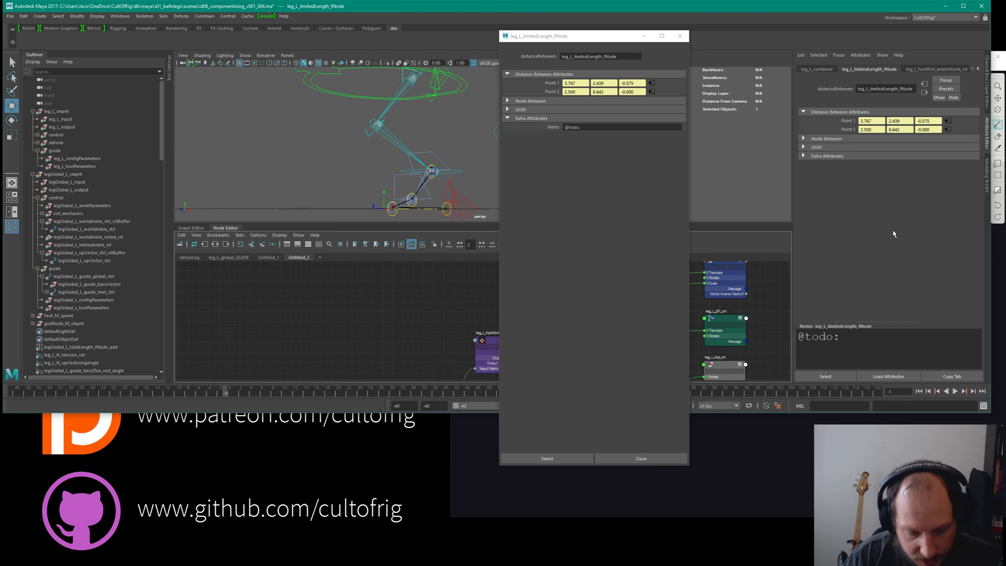
type("check if")
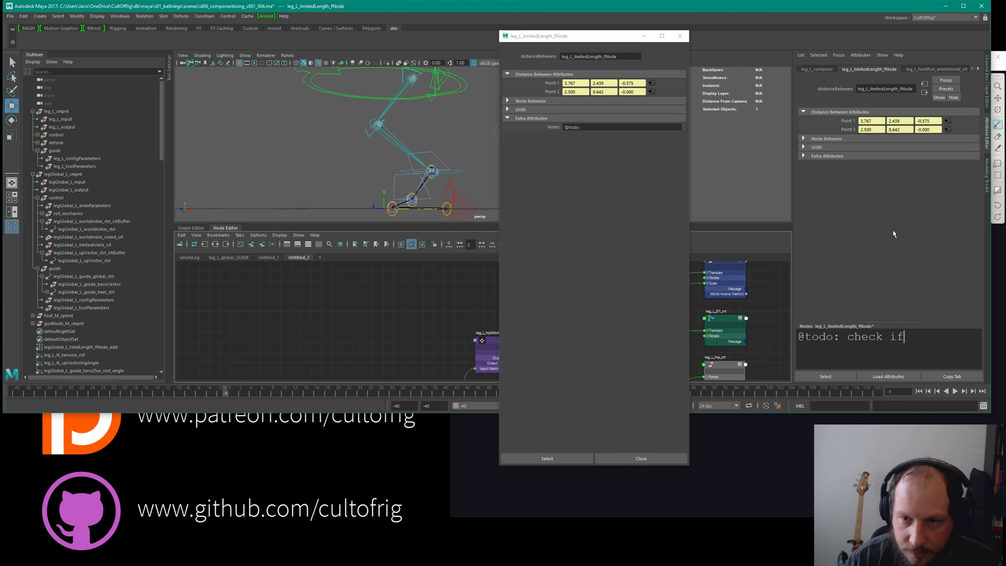
type(" nodes ")
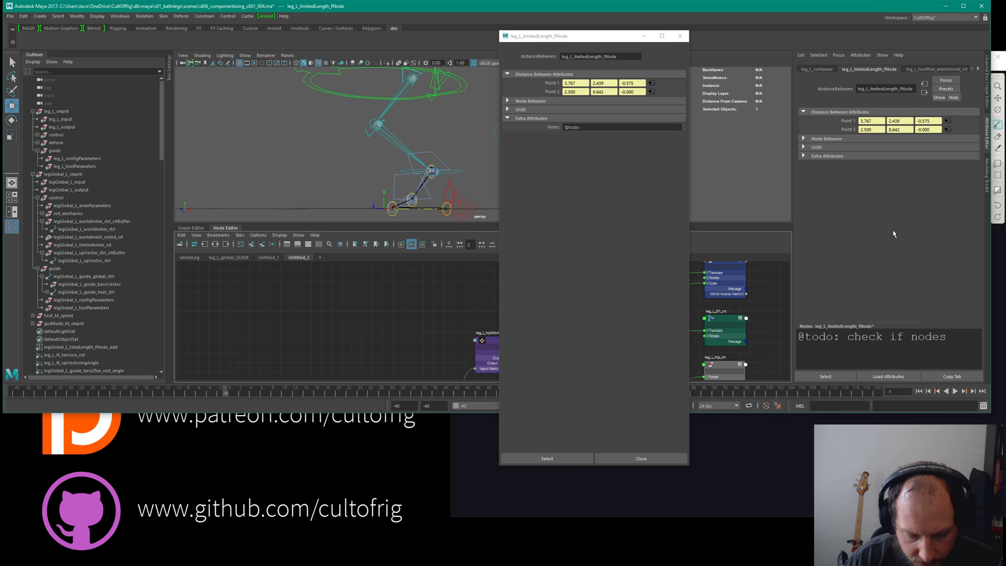
type("upstrem ")
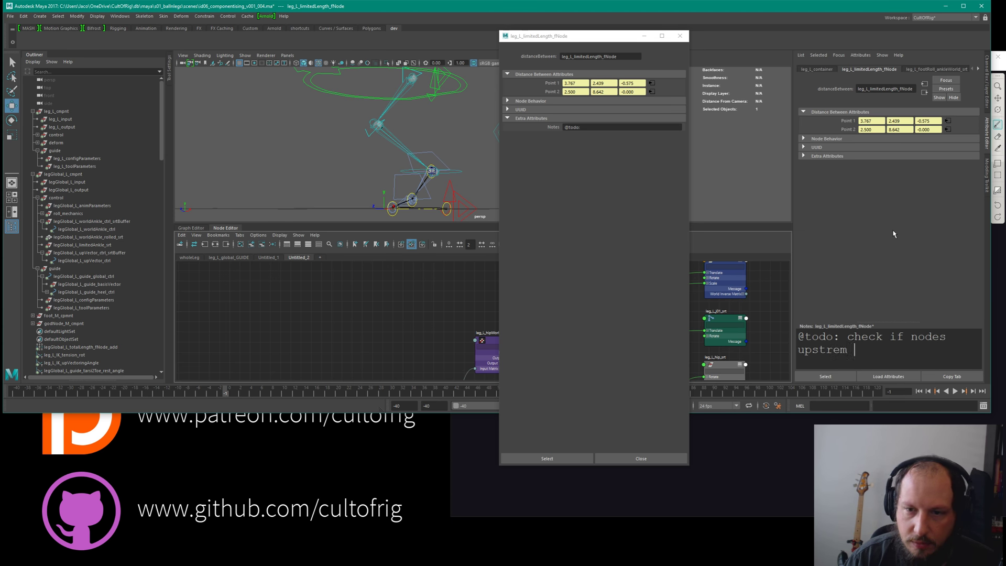
type("are alre")
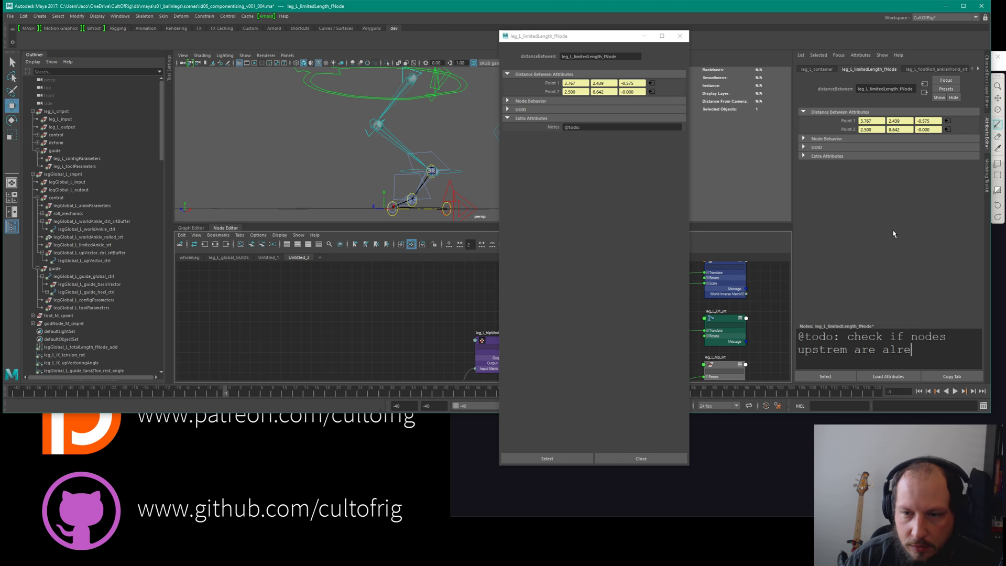
type("ady offer")
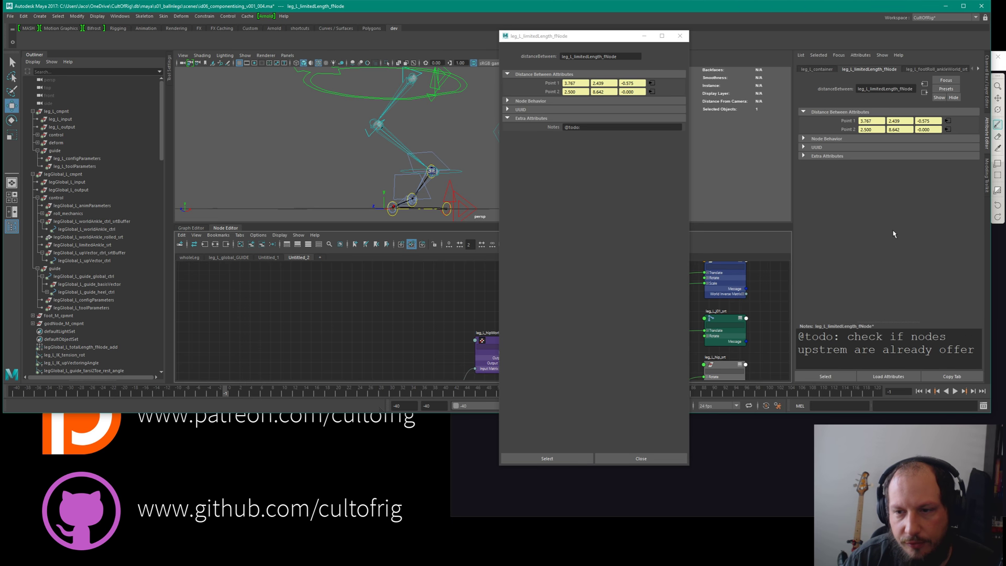
type("ing ankl")
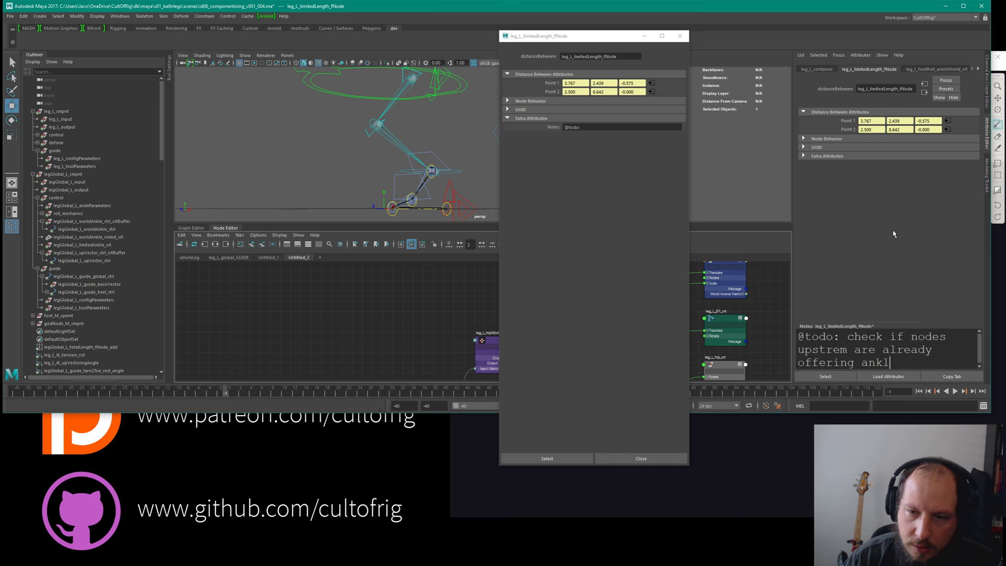
type("e limit")
key("BackSpace")
key("BackSpace")
key("BackSpace")
key("BackSpace")
key("BackSpace")
key("BackSpace")
key("BackSpace")
key("BackSpace")
key("BackSpace")
key("BackSpace")
key("BackSpace")
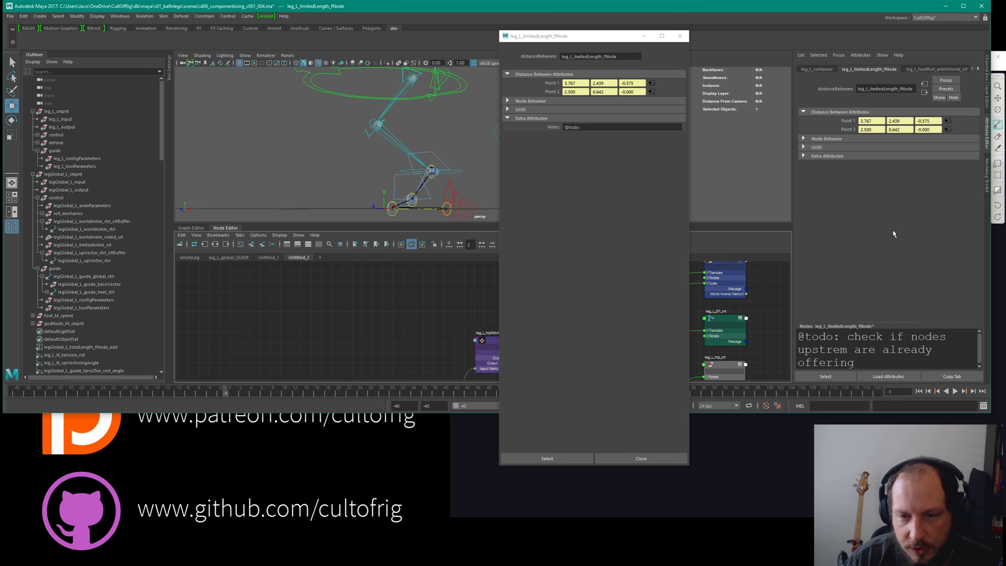
type("length l")
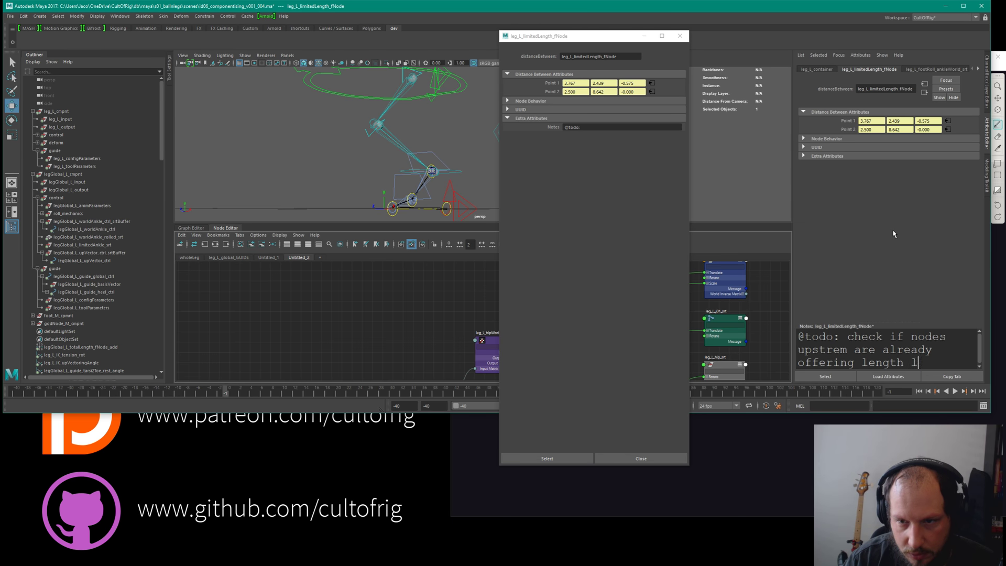
type("imited para")
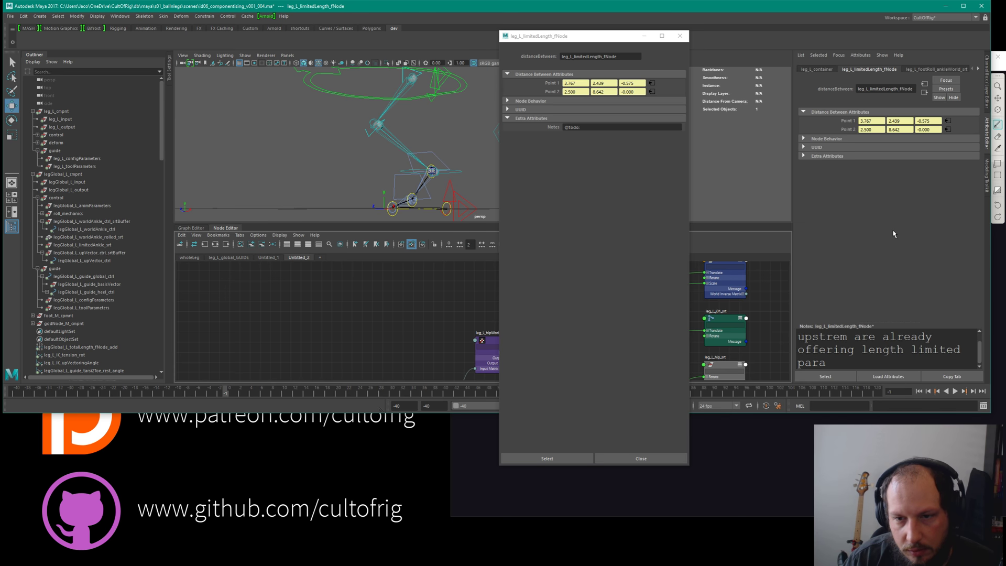
type("meters, this ")
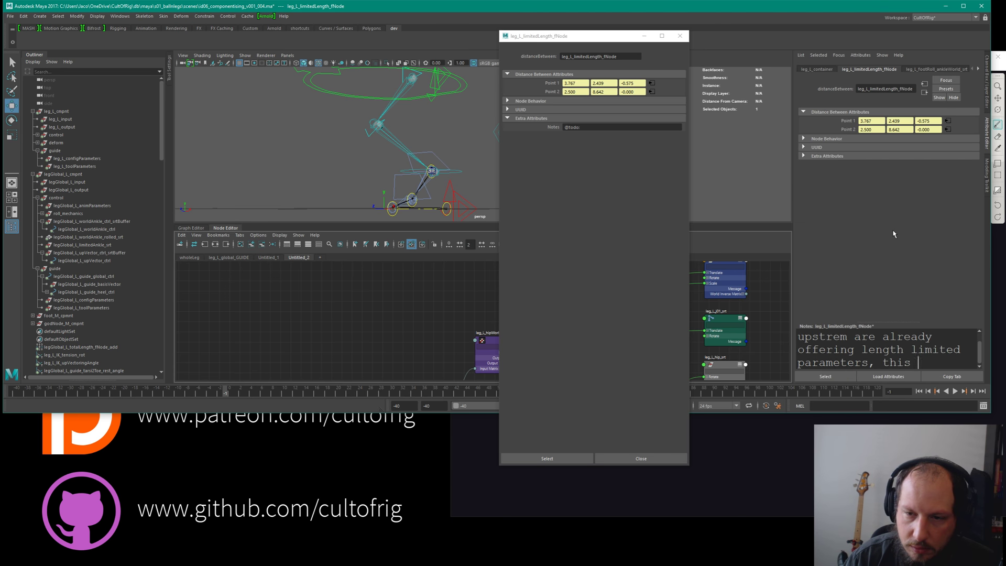
type("might be a chance ")
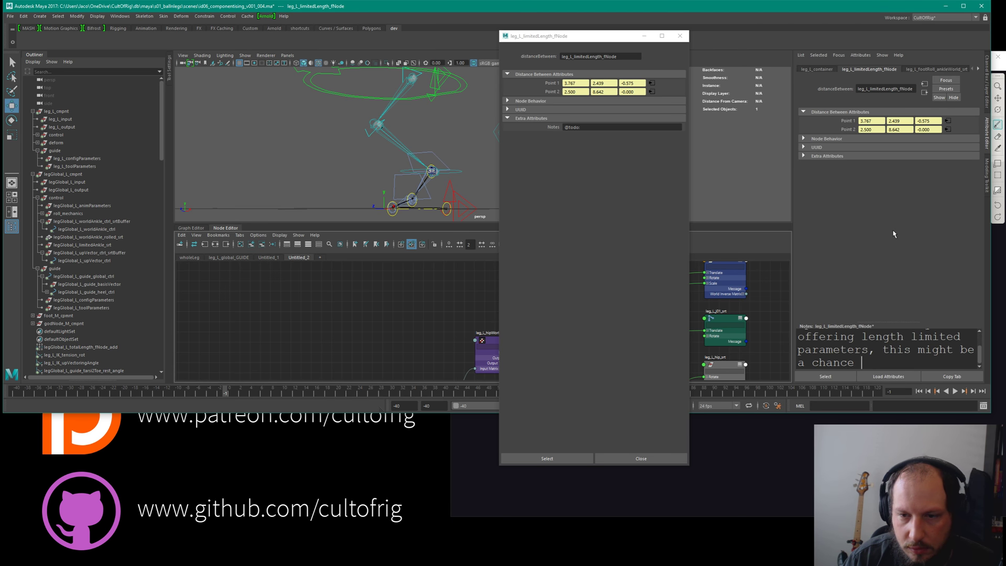
type("for optimisation")
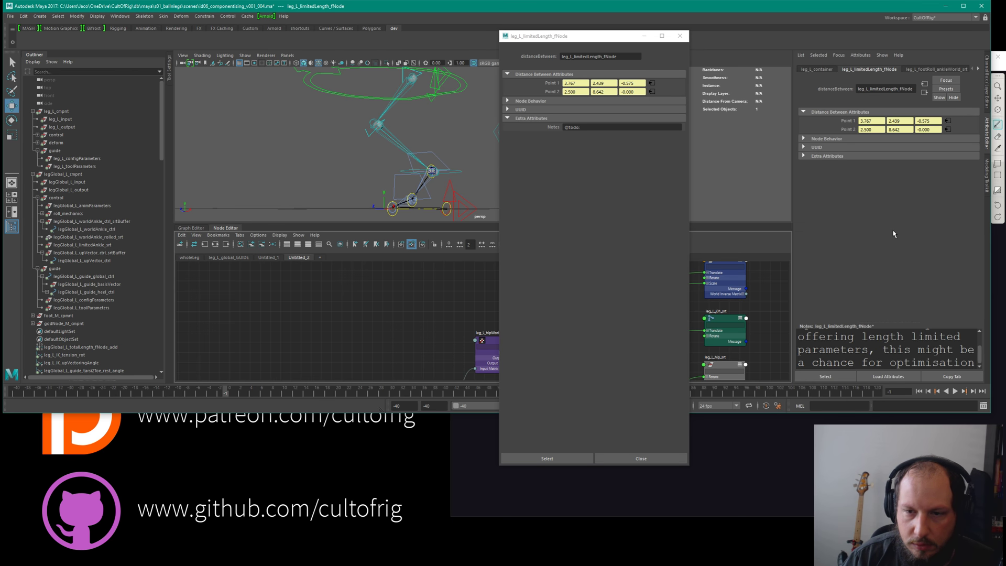
key("Return")
key("BackSpace")
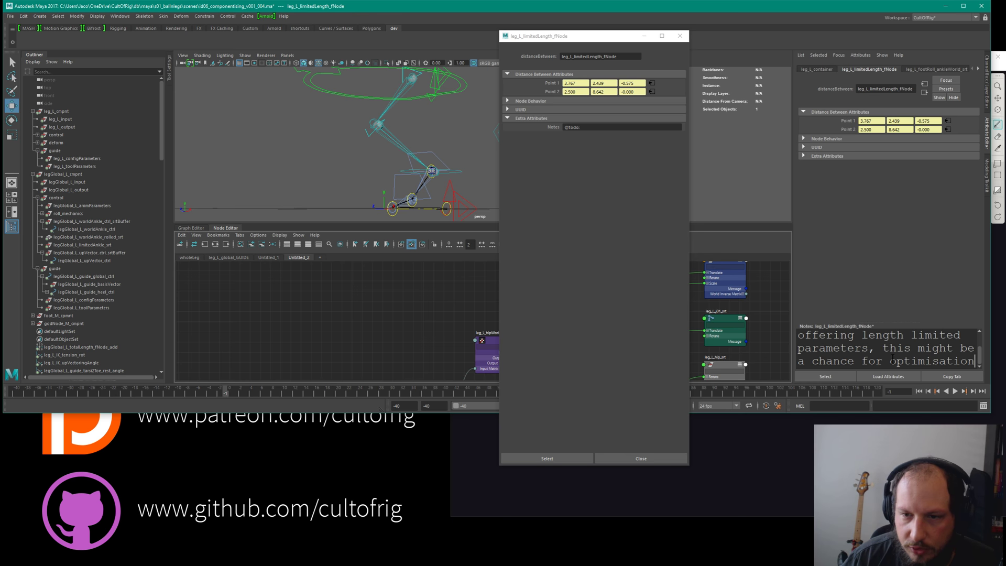
Step: Shrink the note text and enlarge the Notes area to fit it, maximize the main window, and close the separate attribute window
scroll(899, 356, "down", 3, "ctrl")
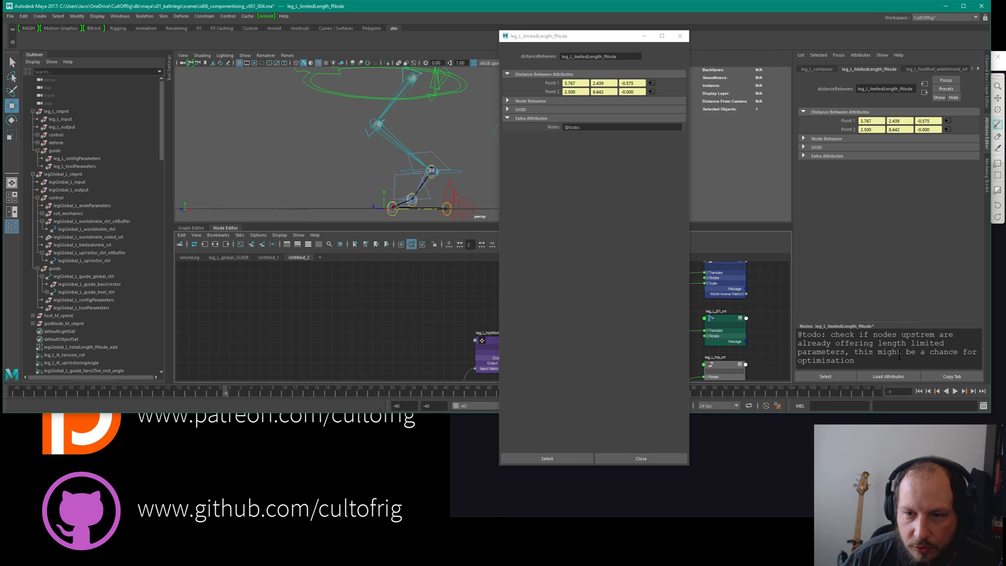
left_click_drag(899, 323, 899, 299)
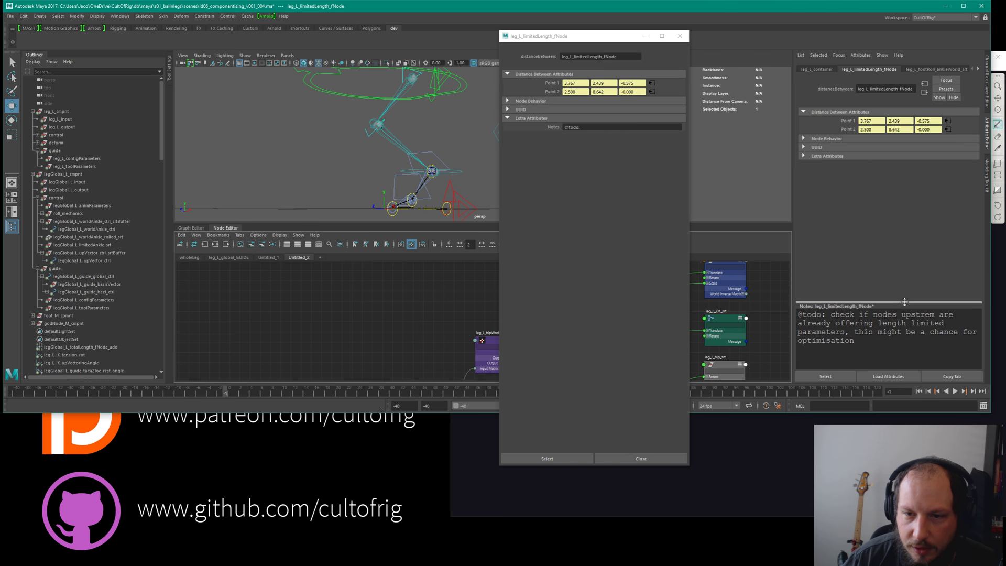
left_click(963, 5)
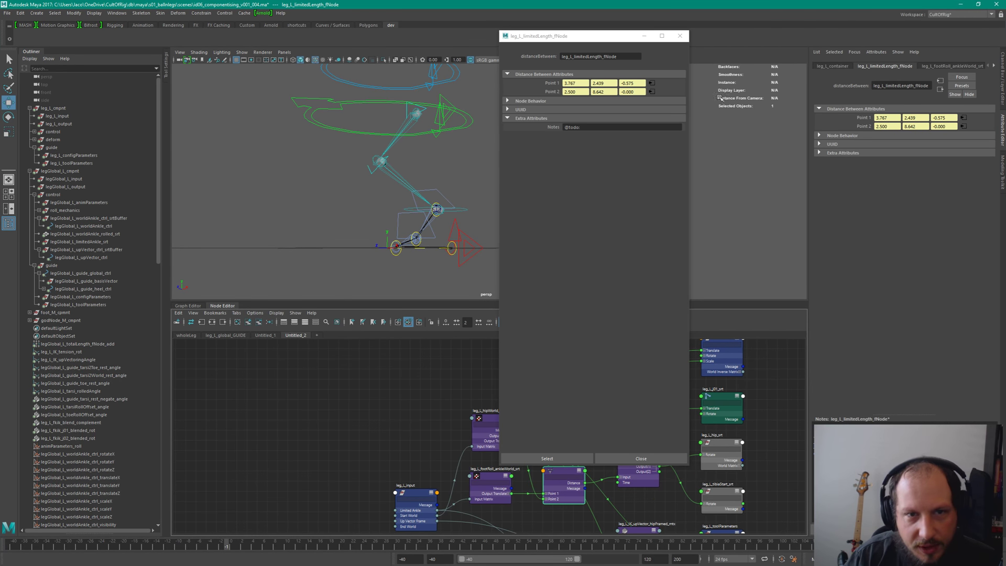
left_click(679, 37)
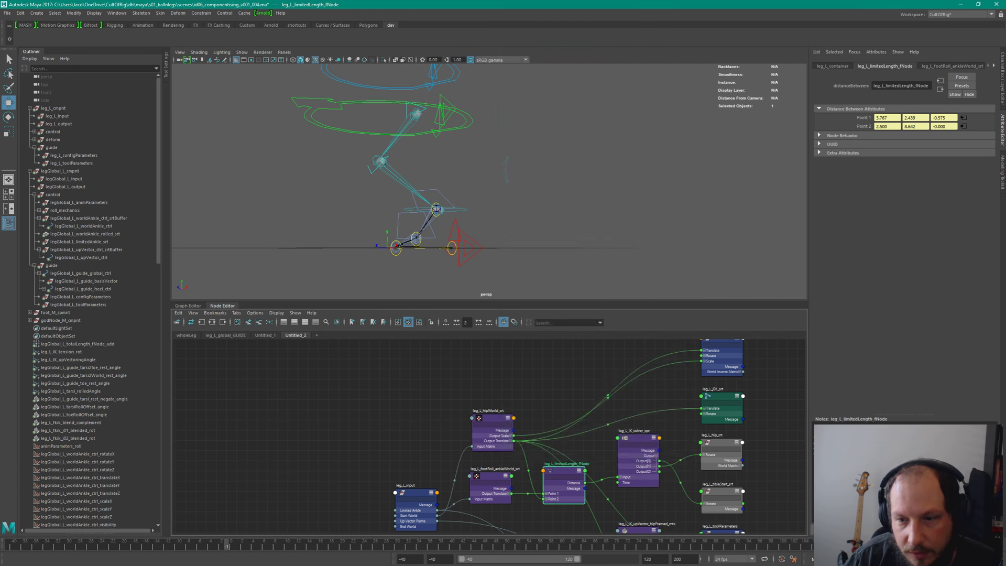
Step: Review the Extra Attributes note on leg_L_limitedLength_fNode in a separate attribute window and close that window
left_click(964, 529)
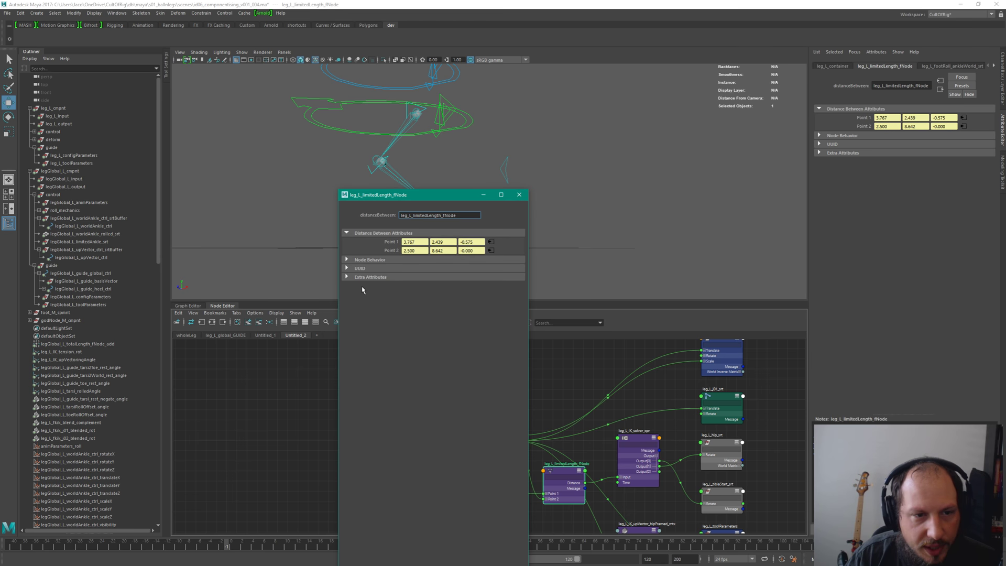
left_click(386, 276)
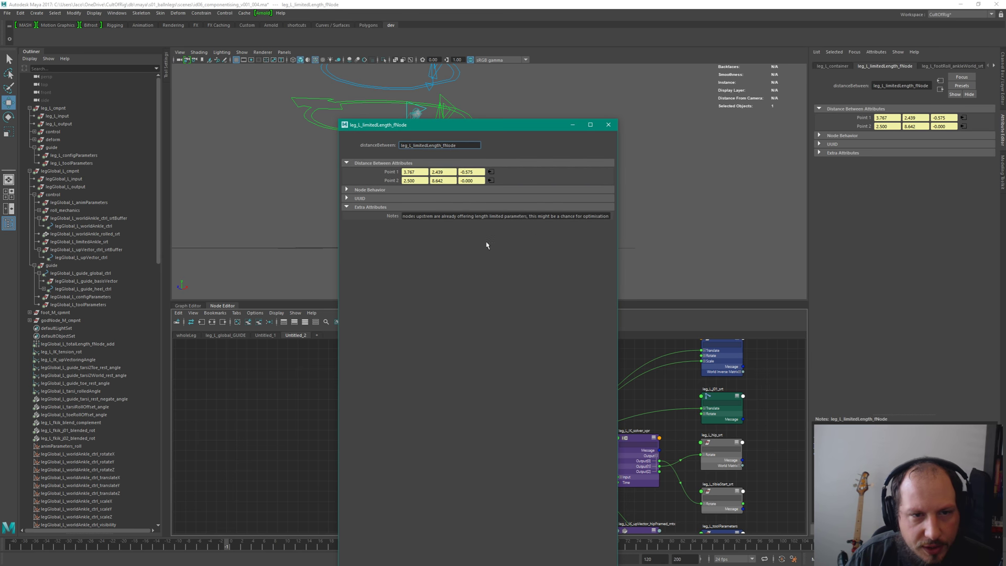
left_click(608, 125)
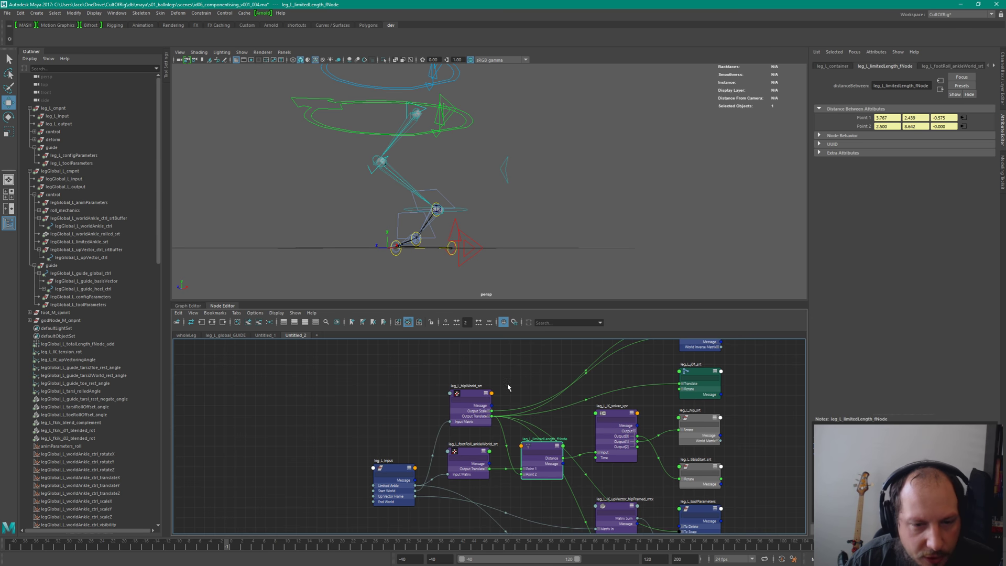
Step: Examine how leg_L_input feeds leg_L_hipWorld_srt and leg_L_footRoll_ankleWorld_srt, checking the leg in the viewport and the guide group of leg_L_cmpnt
scroll(529, 435, "up", 2)
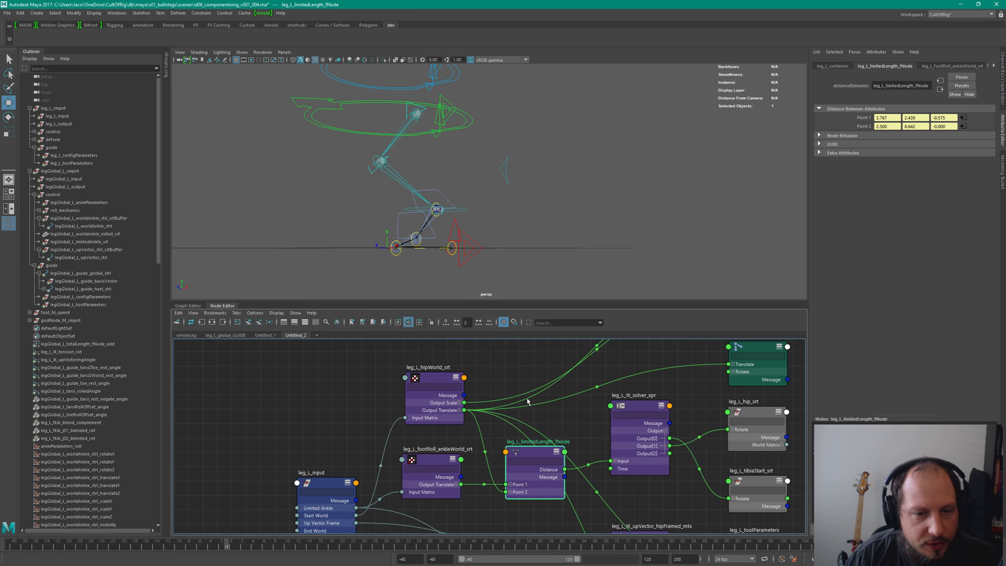
scroll(527, 401, "down", 2)
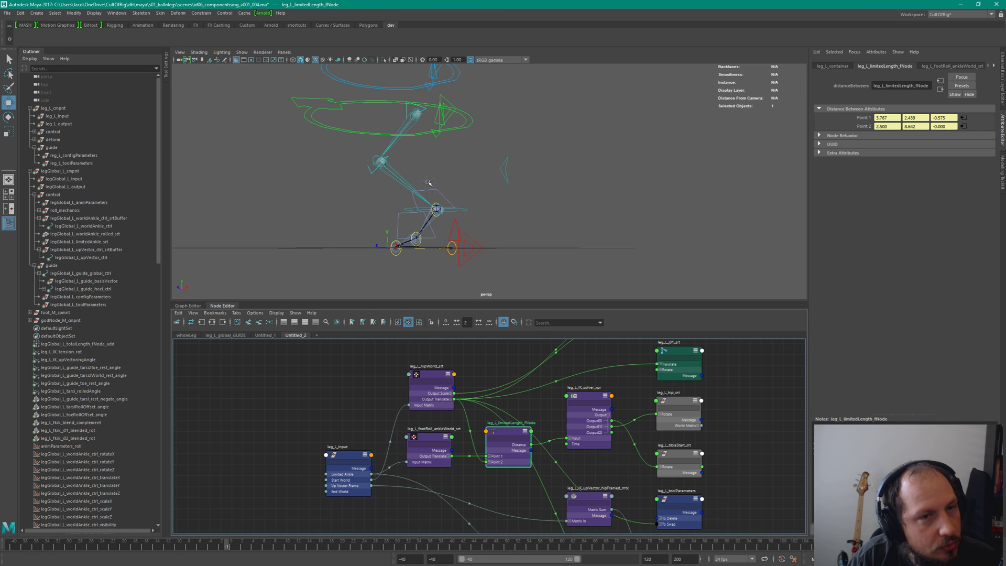
left_click_drag(428, 182, 488, 178, "alt")
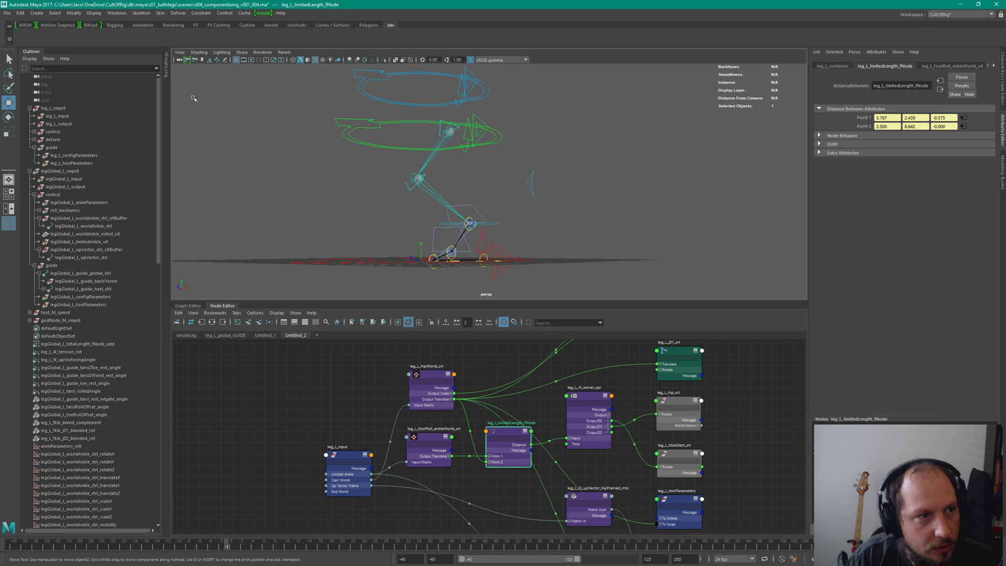
left_click(48, 148)
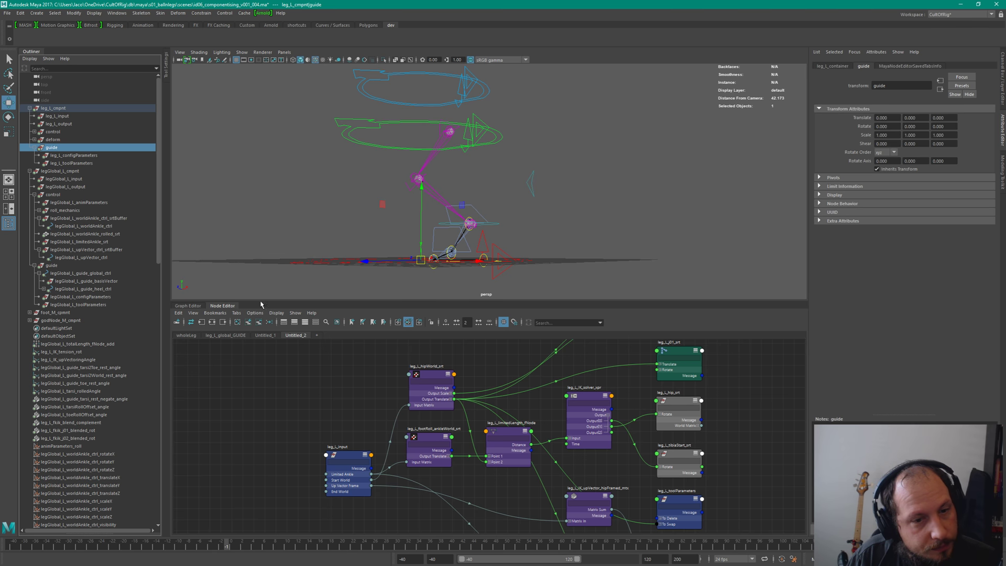
middle_click_drag(375, 417, 407, 364)
scroll(407, 364, "up", 3)
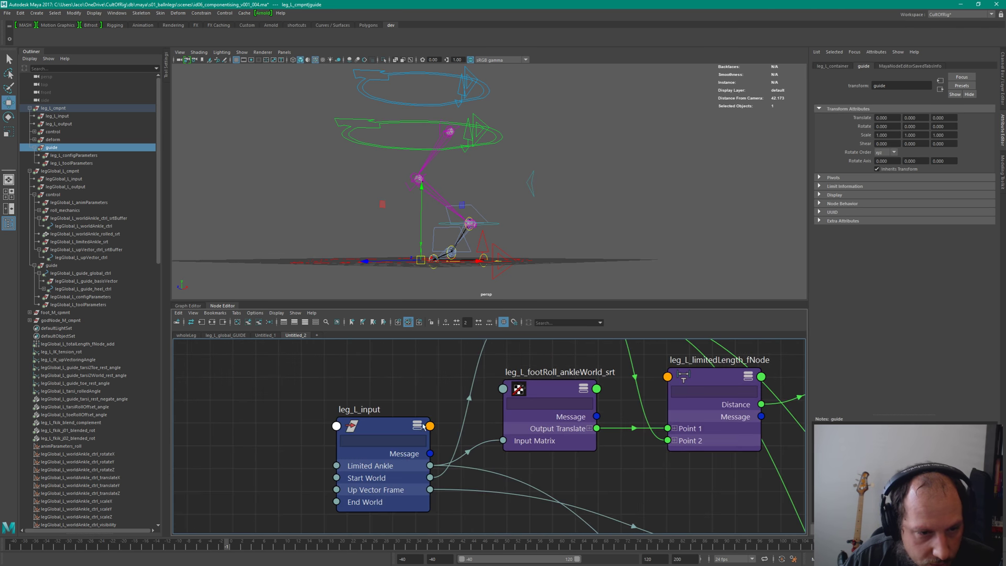
middle_click_drag(439, 425, 363, 519)
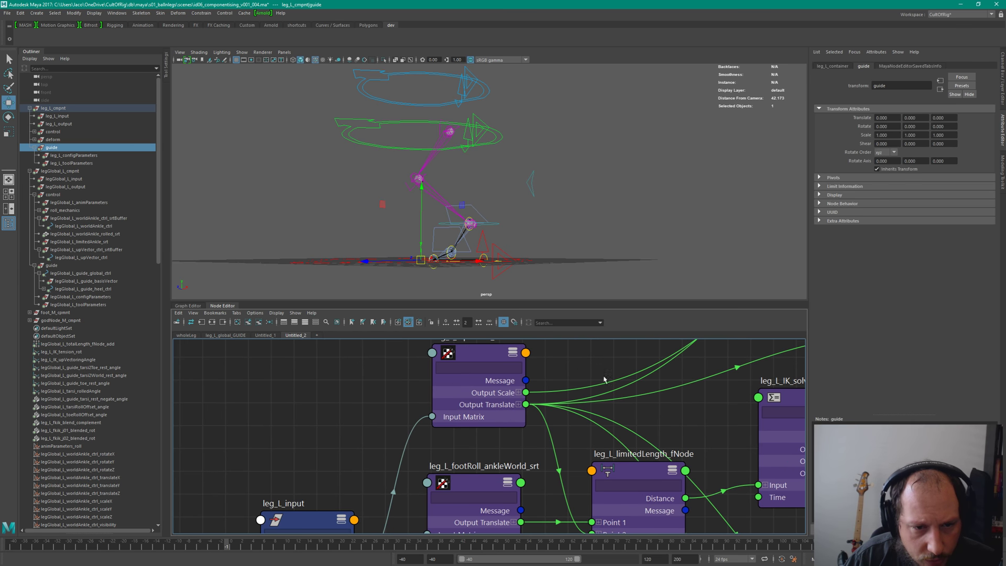
scroll(604, 379, "down", 5)
Step: Add the input connections of leg_L_IK_srtBuffer to the node graph to expose the nodes driving its rotation
left_click(451, 473)
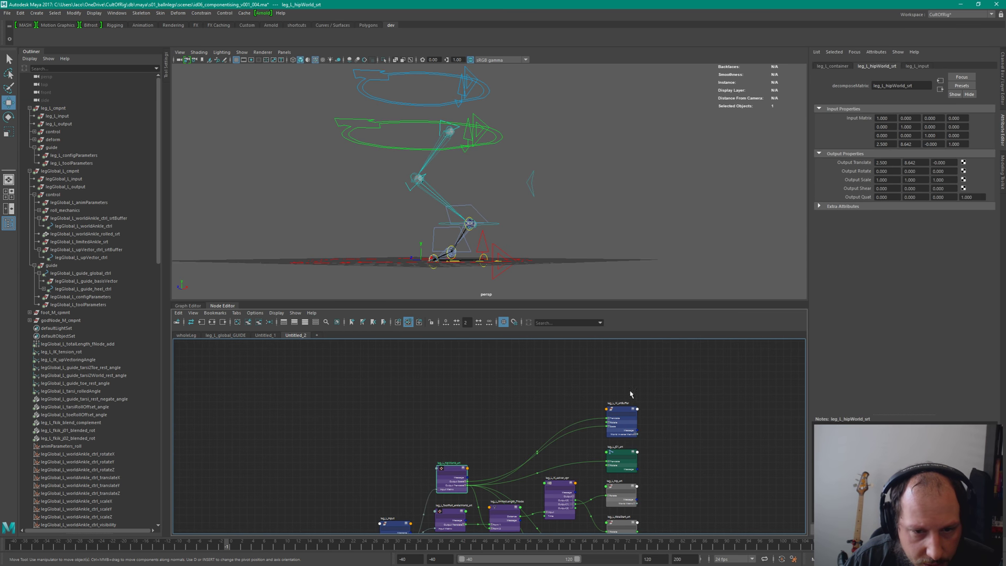
left_click(622, 419)
left_click_drag(484, 223, 555, 246, "alt")
key("f")
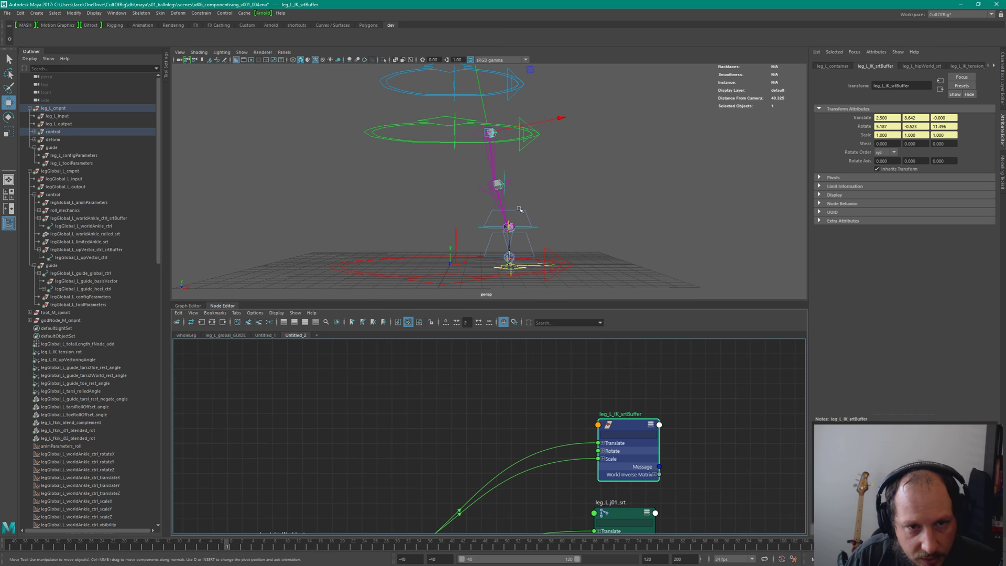
key("a")
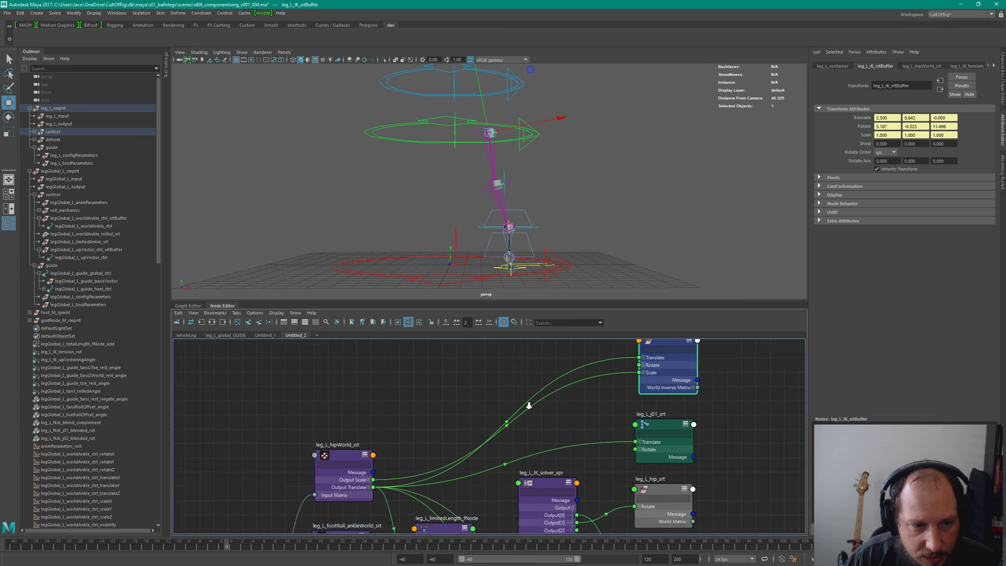
middle_click_drag(466, 379, 525, 414, "alt")
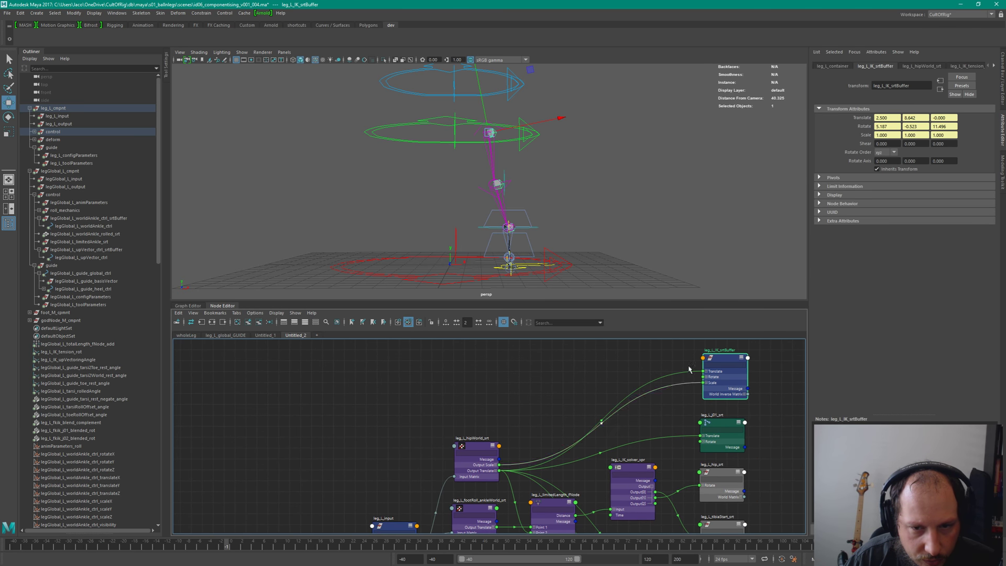
key("a")
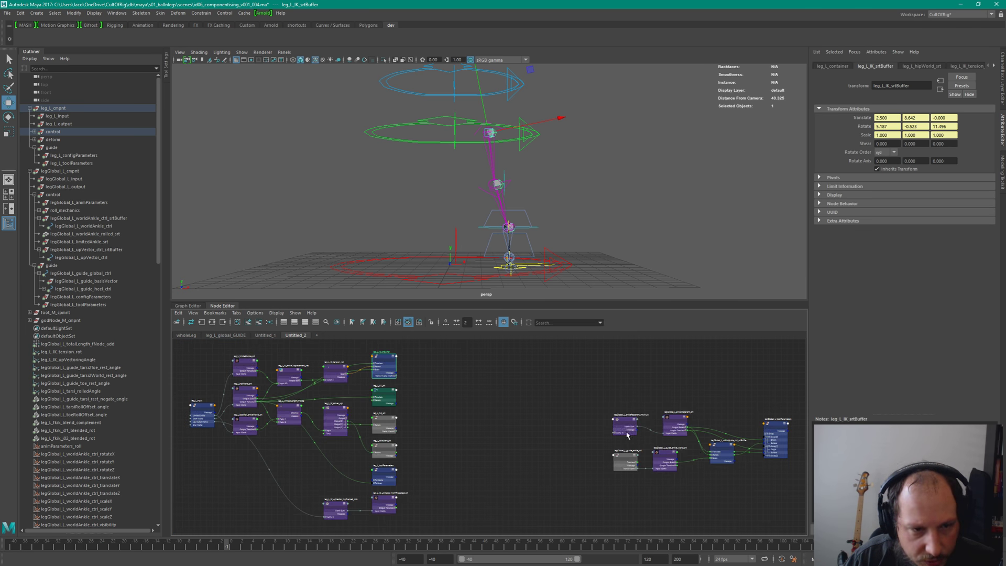
scroll(540, 396, "up", 5)
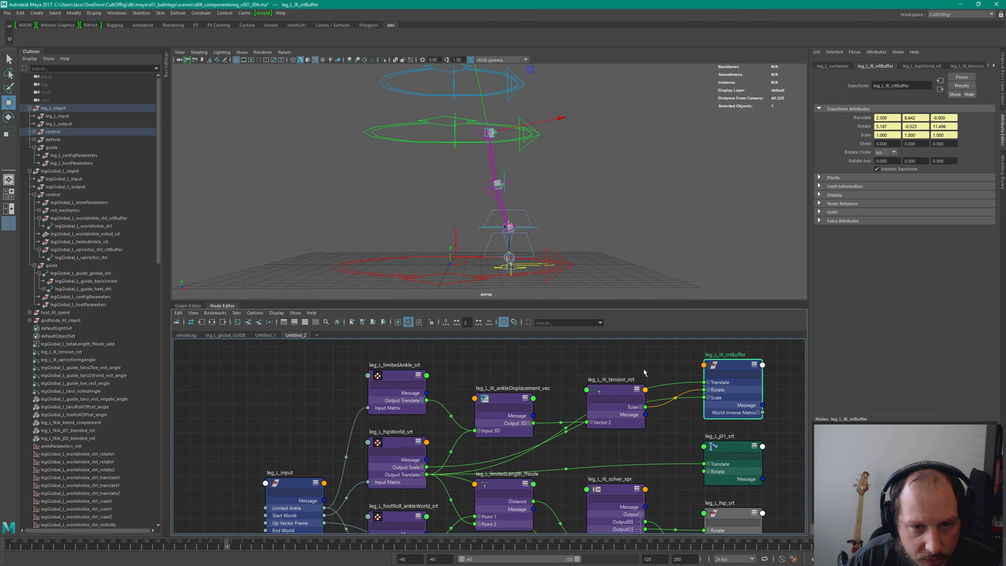
Step: Arrange the leg_L_IK_tension_rot, leg_L_limitedAnkle_srt and leg_L_IK_ankleDisplacement_vec nodes into a readable chain, and select leg_L_hipWorld_srt
left_click_drag(618, 395, 615, 378)
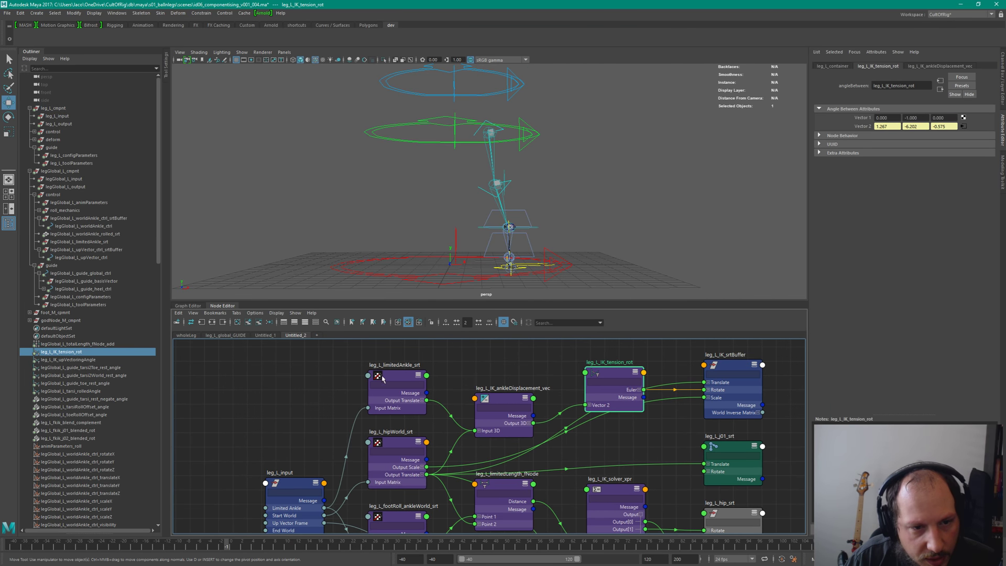
left_click(382, 378)
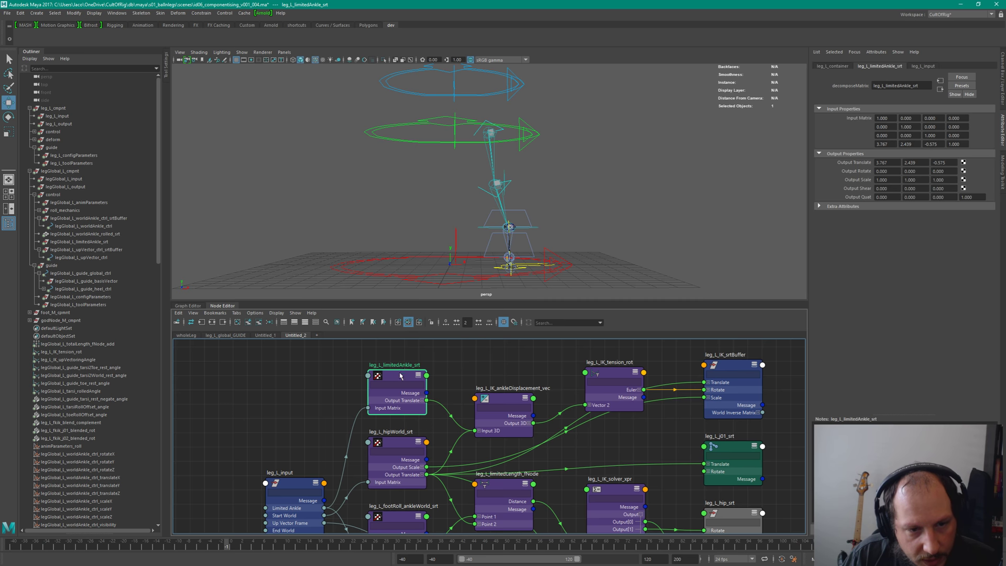
left_click_drag(400, 376, 413, 367)
left_click_drag(500, 411, 498, 390)
left_click_drag(625, 373, 621, 374)
left_click_drag(503, 377, 505, 382)
left_click(422, 442)
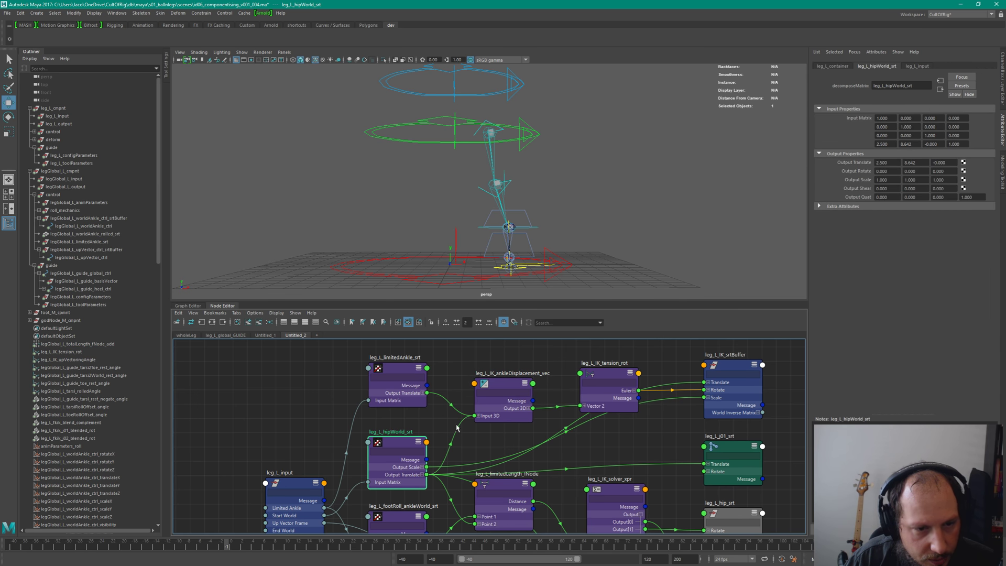
Step: Create a polygon cube as a test object for the hip position
left_click(55, 13)
key("Escape")
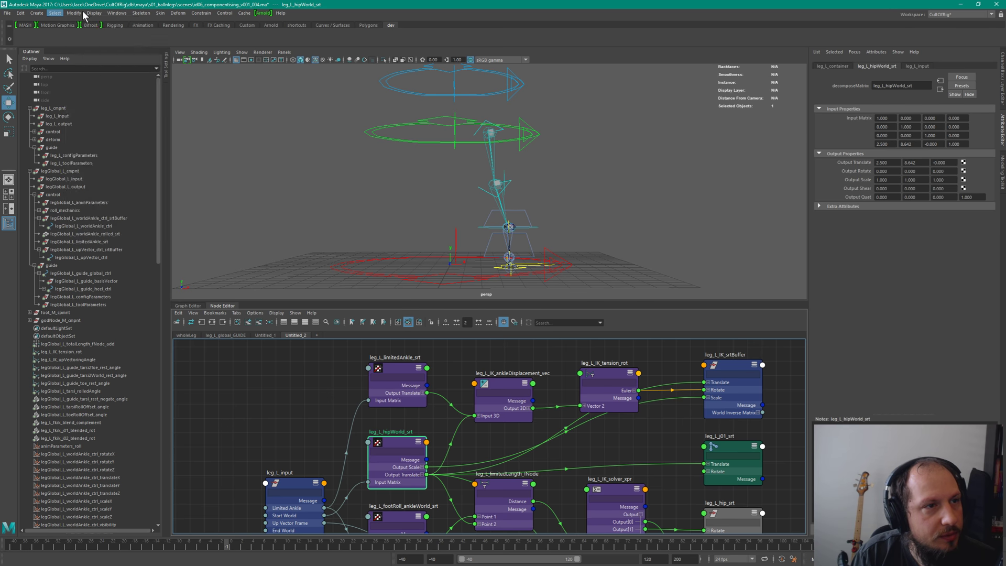
left_click(79, 13)
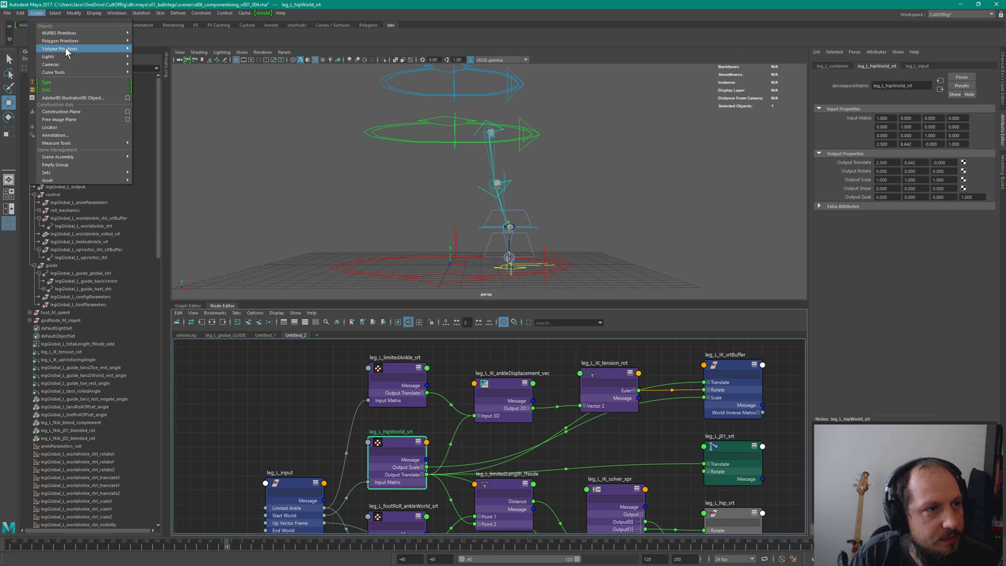
mouse_move(67, 42)
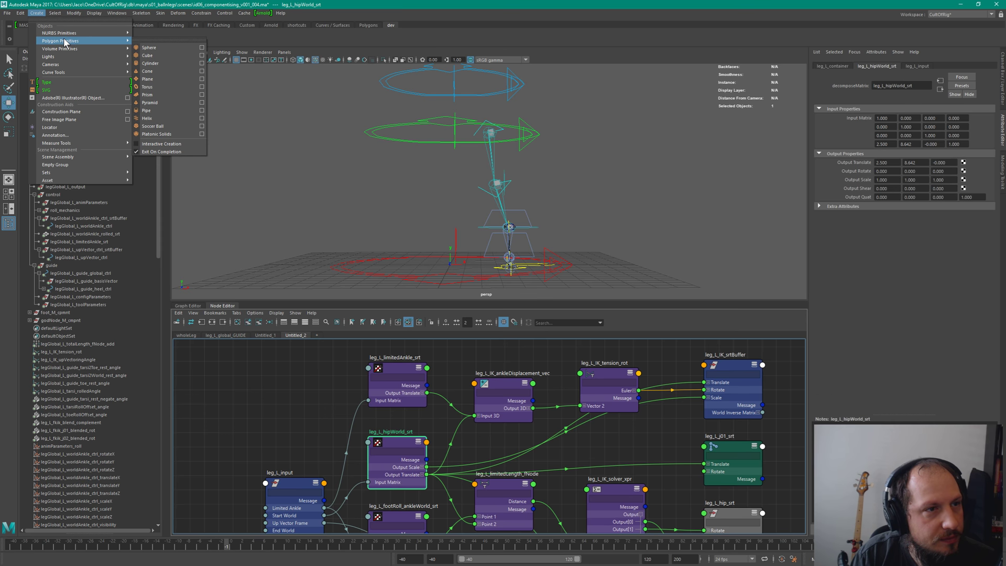
left_click(152, 56)
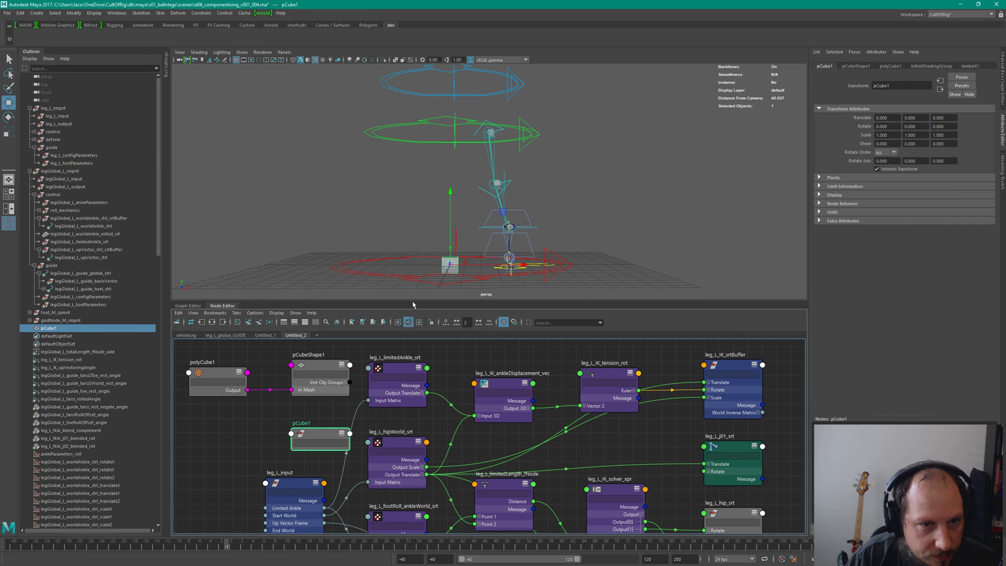
Step: Place the pCube1 node beside leg_L_hipWorld_srt, expand its attributes, and connect Output Translate of leg_L_hipWorld_srt to the cube's Translate
left_click_drag(329, 435, 732, 451)
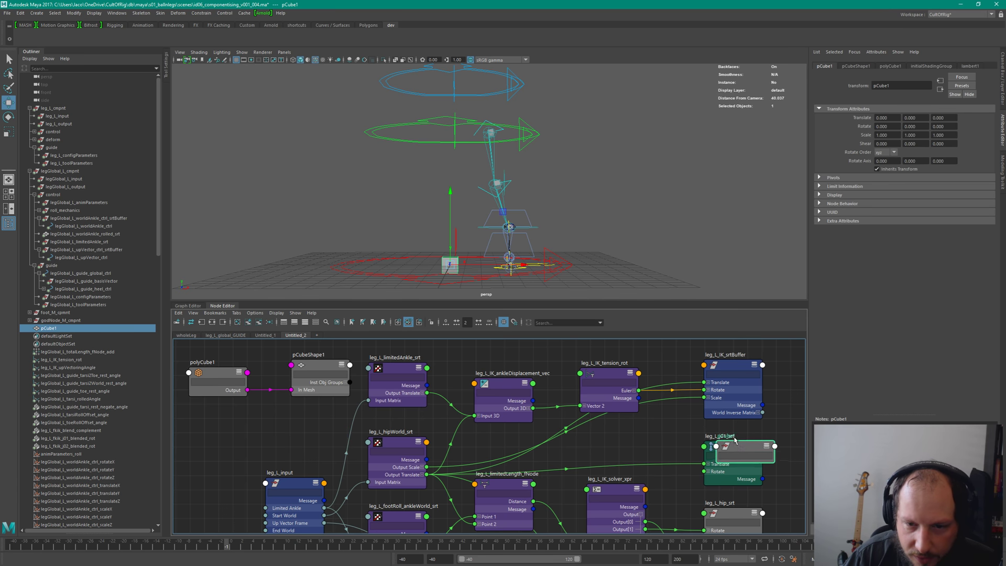
middle_click_drag(732, 450, 598, 433, "alt")
left_click_drag(597, 425, 453, 431)
scroll(235, 409, "up", 4)
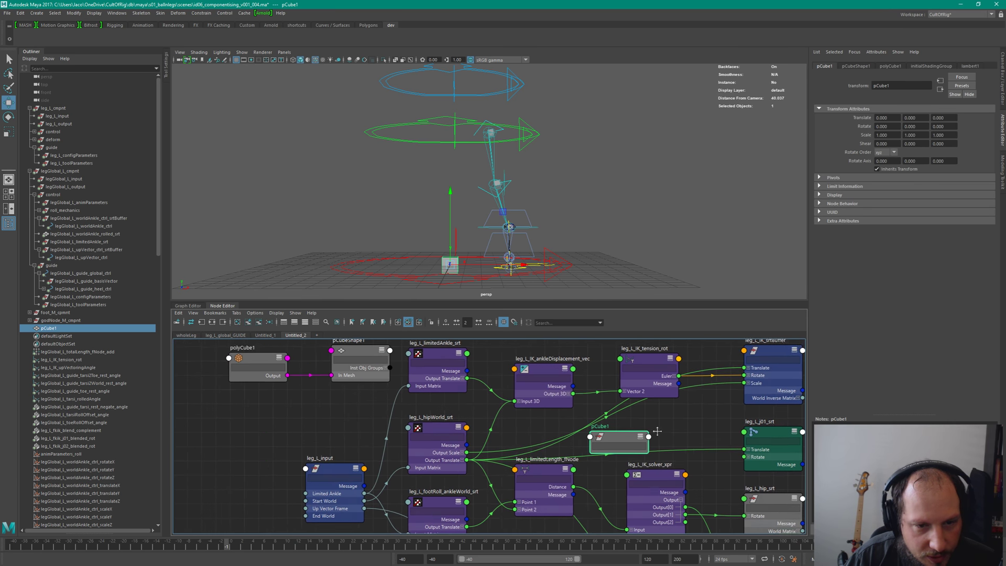
left_click_drag(645, 461, 505, 449)
middle_click_drag(506, 449, 613, 432, "alt")
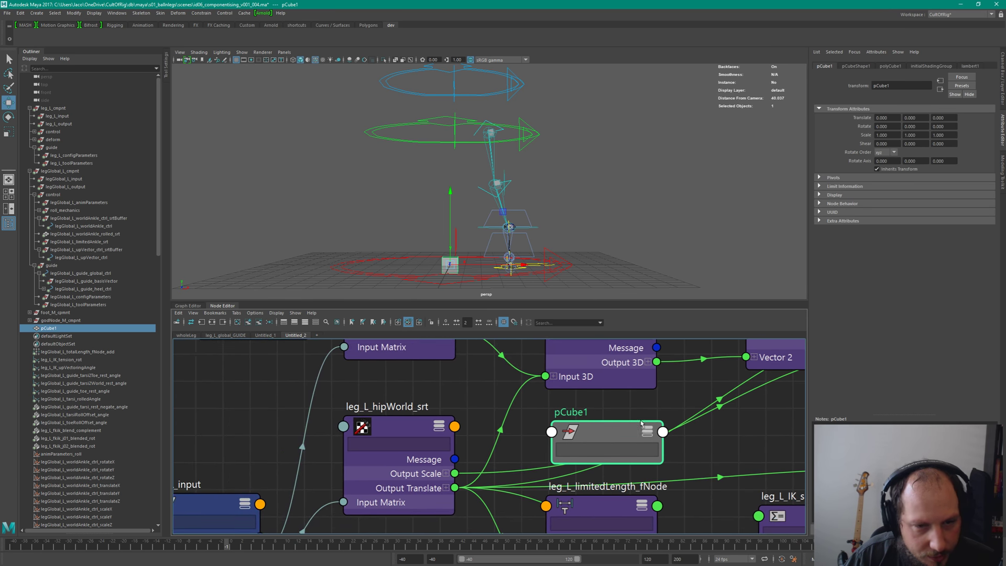
left_click_drag(587, 432, 667, 419)
key("3")
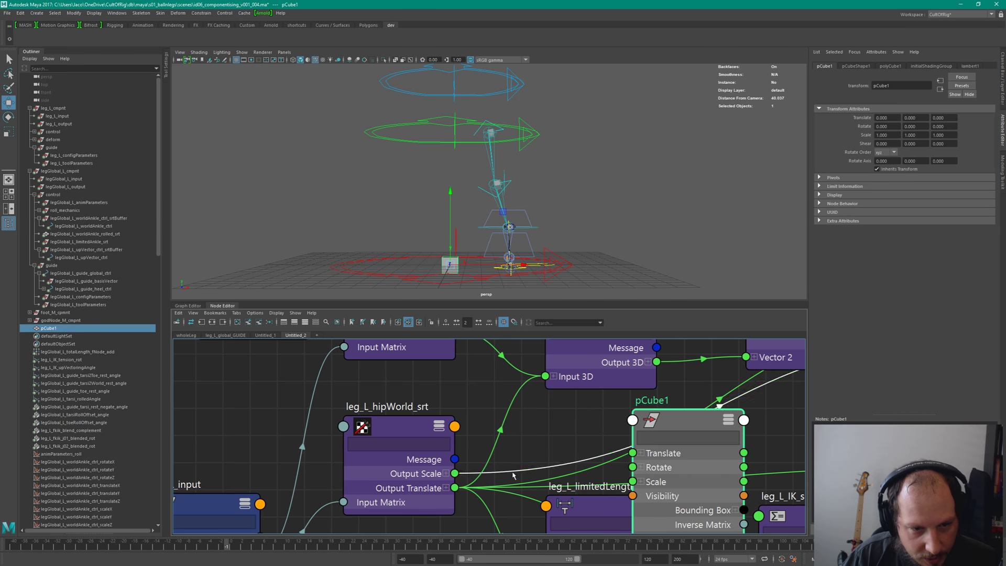
left_click_drag(454, 488, 645, 453)
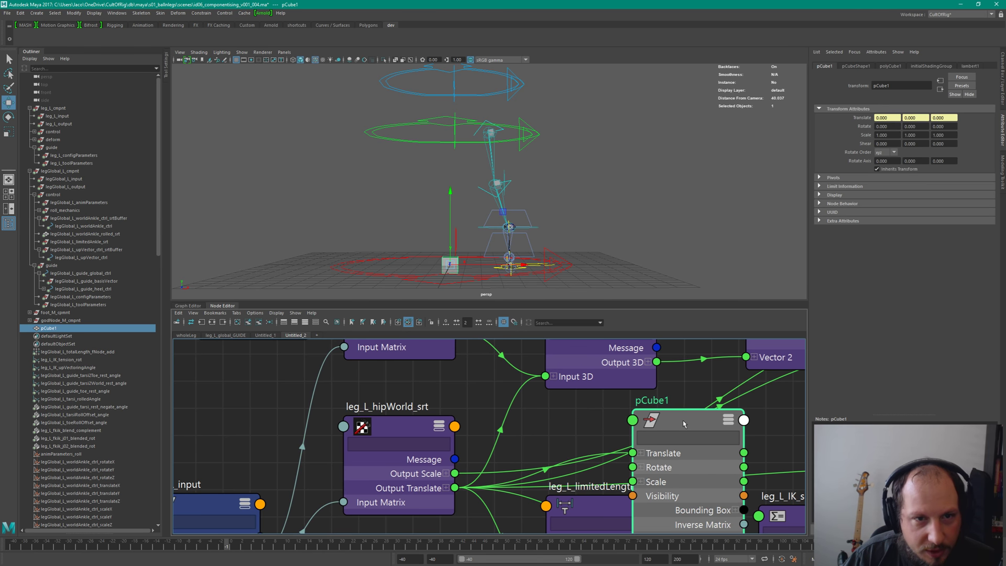
Step: Try moving godNode_M_com_ctrl and godNode_M_master_ctrl to test how the cube follows, undoing each move
left_click_drag(598, 217, 528, 167, "alt")
left_click(583, 176)
left_click(505, 164)
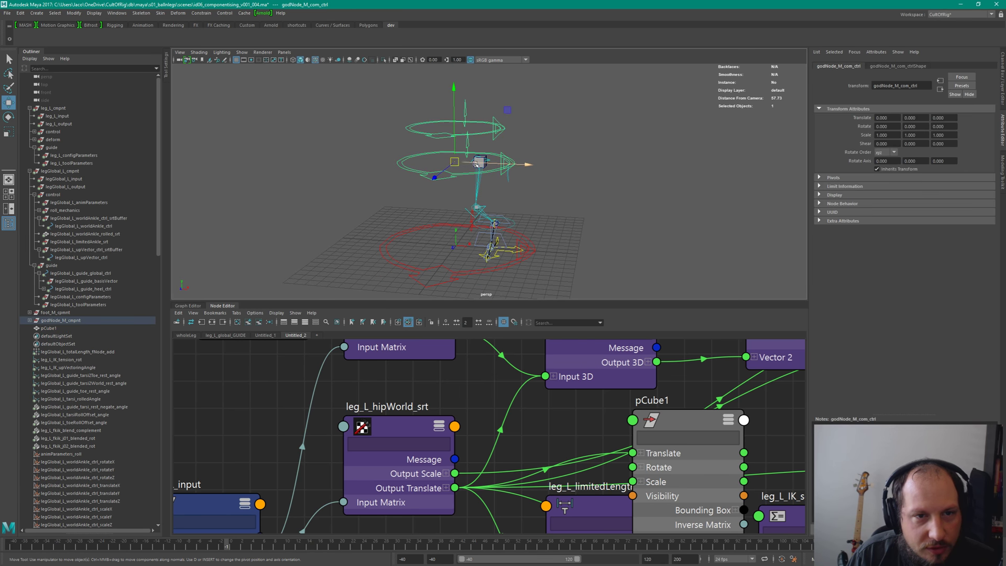
left_click_drag(455, 163, 561, 85)
key("ctrl+z")
key("ctrl+z")
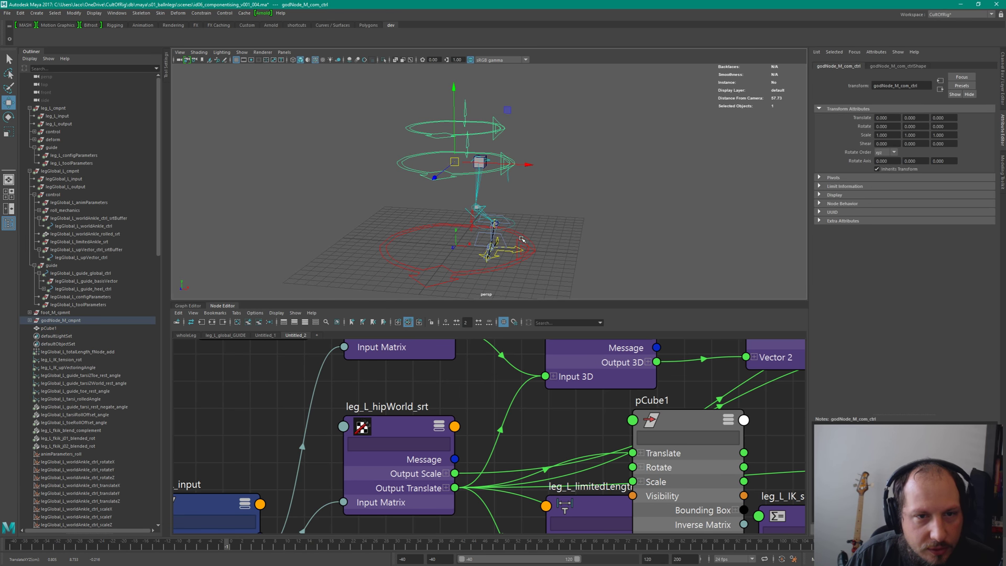
key("Up")
mouse_move(469, 217)
left_mouse_down()
mouse_move(487, 201)
mouse_move(480, 220)
left_mouse_up()
key("ctrl+z")
Step: Reposition the pCube1 and leg_L_input nodes, and add the input connections of leg_L_input to the node graph
scroll(483, 347, "down", 3)
scroll(595, 375, "down", 2)
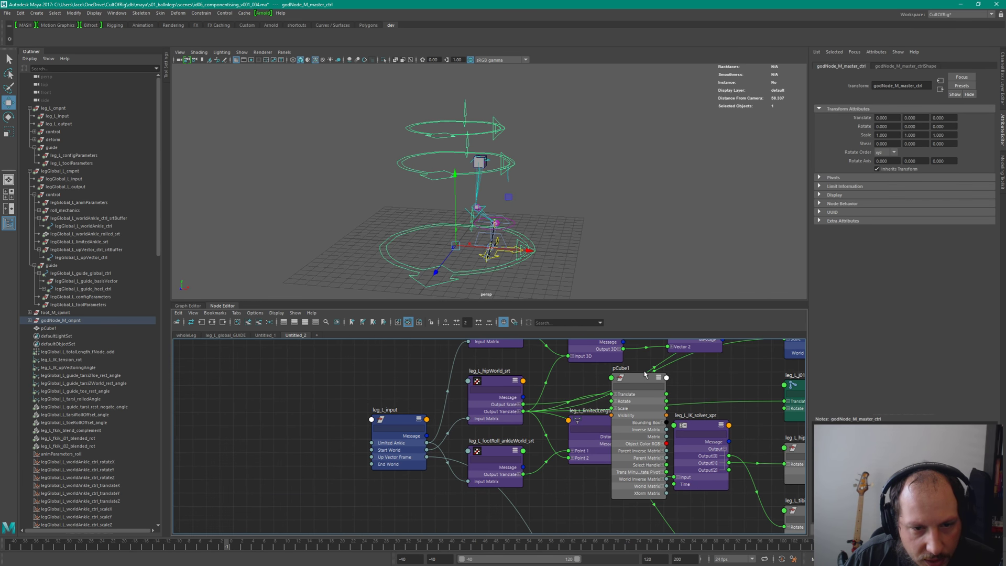
mouse_move(645, 374)
left_mouse_down()
mouse_move(512, 410)
mouse_move(637, 386)
left_mouse_up()
scroll(608, 390, "up", 2)
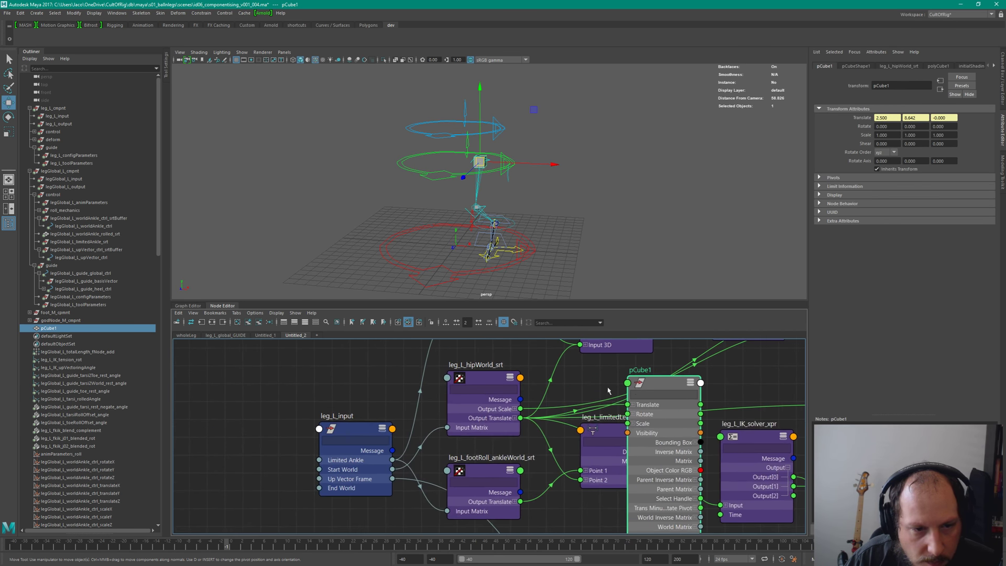
left_click_drag(354, 427, 340, 424)
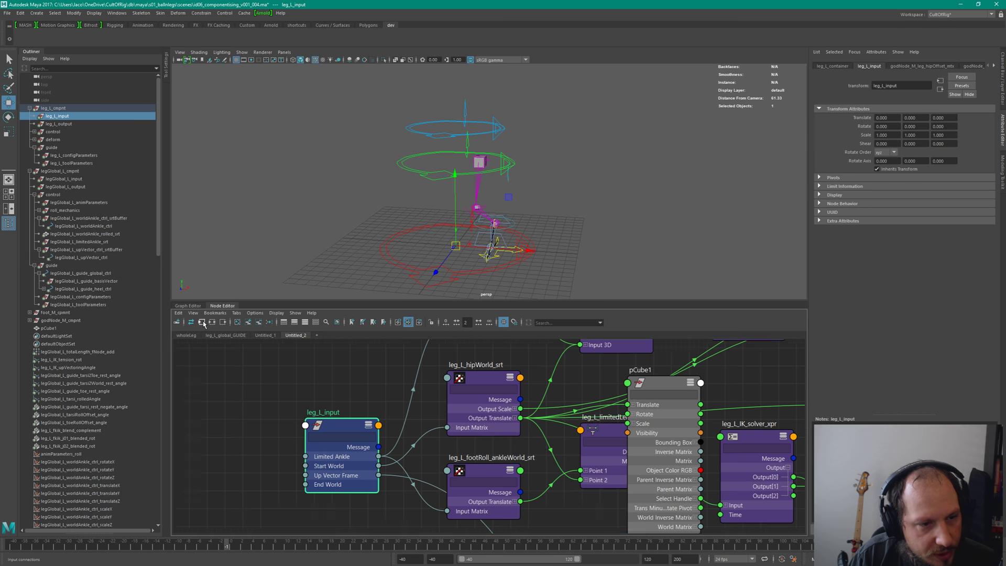
key("a")
Step: Move the polyCube1 and pCubeShape1 nodes above the leg network, clear of the nodes feeding leg_L_input
middle_click_drag(504, 429, 635, 458)
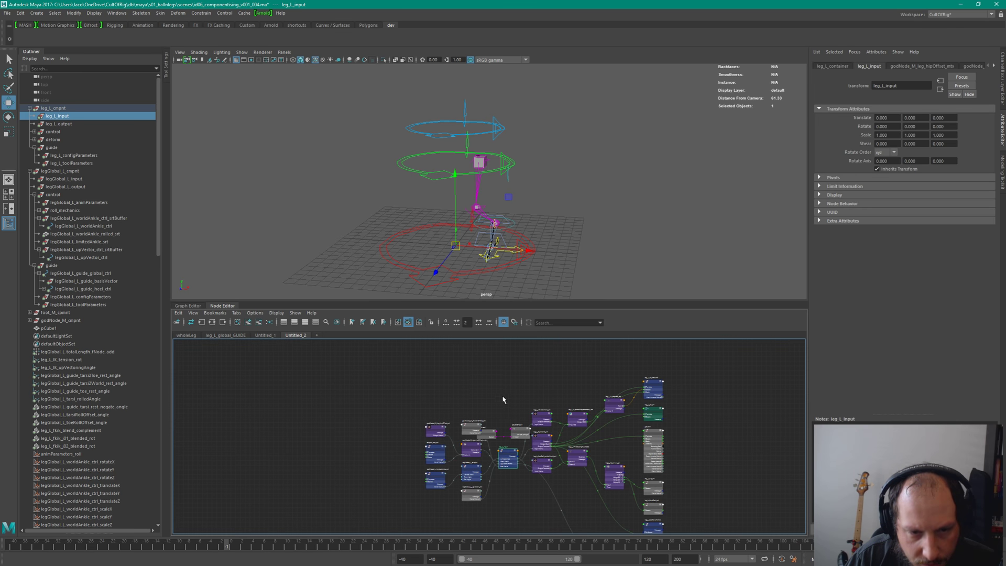
scroll(505, 419, "up", 5)
left_click(482, 449)
left_click_drag(482, 449, 550, 366)
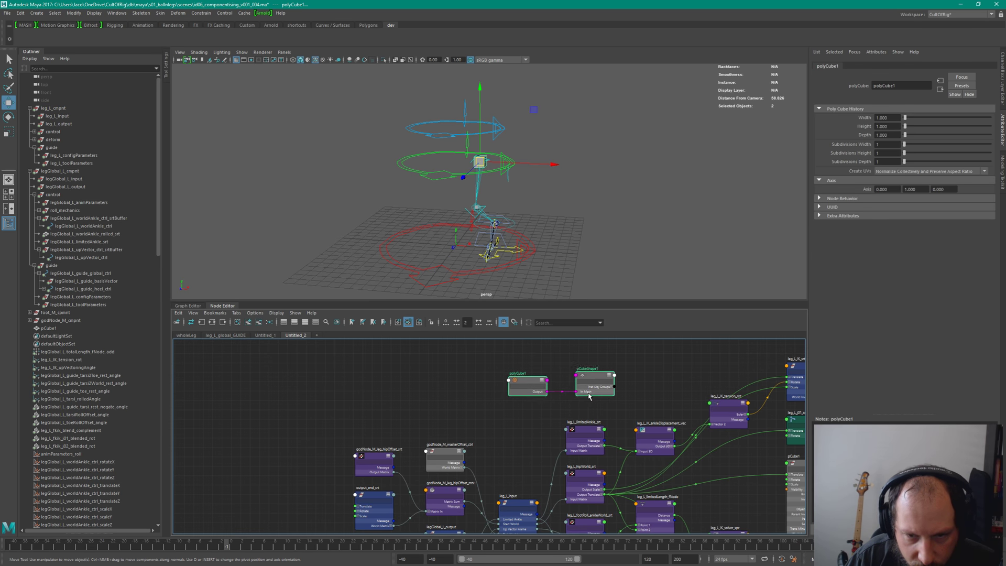
middle_click_drag(471, 457, 575, 400)
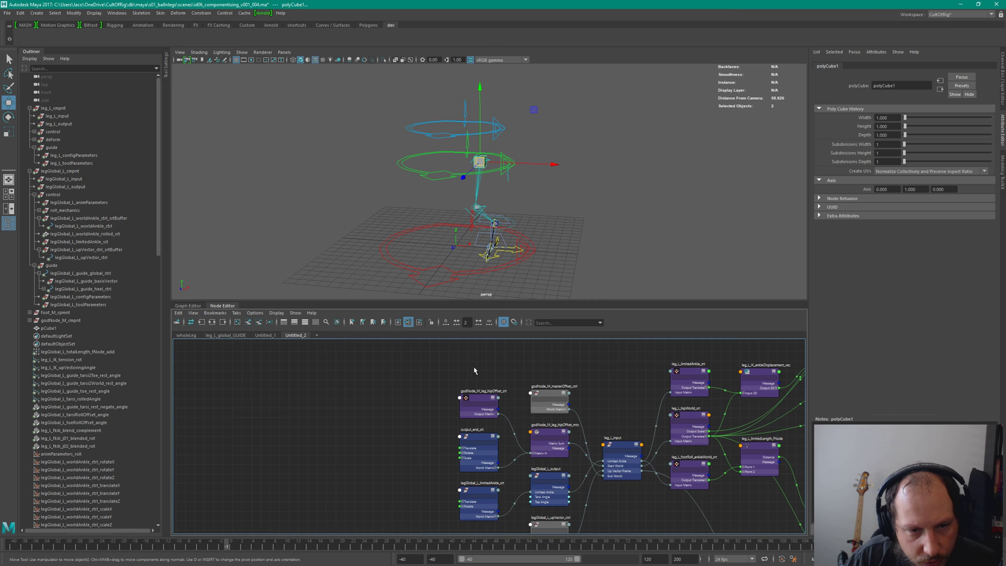
Step: Inspect leg_L_input and its upstream nodes godNode_M_leg_hipOffset_mtx, output_end_srt and godNode_M_leg_hipOffset_srt
scroll(594, 397, "up", 4)
left_click(558, 425)
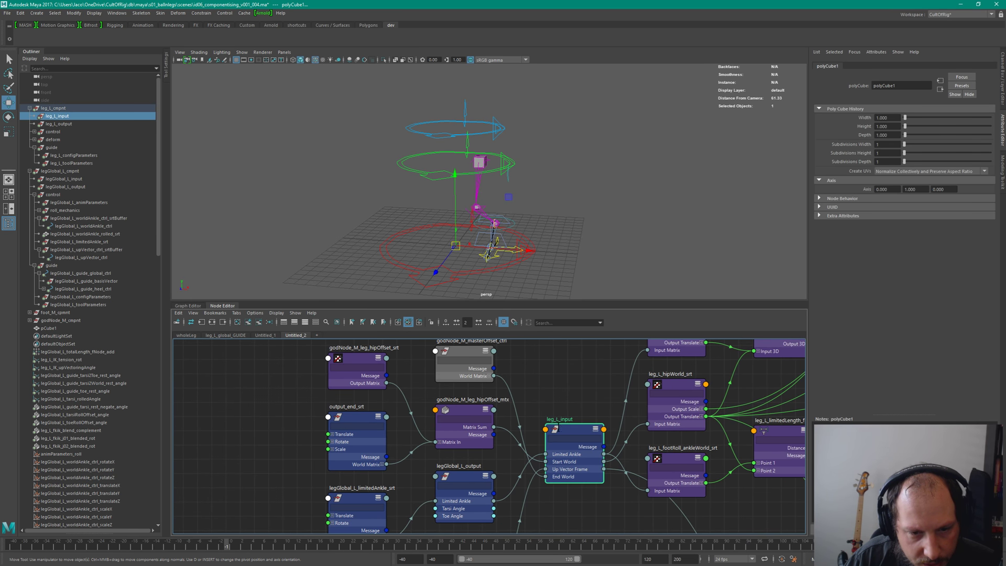
left_click(283, 384)
left_click(570, 431)
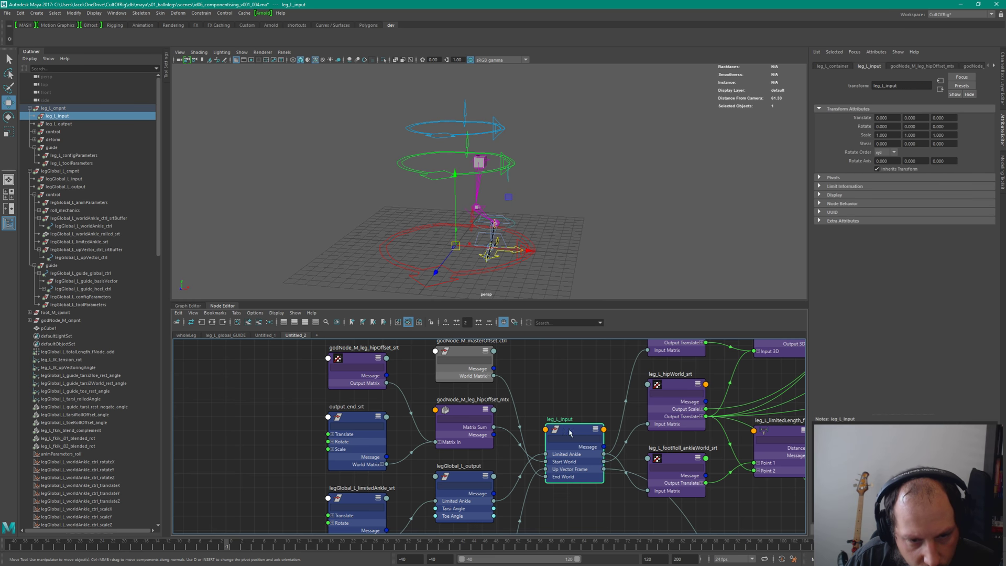
left_click(502, 440)
left_click(454, 416)
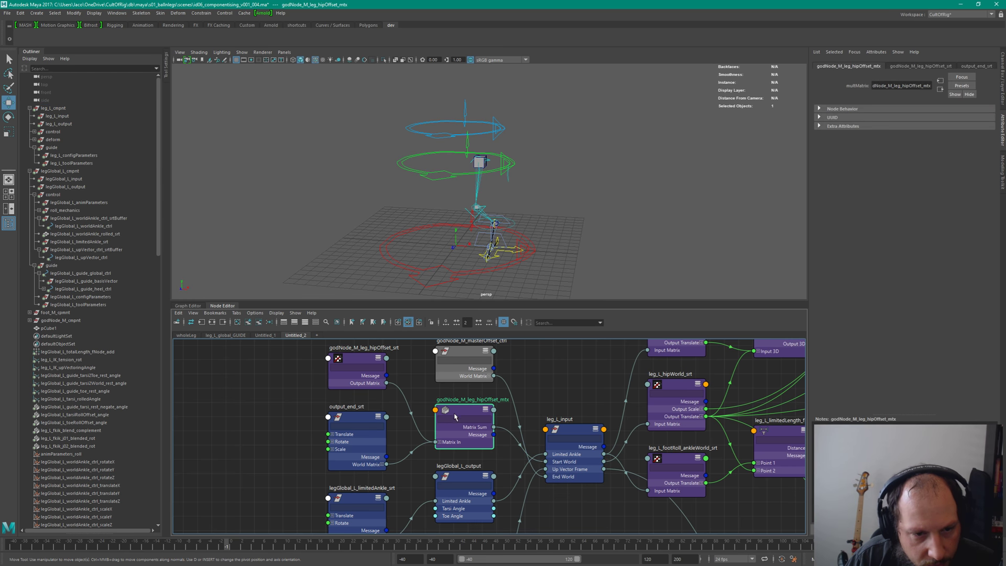
left_click_drag(455, 416, 452, 418)
left_click(362, 427)
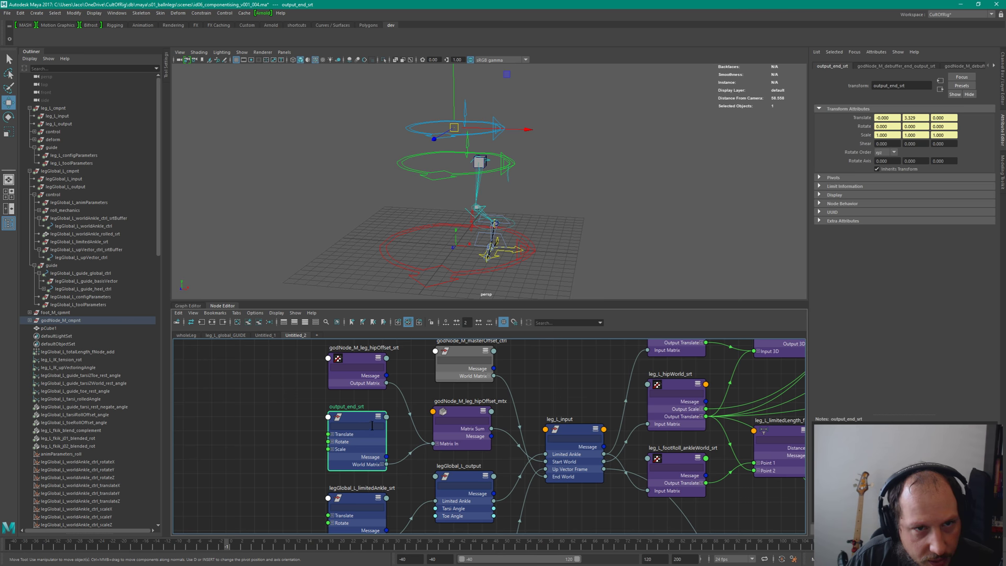
left_click(465, 404)
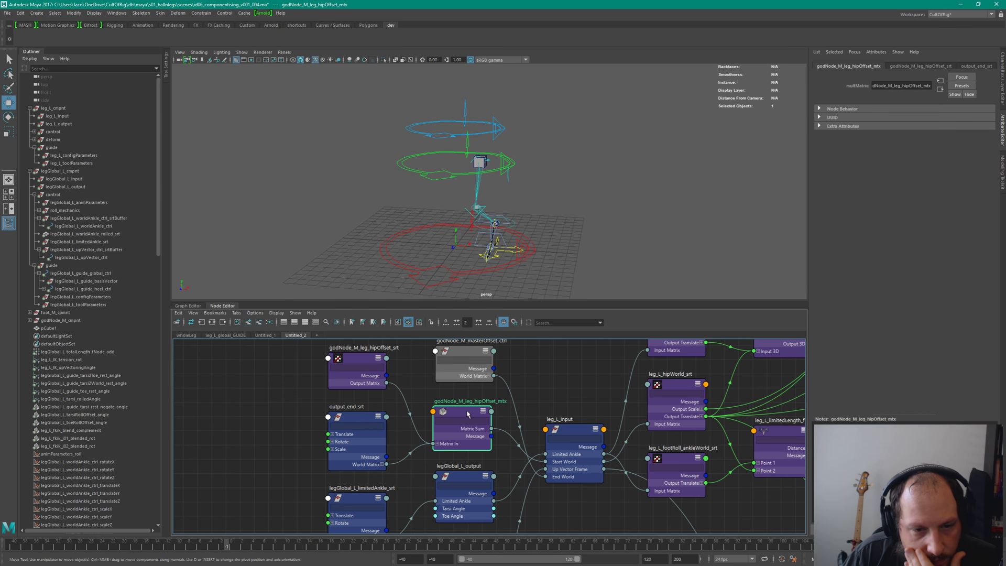
left_click_drag(468, 414, 469, 414)
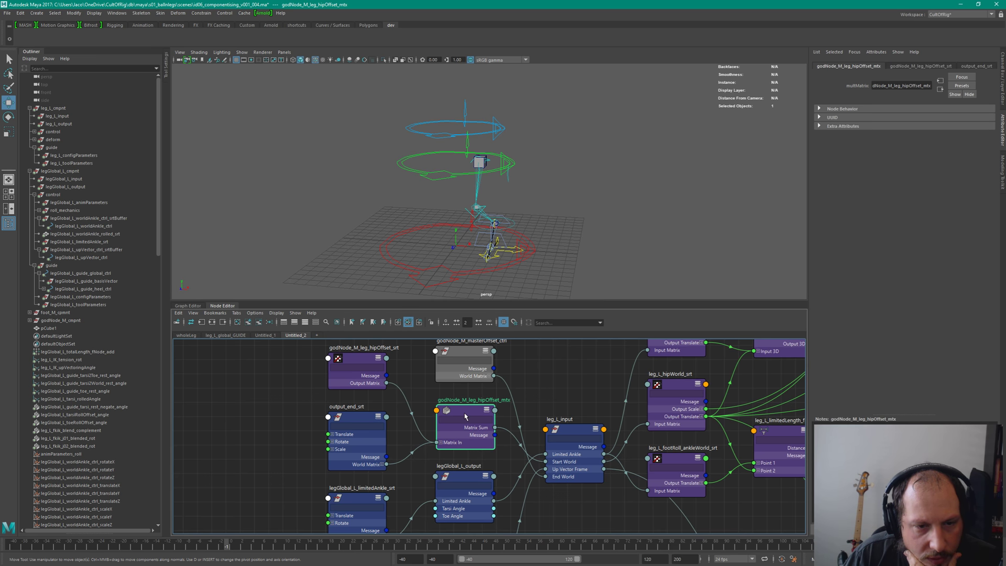
left_click(346, 382)
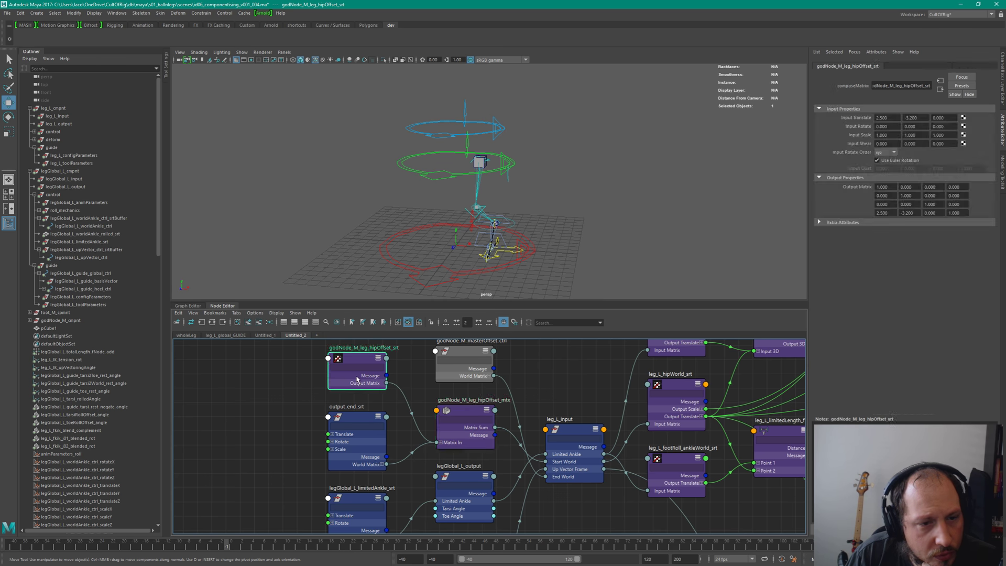
Step: Spread out the nodes feeding the hip offset matrix, moving output_end_srt further upstream and godNode_M_leg_hipOffset_srt closer to the matrix node
left_click_drag(357, 359, 363, 363)
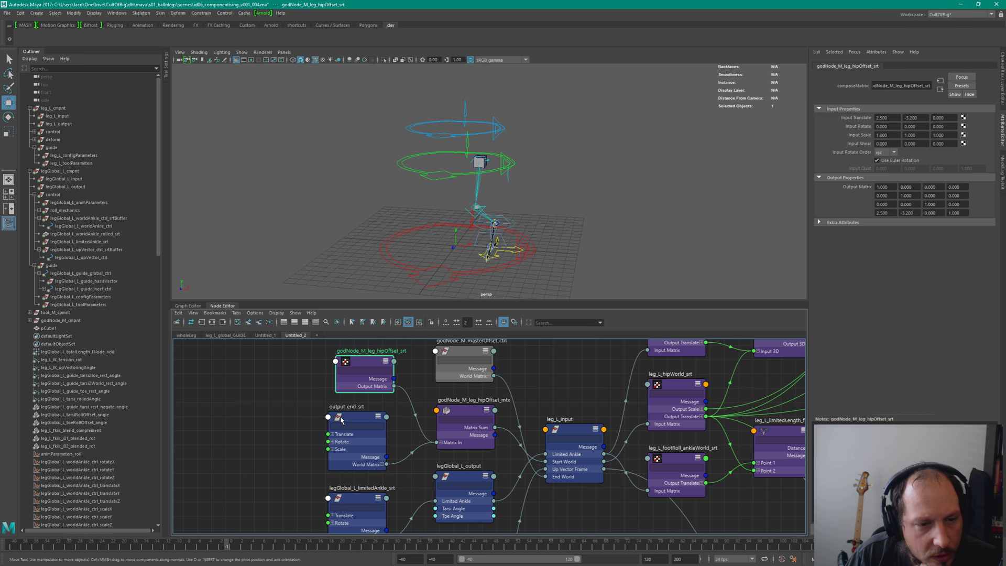
left_click_drag(343, 418, 272, 424)
left_click_drag(356, 360, 359, 382)
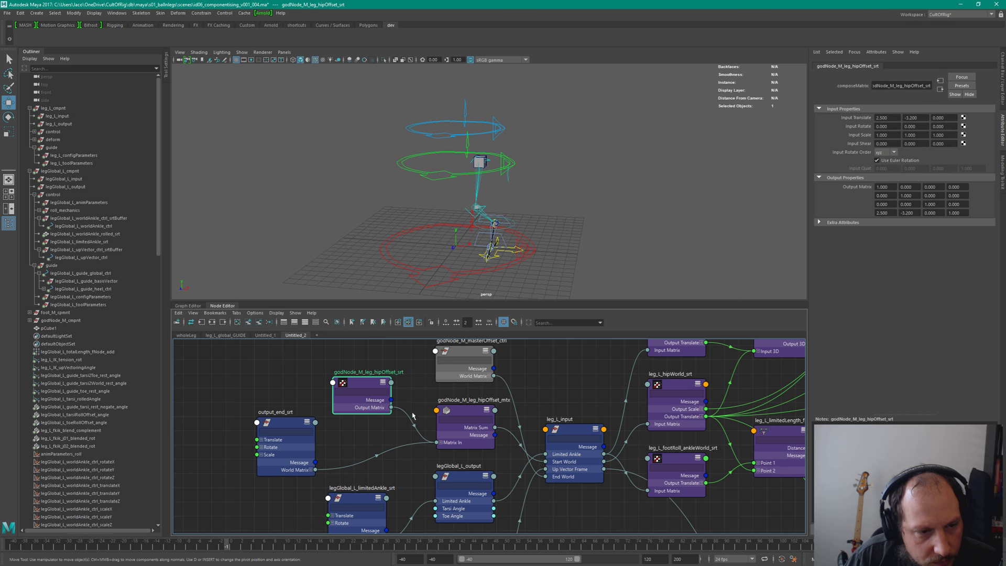
Step: Rename the two hip offset nodes to godNode_M_leg_L_hipOffset_srt and godNode_M_leg_L_hipOffset_mtx
left_click(455, 412, "shift")
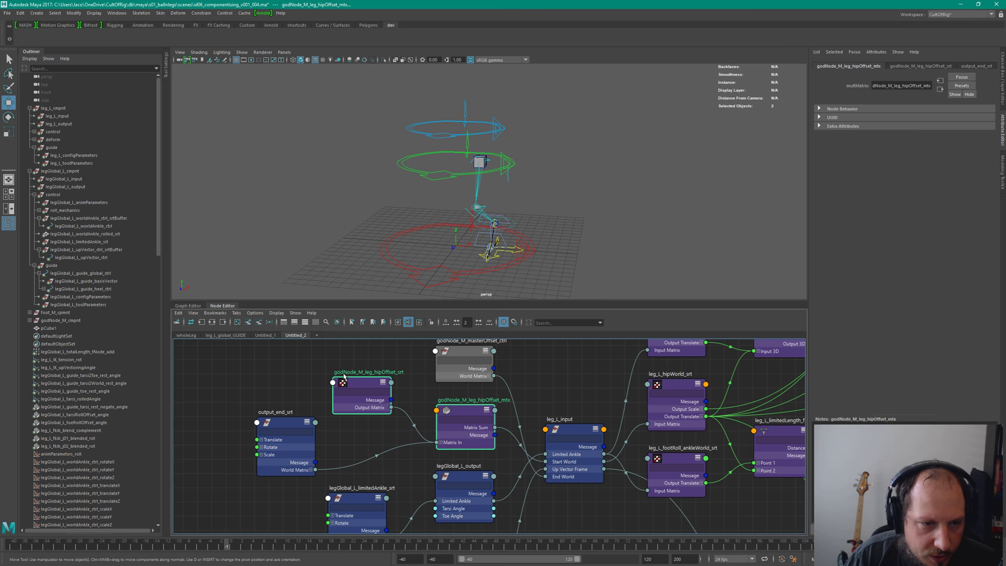
double_click(374, 372)
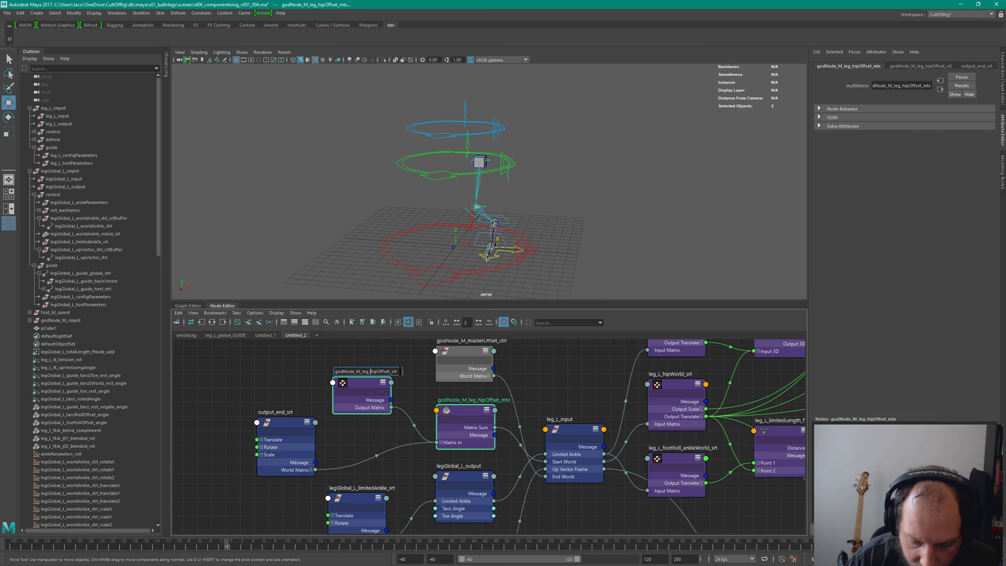
type("L_")
key("Return")
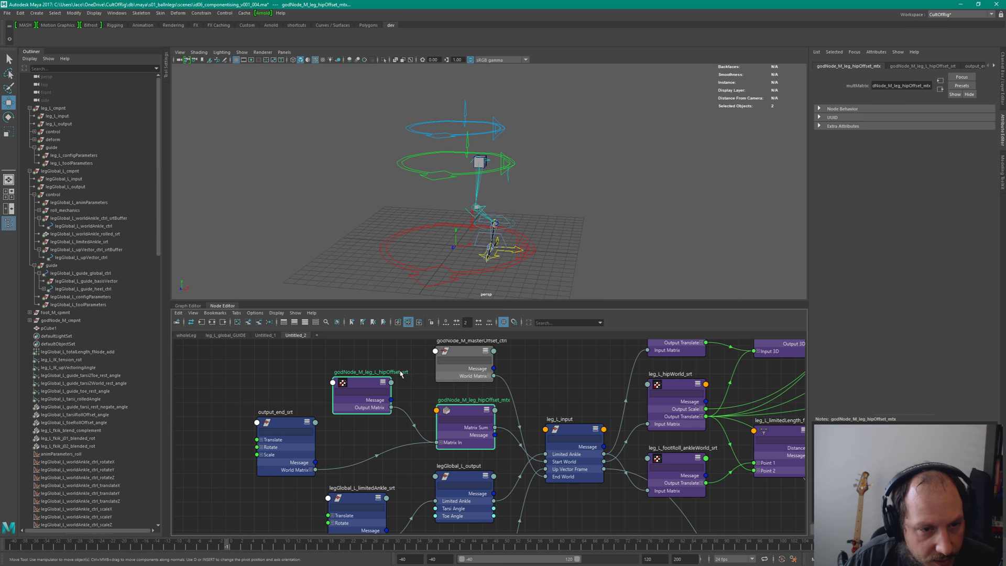
left_click_drag(481, 403, 482, 402)
double_click(483, 400)
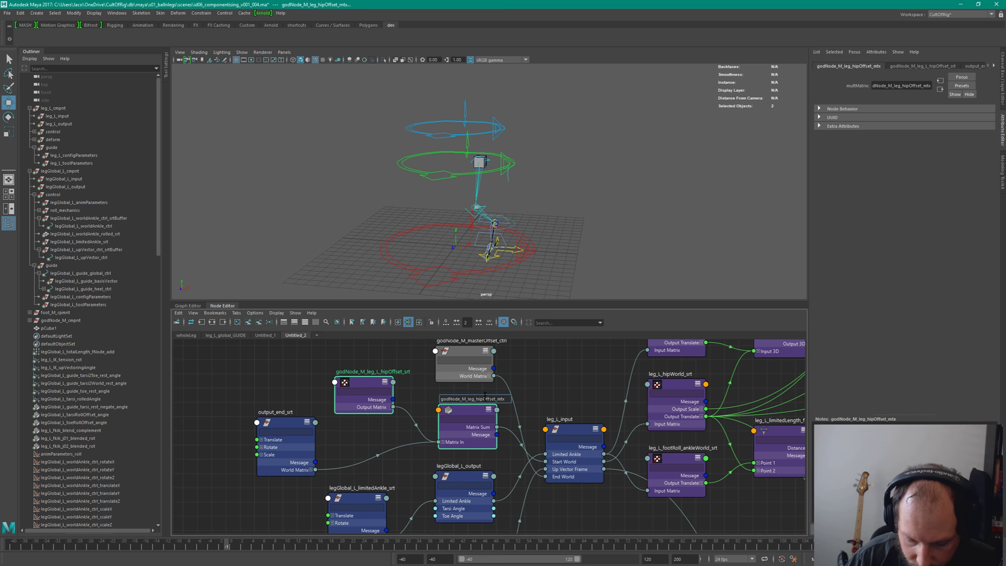
type("L_")
key("Return")
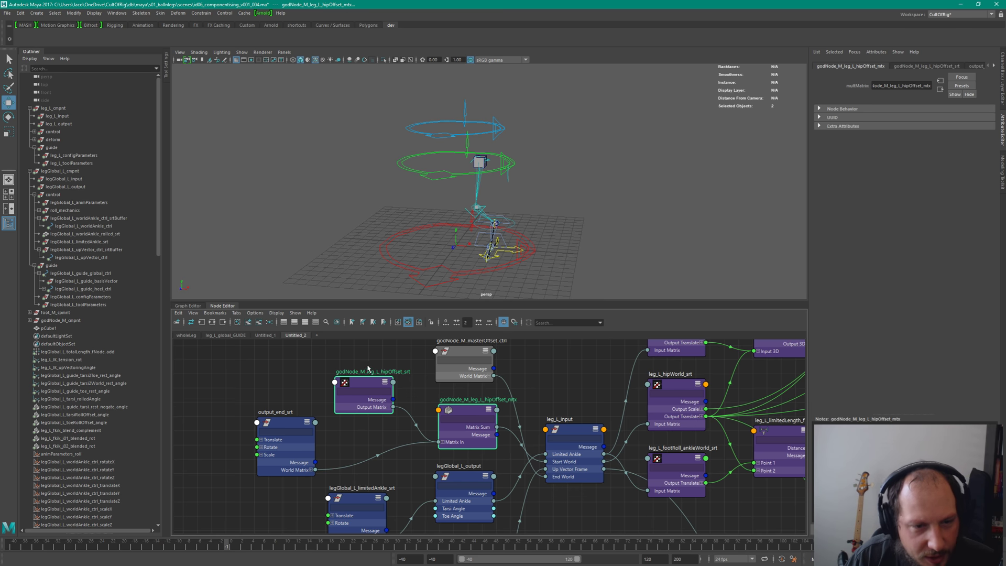
Step: Shift the two renamed hip offset nodes slightly down and place the matrix node further from leg_L_input
left_click_drag(356, 382, 358, 390)
left_click(430, 405)
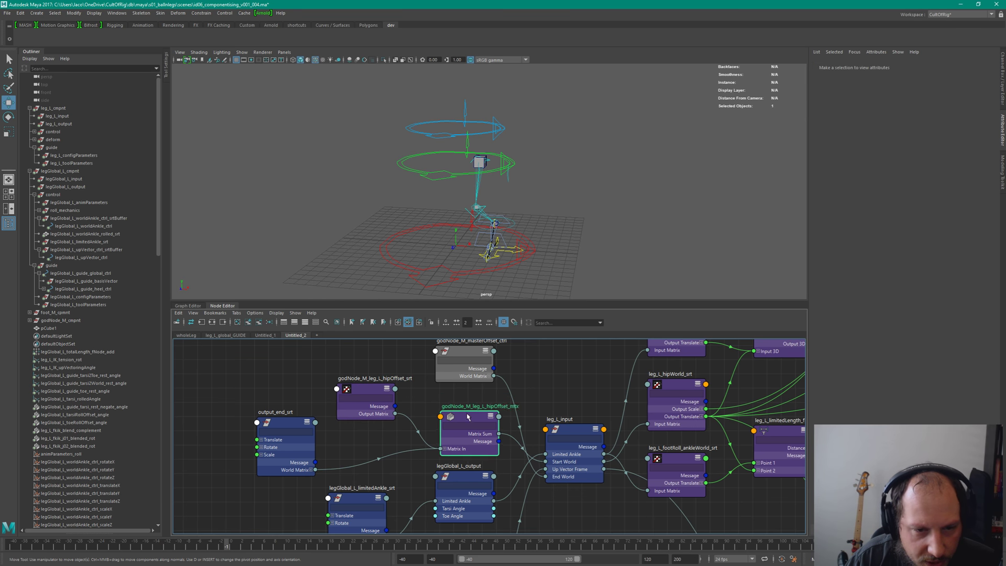
left_click_drag(461, 424, 438, 425)
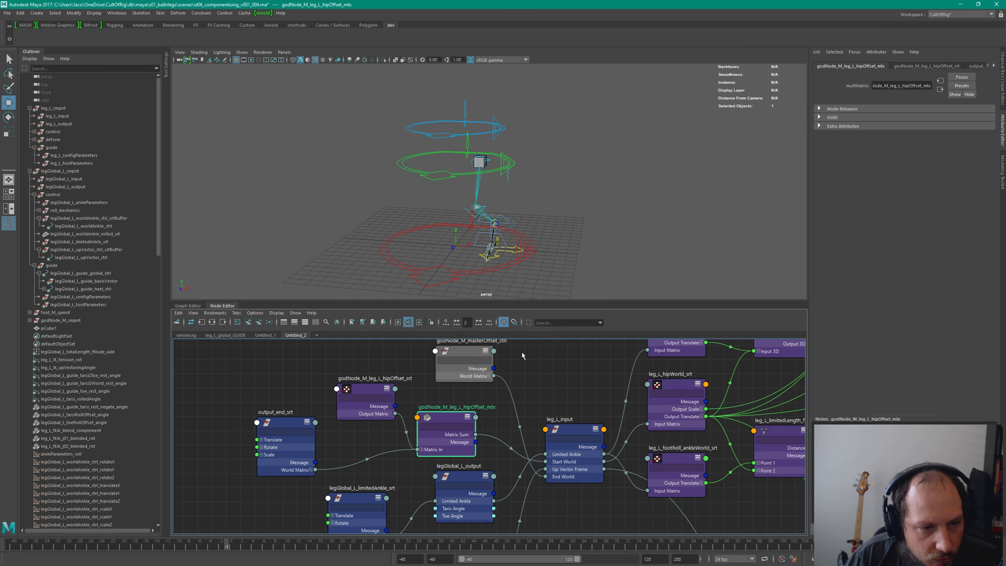
Step: Reveal output_end_srt in the Outliner hierarchy and move its node slightly up and away from the hip offset nodes
left_click(285, 427)
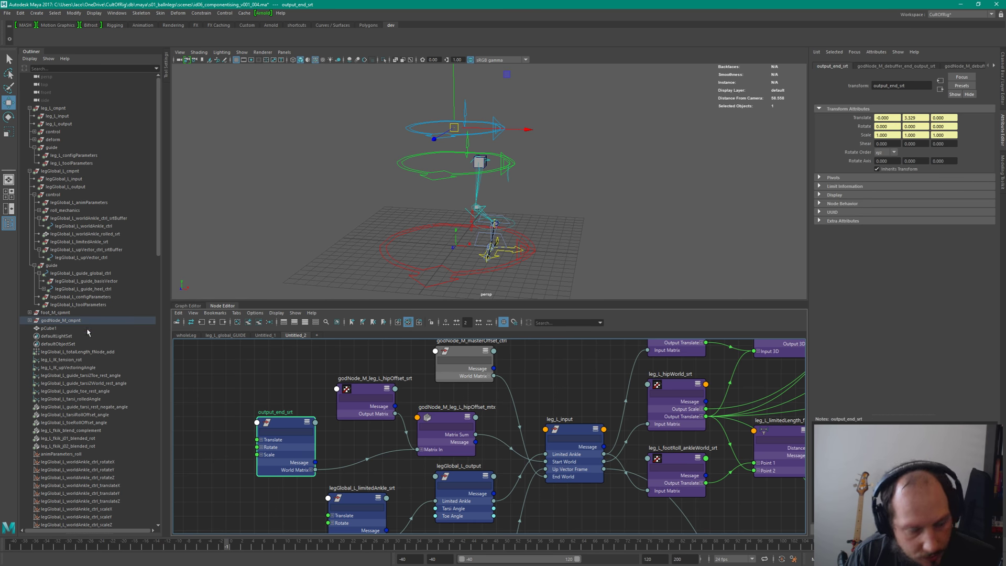
key("f")
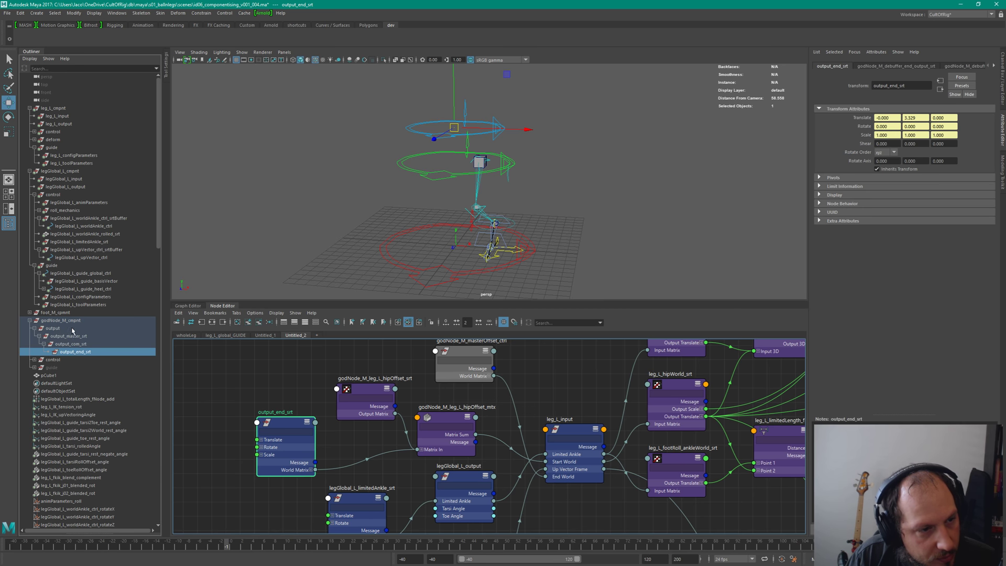
left_click(246, 398)
left_click(300, 417)
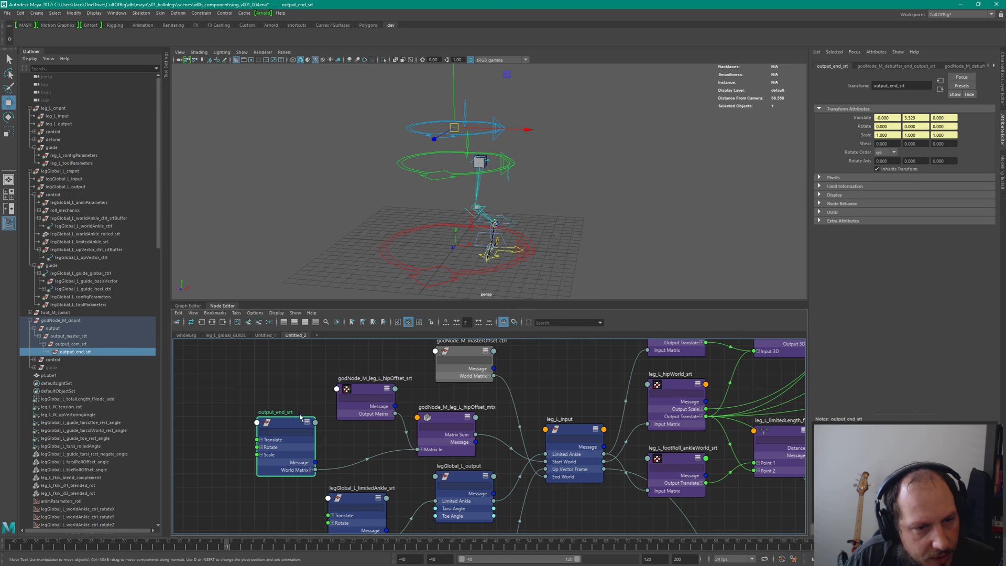
left_click_drag(300, 417, 292, 408)
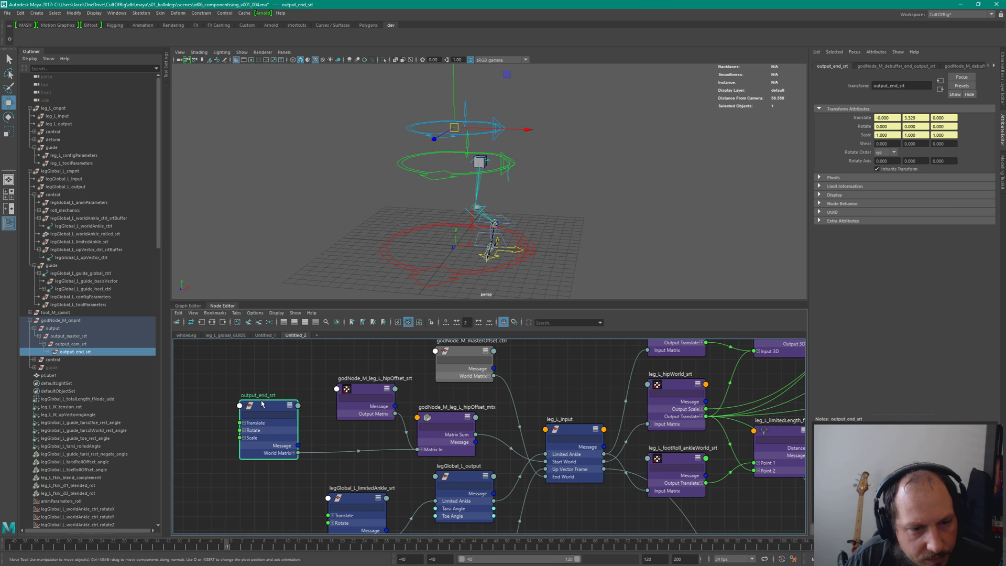
scroll(488, 371, "down", 2)
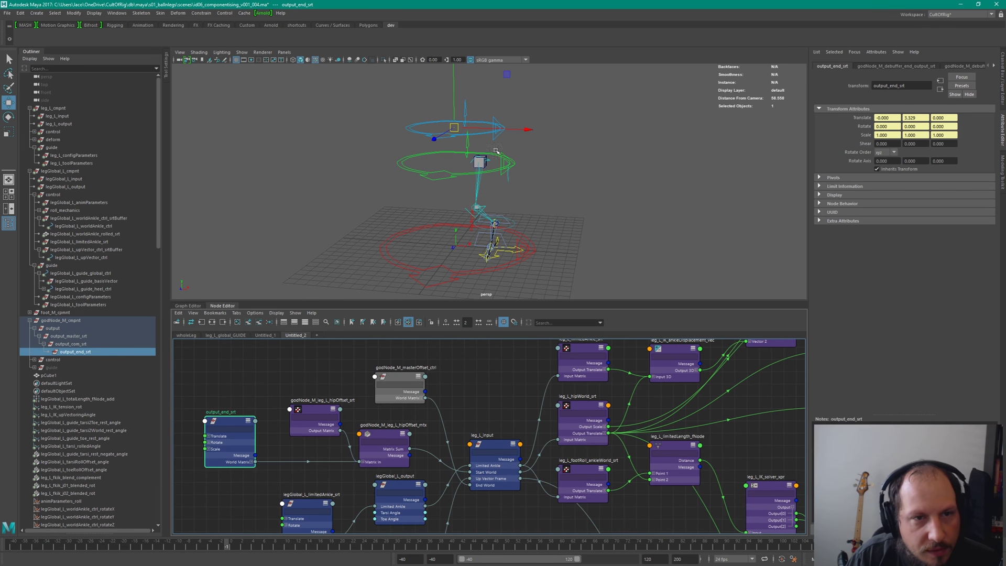
Step: Examine the hip joint leg_L_j01_srt and the test cube's pCubeShape1 node against the leg network
left_click(479, 160)
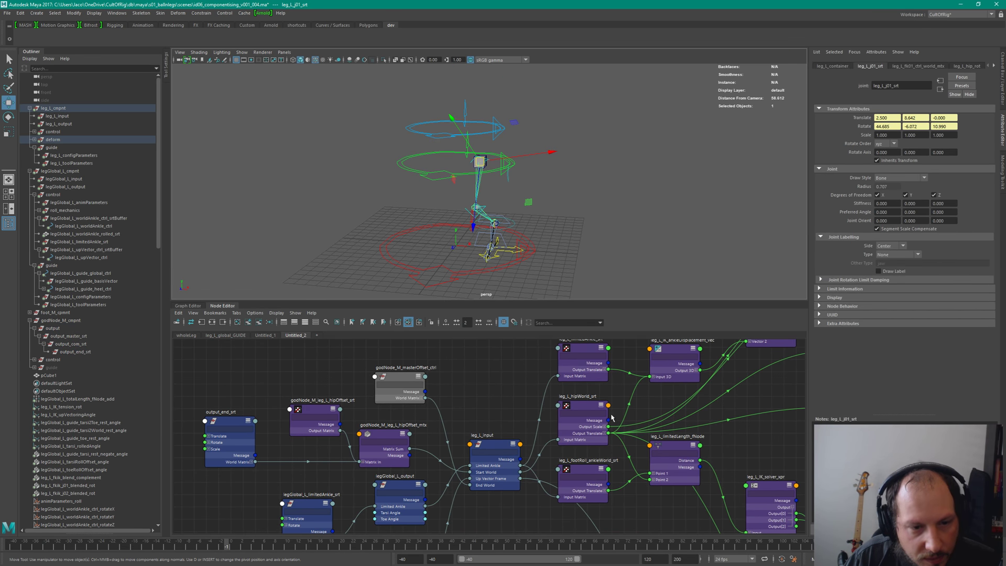
scroll(613, 419, "down", 4)
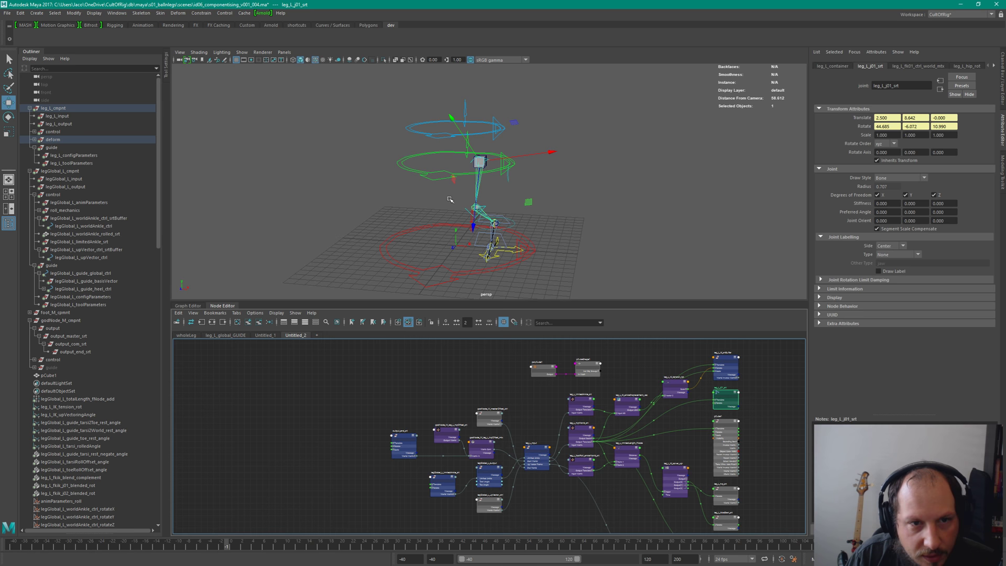
left_click(613, 218)
left_click(484, 163)
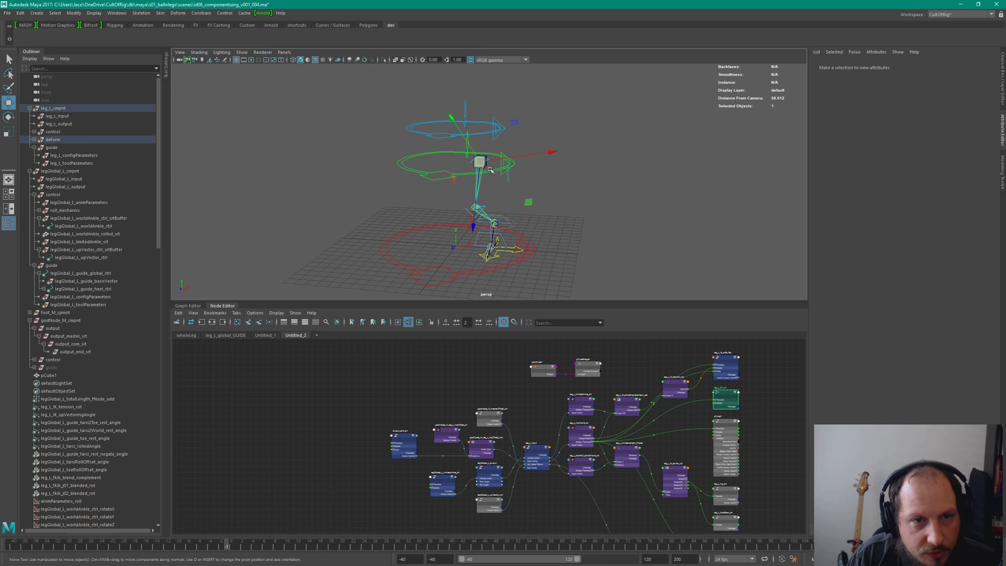
left_click(612, 377)
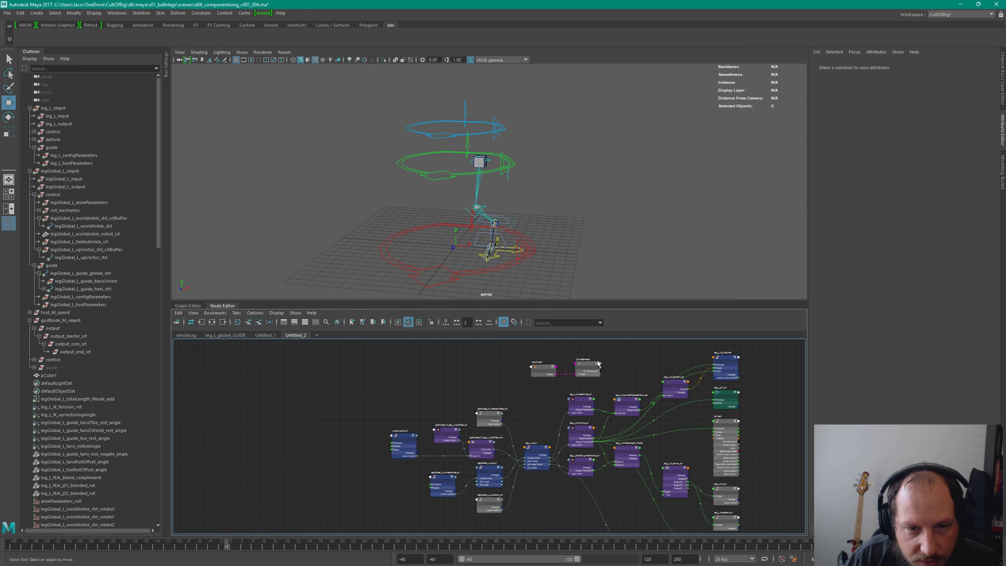
left_click(587, 369)
scroll(576, 413, "up", 5)
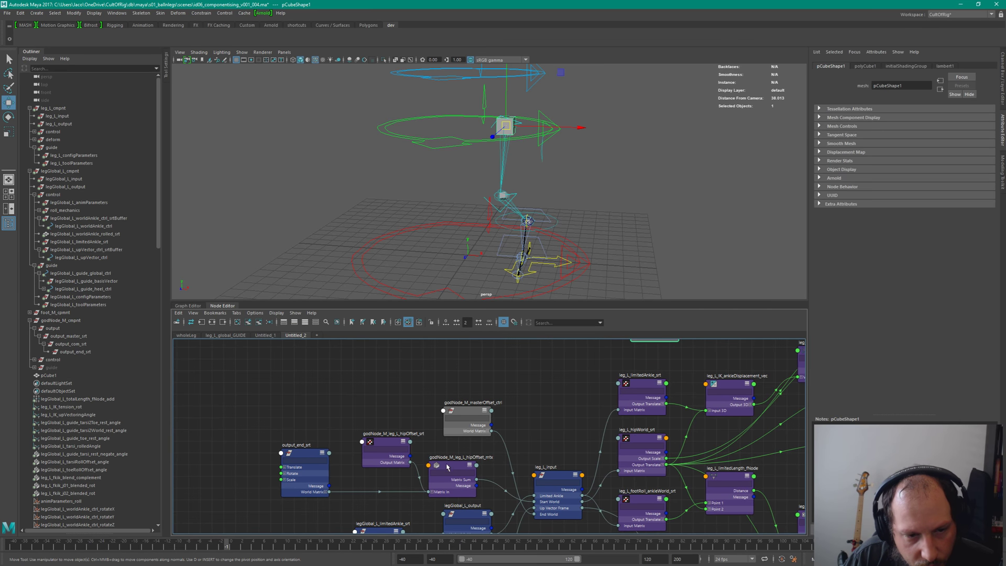
Step: Graph the output connections of godNode_M_leg_L_hipOffset_srt and godNode_M_leg_L_hipOffset_mtx in a new node graph tab
left_click_drag(384, 426, 450, 466)
left_click(317, 335)
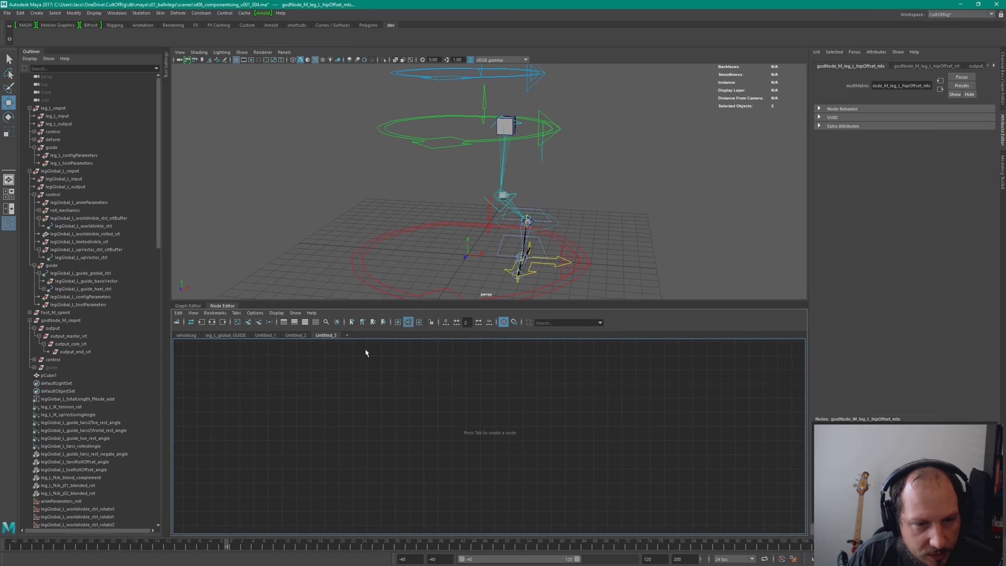
left_click(223, 322)
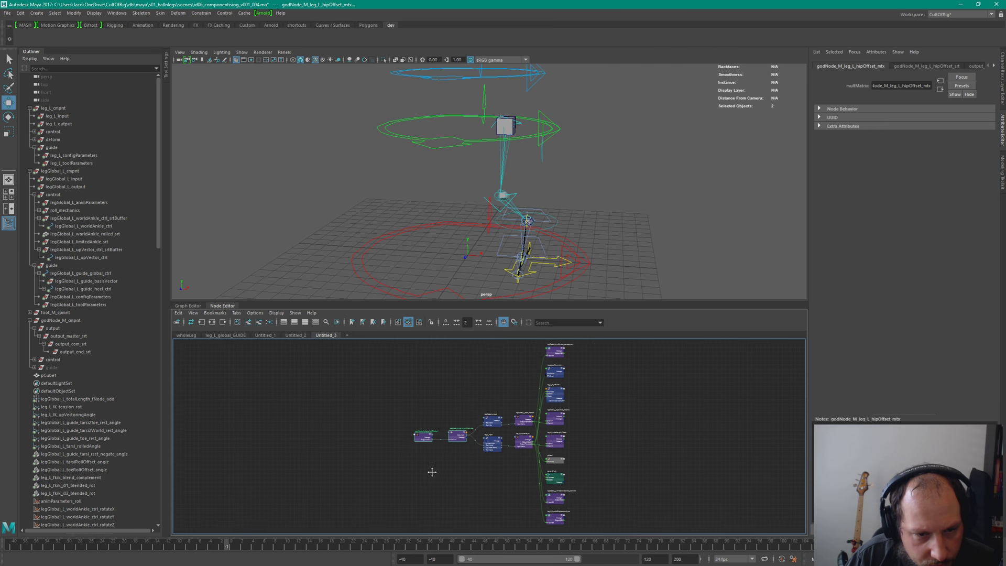
scroll(524, 445, "up", 3)
middle_click_drag(615, 424, 547, 431, "alt")
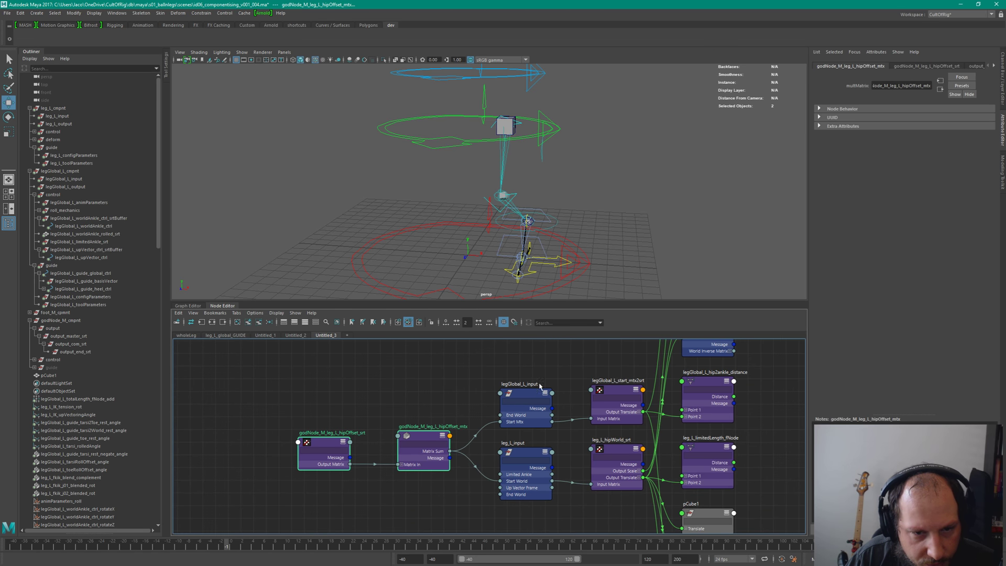
Step: Compare how legGlobal_L_input and leg_L_input both receive the matrix from godNode_M_leg_L_hipOffset_mtx
left_click(535, 386)
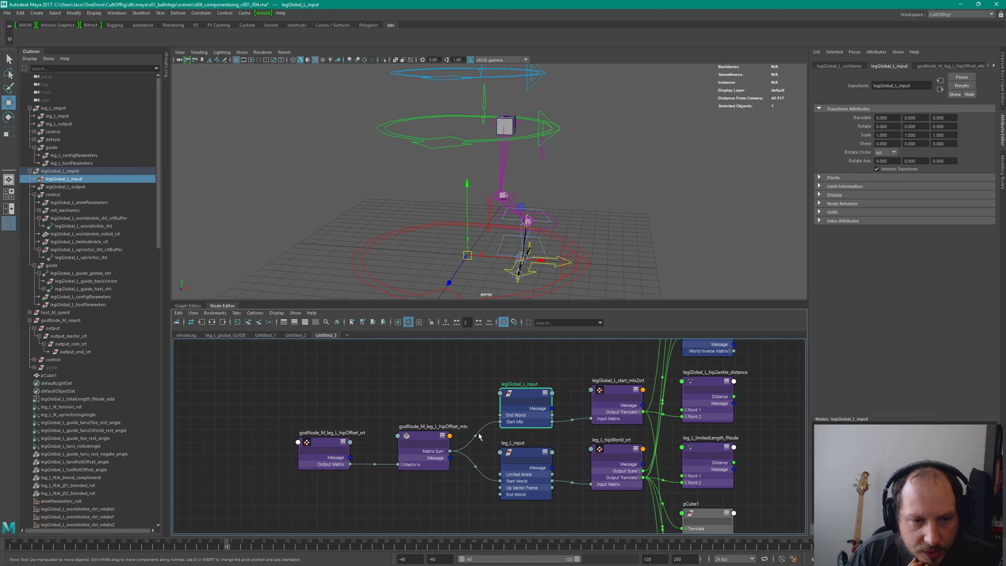
left_click(527, 456)
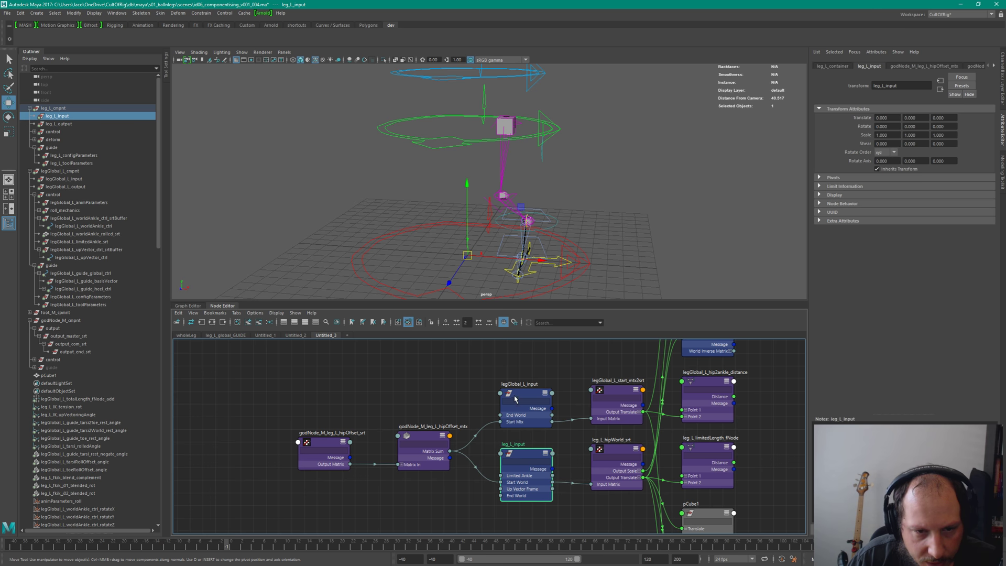
left_click_drag(514, 398, 513, 395)
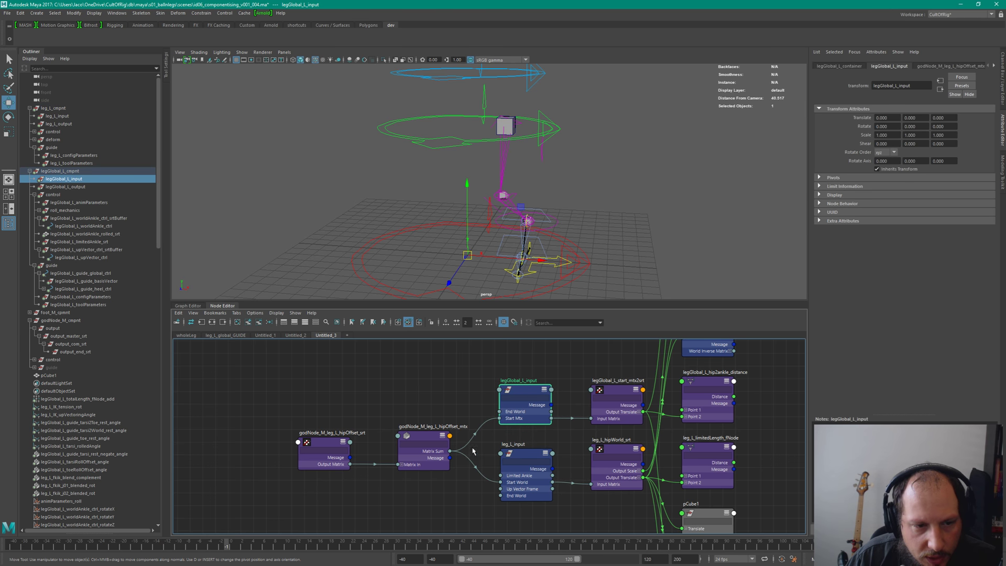
left_click_drag(302, 395, 417, 477)
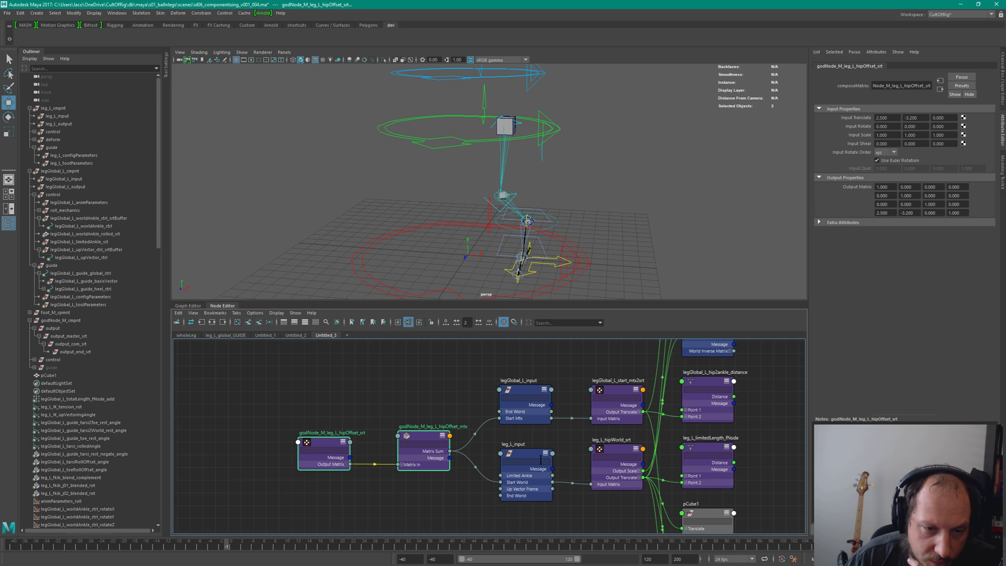
left_click(519, 387)
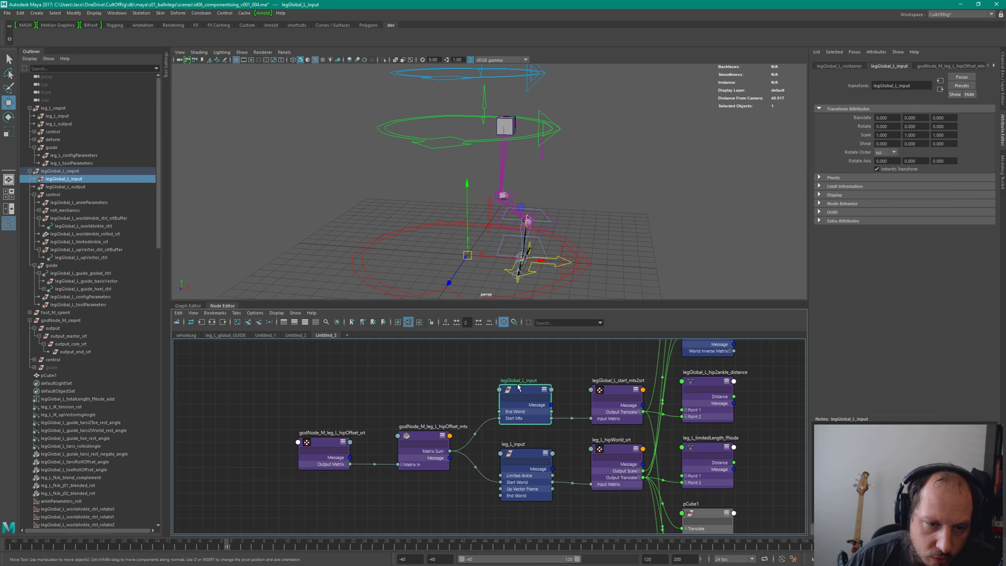
left_click(548, 452)
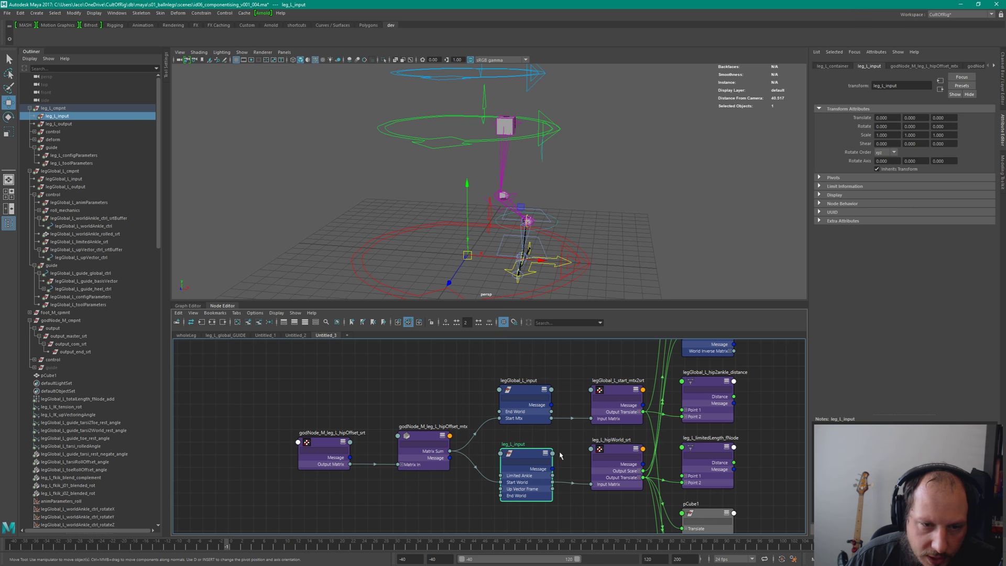
Step: Examine the hip offset compose and multiply nodes together with the leg_L_input and legGlobal_L_input nodes they feed
left_click_drag(321, 421, 418, 452)
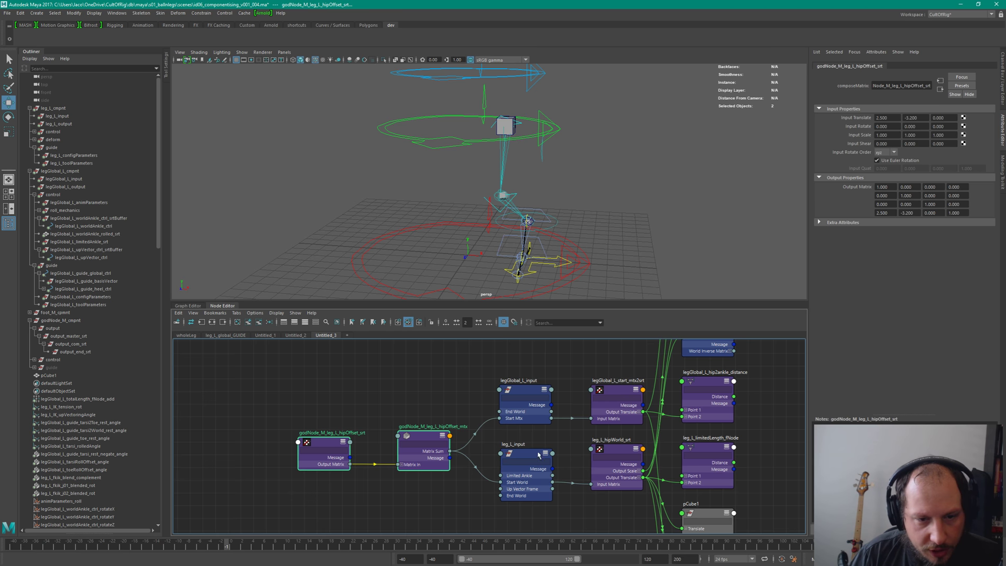
left_click(559, 489)
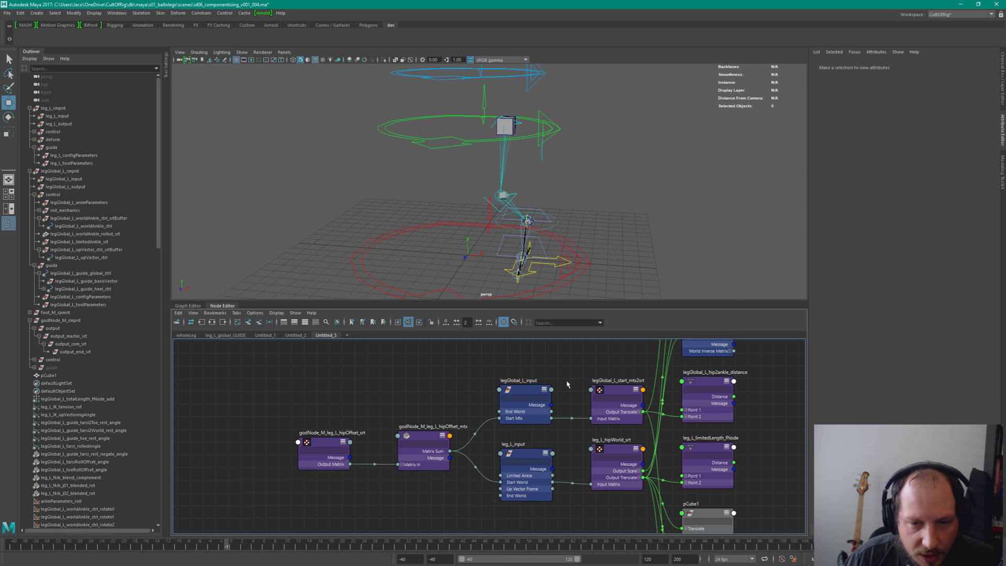
left_click(548, 453)
left_click(551, 442)
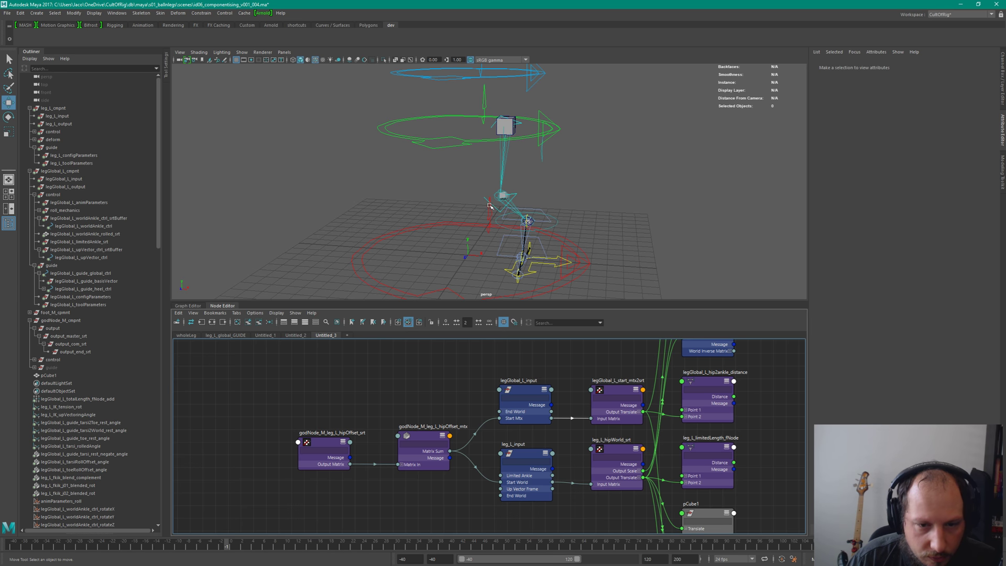
left_click_drag(358, 420, 314, 445)
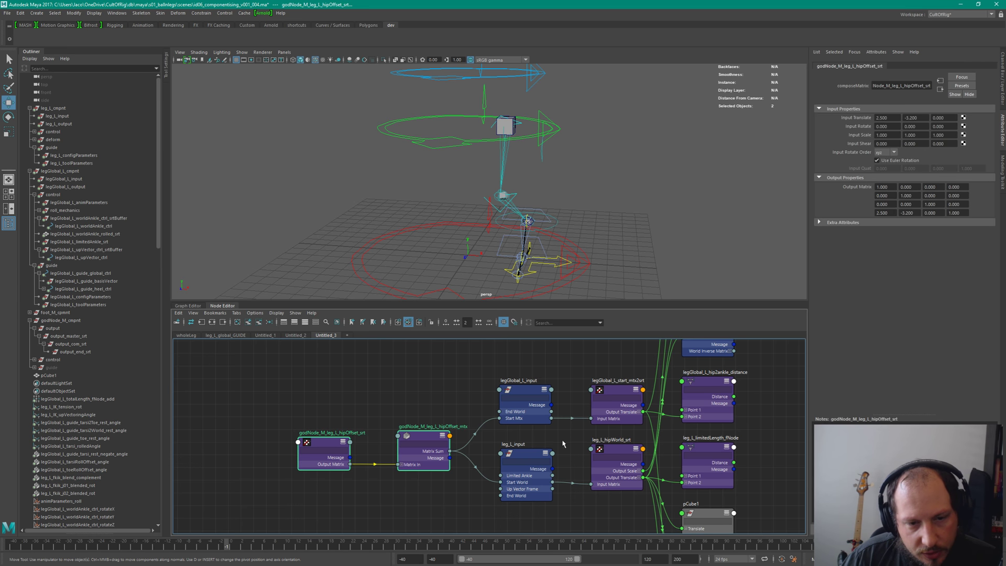
left_click(305, 422)
left_click_drag(380, 424, 335, 447)
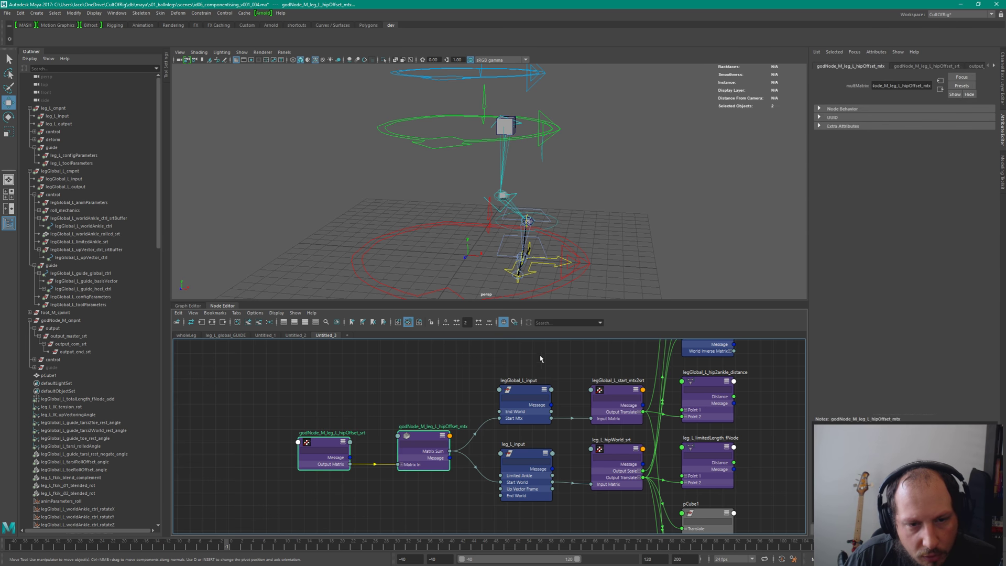
left_click(524, 397)
left_click(547, 454)
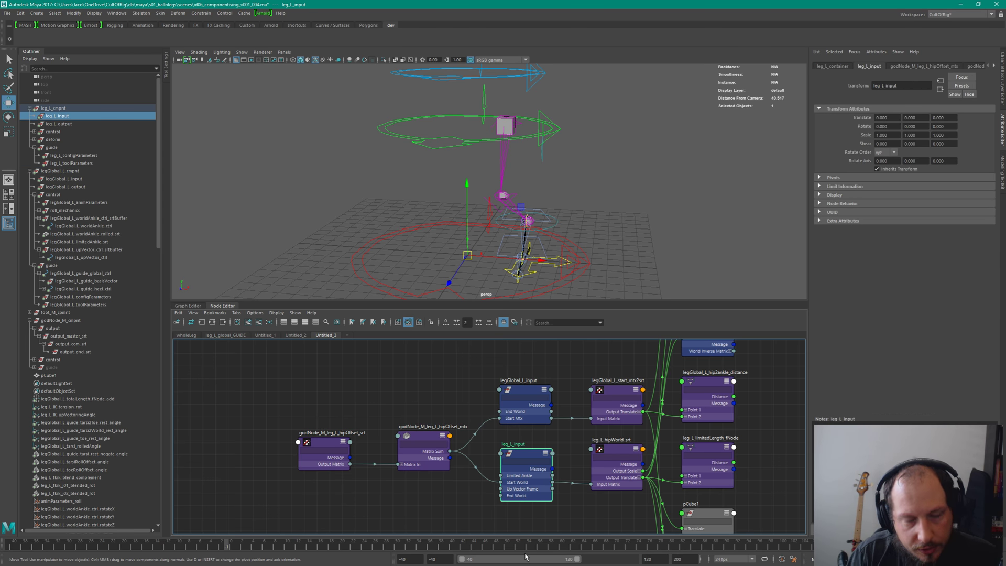
left_click(524, 396)
Step: Examine the foot guide controls legGlobal_L_guide_global_ctrl and legGlobal_L_guide_toe2Tarsi_ctrl in relation to the whole leg
key("f")
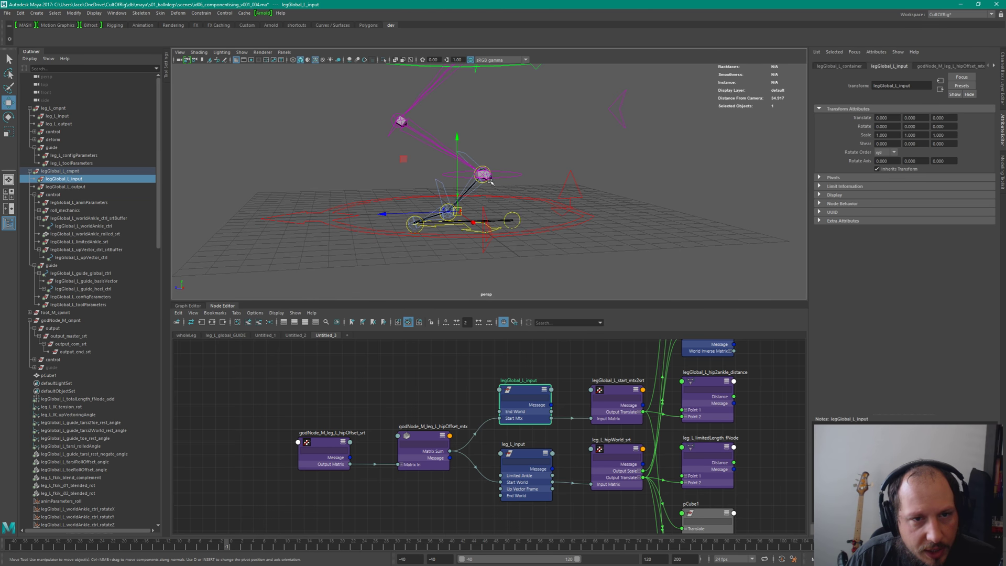
left_click_drag(491, 181, 574, 216, "alt")
left_click(557, 268)
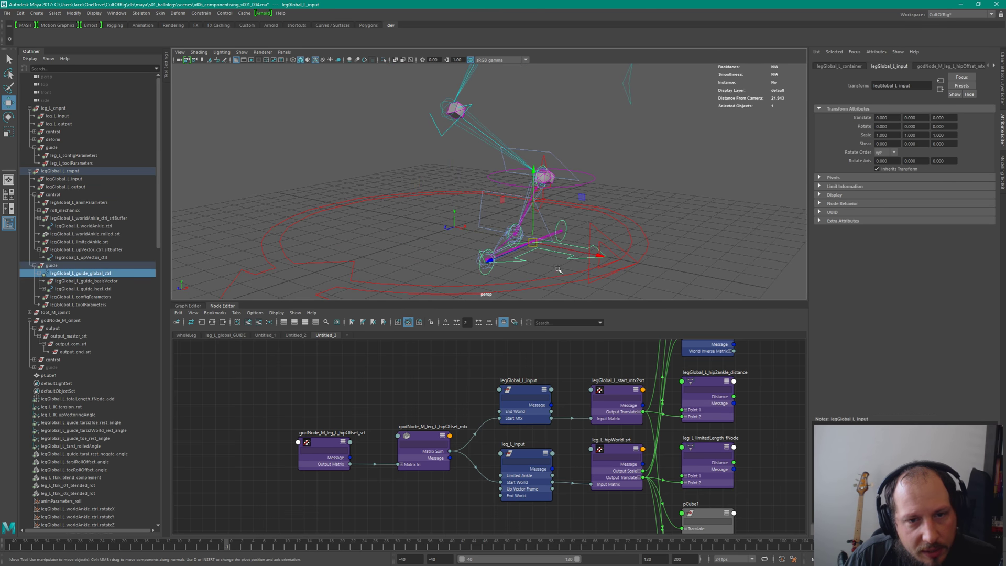
left_click(657, 155)
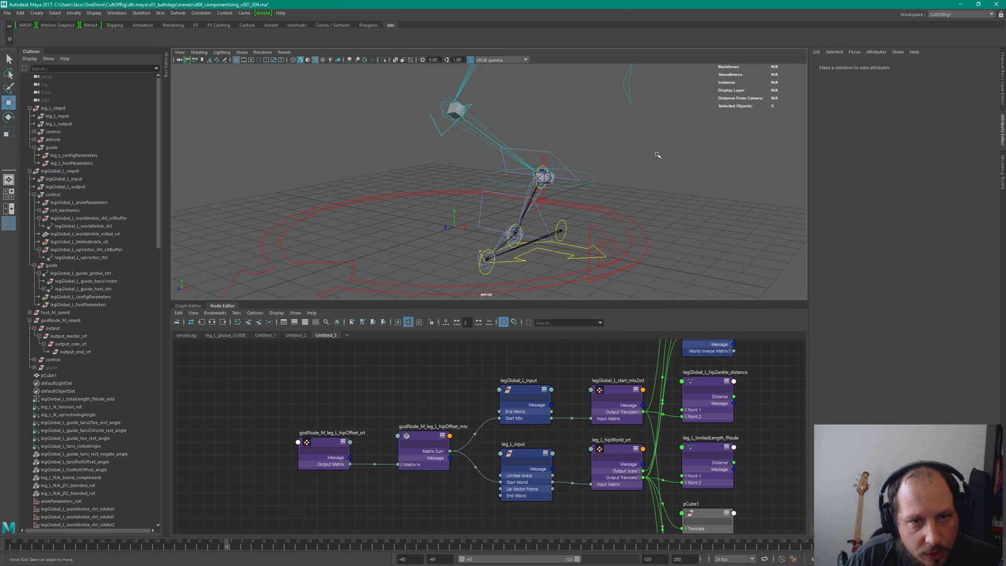
left_click(513, 226)
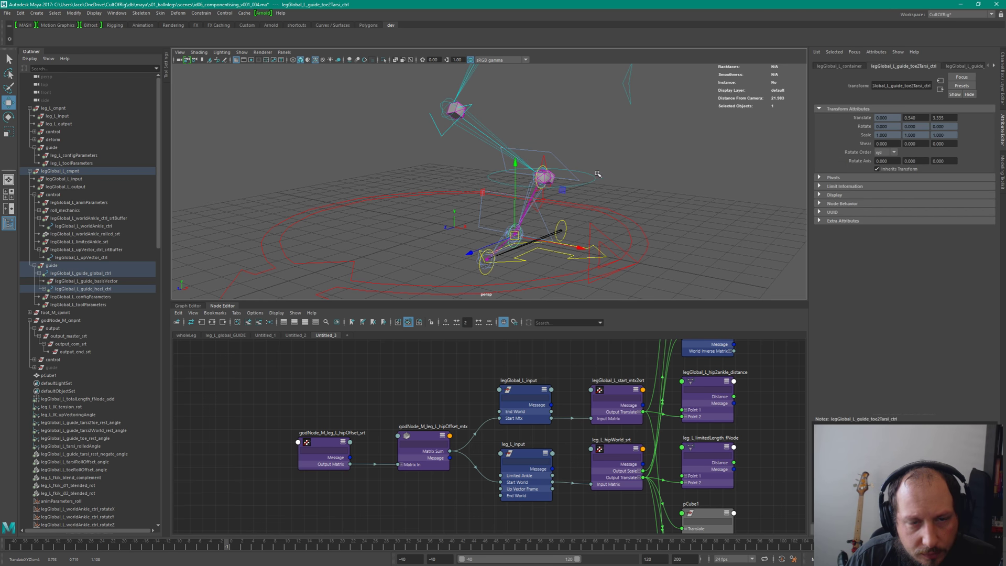
mouse_move(597, 174)
left_mouse_down("alt")
mouse_move(550, 175)
mouse_move(591, 191)
left_mouse_up("alt")
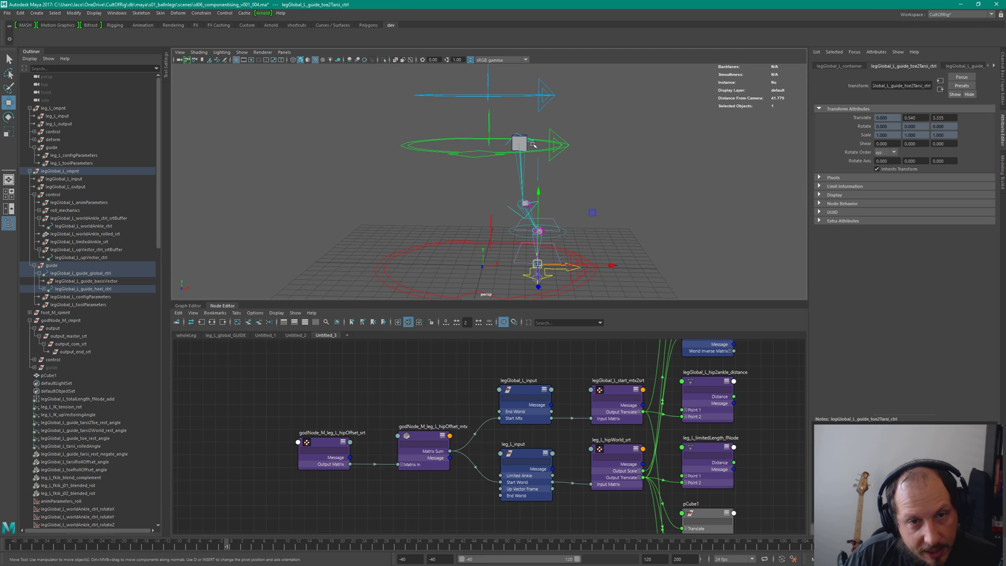
left_click_drag(469, 185, 487, 165, "alt")
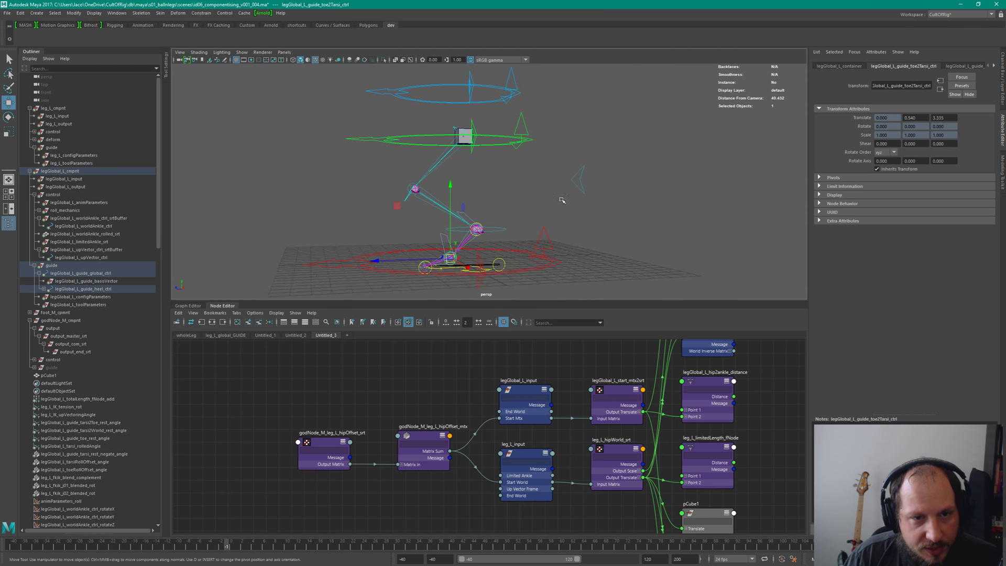
Step: Inspect legGlobal_L_input, the up vector control legGlobal_L_upVector_ctrl and the guide group of leg_L_cmpnt
left_click(523, 422)
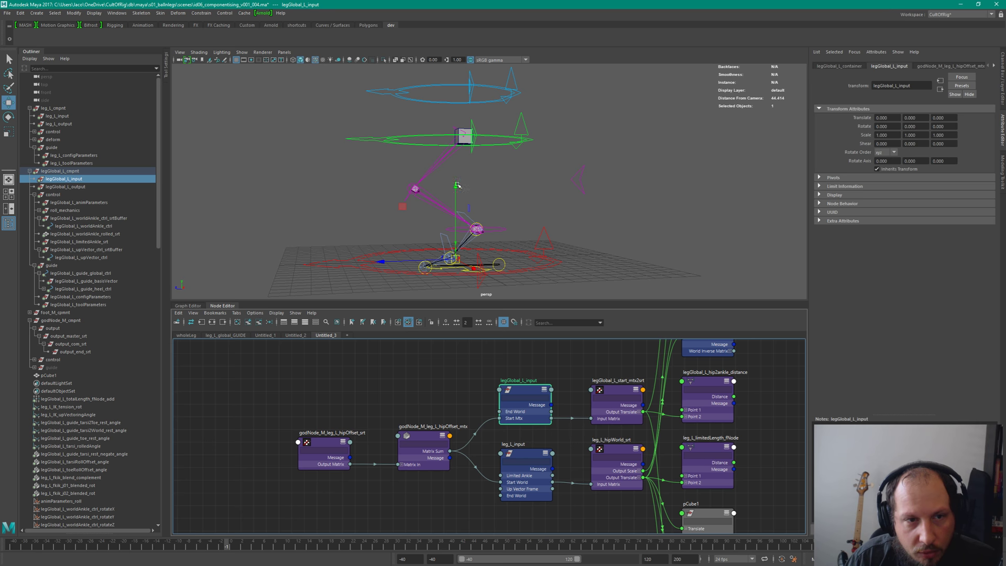
left_click_drag(486, 192, 531, 220, "alt")
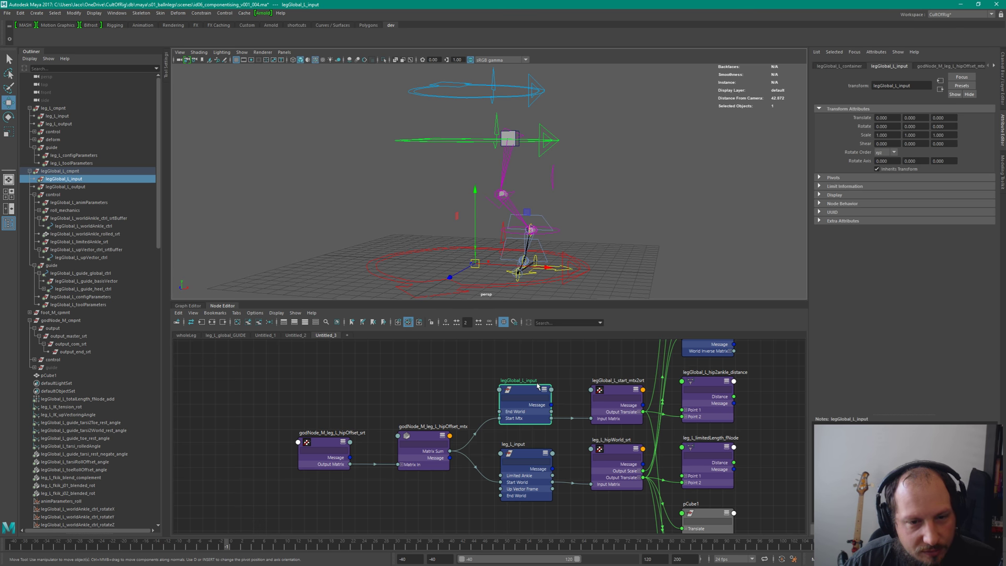
left_click_drag(550, 241, 556, 235, "alt")
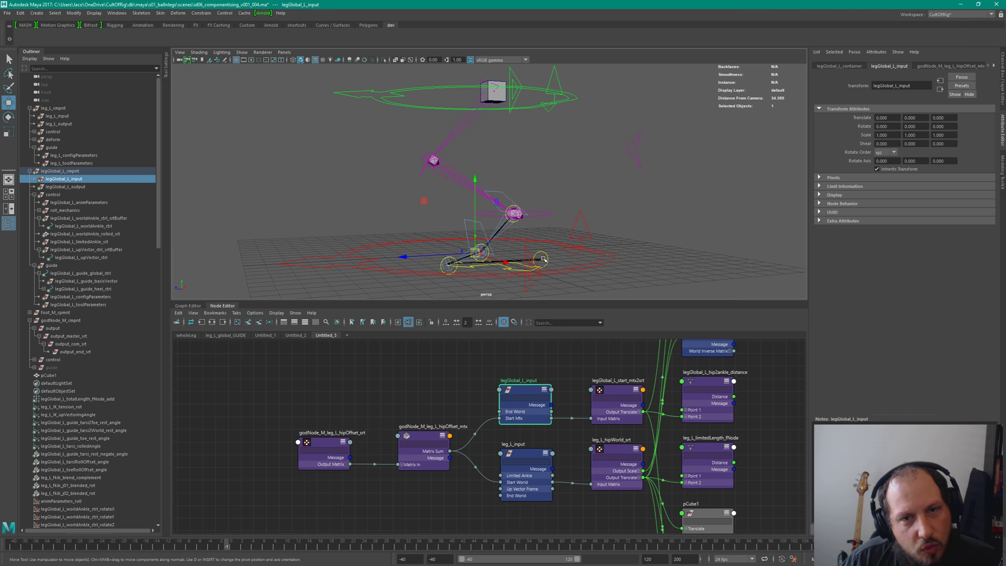
left_click_drag(623, 118, 647, 157)
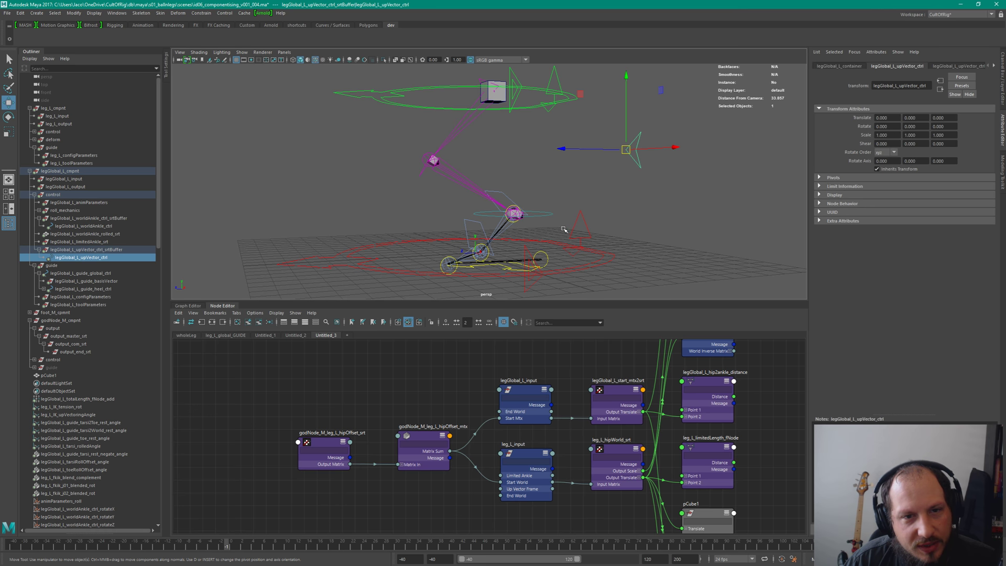
left_click(652, 195)
left_click(54, 108)
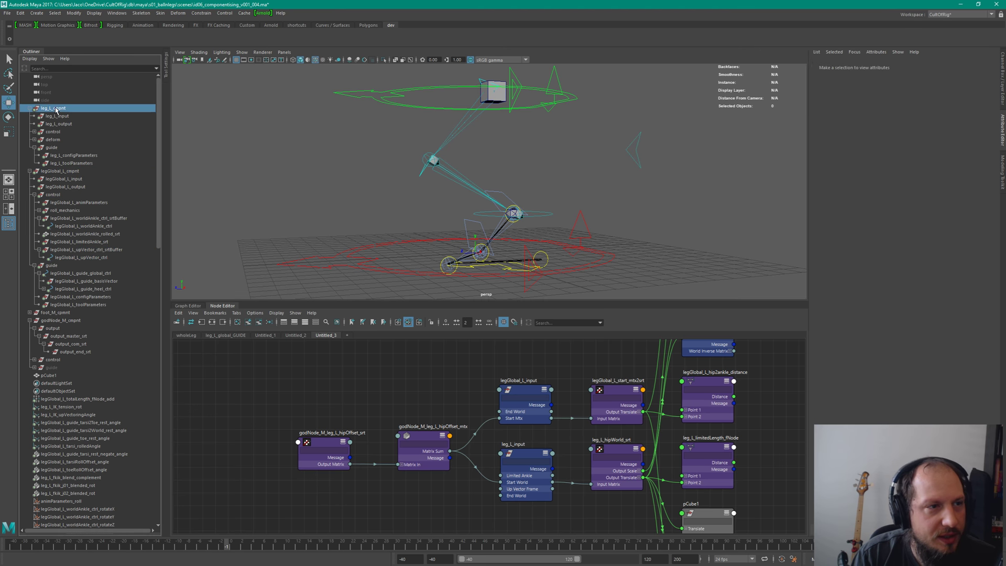
left_click(52, 147)
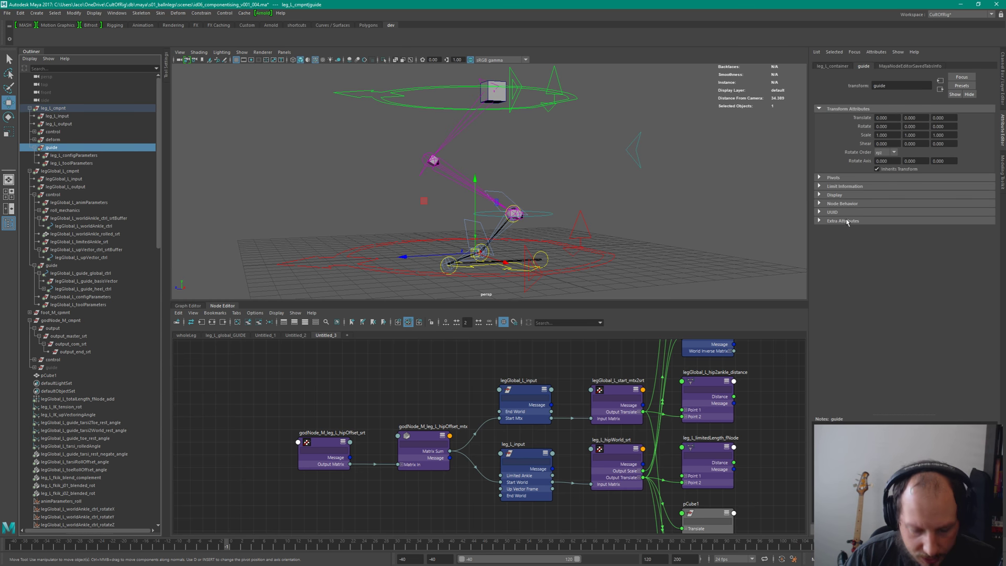
Step: Switch to the Mischief notes, strike through "parent frame" and undo the stroke
key("alt+Tab")
key("Tab")
key("Escape")
key("super+Tab")
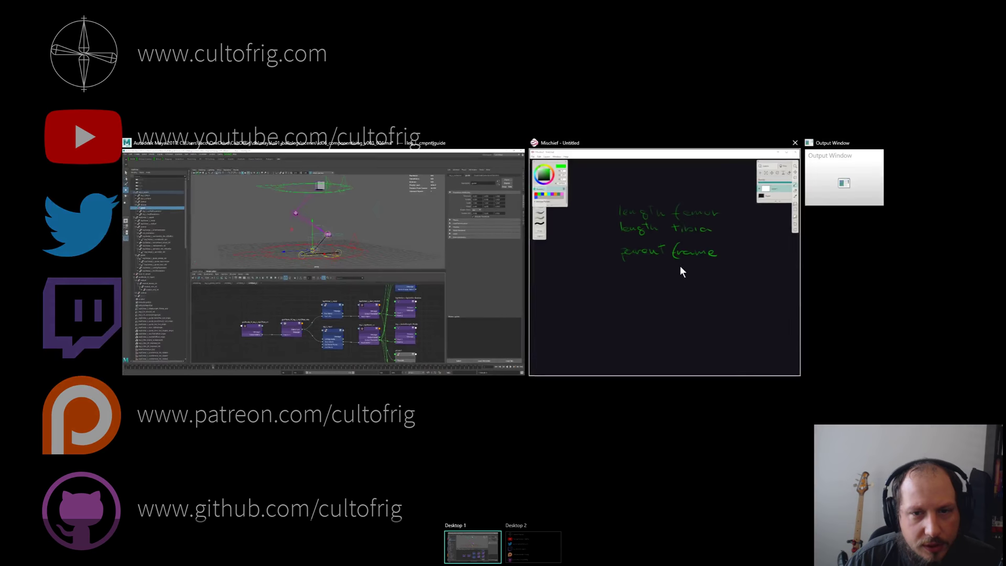
left_click(680, 266)
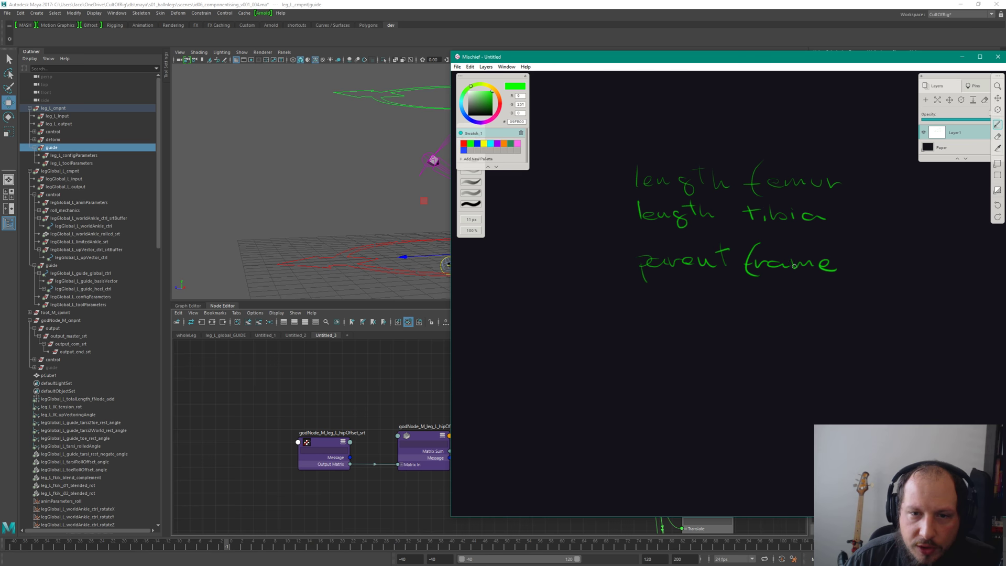
left_click_drag(616, 268, 894, 252)
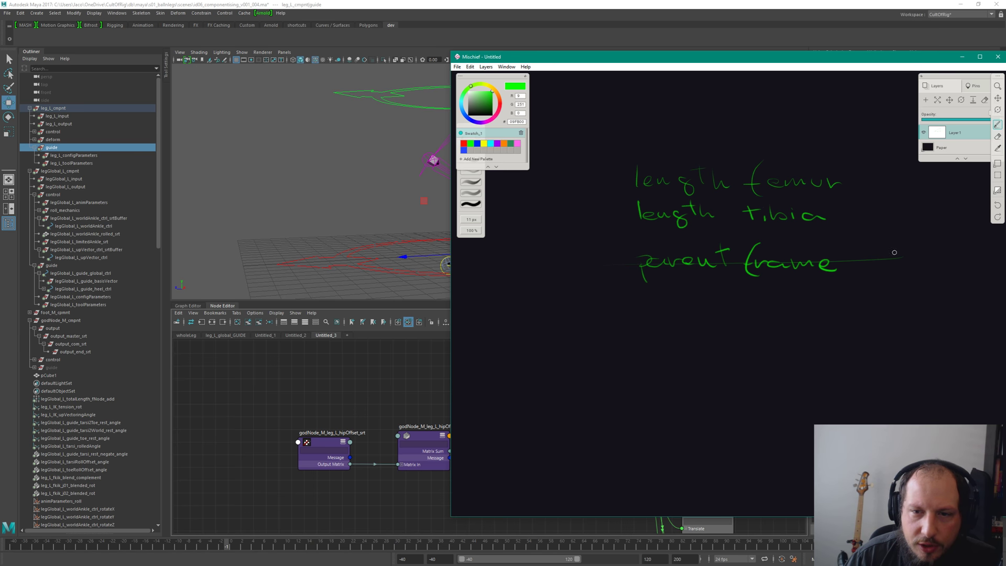
key("ctrl+z")
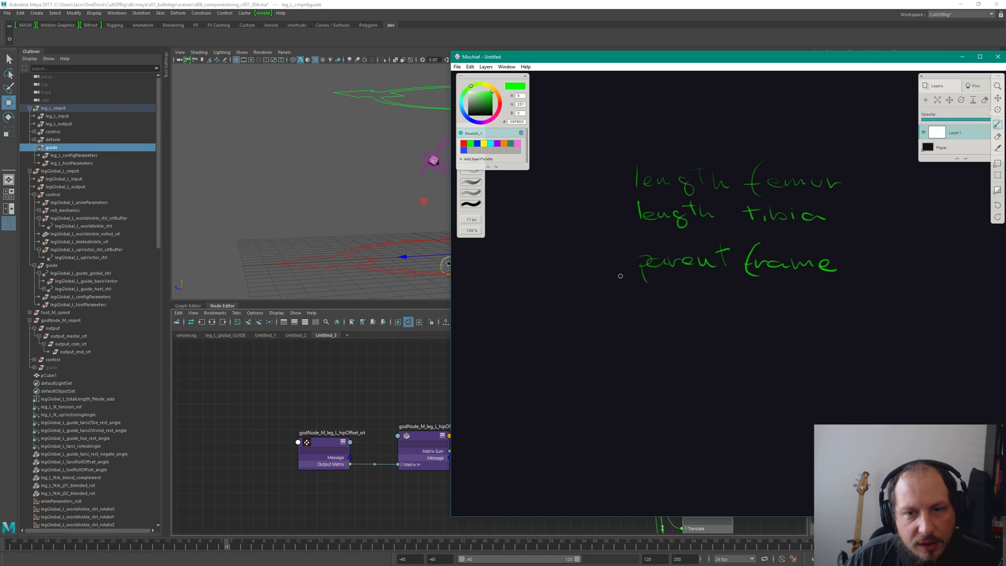
Step: Return to Maya and move the test cube's node in the Untitled_2 graph to the right, away from the leg network
key("alt+Tab")
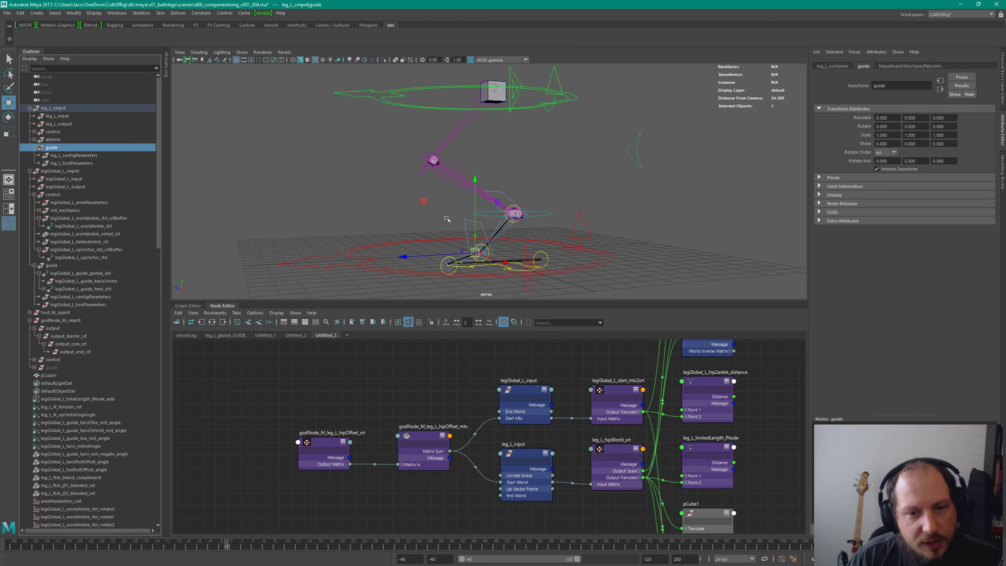
left_click(296, 335)
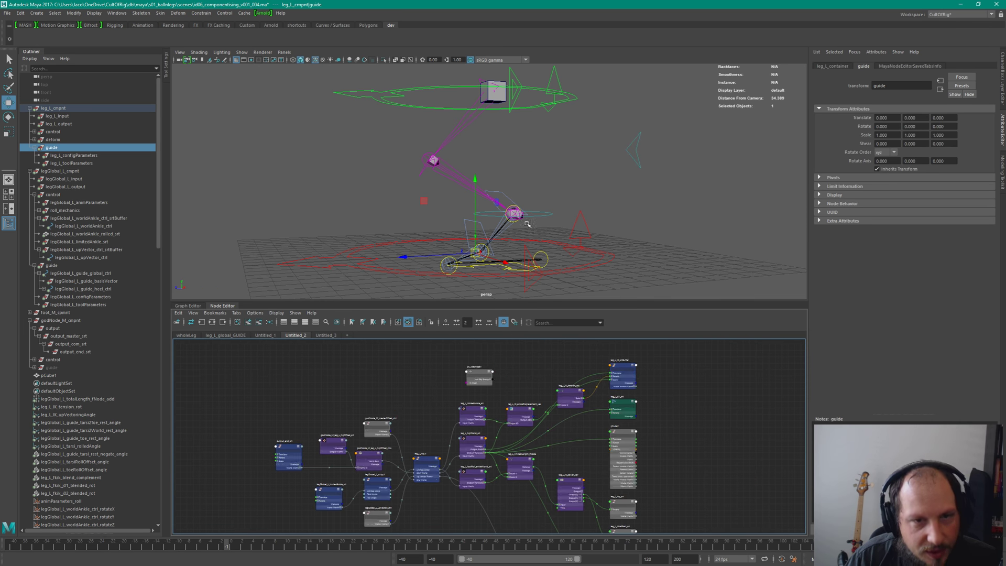
left_click(489, 105)
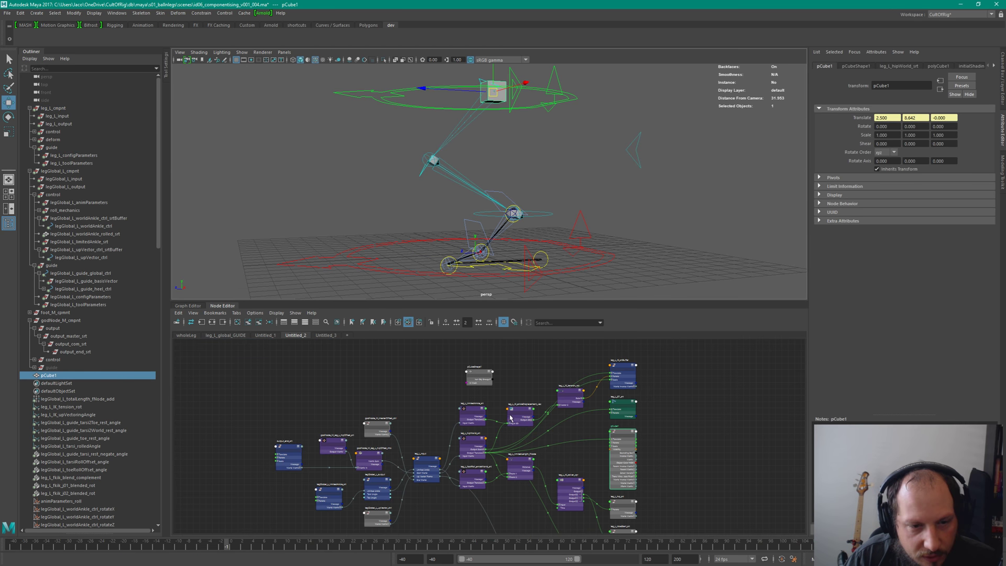
middle_click_drag(542, 455, 576, 430, "alt")
scroll(697, 441, "up", 5)
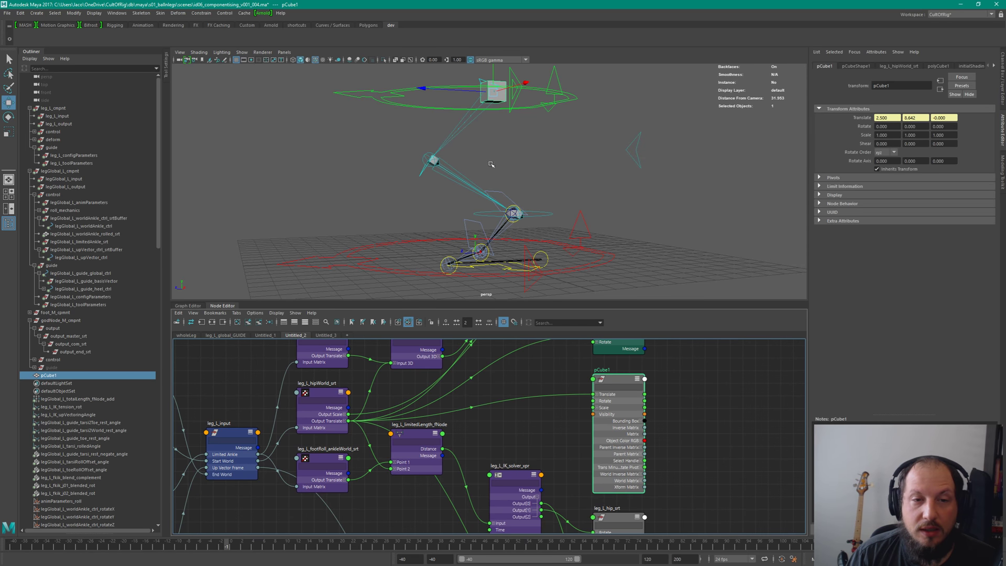
left_click_drag(609, 379, 705, 408)
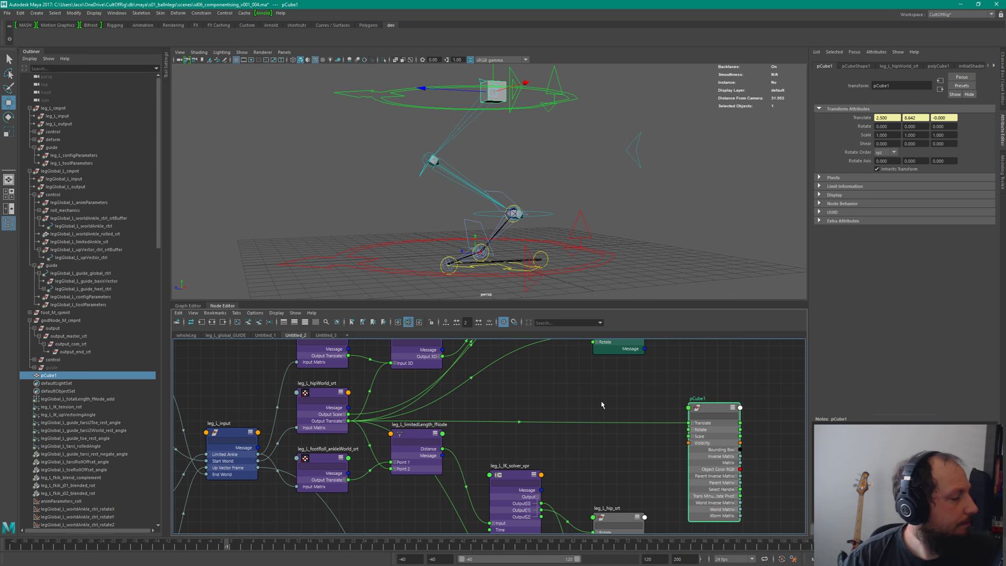
Step: Inspect the leg_L_hipWorld_srt node, the world ankle control and the hip joint leg_L_j01_srt
left_click(321, 394)
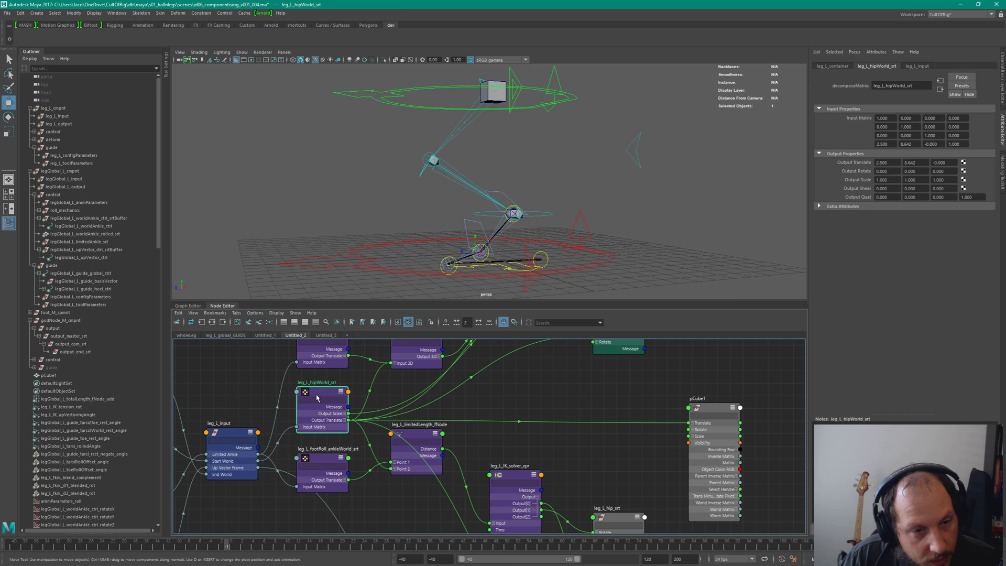
left_click(429, 408)
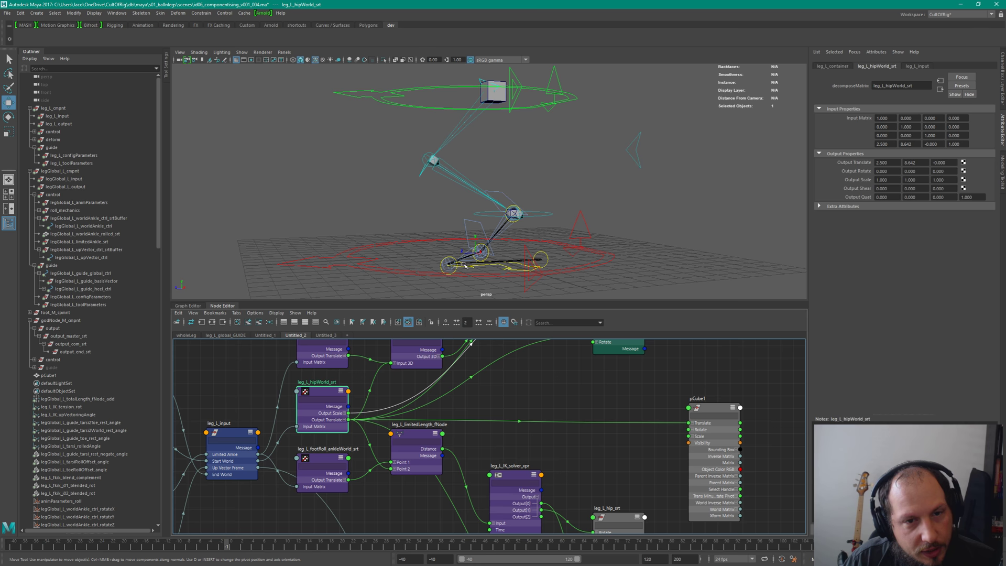
left_click(511, 221)
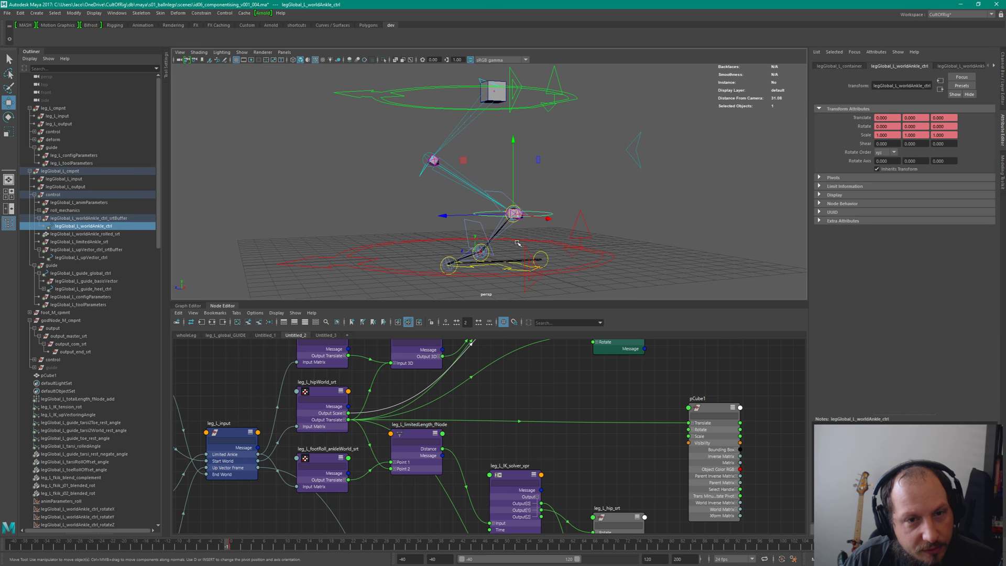
left_click(497, 86)
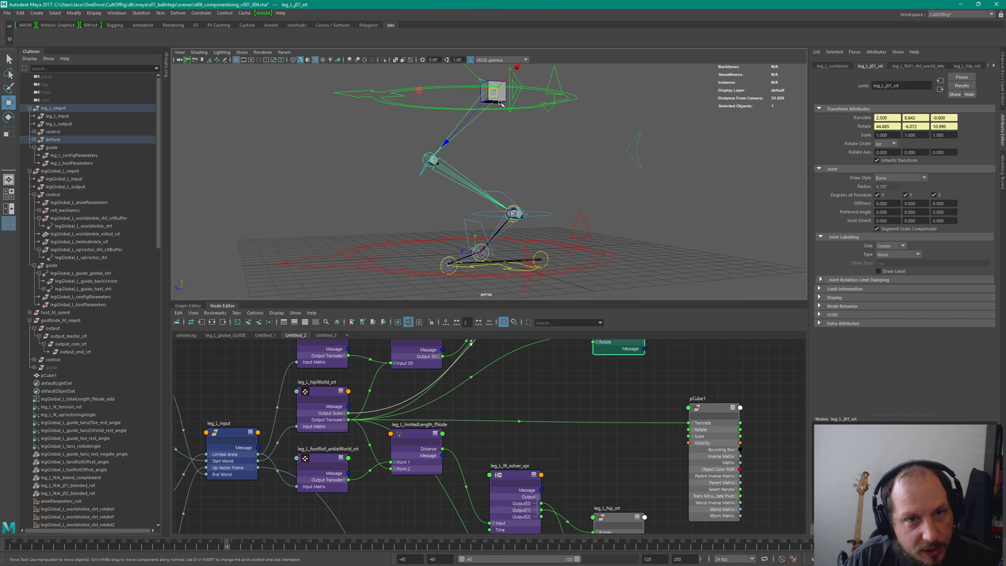
left_click(568, 192)
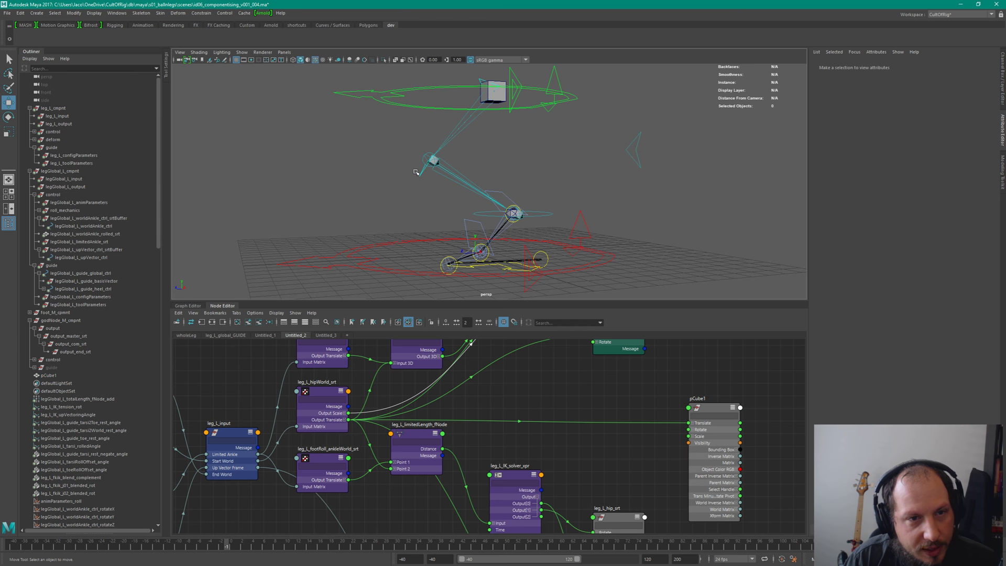
Step: Inspect the knee control leg_L_fk02_ctrl and the heel guide legGlobal_L_guide_heel_ctrl from different angles
left_click(412, 150)
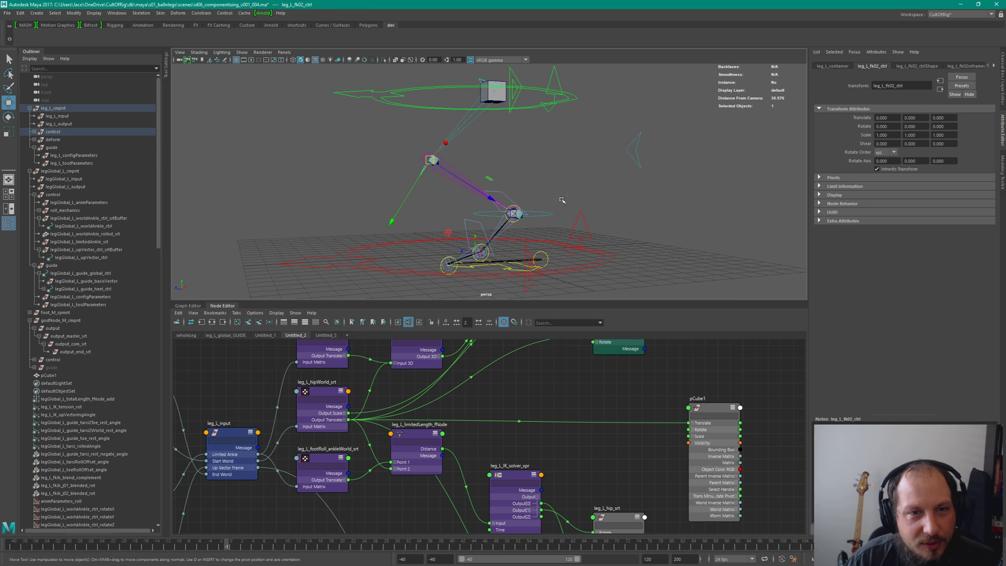
left_click_drag(560, 199, 566, 157, "alt")
left_click(663, 214)
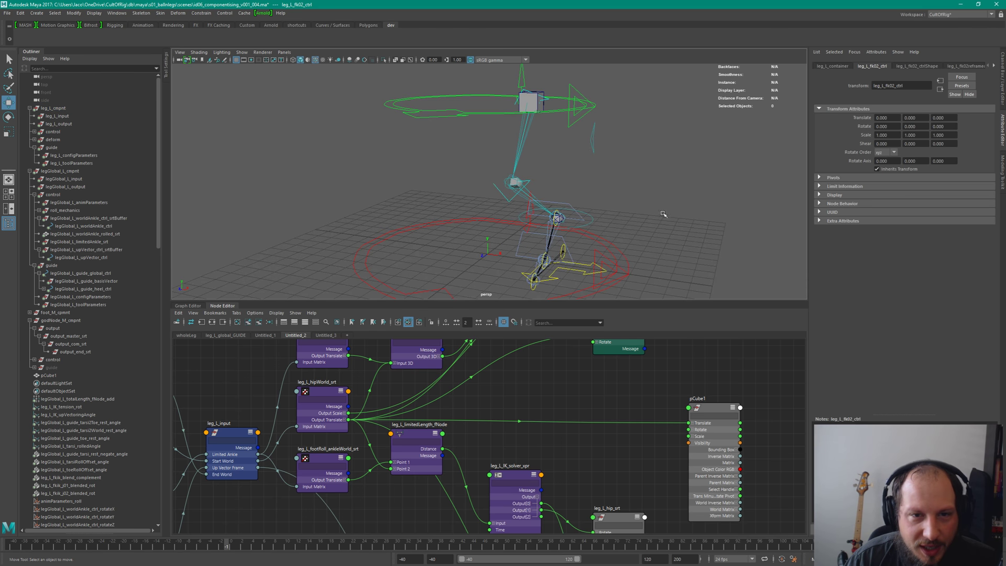
left_click(562, 250)
left_click_drag(550, 100, 510, 247, "alt")
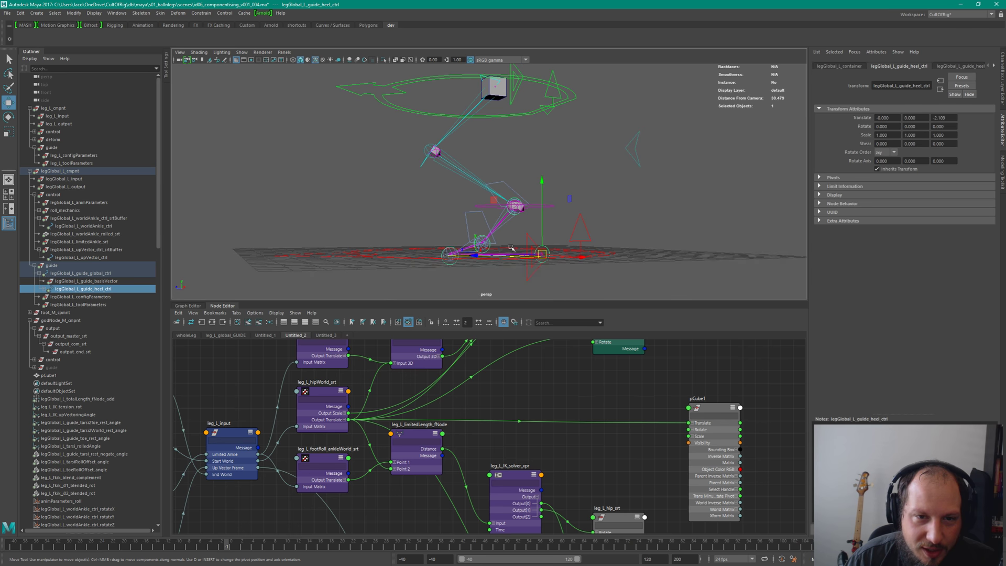
Step: Inspect the hip joint leg_L_j01_srt and the ground-level godNode_M_master_ctrl, and clear the selection
left_click(497, 84)
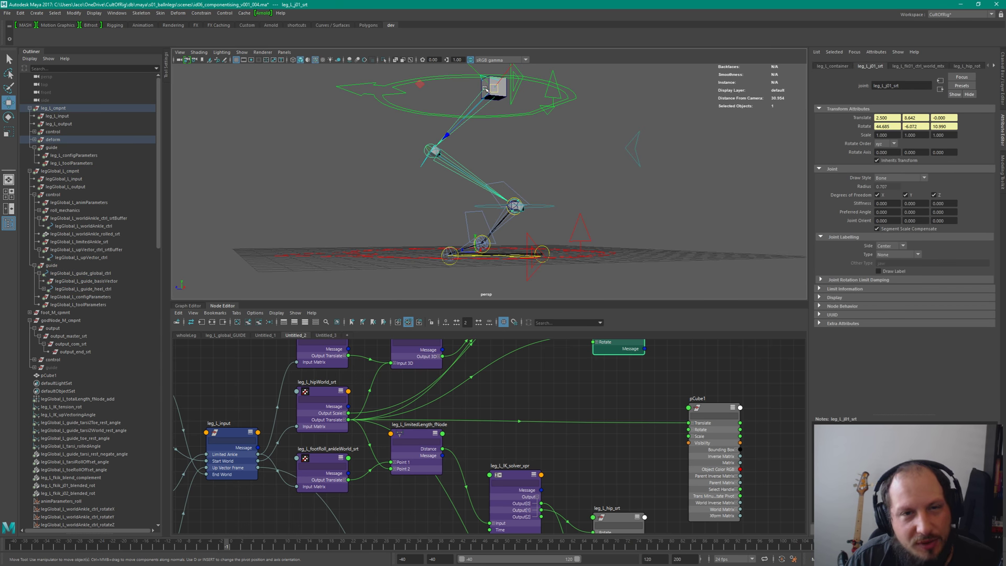
left_click(554, 257)
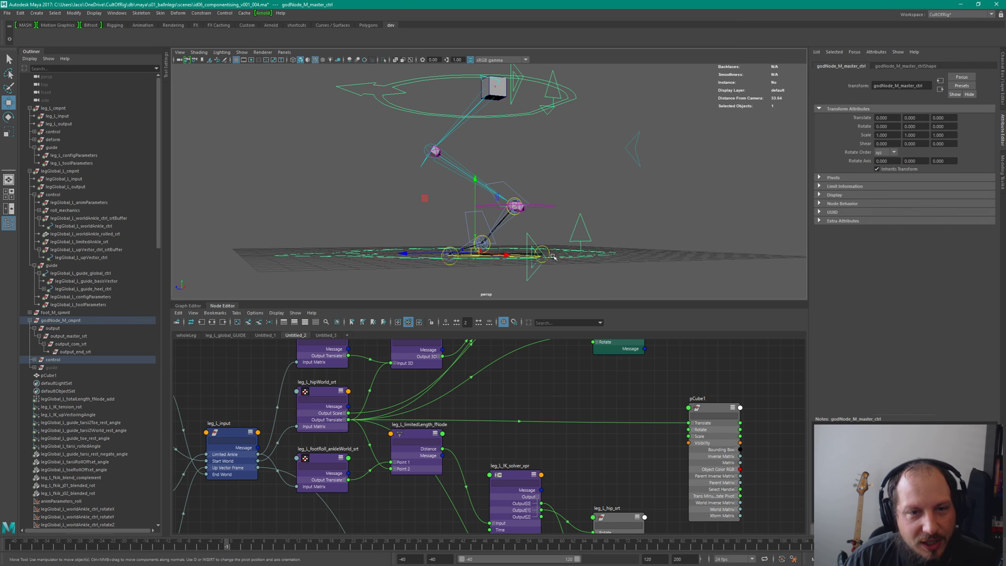
left_click(539, 297)
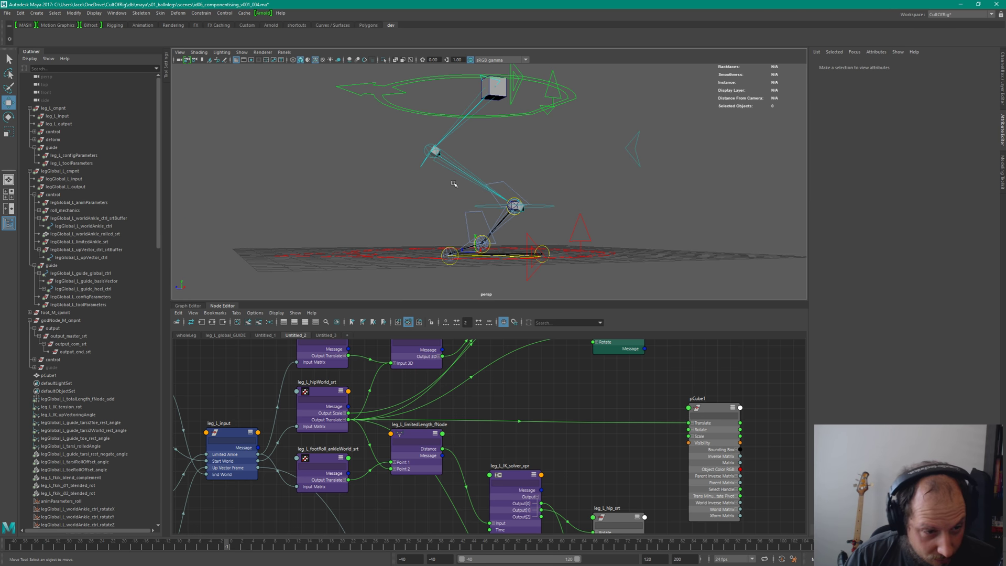
Step: Examine the leg_L_input node's full attribute list in the Untitled_2 graph and return it to showing connected attributes only
middle_click_drag(251, 409, 355, 412, "alt")
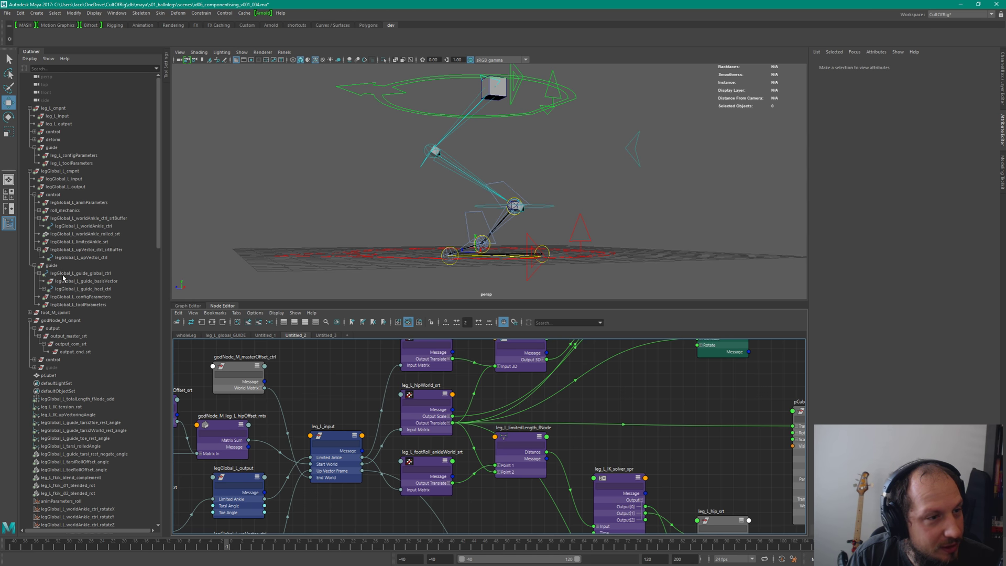
left_click(68, 179)
left_click(335, 446)
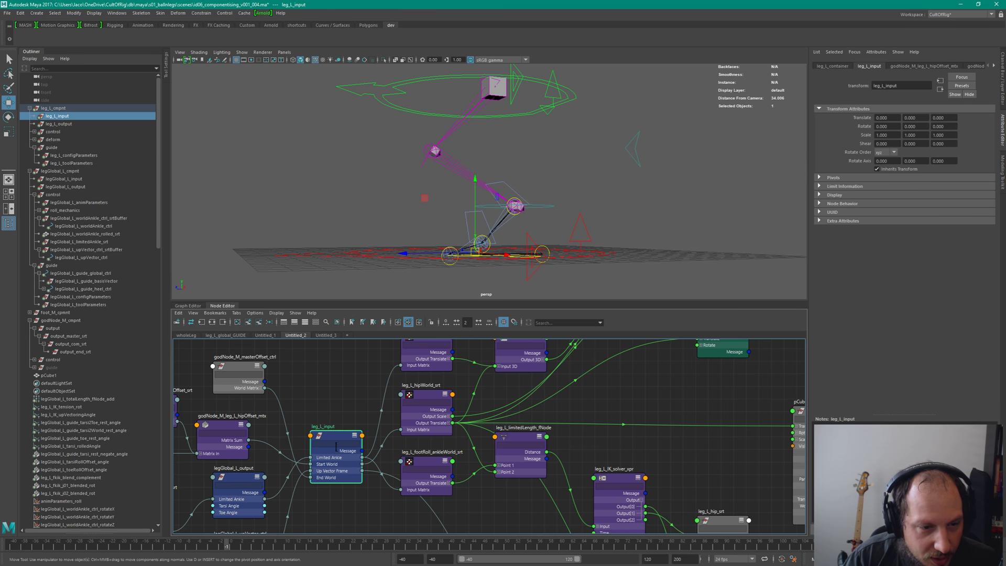
left_click(354, 435)
scroll(419, 471, "up", 3)
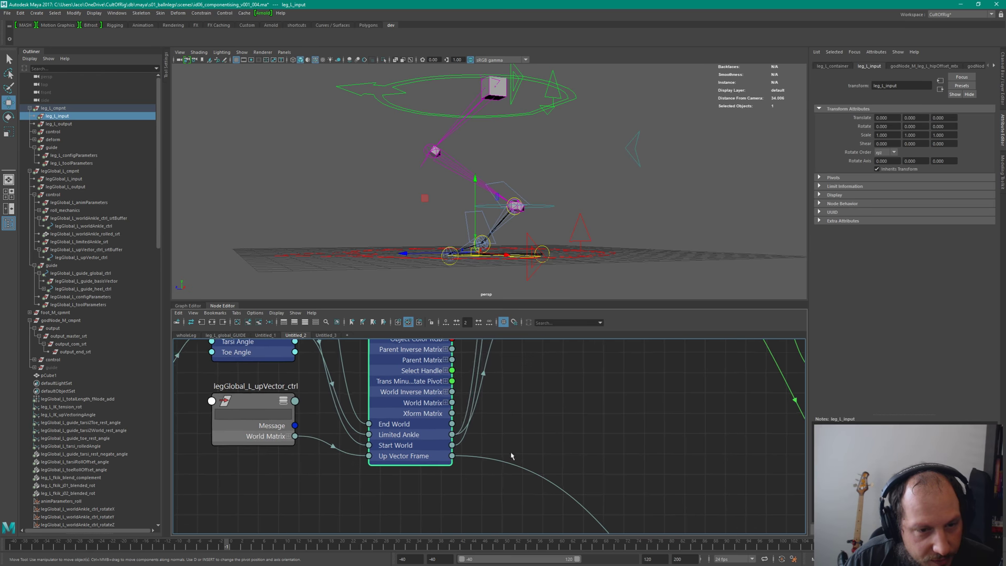
middle_click_drag(511, 361, 529, 500)
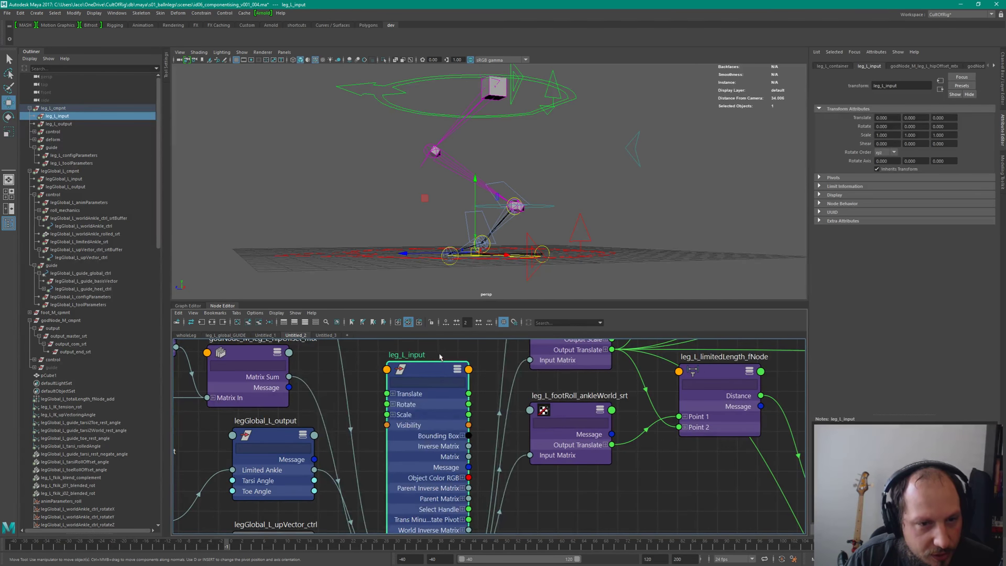
key("1")
key("2")
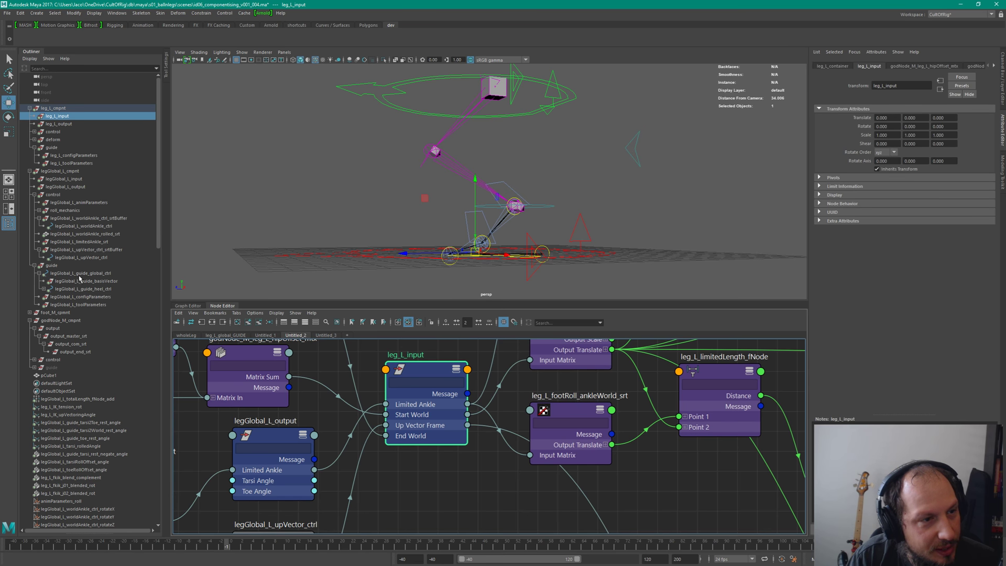
Step: Add legGlobal_L_input to the Untitled_2 graph, place it below leg_L_input and show only its connected attributes
left_click(63, 179)
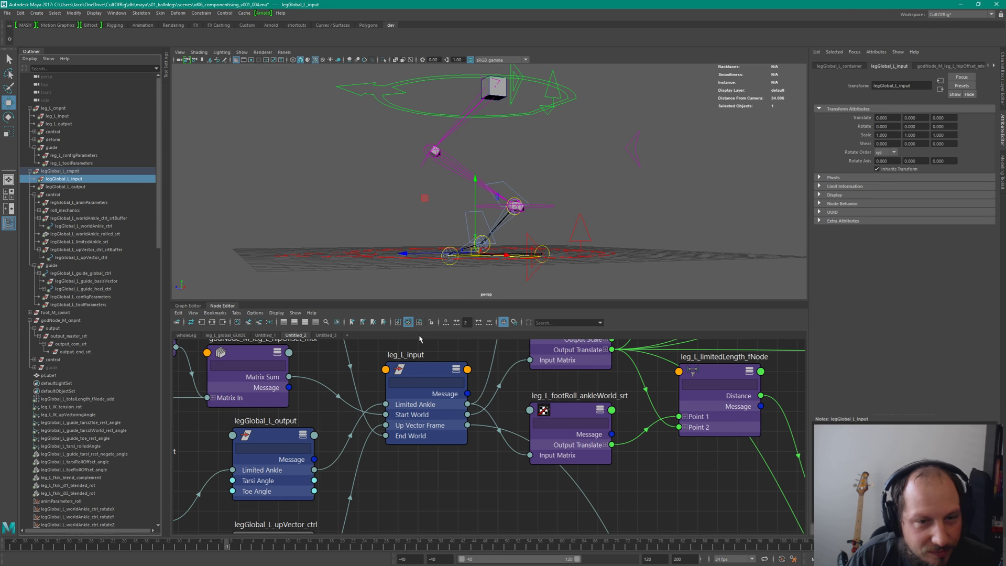
scroll(540, 412, "down", 6)
middle_click_drag(539, 412, 451, 391, "alt")
scroll(487, 419, "up", 8)
middle_click_drag(496, 444, 485, 228, "alt")
middle_click_drag(451, 388, 497, 463, "alt")
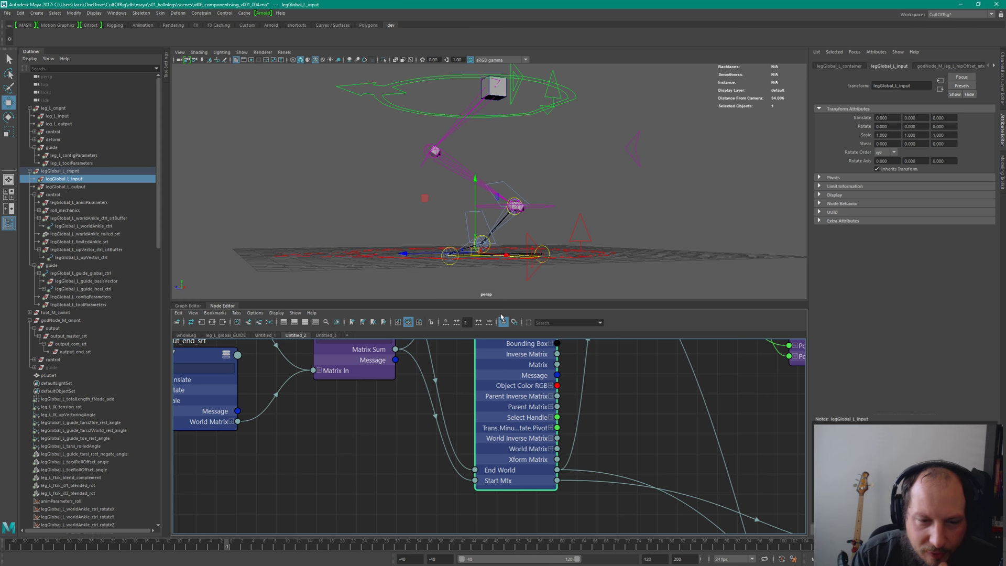
key("f")
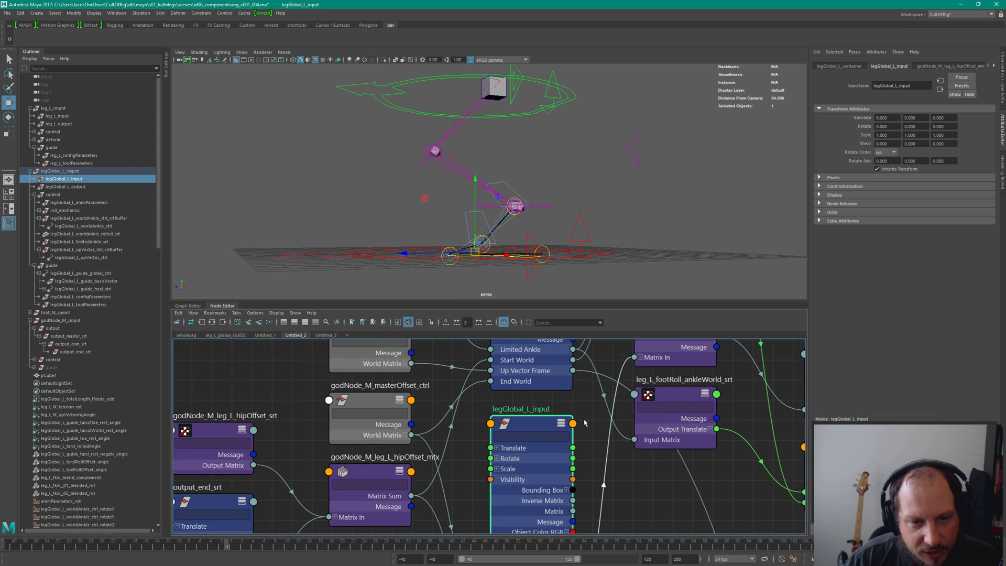
scroll(584, 419, "down", 4)
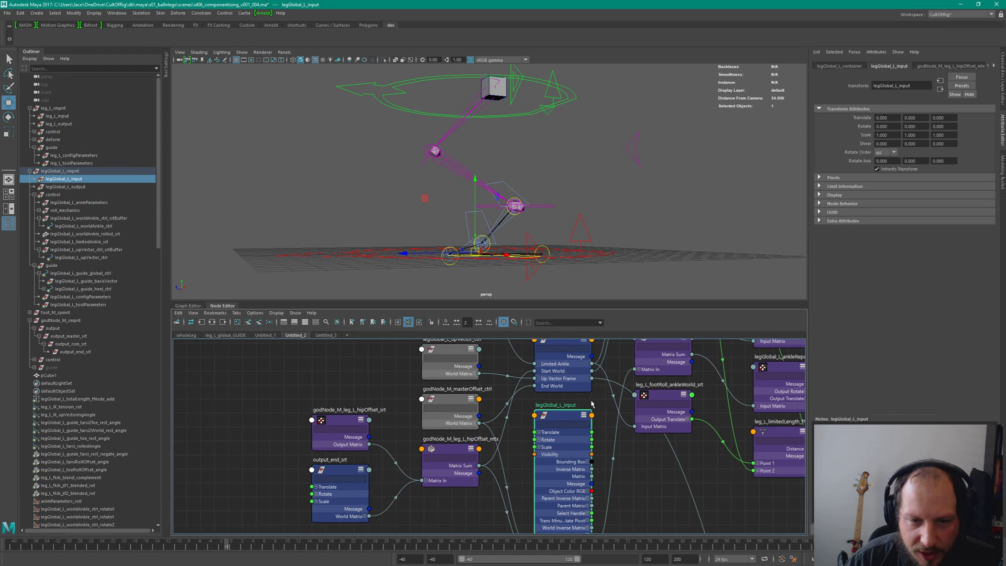
key("2")
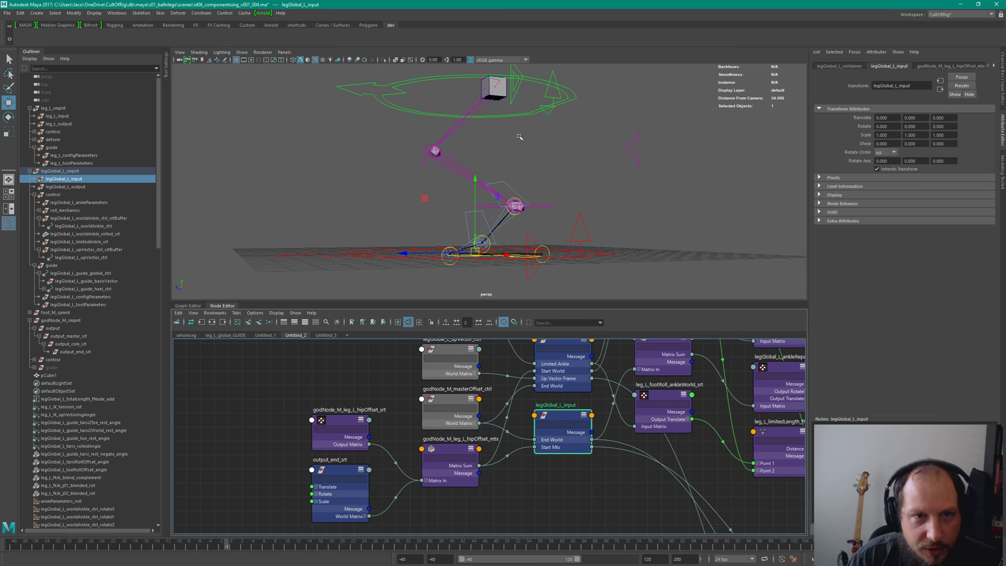
Step: Inspect the god node's master, masterOffset and end controls around the leg and clear the selection
left_click_drag(502, 179, 527, 193, "alt")
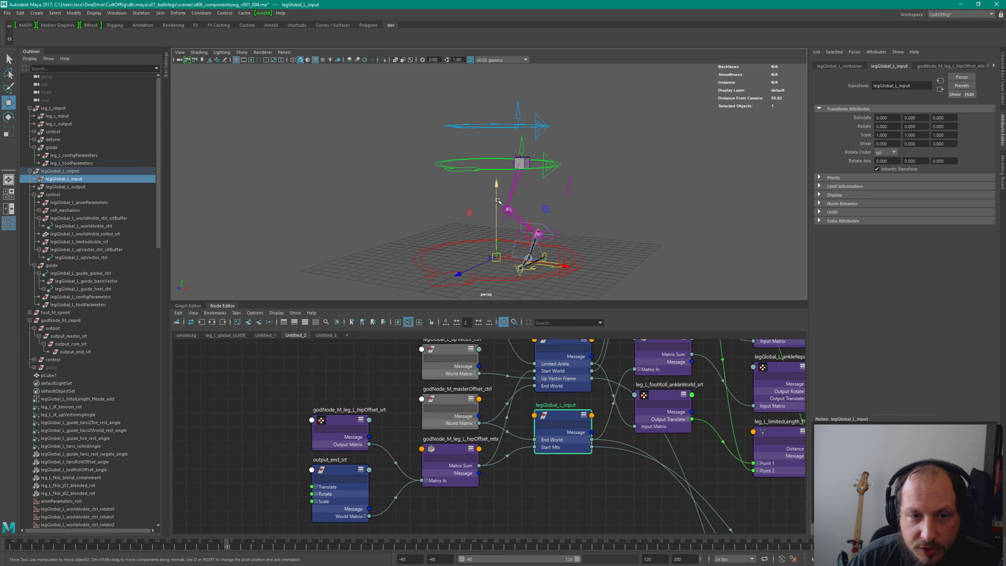
left_click_drag(490, 281, 602, 224, "alt")
left_click(481, 283)
left_click_drag(481, 282, 476, 271)
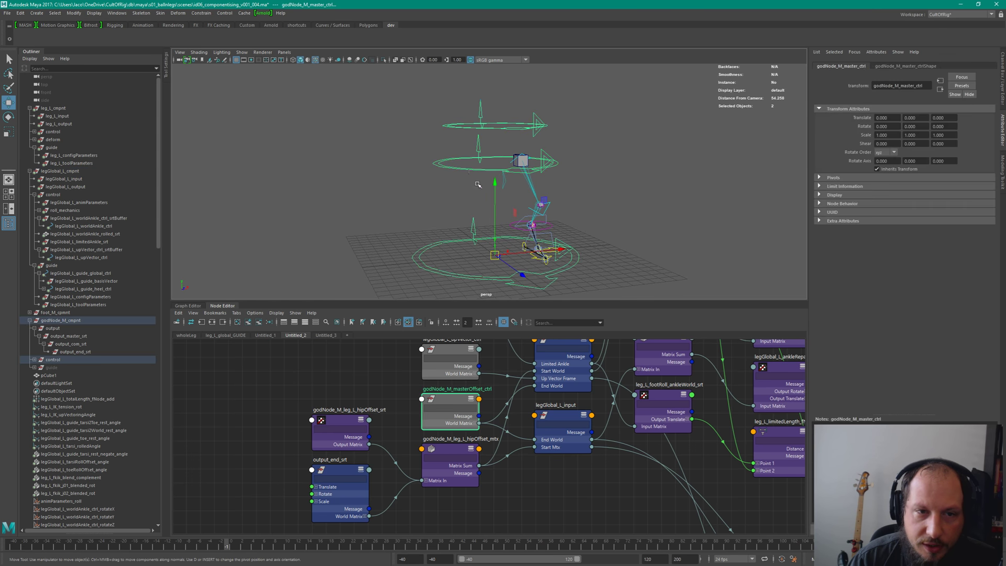
left_click_drag(477, 184, 469, 165)
mouse_move(515, 113)
left_mouse_down()
mouse_move(537, 139)
mouse_move(531, 154)
mouse_move(508, 113)
left_mouse_up()
key("ctrl+z")
left_click(533, 138)
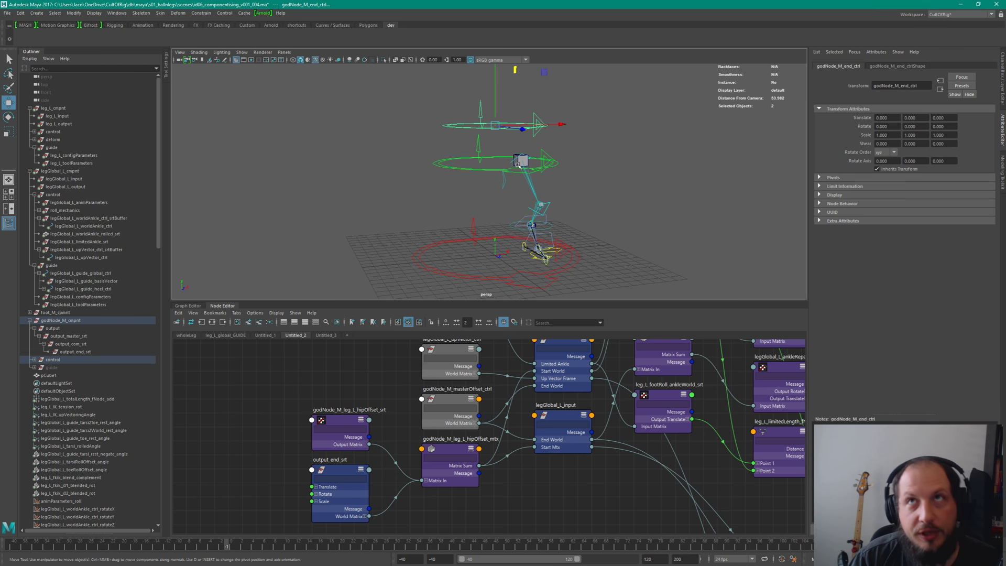
left_click(609, 164)
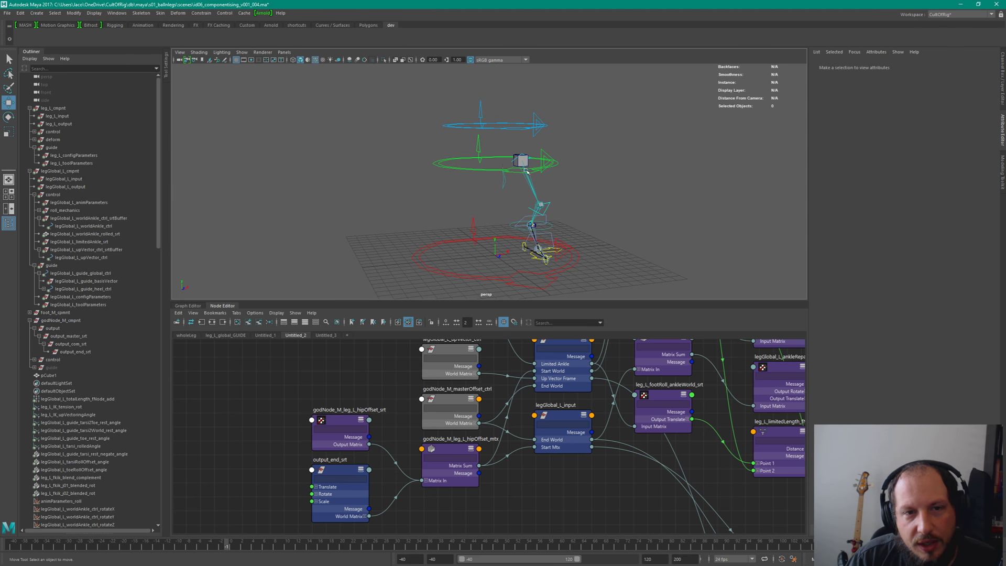
Step: Compare the hip joint leg_L_j01_srt with godNode_M_end_ctrl from different angles and clear the selection
left_click_drag(526, 171, 501, 179, "alt")
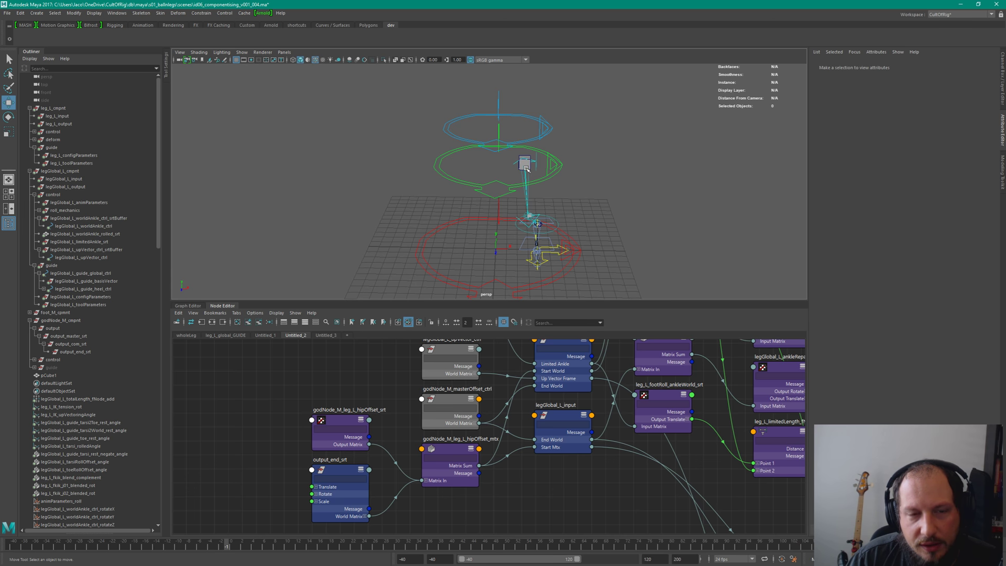
left_click(523, 172)
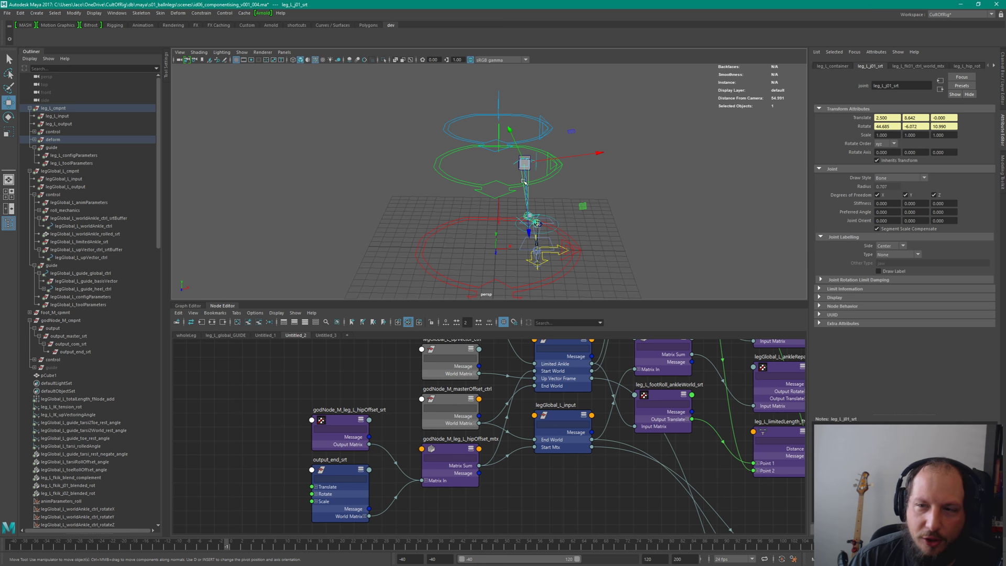
left_click_drag(574, 117, 581, 126, "alt")
left_click(580, 123)
left_click(548, 126)
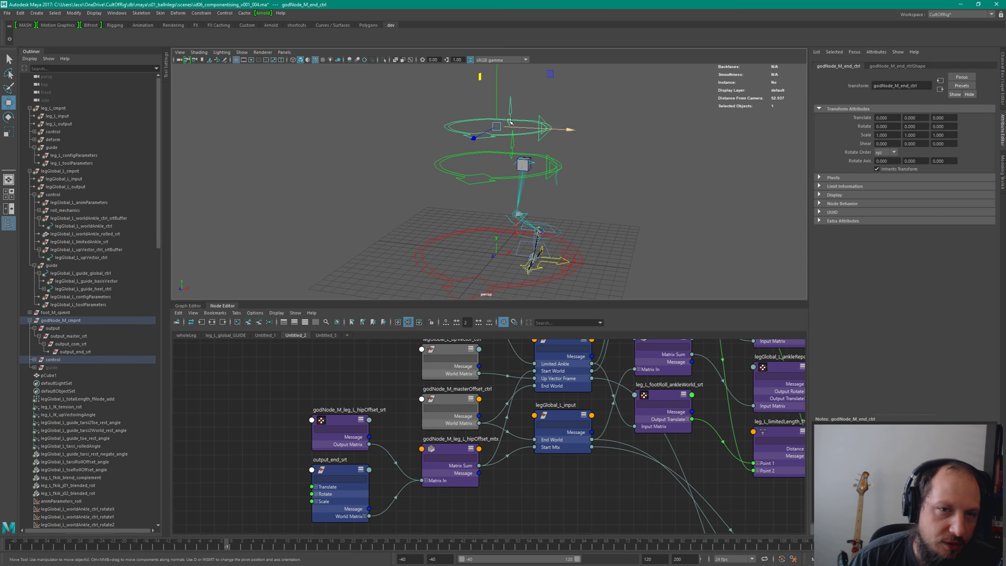
left_click(585, 176)
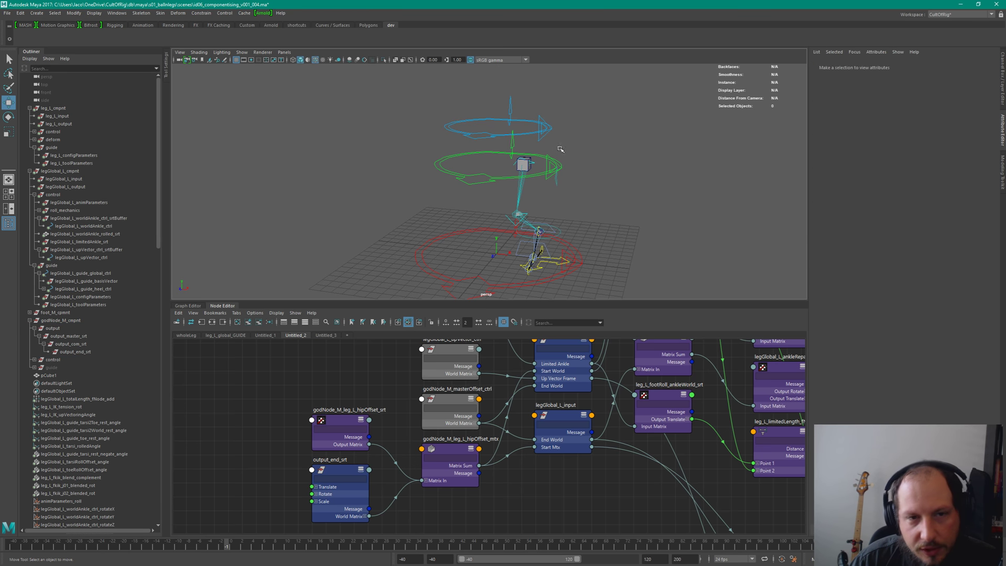
left_click(529, 208)
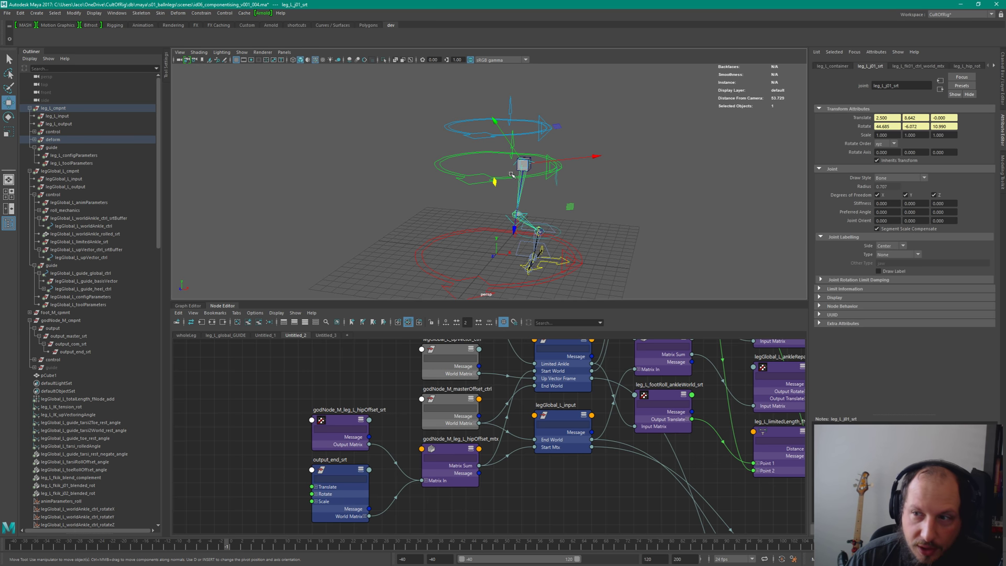
left_click(483, 186)
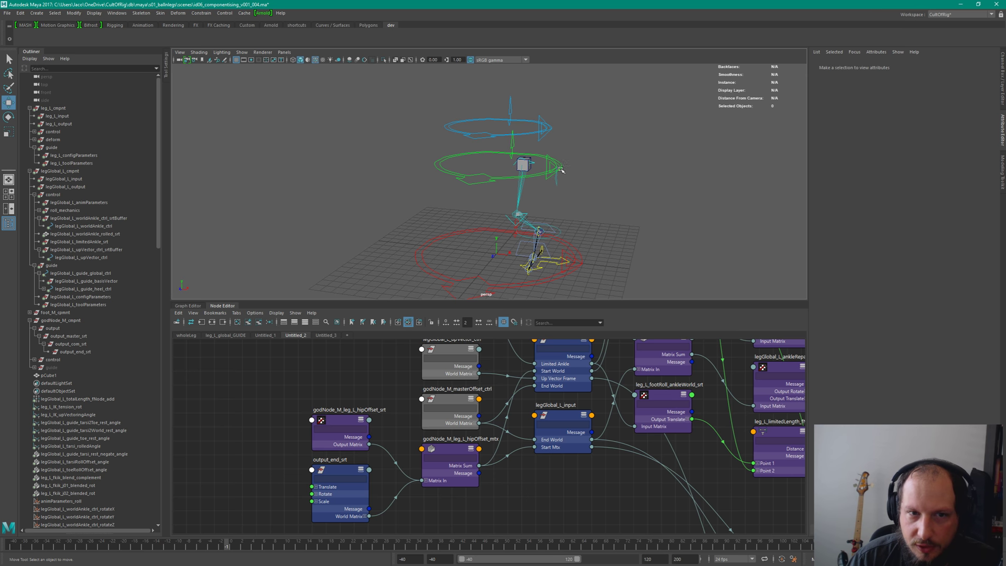
Step: Check godNode_M_master_ctrl, the leg's up-vector control legGlobal_L_upVector_ctrl and the uppermost godNode_M_end_ctrl by selecting each
left_click(433, 284)
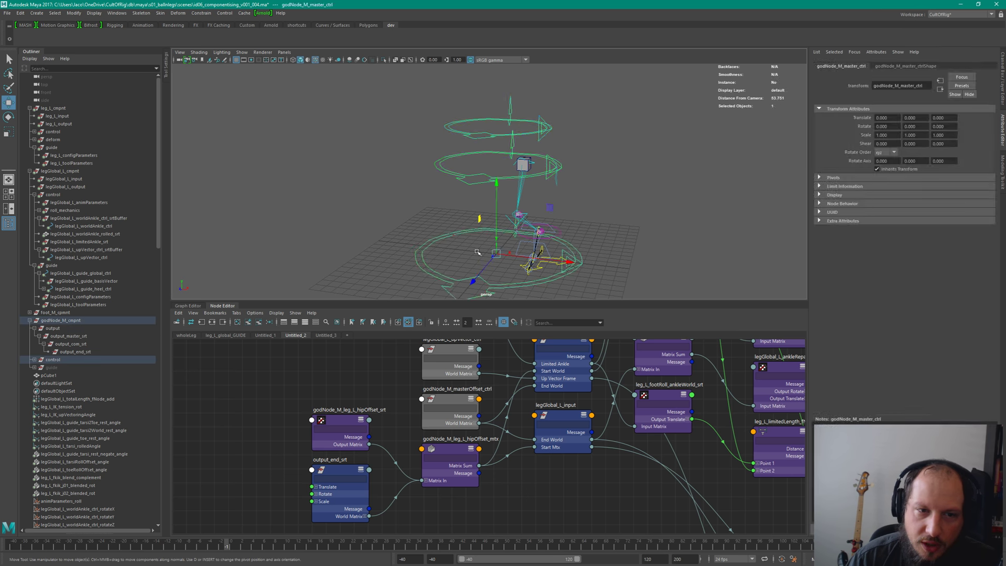
left_click_drag(545, 111, 563, 178)
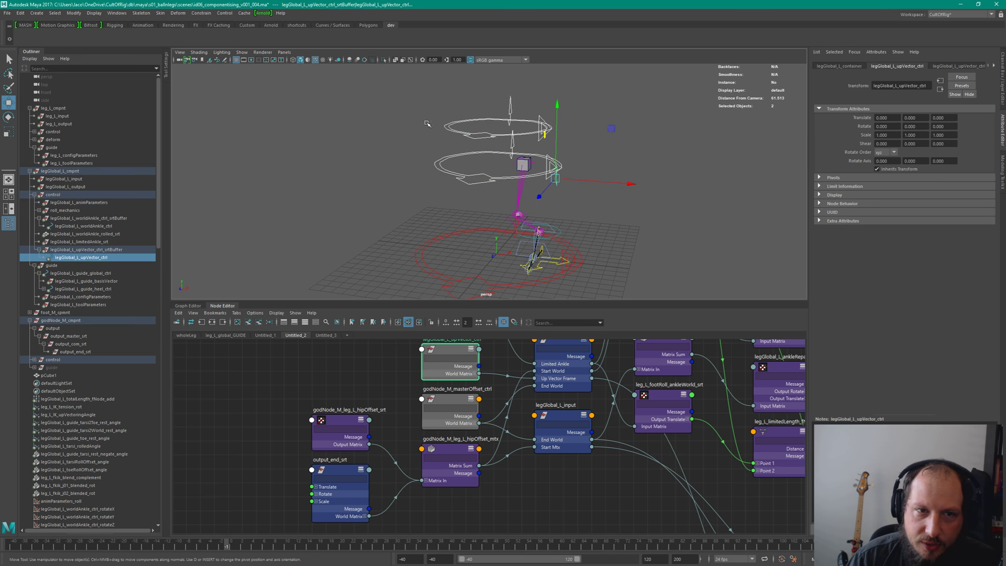
left_click_drag(427, 123, 519, 97)
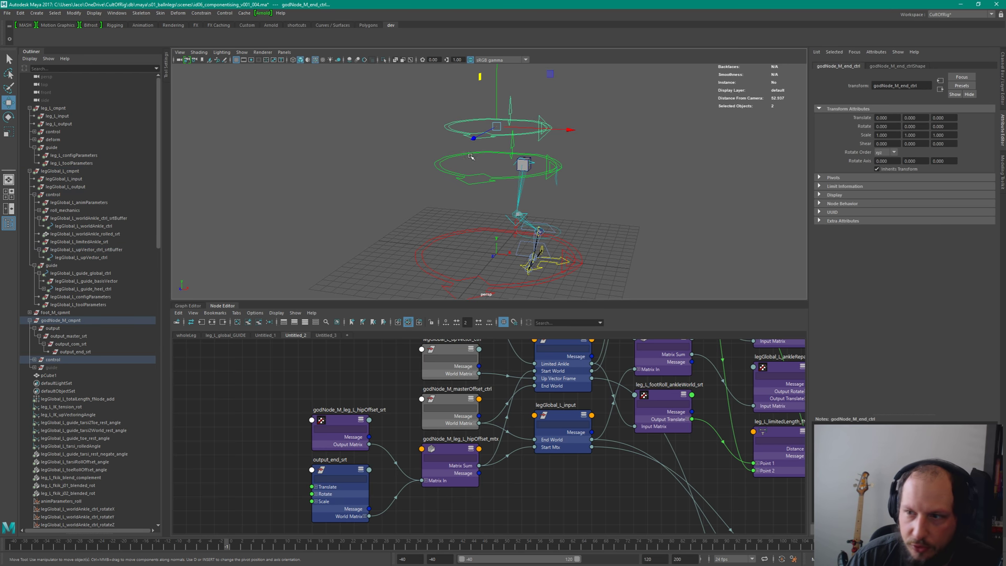
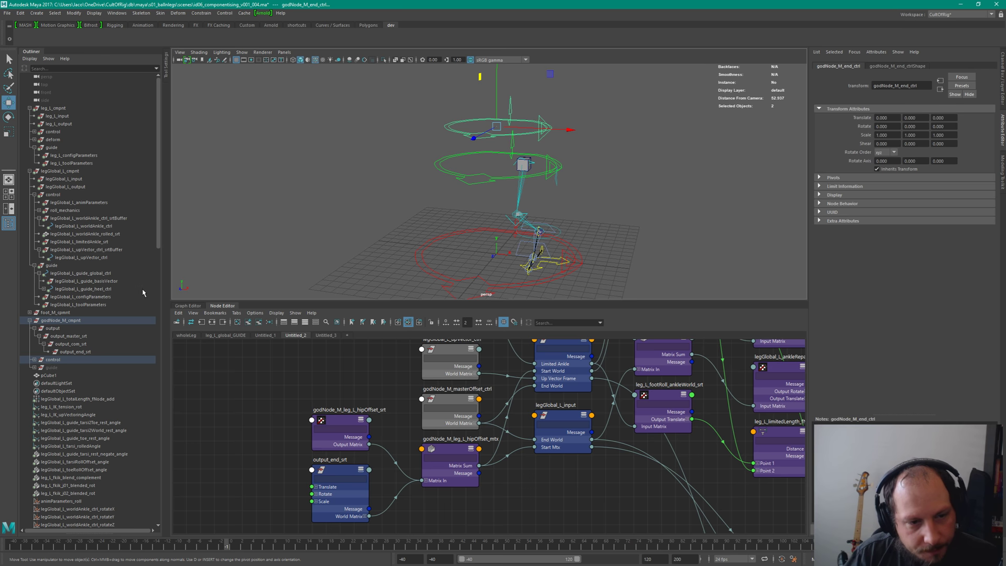
Step: Examine the leg's diagnostic joints and the god node and foot controls in the viewport by selecting them in turn
key("a")
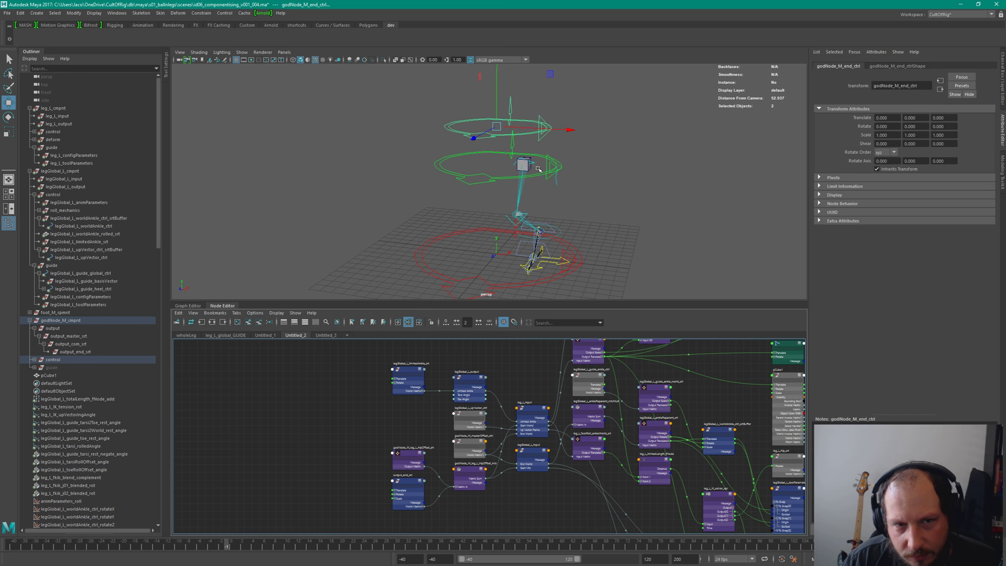
left_click(516, 163)
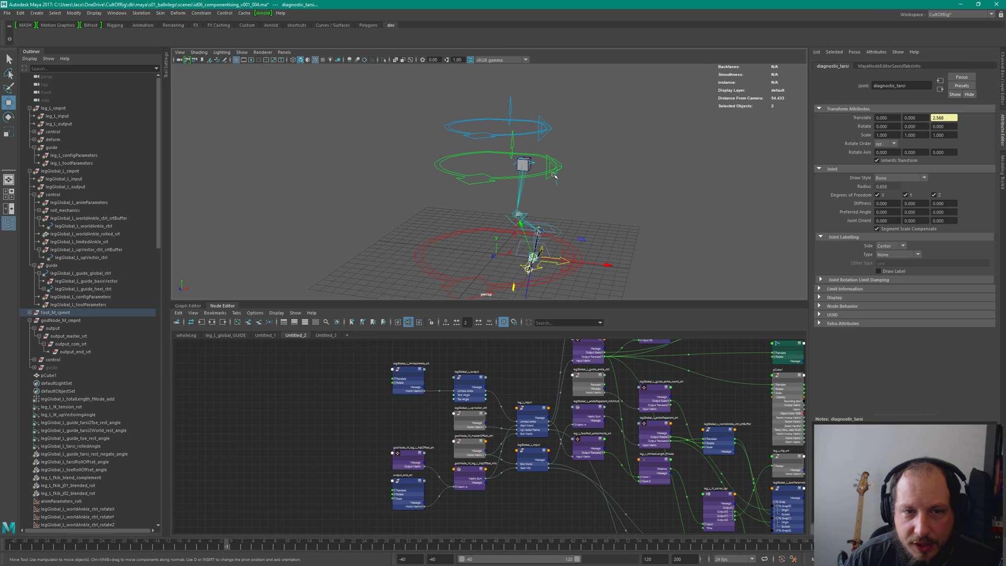
left_click(520, 191)
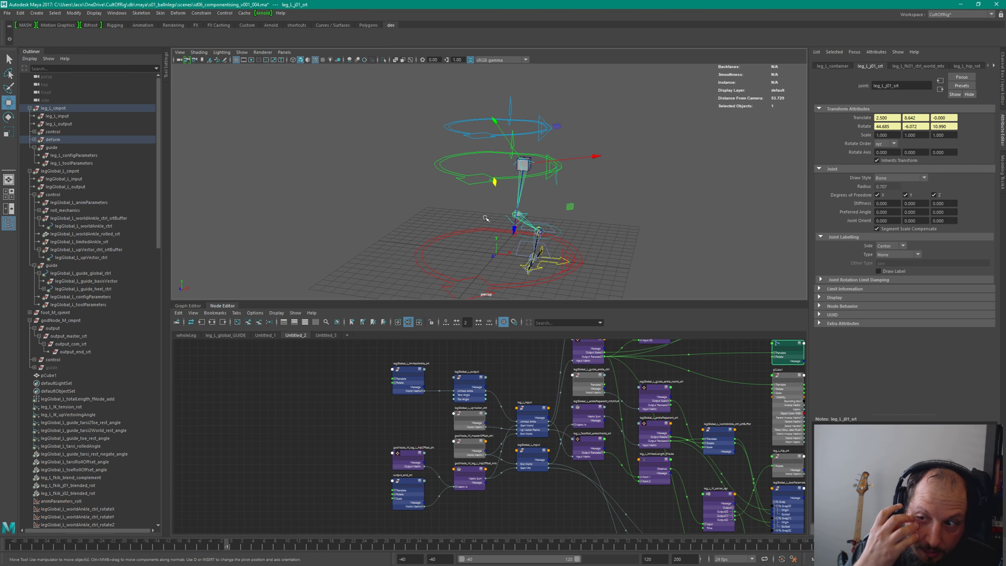
left_click_drag(418, 239, 485, 269)
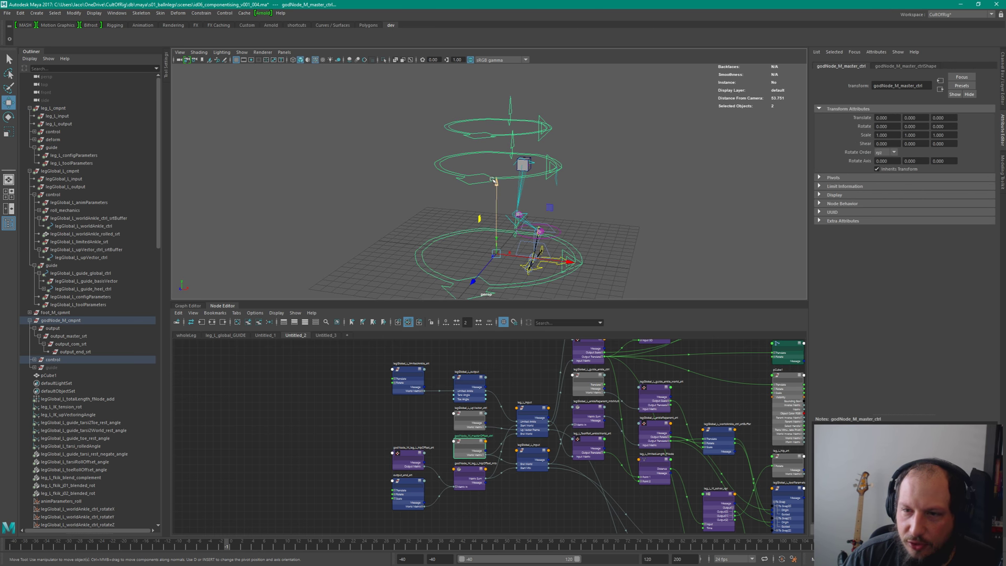
left_click(536, 164)
left_click_drag(560, 233, 548, 265)
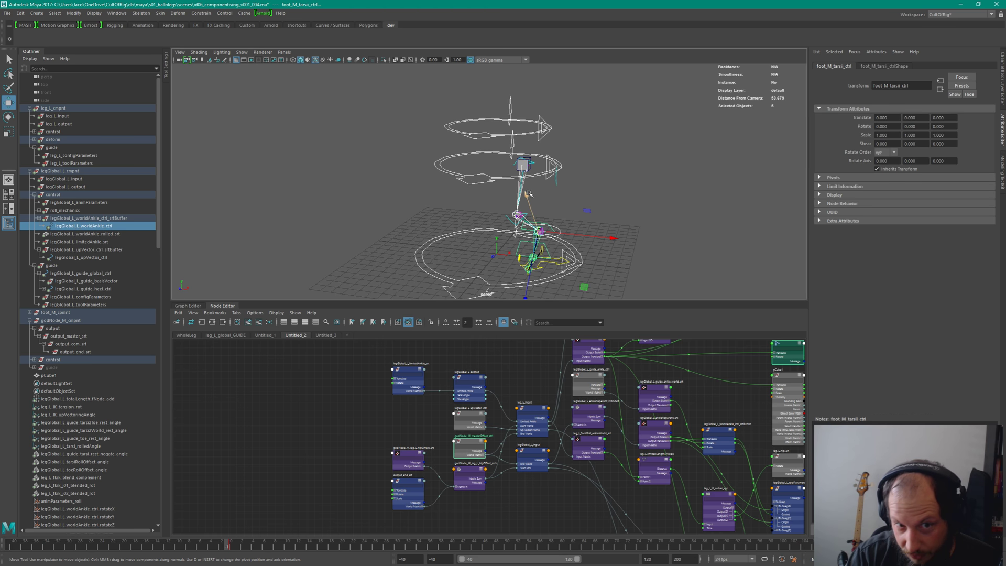
left_click(634, 187)
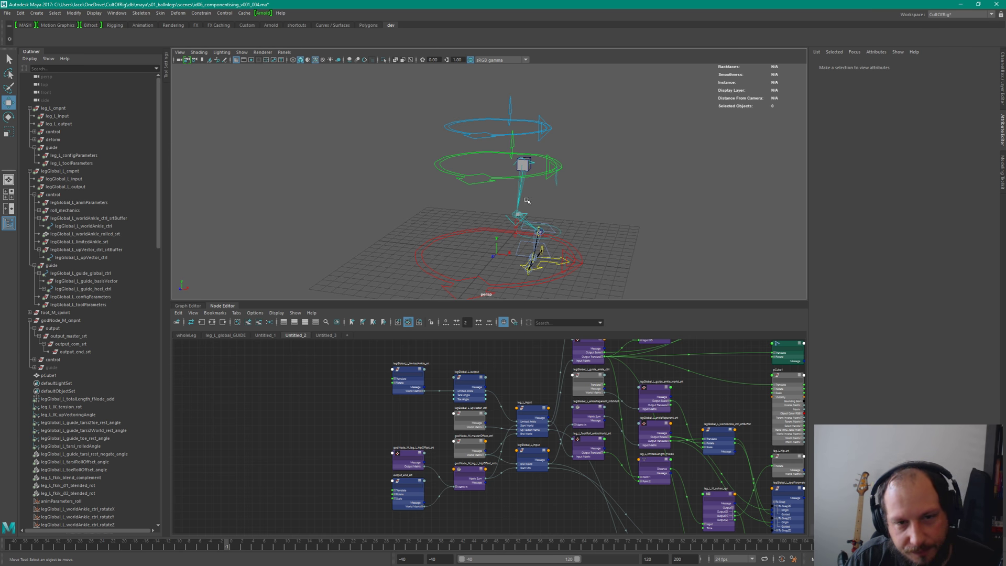
left_click(538, 232)
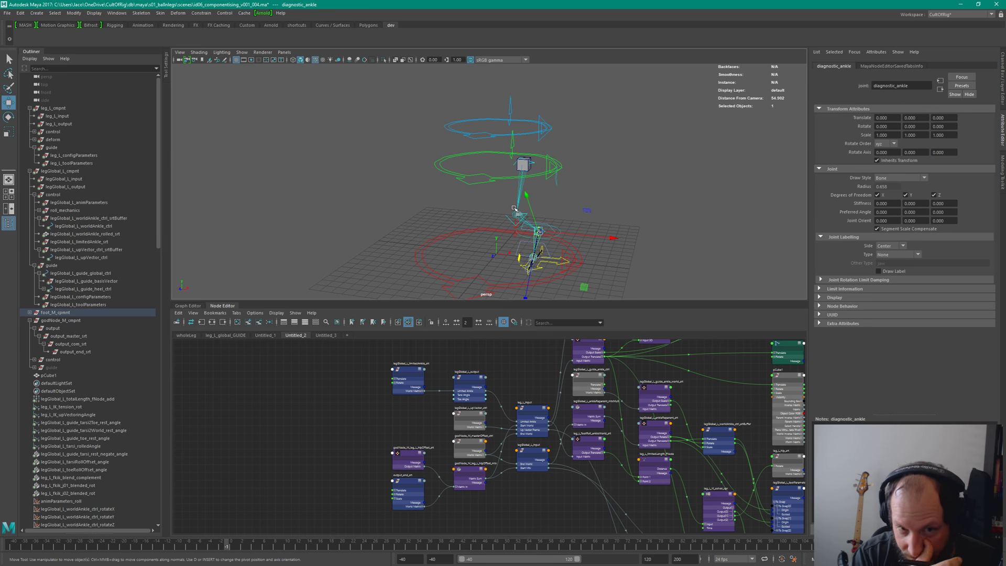
left_click(636, 211)
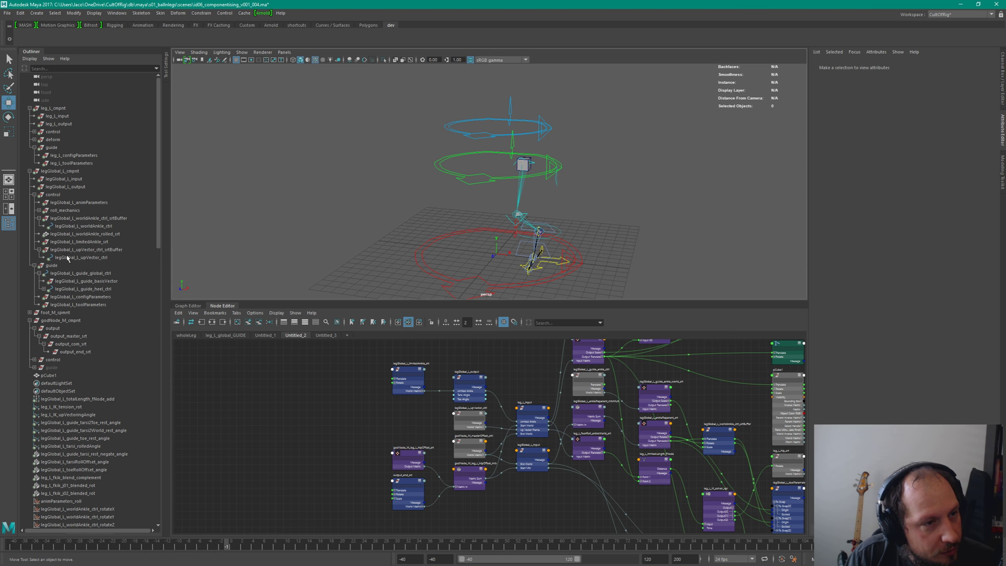
Step: Inspect legGlobal_L_animParameters, the roll_mechanics children, legGlobal_L_configParameters and legGlobal_L_toolParameters, and find the config parameters in the node graph
left_click(78, 202)
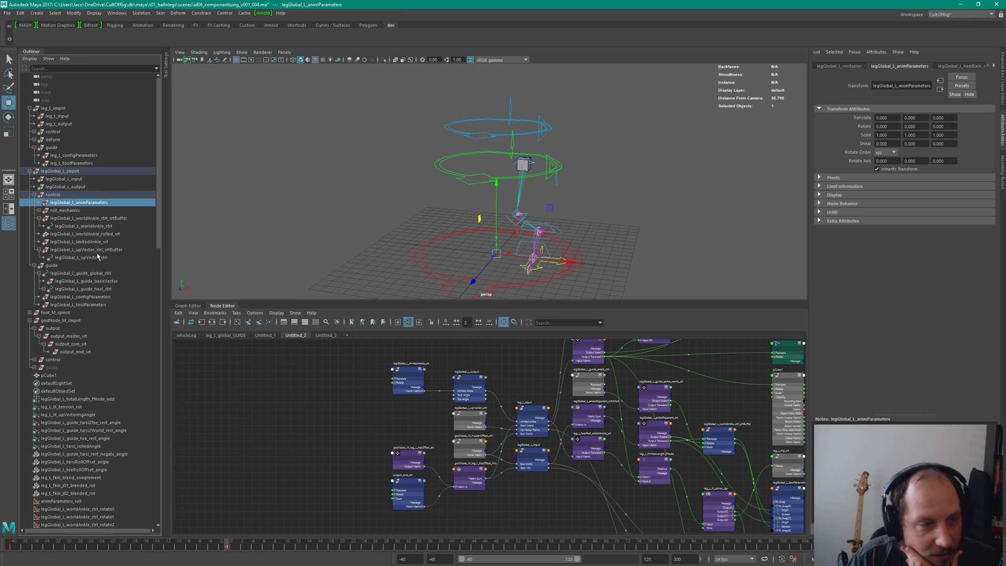
left_click(39, 210)
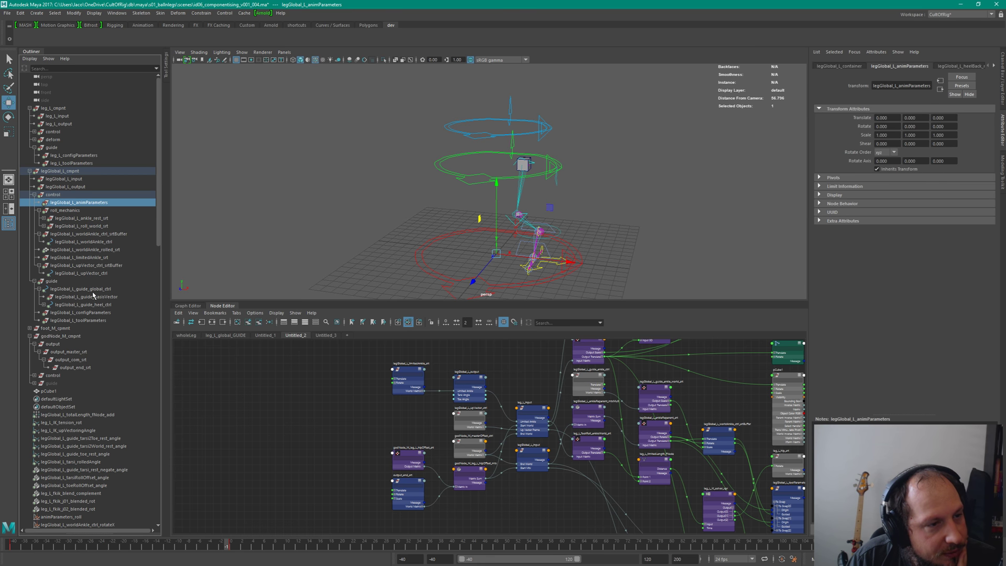
left_click(80, 312)
key("f")
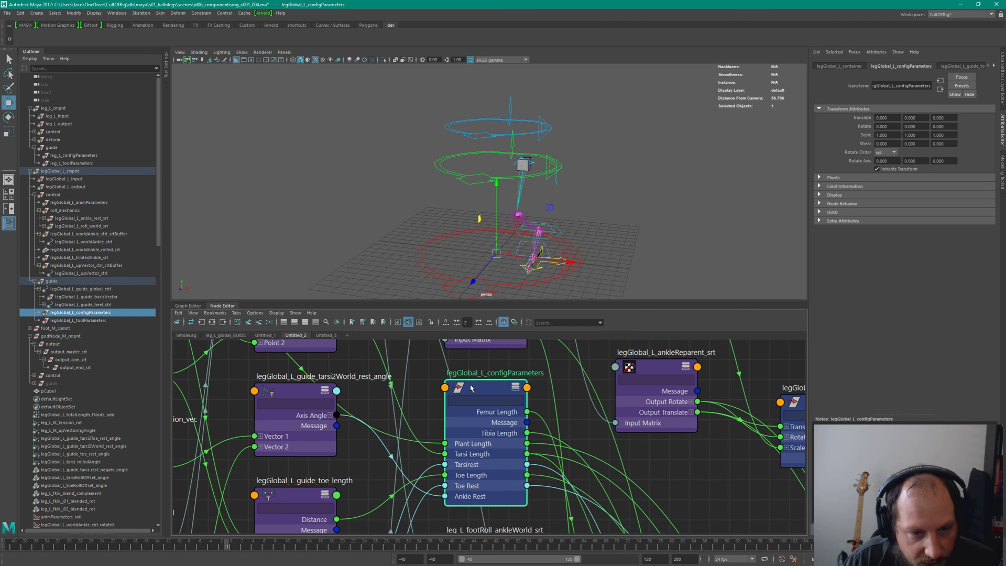
left_click_drag(471, 388, 479, 376)
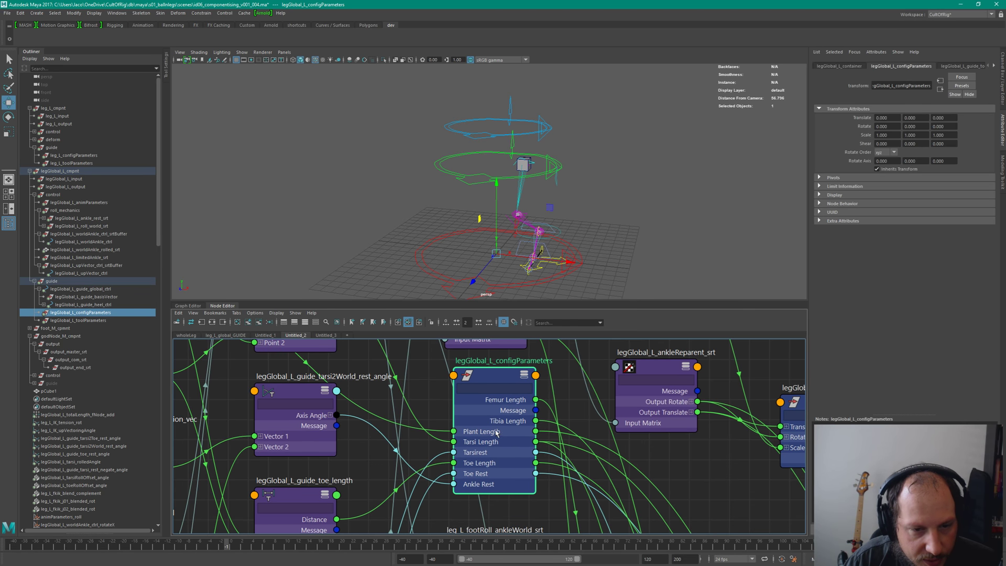
middle_click_drag(496, 432, 509, 455)
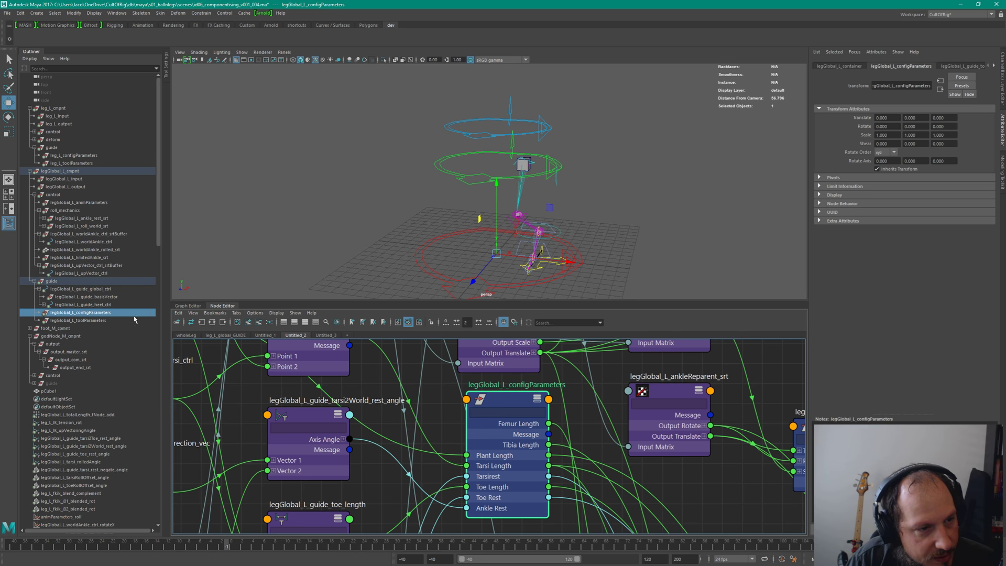
left_click(88, 320)
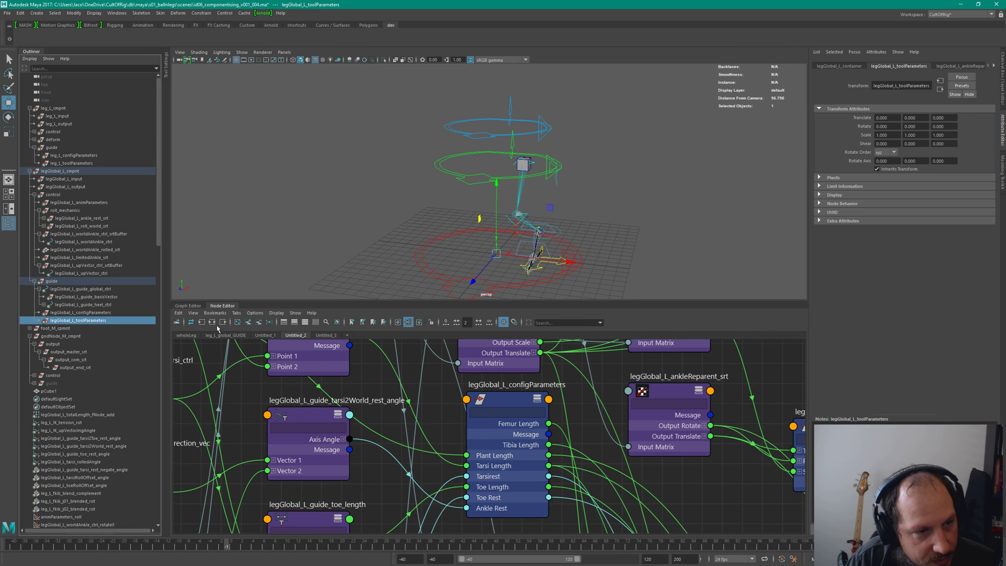
middle_click_drag(528, 415, 565, 400)
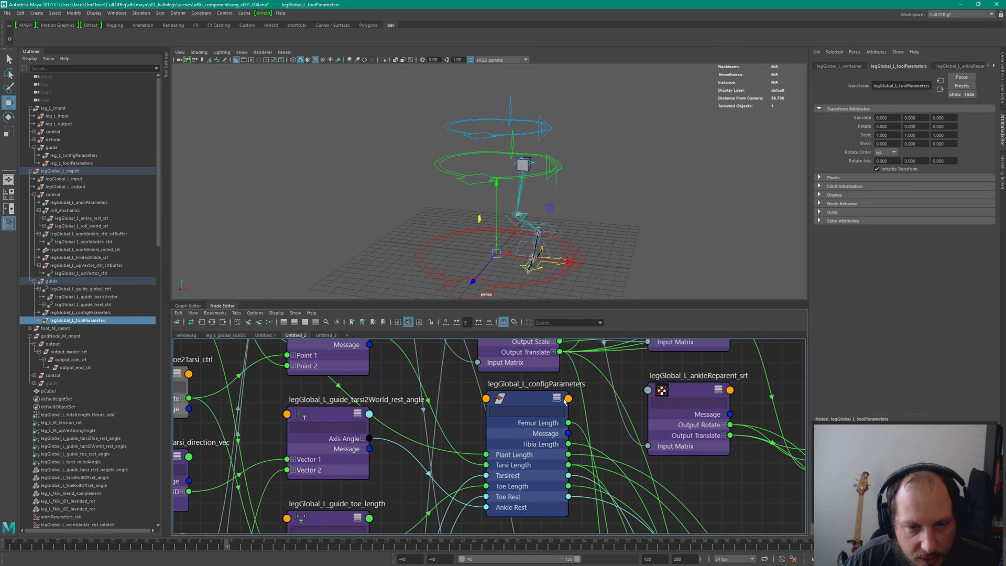
Step: Clear the node graph, graph the input and output connections of legGlobal_L_configParameters, and show its extra attributes
left_click(528, 400)
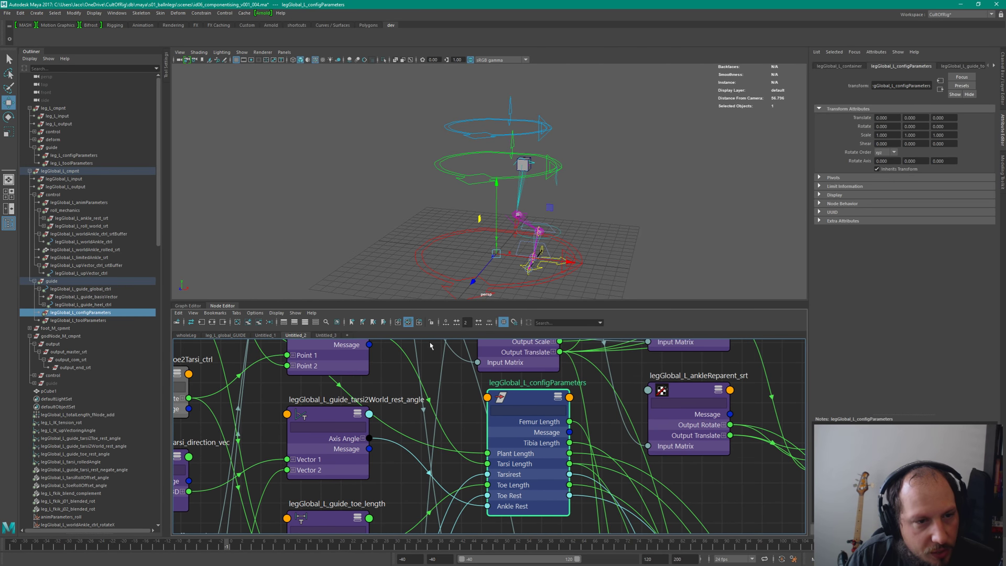
left_click(239, 321)
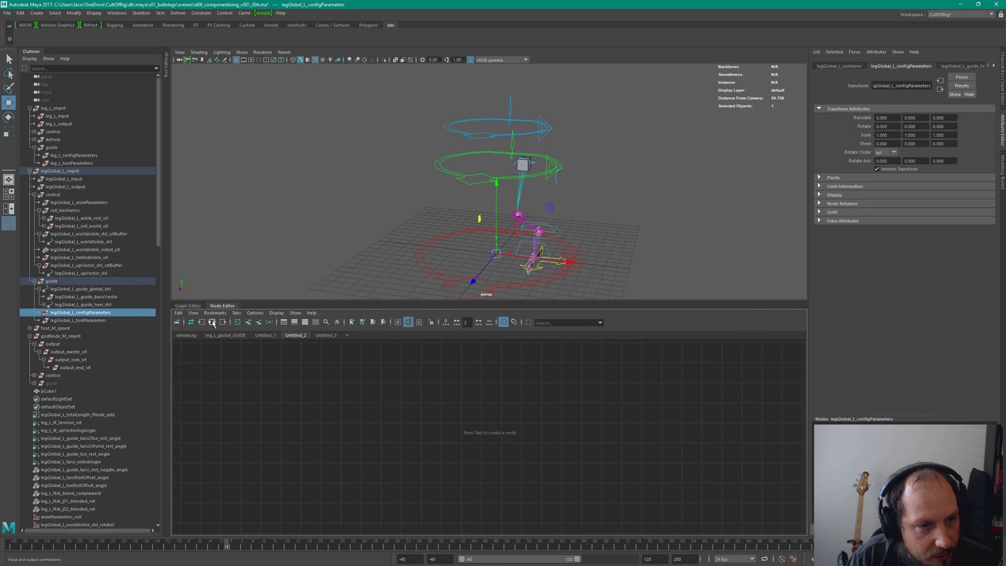
left_click(212, 322)
right_click_drag(509, 399, 583, 447, "alt")
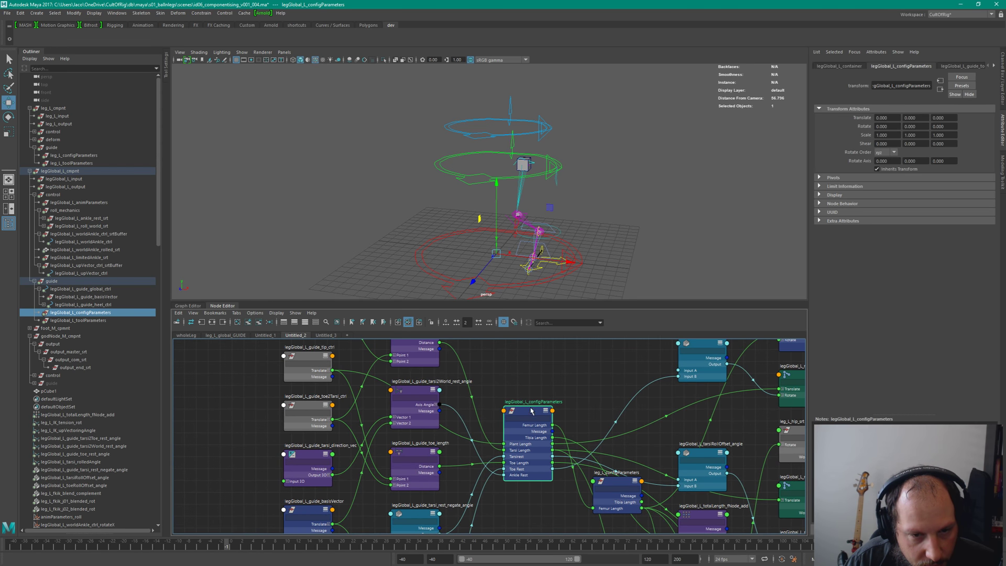
left_click_drag(531, 409, 528, 407)
left_click(839, 220)
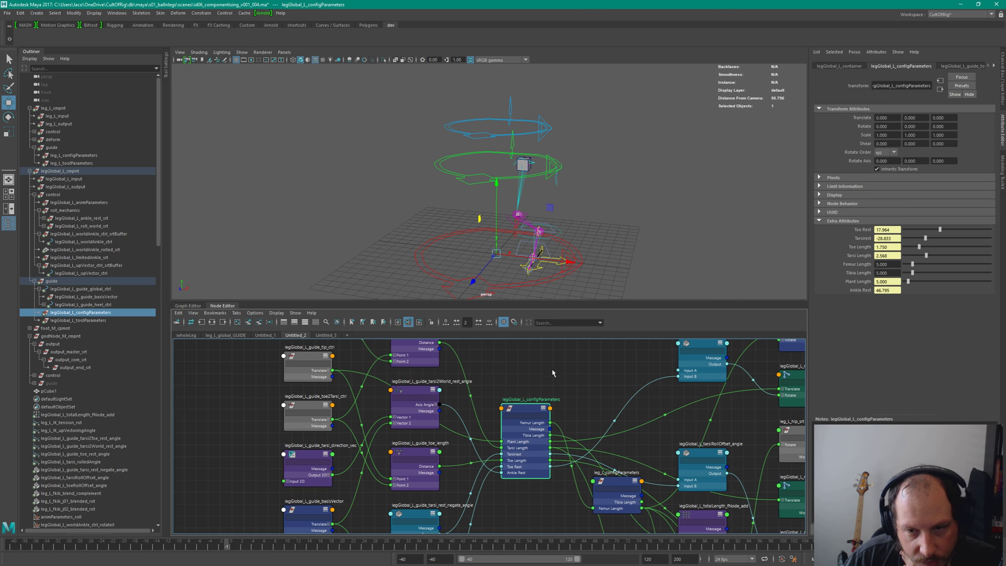
Step: Enlarge the Node Editor by shrinking the viewport, and frame the legGlobal_L_configParameters network
scroll(633, 396, "down", 5)
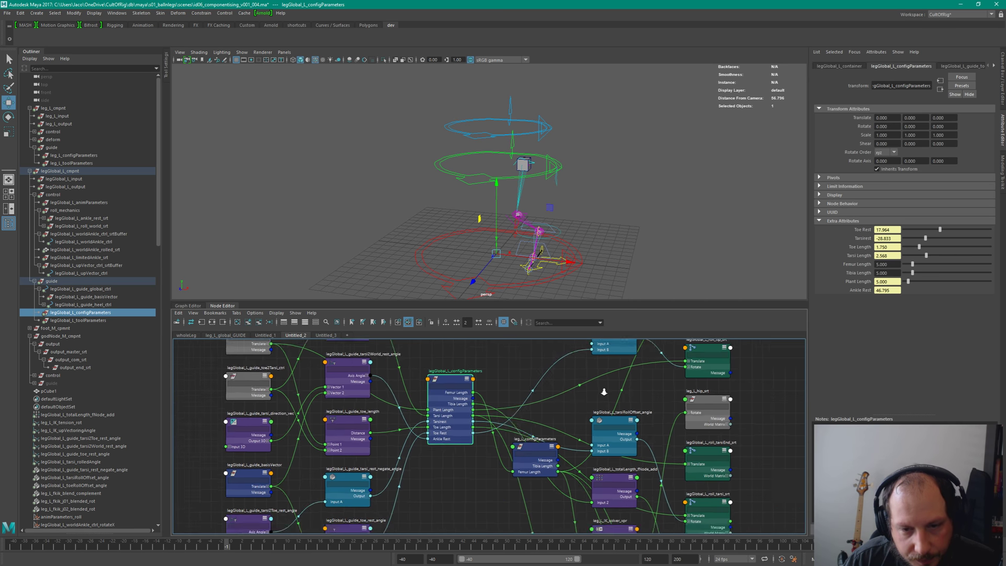
middle_click_drag(596, 403, 607, 440)
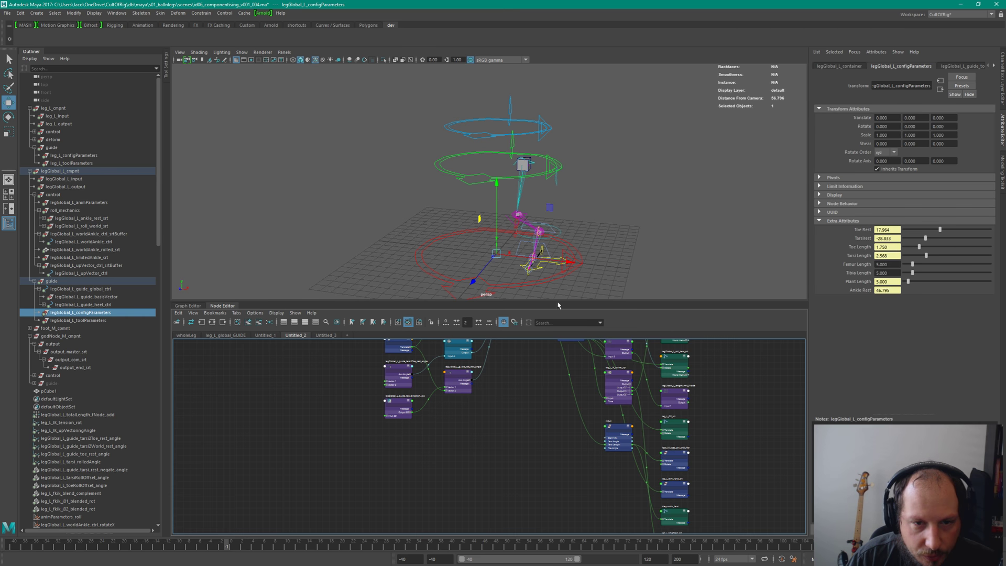
left_click_drag(556, 302, 553, 170)
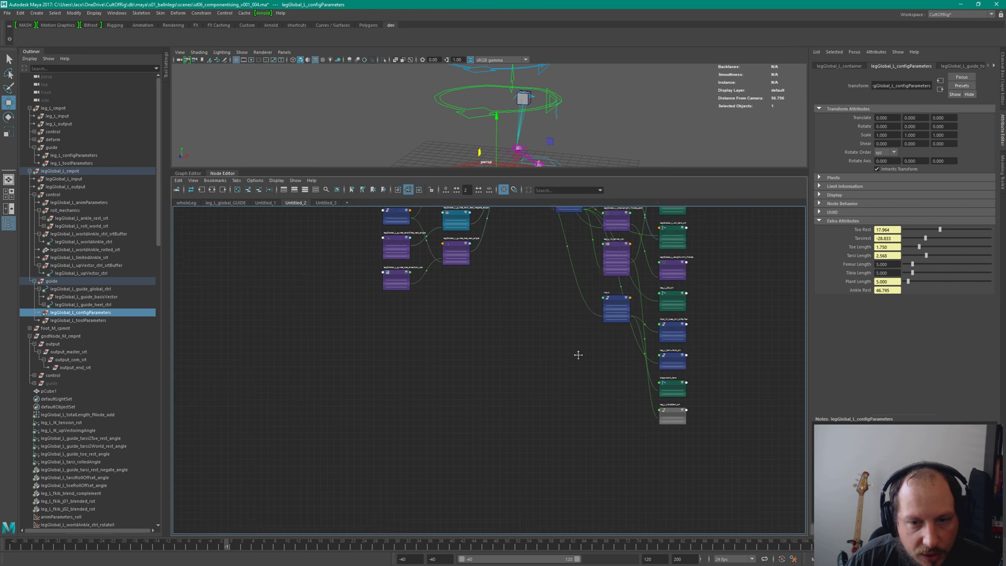
key("f")
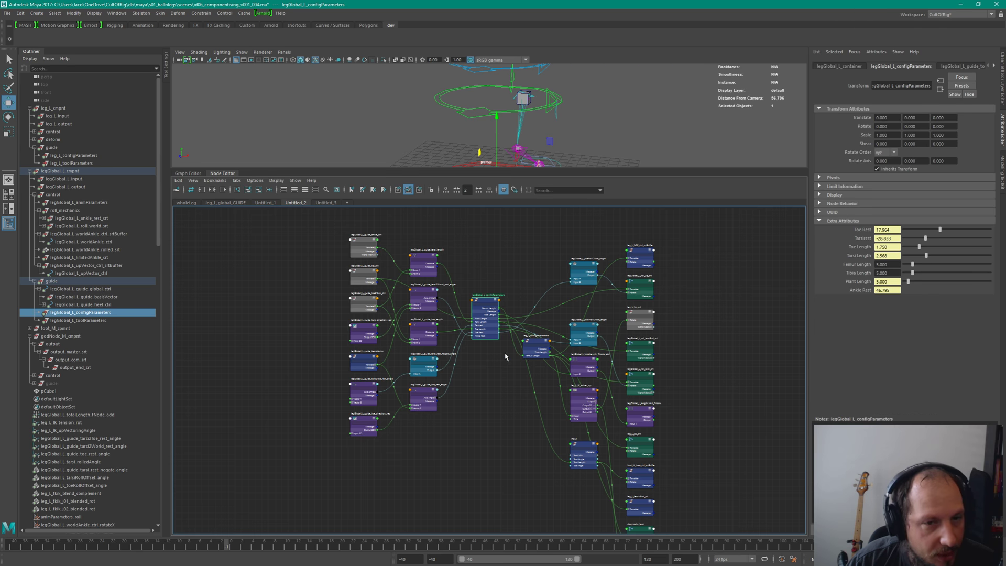
Step: Trace the incoming and outgoing connections of legGlobal_L_configParameters, including where Femur Length and Tibia Length lead
scroll(505, 357, "up", 5)
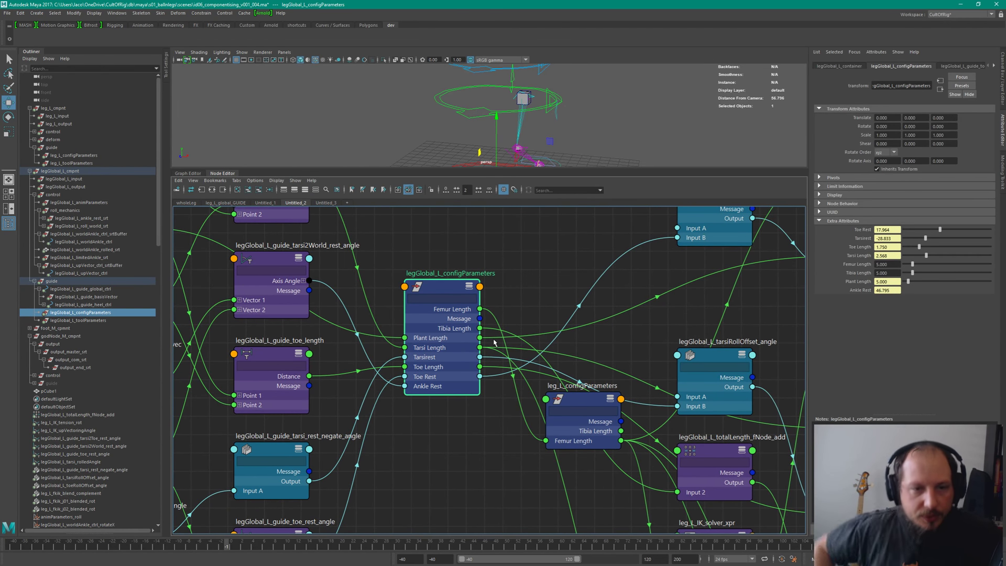
middle_click_drag(644, 287, 588, 360, "alt")
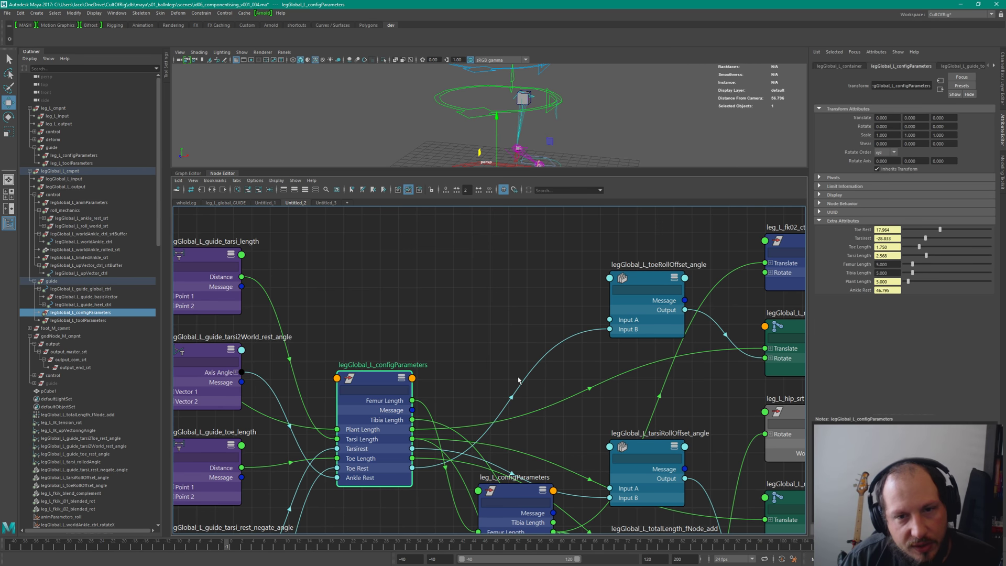
scroll(589, 313, "down", 4)
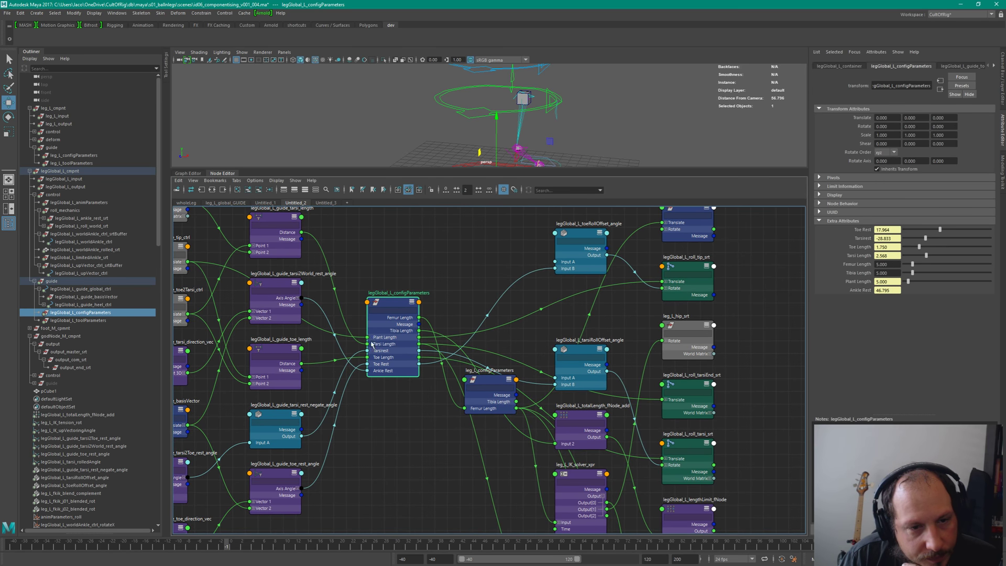
left_click_drag(385, 371, 389, 376)
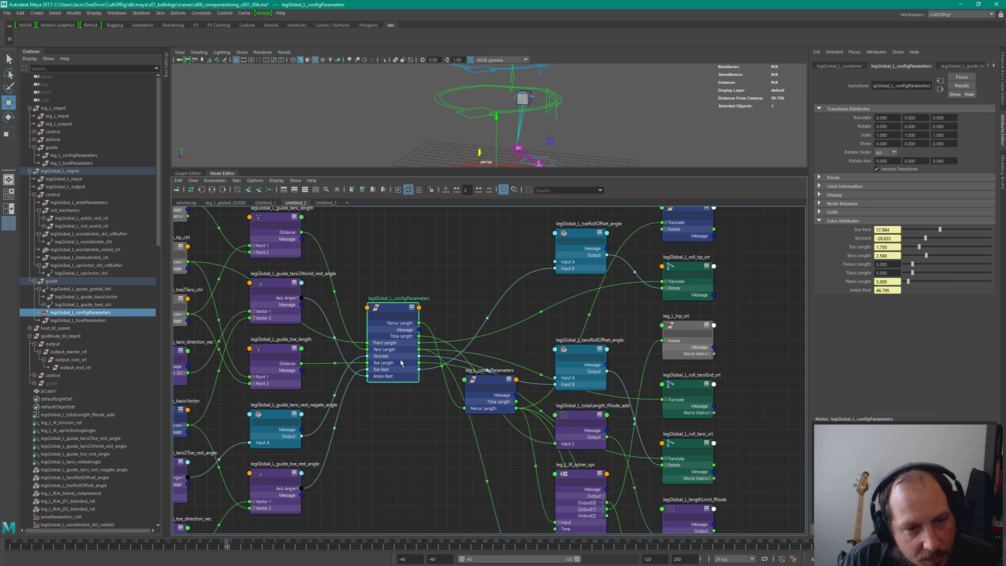
left_click(431, 327)
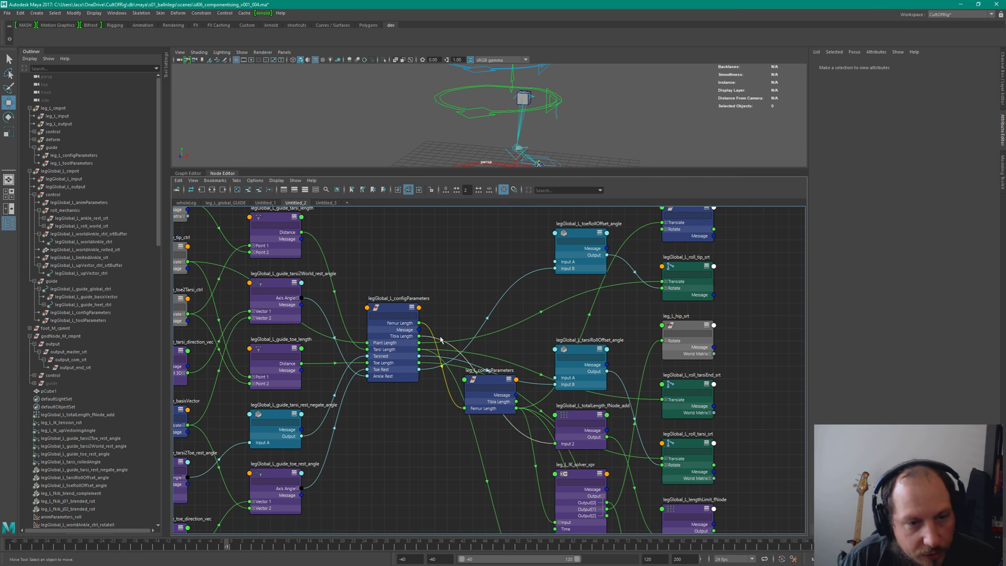
middle_click_drag(614, 428, 560, 361, "alt")
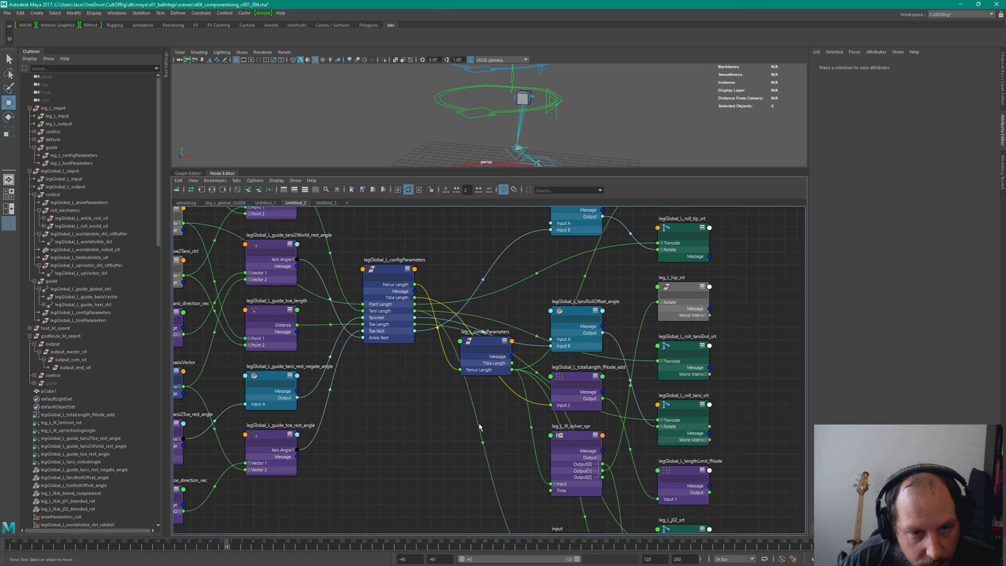
Step: Move leg_L_configParameters above legGlobal_L_configParameters, and shift legGlobal_L_tarsiRollOffset_angle and legGlobal_L_totalLength_fNode_add upward to untangle the graph
left_click_drag(494, 333, 475, 203)
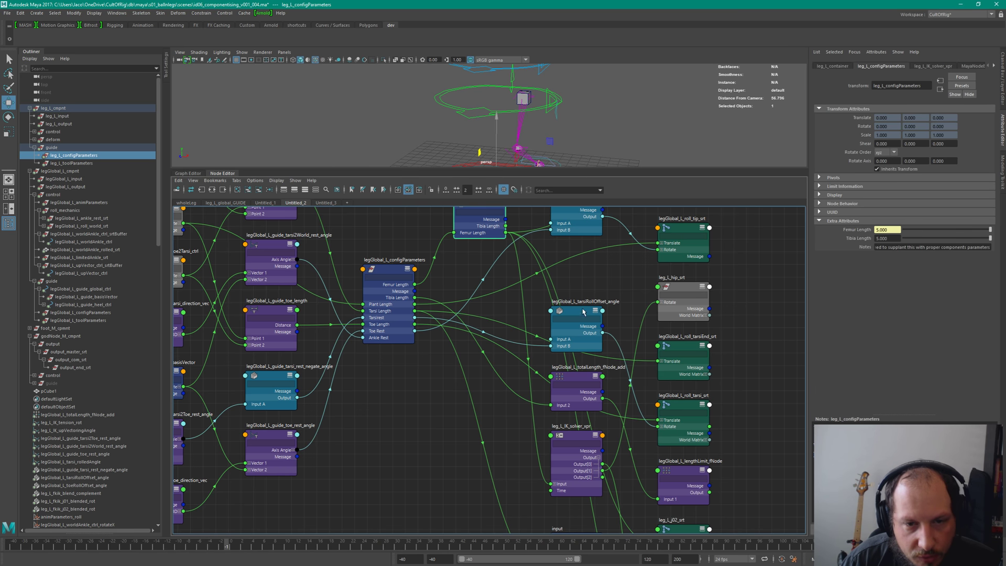
left_click_drag(580, 312, 579, 283)
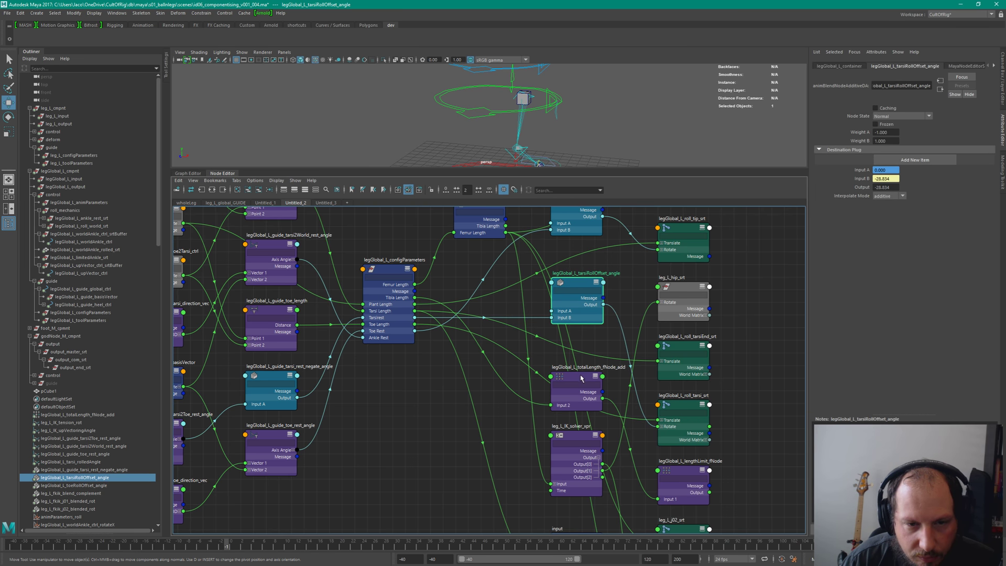
left_click_drag(579, 377, 577, 360)
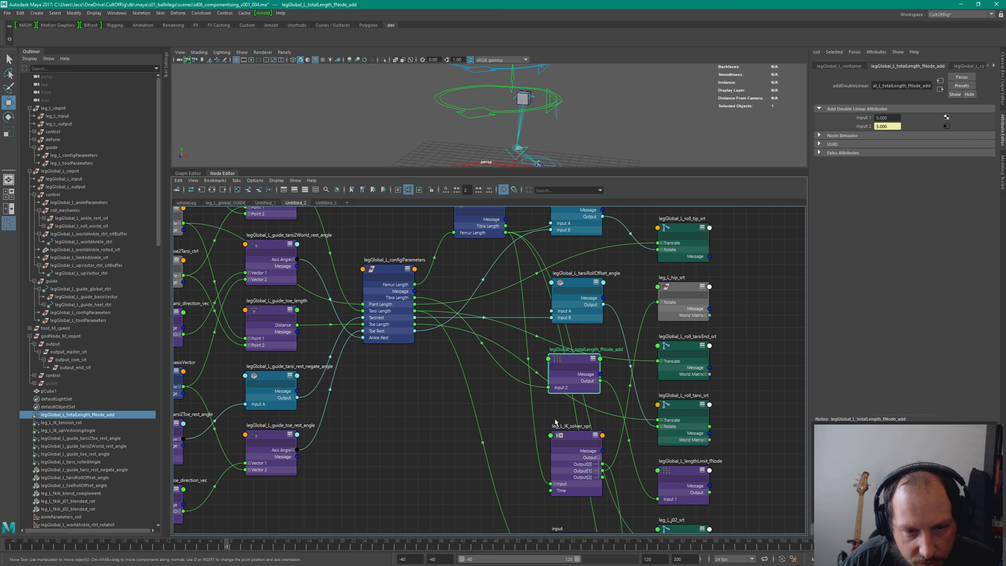
Step: Check the connections of leg_L_IK_solver_xpr across the graph and the extra attributes of leg_L_configParameters
left_click(572, 441)
scroll(553, 393, "down", 3)
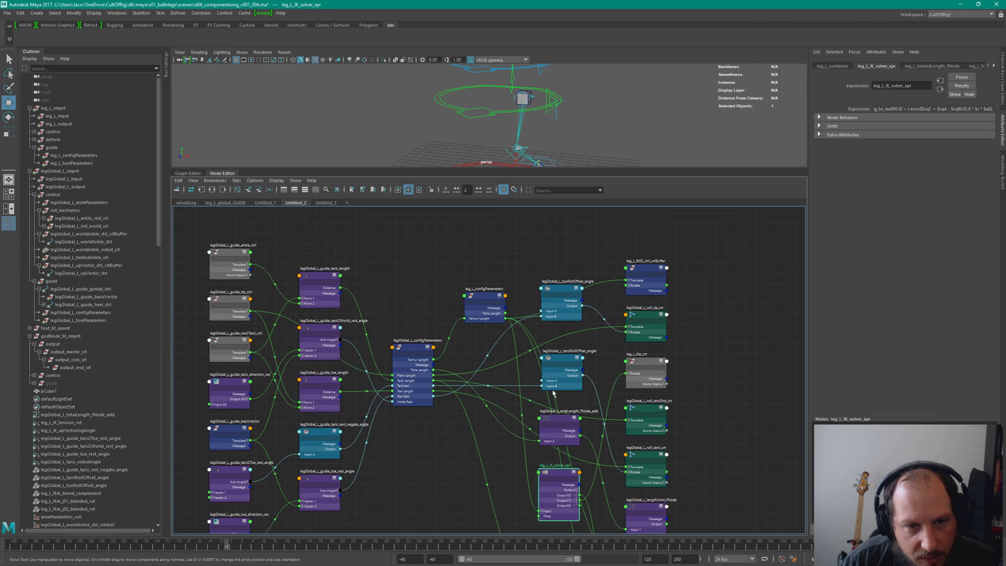
middle_click_drag(525, 456, 517, 355)
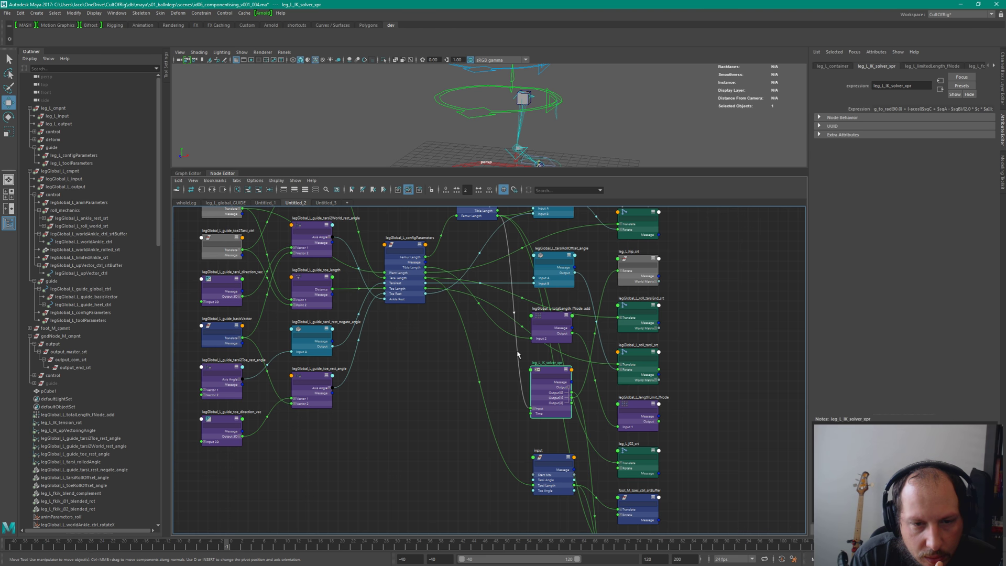
middle_click_drag(517, 354, 548, 397)
left_click(510, 241)
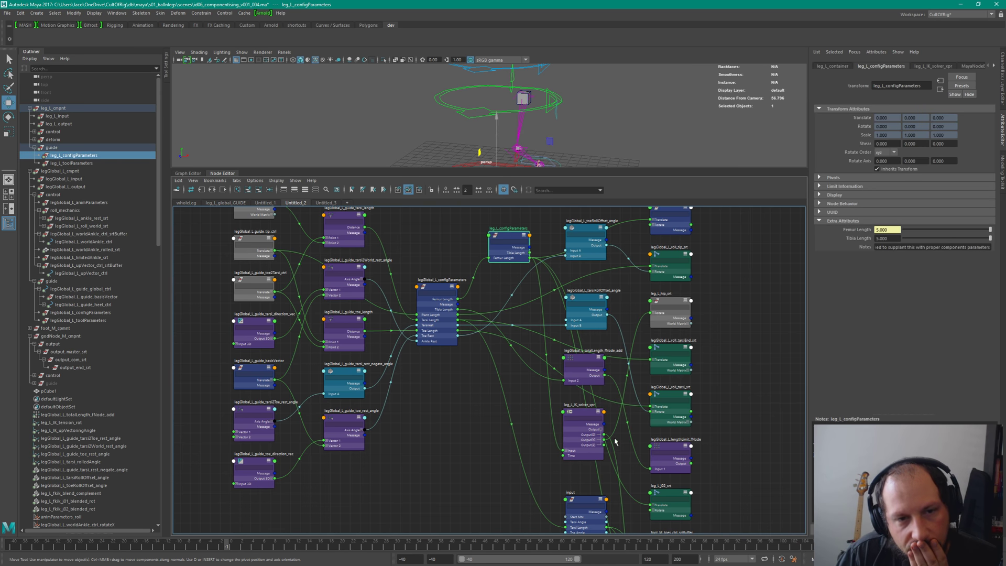
Step: Move leg_L_configParameters down in the graph so it sits directly beside leg_L_IK_solver_xpr
left_click(579, 413)
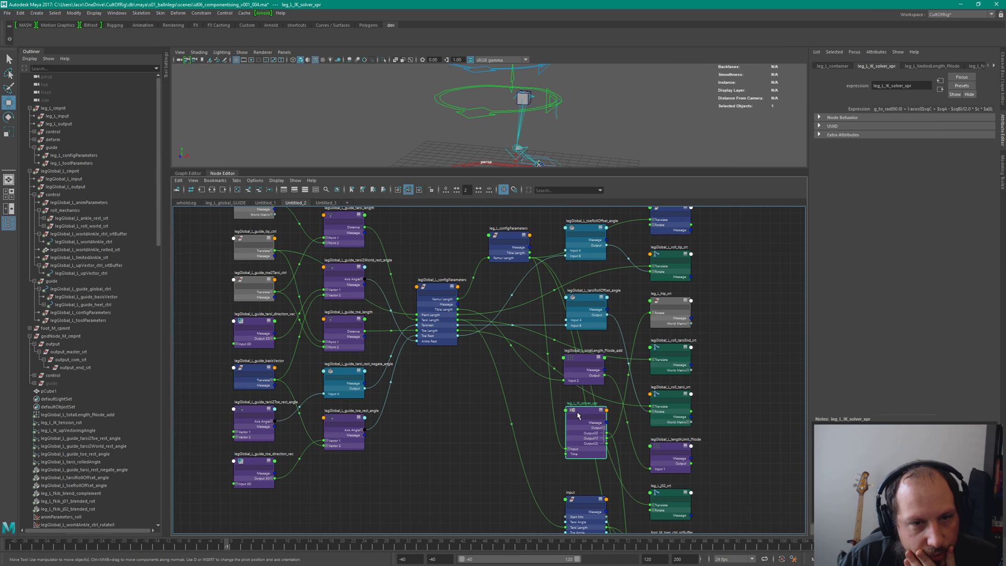
mouse_move(576, 415)
left_mouse_down()
mouse_move(578, 427)
mouse_move(584, 412)
left_mouse_up()
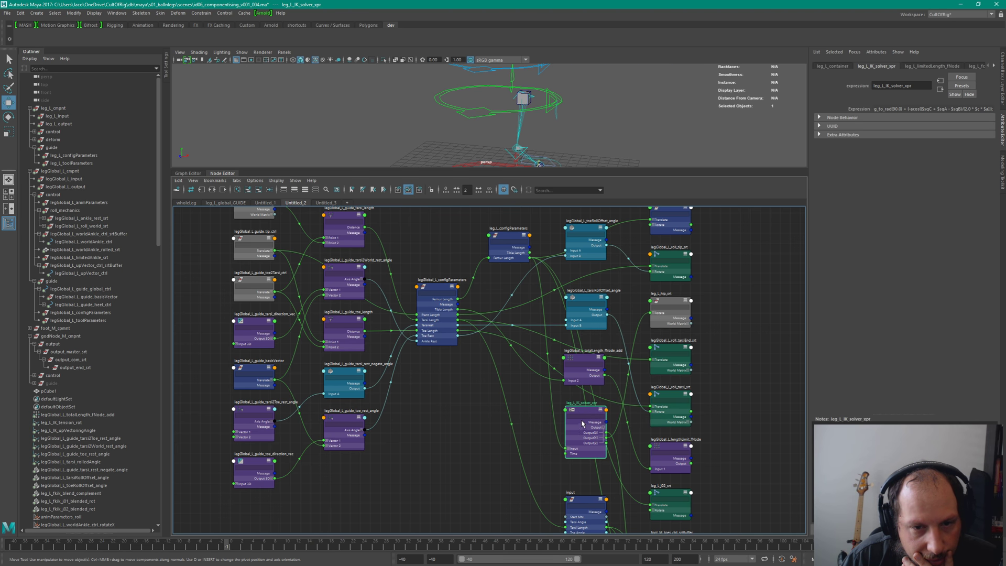
left_click_drag(507, 236, 517, 438)
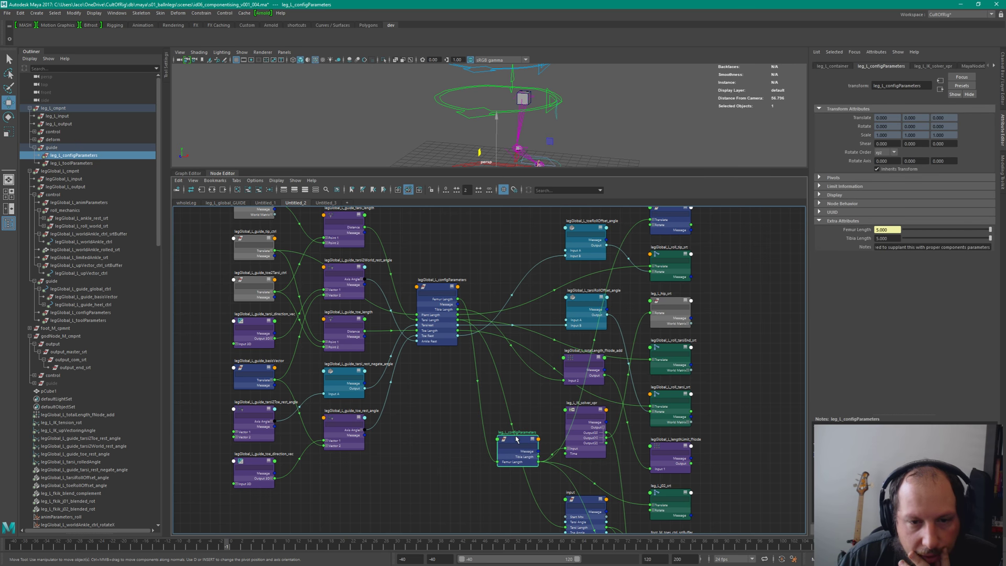
Step: Place legGlobal_L_totalLength_fNode_add and legGlobal_L_lengthLimit_fNode next to each other above leg_L_IK_solver_xpr
left_click_drag(585, 362, 588, 359)
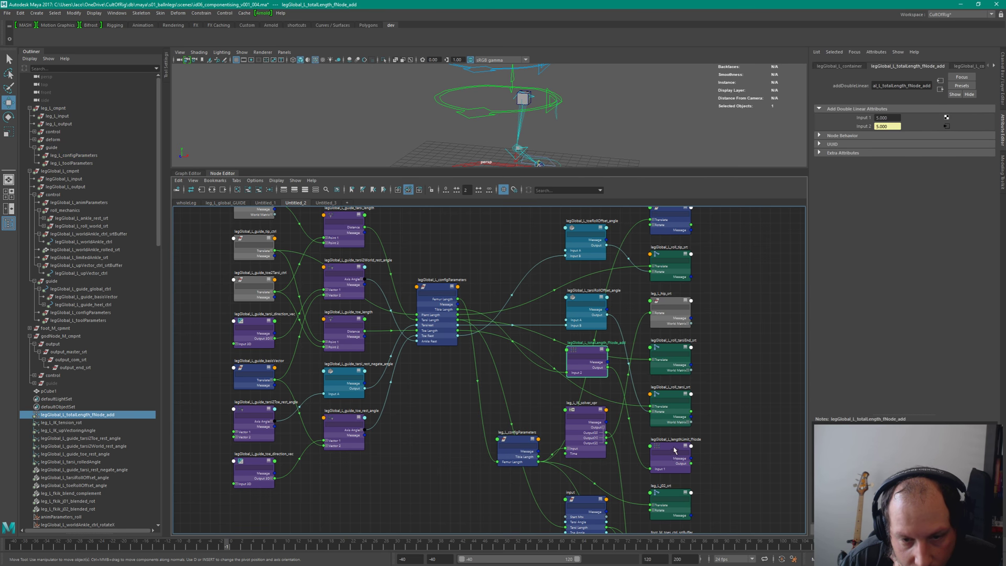
left_click_drag(674, 449, 712, 446)
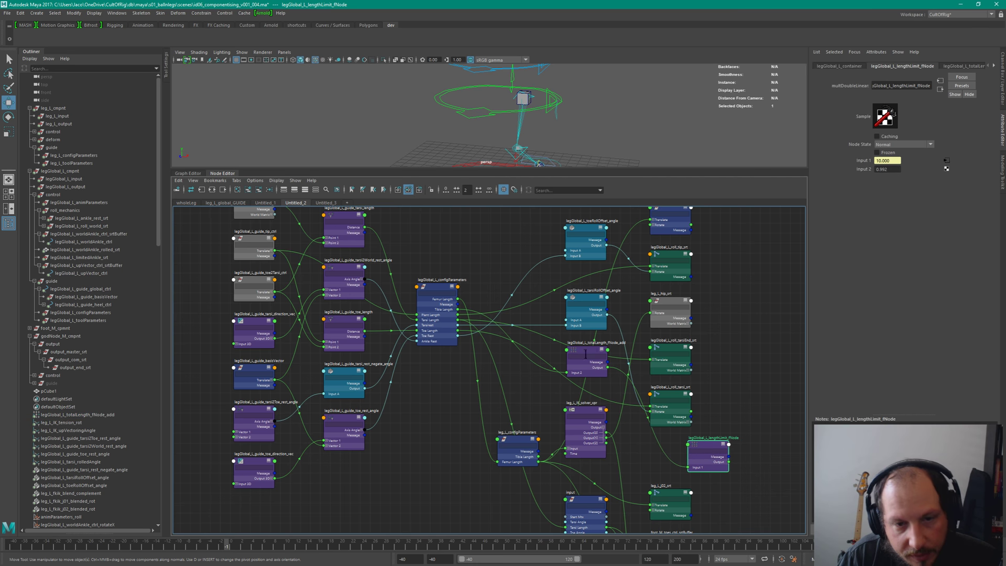
left_click_drag(585, 354, 511, 362)
left_click_drag(711, 440, 577, 356)
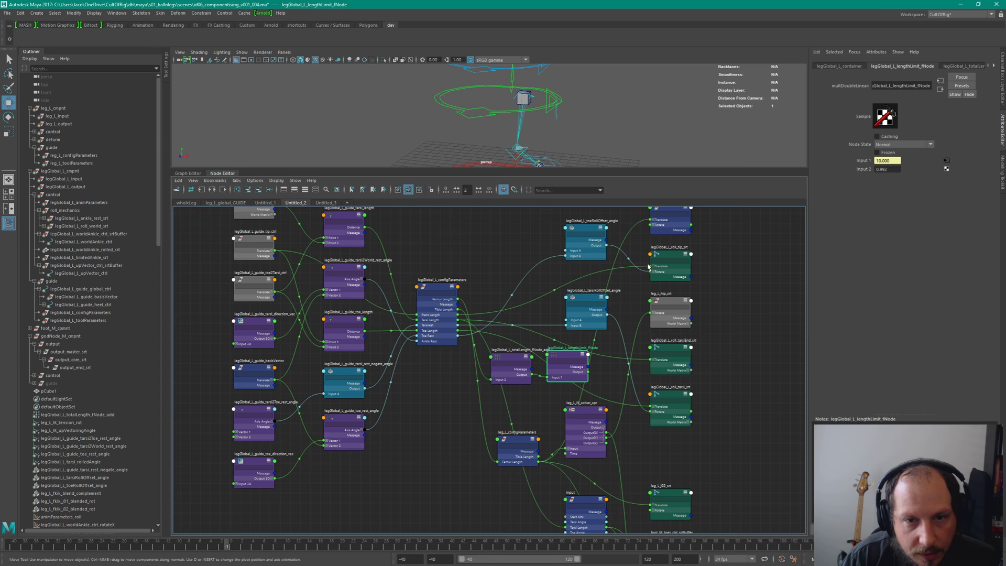
Step: Shift the roll offset angle nodes and their target transforms upward, keeping leg_L_IK_solver_xpr down beside leg_L_configParameters
middle_click_drag(648, 267, 598, 300)
left_click_drag(533, 222, 707, 470)
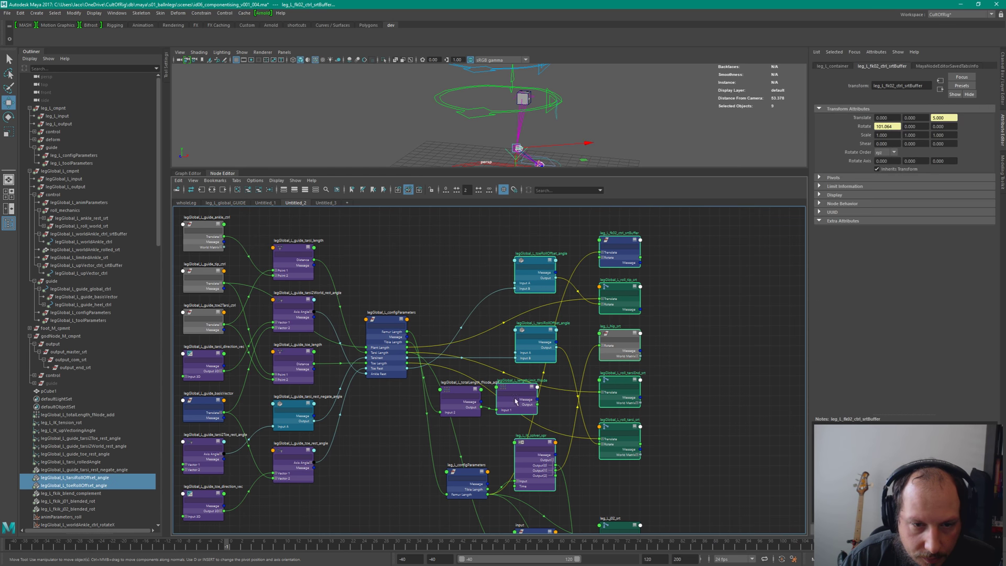
left_click(506, 408, "ctrl")
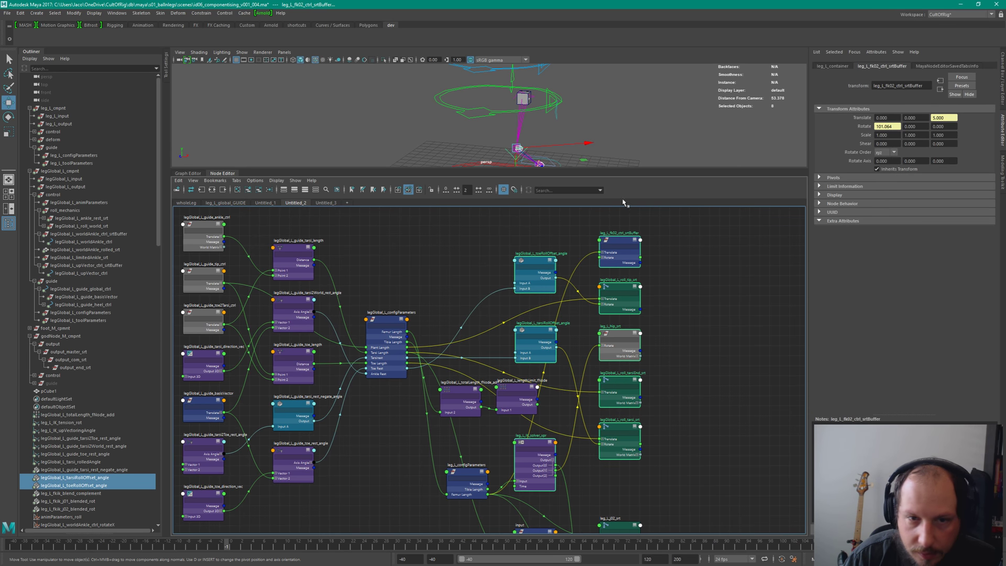
left_click_drag(592, 341, 597, 241)
left_click(540, 350)
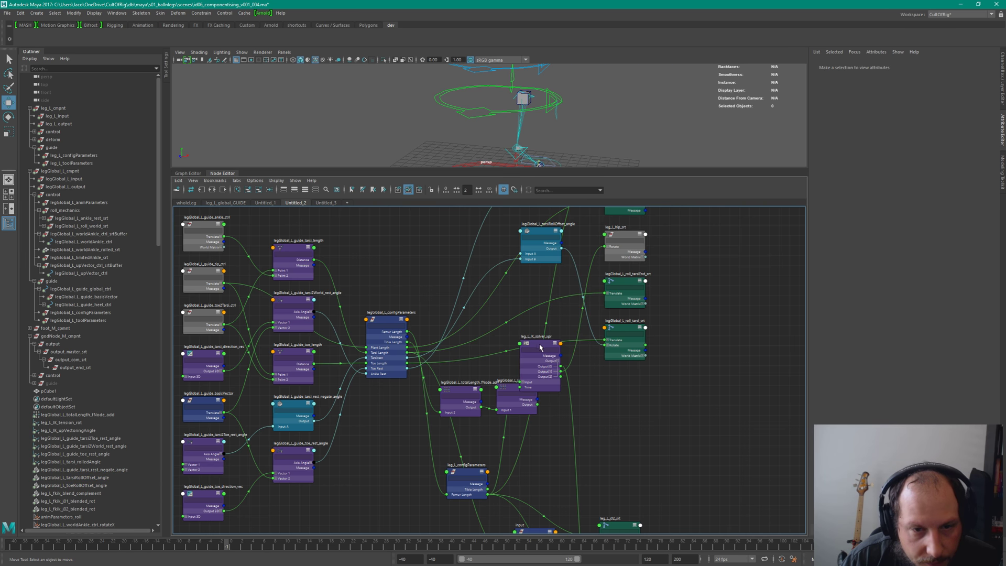
left_click_drag(540, 350, 552, 484)
Step: Graph the output connections of legGlobal_L_totalLength_fNode_add and legGlobal_L_lengthLimit_fNode, and follow them to legGlobal_L_hip2Ankle_clamped_displacement
left_click_drag(485, 375, 503, 398)
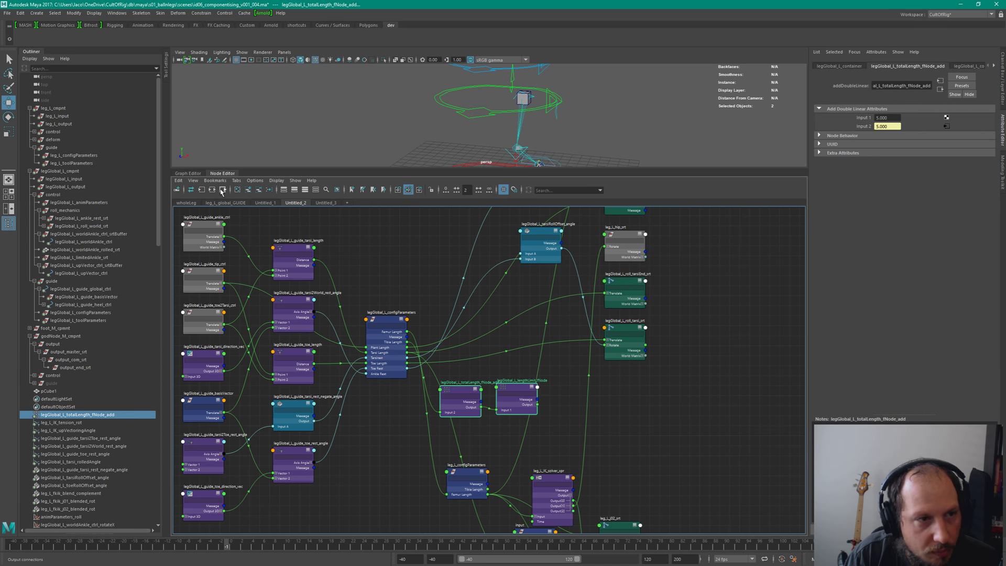
left_click(255, 180)
left_click(268, 187)
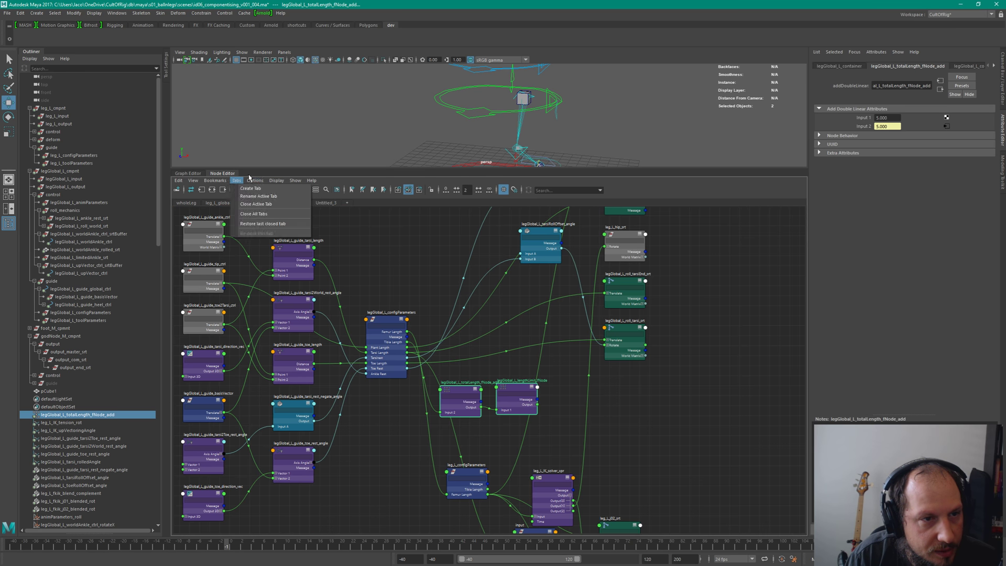
left_click(223, 190)
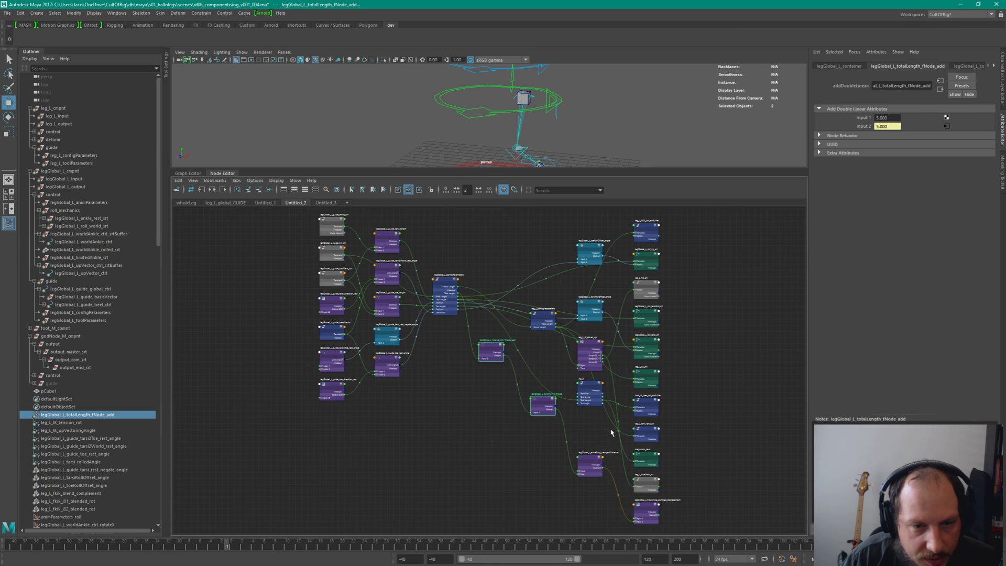
middle_click_drag(627, 449, 514, 415)
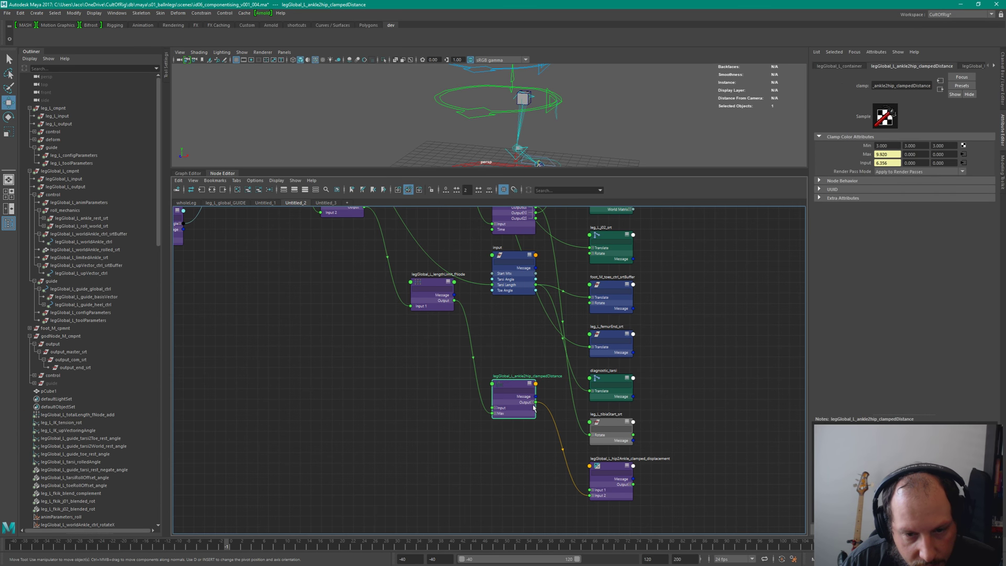
left_click(618, 471)
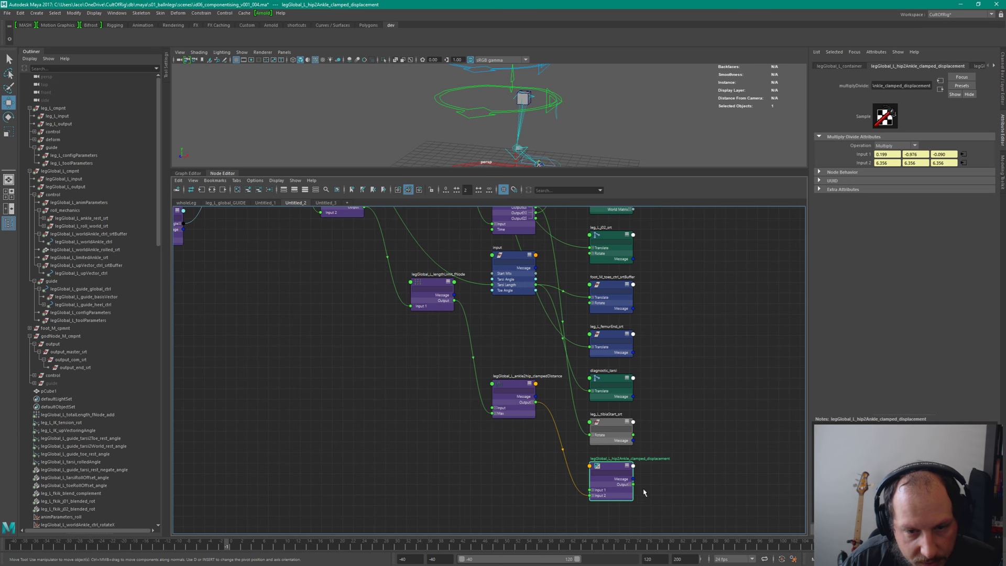
Step: Arrange the total length, length limit, clamped distance and clamped displacement nodes in a row below the rest of the graph
scroll(640, 465, "down", 4)
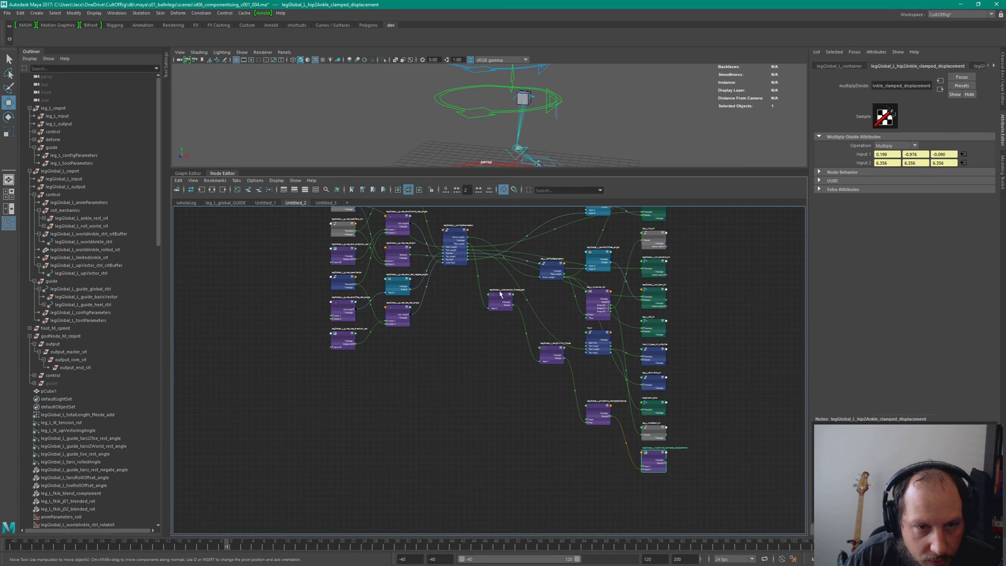
left_click_drag(500, 294, 510, 419)
left_click(551, 353, "shift")
left_click_drag(551, 354, 540, 417)
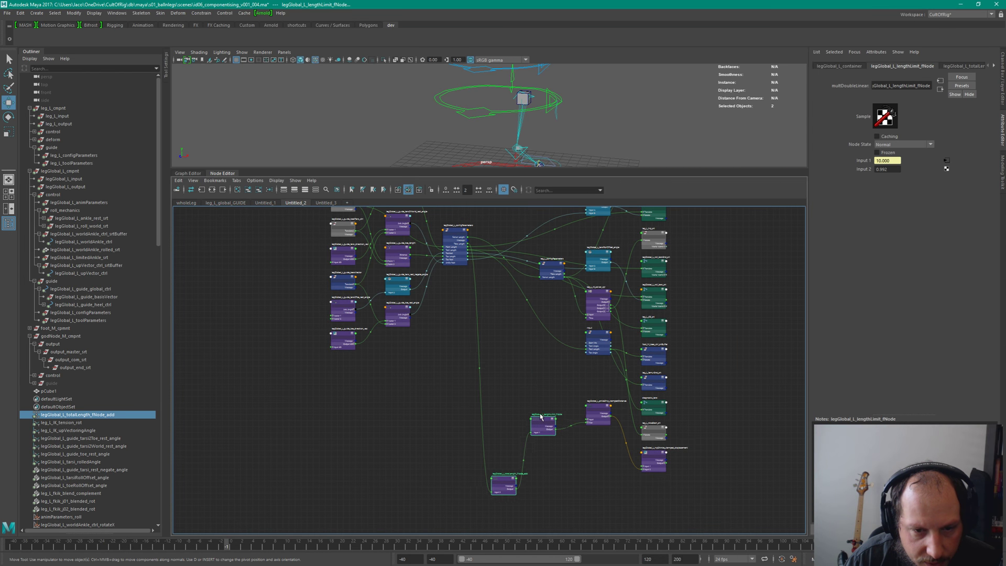
left_click_drag(503, 479, 510, 417)
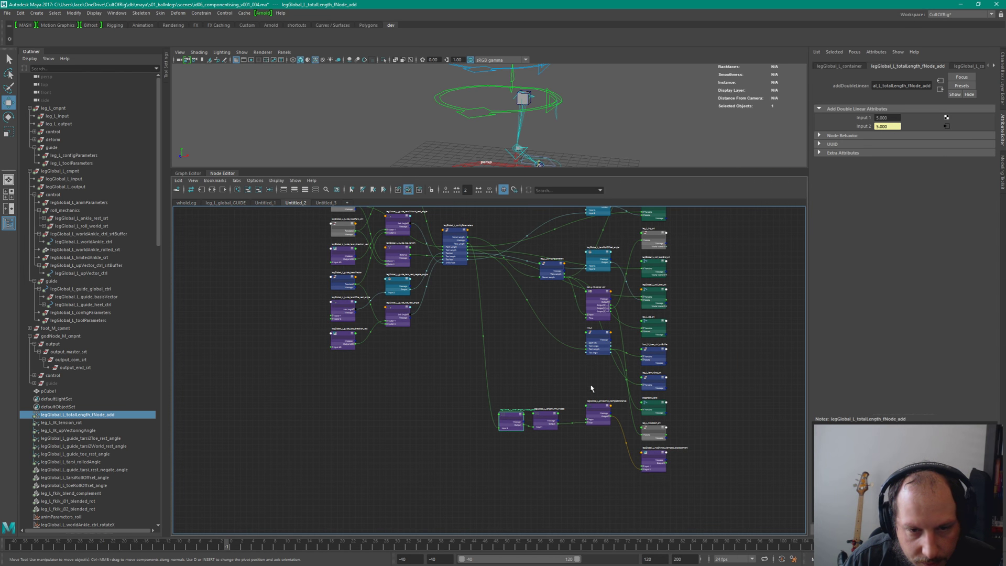
left_click_drag(597, 408, 580, 417)
left_click_drag(651, 454, 608, 423)
left_click_drag(495, 388, 623, 478)
scroll(625, 427, "up", 3)
middle_click_drag(594, 392, 557, 388, "alt")
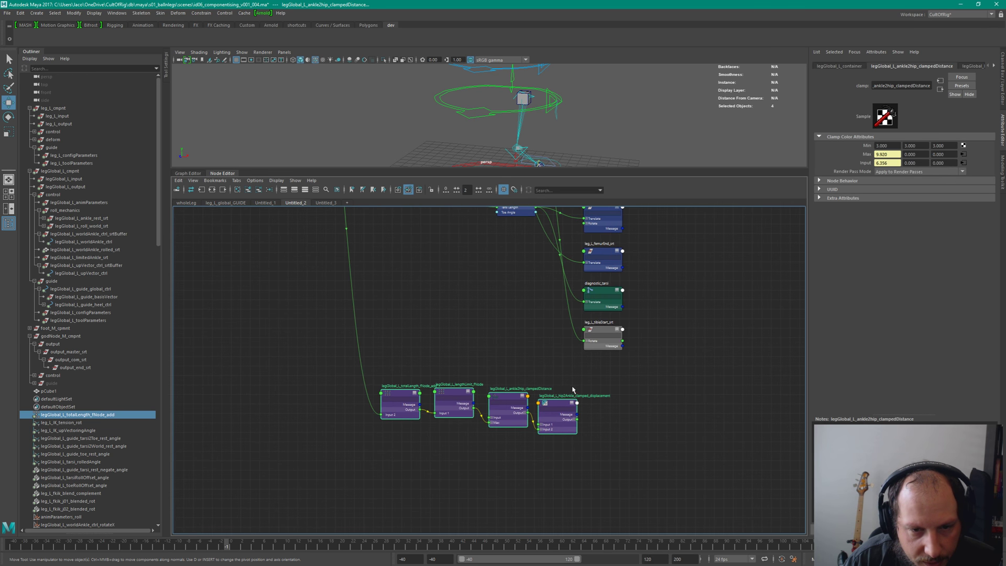
Step: Graph the output connections of legGlobal_L_hip2Ankle_clamped_displacement and follow them through legGlobal_L_limitedWorldAnkle_translate to legGlobal_L_limitedAnkle_srt
left_click(557, 411)
left_click(223, 190)
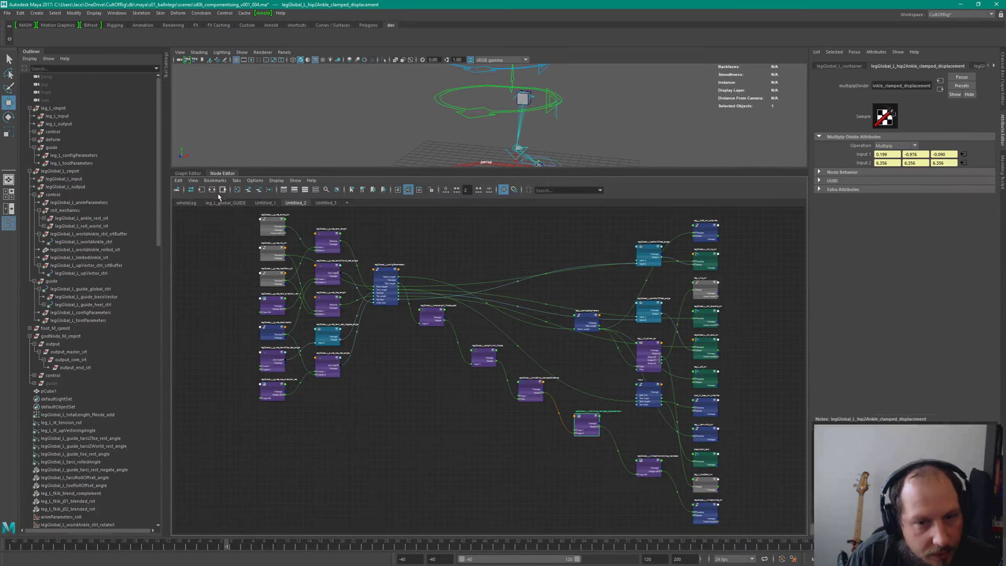
scroll(597, 445, "up", 4)
left_click(581, 411)
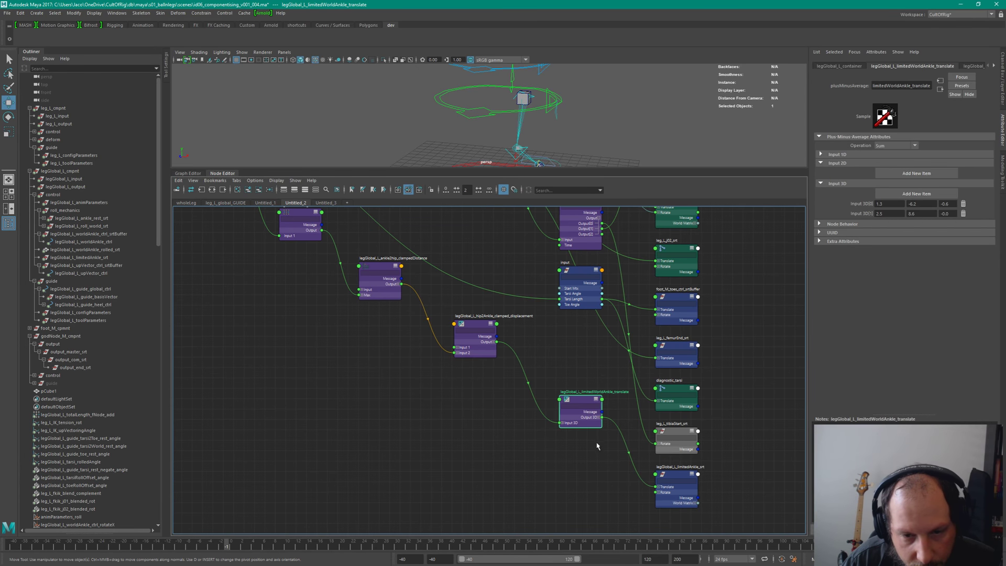
left_click_drag(741, 482, 663, 523)
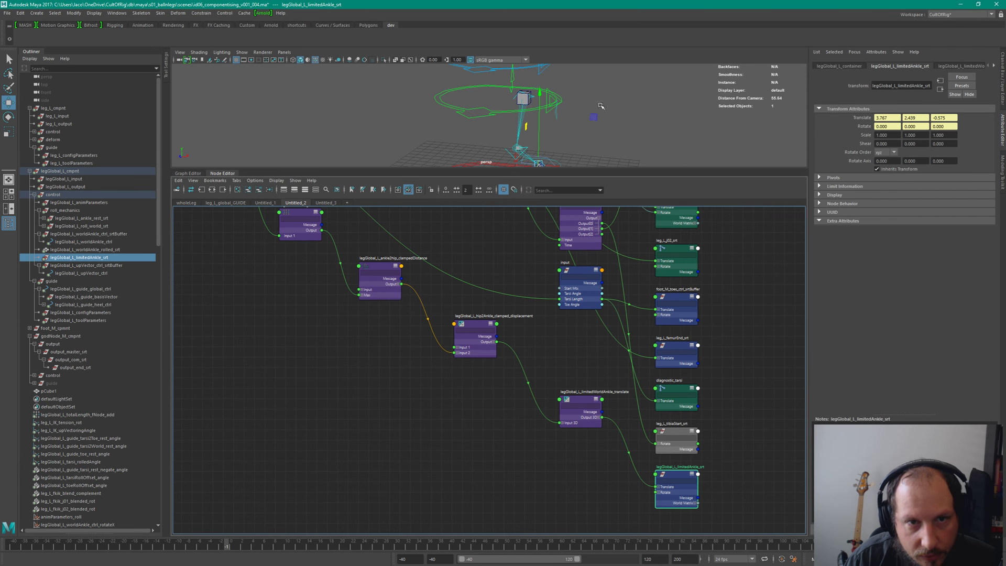
Step: Enlarge the viewport above the Node Editor and view the leg rig from the side
left_click_drag(529, 131, 546, 317, "alt")
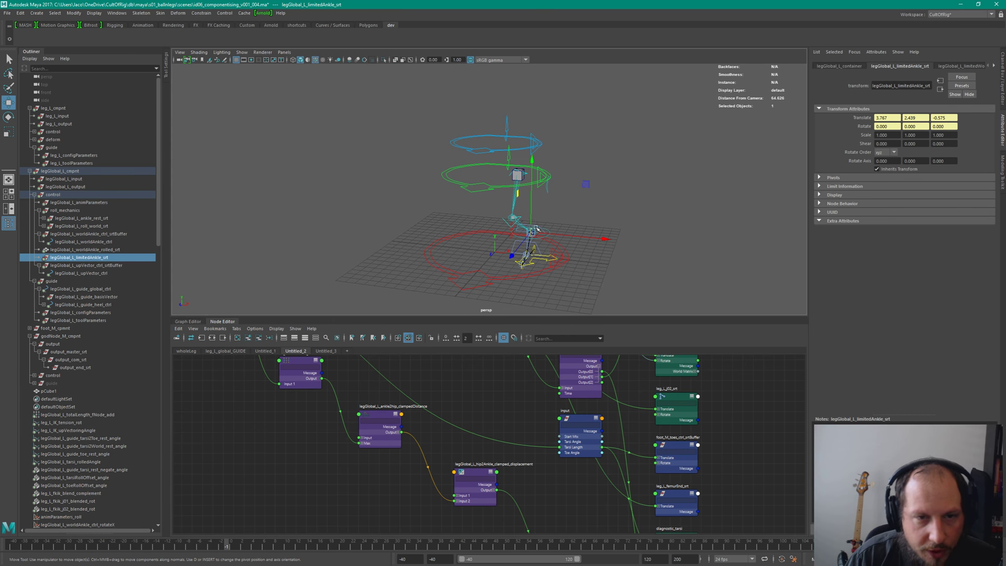
mouse_move(525, 216)
left_mouse_down("alt")
mouse_move(539, 219)
mouse_move(522, 212)
left_mouse_up("alt")
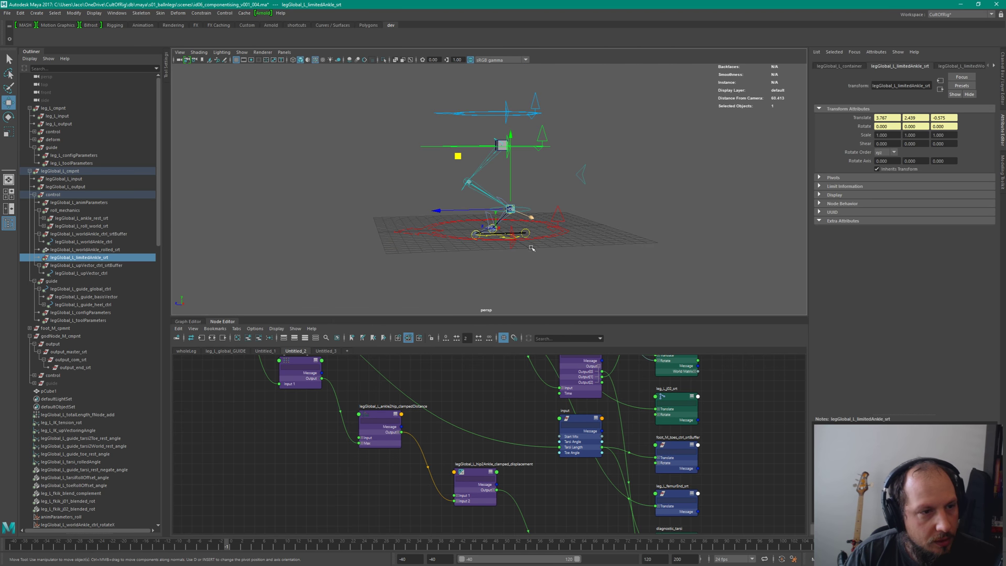
scroll(555, 438, "down", 4)
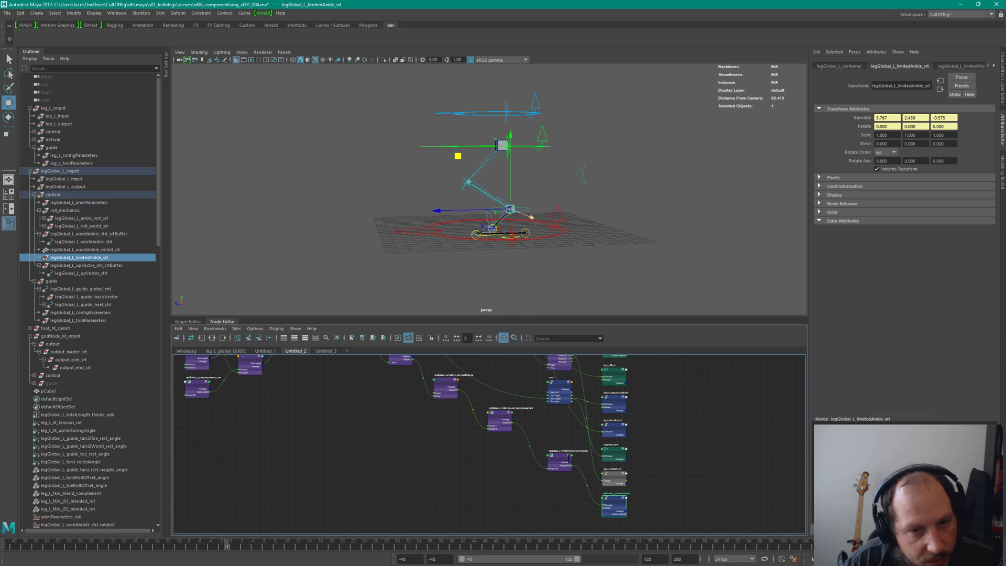
Step: Check where the legGlobal up-vector control and its buffer, legGlobal_L_limitedAnkle_srt and legGlobal_L_worldAnkle_rolled_srt sit on the rig
left_click(106, 266)
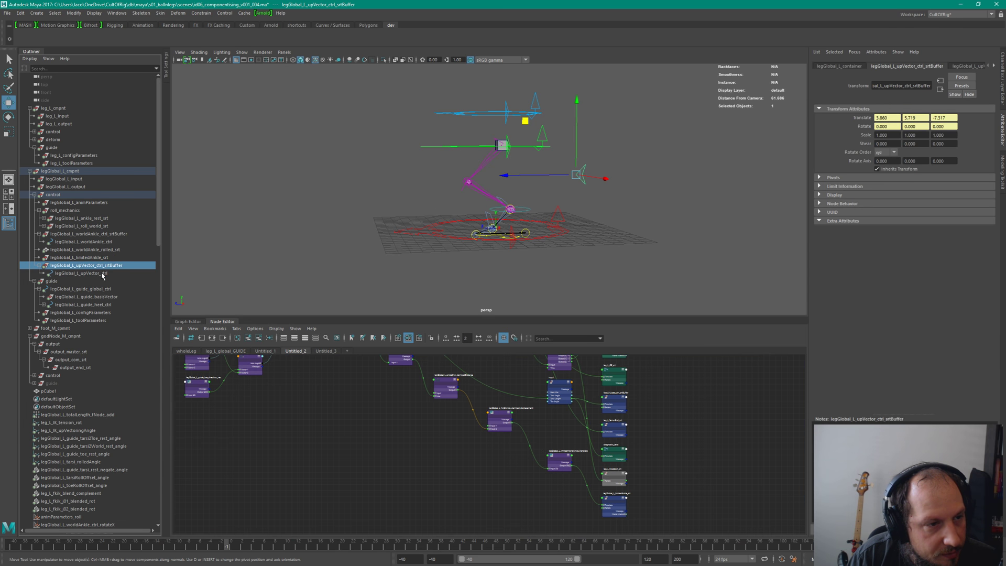
left_click(105, 273)
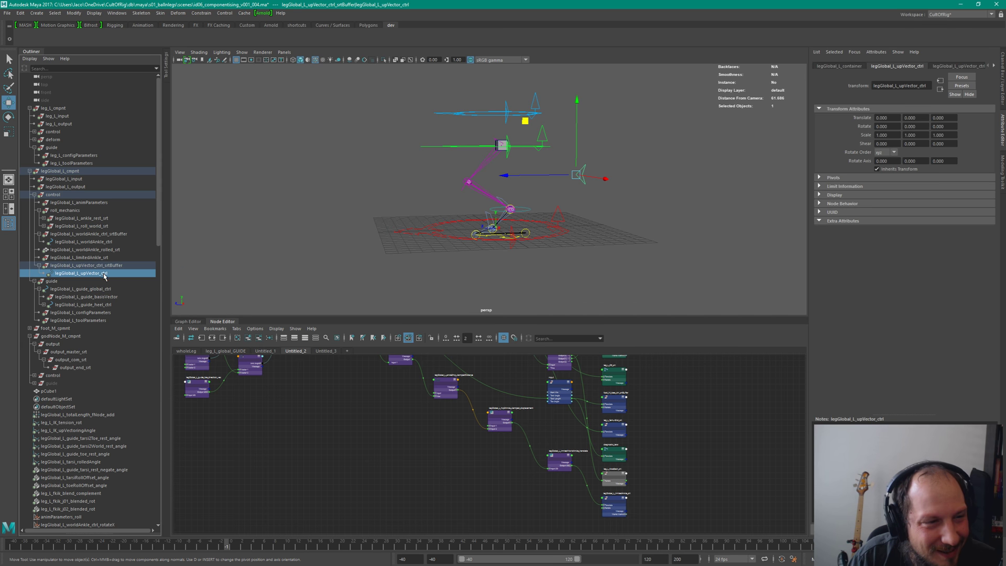
left_click(105, 266)
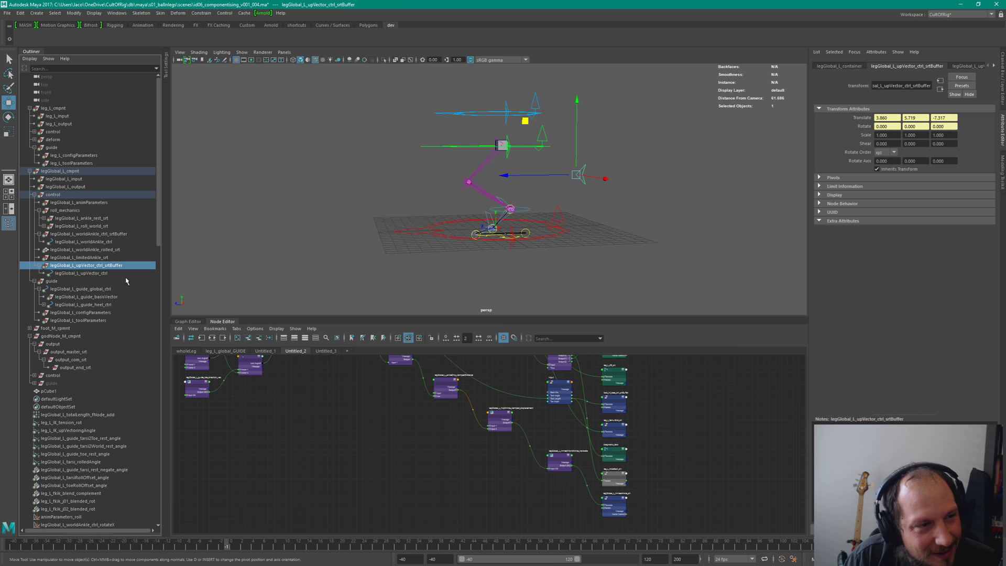
left_click(99, 257)
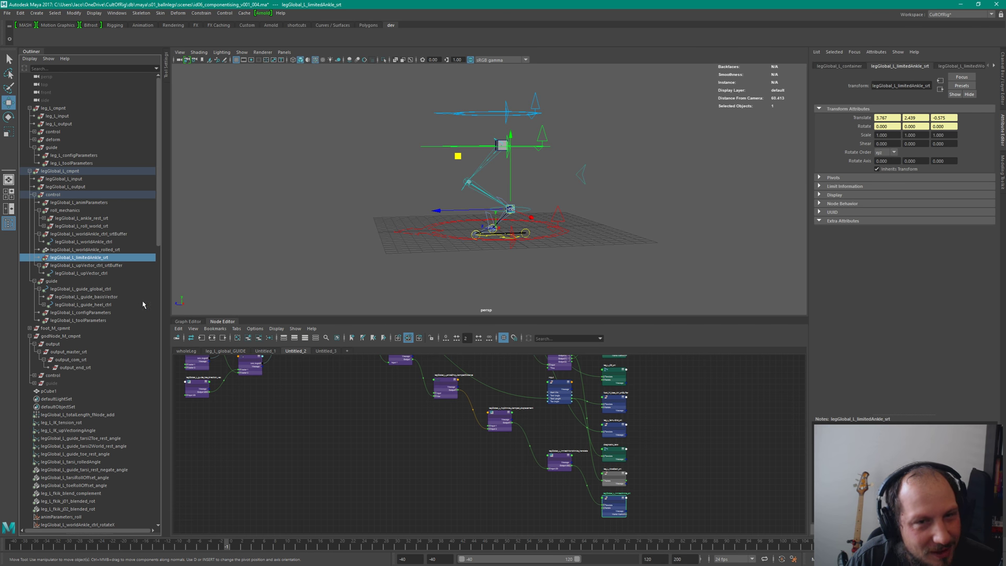
left_click(94, 249)
left_click(93, 258)
left_click(93, 249)
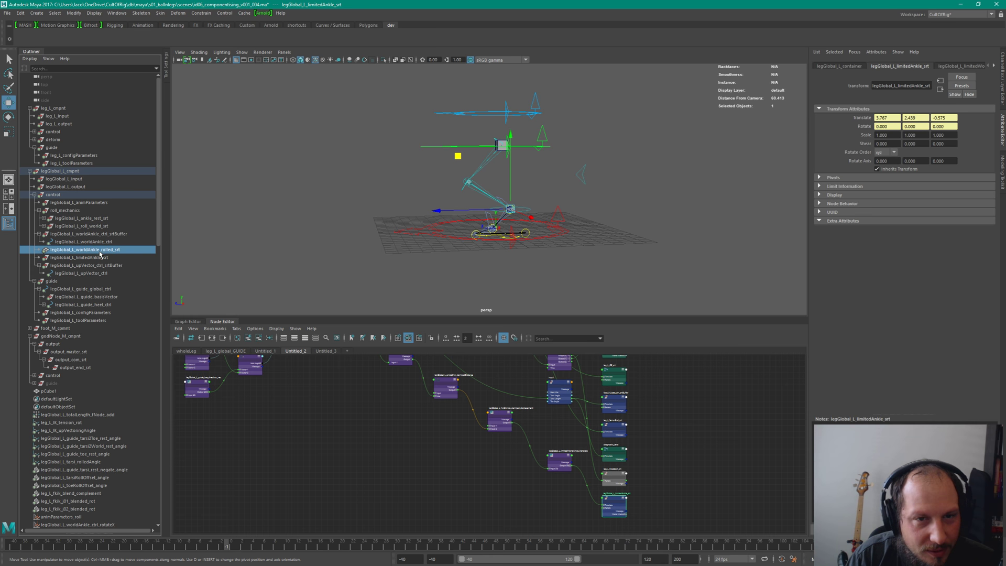
Step: Pull legGlobal_L_worldAnkle_ctrl beyond the leg's reach to compare legGlobal_L_limitedAnkle_srt with legGlobal_L_worldAnkle_rolled_srt, and scrub the timeline
left_click(588, 190)
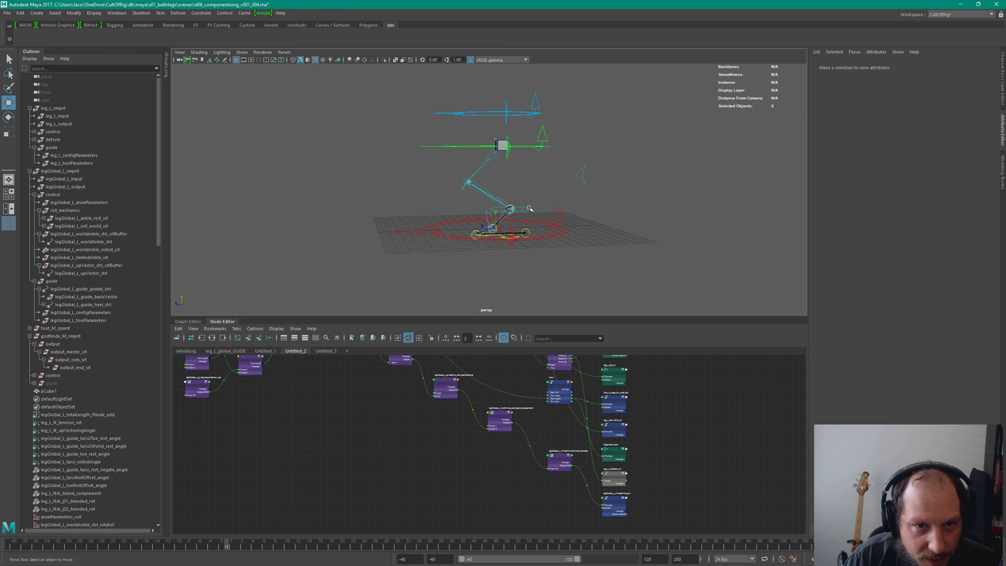
left_click(513, 216)
left_click_drag(513, 218, 394, 287)
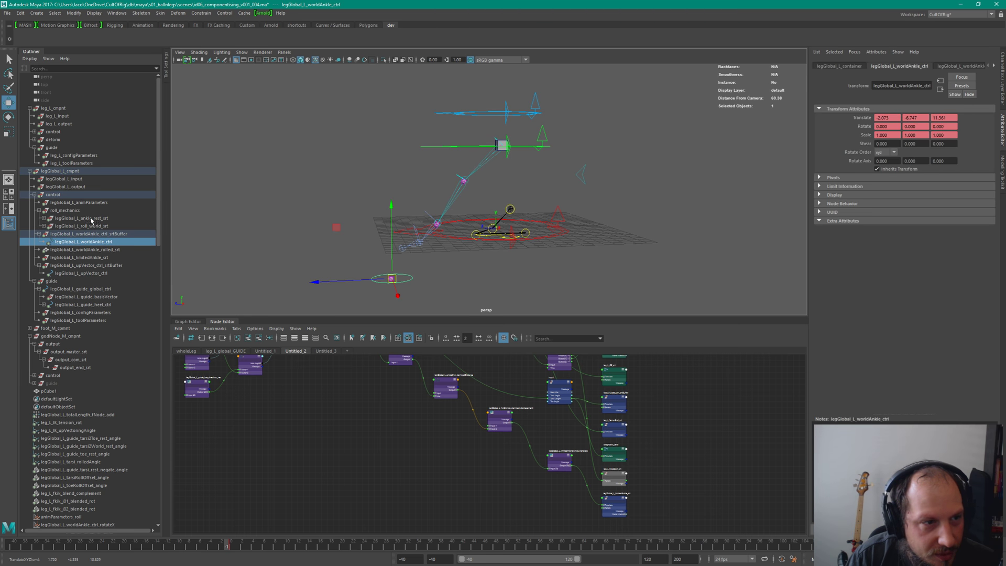
left_click(92, 257)
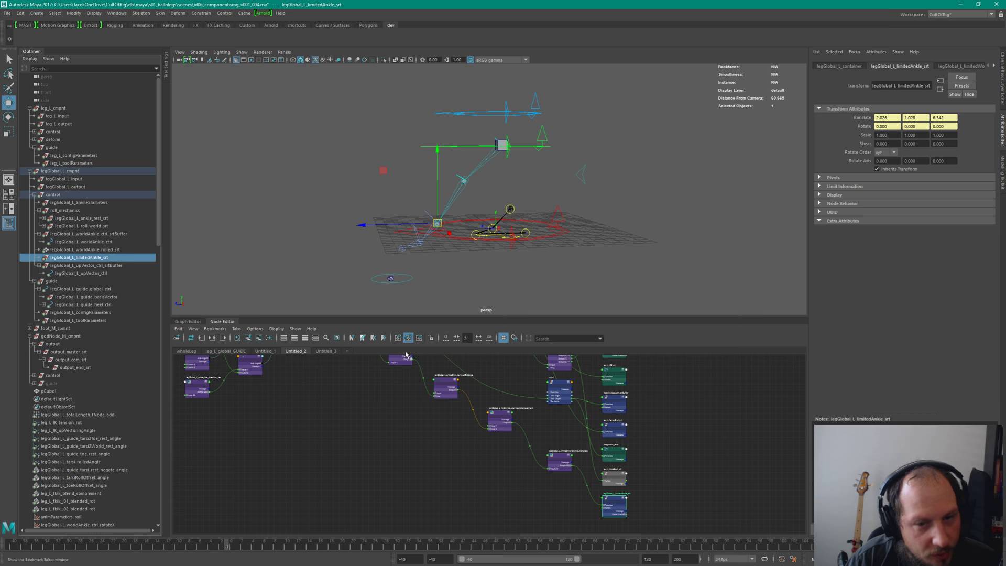
key("f")
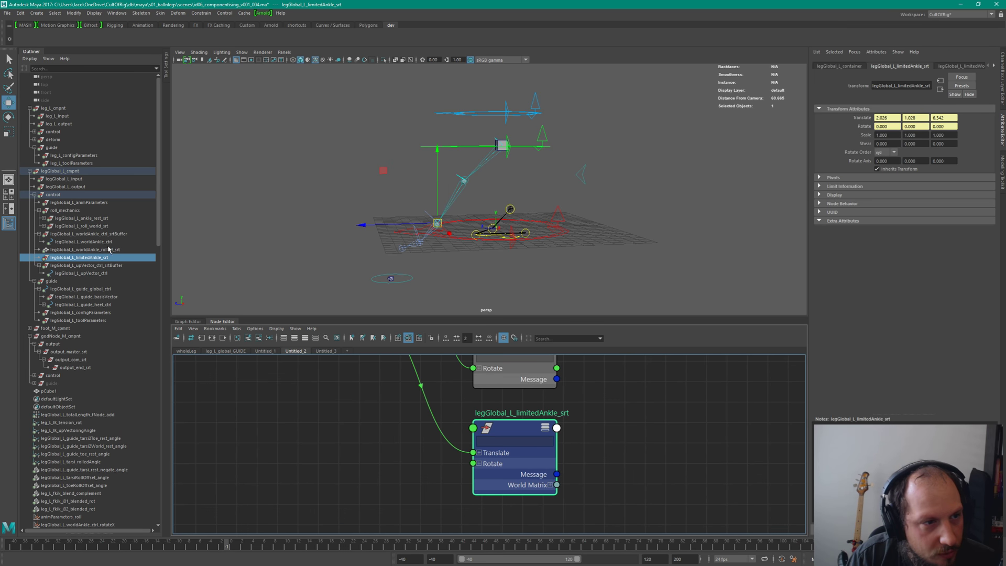
left_click(96, 250)
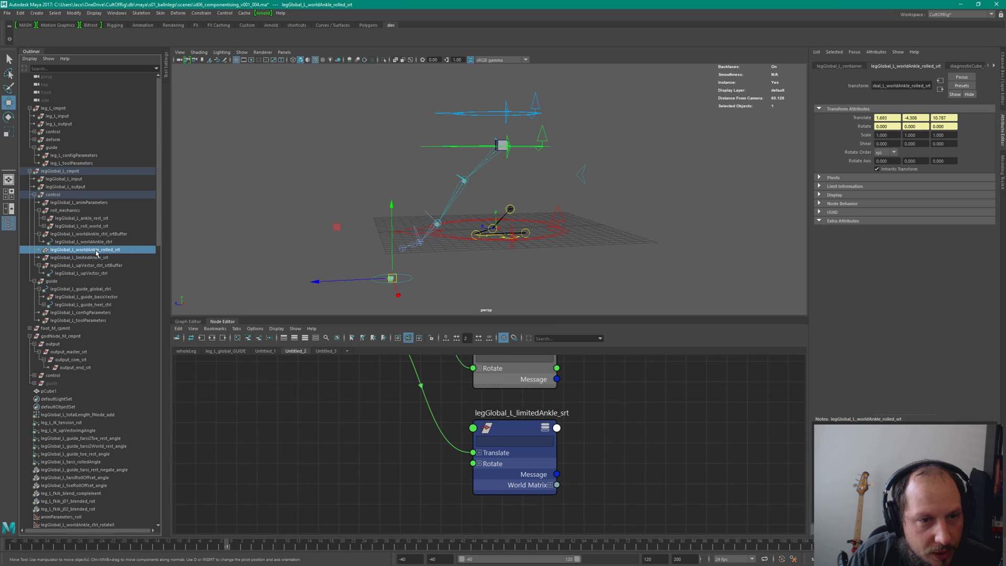
left_click_drag(257, 545, 627, 435)
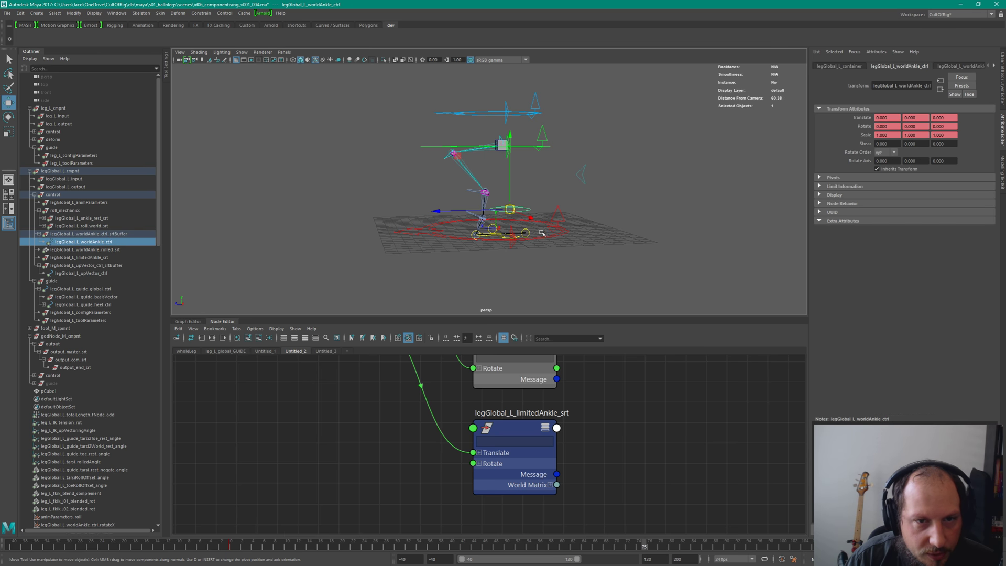
Step: Move legGlobal_L_worldAnkle_ctrl down and away from the hip, well beyond the leg's reach, and clear the selection
left_click(511, 209)
left_click_drag(426, 298, 597, 184)
left_click(598, 184)
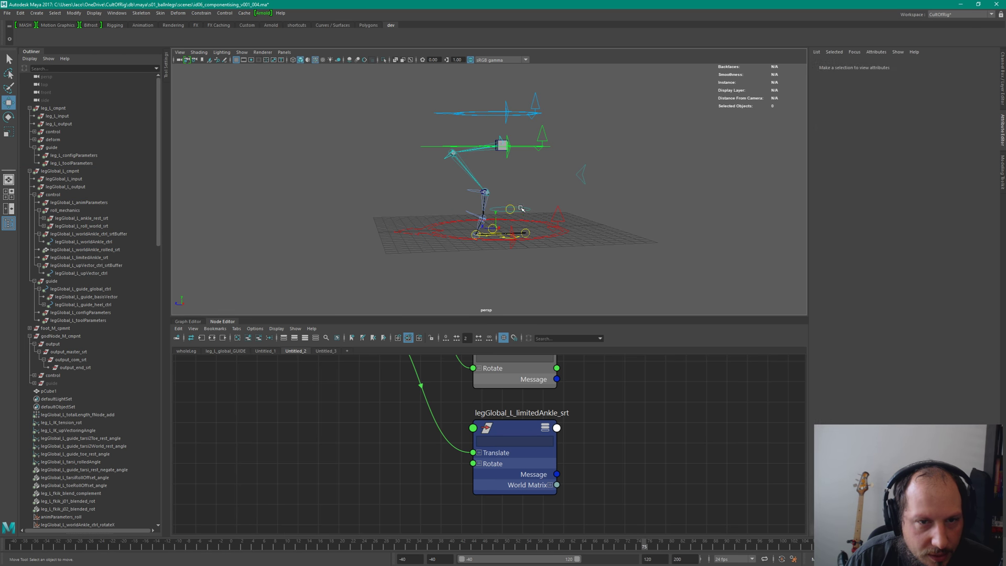
left_click(511, 209)
left_click_drag(511, 209, 419, 280)
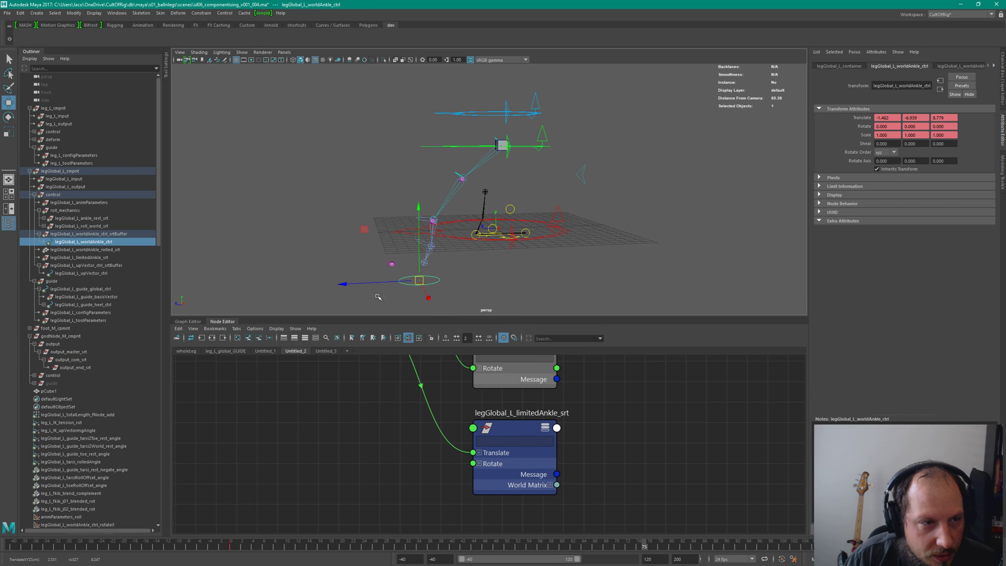
left_click(486, 286)
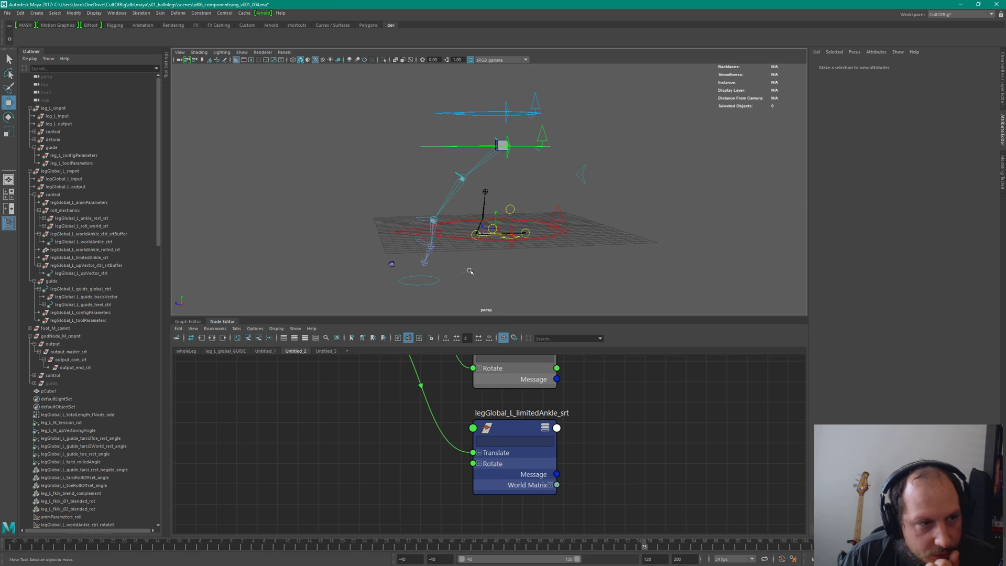
Step: Compare where legGlobal_L_worldAnkle_ctrl and legGlobal_L_worldAnkle_rolled_srt sit relative to the stretched leg, viewing it from the opposite side
left_click(105, 233)
left_click(105, 241)
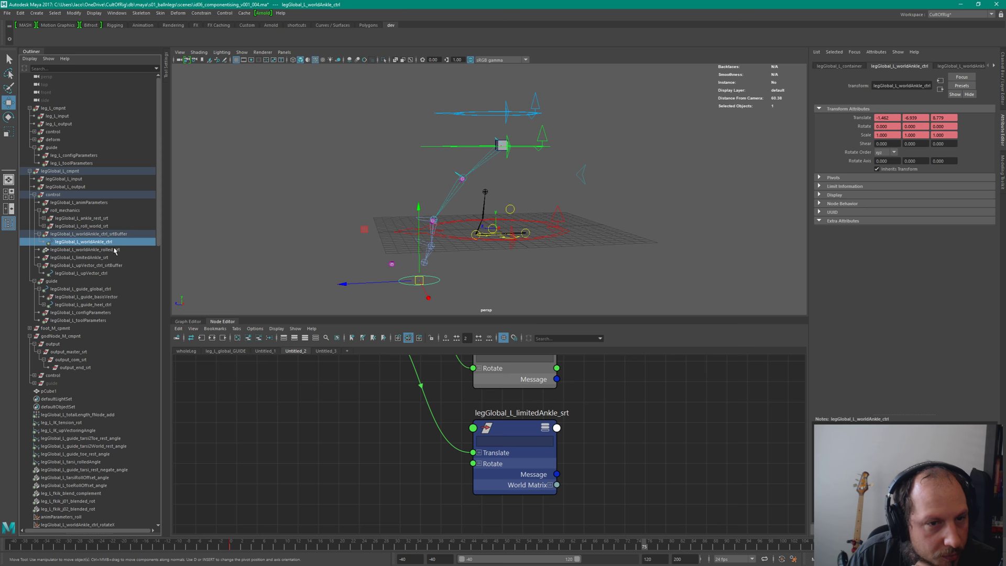
left_click(104, 250)
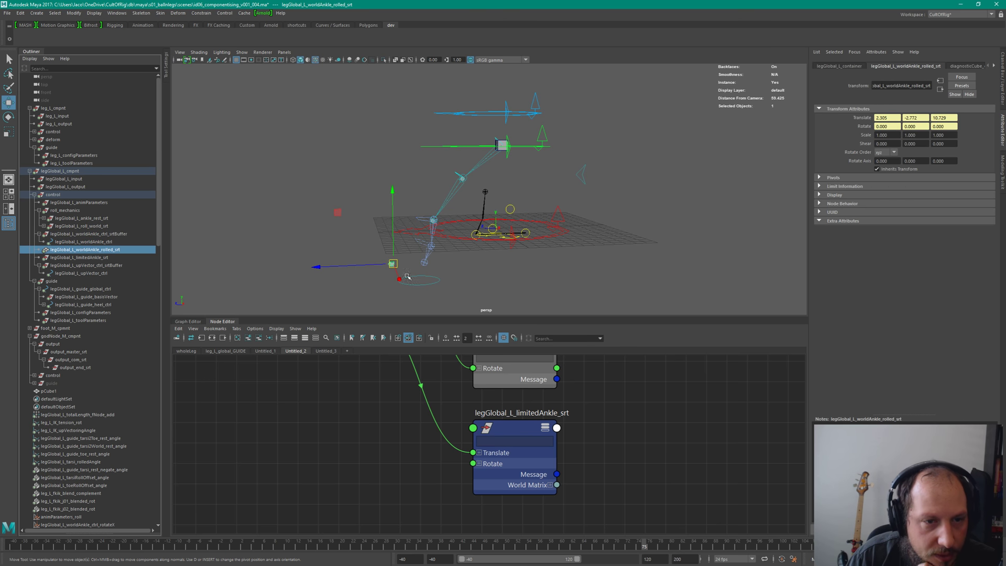
left_click_drag(439, 253, 505, 280, "alt")
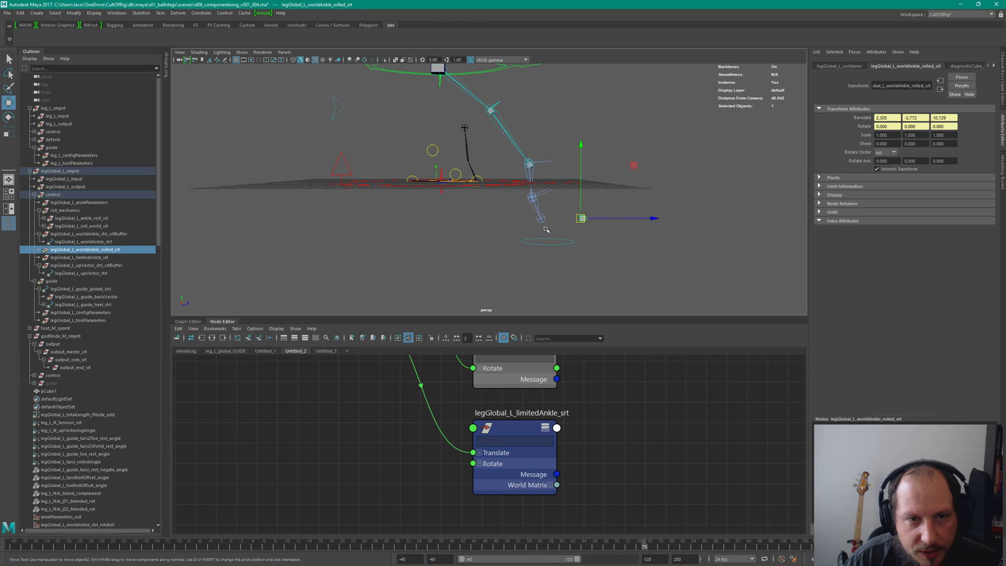
left_click_drag(547, 230, 599, 255, "alt")
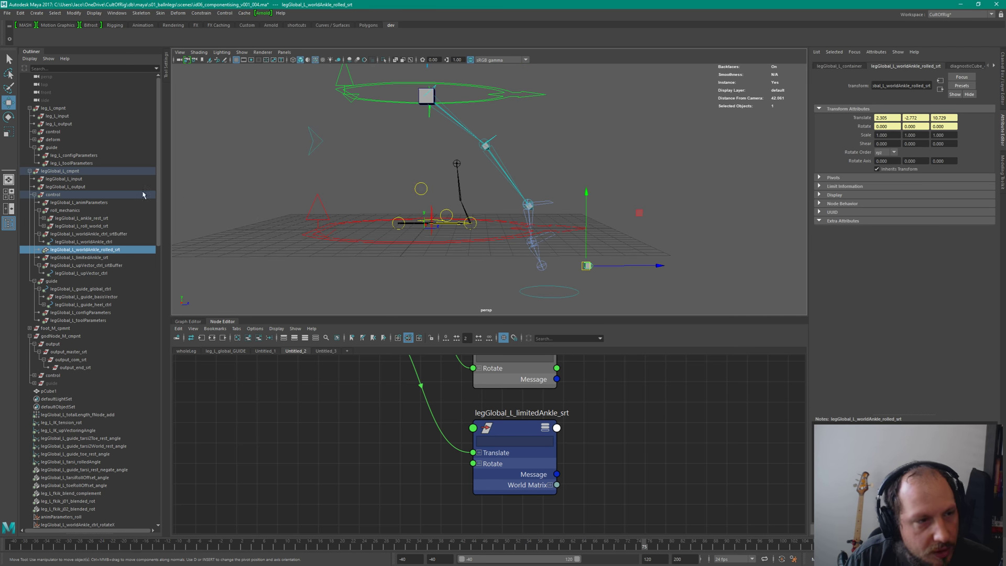
Step: Graph the connections of legGlobal_L_limitedAnkle_srt and follow its world matrix through to legGlobal_L_output
left_click(98, 258)
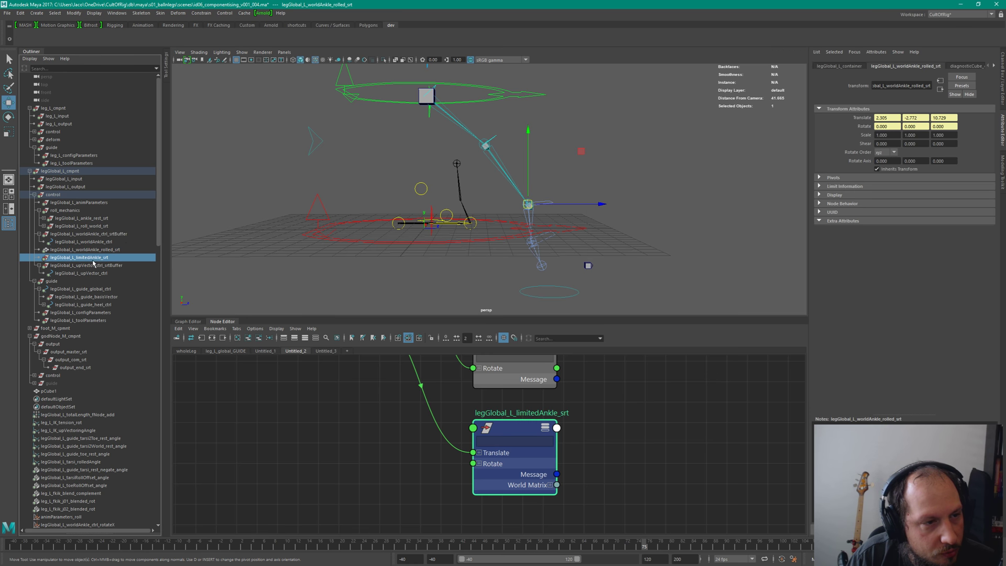
scroll(566, 450, "down", 4)
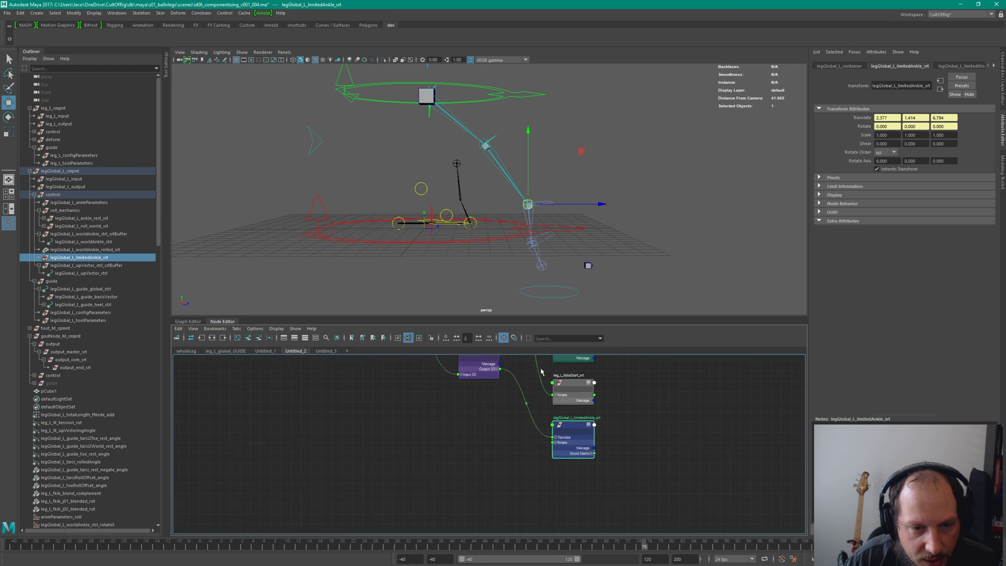
left_click(237, 337)
key("f")
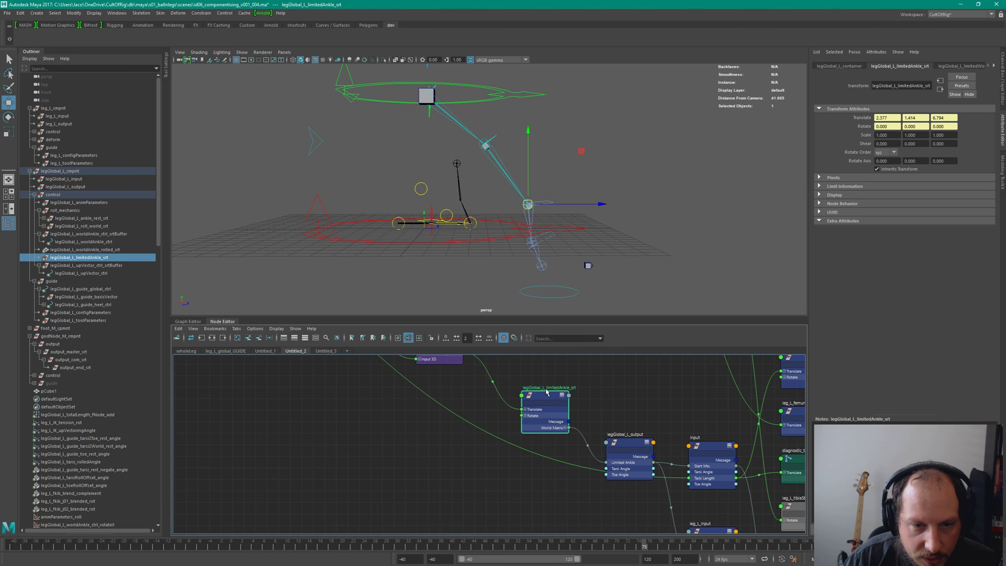
scroll(445, 435, "down", 5)
middle_click_drag(446, 436, 401, 489, "alt")
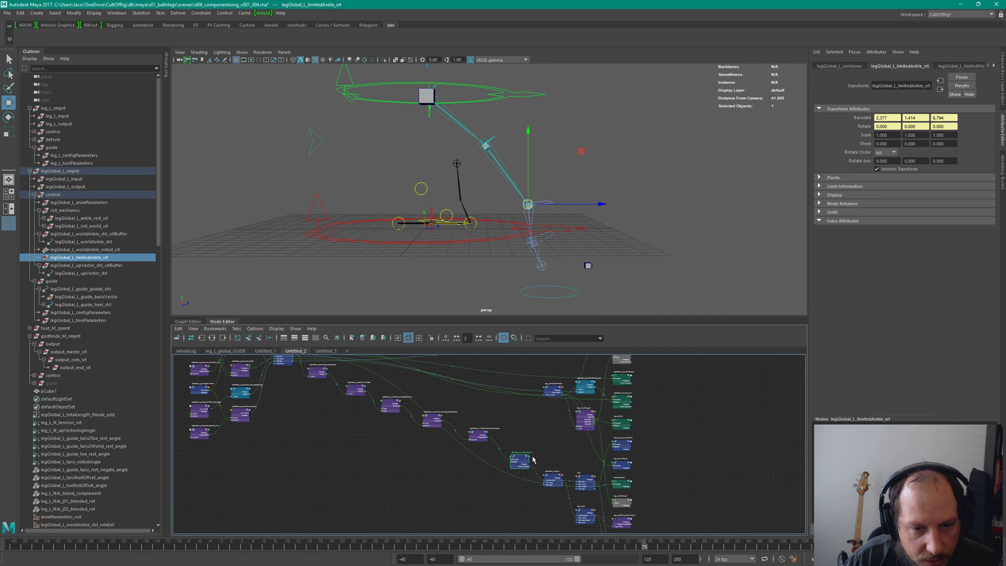
scroll(517, 434, "up", 4)
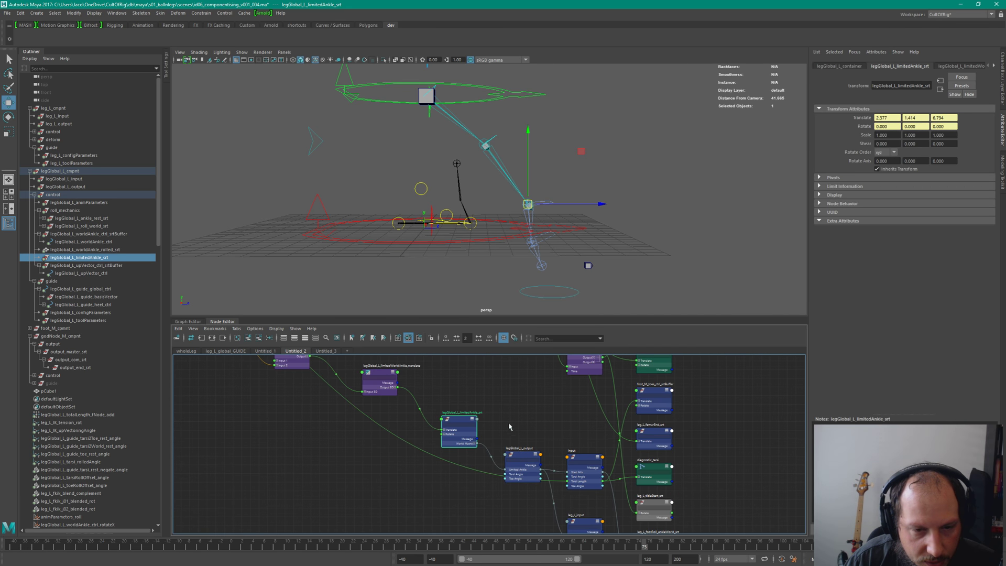
Step: Spread out the legGlobal_L_limitedAnkle_srt, legGlobal_L_output and foot input nodes in the graph so their connections read clearly
left_click(461, 415)
left_click_drag(461, 415, 459, 397)
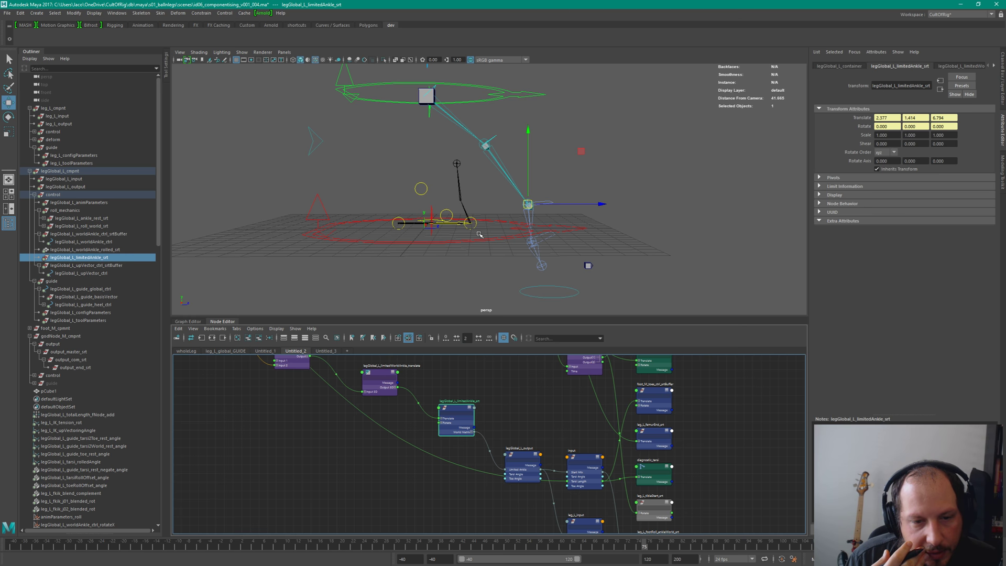
left_click(523, 460)
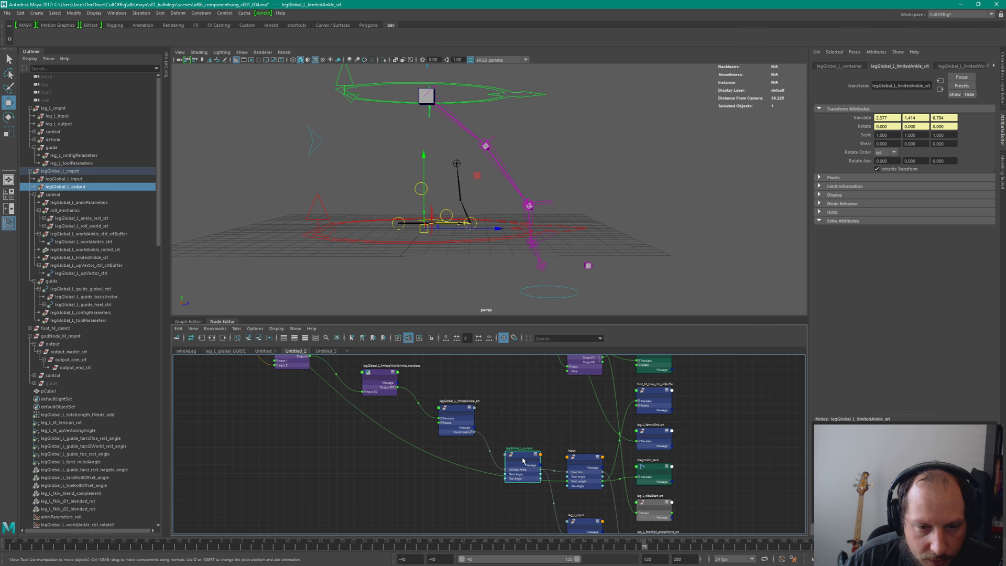
left_click(588, 462)
left_click_drag(589, 461, 590, 453)
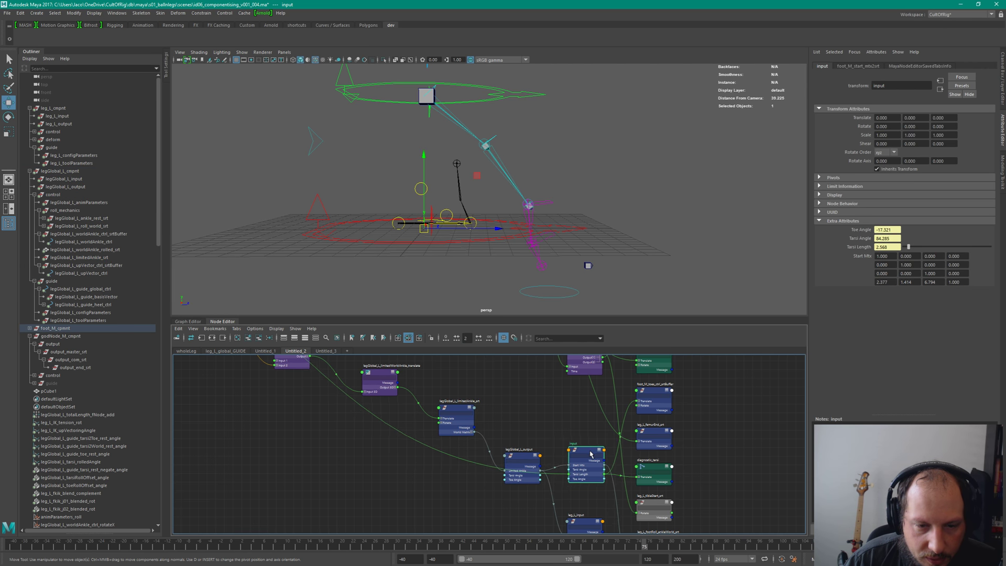
left_click_drag(528, 457, 522, 429)
middle_click_drag(523, 429, 528, 395, "alt")
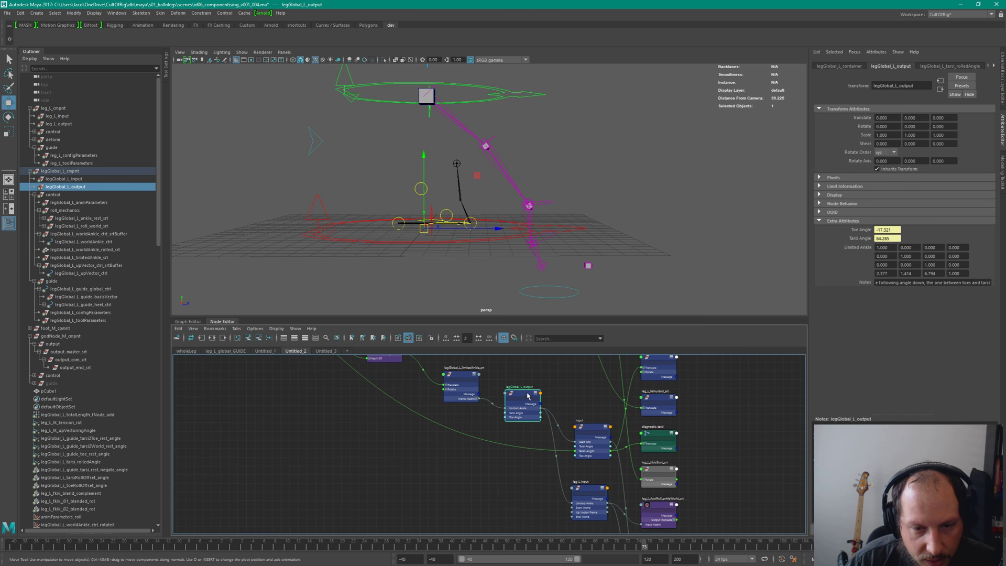
left_click_drag(524, 396, 528, 406)
Step: Expand foot_M_cpmnt in the hierarchy and examine the attributes of its input, leg_L_input and legGlobal_L_output
left_click(588, 437)
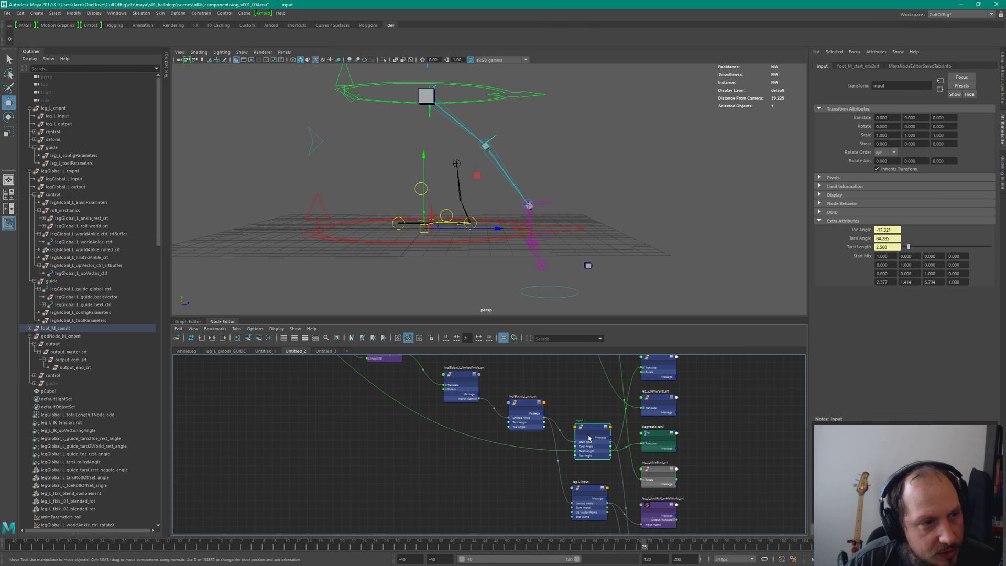
left_click(29, 327)
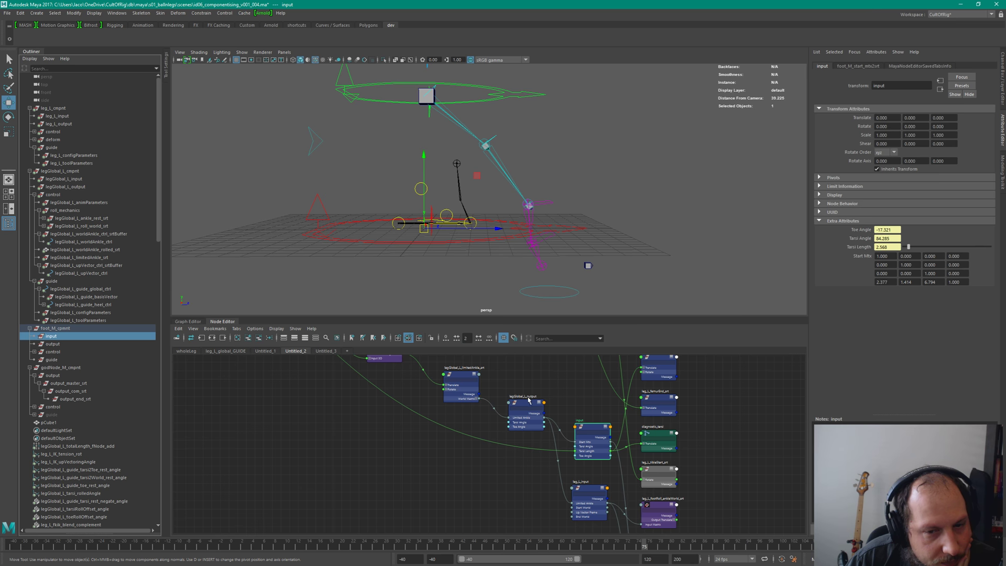
left_click_drag(584, 488, 588, 491)
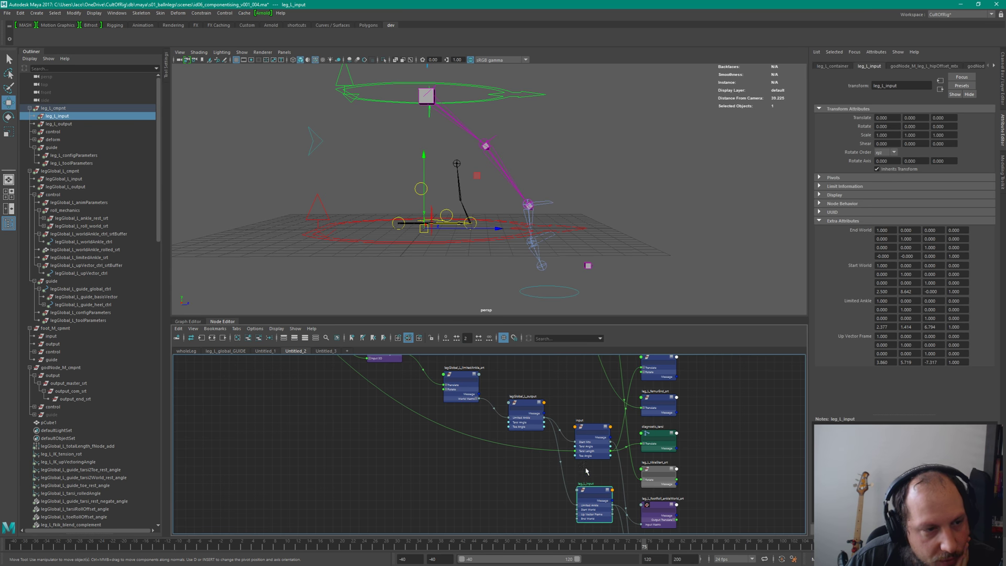
left_click(531, 399)
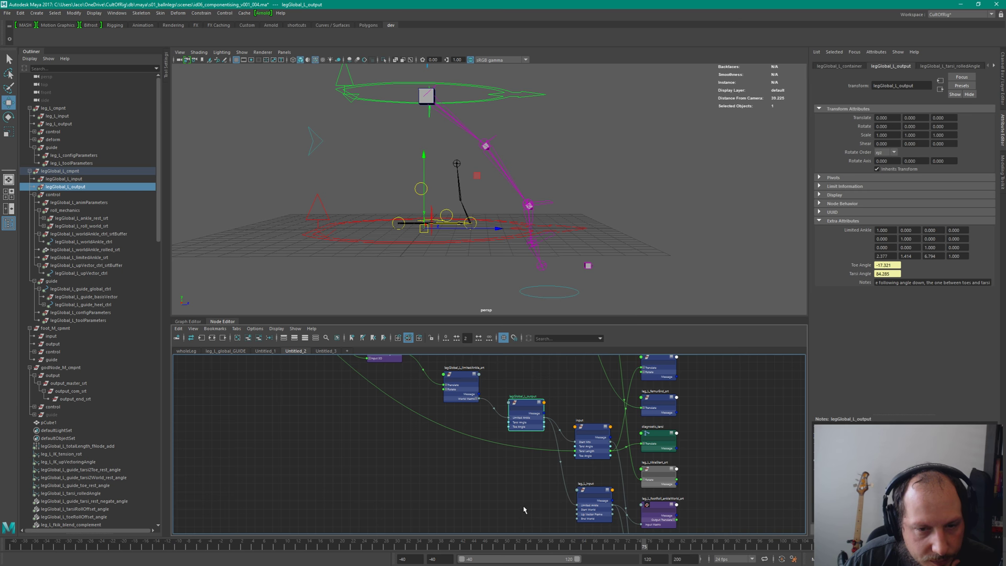
Step: Rename the input group under foot_M_cpmnt to foot_M_input
left_click(590, 426)
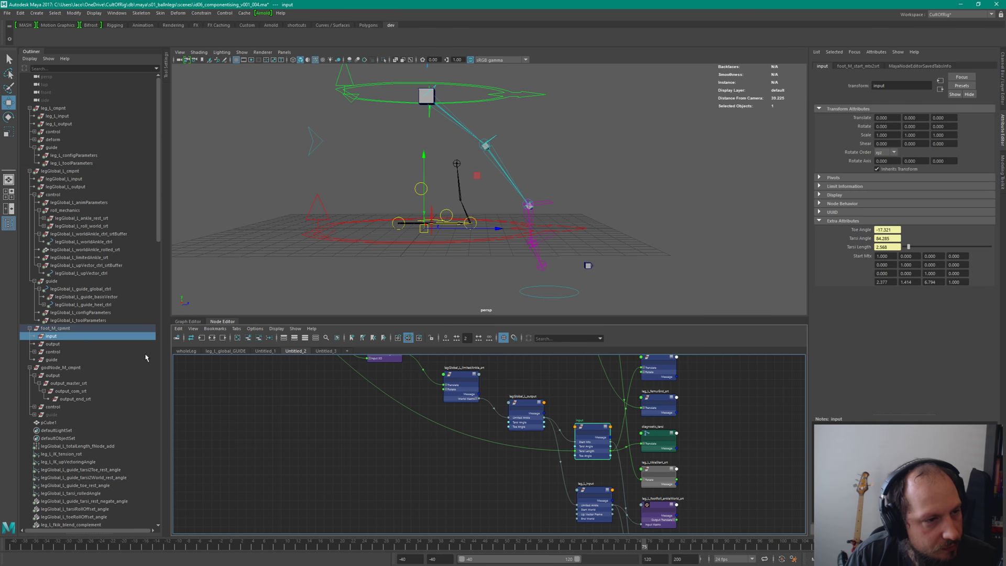
double_click(77, 339)
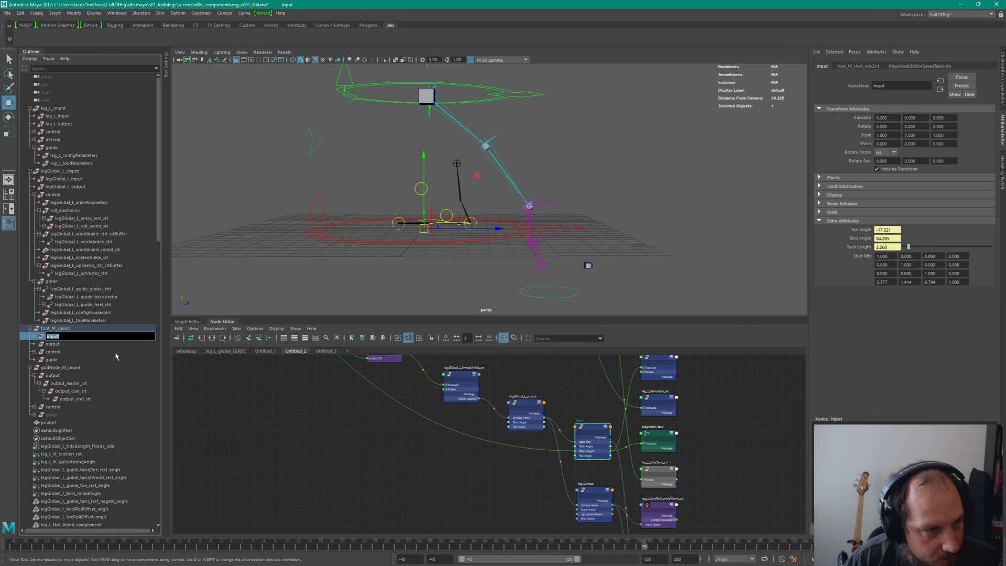
type("Input")
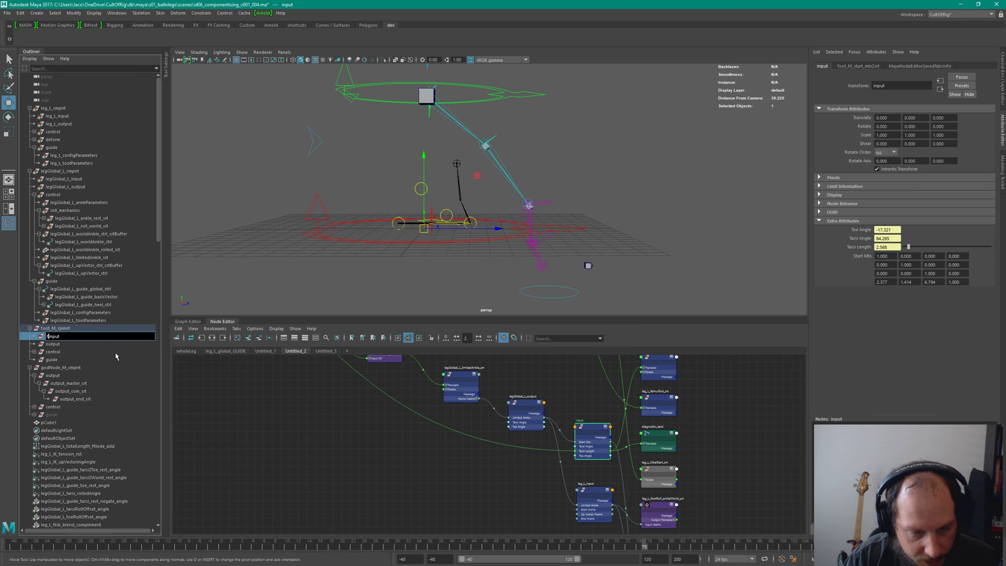
type("foot_M")
type("_")
key("Return")
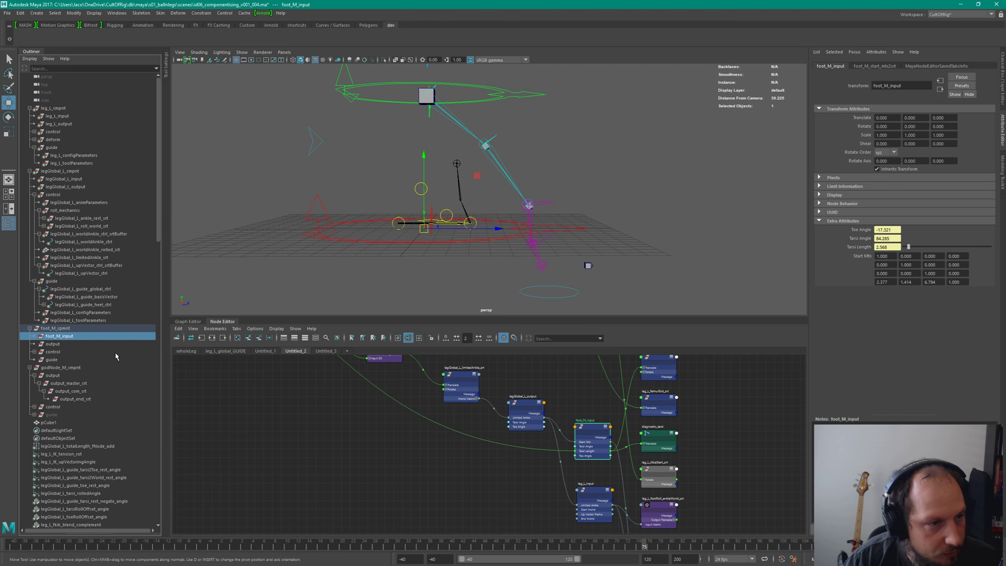
Step: Rename the output group under foot_M_cpmnt to foot_M_output
key("Down")
key("Return")
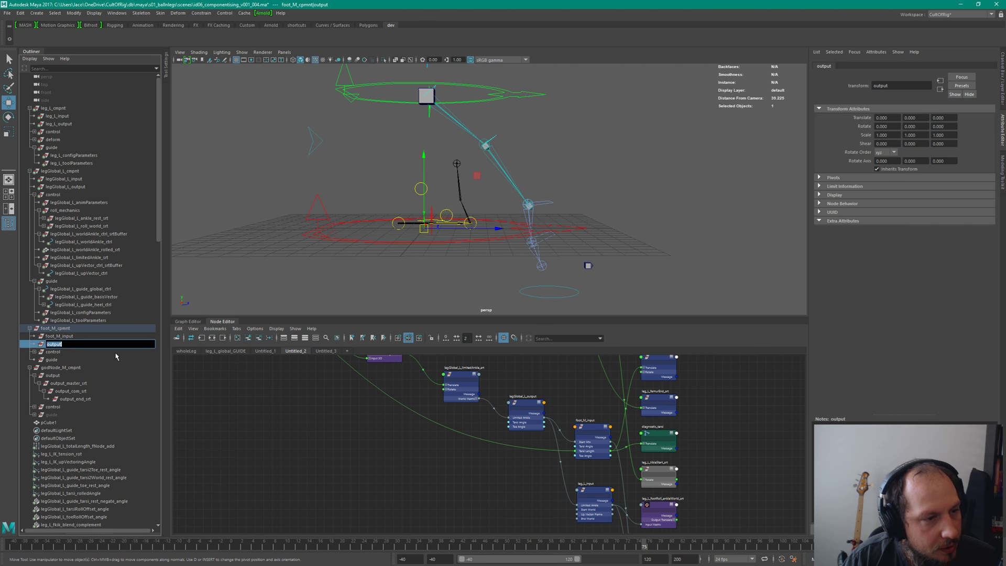
type("foot_M_")
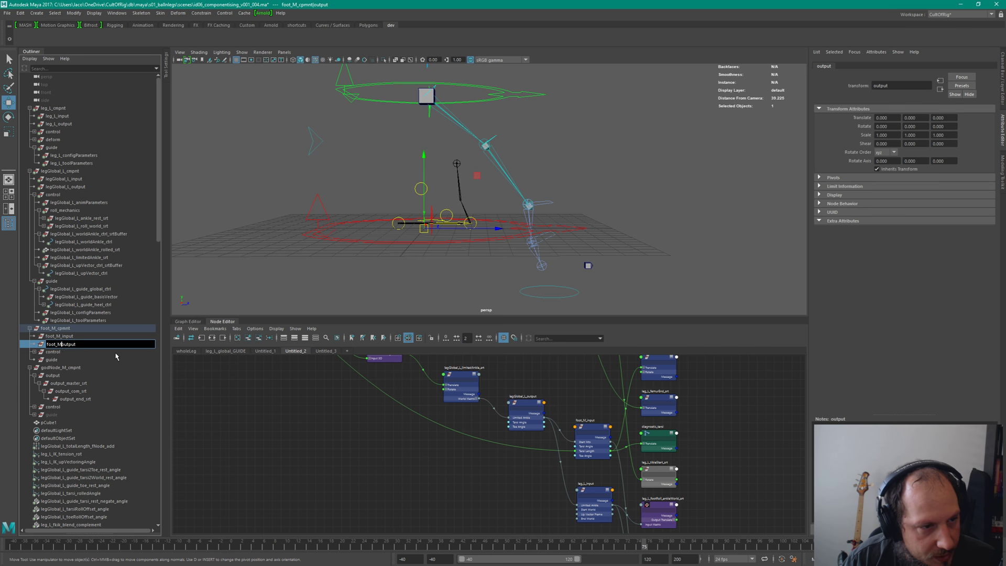
key("Return")
Step: Expand the control group of foot_M_cpmnt and inspect its hierarchy from foot_M_ankleSpace_srt down to foot_M_tarsii_ctrl
key("Down")
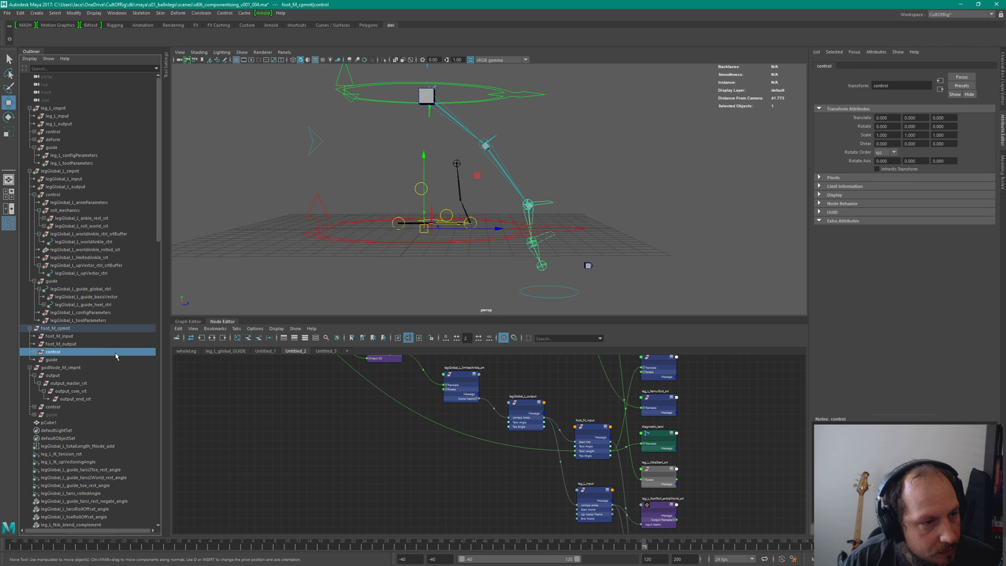
key("Down")
key("Up")
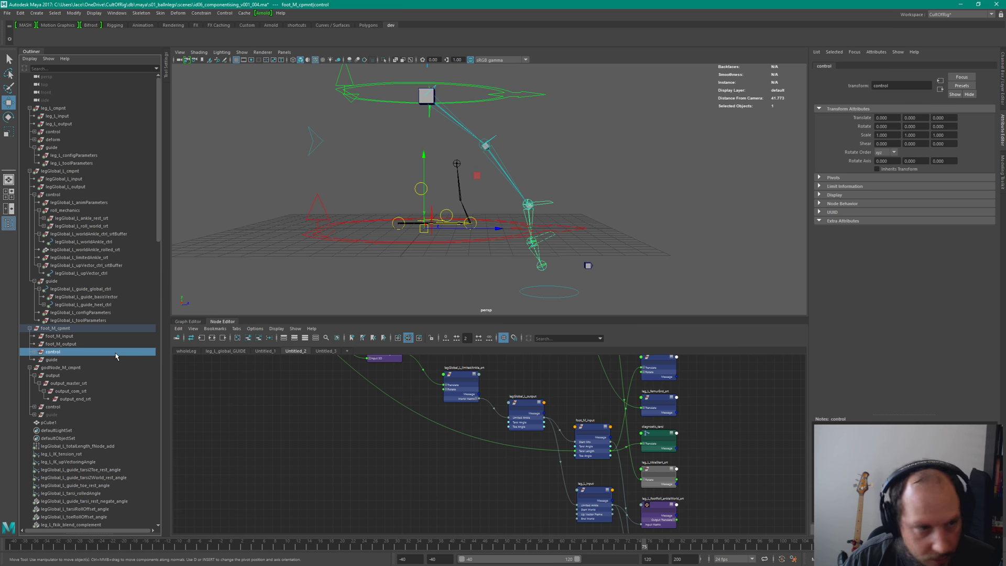
key("Right")
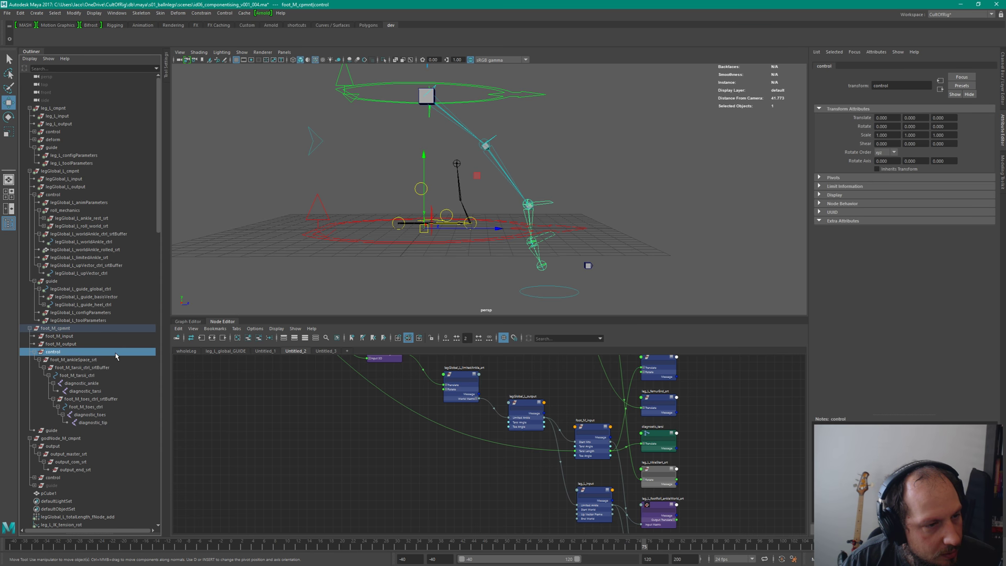
key("Down")
key("Down")
key("Down")
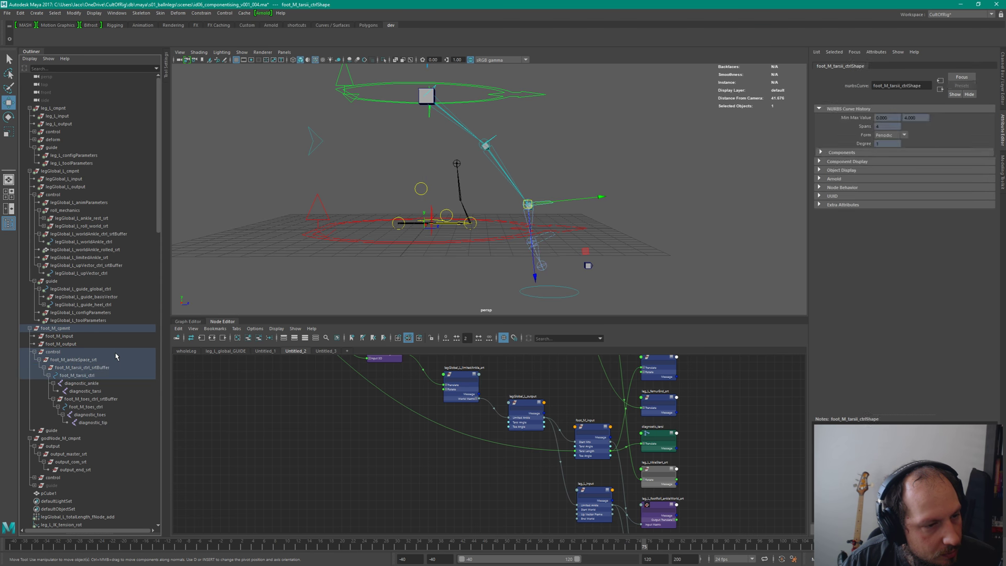
Step: Select foot_M_input and examine its attributes, its graph connections and the foot part of the rig it drives
key("Up")
key("Up")
key("Up")
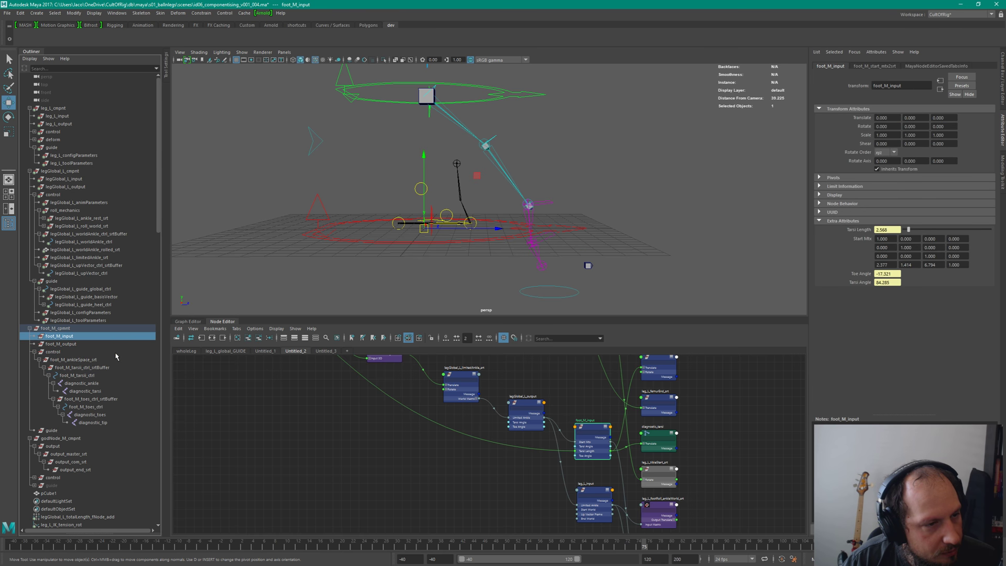
key("Right")
key("Right")
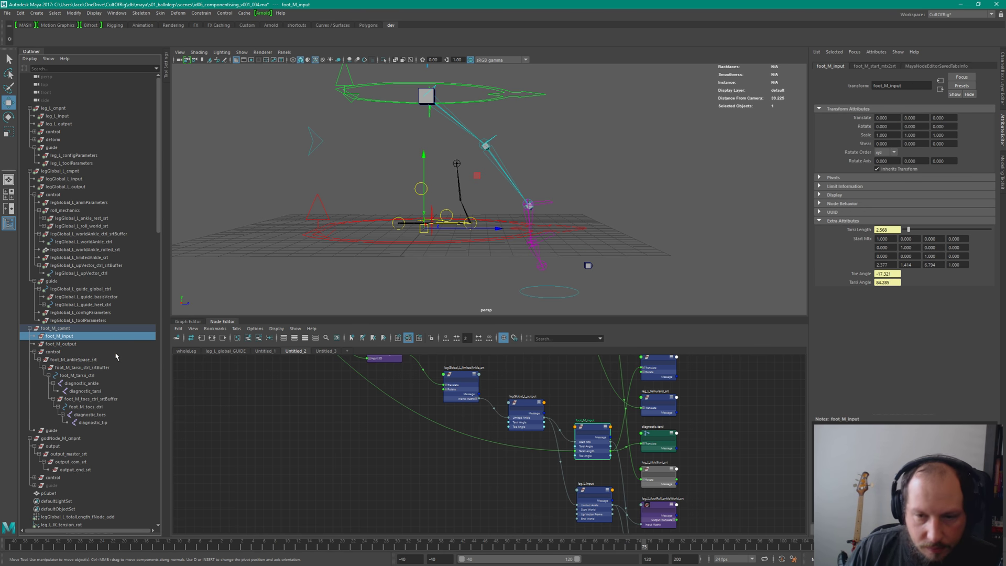
middle_click_drag(581, 428, 601, 443)
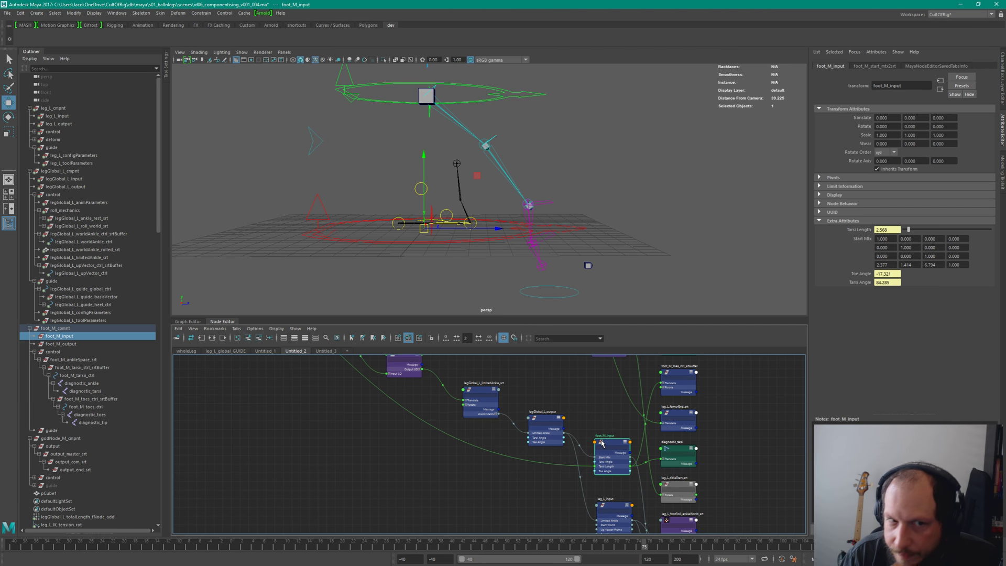
middle_click_drag(601, 443, 581, 417)
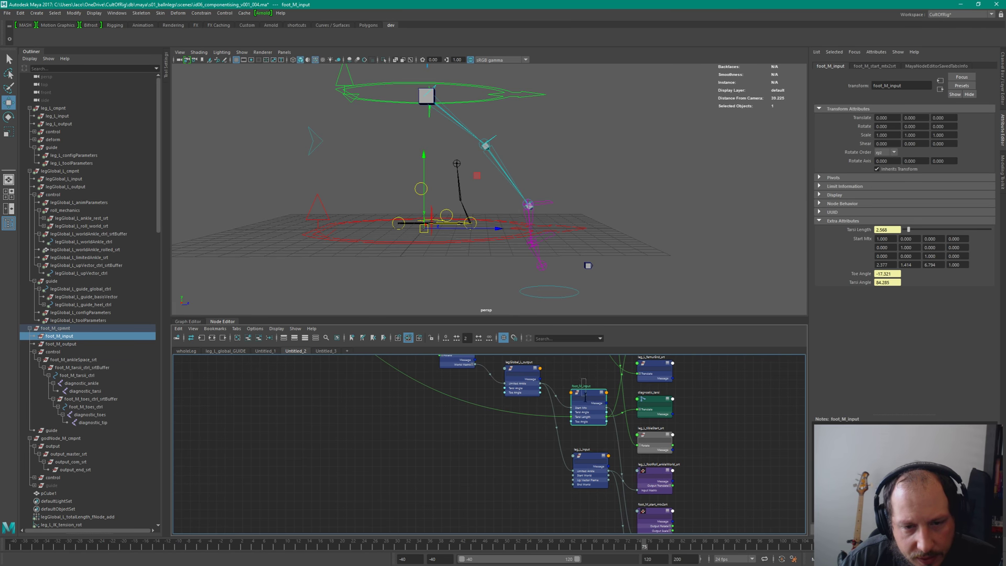
left_click_drag(476, 222, 528, 229, "alt")
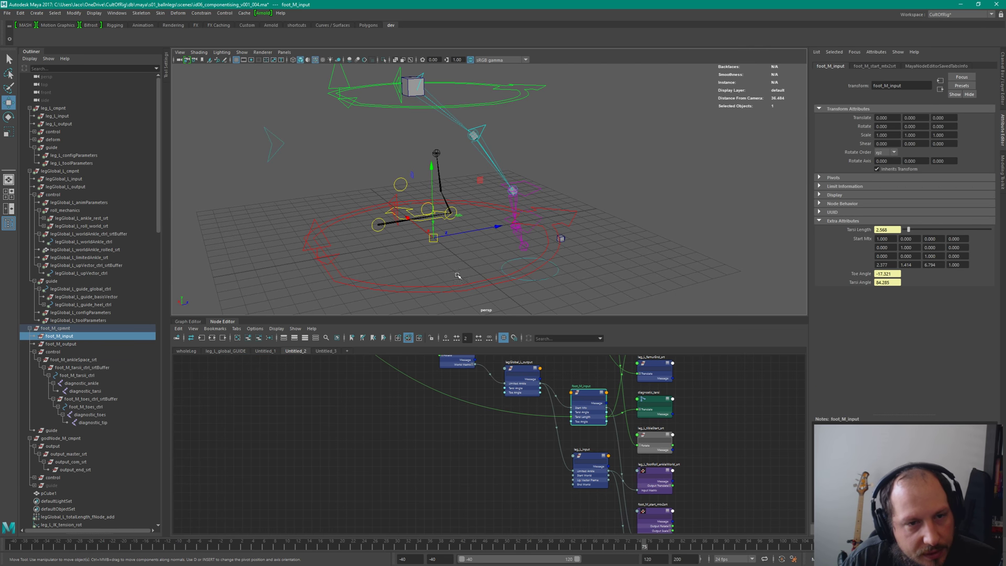
Step: Trace the node chain upstream of foot_M_input, selecting the nodes from legGlobal_L_totalLength_fNode_add through to legGlobal_L_output
left_click(592, 397)
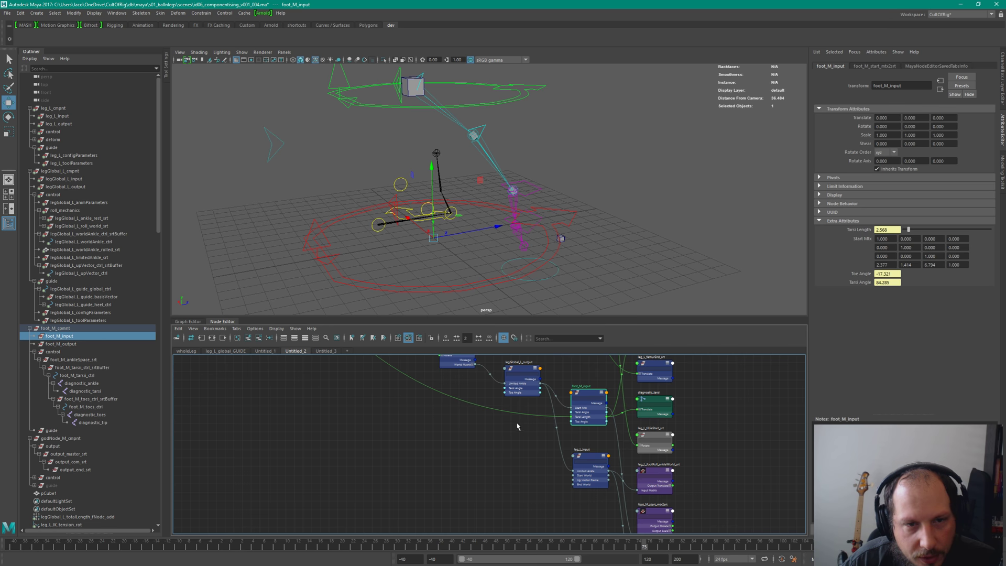
middle_click_drag(517, 426, 547, 455, "alt")
middle_click_drag(537, 186, 611, 241, "alt")
right_click_drag(611, 241, 533, 196, "alt")
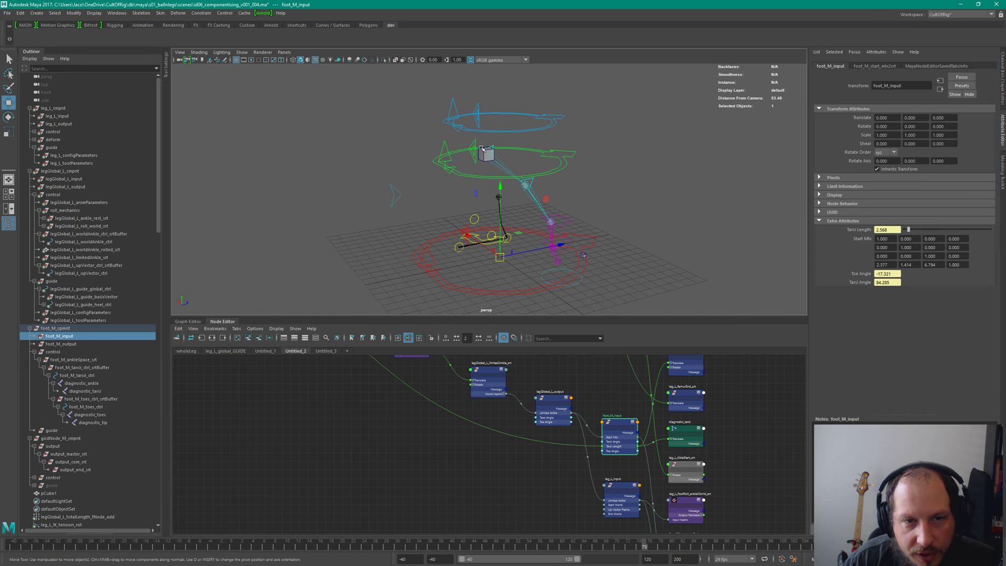
middle_click_drag(488, 386, 512, 468, "alt")
scroll(608, 491, "down", 8)
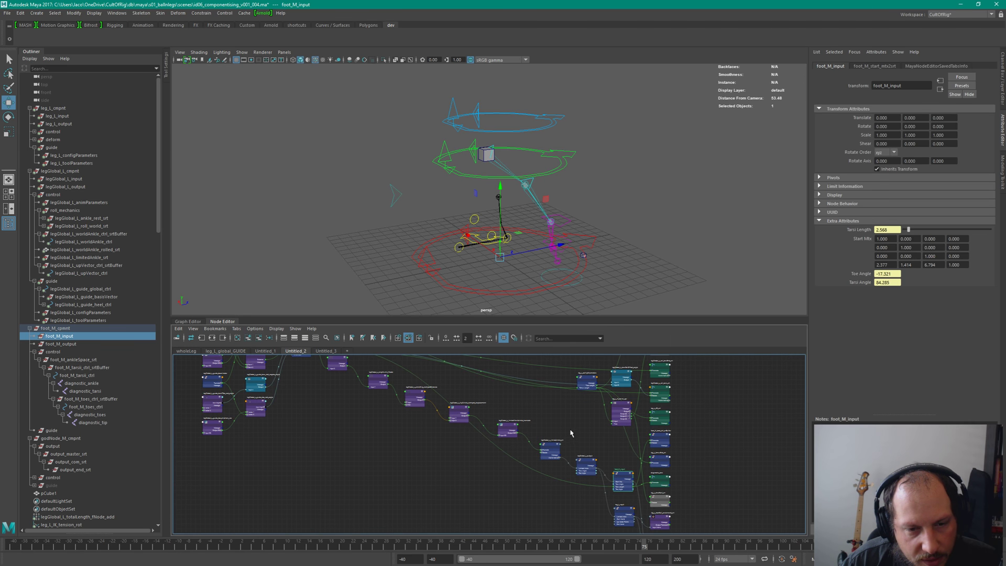
key("f")
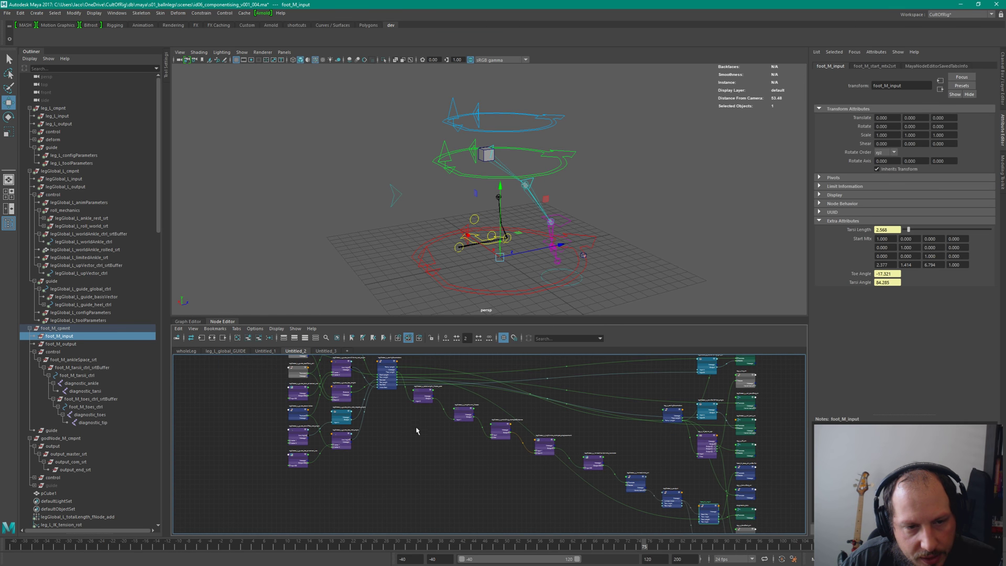
left_click_drag(393, 409, 675, 534)
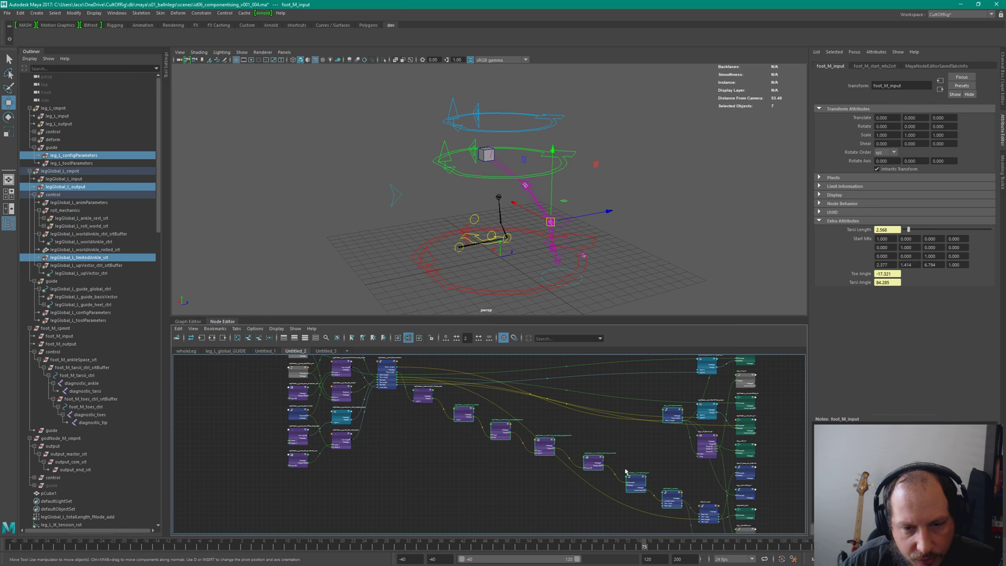
left_click(626, 472, "shift")
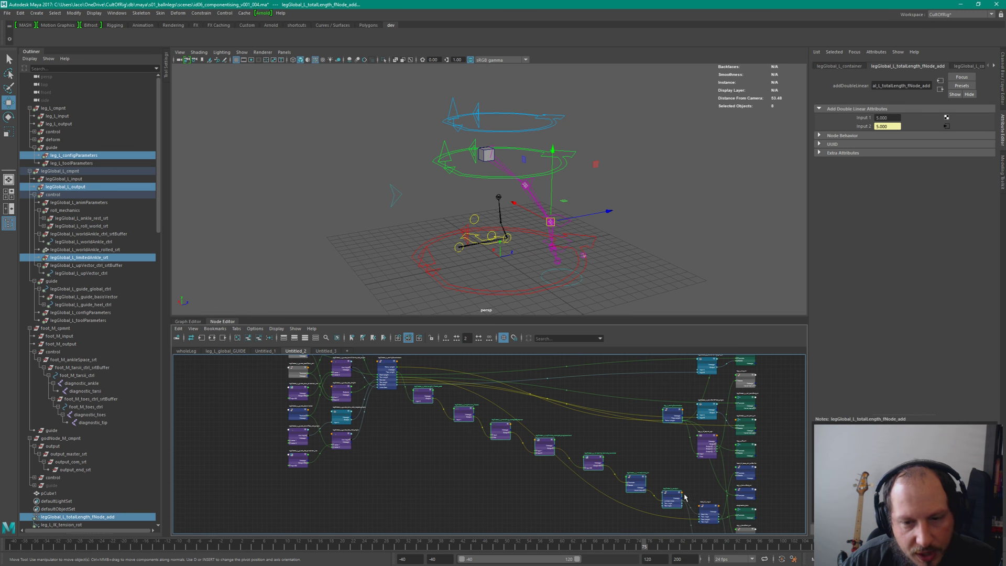
middle_click_drag(636, 458, 664, 451, "alt")
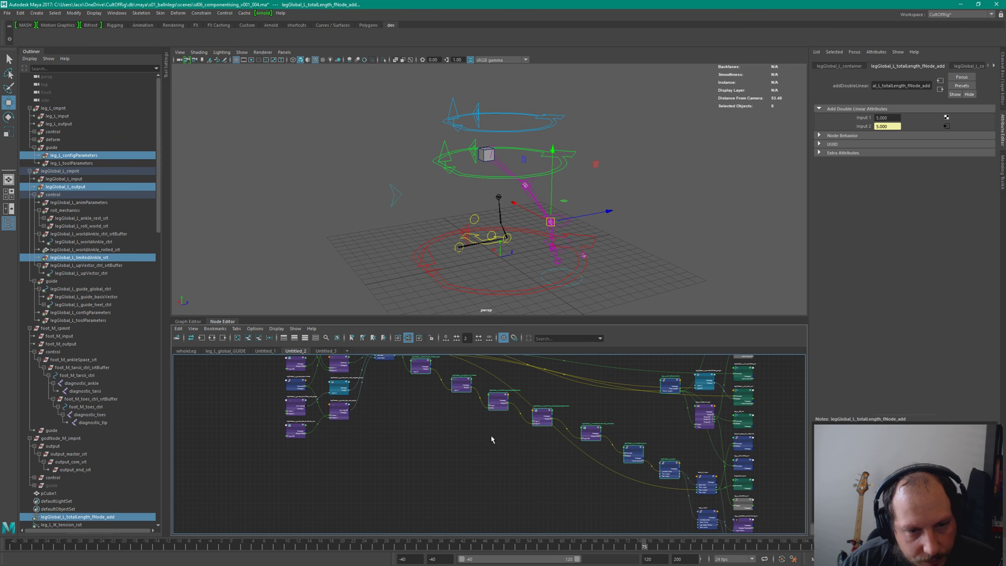
scroll(492, 439, "down", 3)
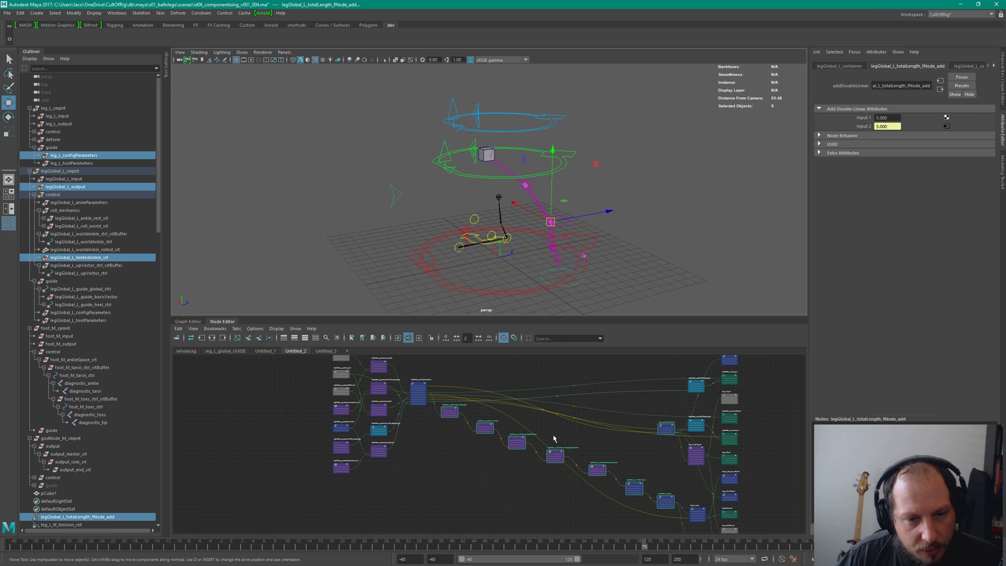
Step: Move the total length, length limit, clamped displacement and limitedWorldAnkle_translate nodes closer together in the node graph
left_click(556, 453)
left_click_drag(556, 453, 544, 445)
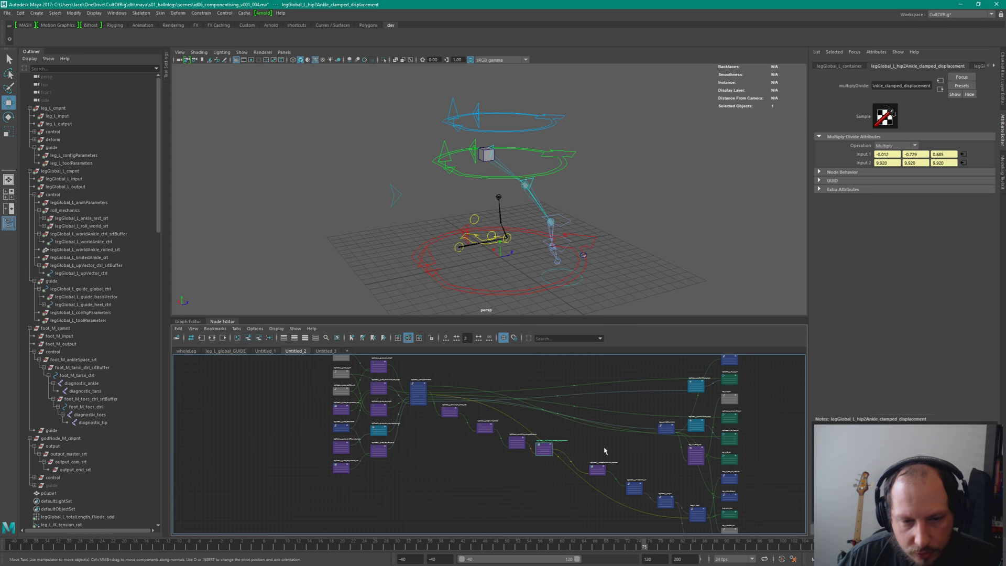
left_click(601, 469)
left_click_drag(600, 469, 571, 450)
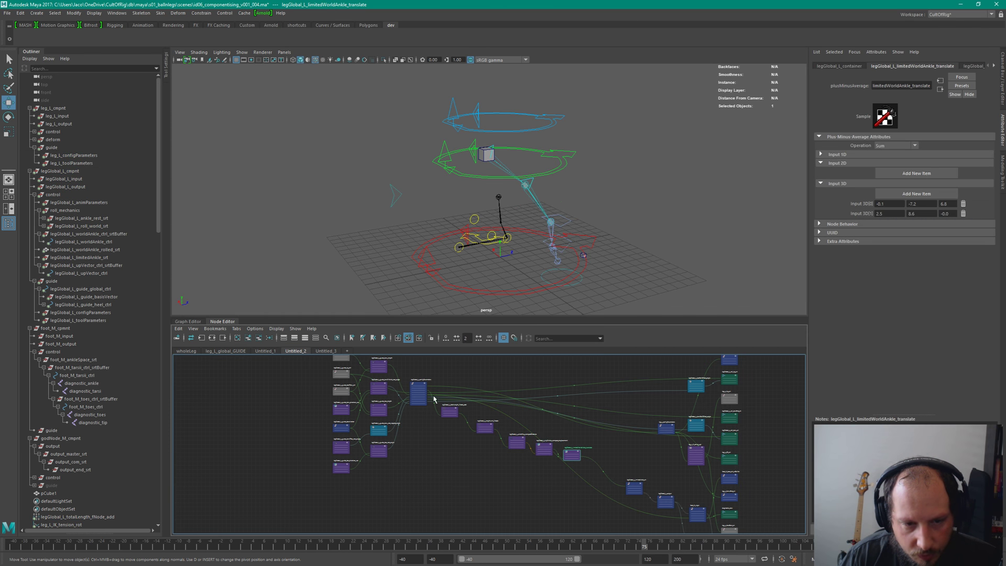
left_click_drag(449, 411, 487, 431)
left_click(482, 425, "shift")
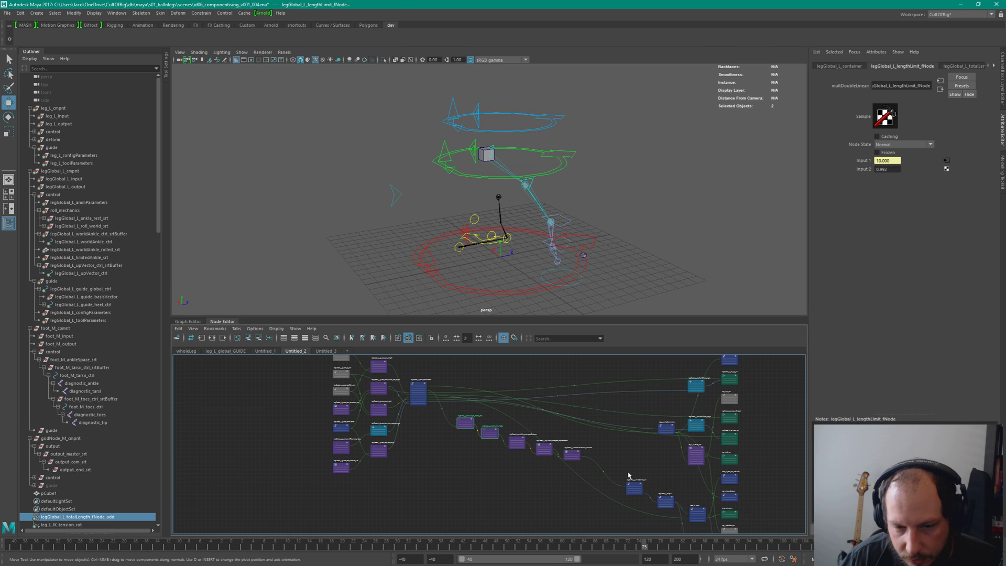
Step: Examine the tidied node chain from legGlobal_L_totalLength_fNode_add to legGlobal_L_output against the leg in the 3D view
scroll(587, 435, "up", 2)
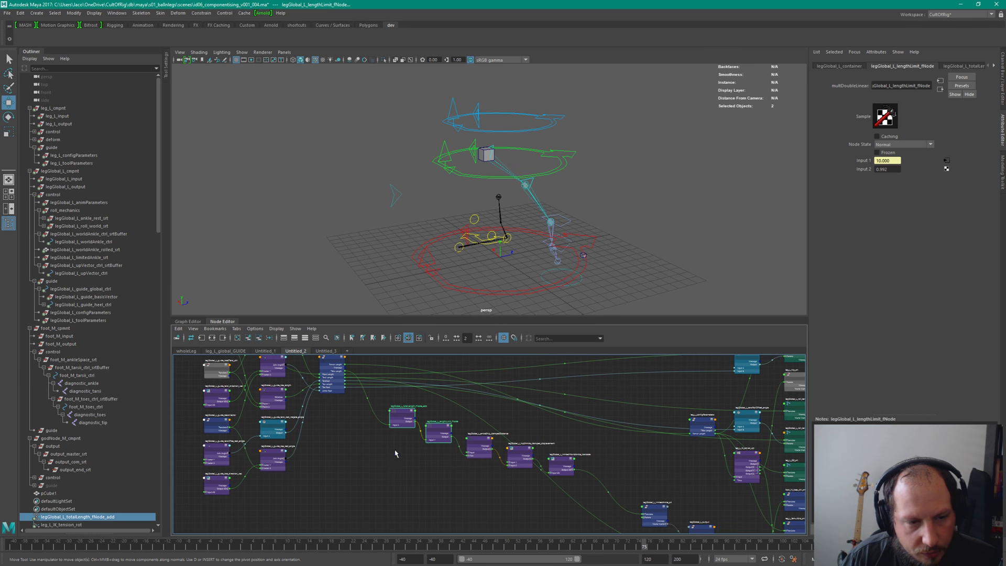
middle_click_drag(396, 427, 250, 361)
left_click(506, 432)
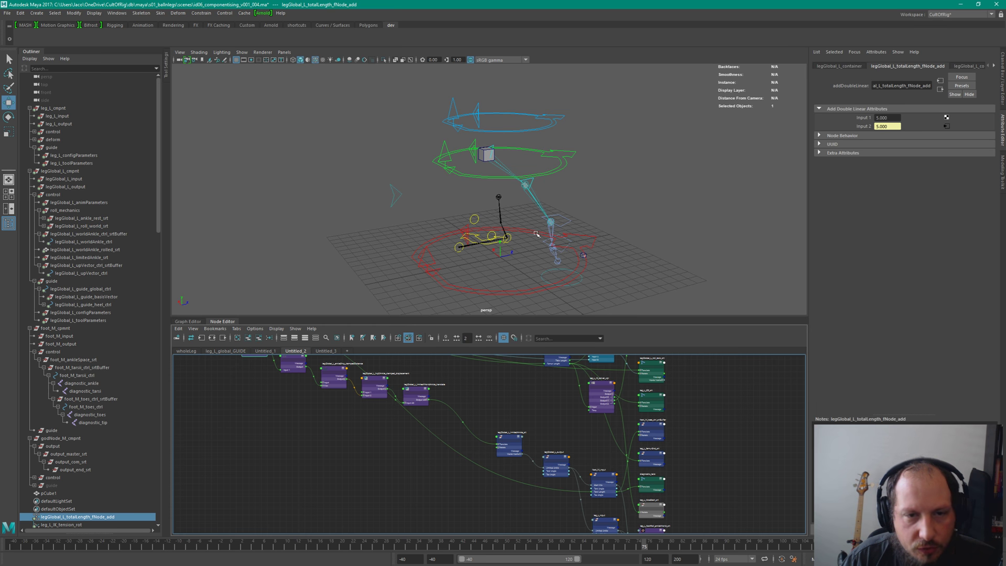
left_click_drag(545, 224, 588, 204, "alt")
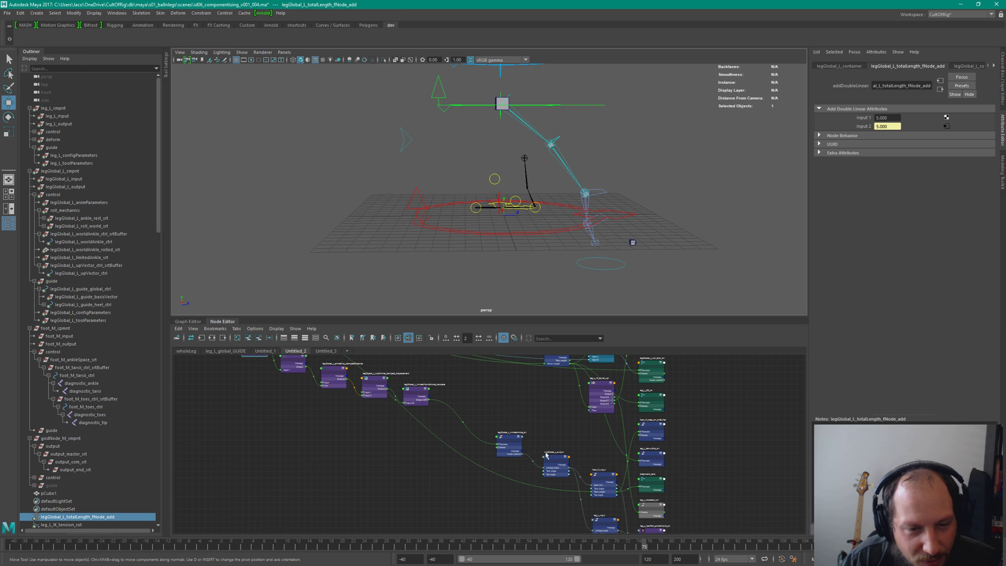
scroll(387, 428, "down", 3)
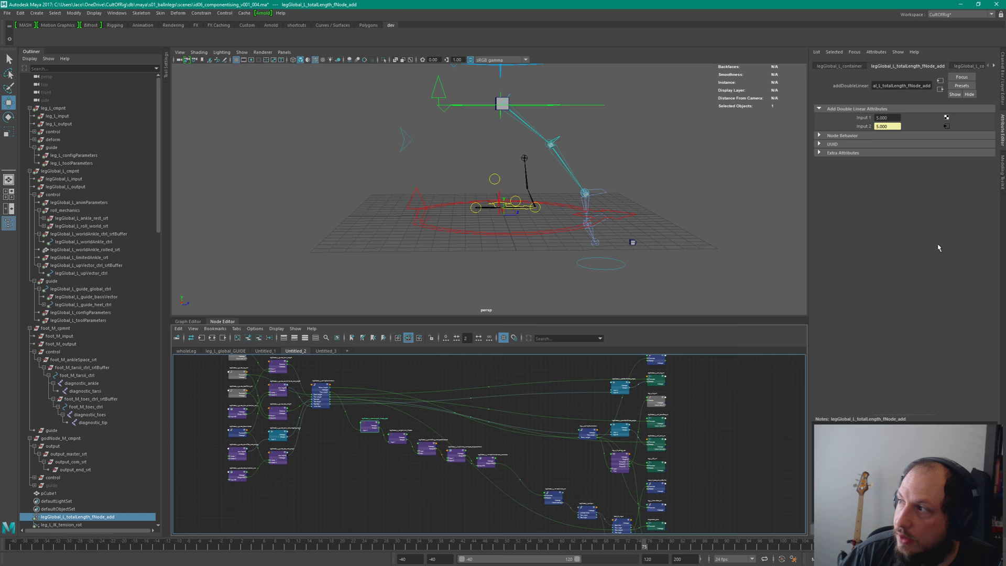
Step: Switch to Mischief and make room on the canvas beside the existing handwritten notes
key("alt+Tab")
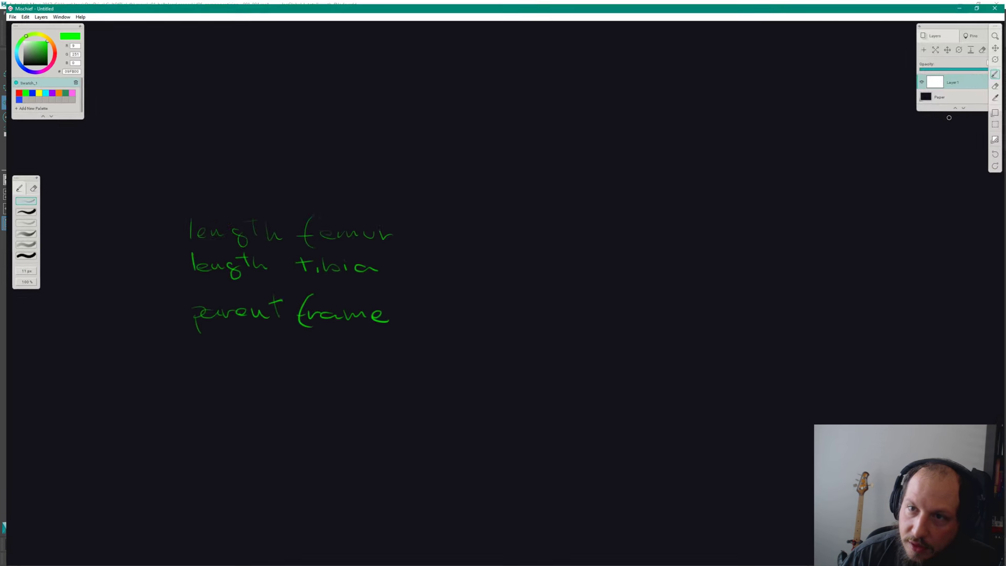
left_click(980, 57)
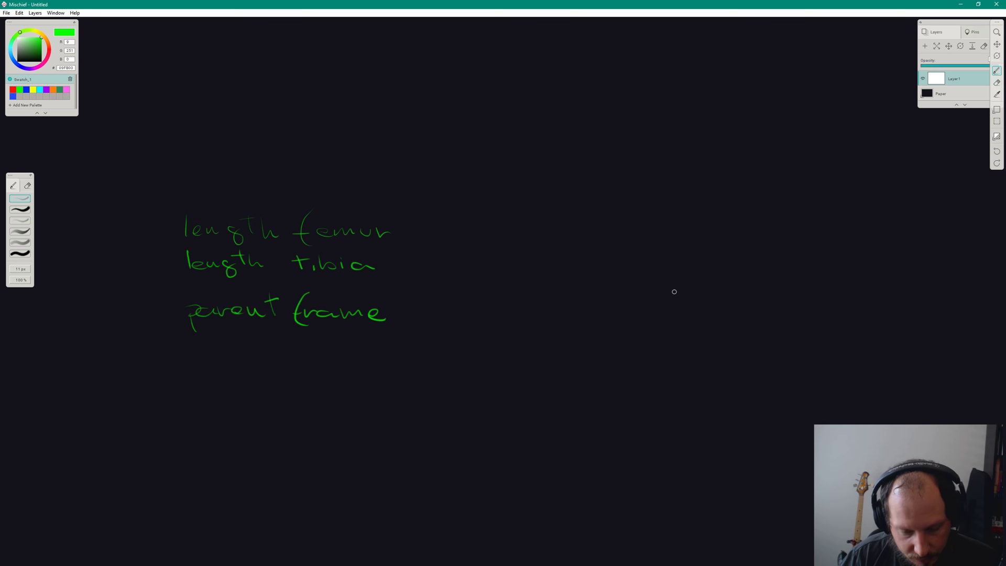
left_click_drag(700, 314, 517, 313)
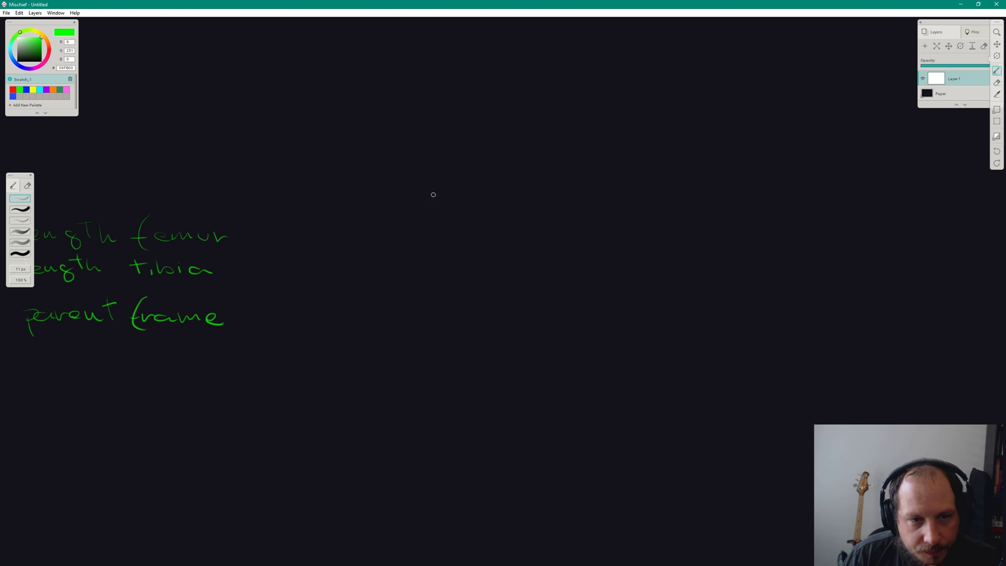
left_click_drag(476, 192, 484, 225)
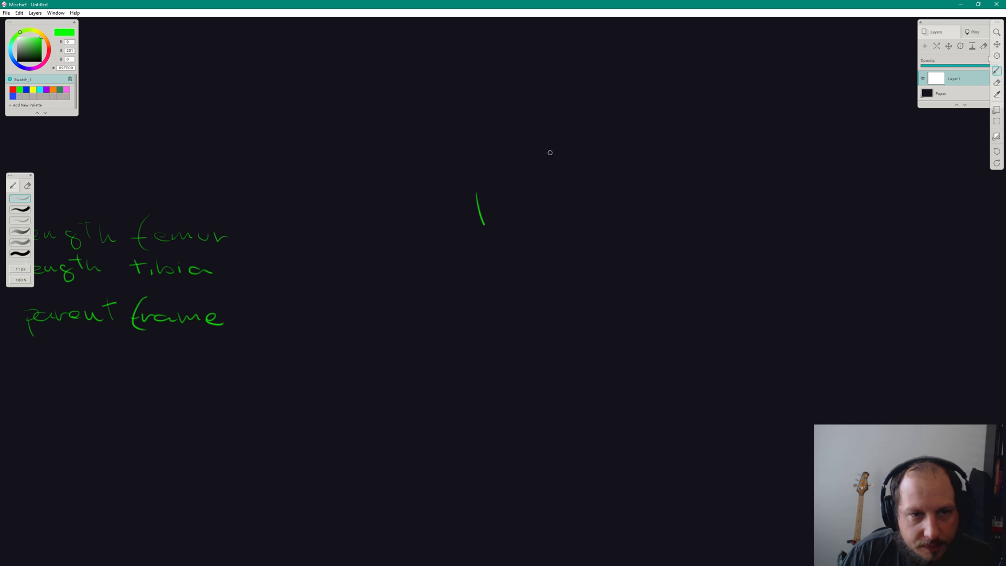
key("ctrl+z")
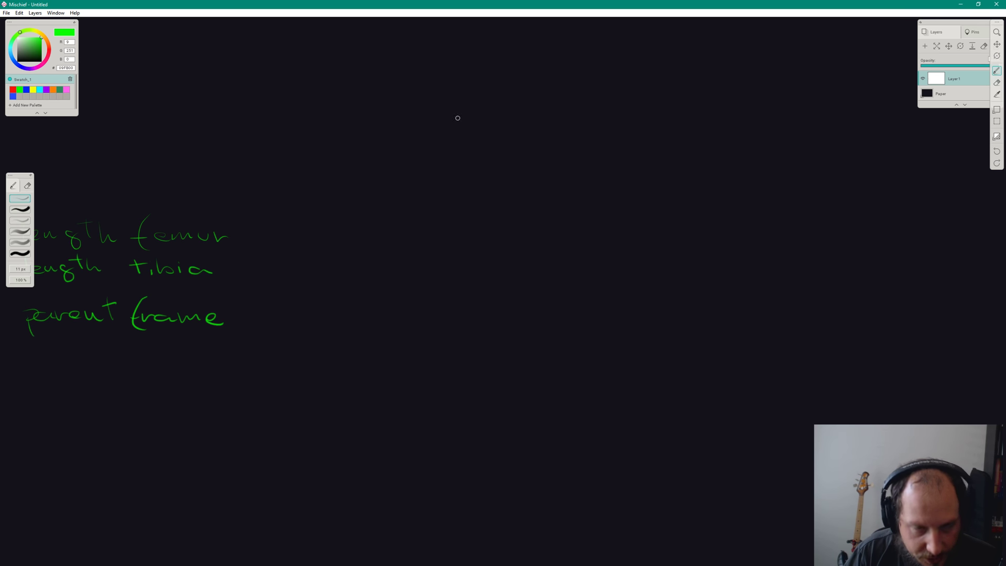
left_click_drag(422, 183, 414, 214)
key("ctrl+z")
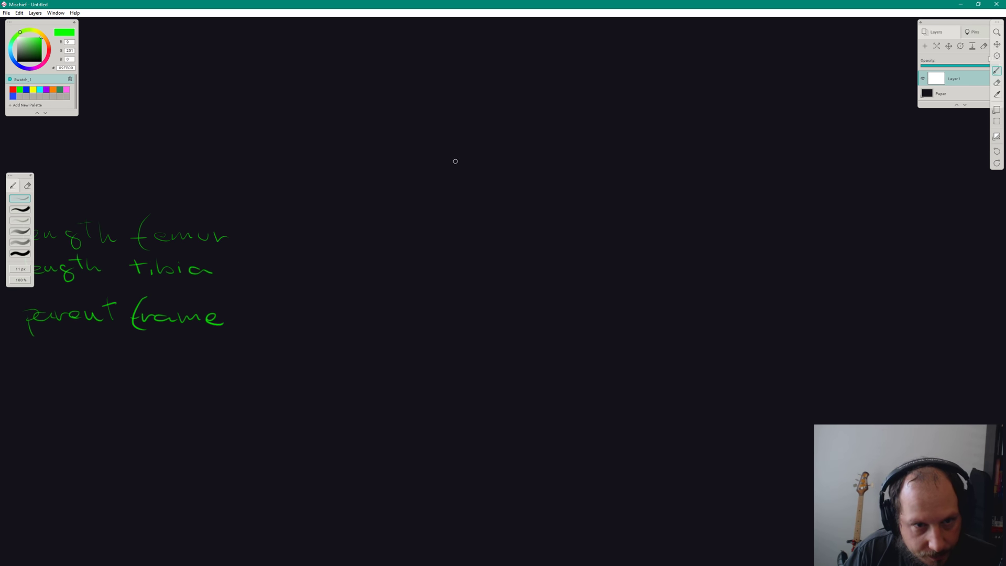
Step: Draw a box labelled "foot" with a line leading from it to a small second box
left_click_drag(445, 171, 522, 203)
left_click_drag(449, 171, 519, 200)
mouse_move(464, 177)
left_mouse_down()
mouse_move(459, 198)
mouse_move(490, 193)
left_mouse_up()
mouse_move(478, 183)
left_mouse_down()
mouse_move(637, 189)
mouse_move(596, 203)
mouse_move(611, 193)
left_mouse_up()
left_click_drag(616, 187, 632, 188)
Step: Undo the small second box and redraw it as a wider box at the end of the connecting line
key("ctrl+z")
key("ctrl+z")
key("ctrl+z")
key("ctrl+z")
key("ctrl+z")
key("ctrl+z")
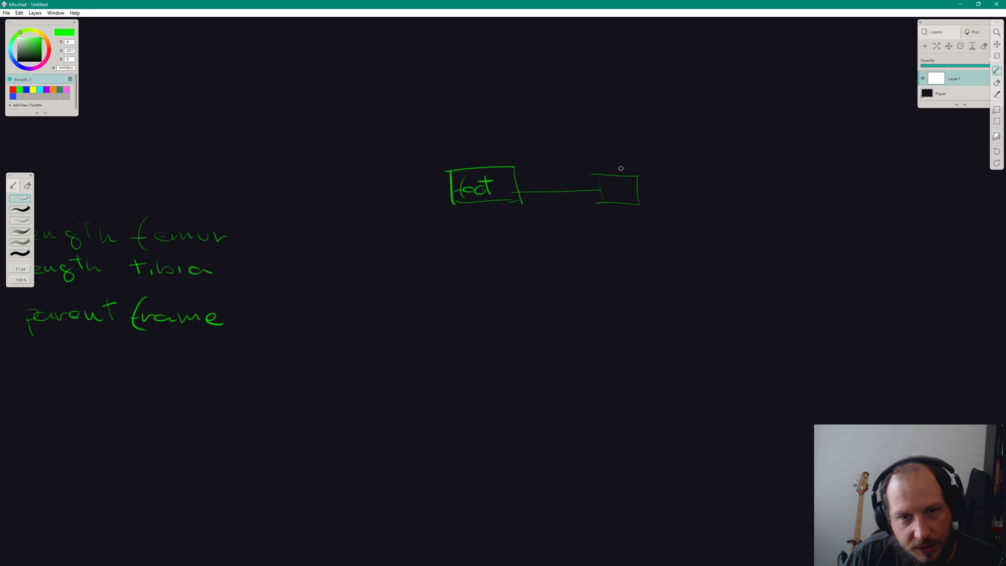
mouse_move(596, 164)
left_mouse_down()
mouse_move(596, 203)
mouse_move(731, 156)
left_mouse_up()
left_click_drag(582, 206, 748, 195)
left_click_drag(739, 159, 748, 195)
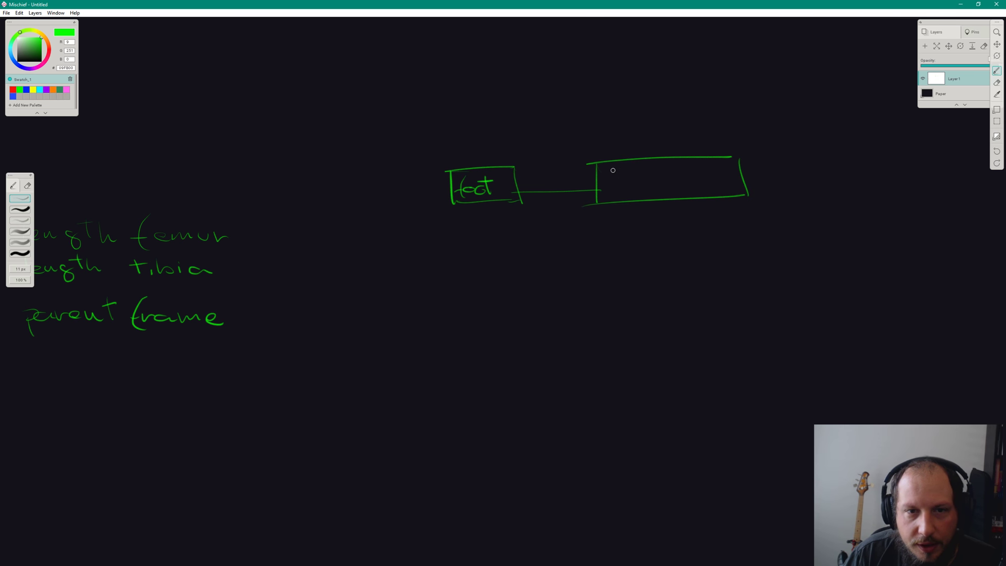
Step: Write "limited ankle" in two lines inside the wide box, redrawing the final letter of "ankle"
left_click_drag(608, 167, 620, 180)
left_click_drag(625, 174, 655, 178)
mouse_move(662, 159)
left_mouse_down()
mouse_move(663, 177)
mouse_move(670, 165)
left_mouse_up()
mouse_move(670, 172)
left_mouse_down()
mouse_move(700, 163)
mouse_move(707, 175)
left_mouse_up()
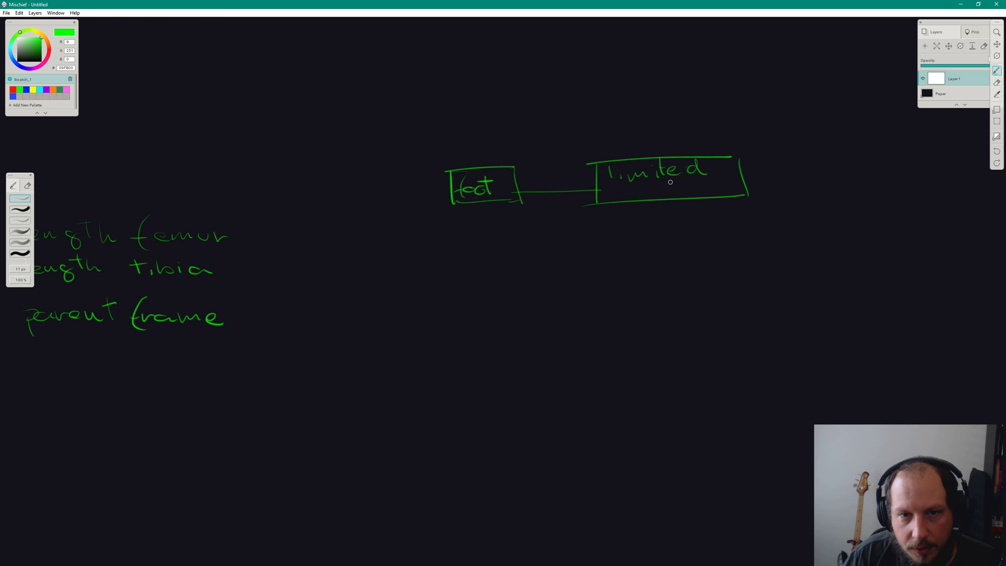
left_click_drag(628, 183, 663, 192)
left_click_drag(673, 177, 682, 193)
mouse_move(690, 187)
left_mouse_down()
mouse_move(705, 191)
mouse_move(471, 268)
left_mouse_up()
key("space")
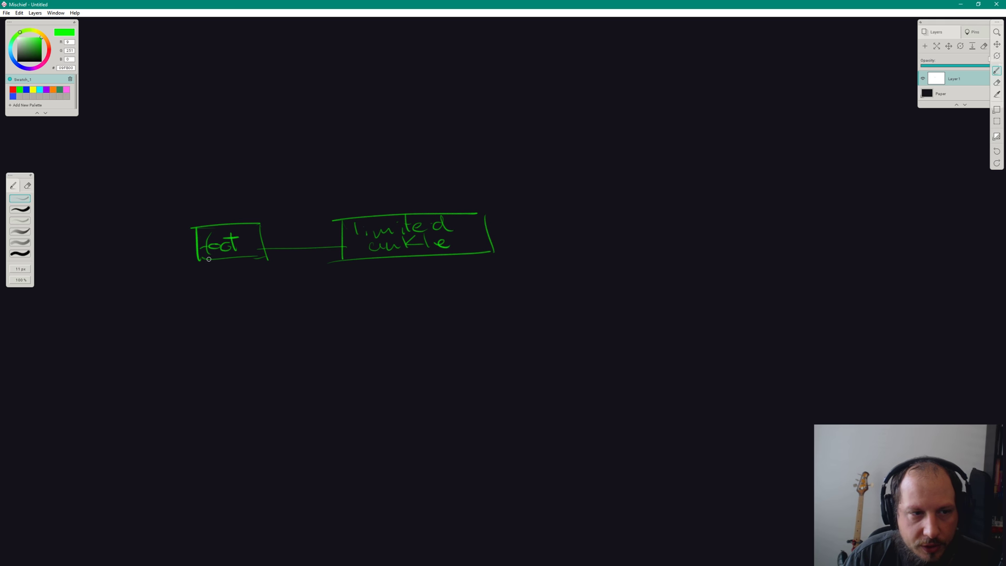
key("ctrl+z")
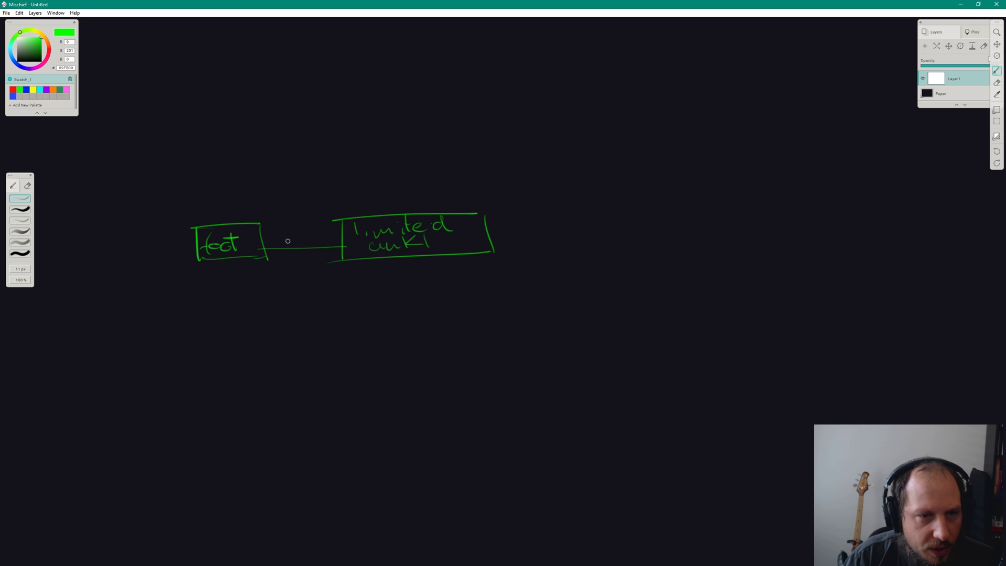
left_click_drag(432, 244, 452, 242)
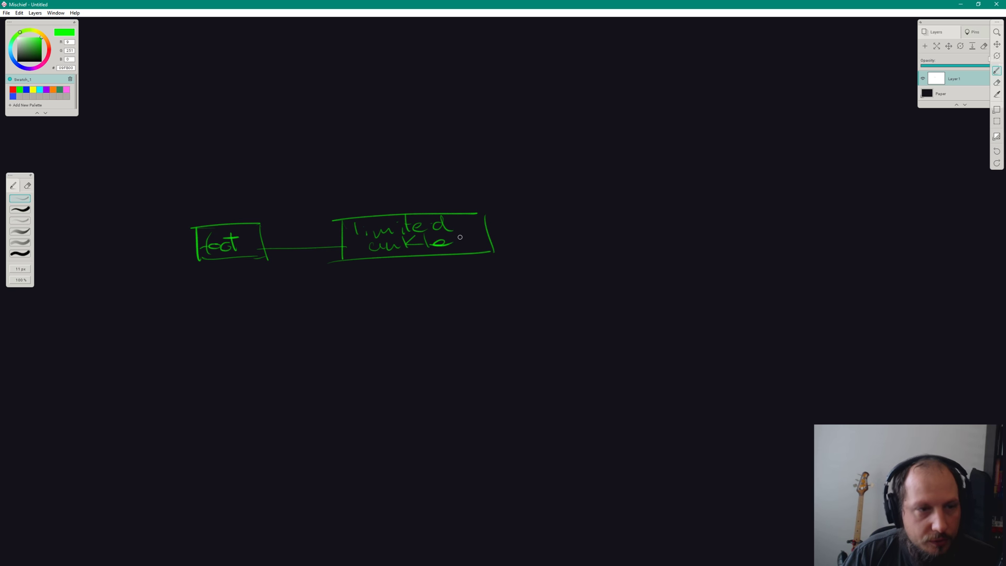
Step: Erase the word "foot" from the first box and relabel the box "leg global"
key("e")
mouse_move(201, 246)
left_mouse_down()
mouse_move(230, 246)
mouse_move(233, 263)
mouse_move(275, 262)
left_mouse_up()
key("b")
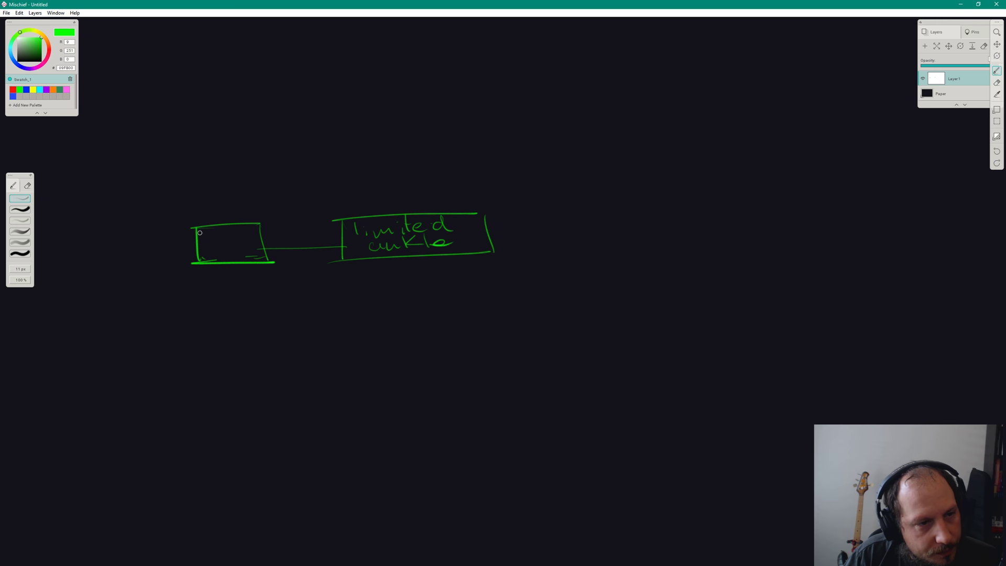
mouse_move(200, 232)
left_mouse_down()
mouse_move(236, 243)
mouse_move(219, 260)
mouse_move(225, 249)
mouse_move(260, 249)
left_mouse_up()
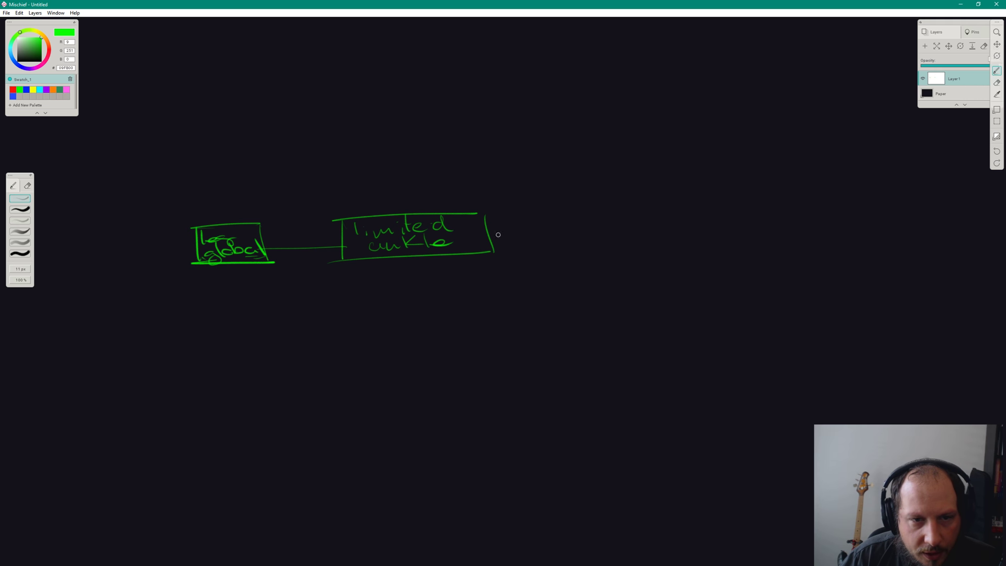
Step: Draw an upward branch line from the limited ankle box to a new box labelled "IK"
left_click_drag(492, 238, 580, 186)
left_click_drag(630, 167, 632, 173)
mouse_move(636, 156)
left_mouse_down()
mouse_move(637, 174)
mouse_move(661, 168)
mouse_move(608, 191)
left_mouse_up()
left_click_drag(601, 152, 706, 142)
left_click_drag(615, 187, 695, 182)
left_click_drag(698, 140, 705, 178)
Step: Draw a downward branch line from the limited ankle box to a new box labelled "foot"
mouse_move(498, 242)
left_mouse_down()
mouse_move(648, 297)
mouse_move(633, 311)
left_mouse_up()
left_click_drag(630, 267, 744, 269)
left_click_drag(628, 311, 728, 304)
left_click_drag(744, 266, 739, 304)
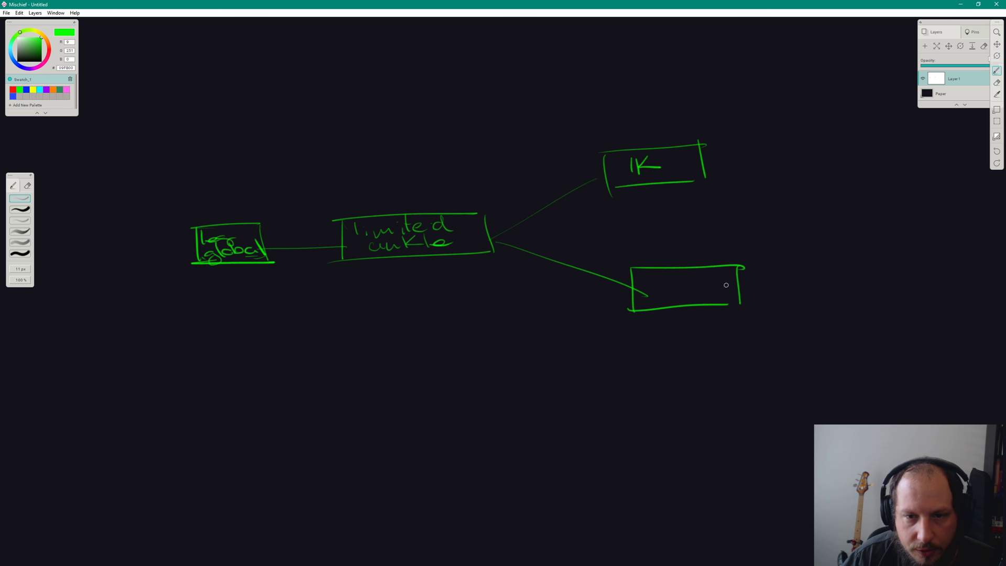
mouse_move(666, 269)
left_mouse_down()
mouse_move(655, 298)
mouse_move(667, 283)
left_mouse_up()
left_click_drag(663, 287, 704, 289)
left_click_drag(691, 287, 716, 277)
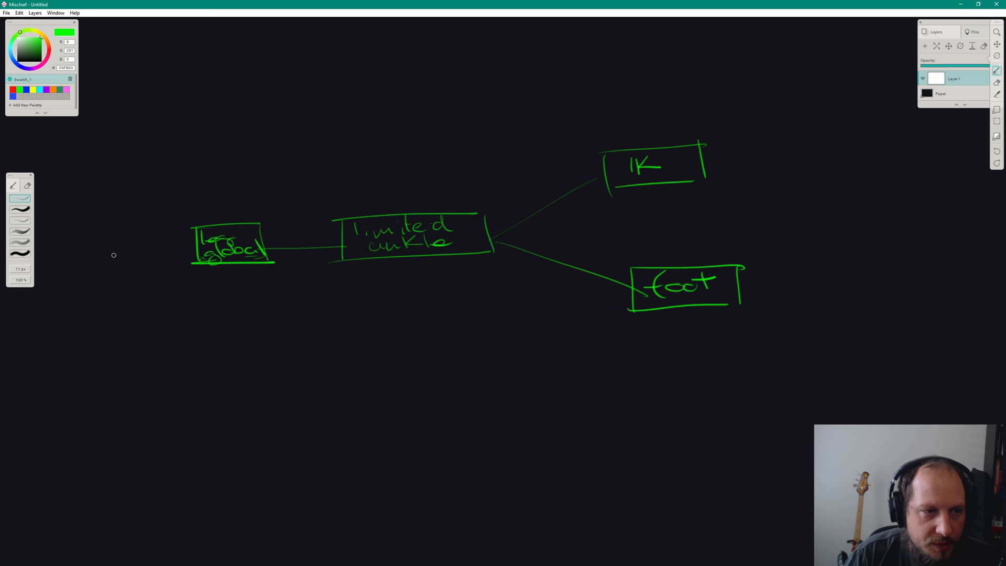
Step: Write "CPU 0" beneath the leg global box and above the IK box, and "CPU 1" above the foot box
left_click_drag(209, 289, 209, 297)
mouse_move(219, 287)
left_mouse_down()
mouse_move(220, 298)
mouse_move(243, 287)
mouse_move(255, 302)
left_mouse_up()
left_click(256, 295)
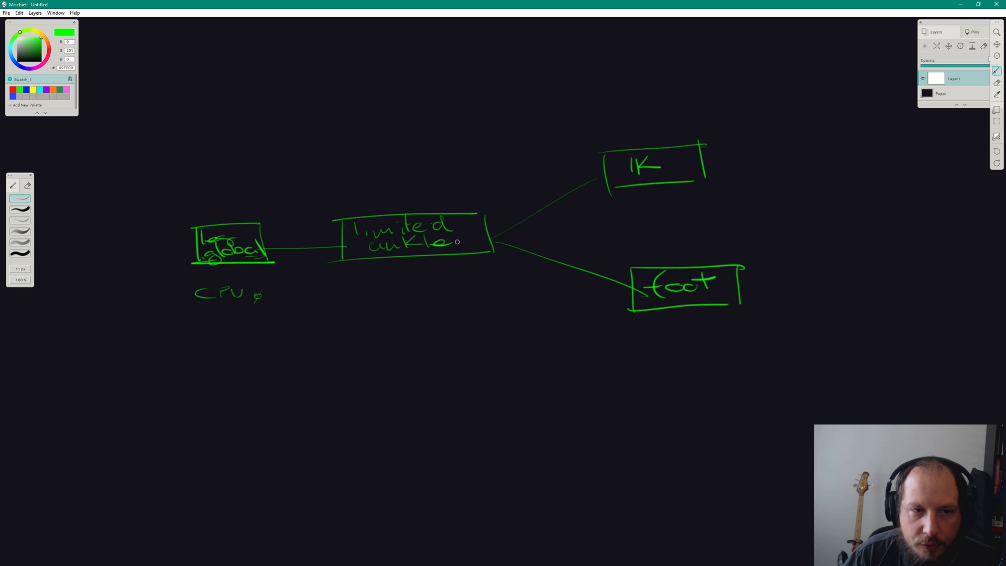
mouse_move(609, 124)
left_mouse_down()
mouse_move(603, 136)
mouse_move(643, 122)
left_mouse_up()
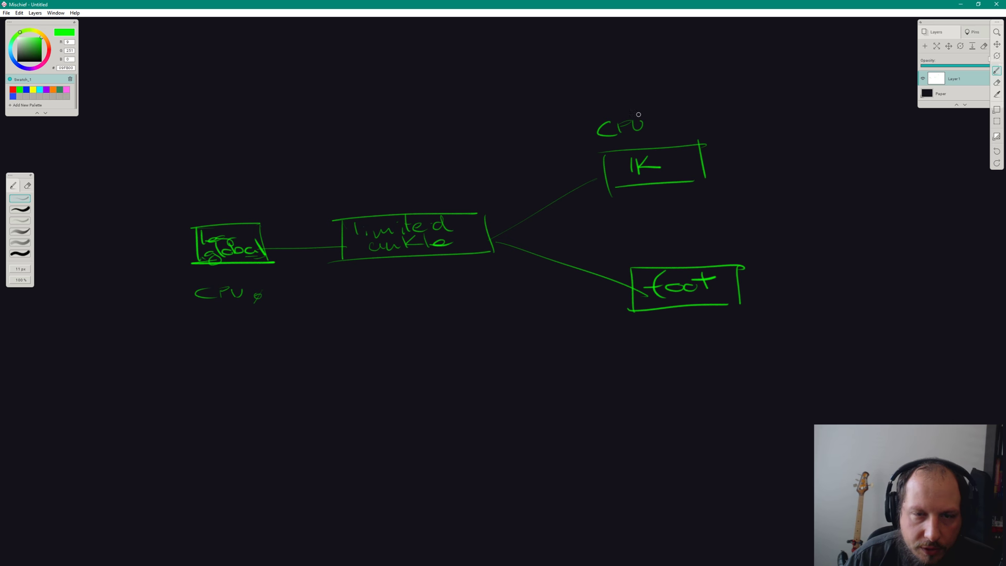
left_click_drag(656, 124, 673, 113)
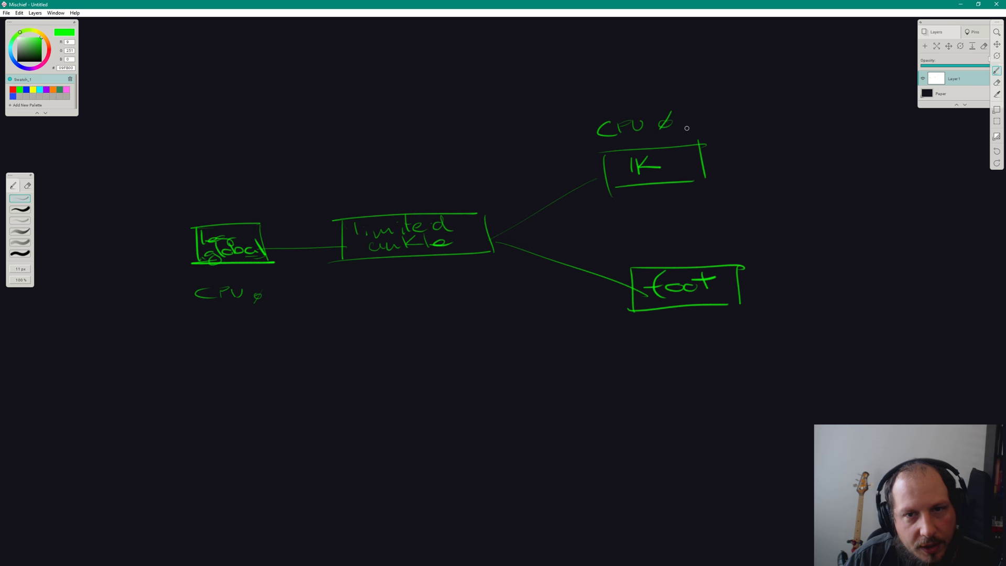
left_click_drag(644, 241, 648, 252)
mouse_move(647, 241)
left_mouse_down()
mouse_move(648, 253)
mouse_move(680, 240)
mouse_move(714, 250)
left_mouse_up()
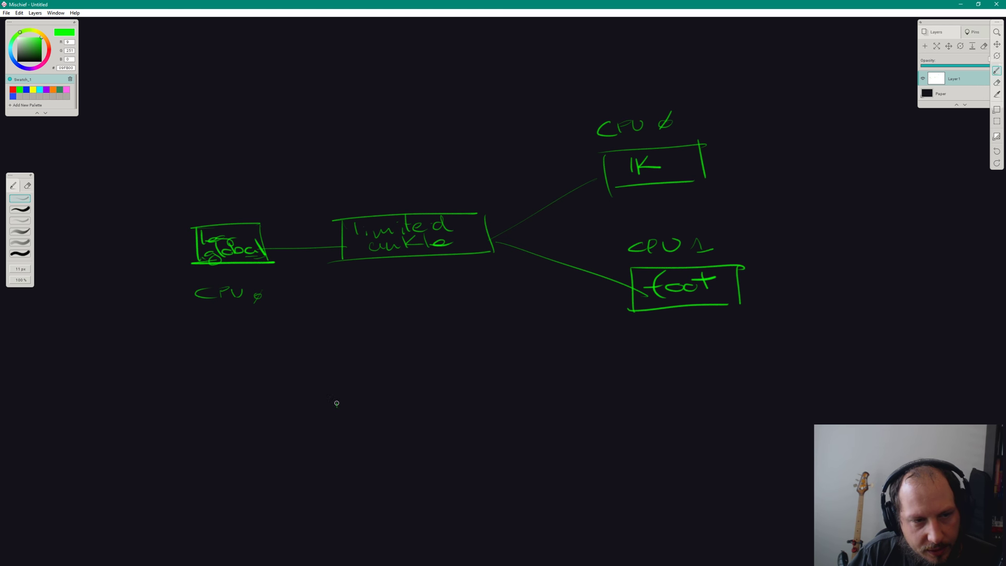
left_click_drag(337, 403, 340, 431)
mouse_move(347, 422)
left_mouse_down()
mouse_move(385, 431)
mouse_move(343, 417)
mouse_move(352, 414)
left_mouse_up()
key("ctrl+z")
key("ctrl+z")
key("ctrl+z")
Step: Draw a box labelled "global" below the existing diagram, with a short connector line extending from its right side
left_click_drag(358, 408, 373, 413)
left_click_drag(376, 391, 413, 416)
mouse_move(319, 391)
left_mouse_down()
mouse_move(431, 383)
mouse_move(430, 431)
mouse_move(322, 435)
left_mouse_up()
mouse_move(325, 432)
left_mouse_down()
mouse_move(435, 429)
mouse_move(473, 402)
mouse_move(477, 423)
left_mouse_up()
Step: Draw a box labelled "lim ankle" at the end of the global box's connector line
left_click_drag(474, 383, 583, 381)
left_click_drag(471, 433, 569, 421)
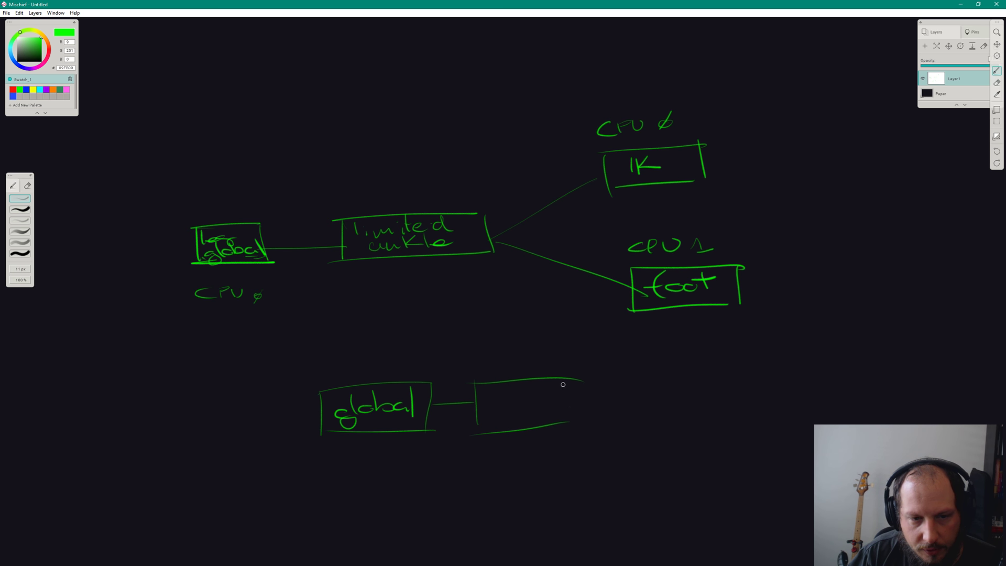
left_click_drag(563, 385, 567, 422)
left_click_drag(489, 388, 500, 405)
Step: Draw an upward branch line from the lim ankle box to a new box labelled "IK"
mouse_move(505, 404)
left_mouse_down()
mouse_move(533, 399)
mouse_move(496, 422)
mouse_move(556, 415)
mouse_move(574, 397)
mouse_move(670, 370)
mouse_move(728, 375)
left_mouse_up()
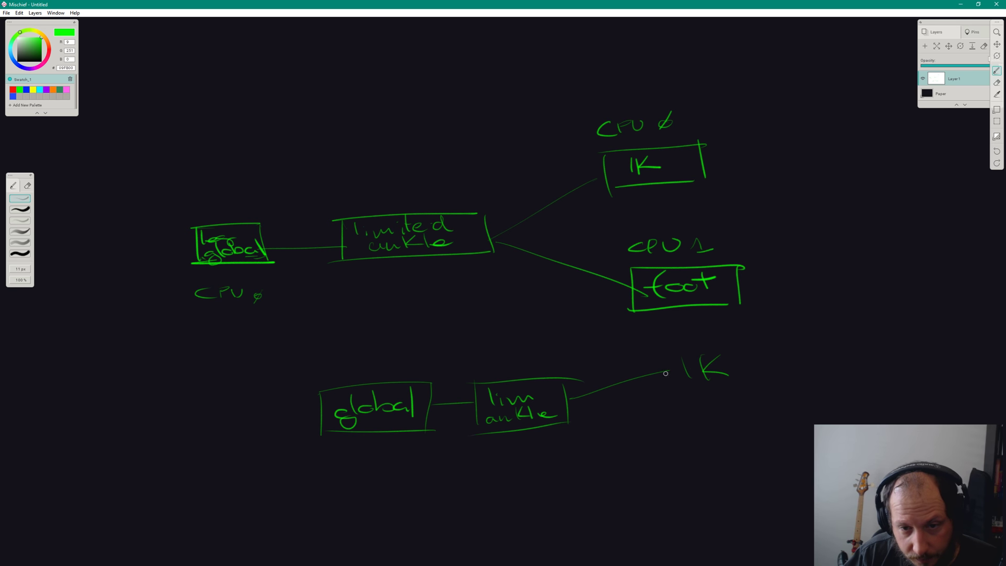
mouse_move(668, 351)
left_mouse_down()
mouse_move(671, 390)
mouse_move(696, 346)
mouse_move(756, 344)
left_mouse_up()
left_click_drag(750, 347, 753, 381)
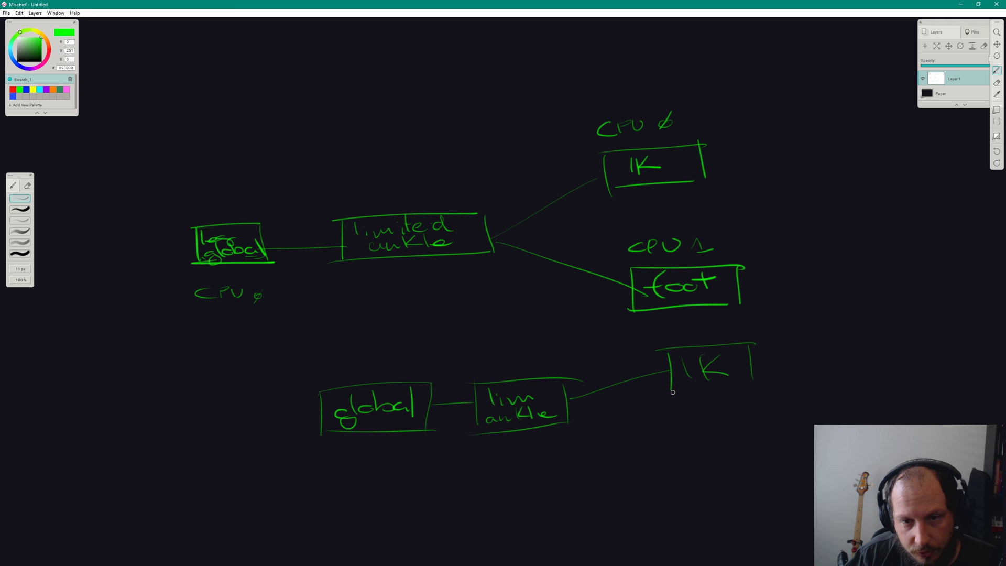
left_click_drag(673, 393, 752, 386)
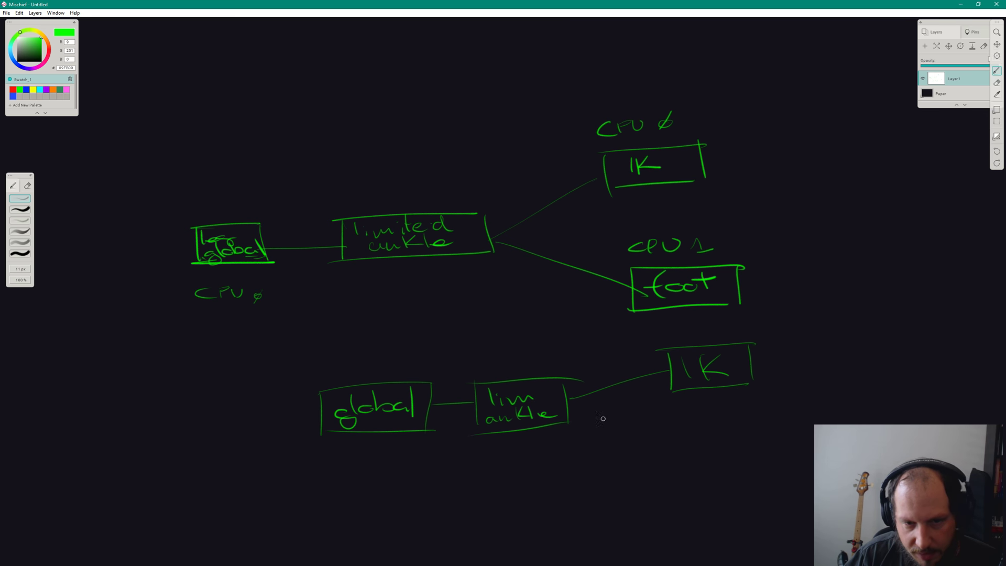
Step: Draw a line down and left from the lower global box to a new box labelled "god node"
left_click_drag(720, 429, 621, 381)
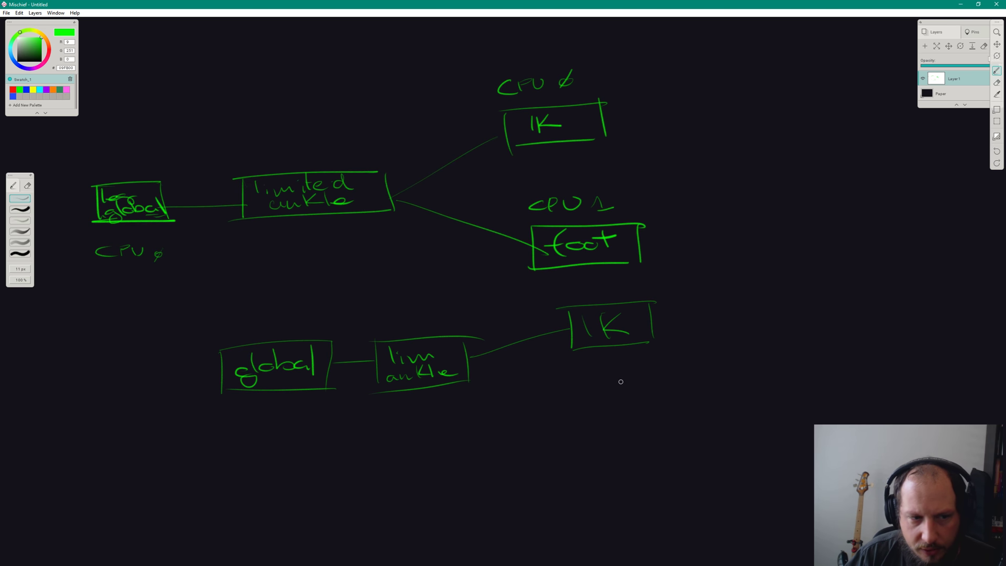
left_click_drag(348, 383, 641, 342)
left_click_drag(417, 399, 502, 349)
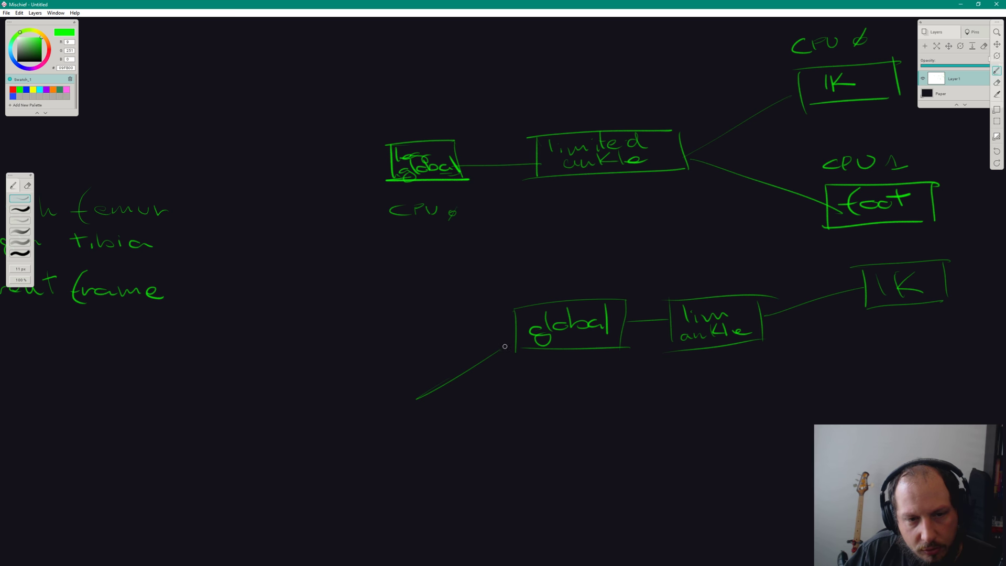
mouse_move(324, 421)
left_mouse_down()
mouse_move(361, 425)
mouse_move(372, 409)
mouse_move(392, 426)
mouse_move(447, 428)
mouse_move(464, 405)
mouse_move(461, 446)
mouse_move(315, 461)
mouse_move(475, 455)
left_mouse_up()
Step: Draw a box labelled "FK" to the right of the god node box and connect the two with a line
middle_click_drag(666, 437, 507, 422)
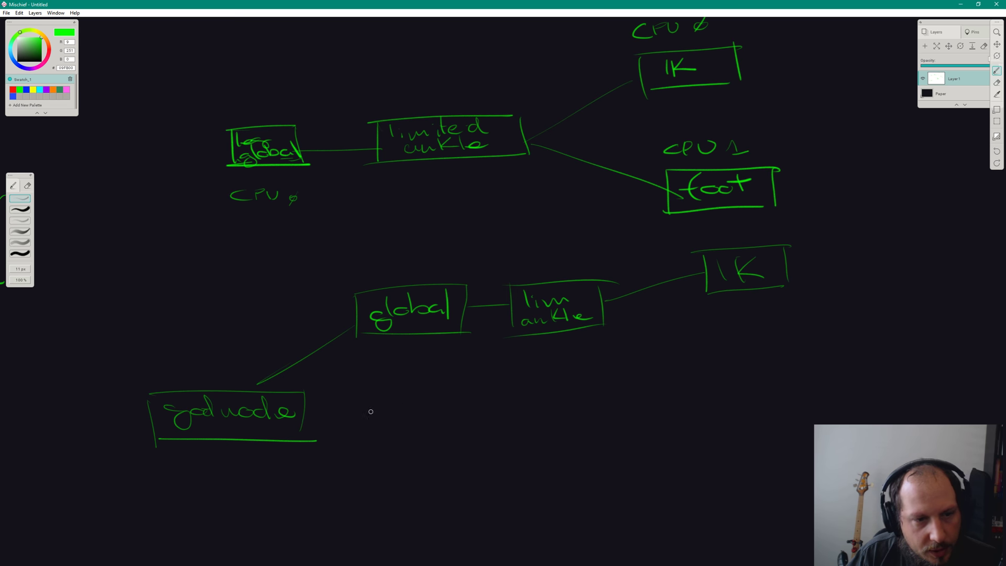
left_click_drag(311, 411, 605, 409)
key("ctrl+z")
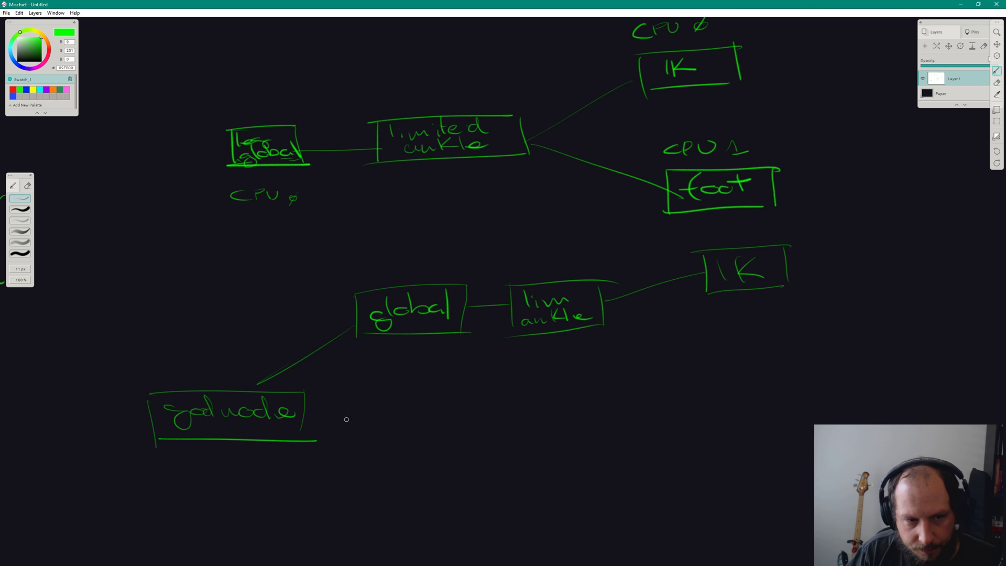
mouse_move(304, 419)
left_mouse_down()
mouse_move(372, 417)
mouse_move(370, 434)
left_mouse_up()
left_click_drag(358, 401, 441, 398)
left_click_drag(380, 436, 453, 425)
left_click_drag(386, 407, 385, 424)
mouse_move(385, 406)
left_mouse_down()
mouse_move(400, 404)
mouse_move(397, 412)
left_mouse_up()
mouse_move(411, 408)
left_mouse_down()
mouse_move(417, 418)
mouse_move(437, 416)
left_mouse_up()
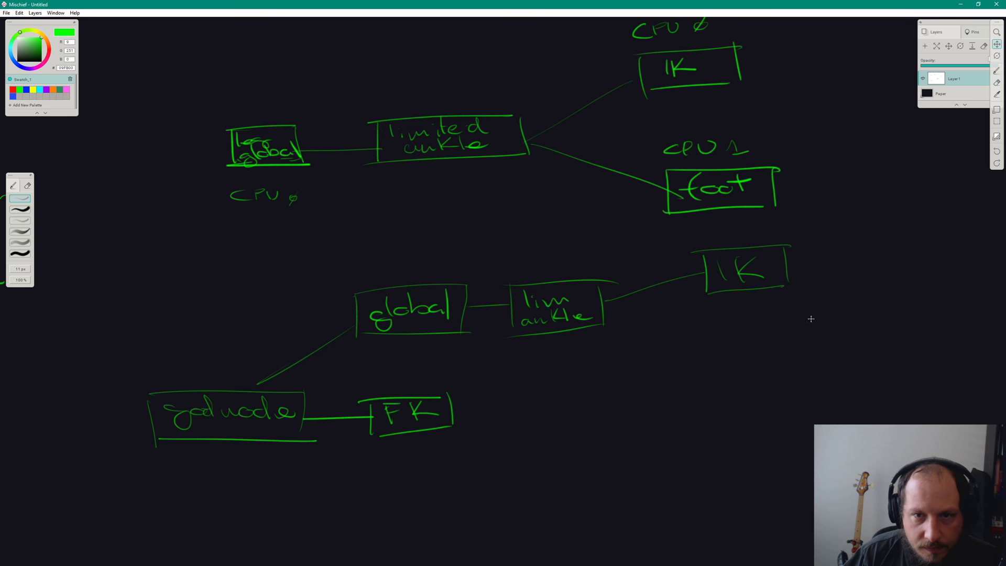
Step: Draw lines from the FK box and the lower IK box converging on a new box labelled "IK" at the far right
left_click_drag(713, 179, 636, 200)
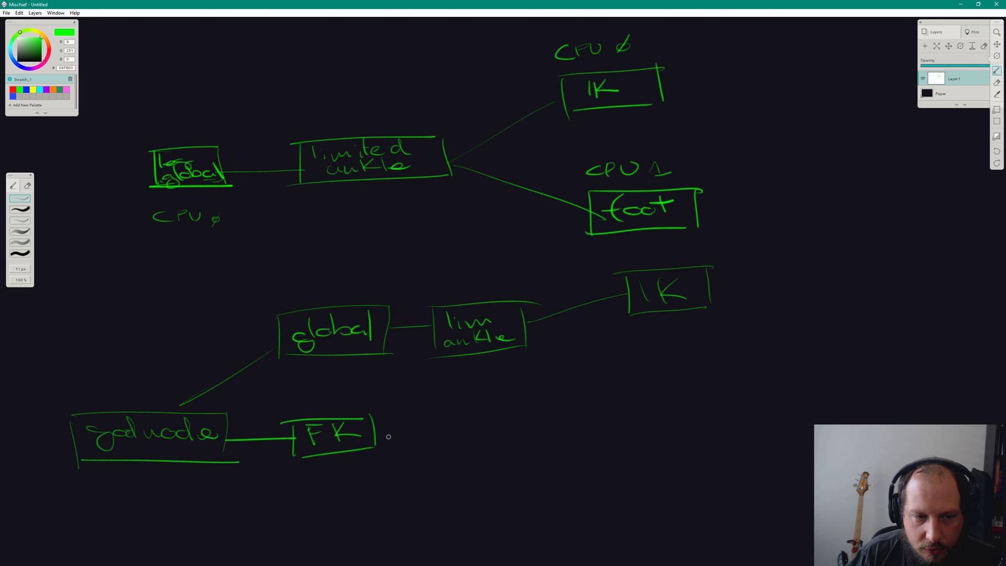
left_click_drag(377, 439, 822, 327)
mouse_move(711, 289)
left_mouse_down()
mouse_move(836, 296)
mouse_move(828, 340)
left_mouse_up()
mouse_move(822, 294)
left_mouse_down()
mouse_move(893, 293)
mouse_move(893, 340)
left_mouse_up()
mouse_move(893, 341)
left_mouse_down()
mouse_move(835, 343)
mouse_move(843, 327)
mouse_move(876, 320)
left_mouse_up()
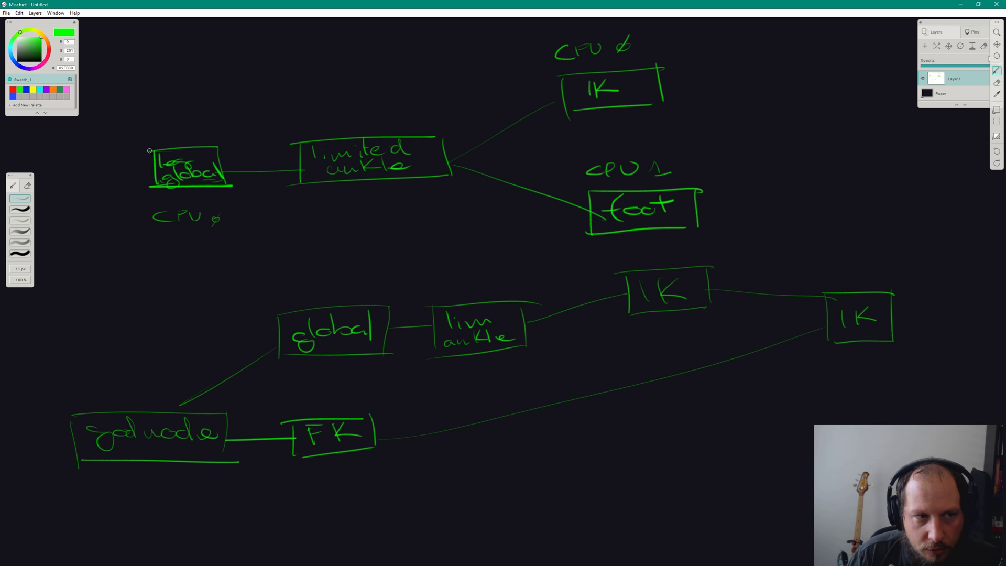
Step: Outline the leg global and limited ankle boxes as one group, and the lower lim ankle and IK boxes as another
mouse_move(132, 137)
left_mouse_down()
mouse_move(135, 202)
mouse_move(447, 120)
mouse_move(439, 197)
mouse_move(112, 215)
left_mouse_up()
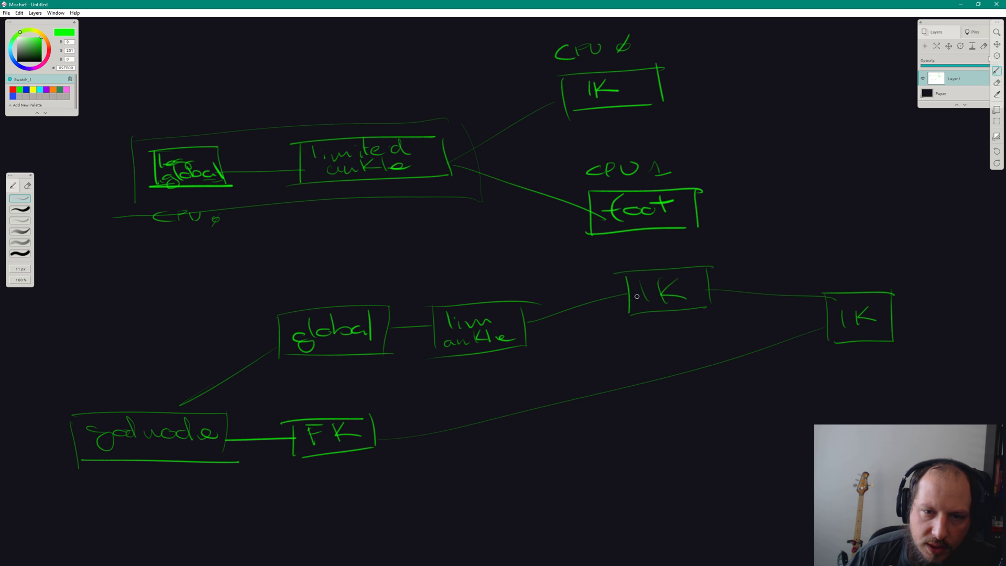
left_click_drag(595, 270, 613, 314)
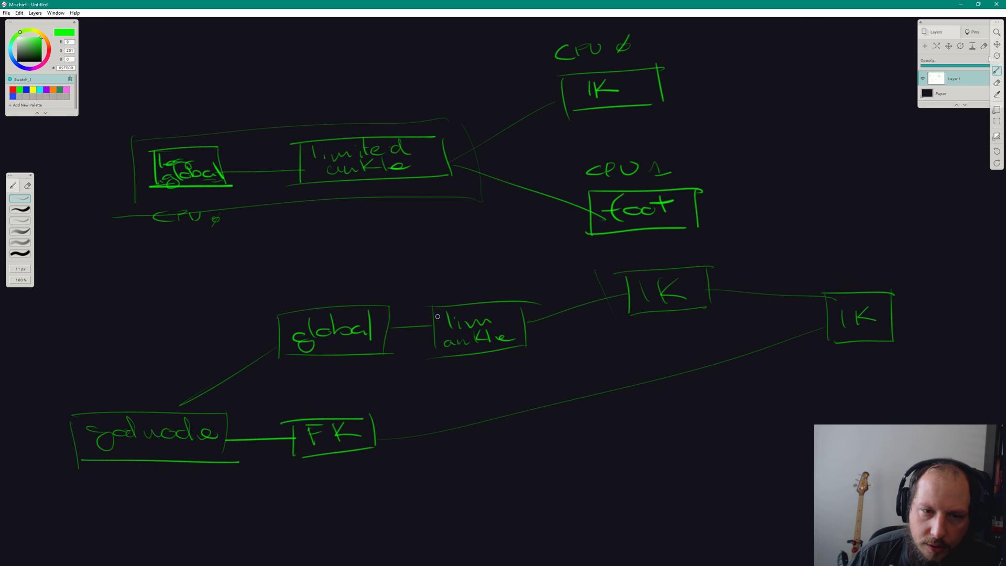
left_click_drag(732, 258, 726, 321)
mouse_move(412, 276)
left_mouse_down()
mouse_move(608, 350)
mouse_move(741, 341)
left_mouse_up()
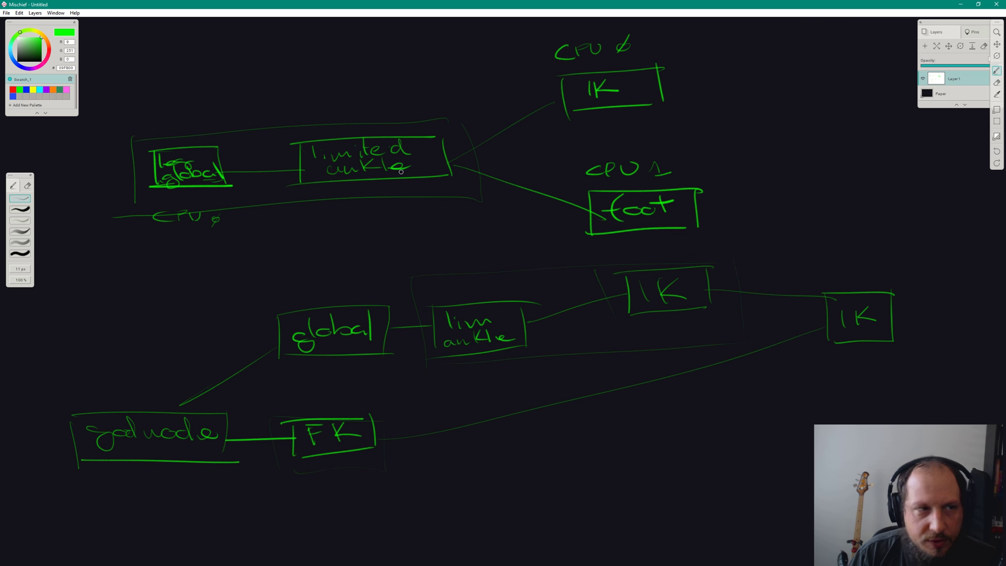
Step: In cyan, circle the lim ankle box, outline it together with the global box, and draw dividing strokes between the two
left_click(40, 89)
mouse_move(483, 281)
left_mouse_down()
mouse_move(517, 354)
mouse_move(451, 280)
left_mouse_up()
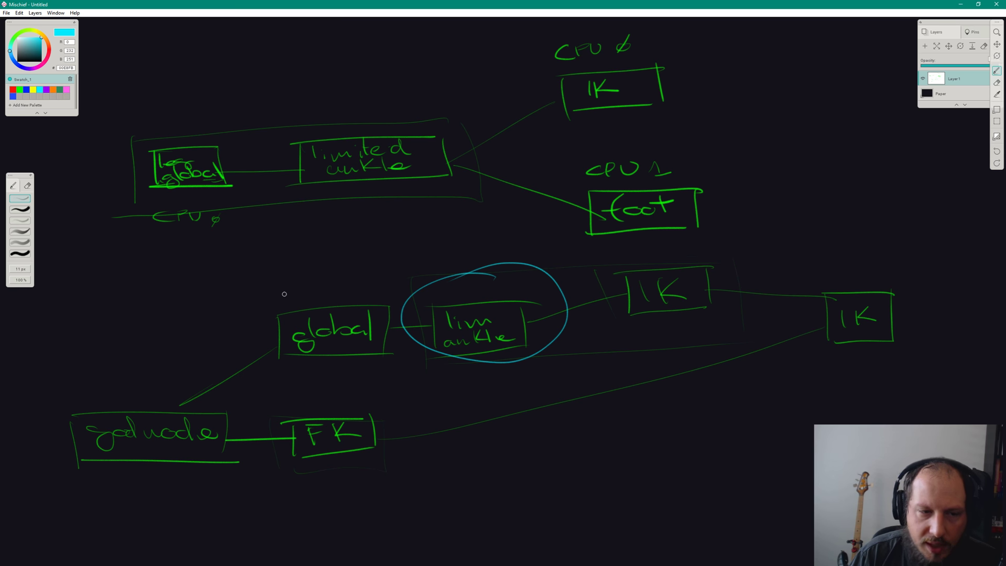
mouse_move(262, 318)
left_mouse_down()
mouse_move(258, 370)
mouse_move(540, 377)
left_mouse_up()
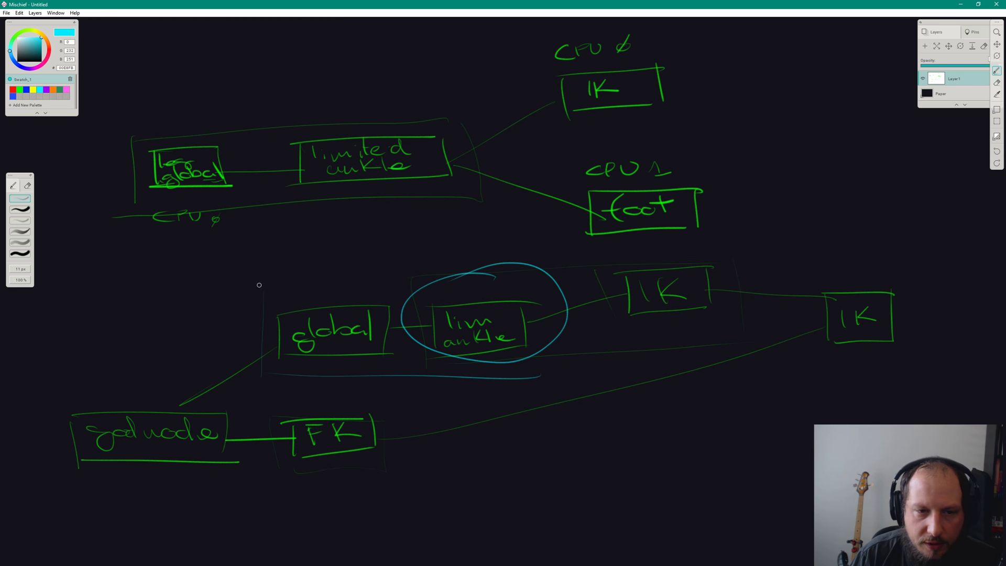
mouse_move(258, 285)
left_mouse_down()
mouse_move(541, 290)
mouse_move(550, 375)
left_mouse_up()
left_click_drag(387, 274, 410, 379)
mouse_move(411, 252)
left_mouse_down()
mouse_move(741, 294)
mouse_move(395, 362)
left_mouse_up()
Step: Switch to Maya and examine how legGlobal_L_output's Limited Ankle connects to foot_M_input and leg_L_input in the node graph
key("alt+Tab")
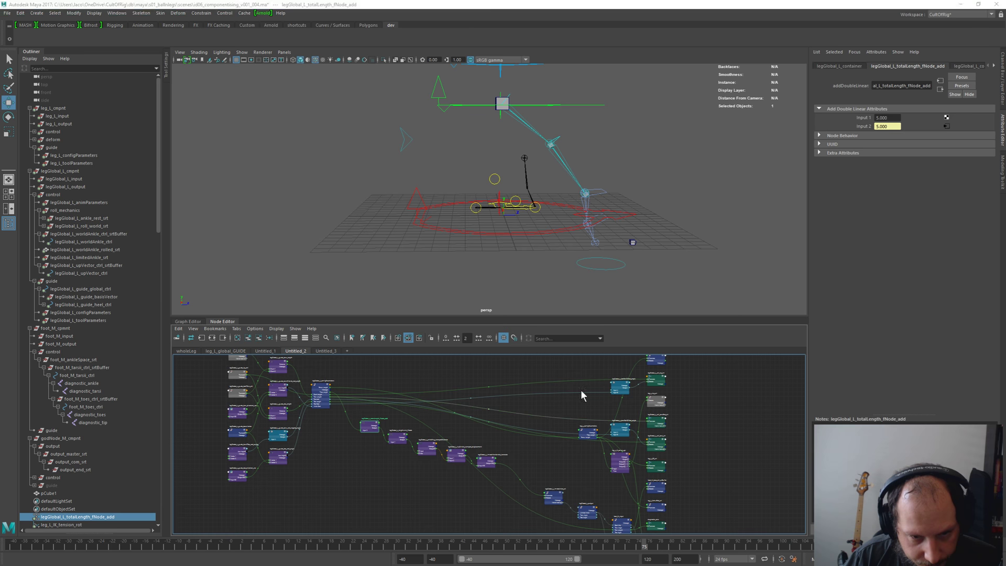
right_click_drag(542, 448, 549, 402)
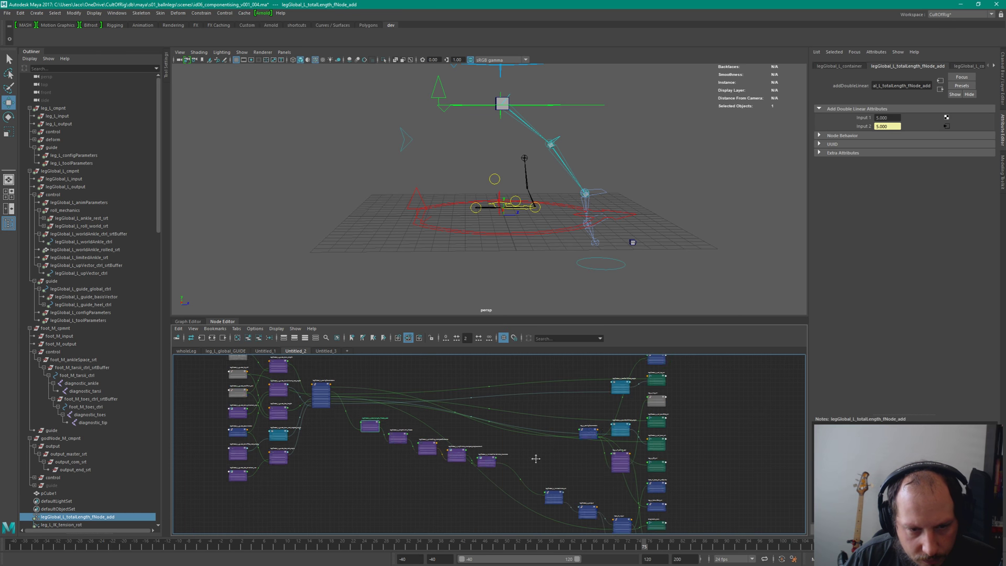
scroll(602, 461, "up", 5)
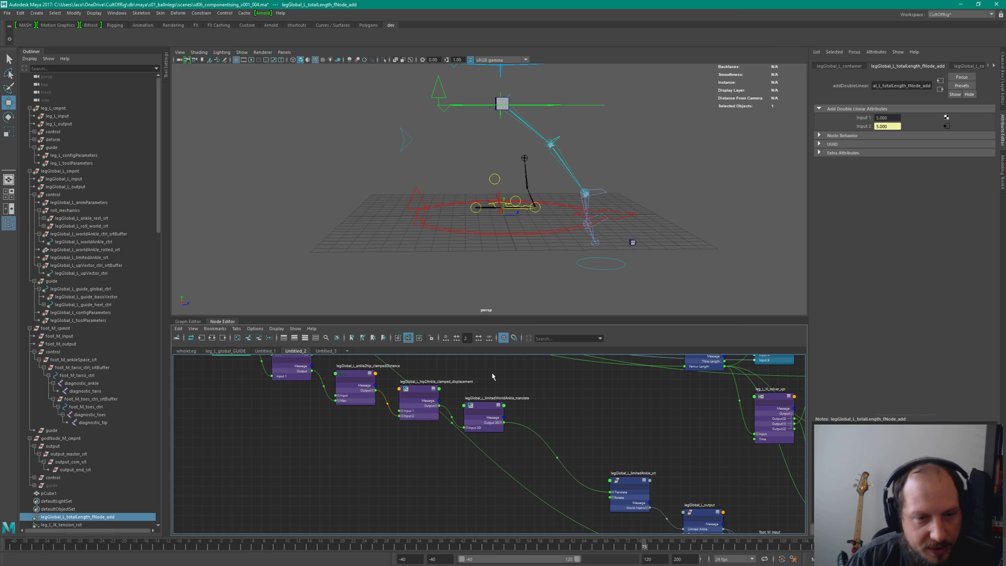
middle_click_drag(644, 432, 555, 380)
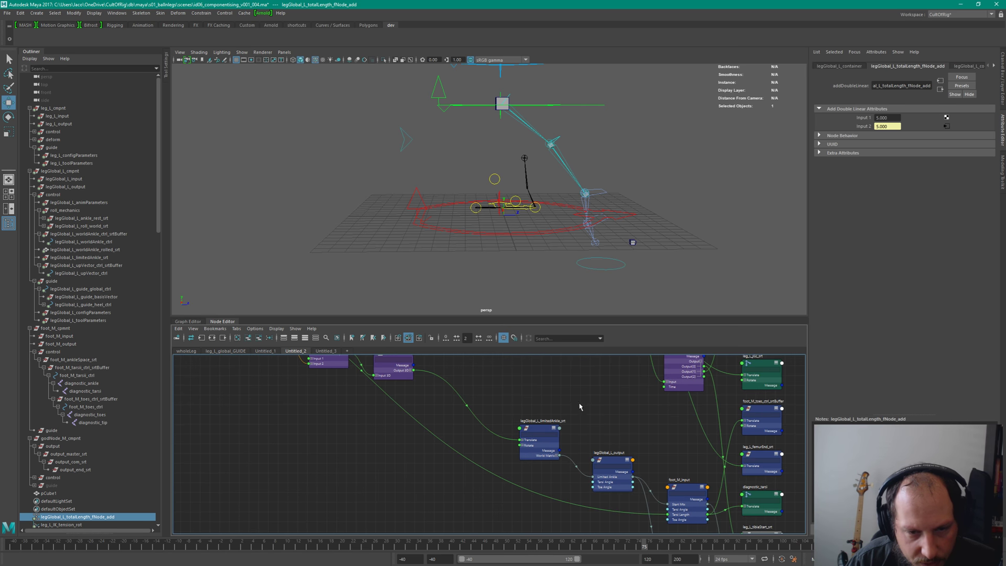
scroll(587, 377, "down", 3)
scroll(571, 476, "up", 3)
left_click(566, 486)
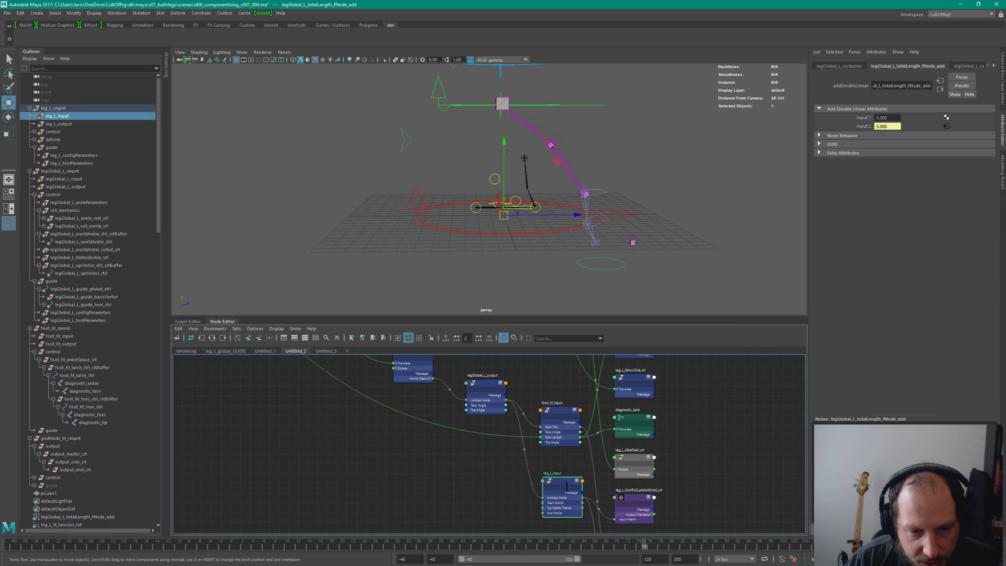
middle_click_drag(566, 486, 579, 505)
left_click(570, 425)
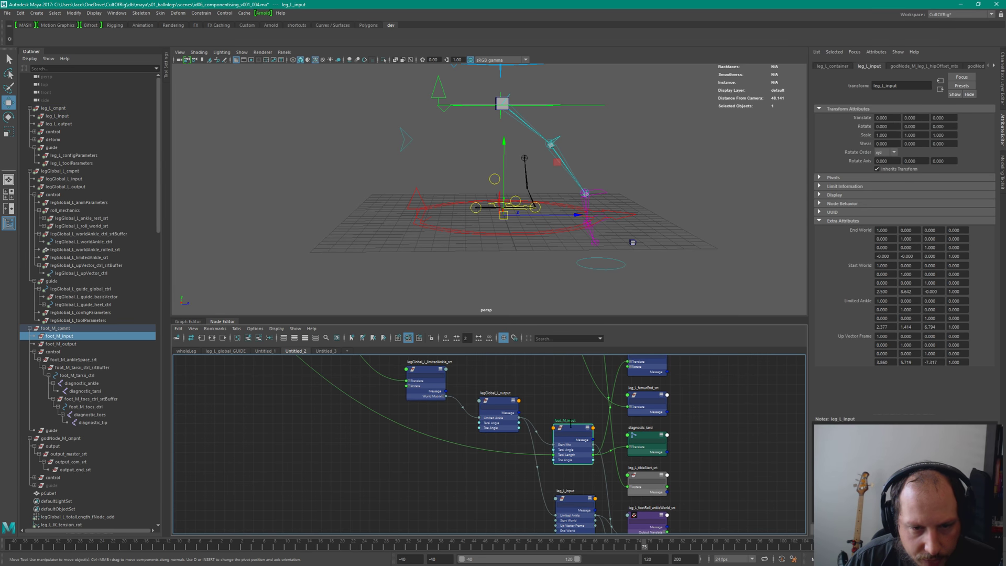
Step: Inspect the incoming Start Mtx and Tarsi Length connections of the foot_M_input node
scroll(679, 427, "up", 5)
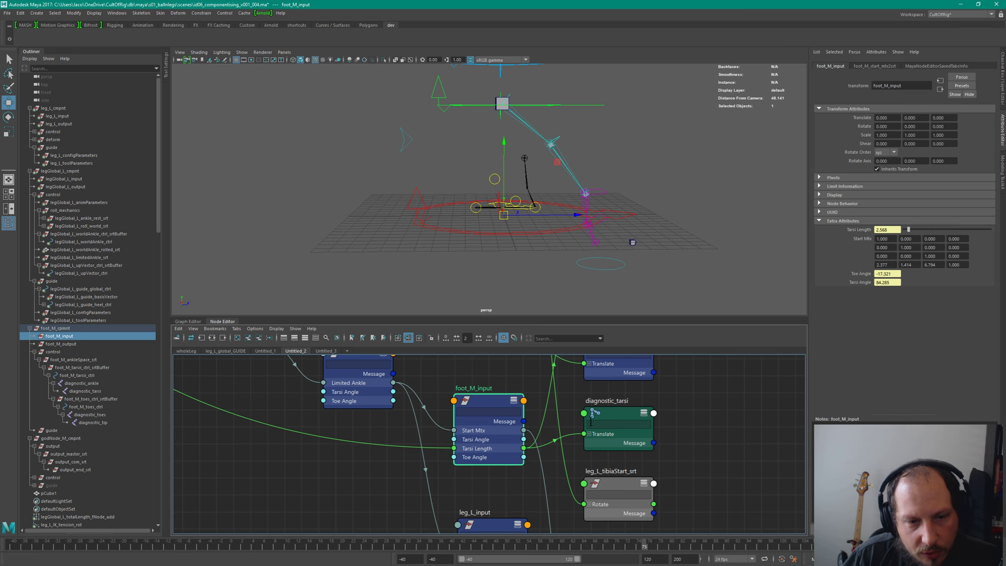
left_click_drag(486, 400, 509, 404)
scroll(509, 404, "down", 1)
middle_click_drag(452, 396, 528, 401, "alt")
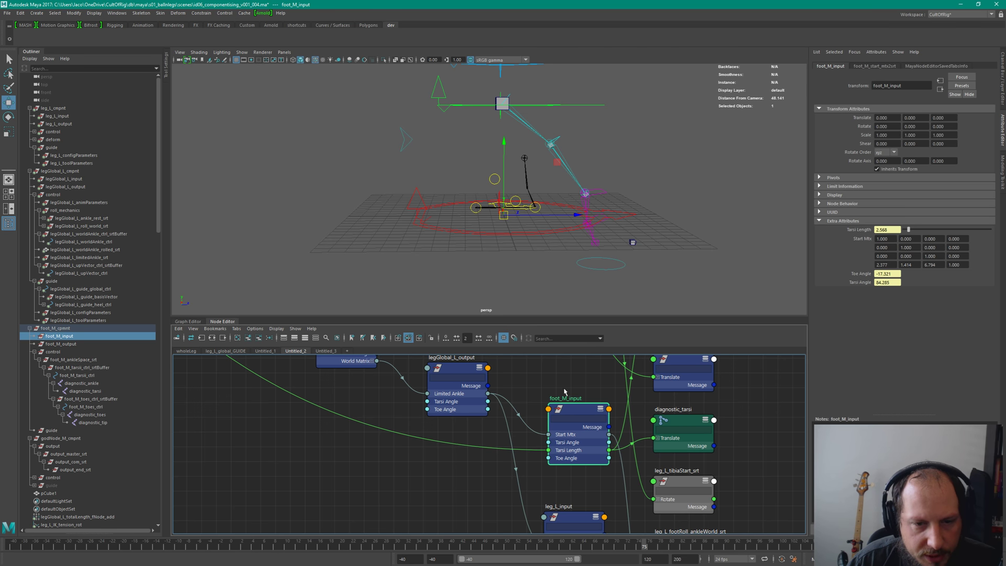
scroll(565, 391, "down", 4)
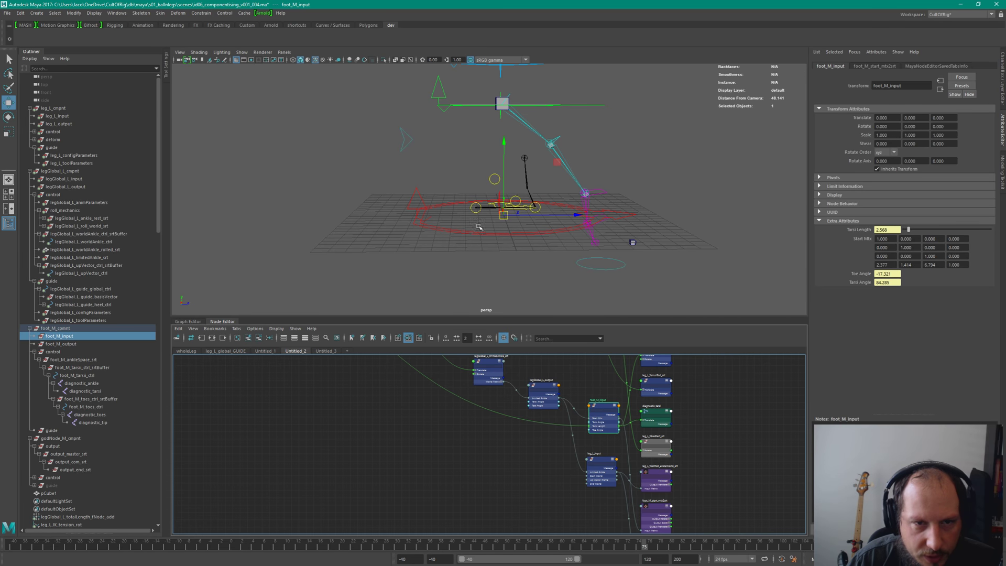
scroll(557, 380, "up", 4)
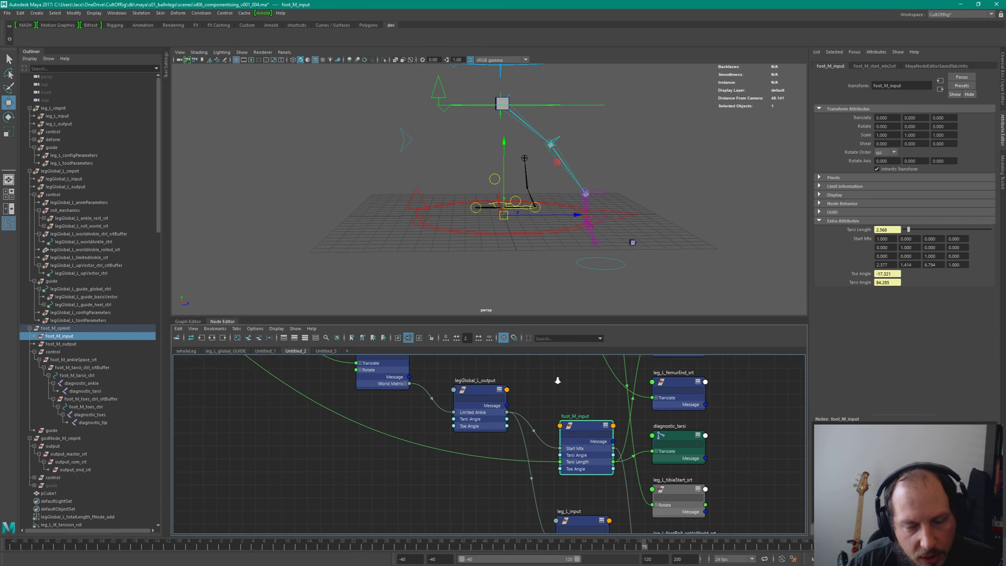
scroll(558, 380, "up", 1)
left_click(527, 440)
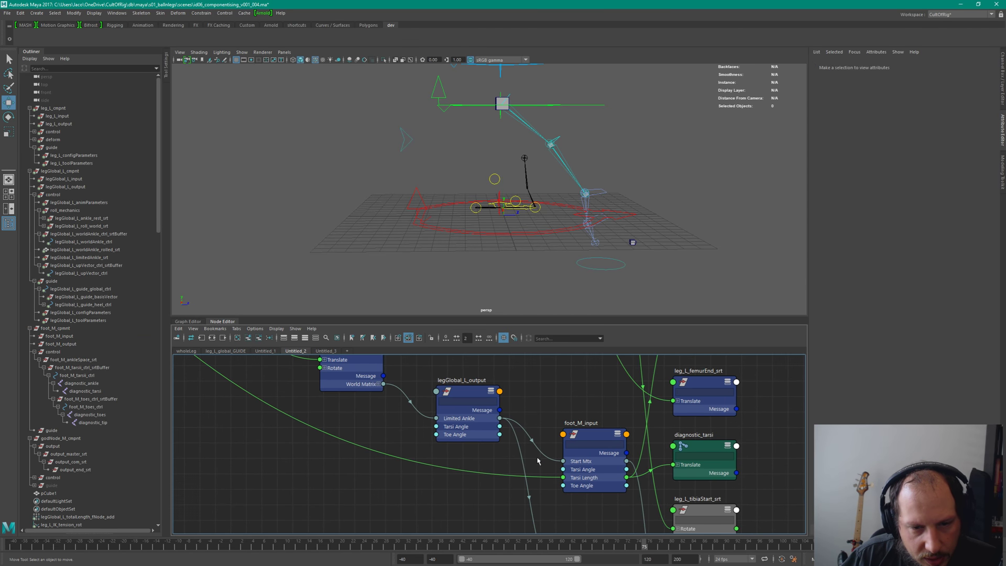
left_click(596, 485)
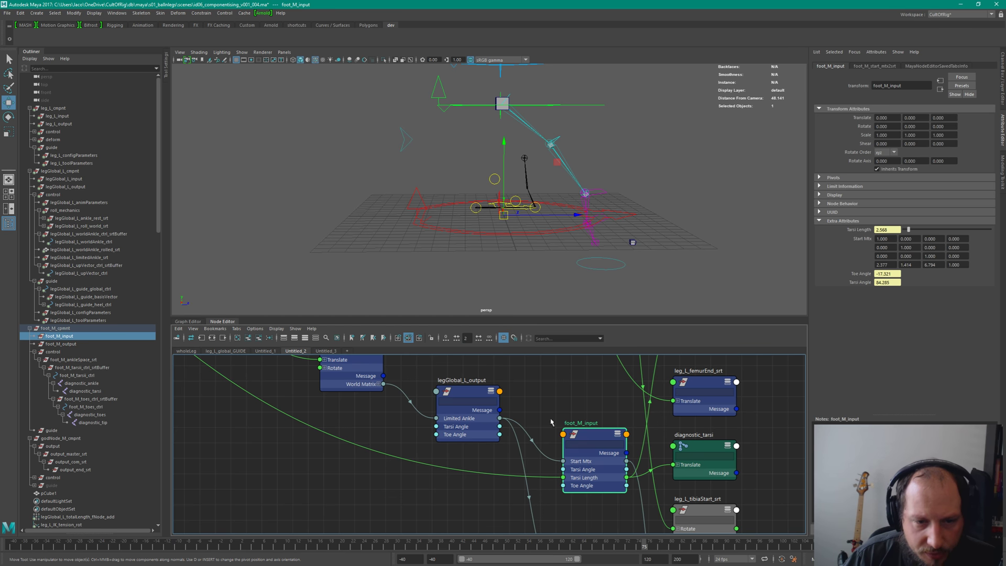
Step: Examine the nodes around foot_M_input, including leg_L_IK_solver_xpr, and trace its Tarsi Length output to diagnostic_tarsi
scroll(567, 390, "down", 5)
scroll(566, 391, "down", 5)
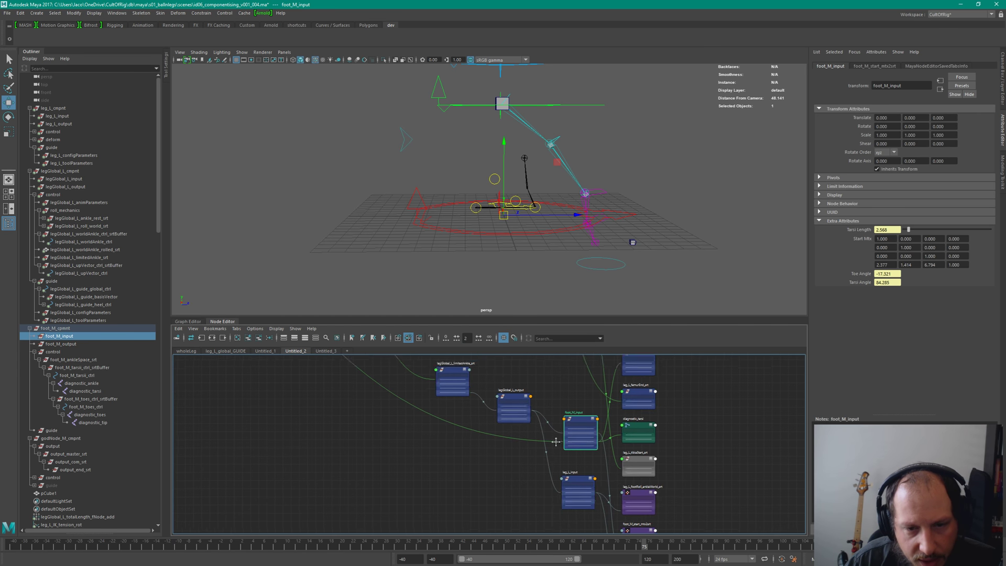
middle_click_drag(617, 401, 597, 376)
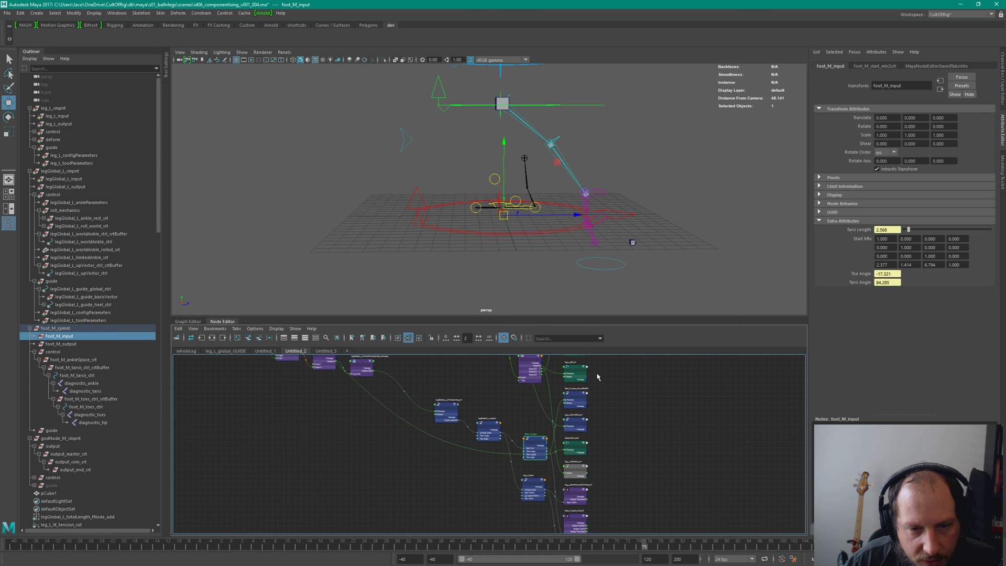
scroll(615, 406, "up", 5)
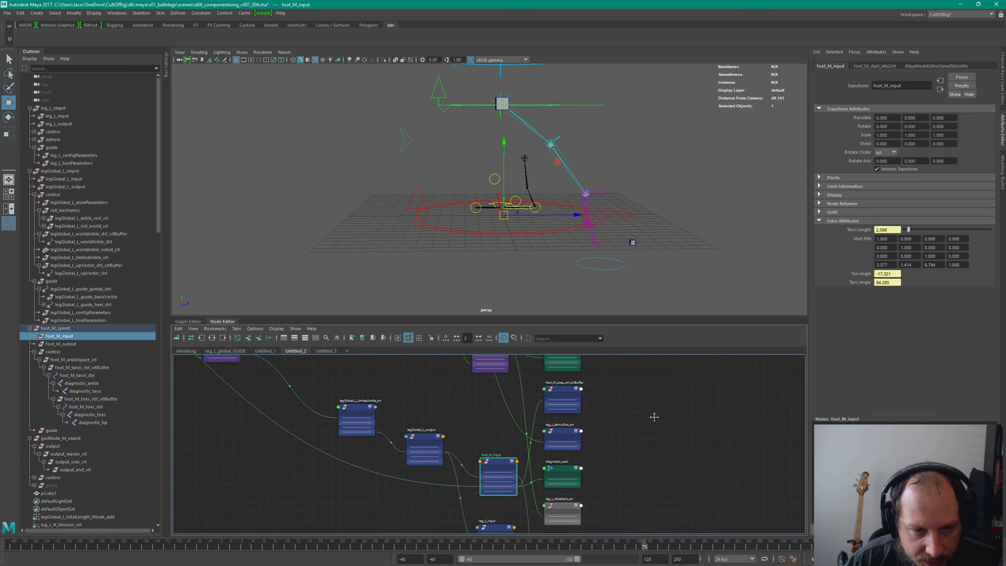
left_click(498, 384)
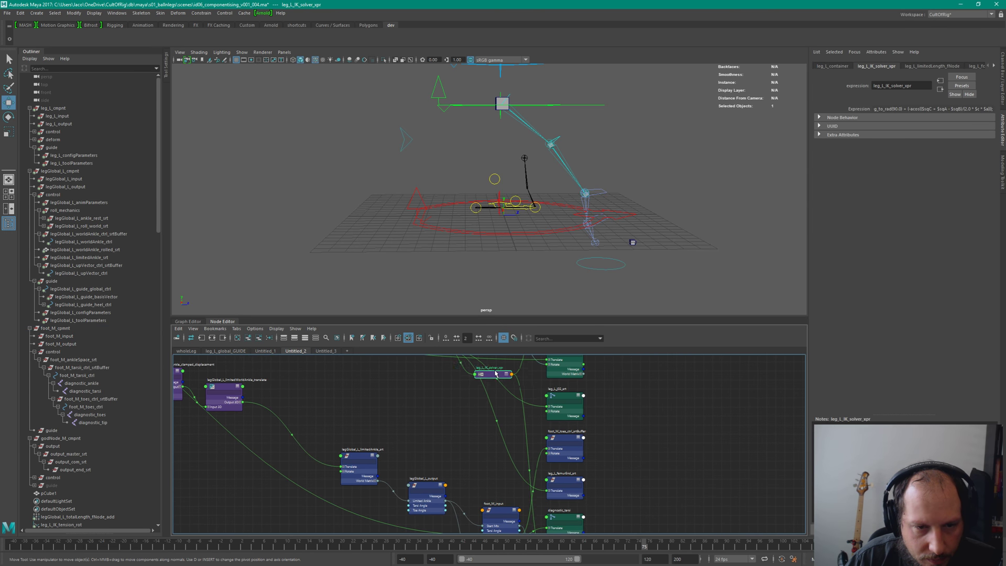
middle_click_drag(535, 407, 531, 323)
left_click(497, 437)
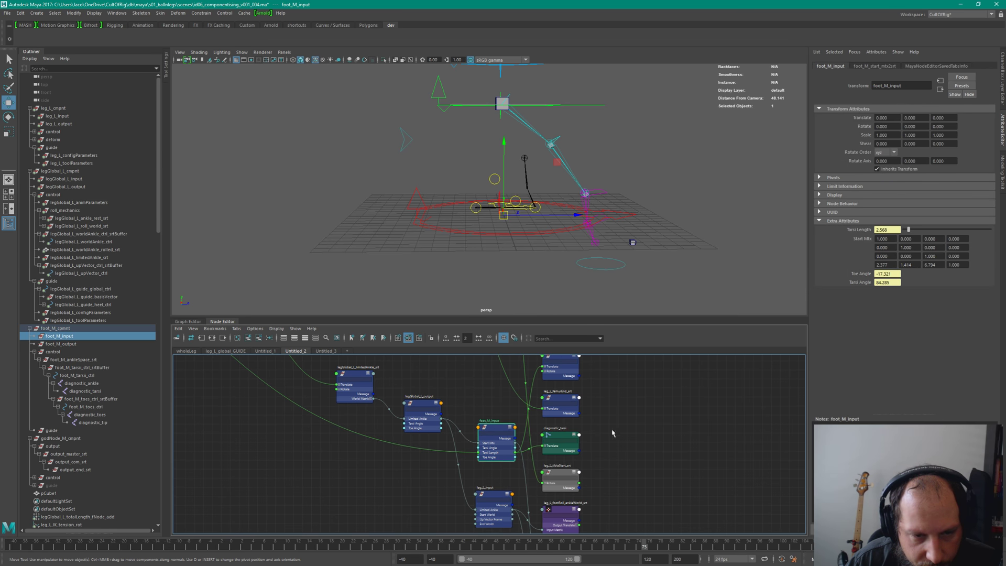
left_click(555, 435, "shift")
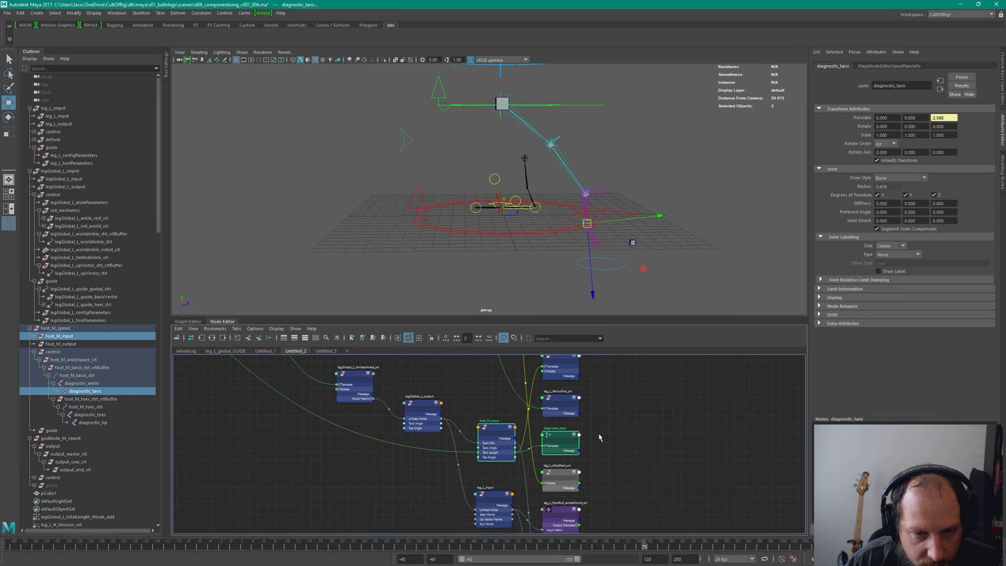
scroll(602, 437, "up", 5)
scroll(722, 427, "down", 3)
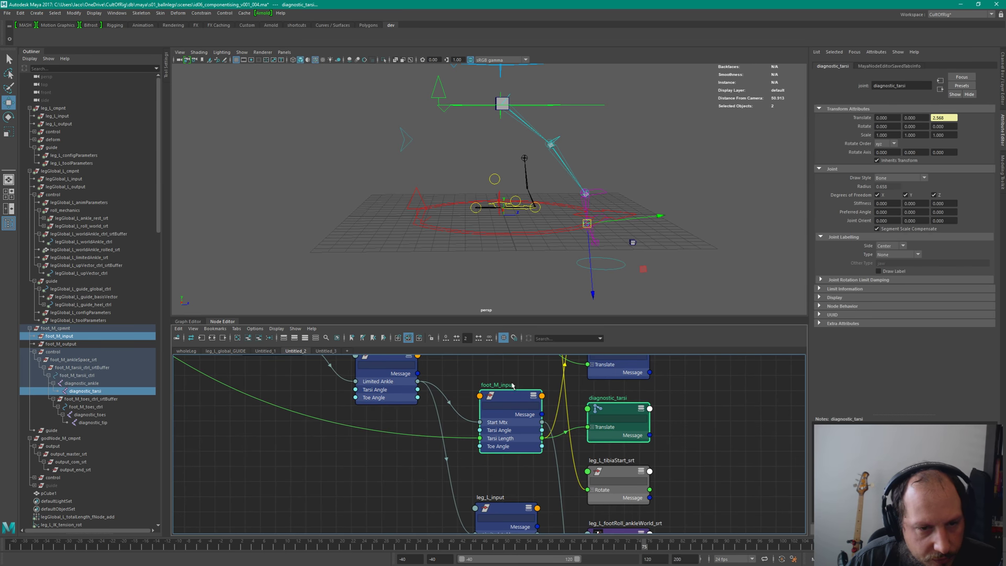
Step: Remove the diagnostic_tarsi and foot_M_start_mtx2srt nodes from the node graph view
left_click(630, 412, "shift")
left_click(630, 412)
key("Delete")
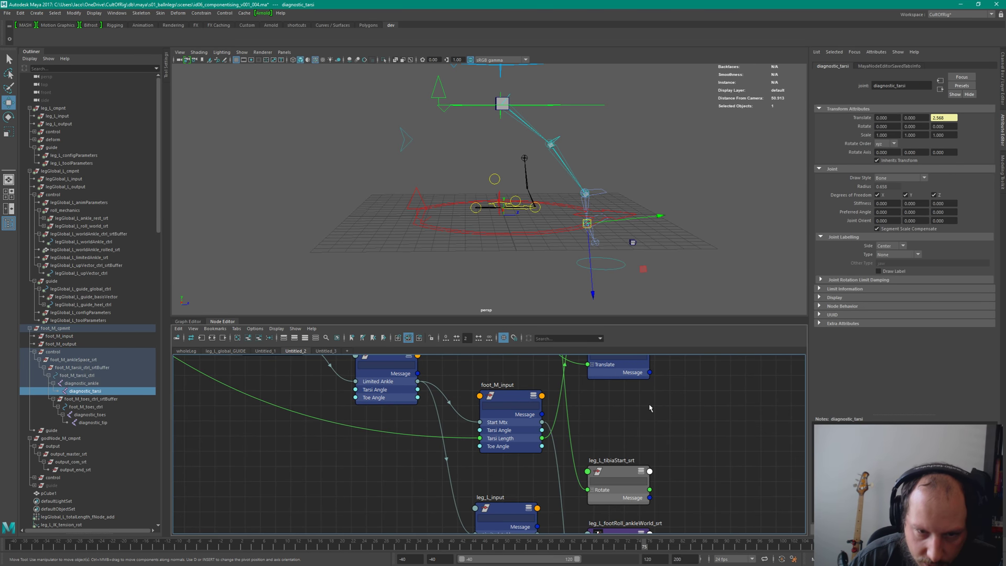
scroll(674, 426, "down", 4)
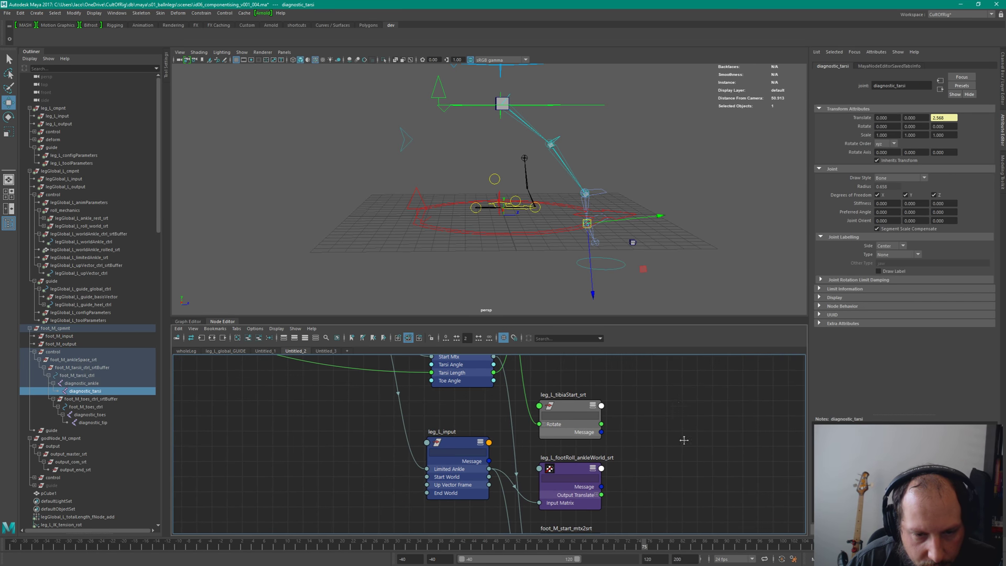
scroll(614, 472, "up", 3)
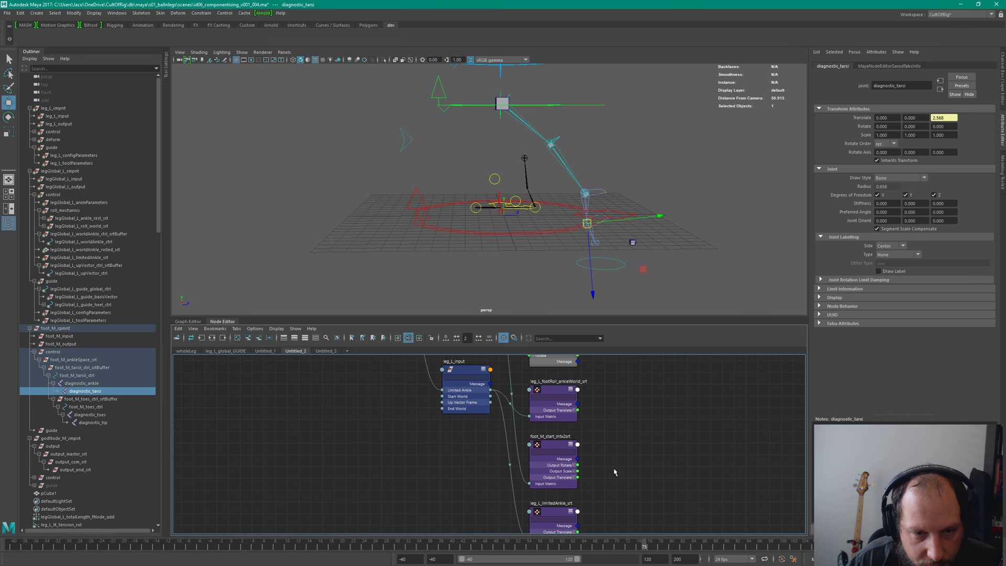
left_click(568, 461)
key("Delete")
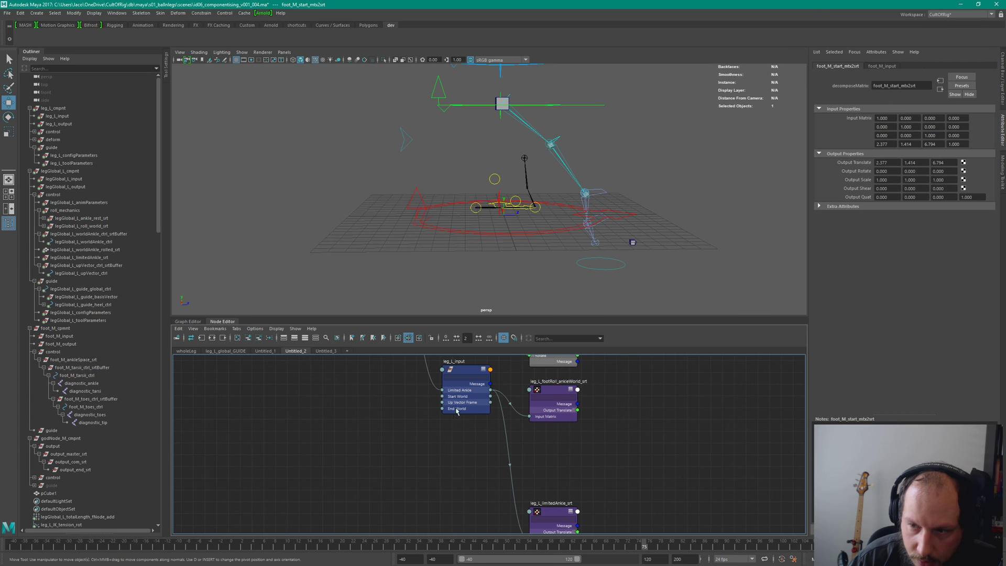
Step: Tidy the graph by moving leg_L_limitedAnkle_srt up beneath leg_L_footRoll_ankleWorld_srt and placing leg_L_tibiaStart_srt beside leg_L_femurEnd_srt
left_click_drag(551, 507, 550, 438)
middle_click_drag(587, 361, 631, 515, "alt")
middle_click_drag(614, 370, 618, 455, "alt")
right_click_drag(726, 481, 749, 451, "alt")
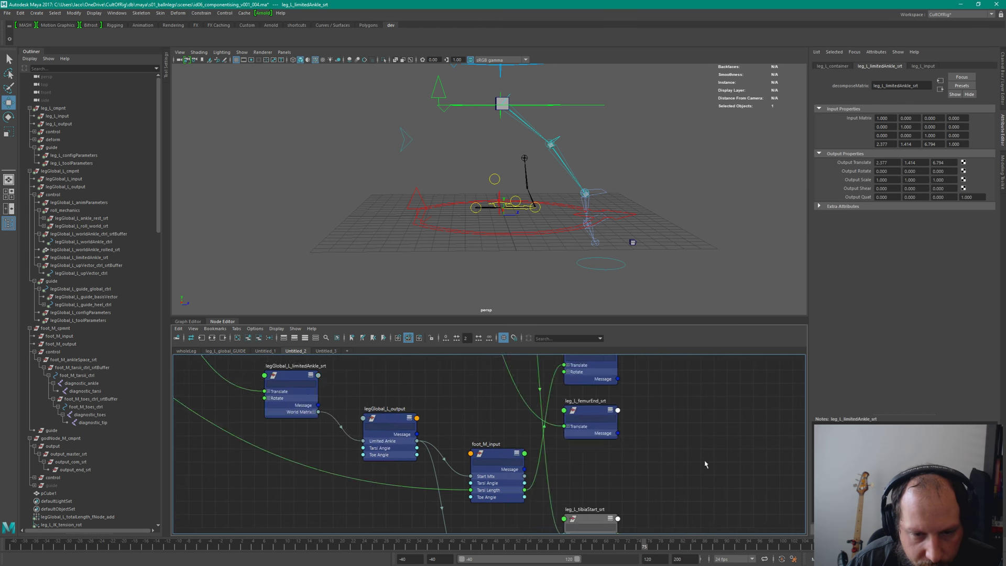
middle_click_drag(524, 471, 608, 434, "alt")
left_click(550, 452)
left_click_drag(550, 452, 625, 361)
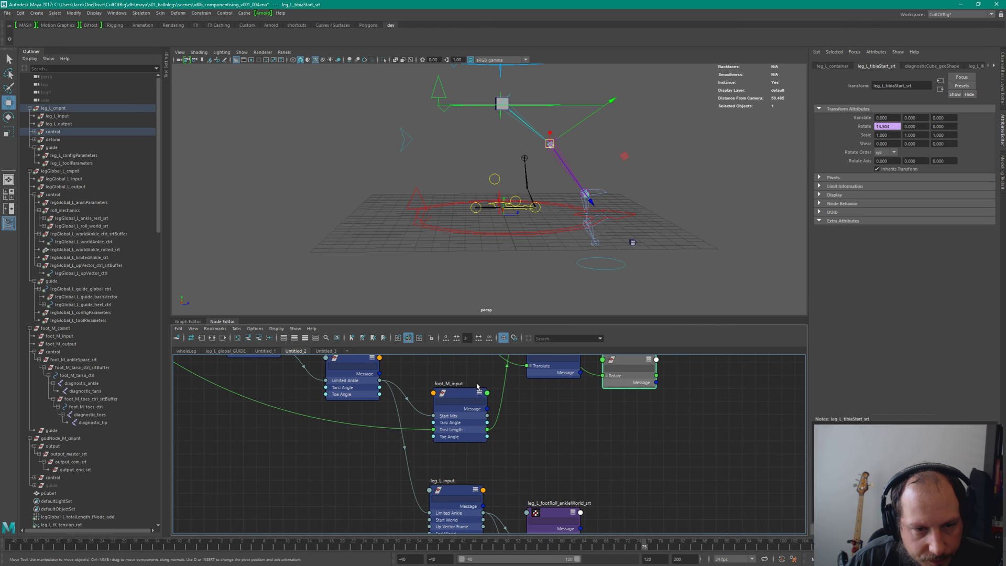
Step: Reposition foot_M_input slightly and place foot_M_toes_ctrl_srtBuffer directly beside its Tarsi Length output
left_click_drag(480, 393, 475, 407)
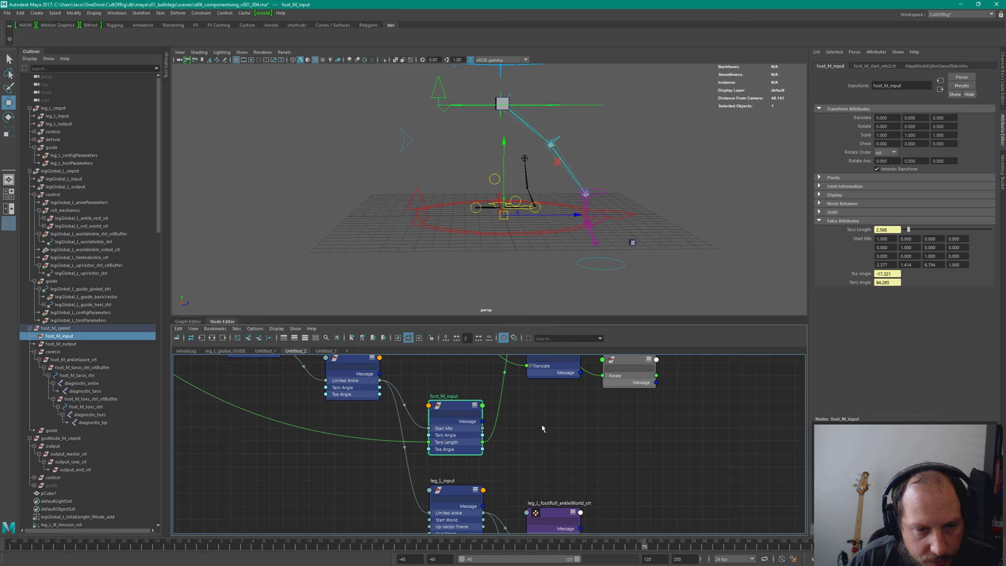
middle_click_drag(475, 406, 494, 431, "alt")
right_click_drag(493, 431, 626, 386, "alt")
middle_click_drag(626, 386, 505, 458, "alt")
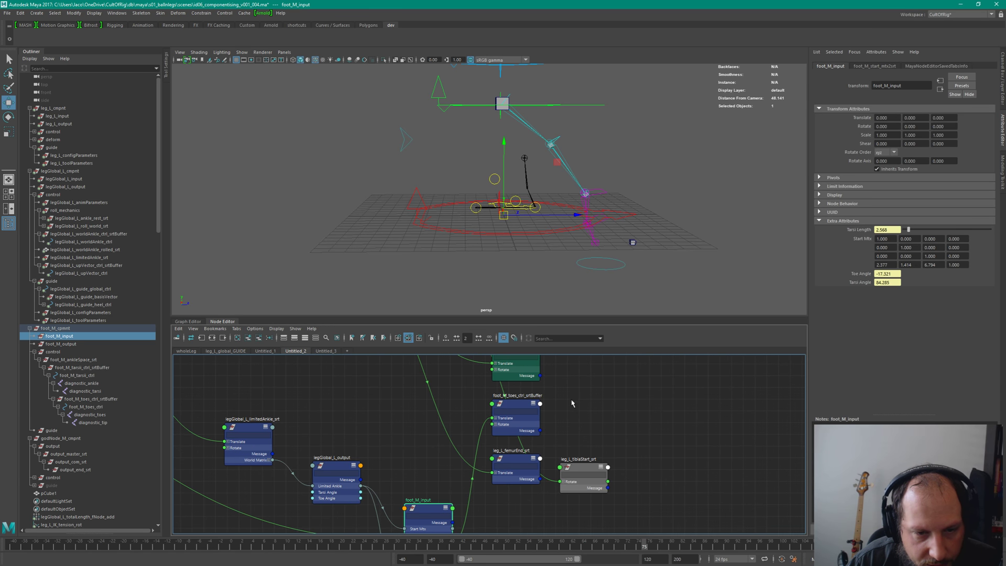
left_click(502, 439)
left_click_drag(516, 404, 515, 528)
middle_click_drag(515, 528, 567, 429, "alt")
left_click_drag(592, 429, 585, 401)
right_click_drag(585, 401, 643, 414, "alt")
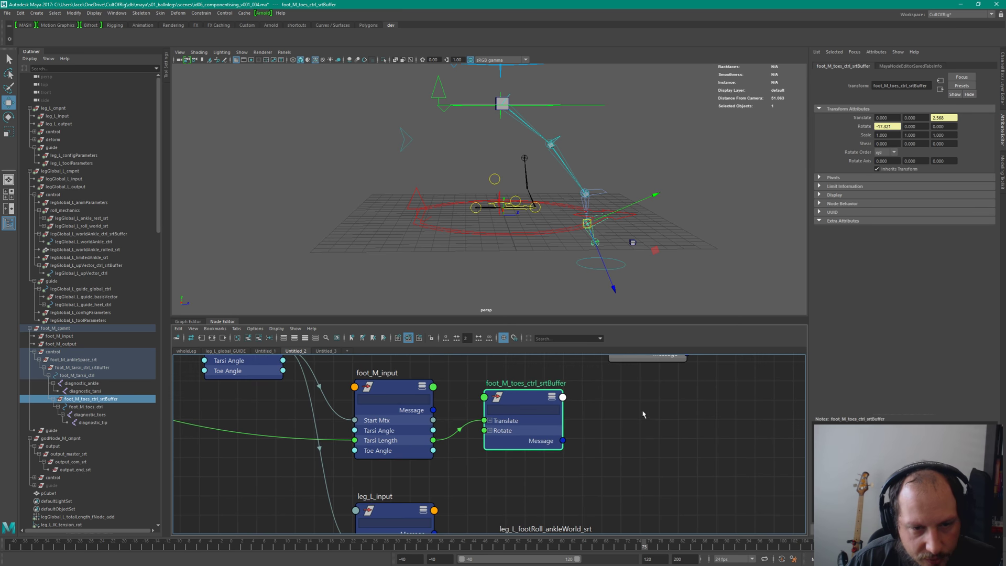
left_click_drag(502, 397, 477, 417)
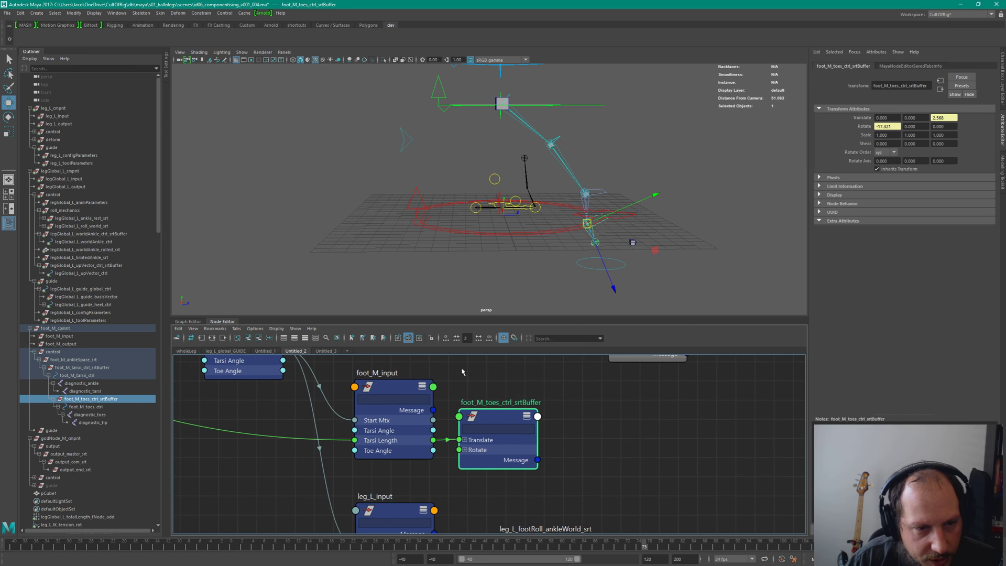
Step: Select foot_M_input together with foot_M_toes_ctrl_srtBuffer and shift the pair farther away from legGlobal_L_output
left_click(387, 398, "shift")
middle_click_drag(491, 419, 656, 432, "alt")
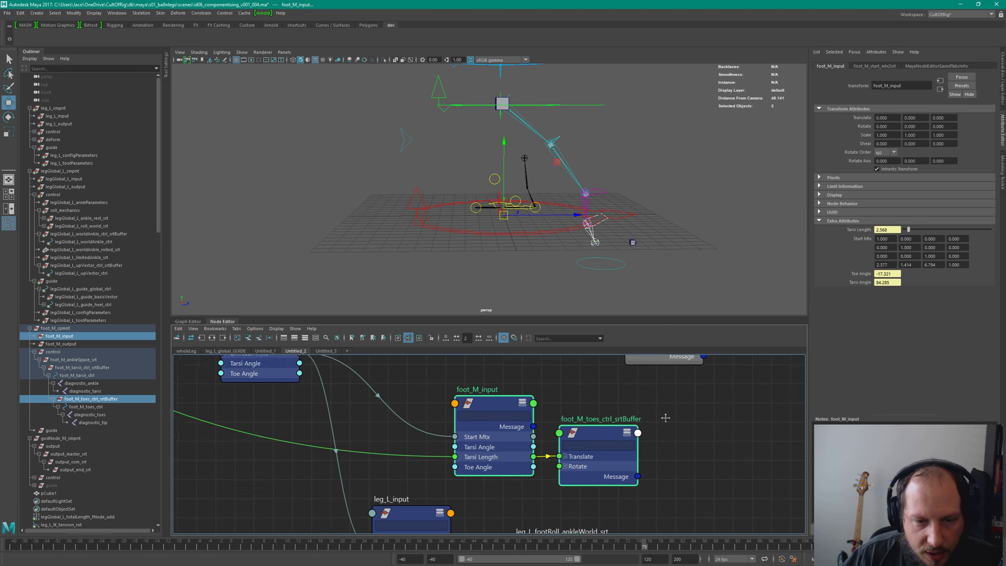
scroll(683, 408, "down", 4)
key("2")
middle_click_drag(749, 413, 612, 408, "alt")
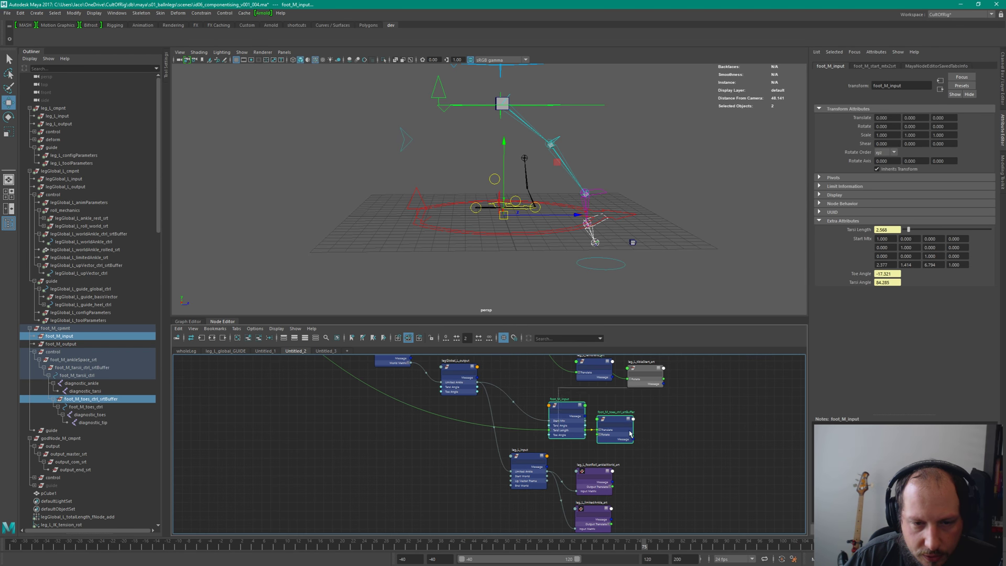
left_click_drag(611, 420, 638, 420)
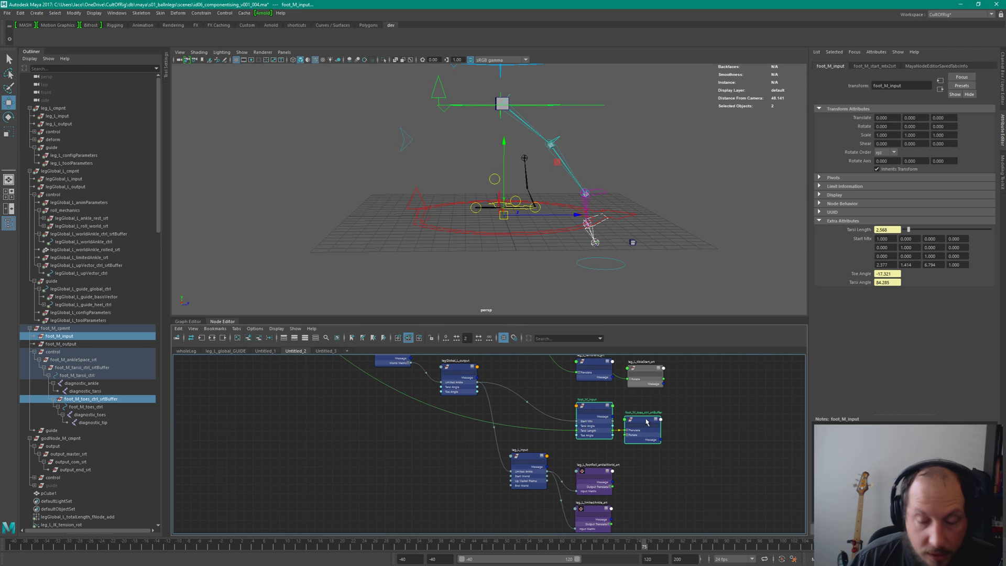
Step: Examine foot_M_input's connections, highlight the Limited Ankle to Start Mtx link from legGlobal_L_output, and select the knee control in the viewport
right_click_drag(612, 406, 727, 453, "alt")
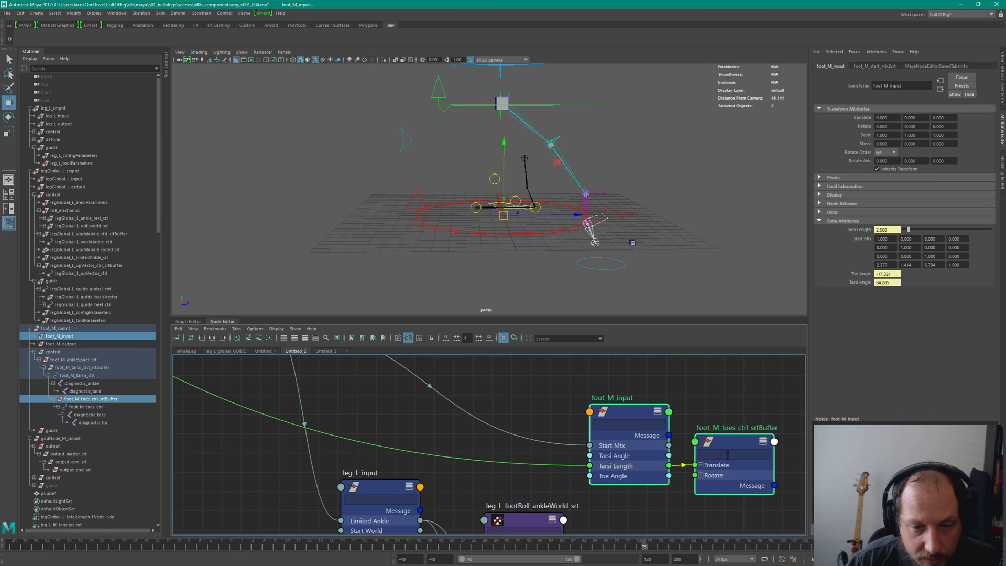
right_click_drag(646, 384, 672, 372, "alt")
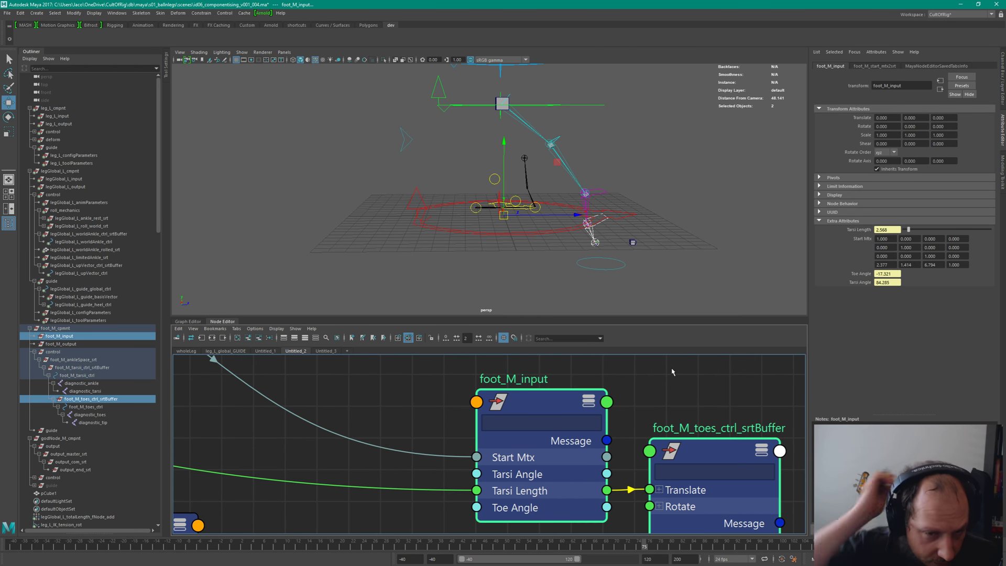
middle_click_drag(558, 457, 512, 439, "alt")
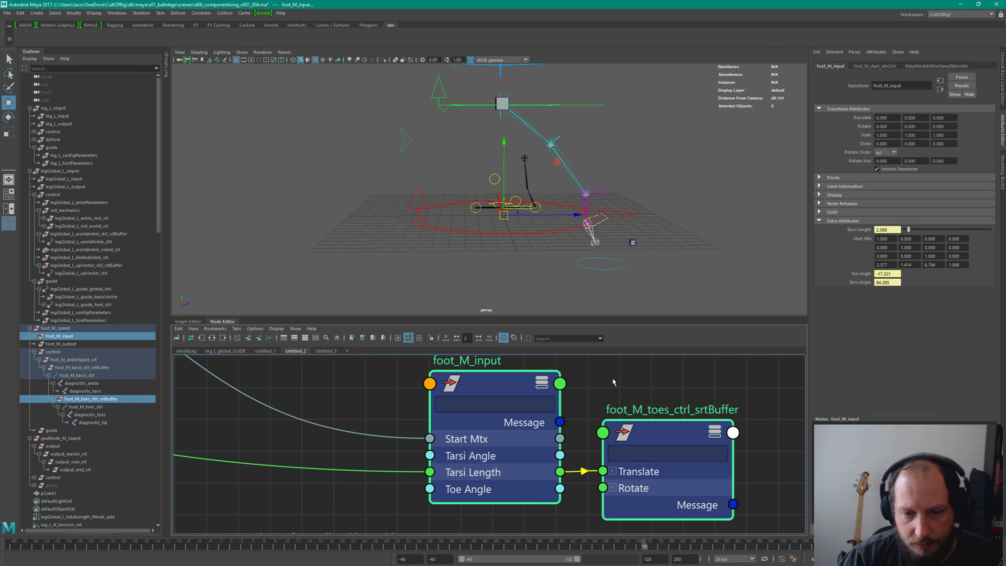
scroll(597, 408, "down", 2)
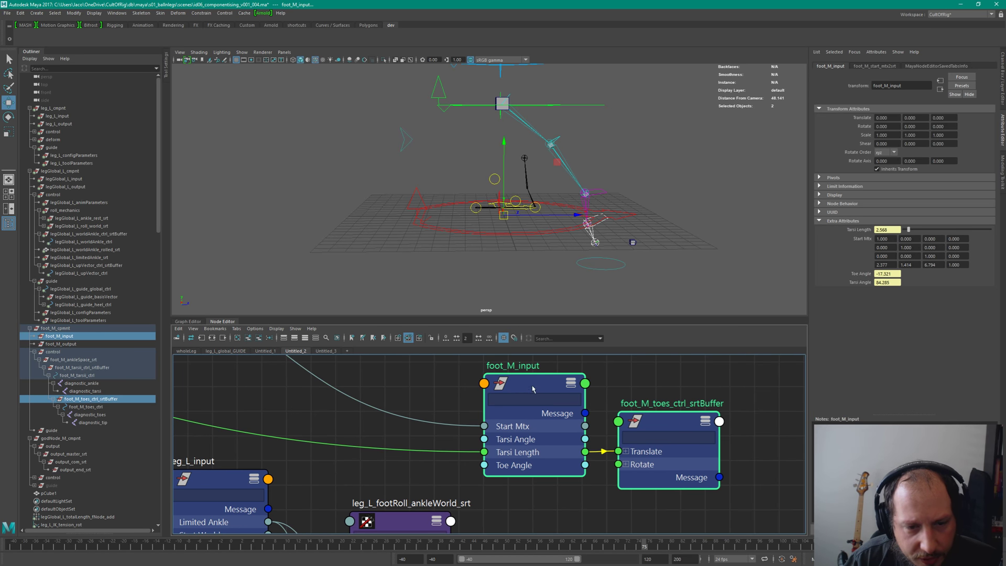
scroll(439, 392, "up", 1)
scroll(439, 392, "down", 2)
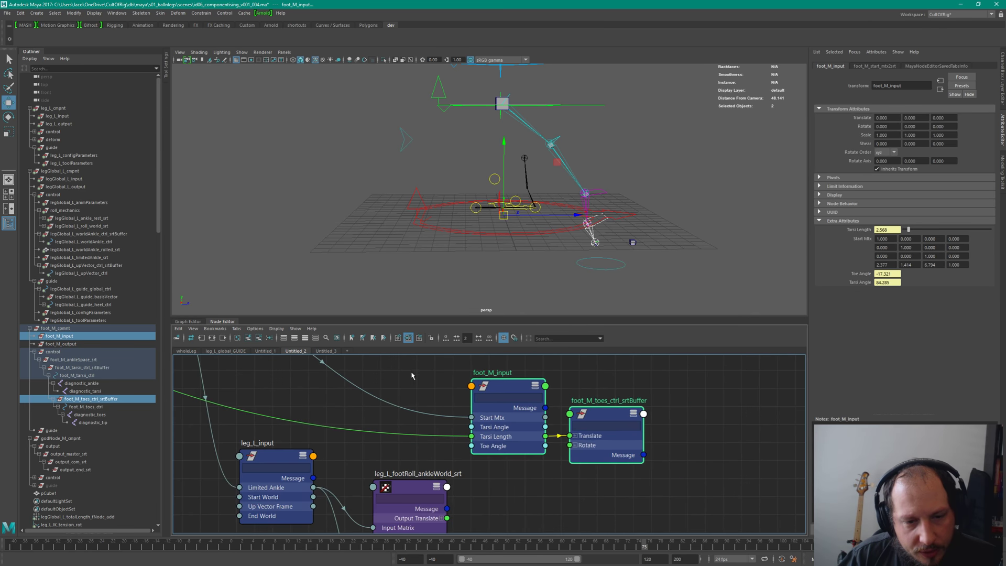
middle_click_drag(440, 392, 574, 470)
scroll(542, 456, "down", 1)
left_click(574, 464)
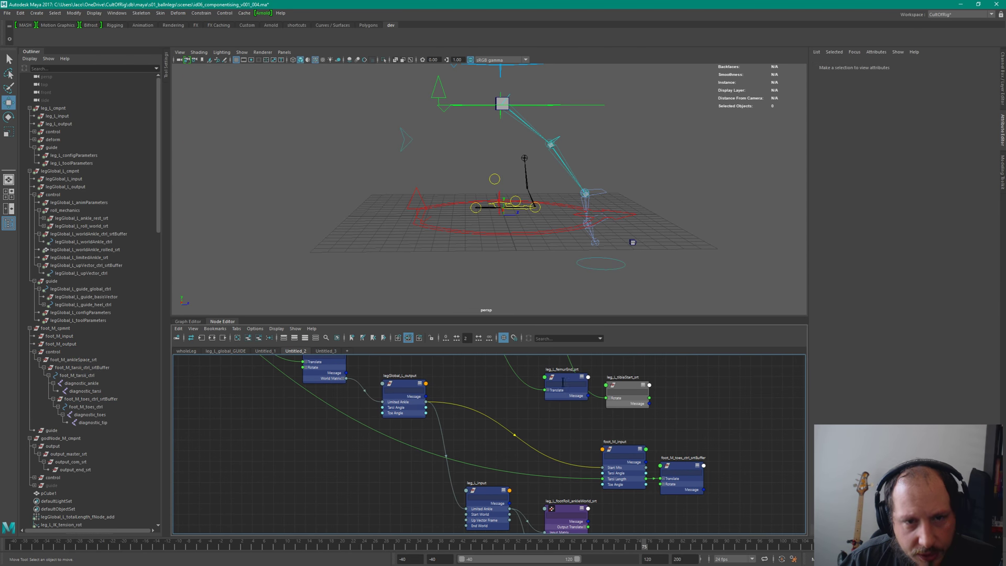
left_click(550, 143)
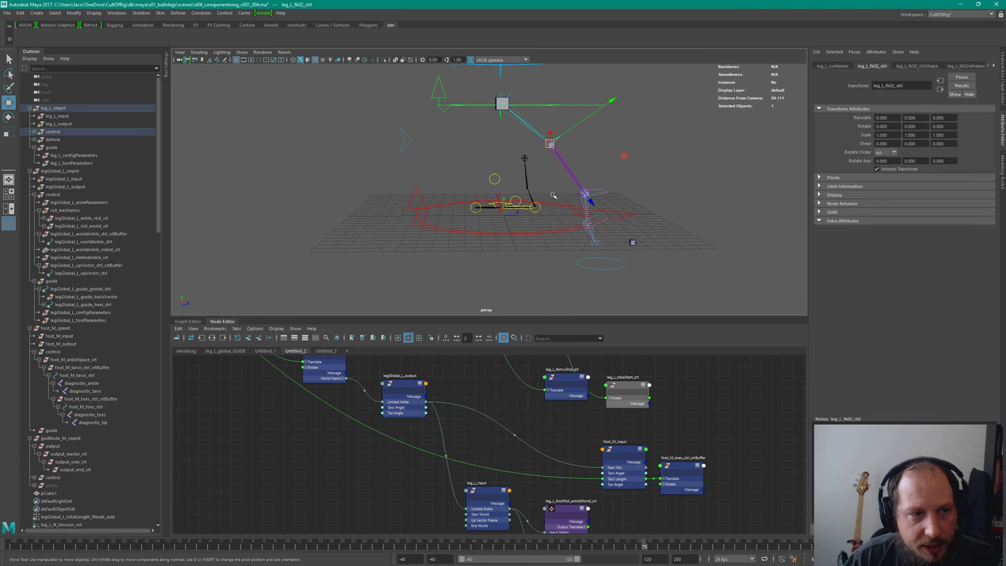
Step: Add leg_L_output to the Untitled_3 node graph, show all its attributes, and place it in clear space
left_click(325, 350)
key("a")
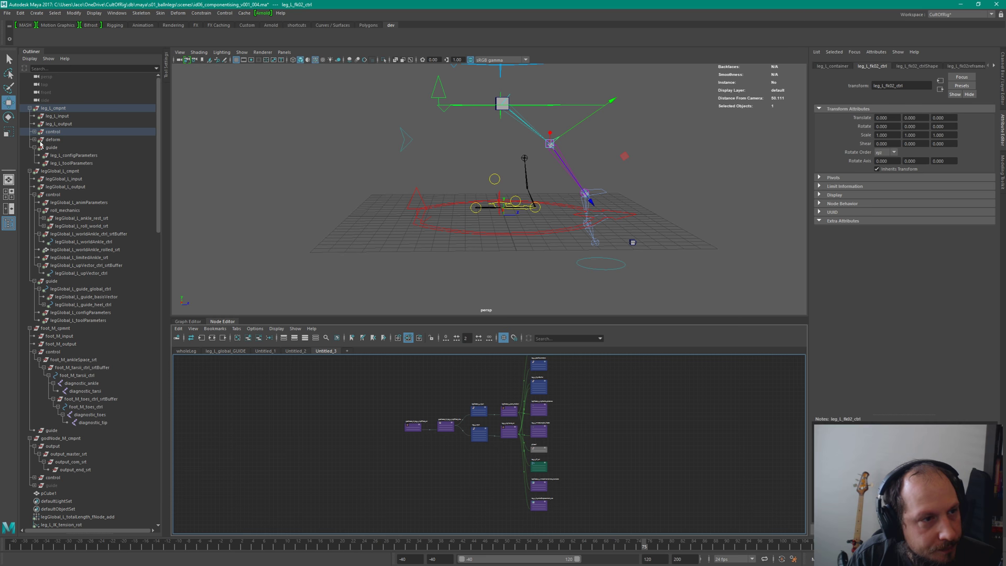
left_click(55, 124)
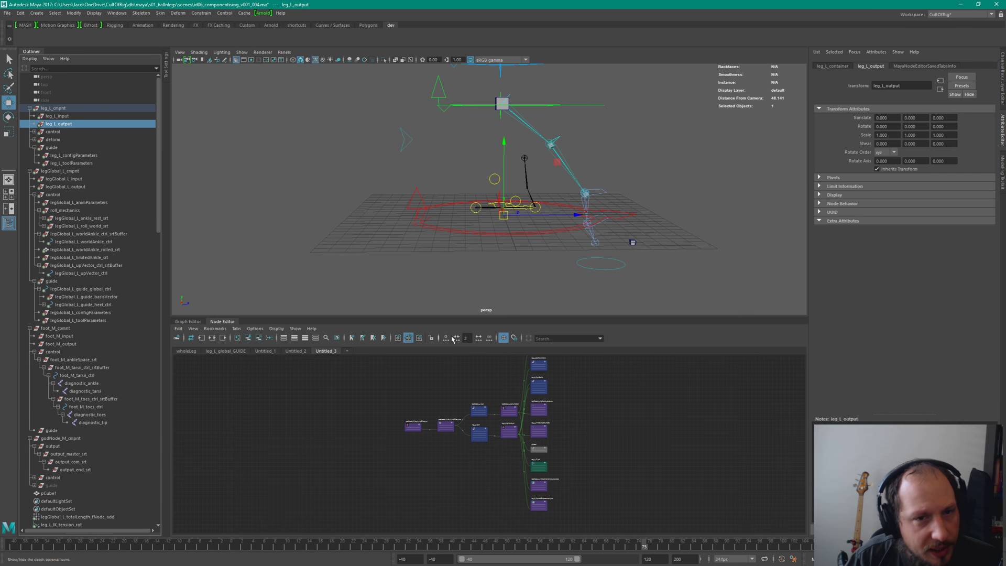
left_click(212, 338)
scroll(658, 431, "up", 3)
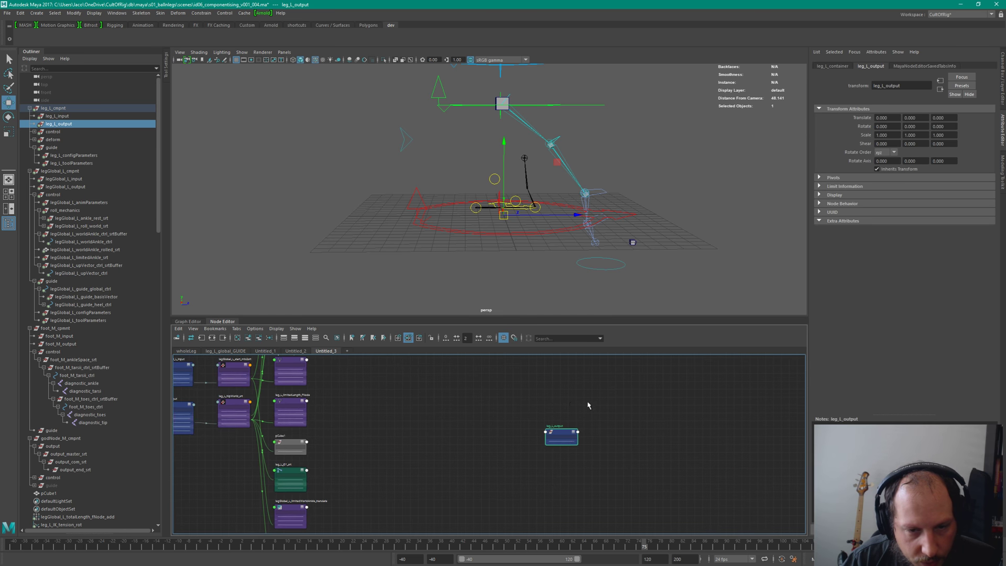
key("3")
key("f")
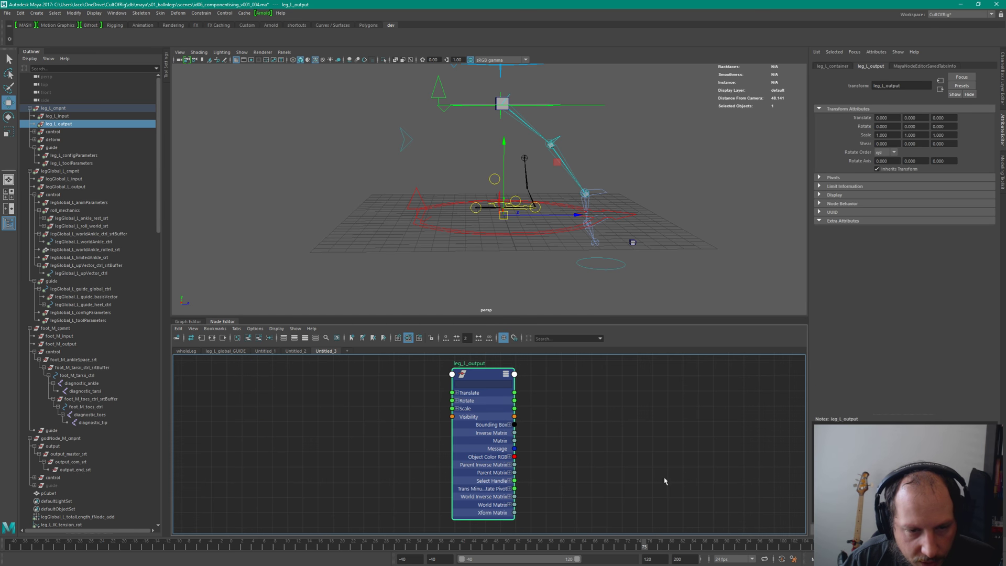
left_click_drag(479, 369, 417, 363)
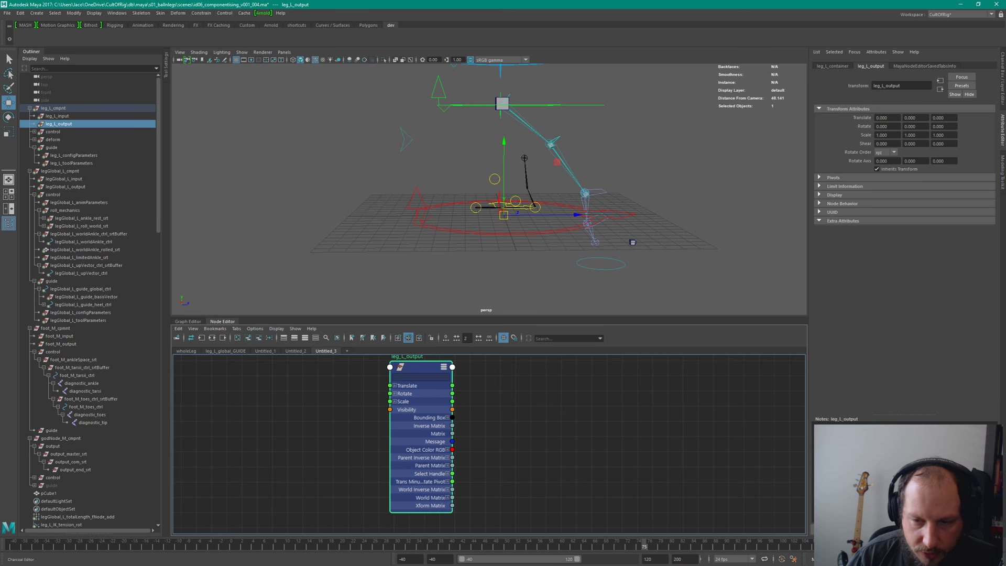
Step: Open the MEL script in the Charcoal Editor and clear the upVectorFrame name from its matrix addAttr line
left_click(812, 558)
left_click_drag(492, 58, 788, 82)
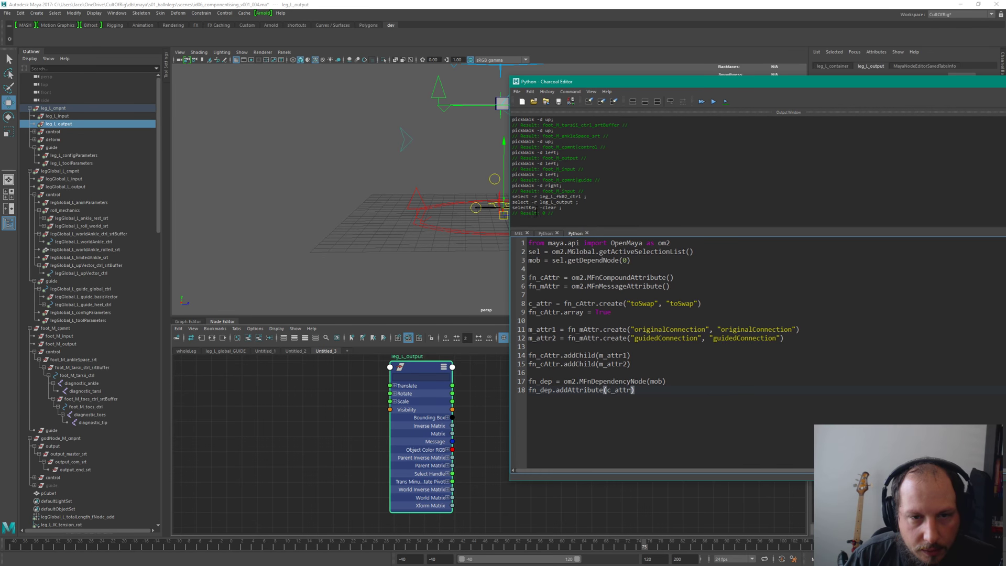
left_click(518, 233)
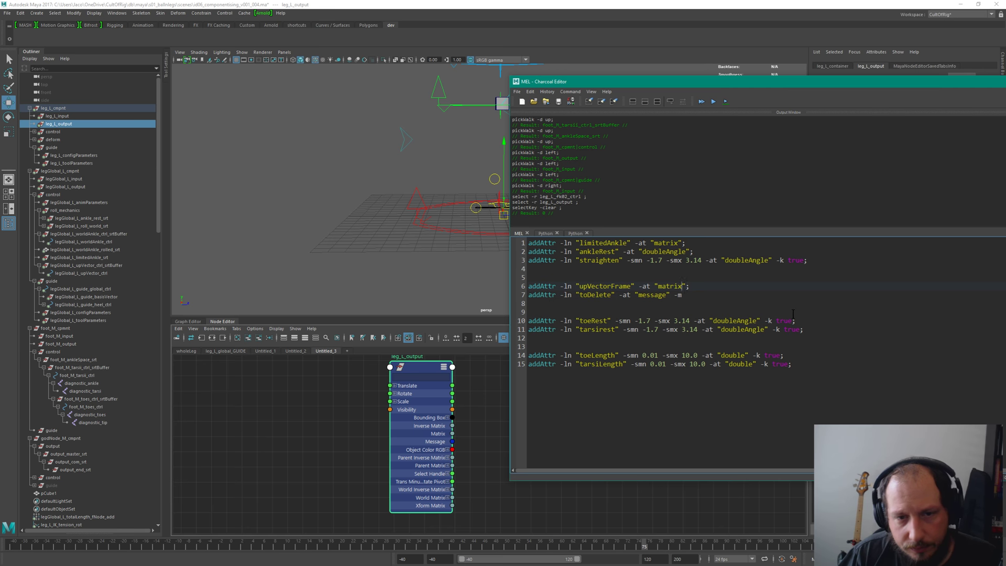
key("ctrl+BackSpace")
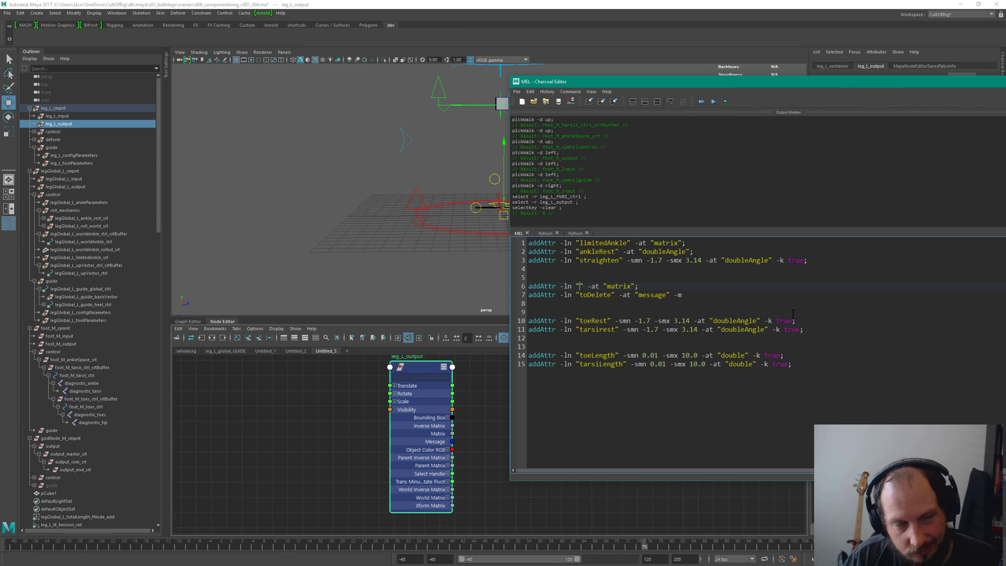
type("ankle")
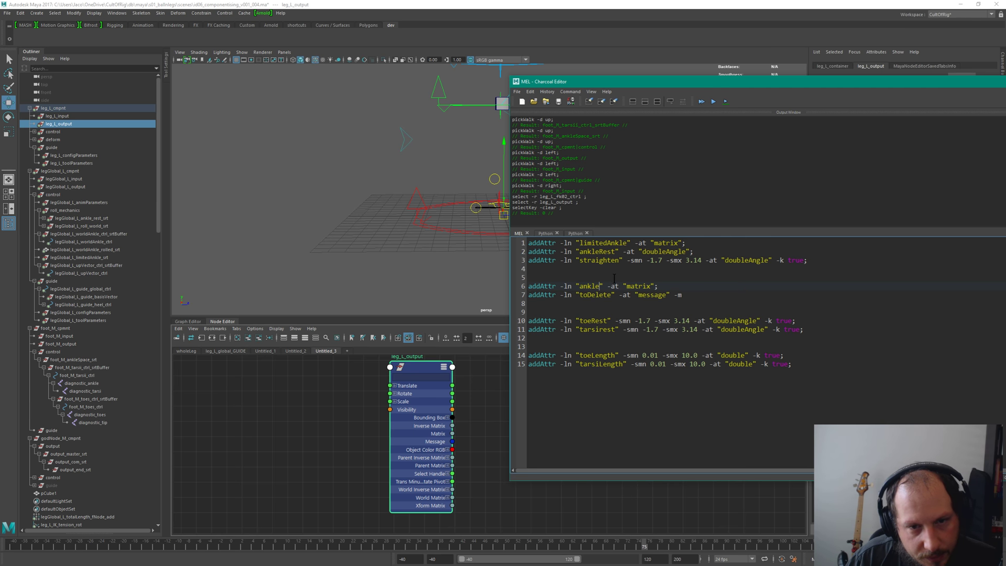
key("BackSpace")
key("BackSpace")
key("BackSpace")
key("BackSpace")
key("BackSpace")
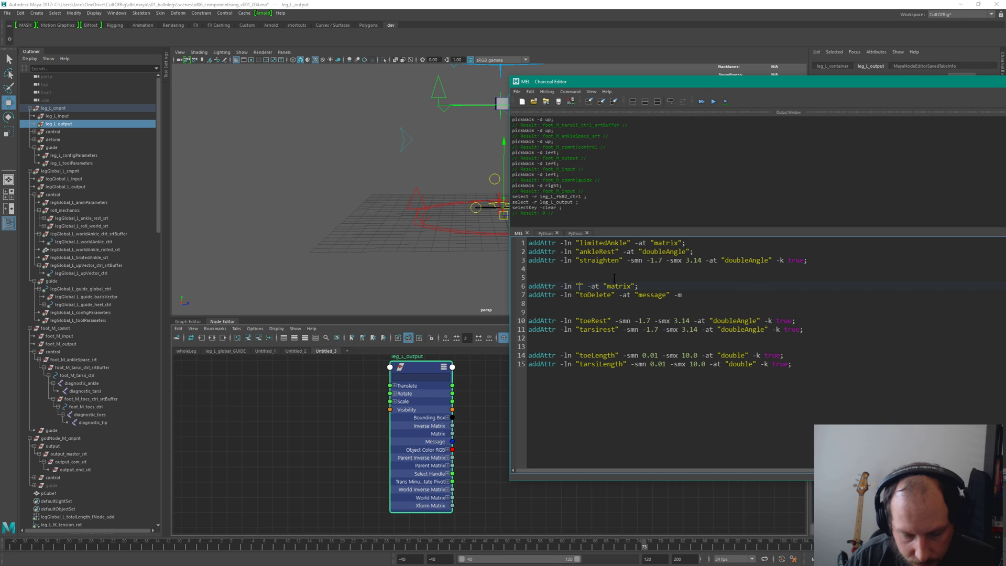
Step: Name the matrix attribute chainEnd in line 6, run that line on leg_L_output, and return focus to the node graph
type("chain_")
key("BackSpace")
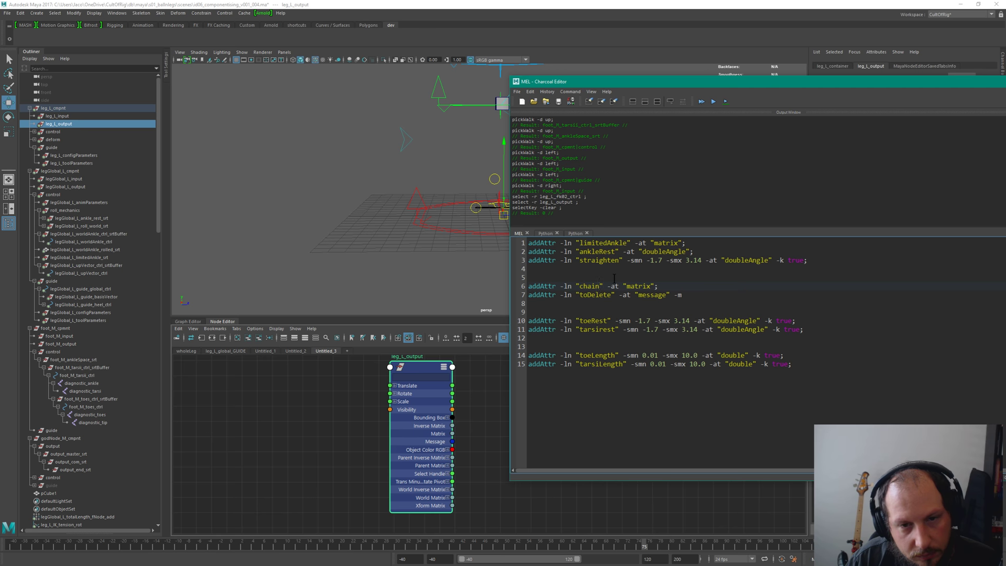
type("End")
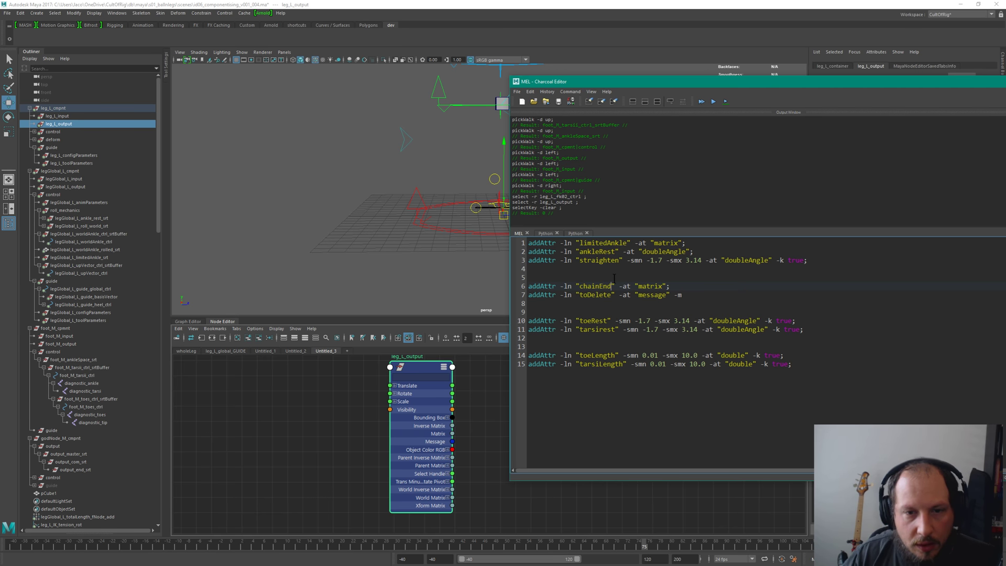
triple_click(694, 286)
key("ctrl+Return")
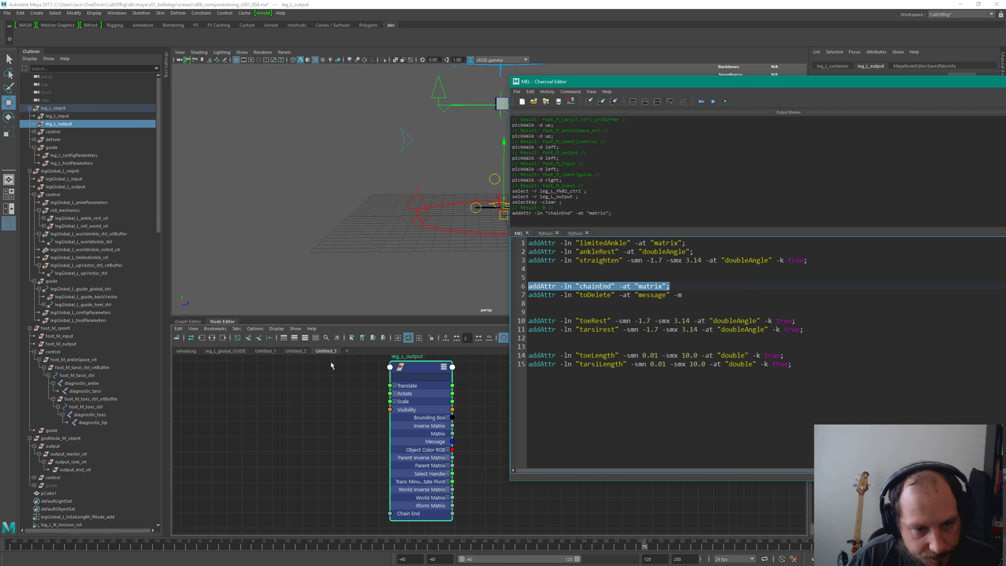
left_click_drag(1003, 119, 969, 118)
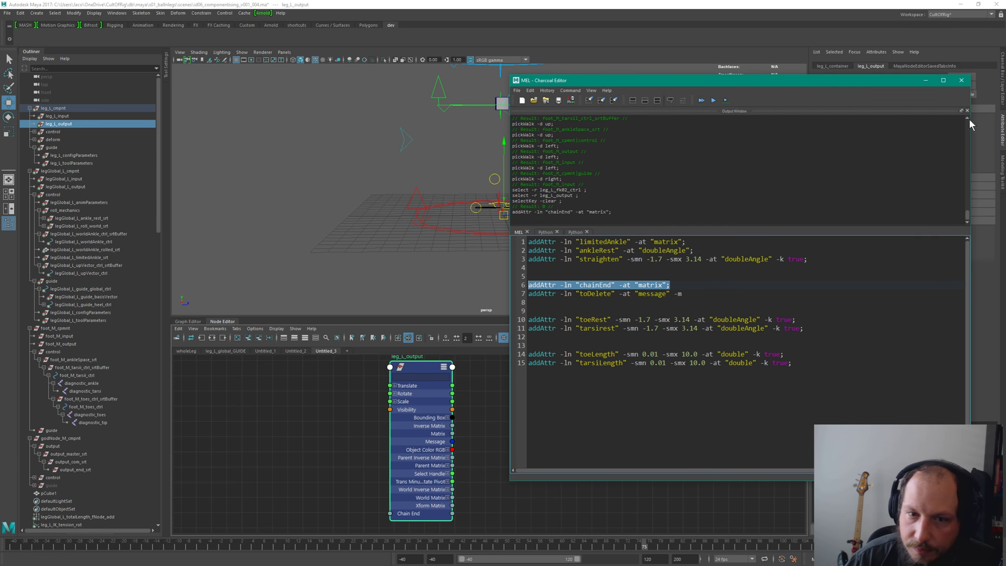
left_click(358, 533)
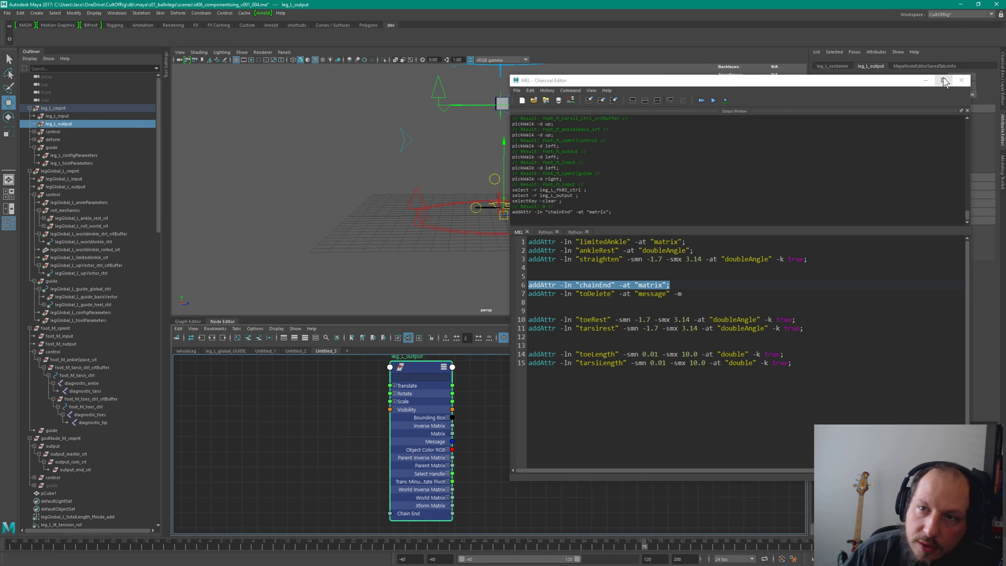
Step: Close the Charcoal Editor and bring up the Untitled_2 graph in the Node Editor
left_click(961, 80)
scroll(490, 437, "down", 3)
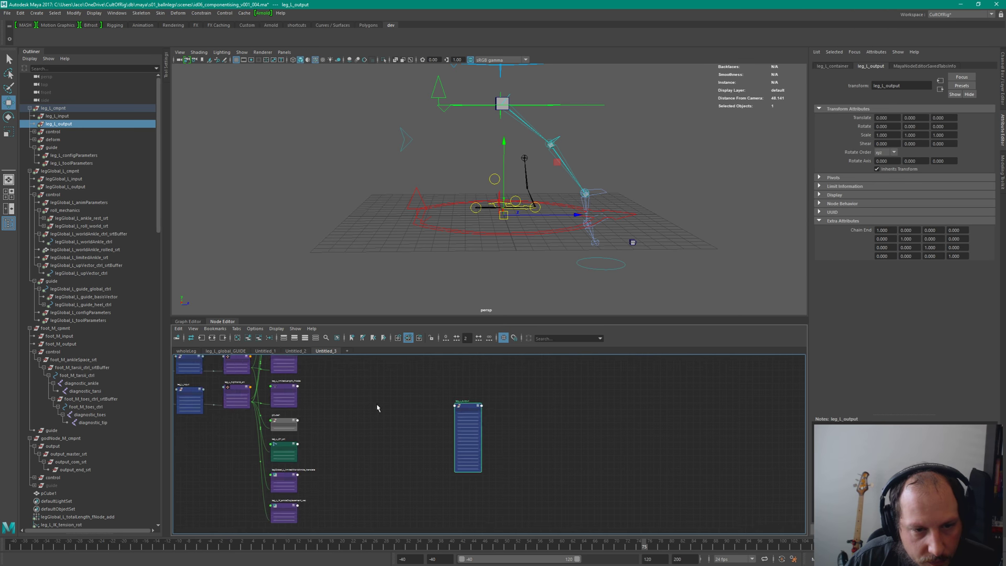
middle_click_drag(378, 408, 445, 392)
scroll(516, 453, "up", 3)
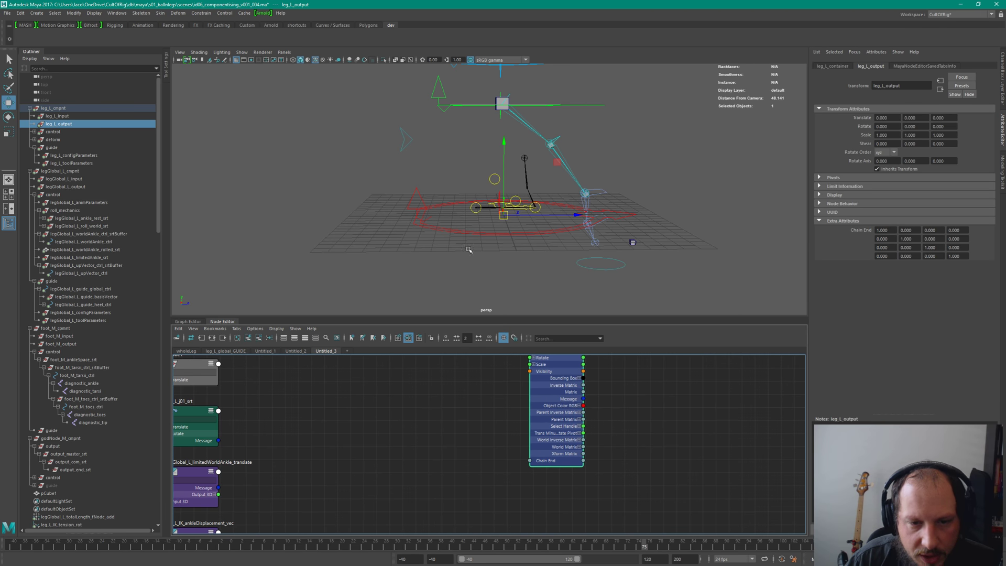
key("ctrl+Tab")
key("ctrl+Tab")
key("ctrl+Tab")
key("ctrl+Tab")
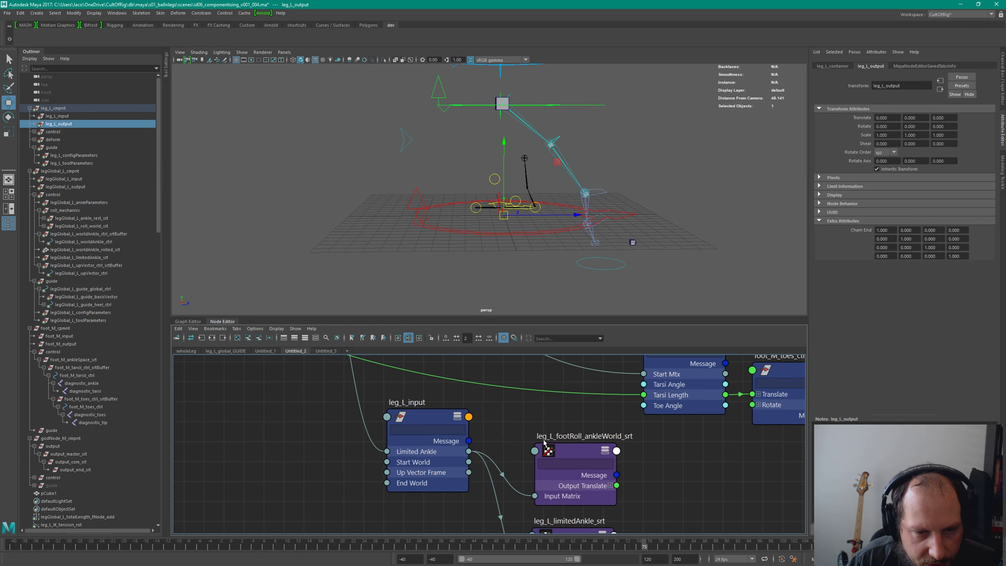
Step: Move foot_M_toes_ctrl_srtBuffer away from foot_M_input in Untitled_2 and graph foot_M_input's upstream and downstream connections
scroll(485, 401, "down", 3)
left_click(547, 419)
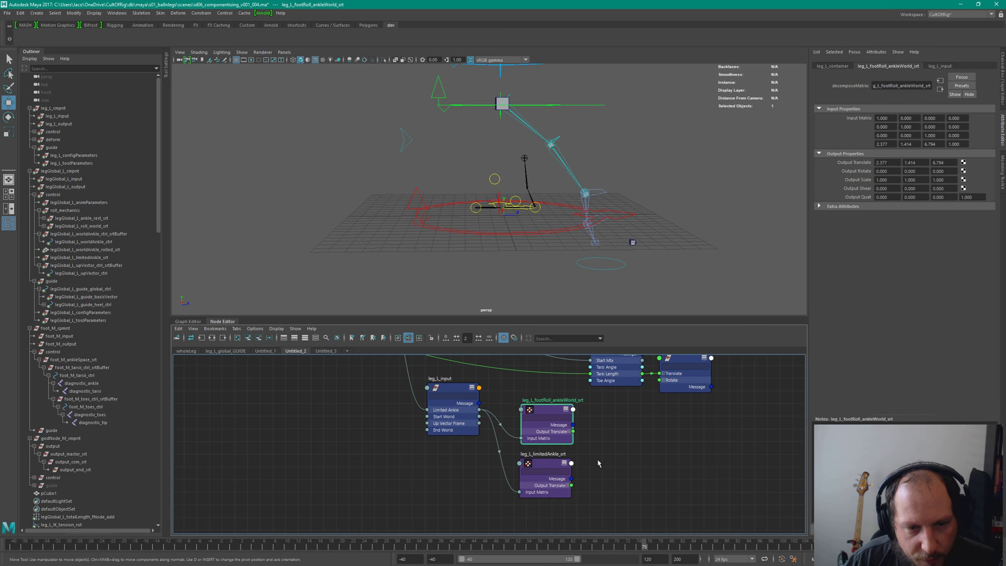
middle_click_drag(573, 409, 523, 485, "alt")
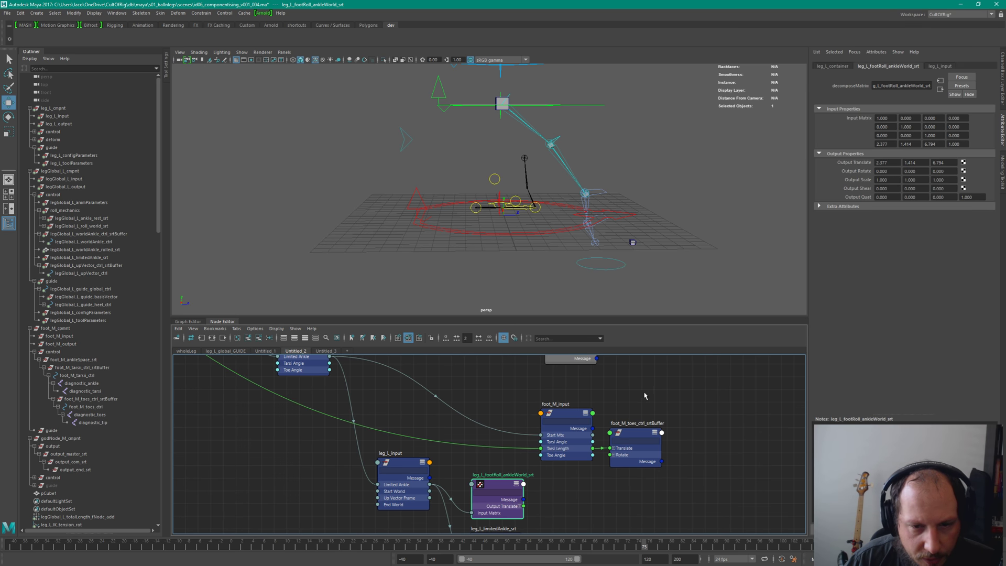
left_click(554, 413)
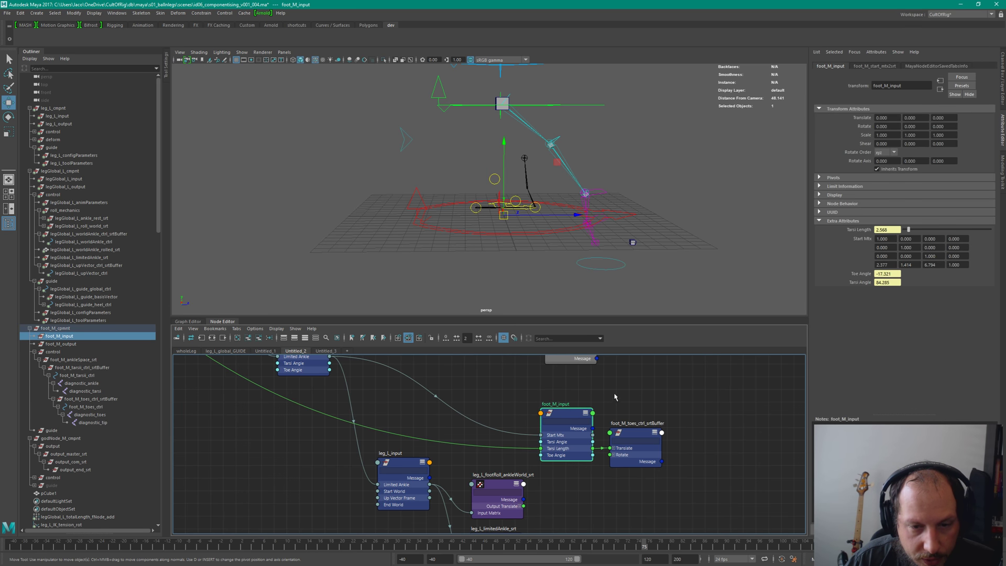
left_click_drag(635, 436, 690, 440)
key("ctrl+z")
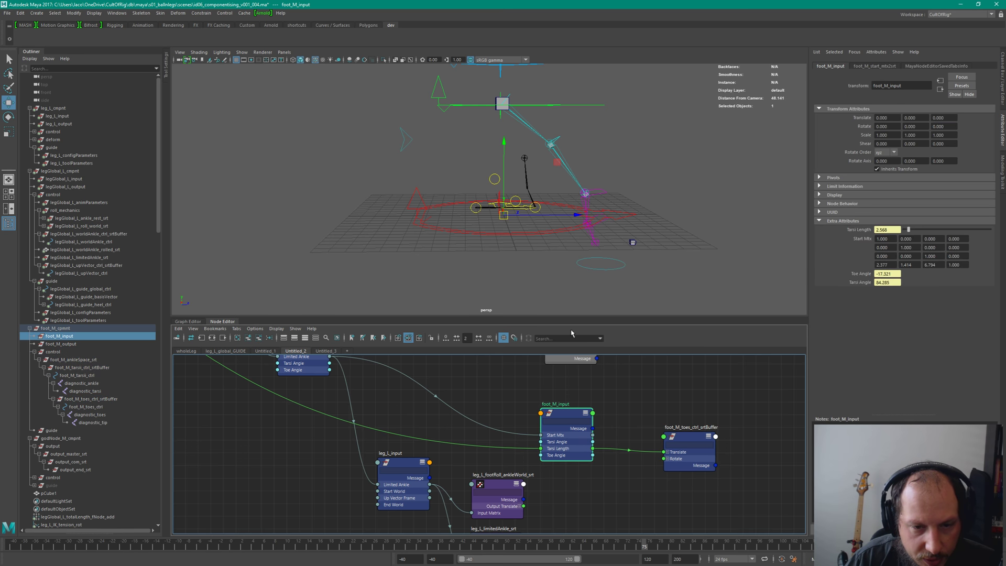
scroll(472, 449, "down", 10)
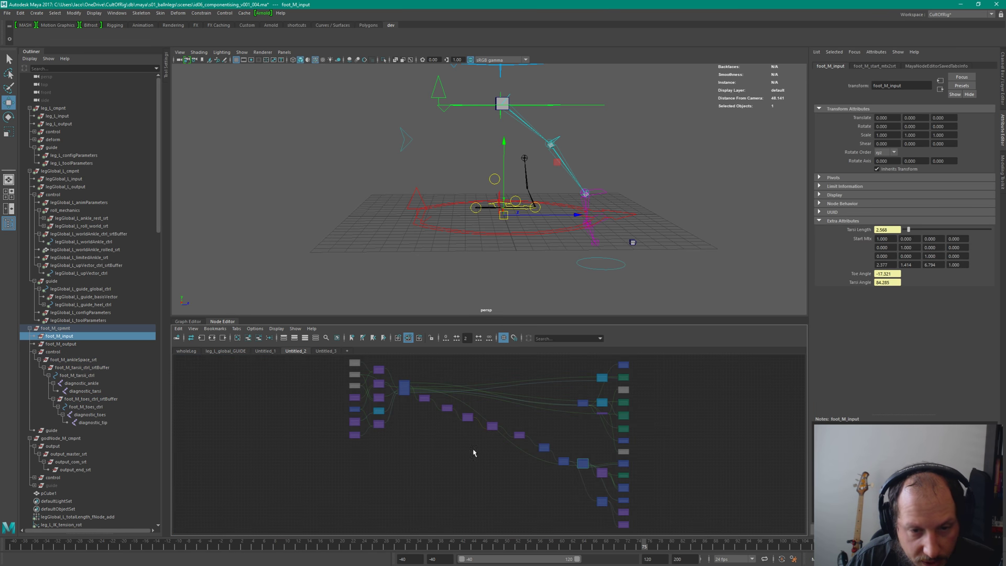
scroll(472, 435, "up", 1)
scroll(483, 425, "up", 6)
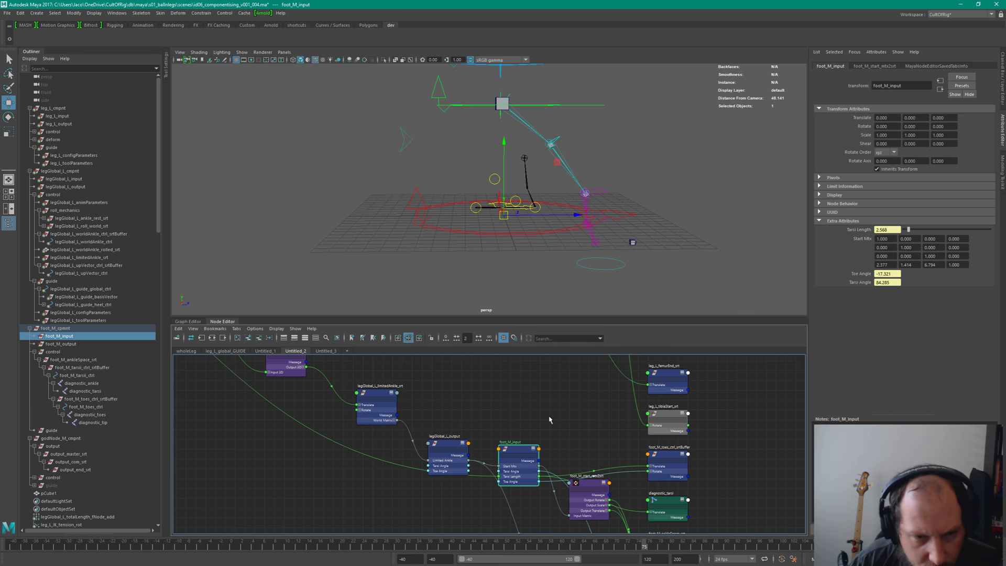
Step: Move the foot_M_start_mtx2srt node up into clear space beside foot_M_input
scroll(549, 420, "up", 4)
left_click_drag(602, 477, 593, 396)
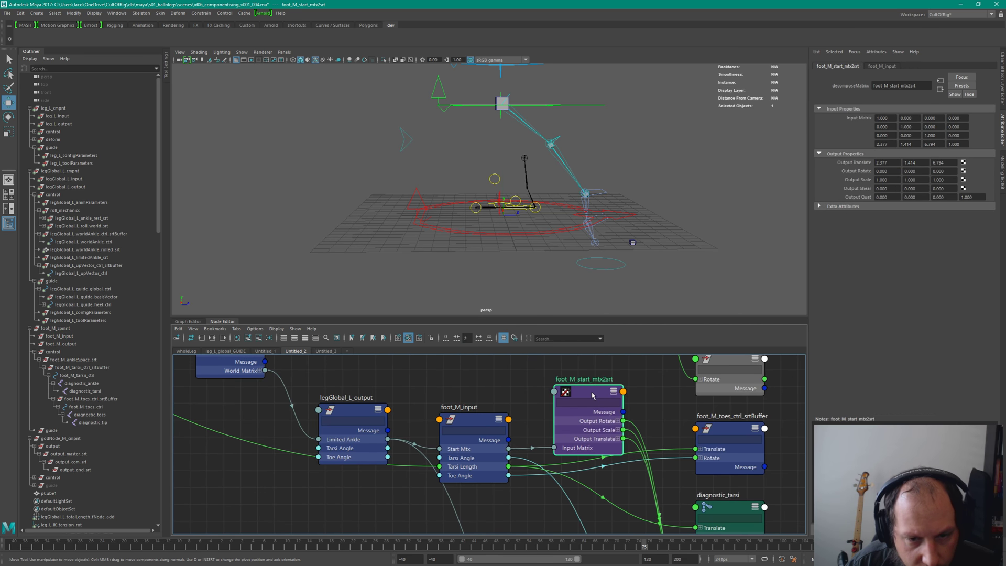
middle_click_drag(592, 395, 549, 361, "alt")
left_click_drag(552, 414, 562, 406)
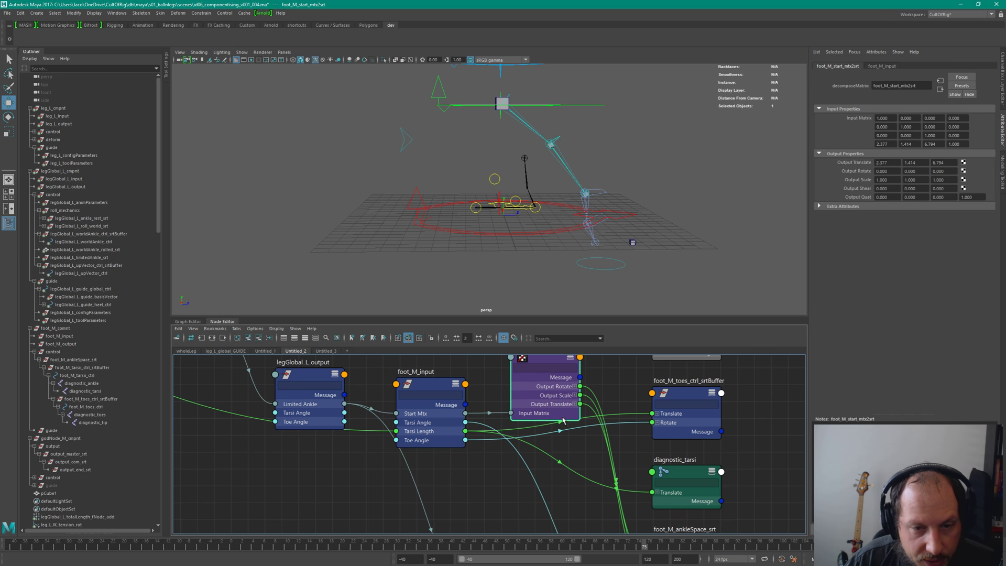
Step: Select legGlobal_L_worldAnkle_ctrl in the viewport and rotate it about 28 degrees around X
left_click(624, 266)
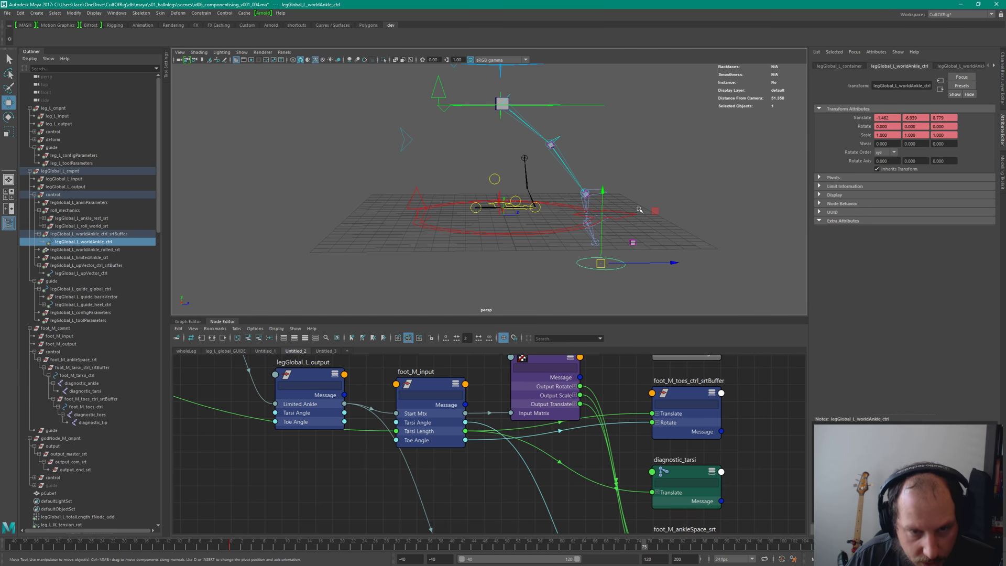
key("e")
left_click_drag(634, 203, 588, 193)
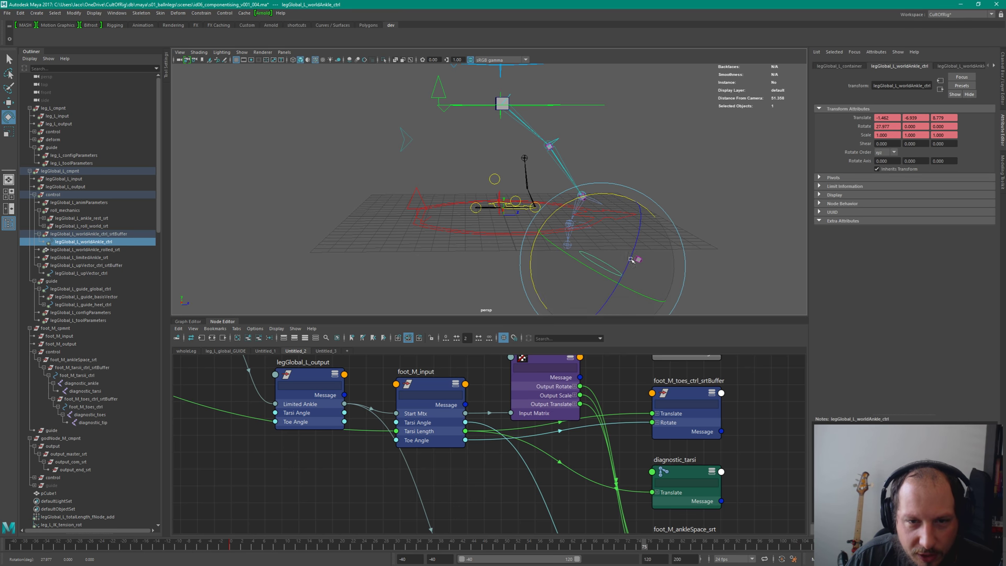
Step: Move the world ankle control through several positions to test the leg, and settle it near its starting place
left_click_drag(637, 239, 527, 175, "alt")
key("w")
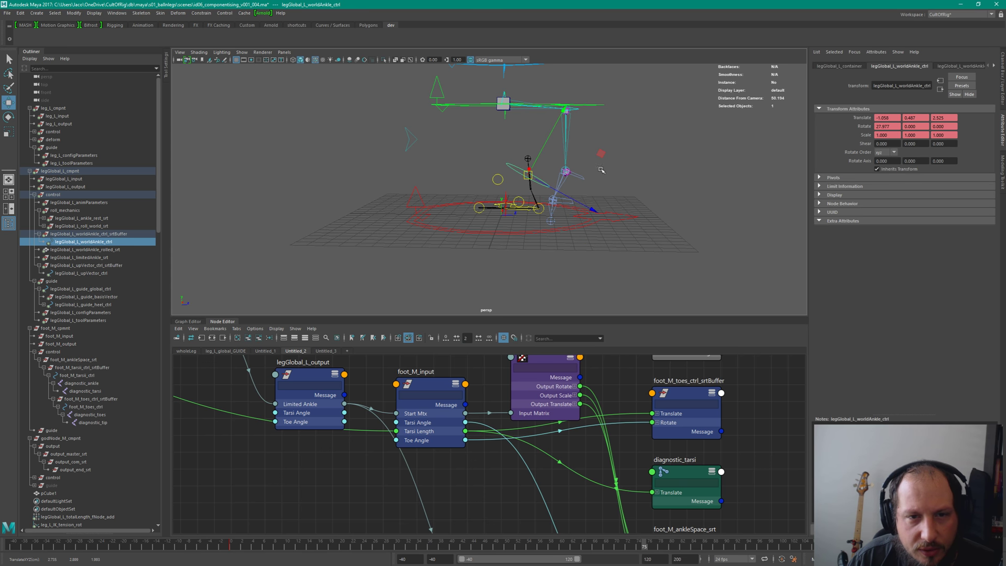
mouse_move(583, 206)
left_mouse_down()
mouse_move(590, 218)
mouse_move(592, 197)
left_mouse_up()
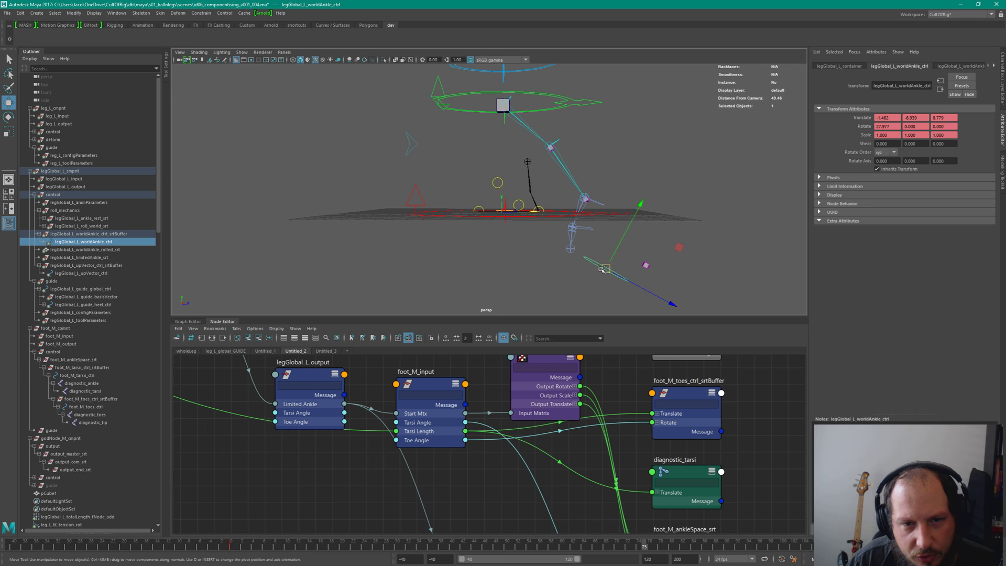
left_click_drag(602, 269, 627, 230)
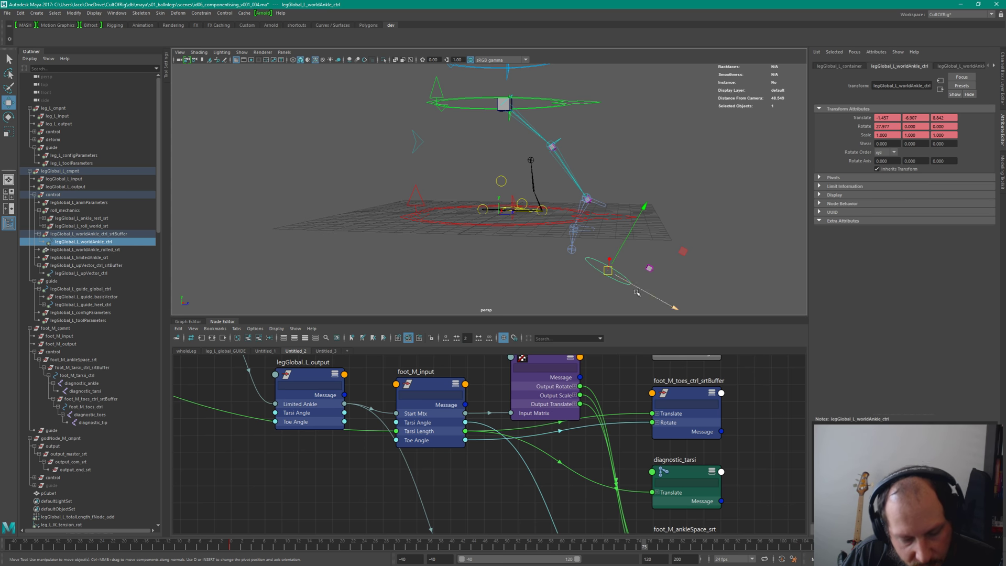
Step: Rotate the world ankle control to about 25.2, -12.6, 24.7 and inspect the foot's orientation from several sides
key("e")
left_click_drag(630, 245, 560, 232)
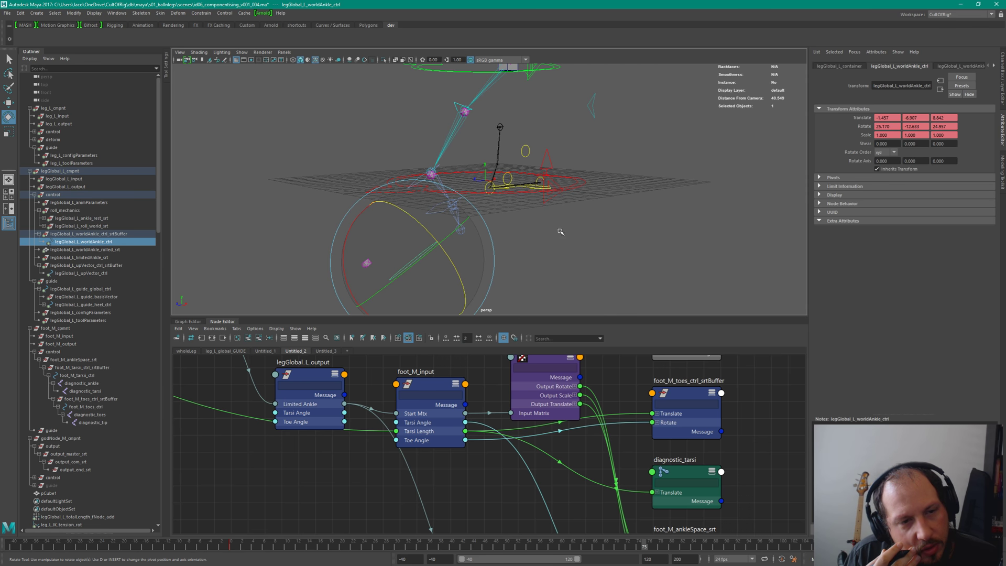
left_click_drag(560, 232, 532, 228, "alt")
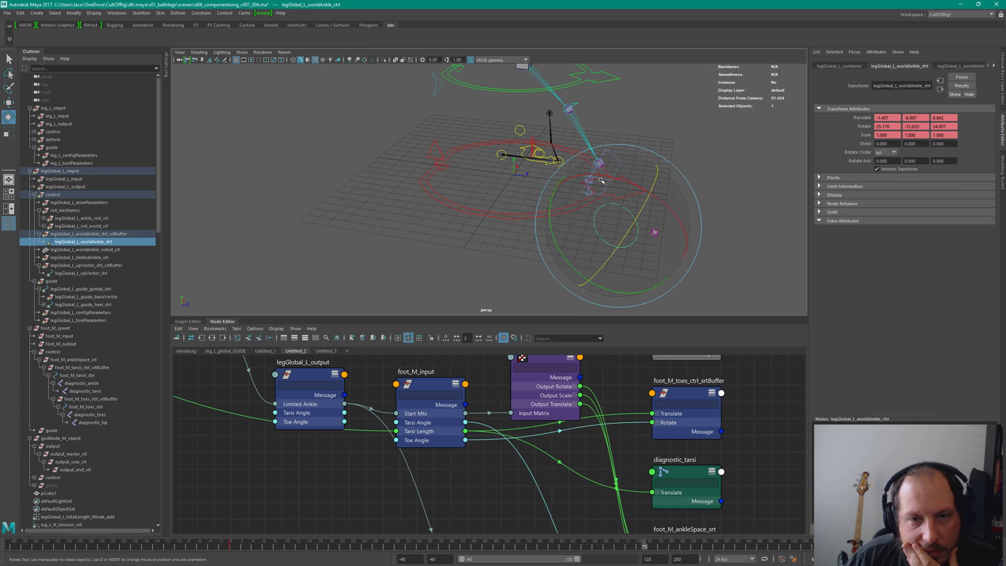
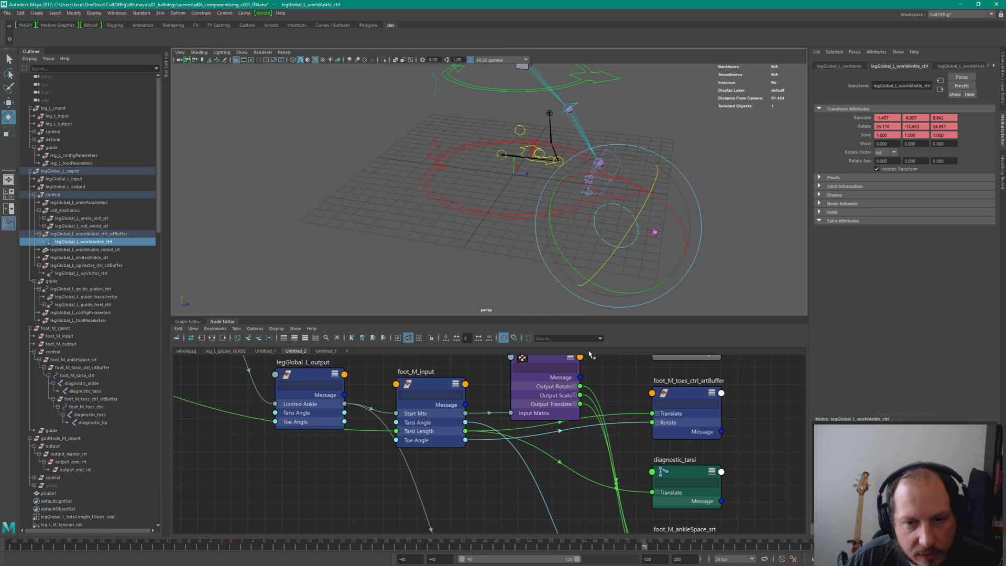
left_click_drag(635, 229, 574, 227, "alt")
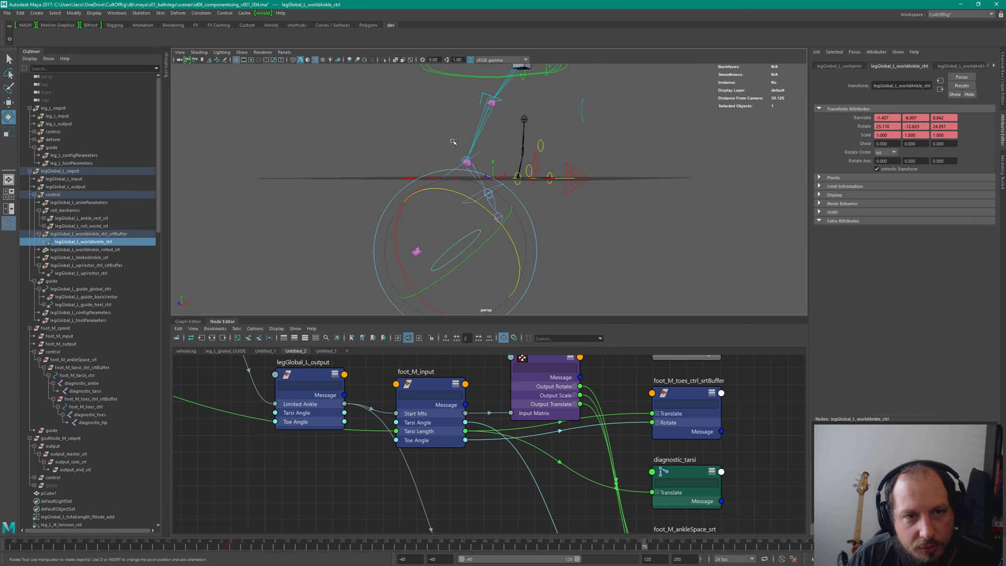
Step: Review leg_L_input in Untitled_2, switch to the Untitled_3 graph, and move leg_L_output closer to the connected nodes
right_click_drag(565, 420, 516, 394, "alt")
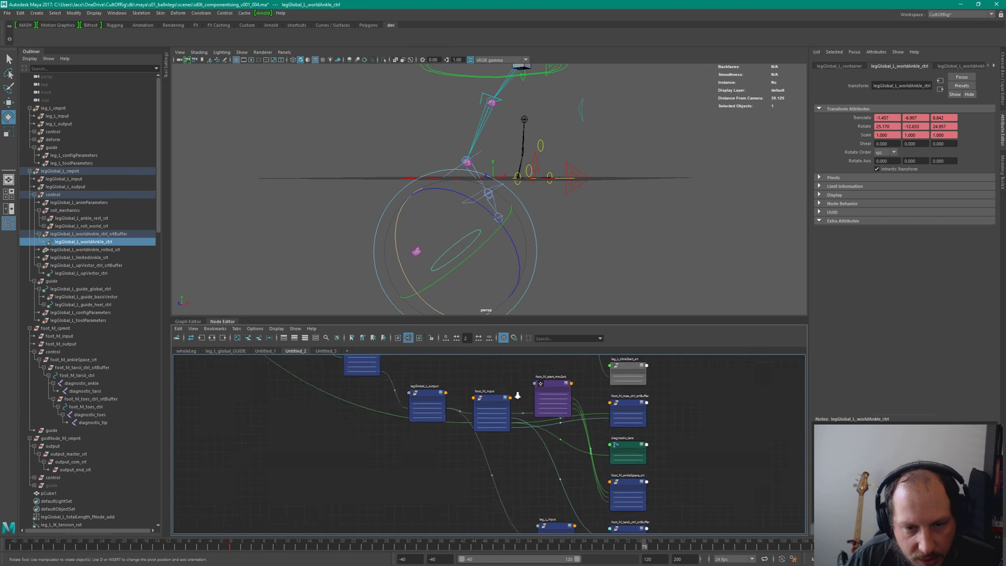
middle_click_drag(624, 502, 568, 426, "alt")
right_click_drag(330, 454, 423, 444, "alt")
middle_click_drag(517, 435, 444, 393, "alt")
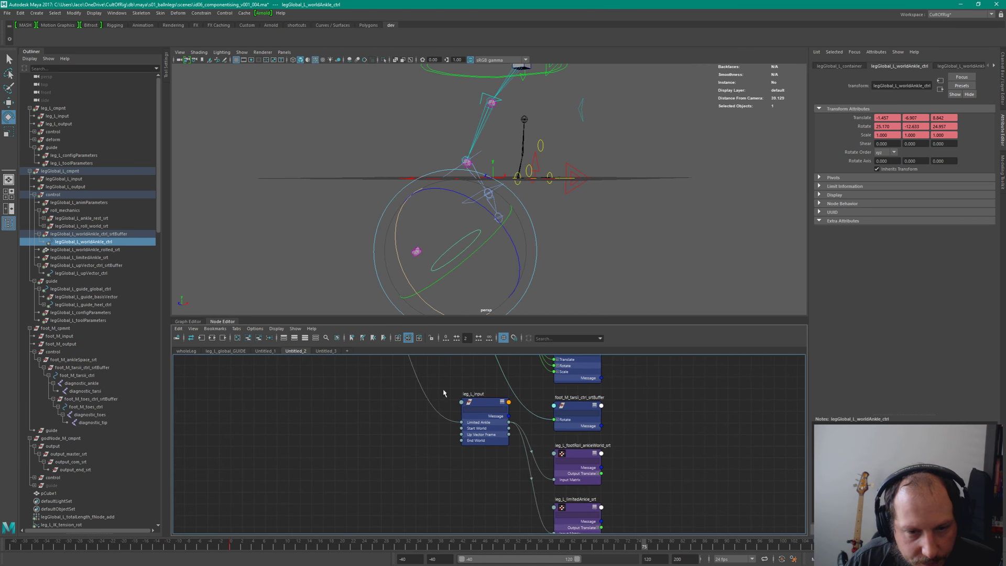
left_click(325, 351)
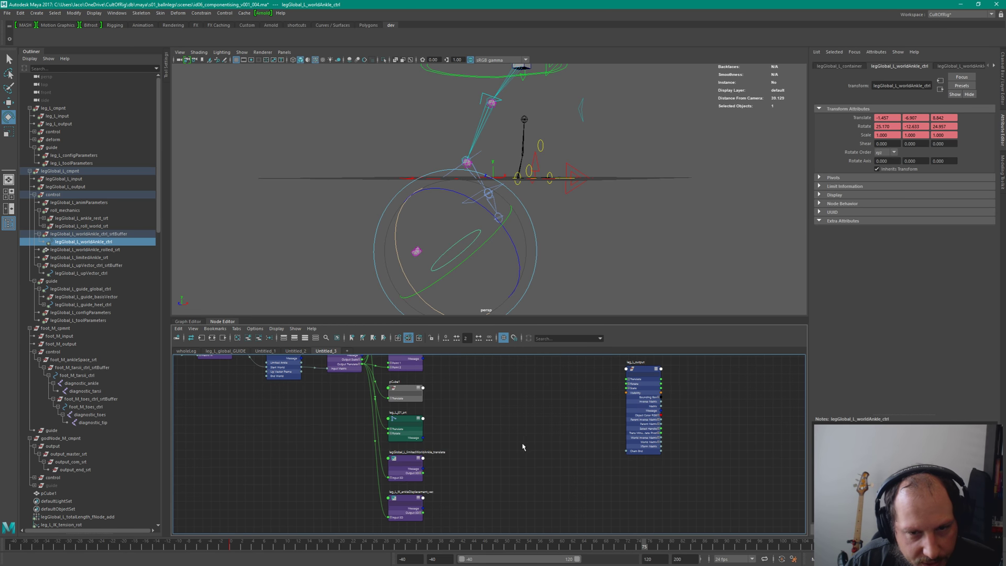
middle_click_drag(522, 446, 423, 447, "alt")
scroll(463, 440, "up", 3)
left_click_drag(593, 388, 496, 375)
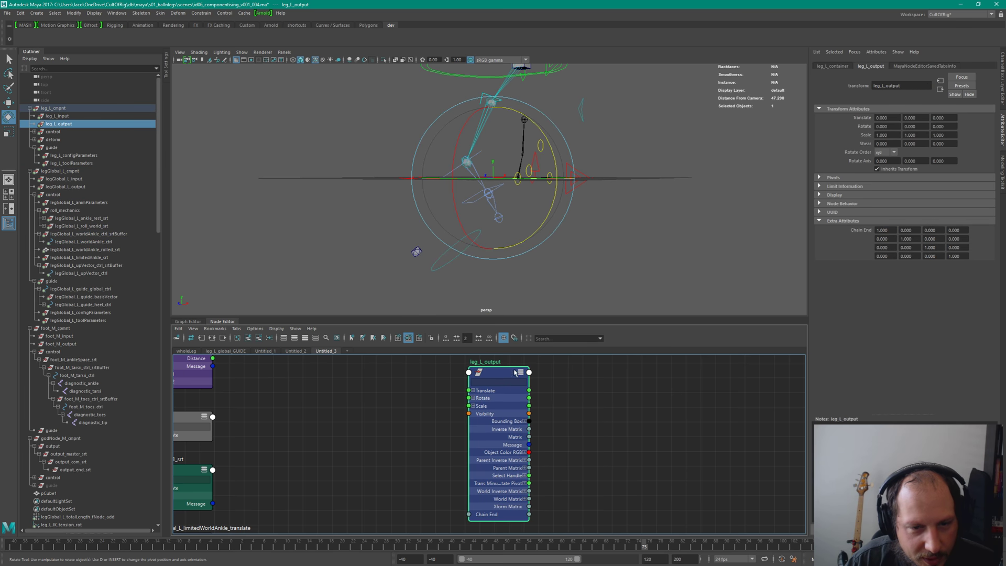
scroll(586, 400, "down", 2)
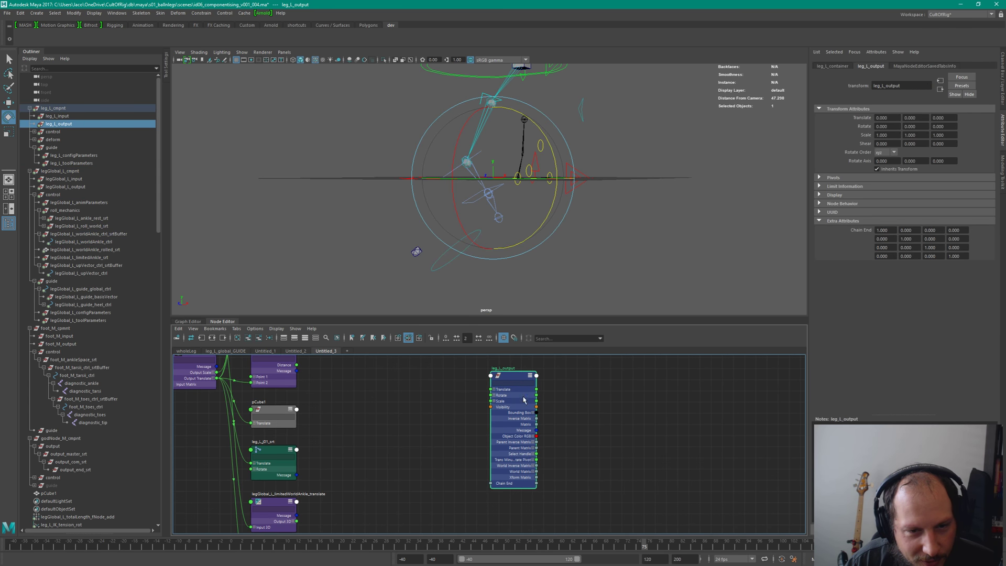
left_click_drag(508, 381, 465, 378)
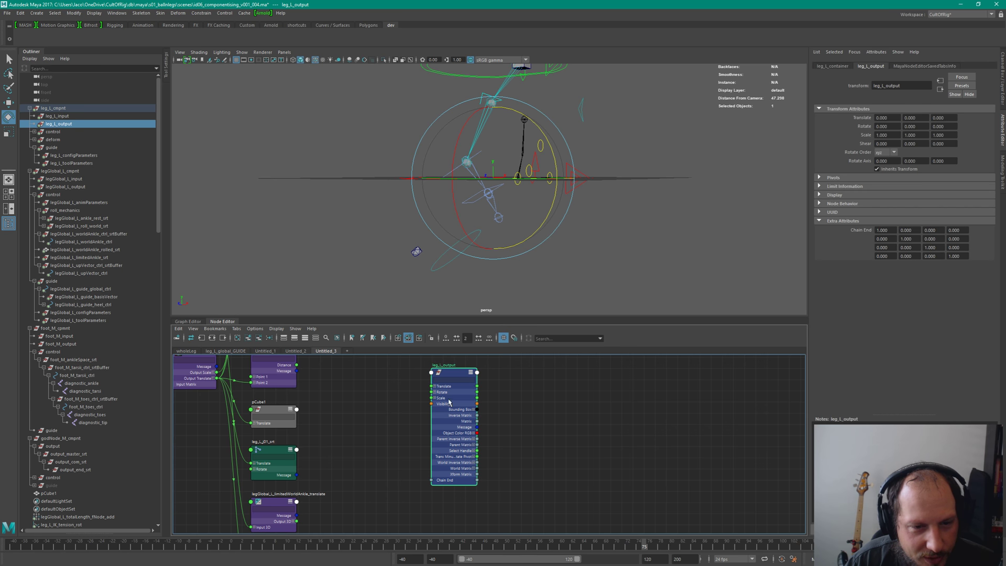
Step: Reselect leg_L_output, switch the Node Editor to the wholeLeg graph, and add the node there
left_click(386, 424)
scroll(387, 430, "up", 2)
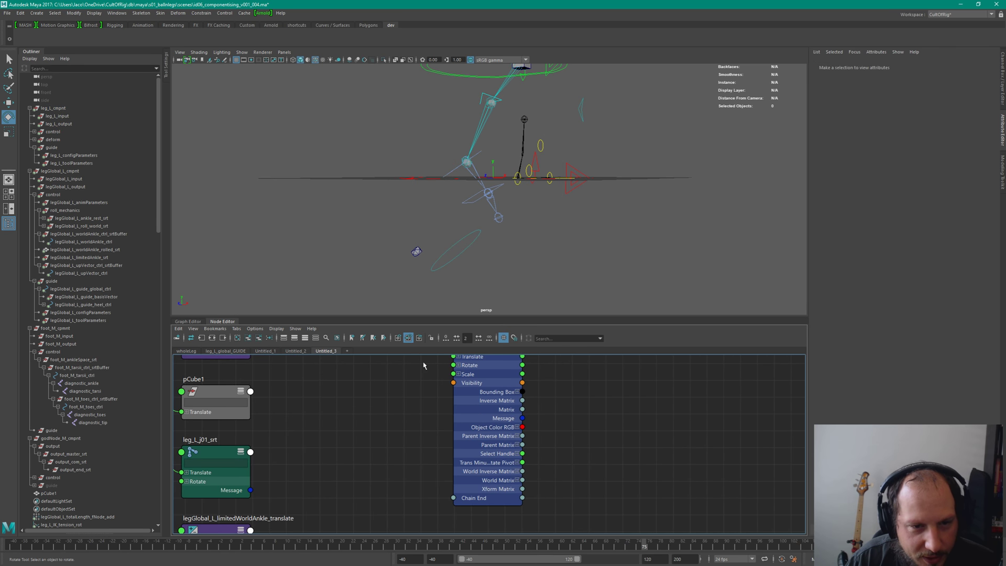
left_click(454, 399)
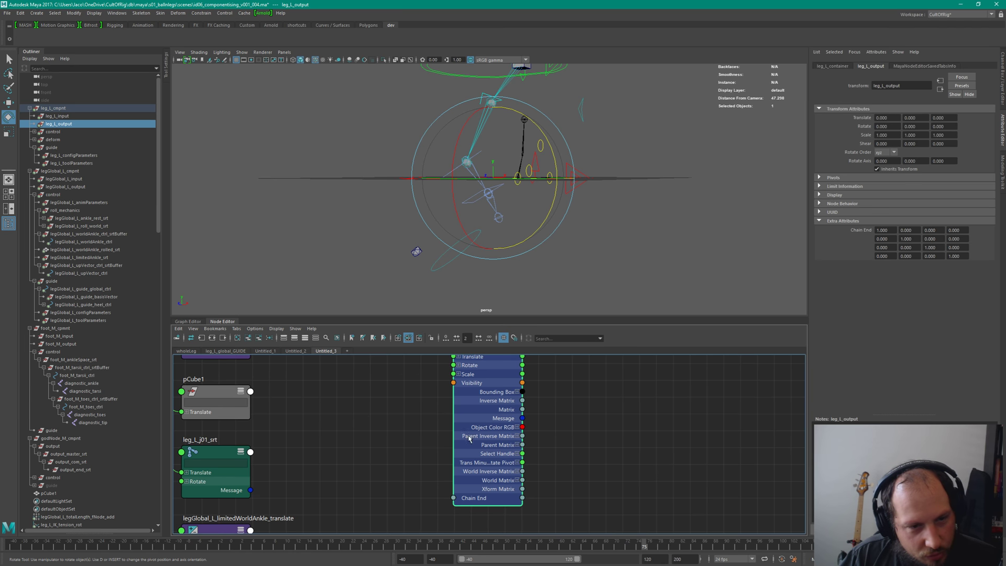
scroll(479, 430, "down", 4)
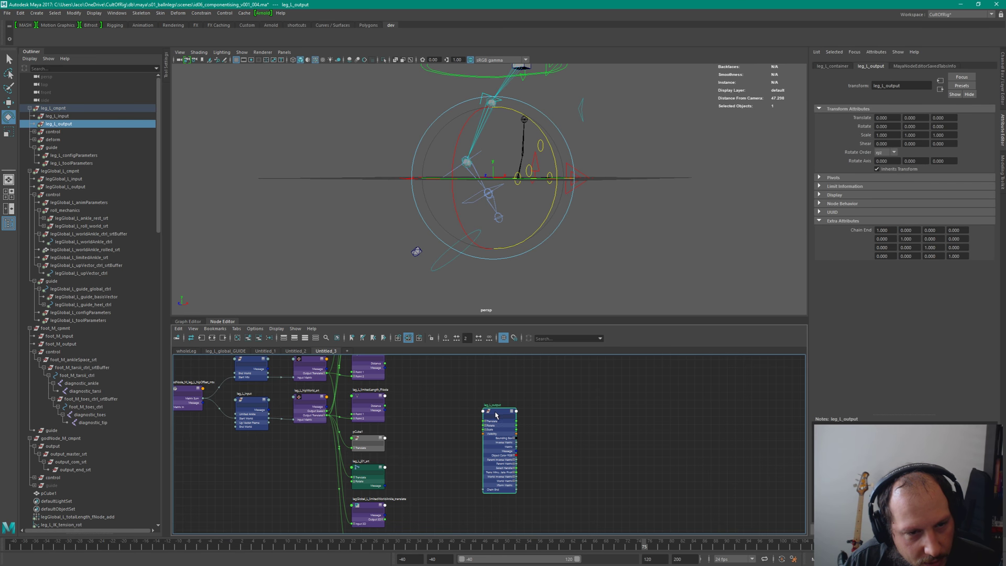
left_click(234, 352)
left_click(324, 352)
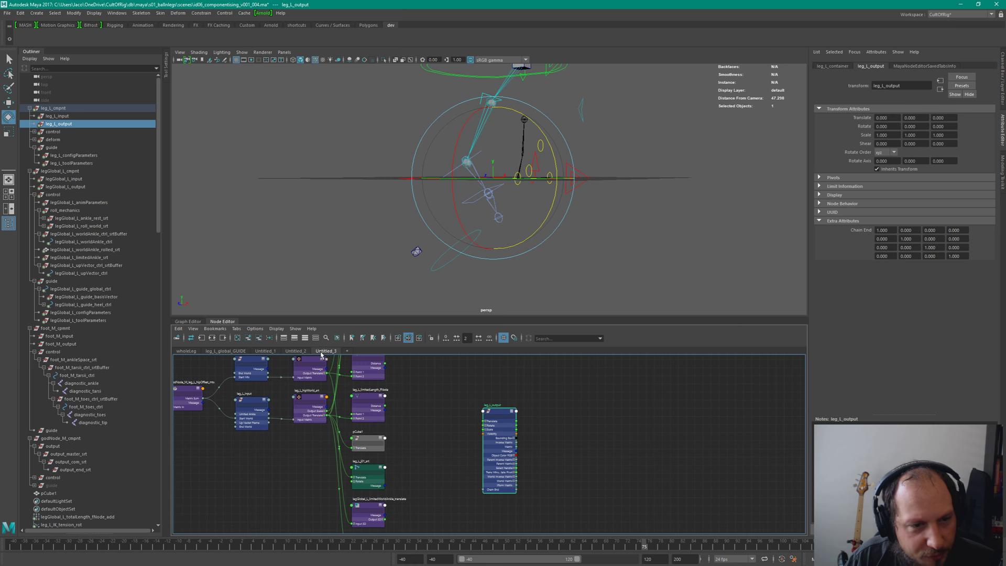
left_click(221, 351)
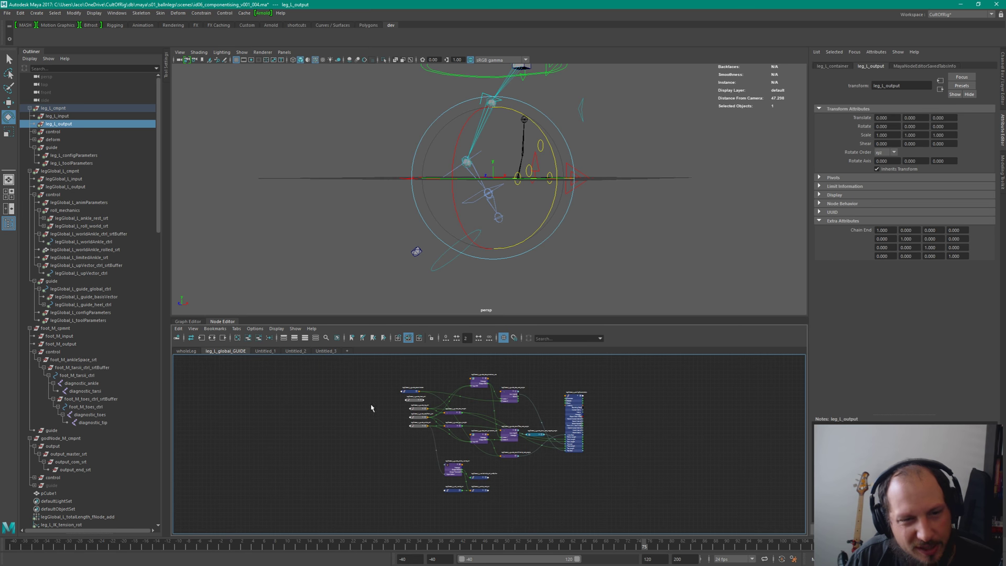
left_click(186, 350)
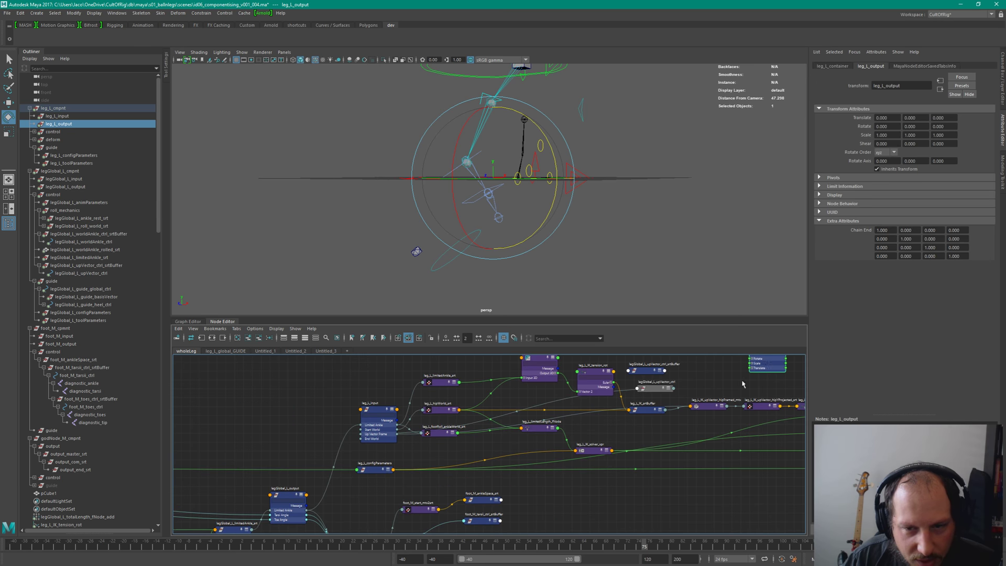
Step: Move leg_L_output in the wholeLeg graph beside the foot_M buffer and diagnostic nodes
key("a")
left_click_drag(750, 394, 579, 496)
key("f")
left_click_drag(602, 445, 544, 438)
key("a")
scroll(600, 497, "up", 3)
scroll(600, 498, "down", 2)
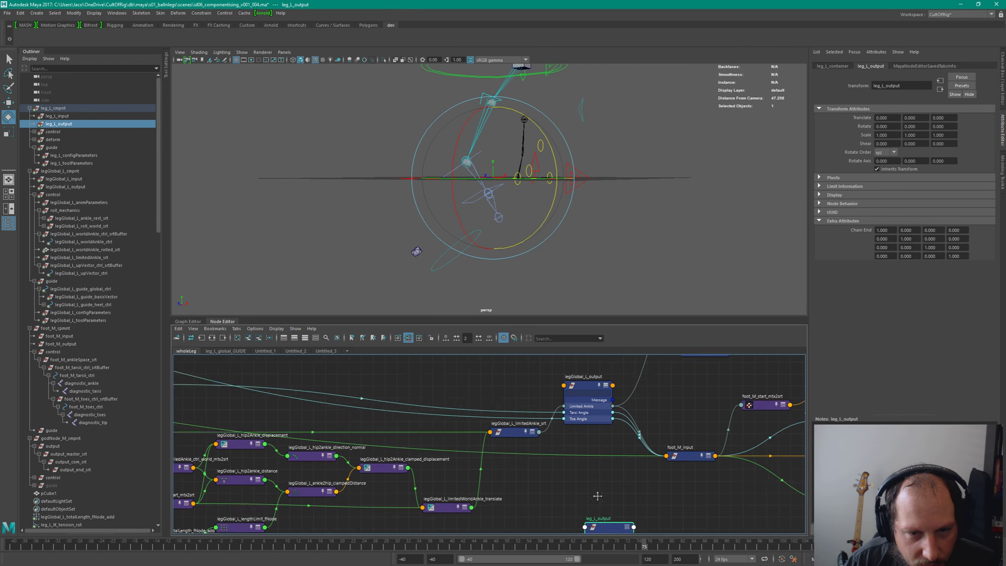
scroll(597, 500, "up", 2)
middle_click_drag(594, 503, 449, 512)
left_click_drag(449, 509, 765, 419)
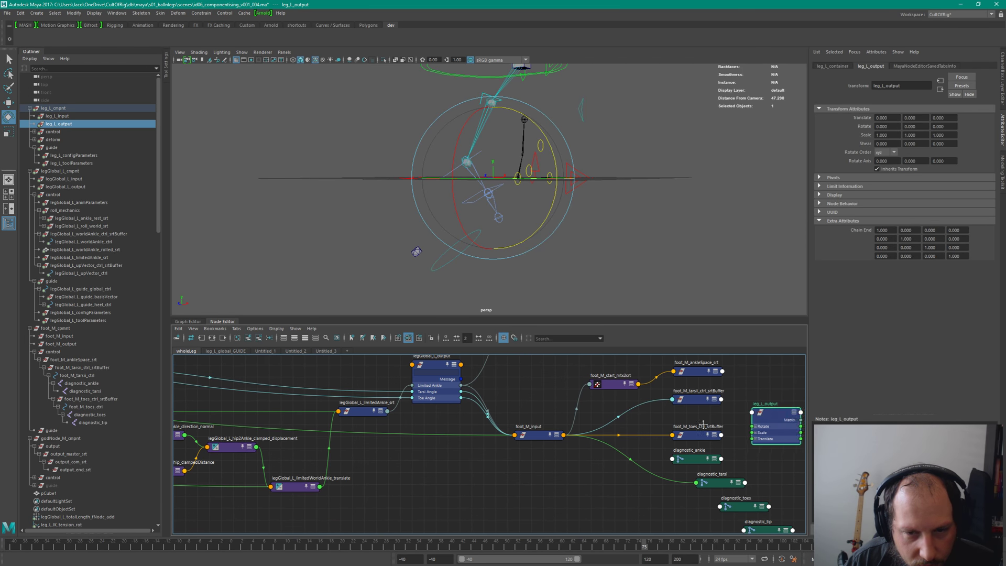
Step: Move leg_L_output out of the foot_M group and up beside the leg_L IK node chain
middle_click_drag(765, 419, 469, 515)
scroll(511, 508, "down", 3)
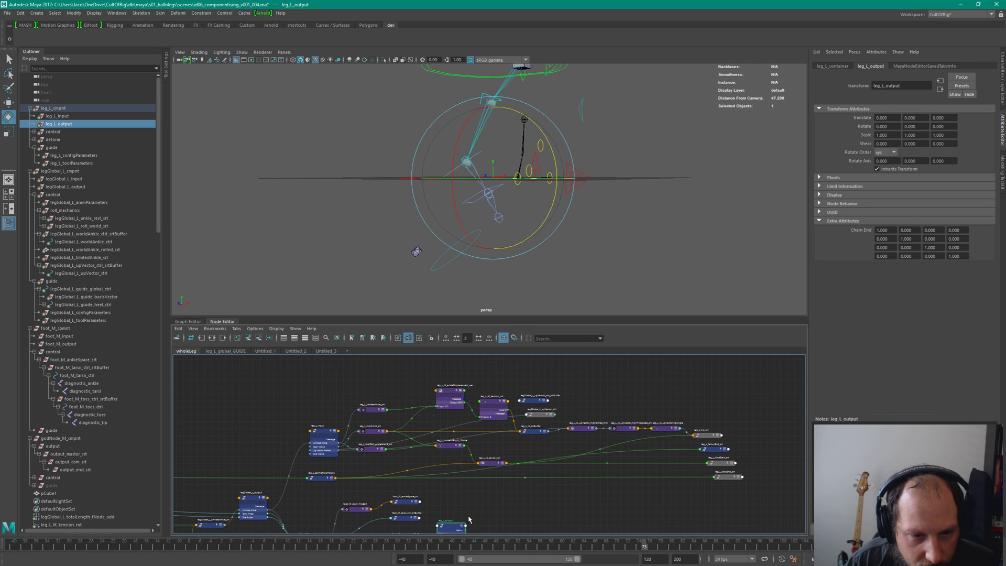
scroll(587, 415, "up", 5)
middle_click_drag(587, 415, 641, 425)
left_click_drag(578, 459, 461, 482)
Step: Place legGlobal_L_upVector_ctrl and its srtBuffer node upstream of leg_L_input in the wholeLeg graph
scroll(461, 482, "down", 5)
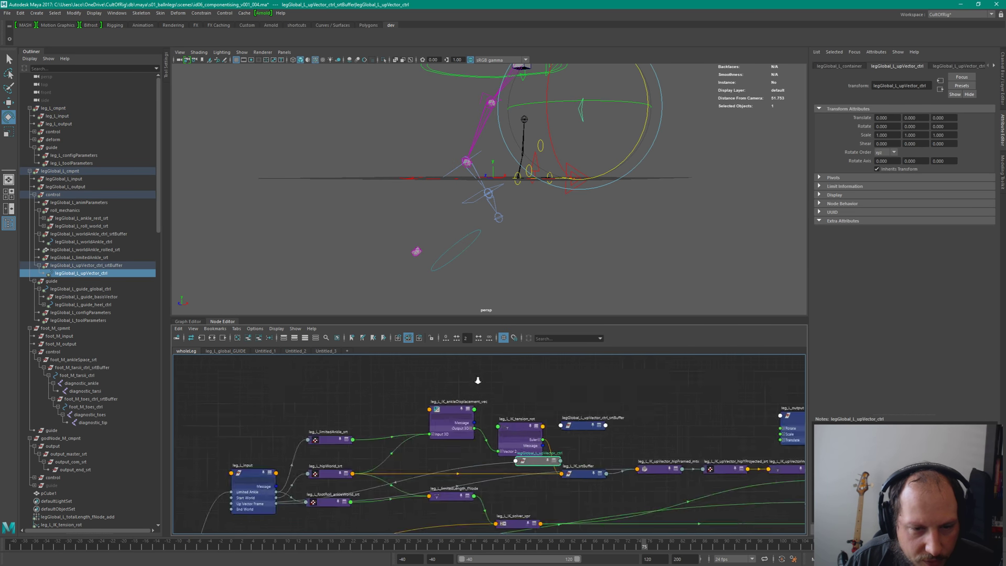
left_click_drag(562, 458, 275, 473)
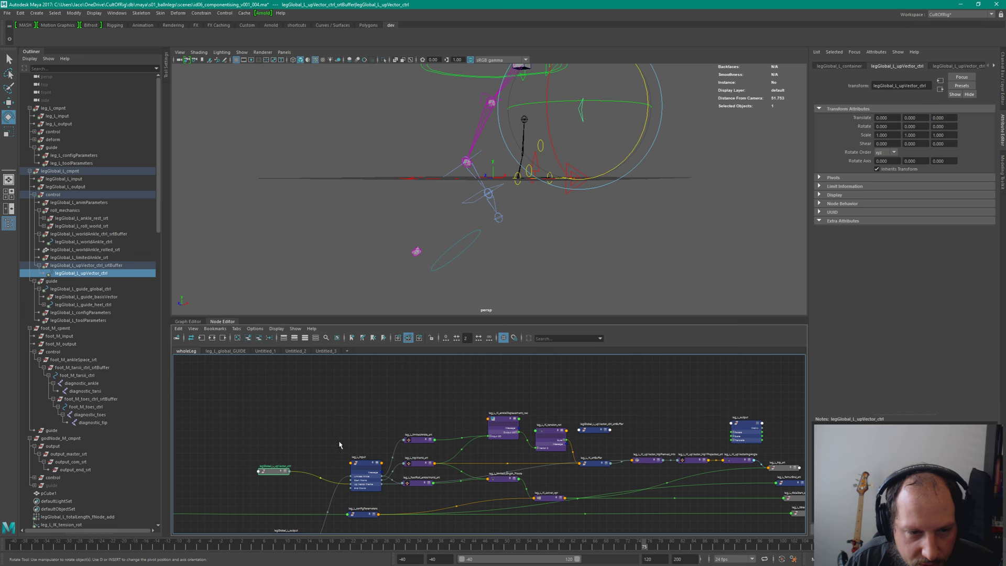
left_click_drag(593, 432, 260, 458)
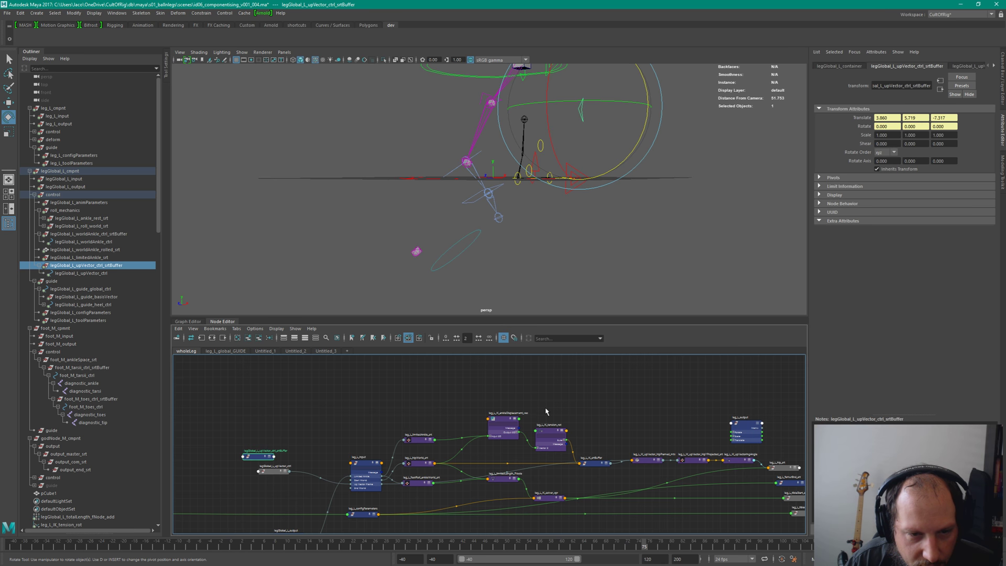
Step: Move leg_L_output to the downstream end of the leg_L chain, just past leg_L_hip_srt
scroll(487, 396, "up", 3)
middle_click_drag(245, 461, 498, 433, "alt")
middle_click_drag(749, 416, 272, 419, "alt")
scroll(407, 460, "down", 2)
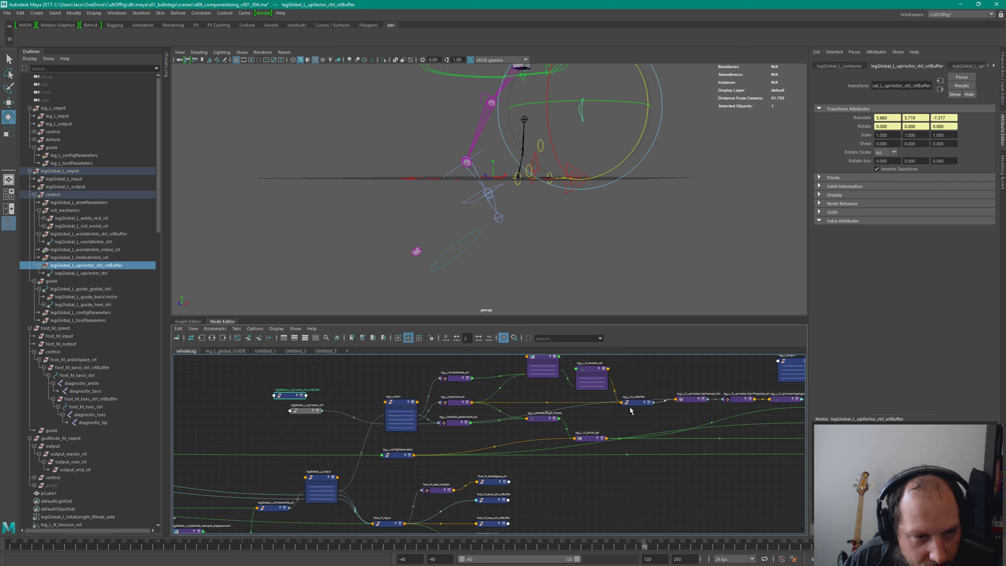
middle_click_drag(408, 459, 387, 477, "alt")
scroll(692, 447, "up", 5)
middle_click_drag(692, 447, 393, 419, "alt")
scroll(577, 410, "down", 2)
scroll(577, 410, "up", 1)
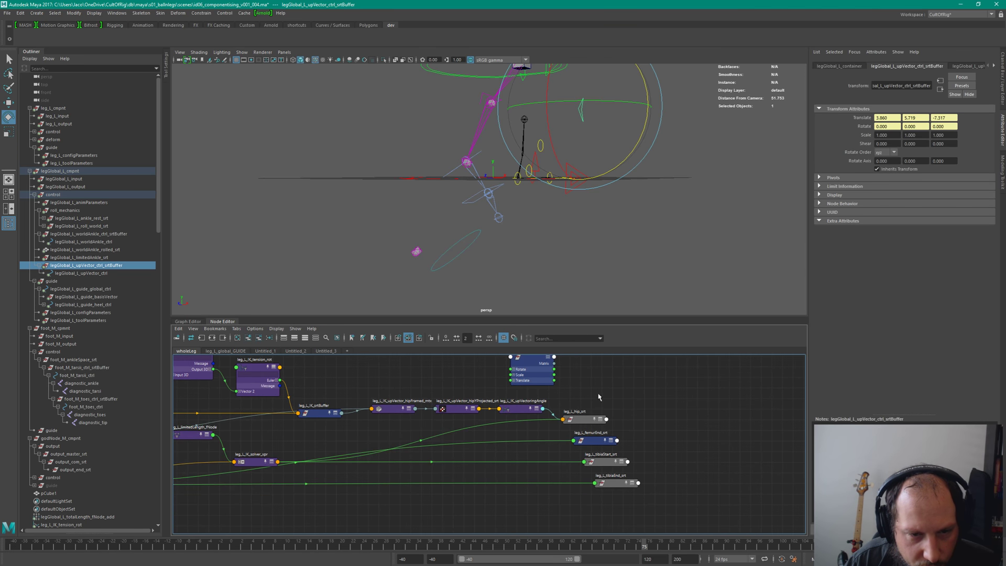
left_click(640, 401)
left_click_drag(509, 378, 668, 423)
middle_click_drag(610, 451, 547, 399, "alt")
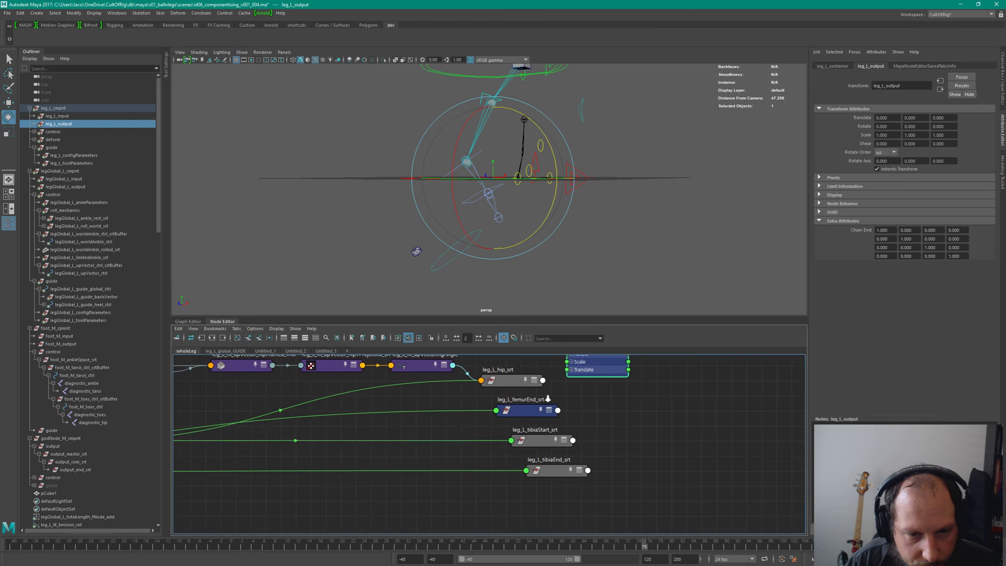
Step: Reveal leg_L_tibiaEnd_srt in the Outliner and place leg_L_output beside the hip, femur and tibia srt nodes
scroll(546, 399, "down", 1)
left_click(577, 463)
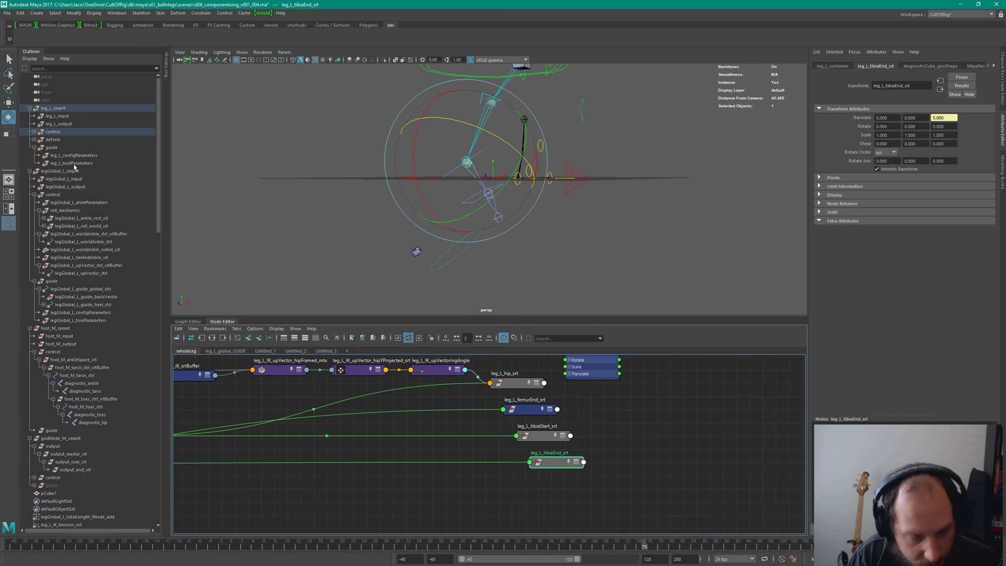
key("f")
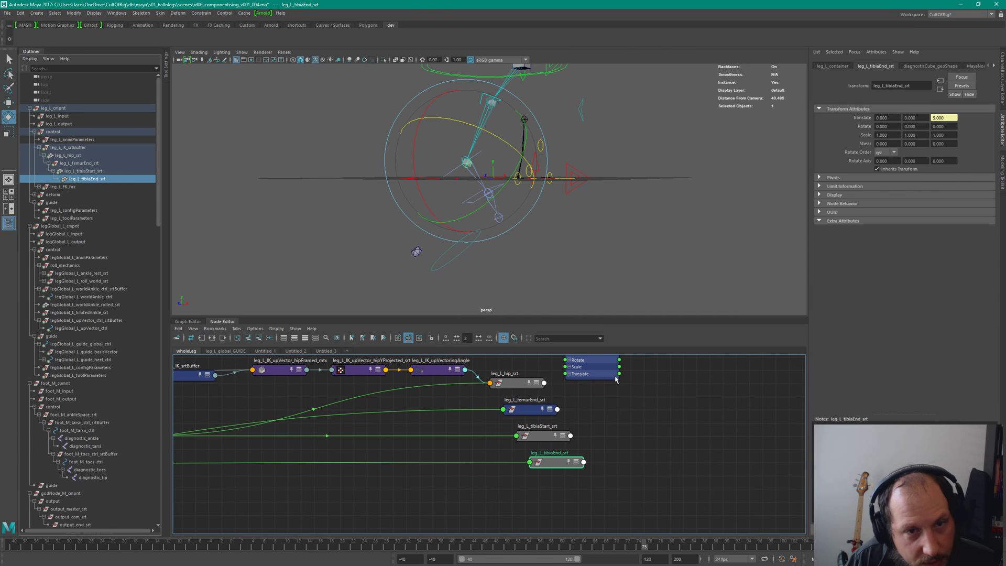
left_click_drag(593, 373, 623, 402)
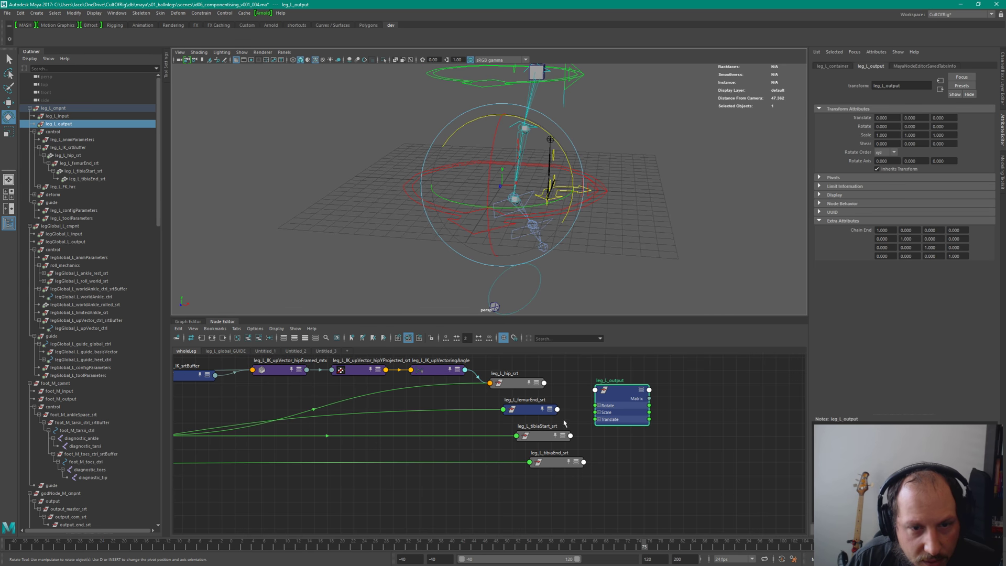
Step: Expand the leg_L deform hierarchy and examine the axes of leg_L_j03_srt against leg_L_tibiaEnd_srt from several sides
left_click(565, 467)
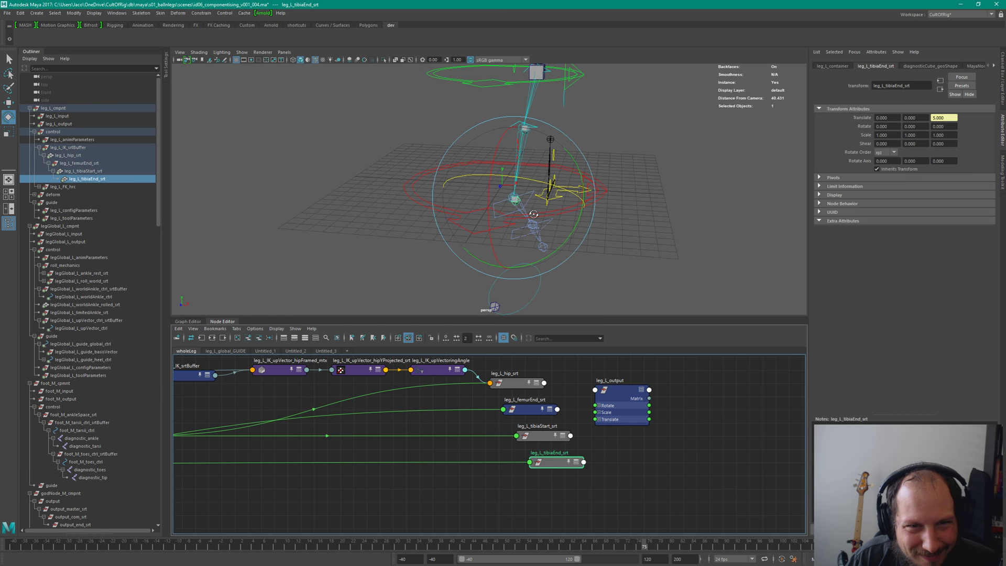
left_click_drag(532, 214, 487, 214, "alt")
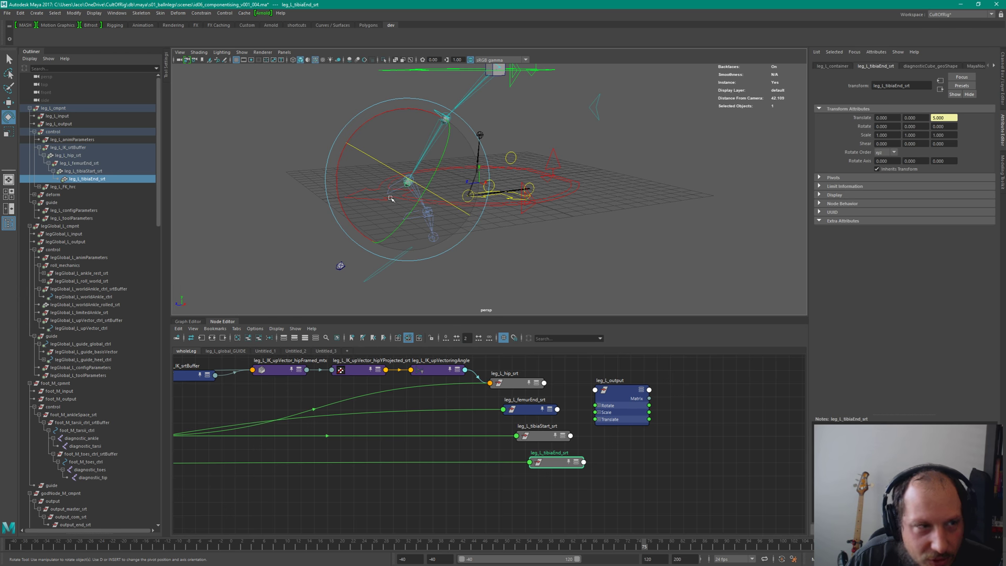
left_click(34, 194)
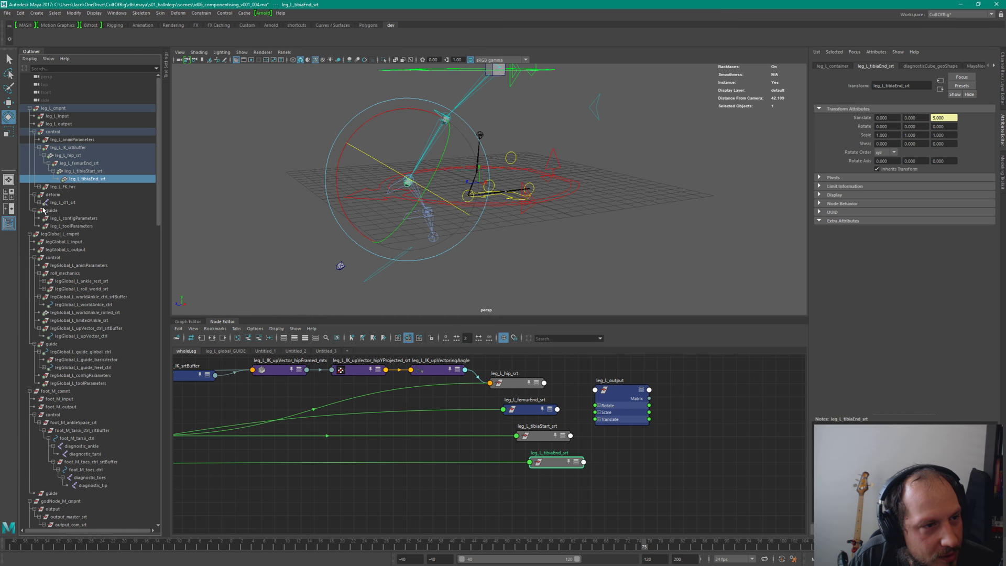
left_click(39, 202)
left_click(44, 210)
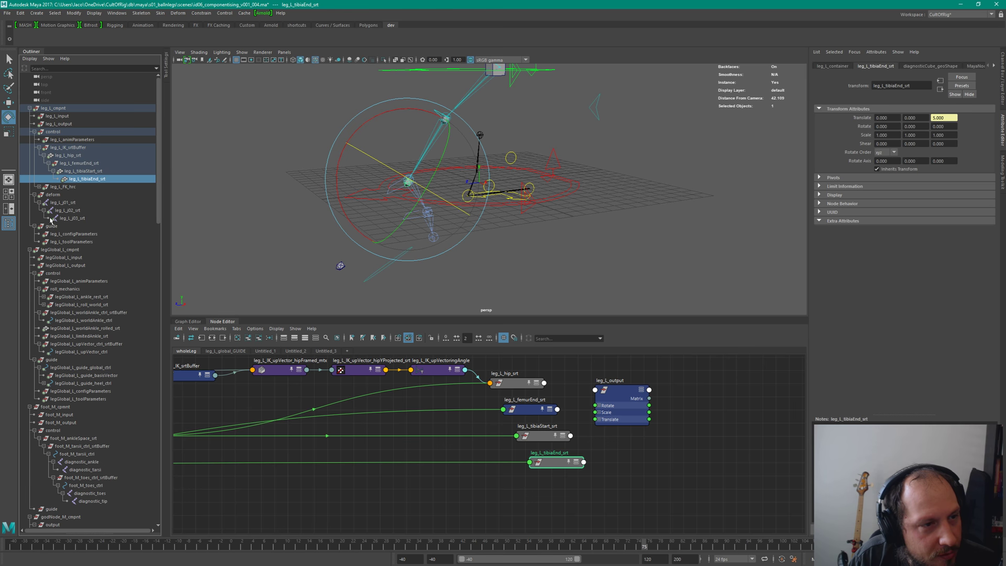
left_click(74, 218)
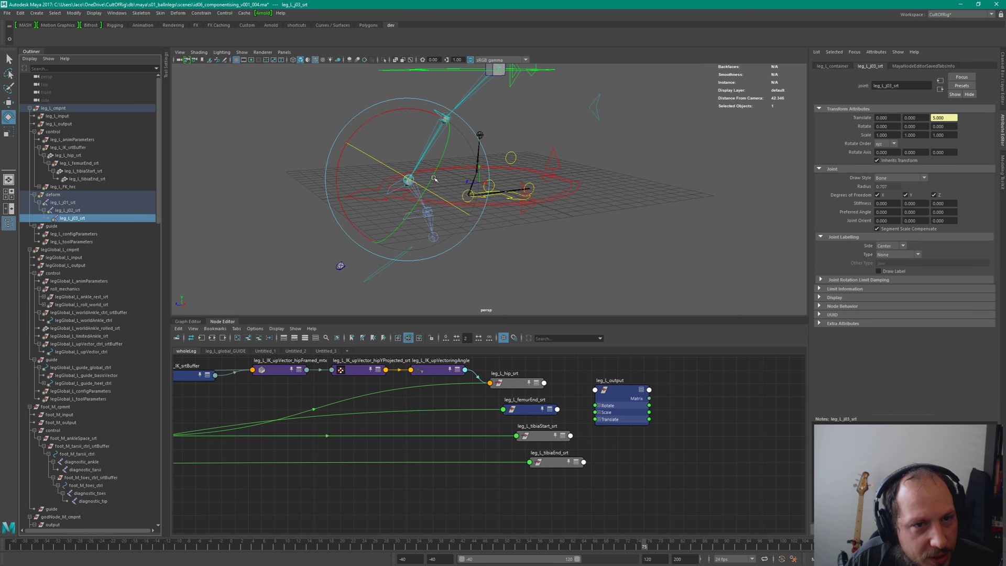
key("w")
mouse_move(431, 181)
left_mouse_down("alt")
mouse_move(429, 167)
mouse_move(433, 181)
left_mouse_up("alt")
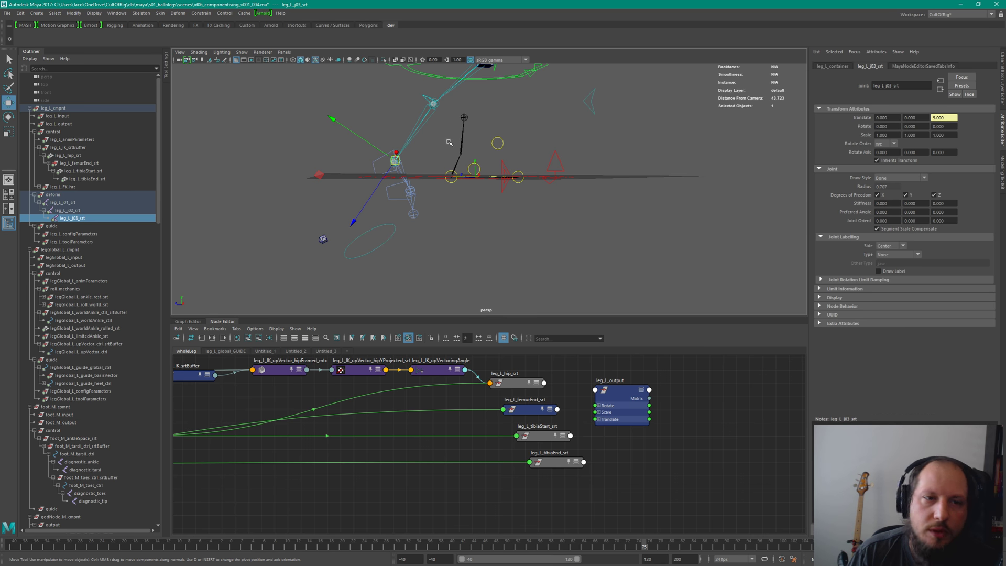
left_click_drag(423, 153, 532, 100, "alt")
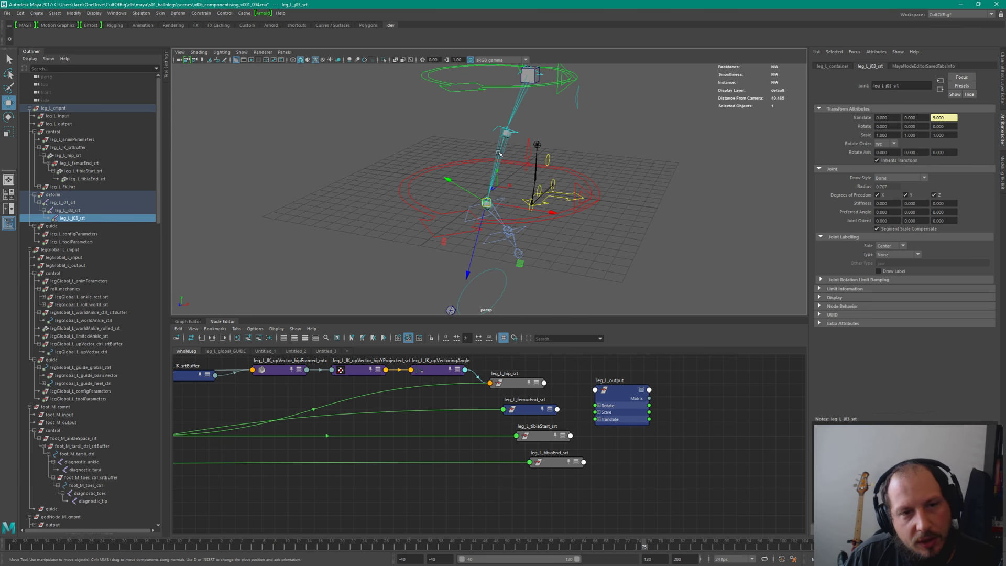
left_click_drag(533, 113, 328, 306, "alt")
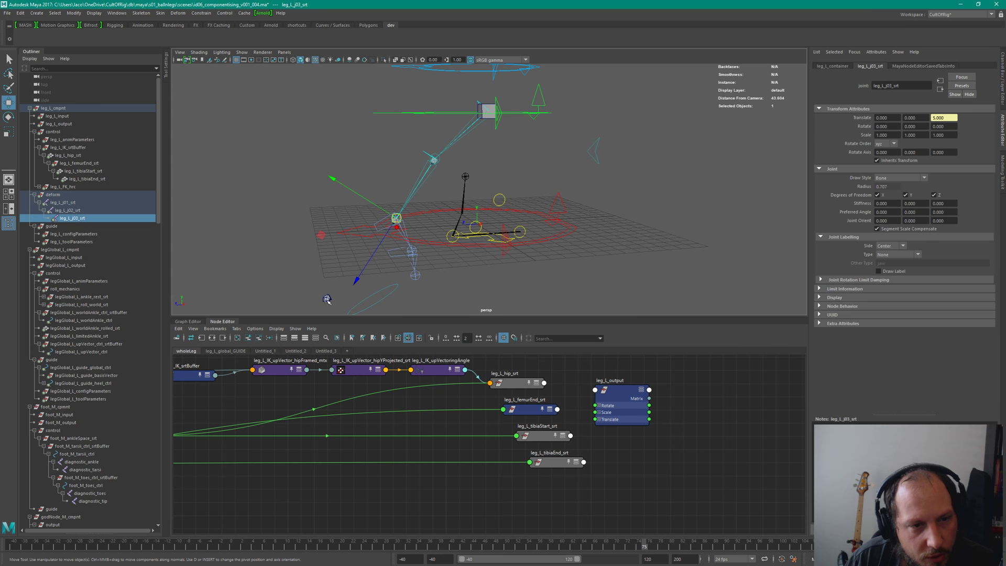
Step: Rotate the world ankle control to about 23.8, 15.1, -30.6 and inspect the leg and foot from several angles
left_click(327, 299)
left_click(387, 294)
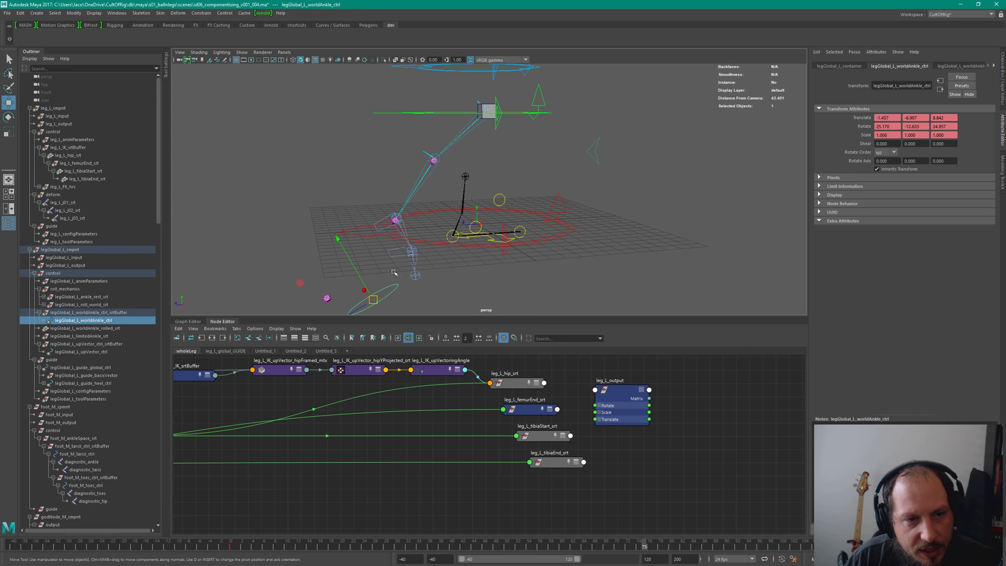
left_click_drag(394, 272, 428, 196, "alt")
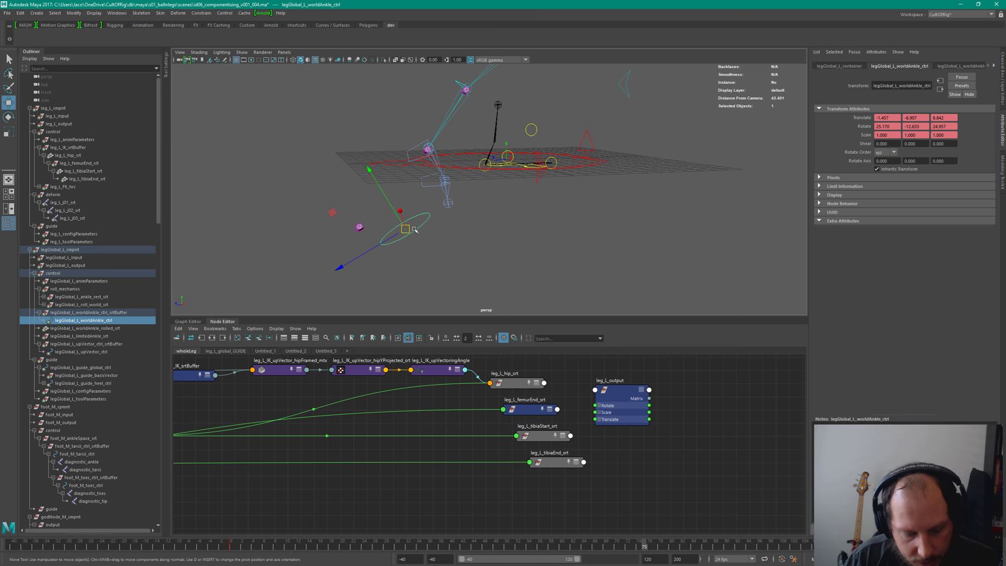
key("e")
left_click_drag(406, 222, 589, 234)
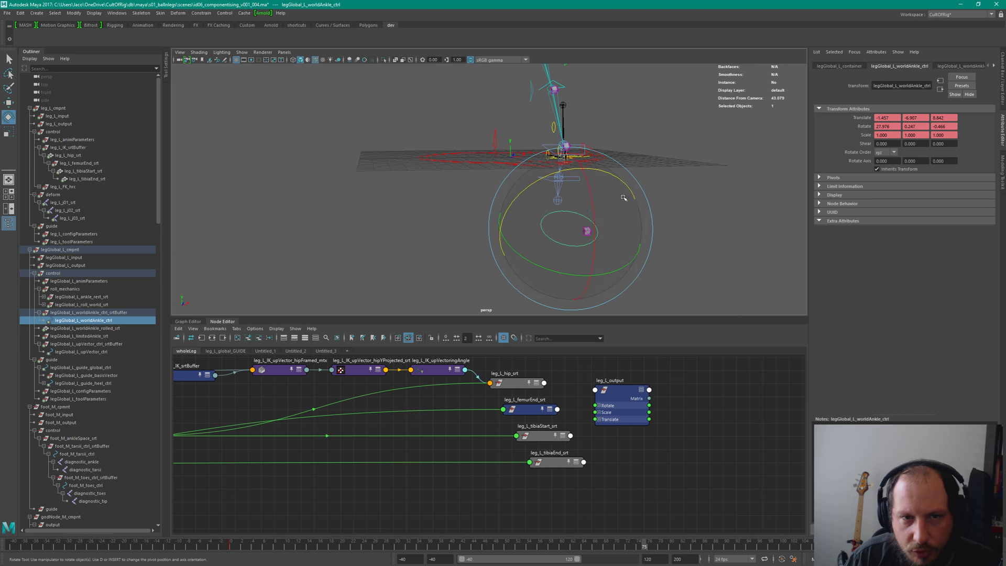
left_click_drag(623, 198, 352, 206, "alt")
left_click_drag(381, 171, 460, 159, "alt")
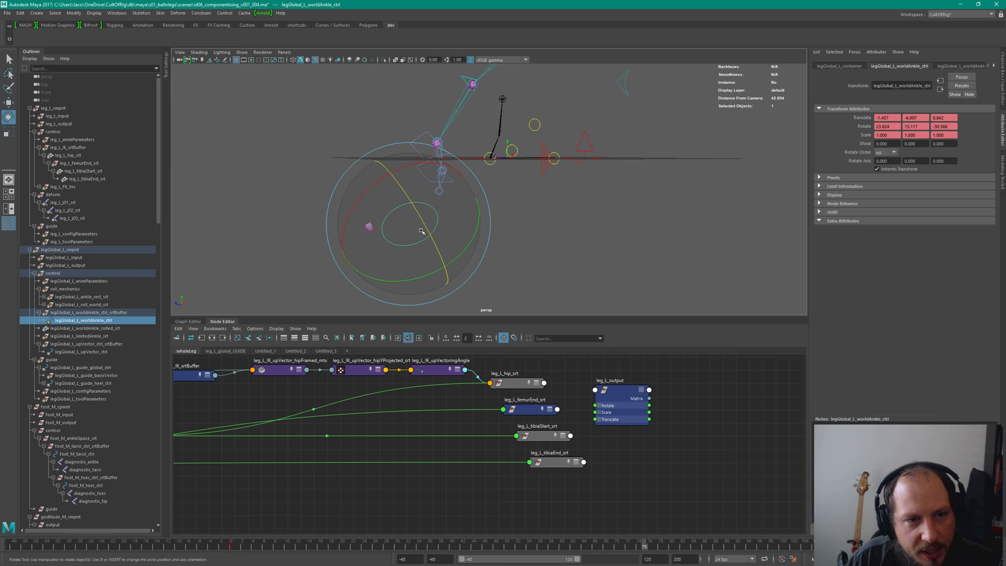
left_click_drag(443, 170, 365, 257, "alt")
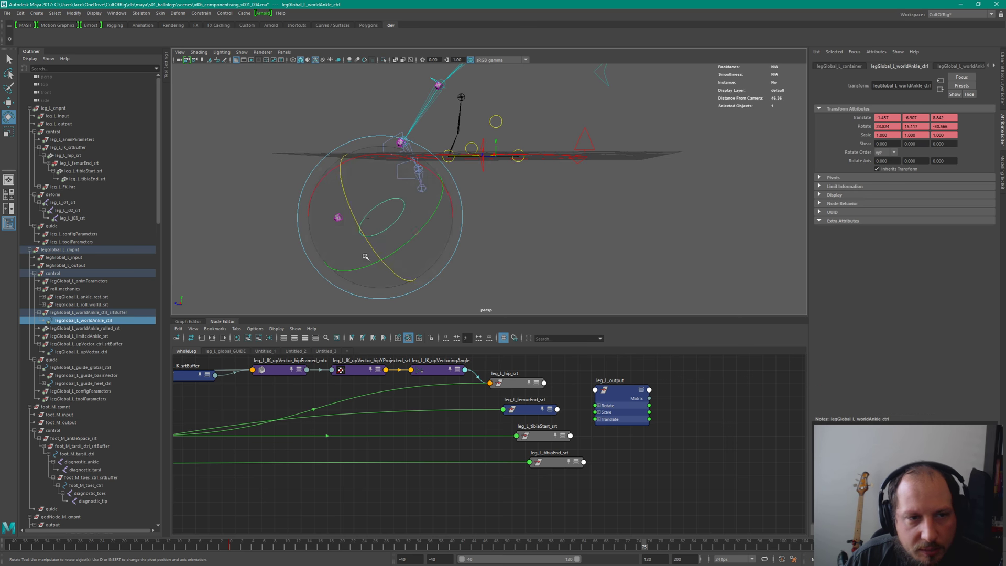
left_click_drag(439, 148, 446, 134, "alt")
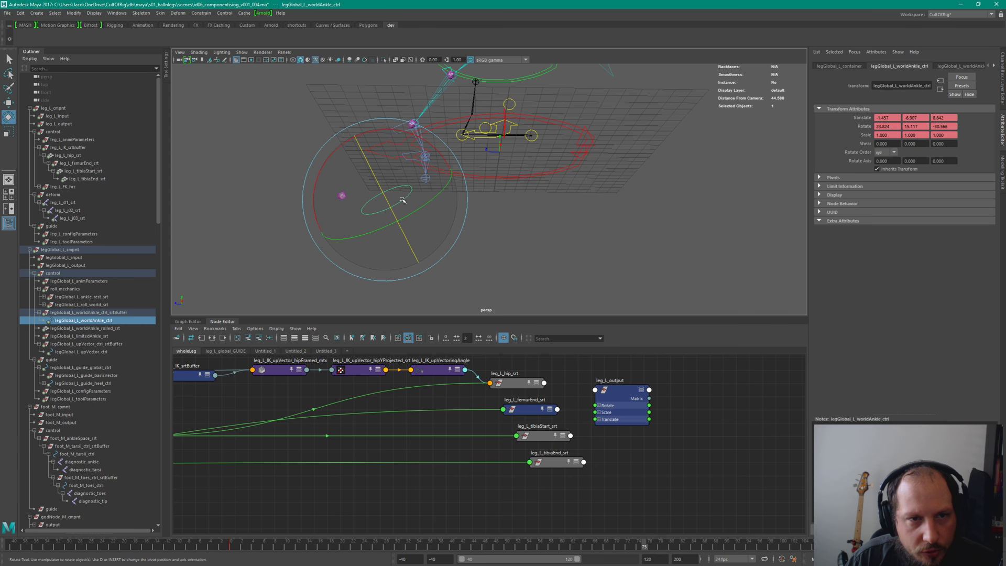
Step: Switch to Mischief and sketch a cyan side view of the leg bones, ankle and foot in an empty canvas area
key("alt+Tab")
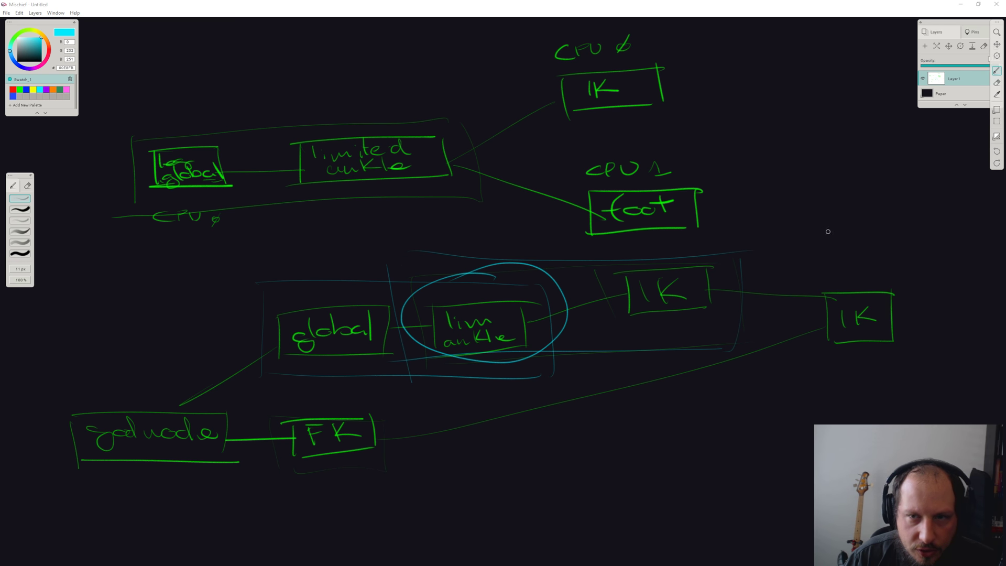
left_click_drag(744, 225, 589, 218)
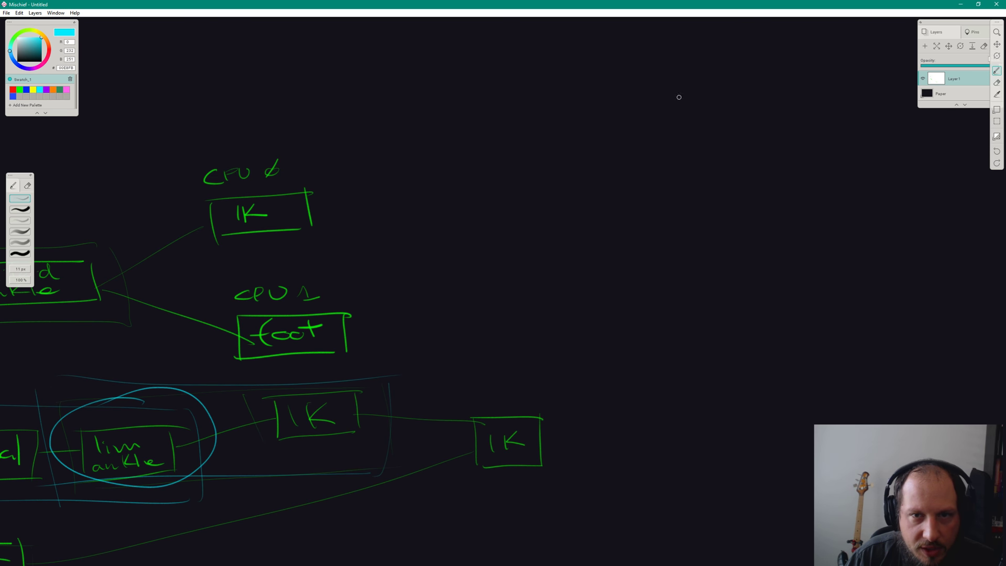
mouse_move(678, 97)
left_mouse_down()
mouse_move(638, 155)
mouse_move(696, 200)
mouse_move(614, 236)
left_mouse_up()
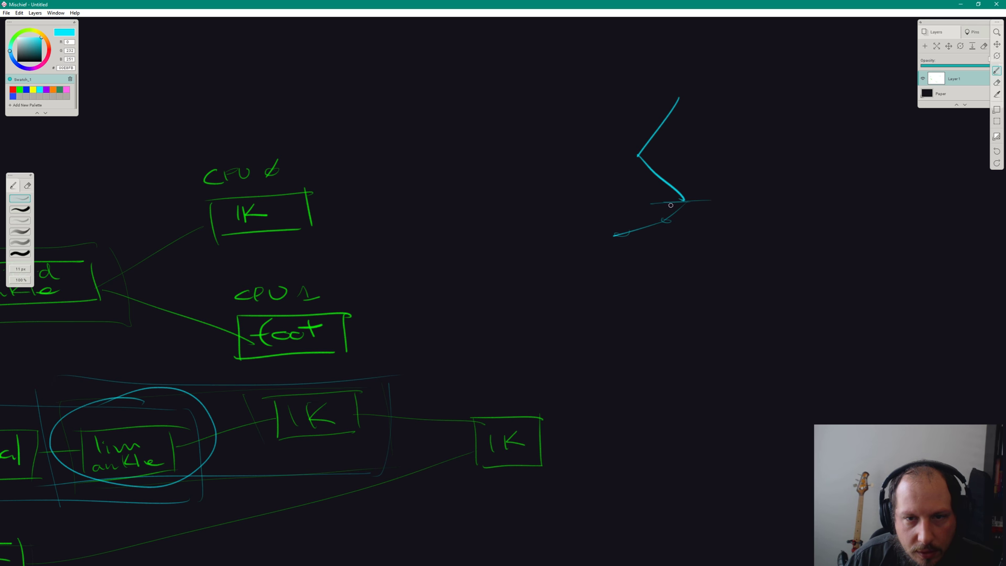
Step: Draw an angle arc below the ankle of the existing leg sketch and thicken its horizontal line
left_click_drag(670, 204, 669, 204)
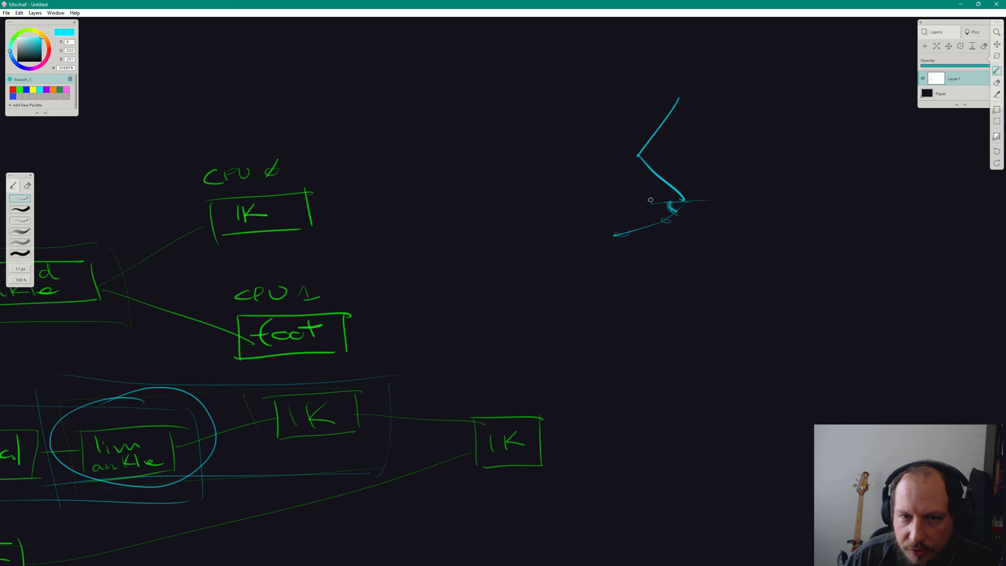
mouse_move(651, 199)
left_mouse_down()
mouse_move(713, 198)
mouse_move(683, 196)
left_mouse_up()
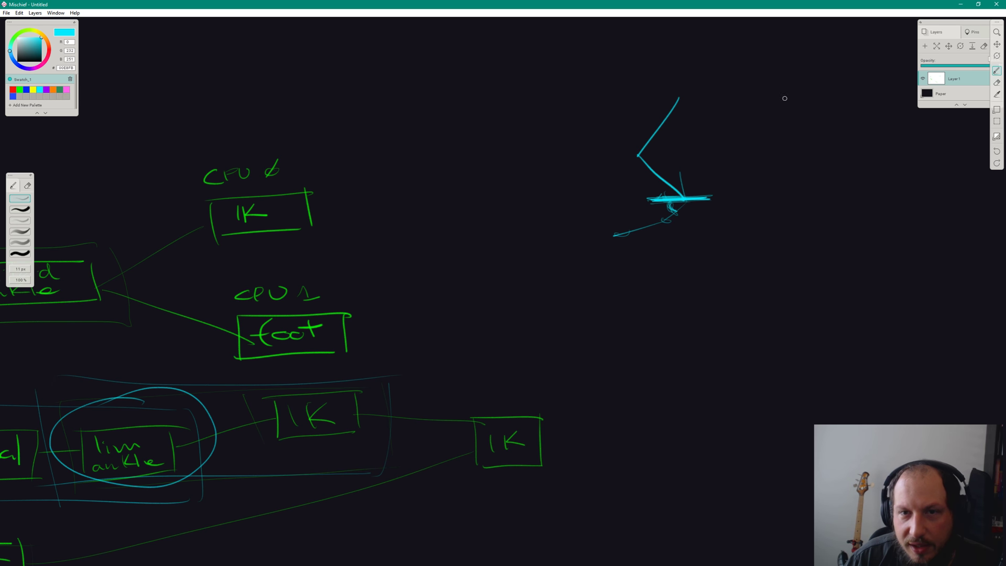
Step: Sketch a second bent leg beside the first, with a horizontal ankle line, an angled foot and ankle arcs
mouse_move(833, 107)
left_mouse_down()
mouse_move(782, 156)
mouse_move(832, 193)
left_mouse_up()
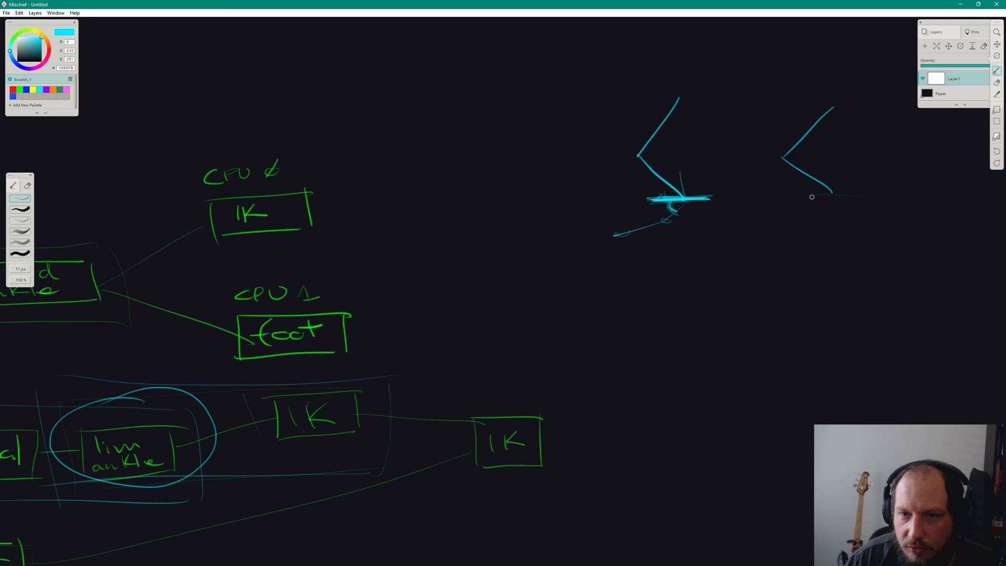
left_click_drag(812, 197, 863, 193)
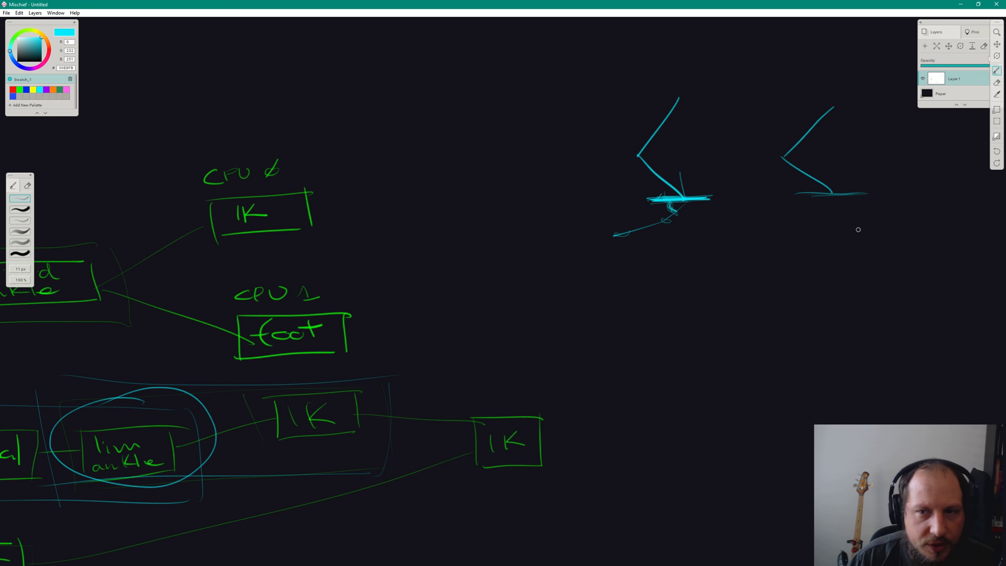
mouse_move(831, 196)
left_mouse_down()
mouse_move(817, 217)
mouse_move(765, 245)
left_mouse_up()
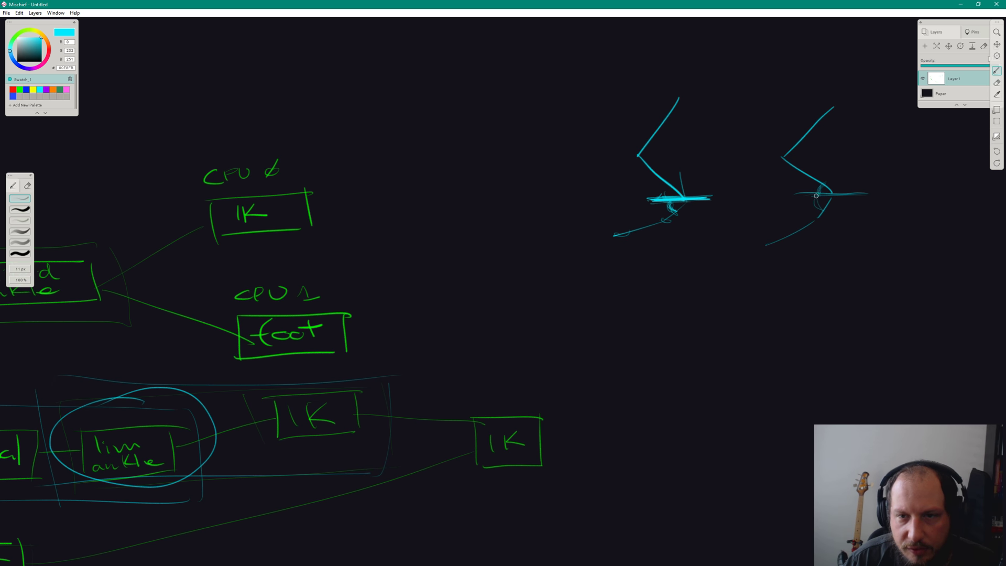
mouse_move(795, 197)
left_mouse_down()
mouse_move(864, 192)
mouse_move(804, 193)
left_mouse_up()
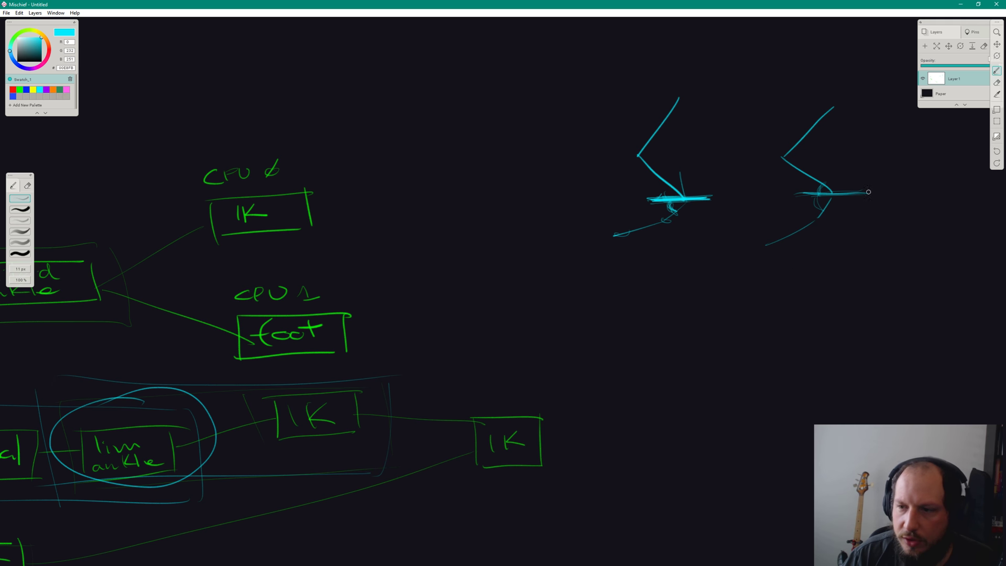
mouse_move(816, 197)
left_mouse_down()
mouse_move(855, 192)
mouse_move(824, 193)
left_mouse_up()
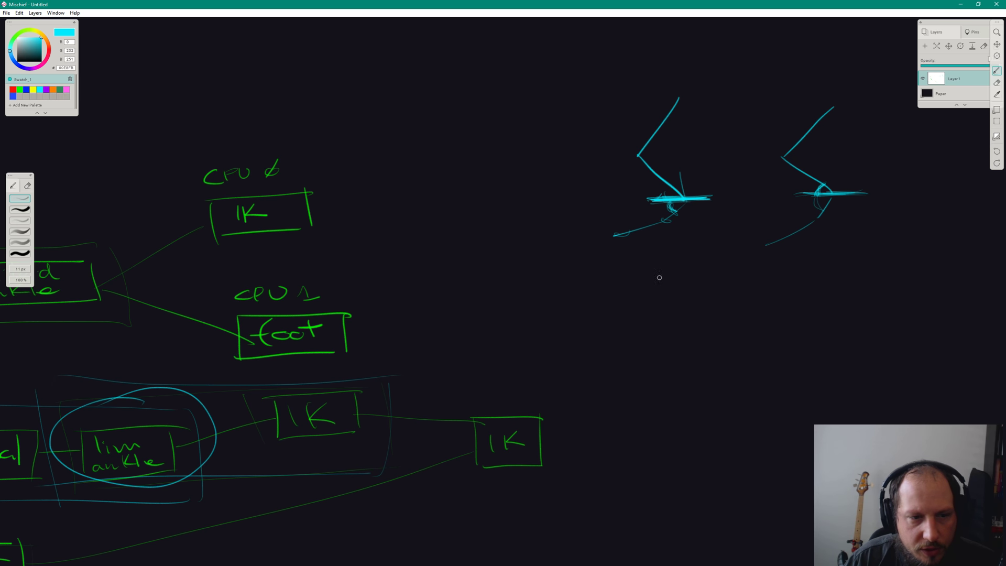
Step: Switch to Maya, reposition the leg_L_output node in the whole-leg graph and expand it to show all attributes
key("alt+Tab")
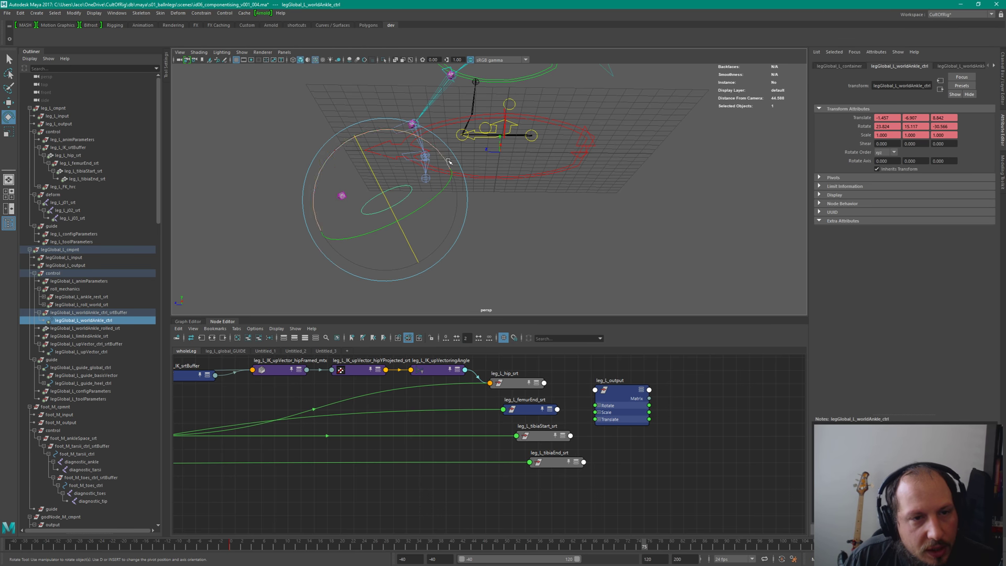
left_click_drag(623, 393, 639, 399)
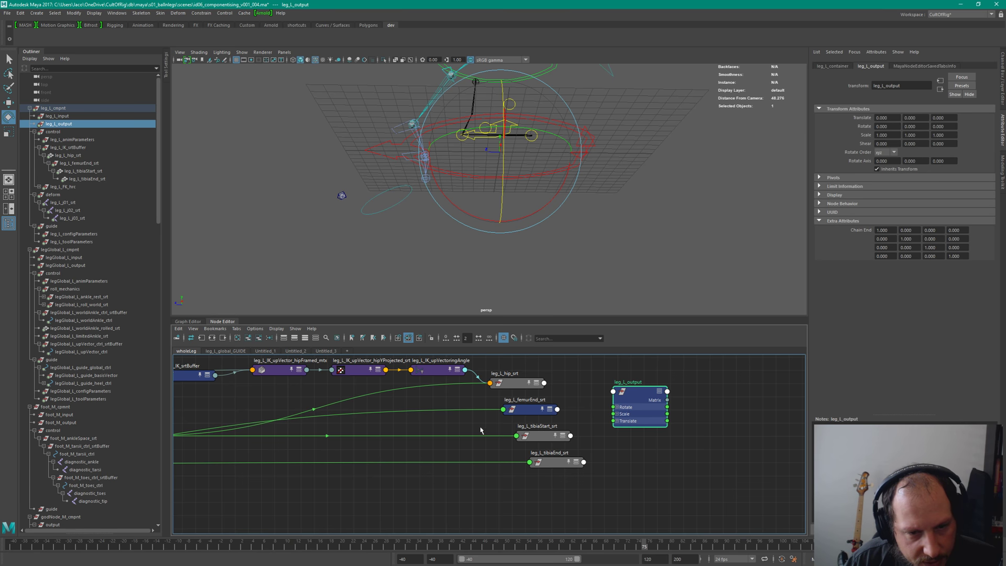
middle_click_drag(606, 392, 610, 422, "alt")
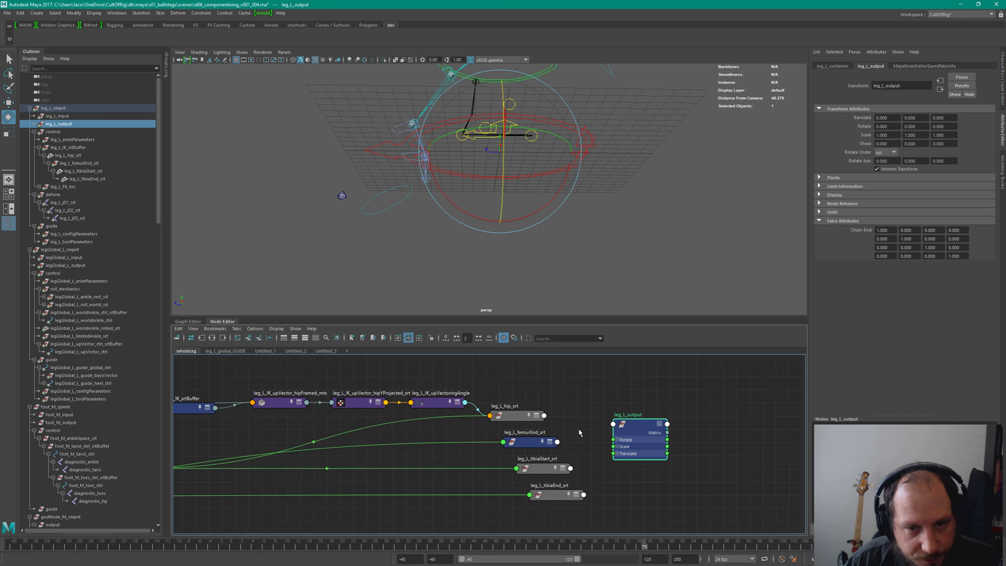
scroll(610, 421, "down", 1)
left_click_drag(367, 236, 532, 215, "alt")
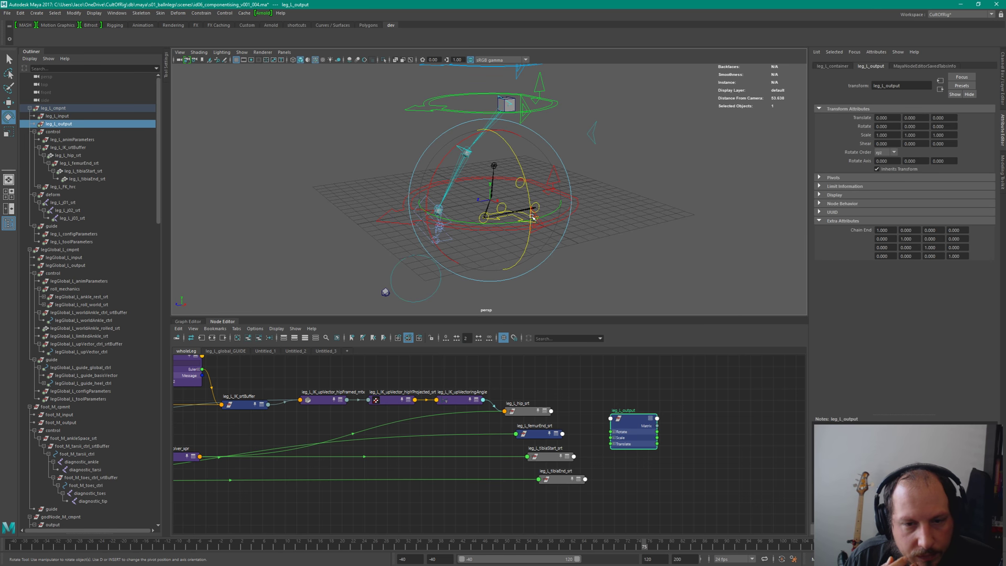
left_click(627, 428)
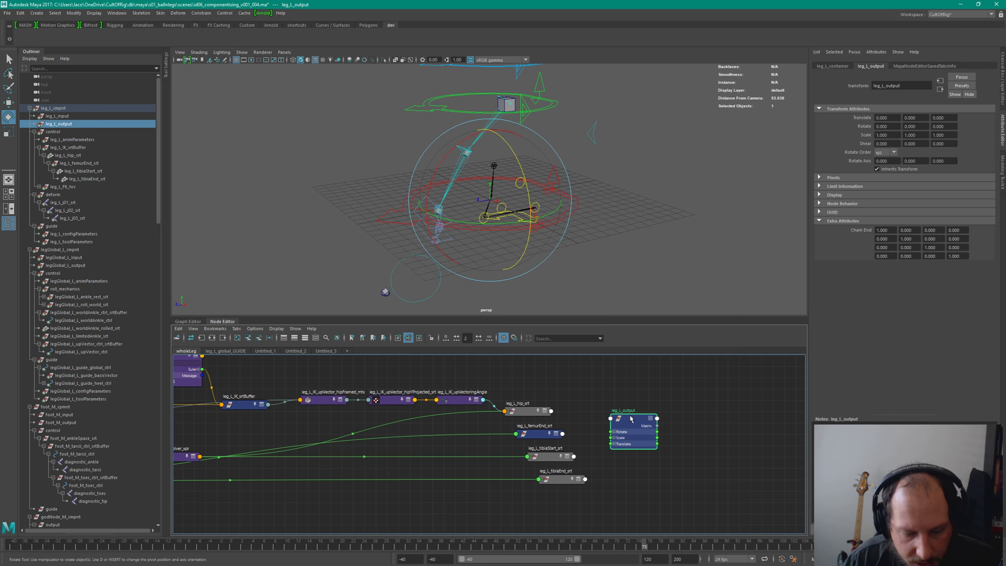
key("3")
middle_click_drag(620, 490, 630, 433, "alt")
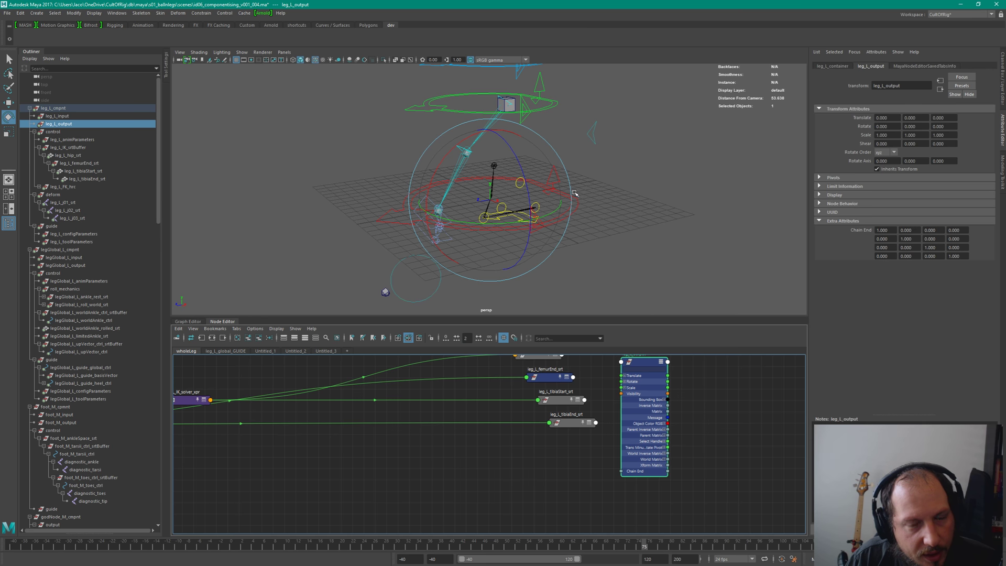
left_click_drag(545, 181, 477, 152, "alt")
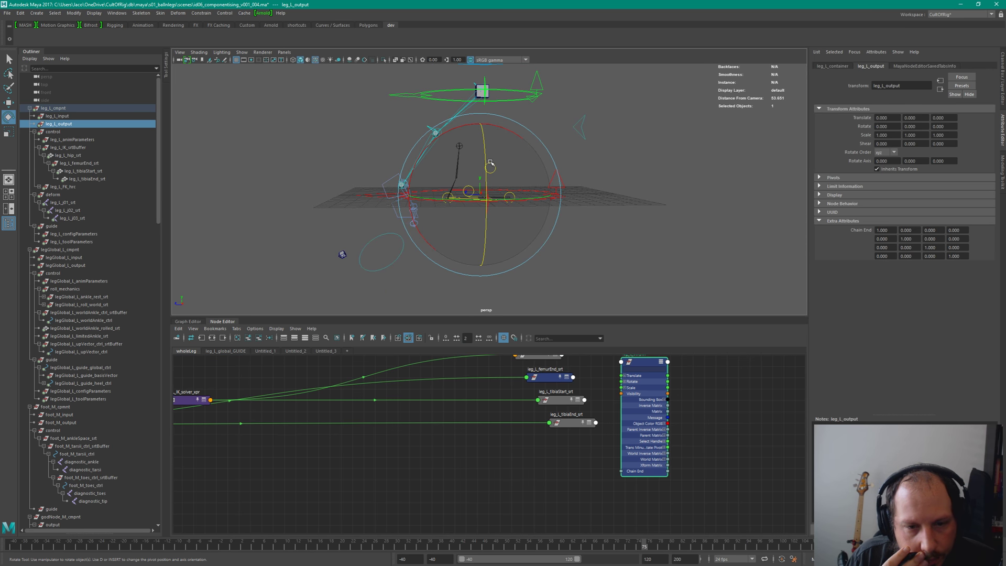
middle_click_drag(670, 463, 732, 484, "alt")
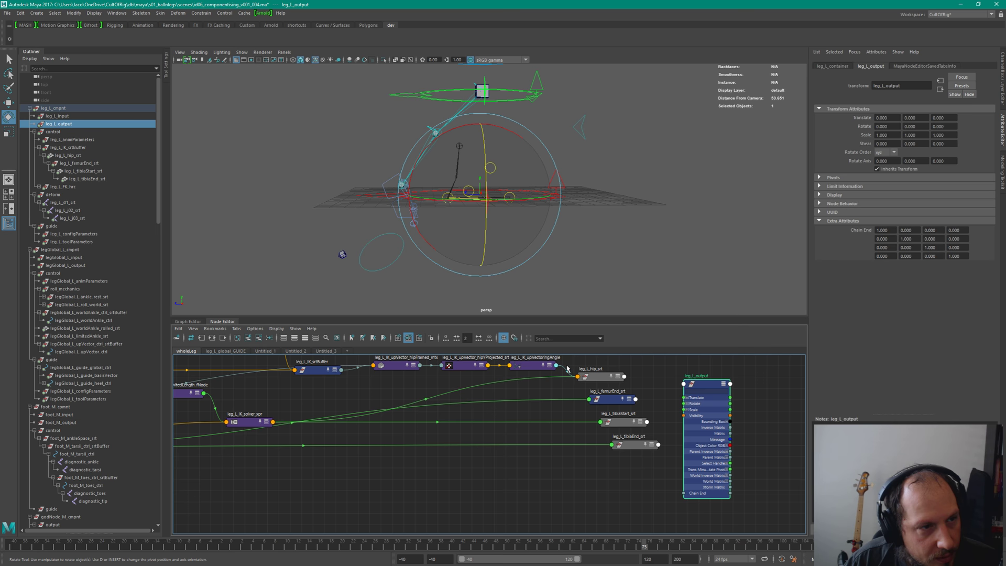
Step: Expand the leg_L_FK_hrc hierarchy down to leg_L_fk02_ctrl and inspect that control and the leg_L_j03_srt joint
left_click(64, 187)
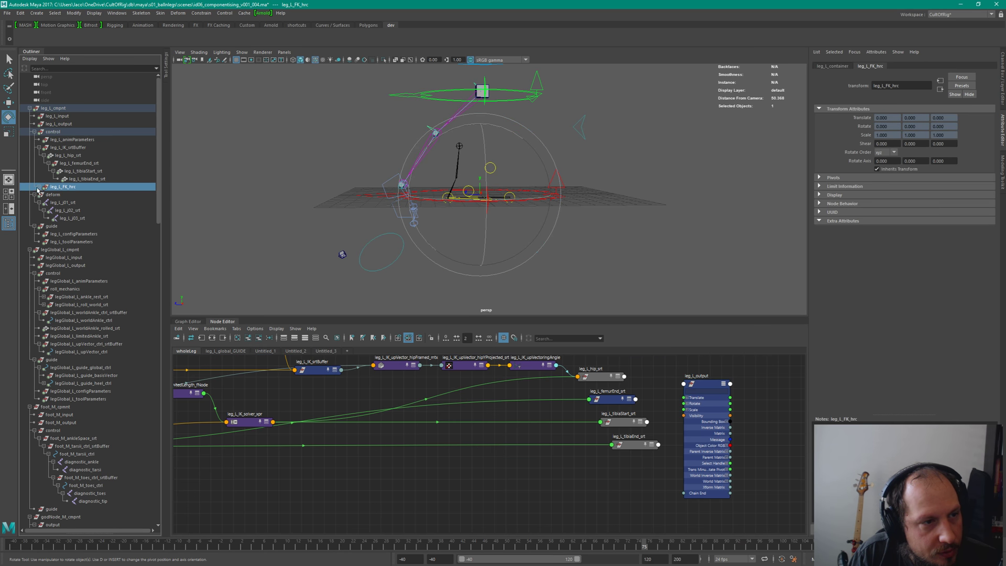
left_click(39, 187)
left_click(43, 195)
left_click(48, 203)
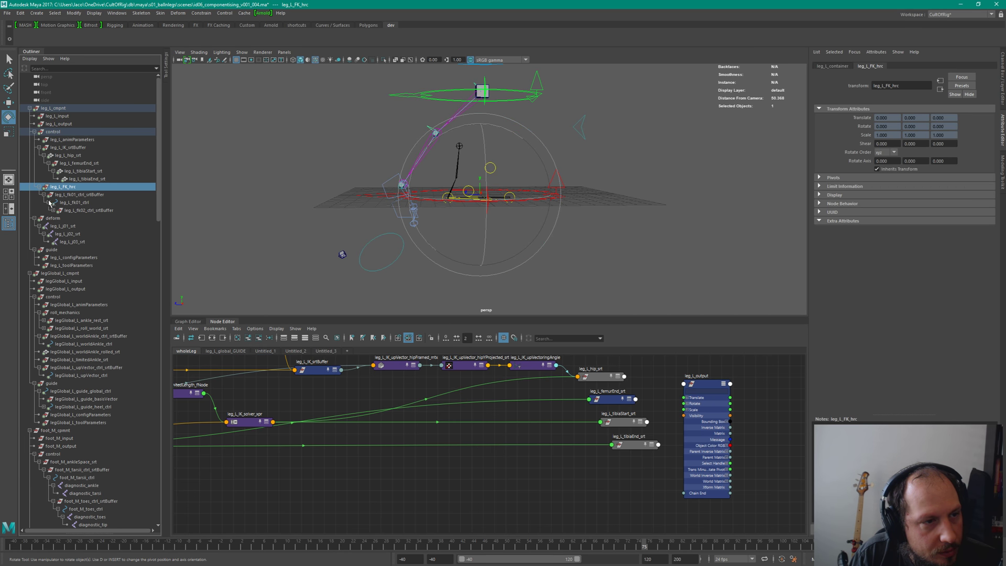
left_click(53, 210)
left_click(88, 219)
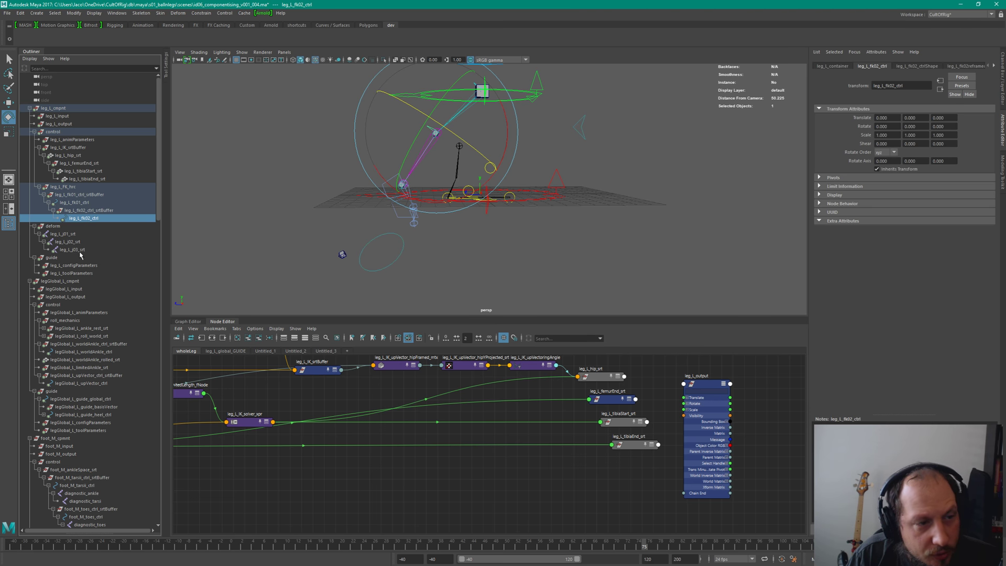
left_click(73, 249)
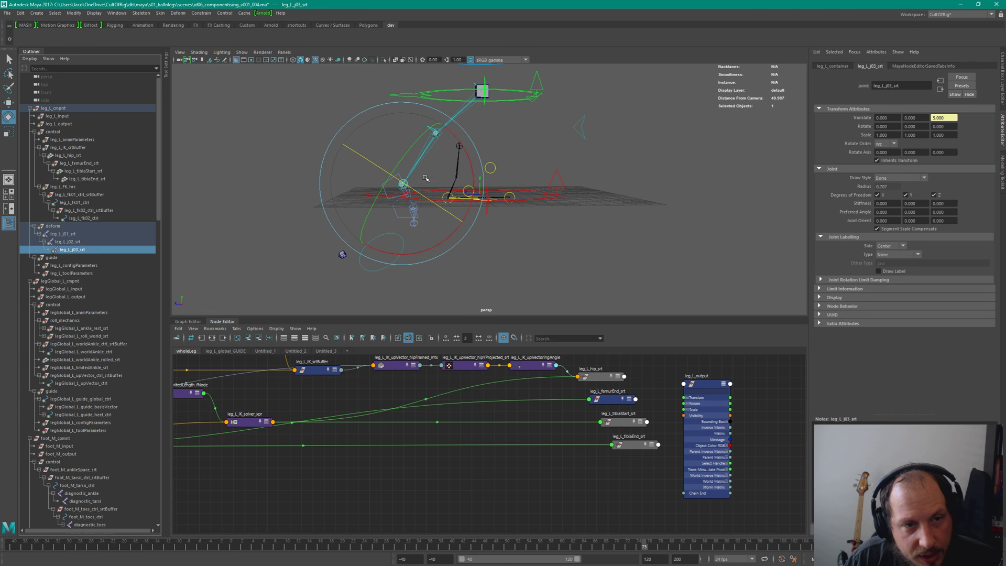
Step: Move leg_L_output farther from the leg nodes and add joints leg_L_j01_srt, leg_L_j02_srt and leg_L_j03_srt to the graph
scroll(477, 403, "down", 5)
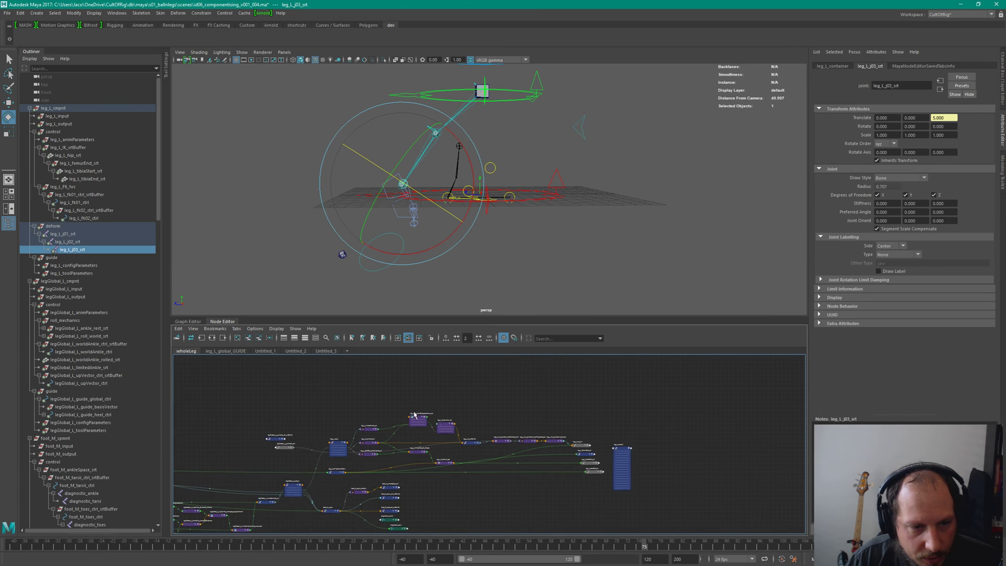
left_click(59, 124)
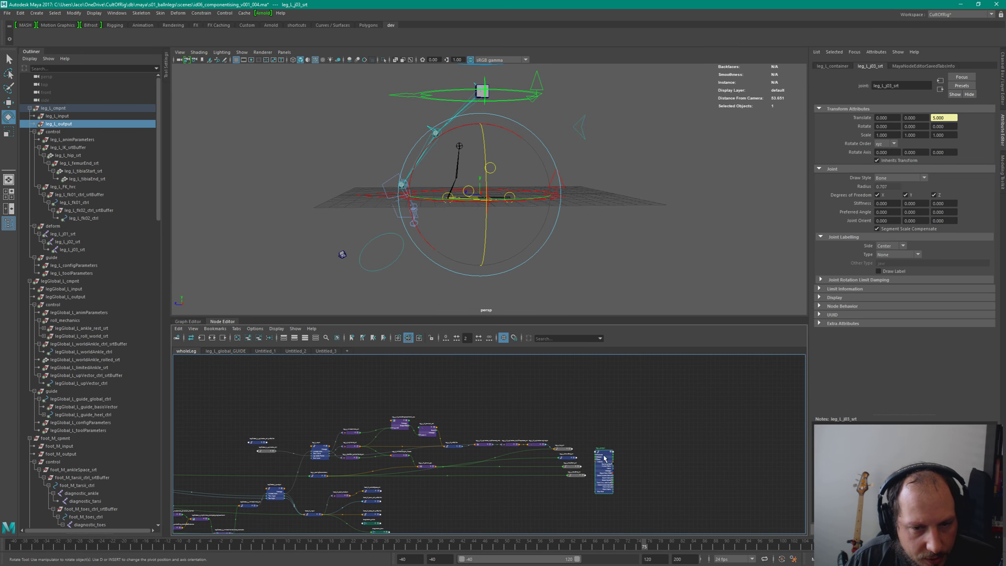
left_click(78, 234)
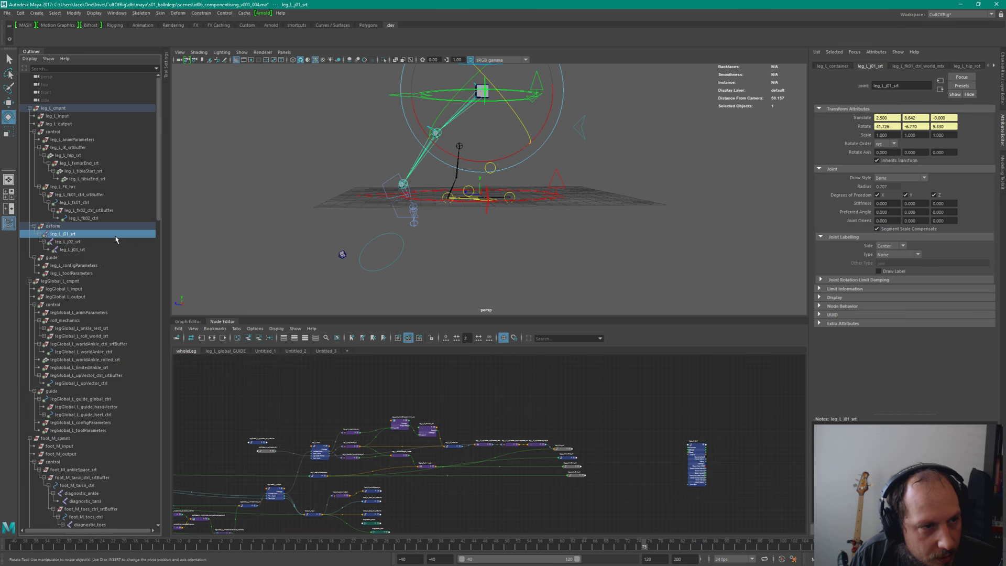
left_click(116, 249, "shift")
left_click(693, 454)
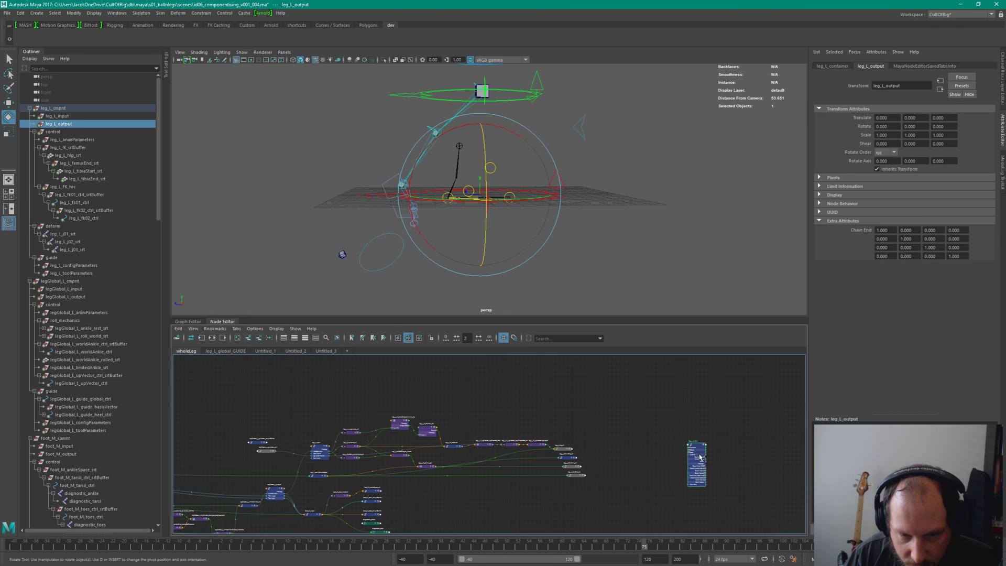
left_click_drag(92, 235, 99, 250)
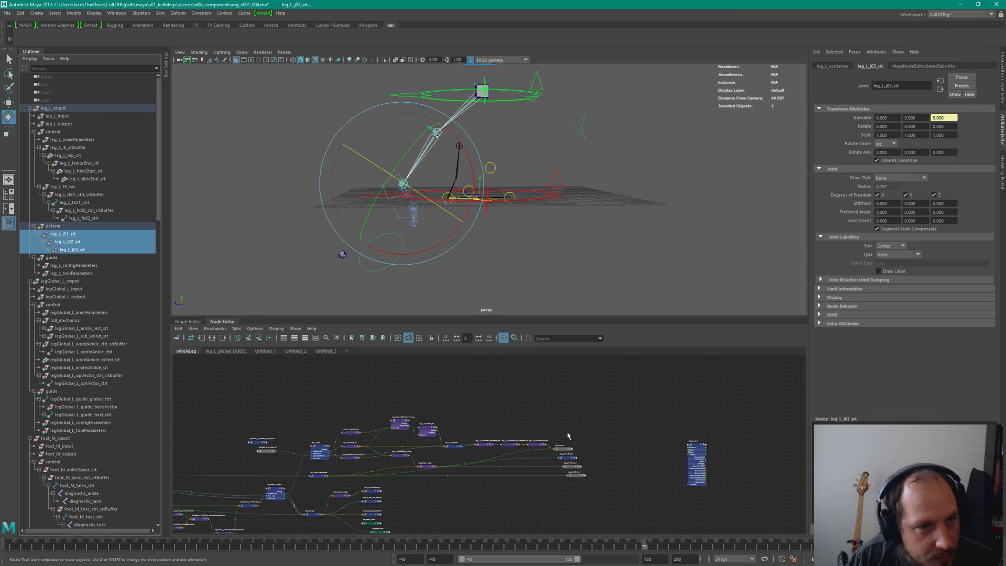
left_click(248, 338)
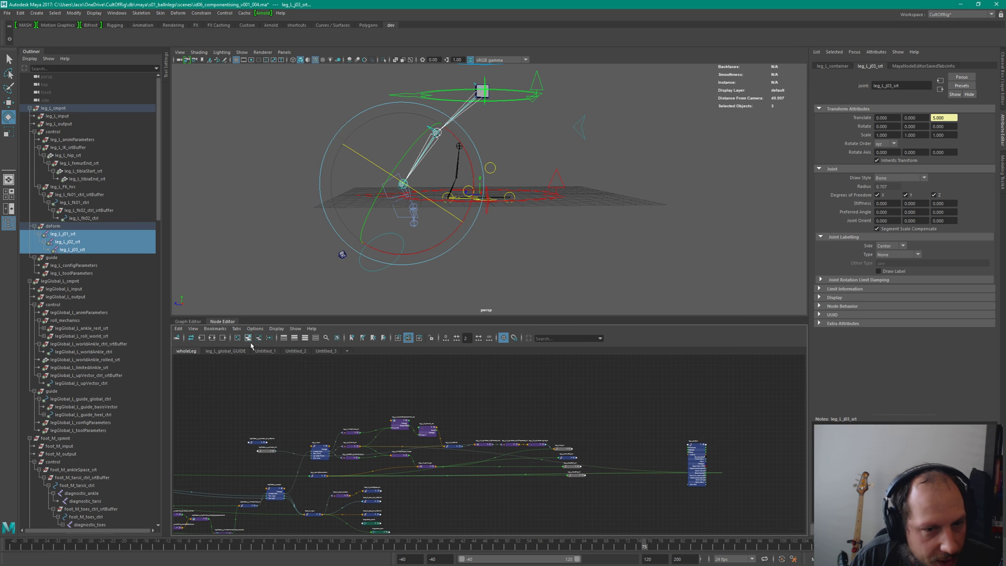
Step: Move the distant legGlobal_L_toolParameters node to just below legGlobal_L_worldAnkle_ctrl_srtBuffer in the node graph
mouse_move(672, 433)
right_mouse_down("alt")
mouse_move(662, 420)
mouse_move(526, 416)
mouse_move(709, 422)
mouse_move(691, 430)
right_mouse_up("alt")
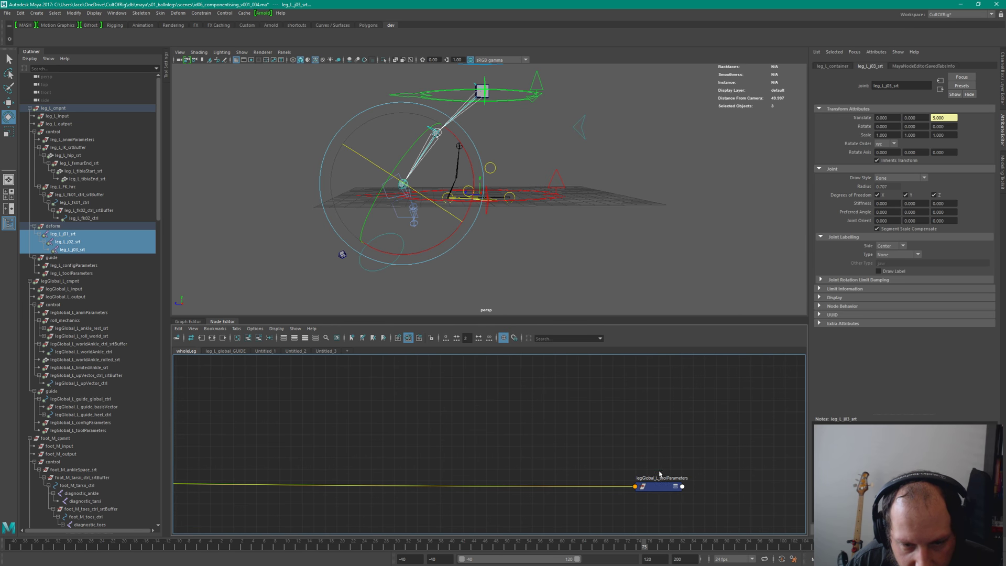
left_click(681, 482)
right_click_drag(681, 483, 728, 420, "alt")
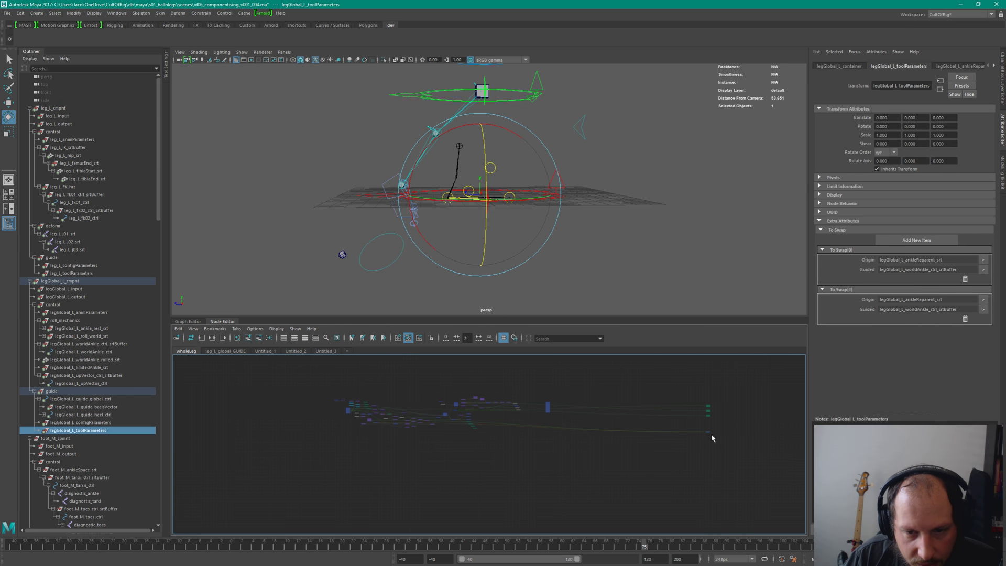
left_click_drag(710, 431, 488, 467)
left_click(709, 434)
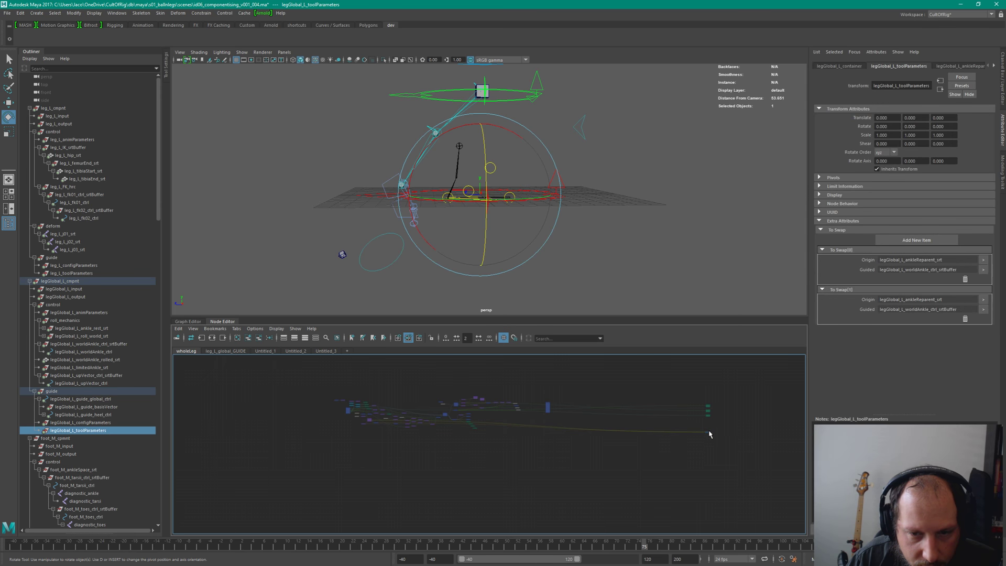
left_click(352, 445)
scroll(422, 426, "up", 5)
left_click_drag(404, 471, 570, 436)
left_click(571, 436)
scroll(571, 437, "up", 5)
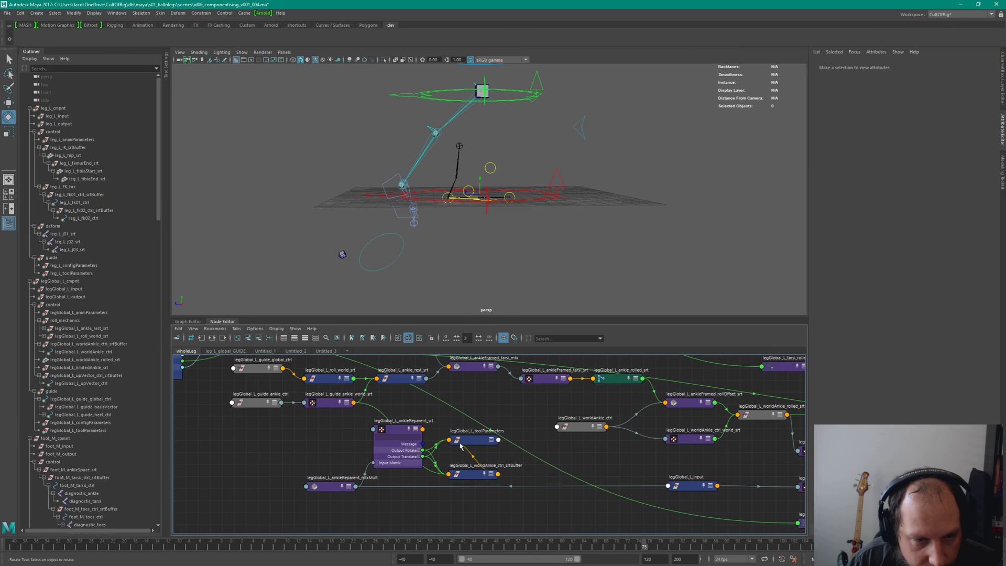
left_click_drag(460, 444, 541, 511)
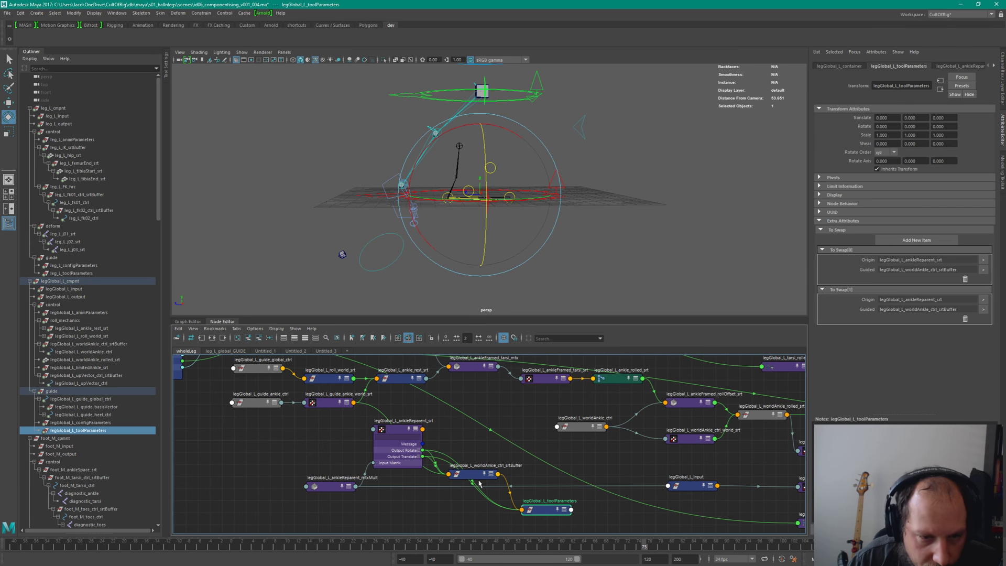
Step: Move the three leg joint nodes back from the far end of the graph to below the leg_L_tibiaEnd_srt node
scroll(478, 483, "down", 10)
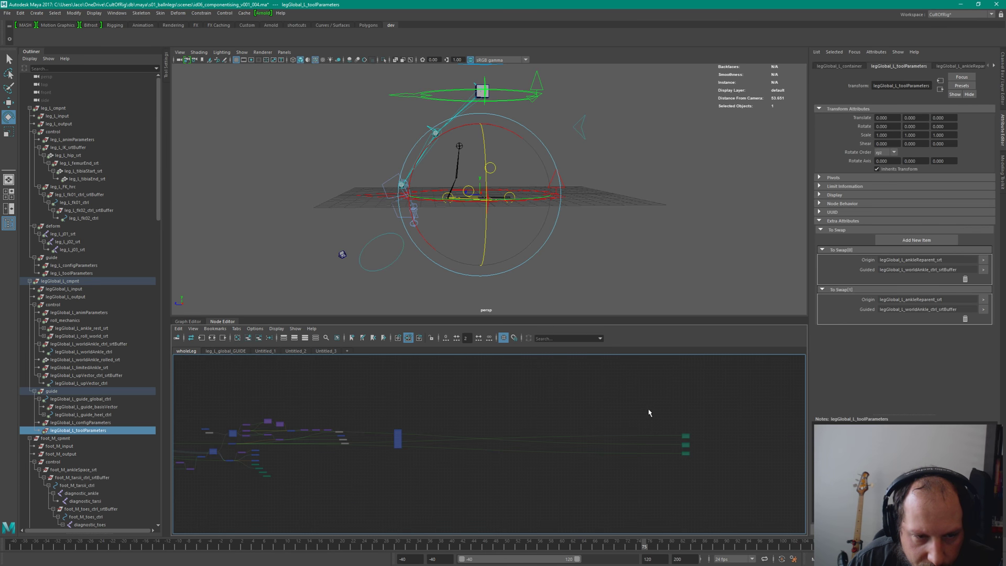
left_click_drag(649, 413, 329, 458)
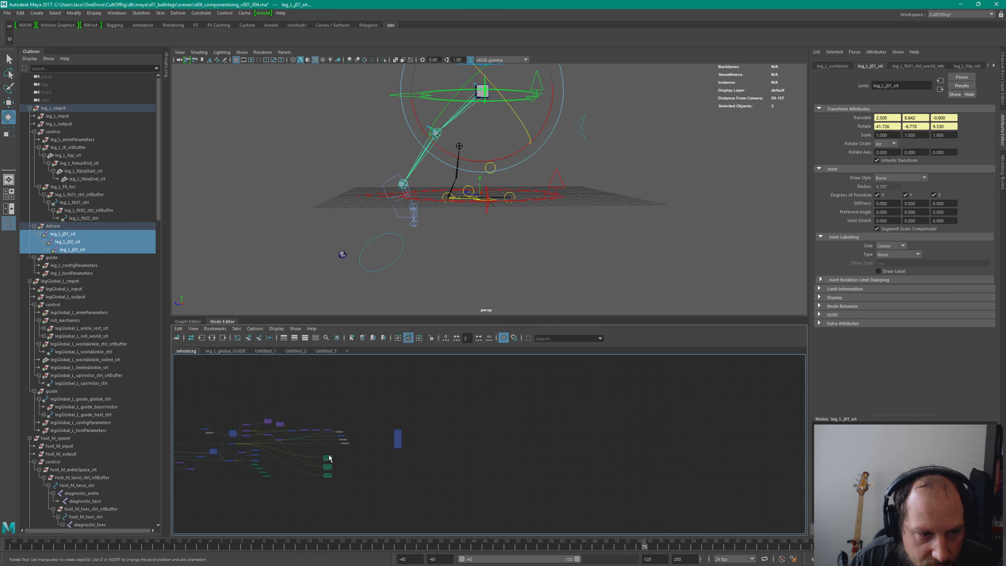
scroll(588, 442, "up", 6)
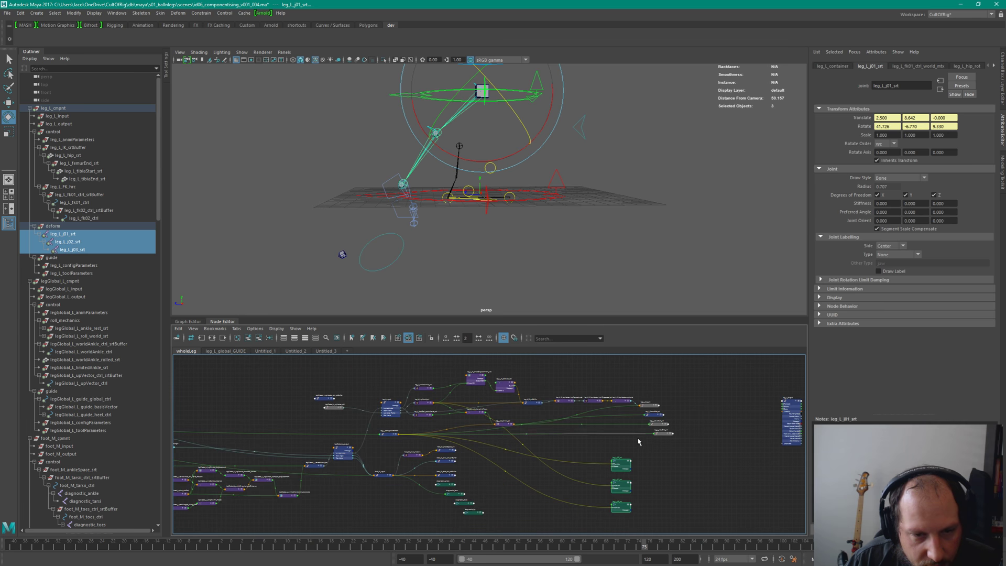
scroll(630, 456, "up", 3)
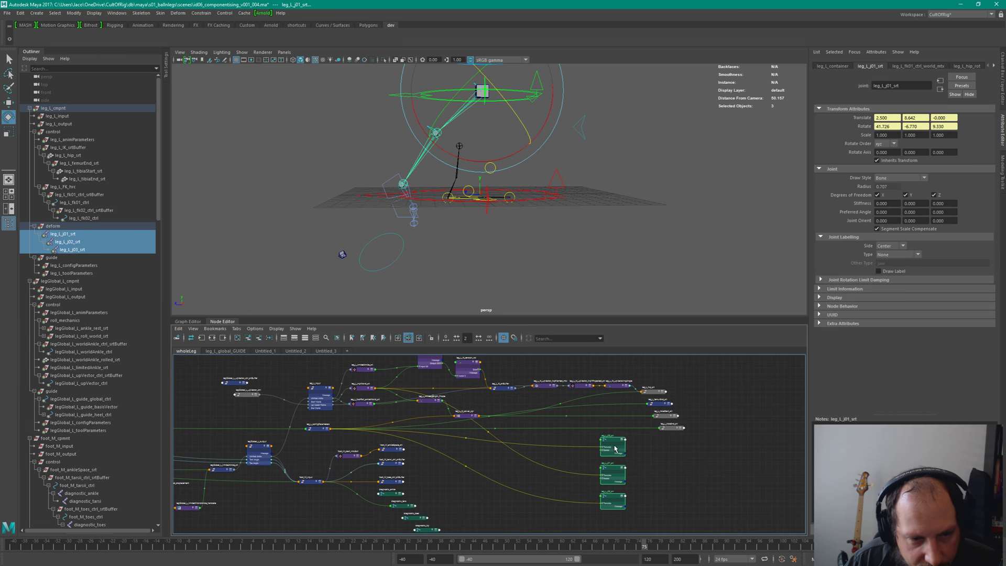
Step: Rearrange the stacked leg joint nodes in the graph, repositioning leg_L_j02_srt
scroll(436, 490, "down", 3)
left_click_drag(348, 456, 435, 532)
left_click_drag(402, 464, 404, 498)
scroll(477, 496, "up", 3)
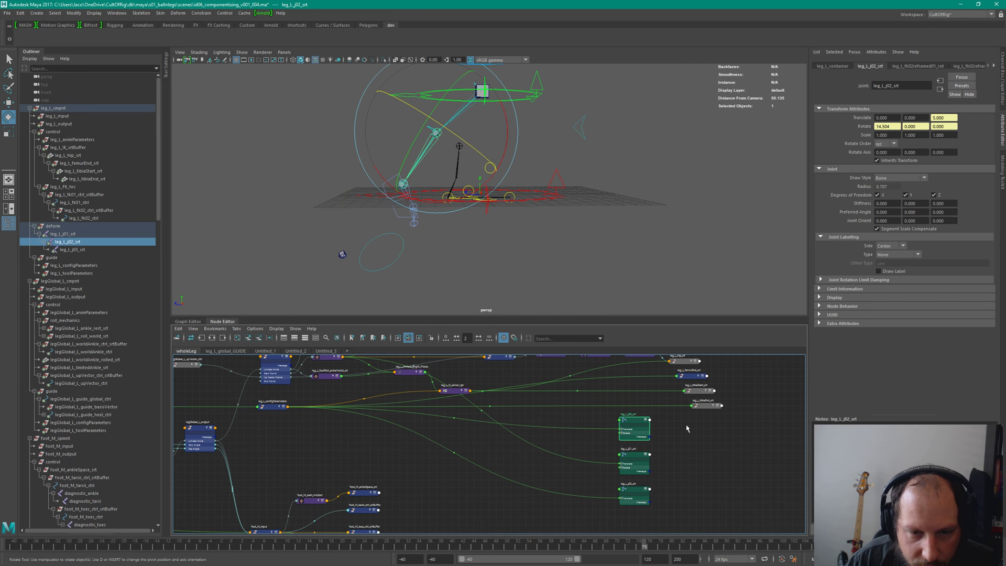
Step: Stagger the leg_L_j01_srt, leg_L_j02_srt and leg_L_j03_srt nodes diagonally in the node graph, closer to the leg nodes feeding them
left_click(687, 446)
left_click_drag(633, 461, 549, 445)
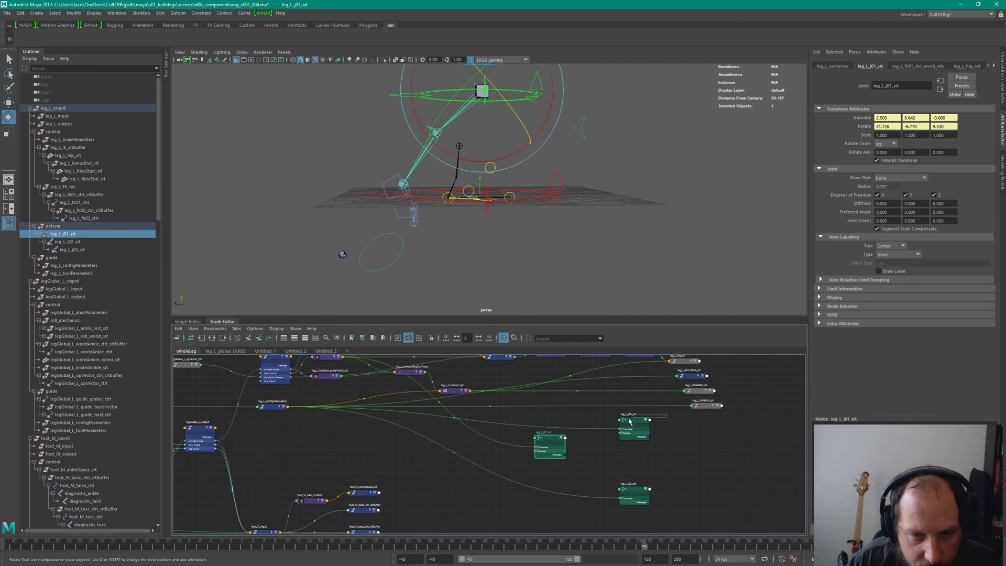
left_click(630, 420)
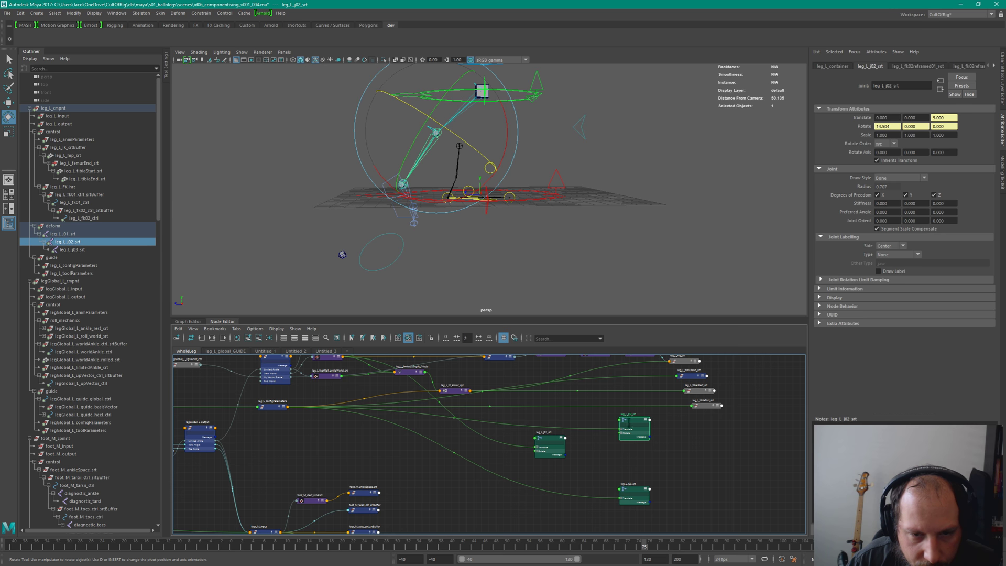
left_click_drag(628, 421, 562, 470)
left_click_drag(628, 490, 574, 499)
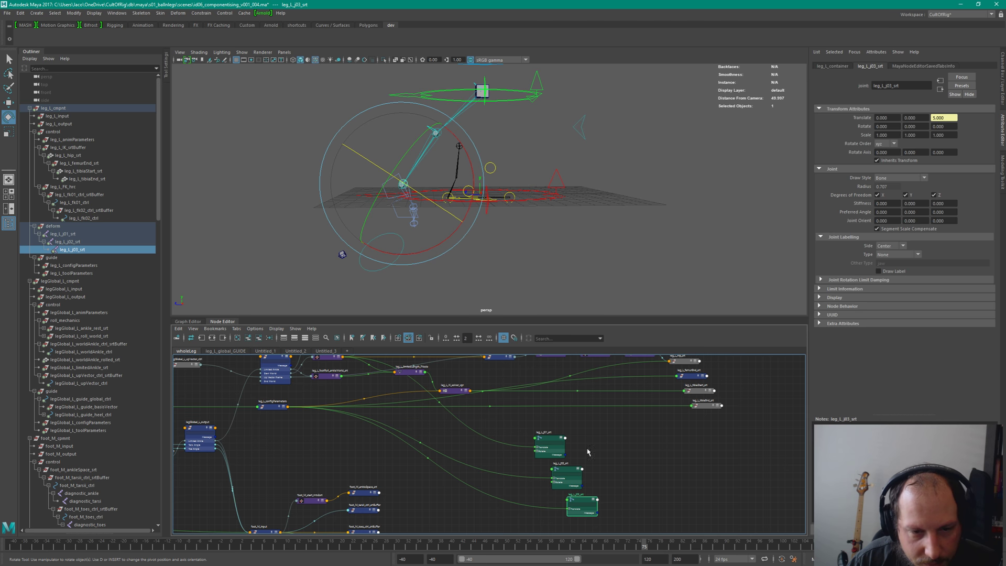
Step: Collapse the three leg joint nodes to their headers and close the gaps between them in the staggered column
left_click_drag(587, 451, 531, 516)
key("1")
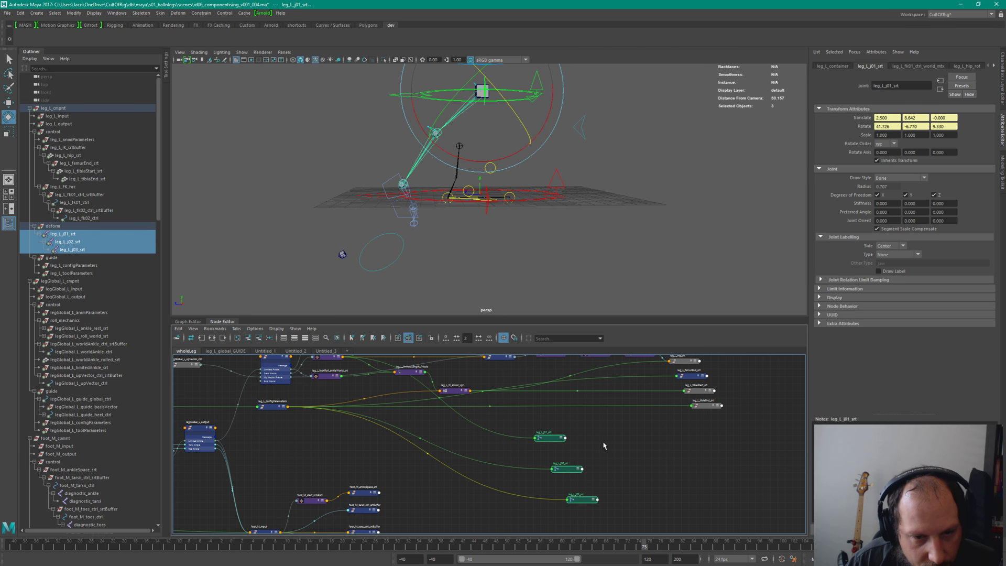
left_click(602, 446)
left_click_drag(565, 468, 559, 452)
left_click(585, 501)
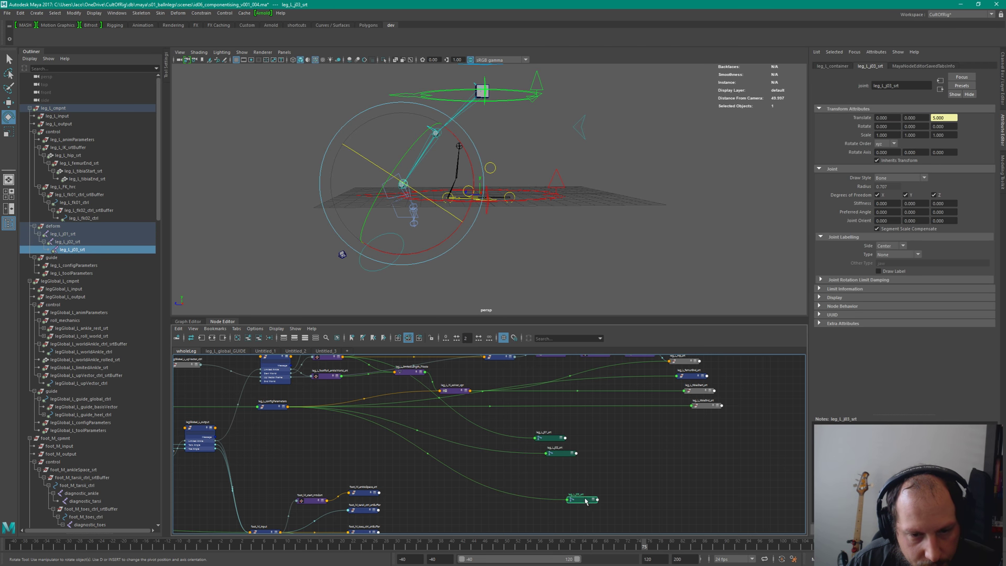
left_click_drag(586, 500, 577, 469)
Step: Move the three leg joint nodes together, closer to leg_L_configParameters and below the leg_L_ik_solver_opr node
scroll(581, 434, "up", 3)
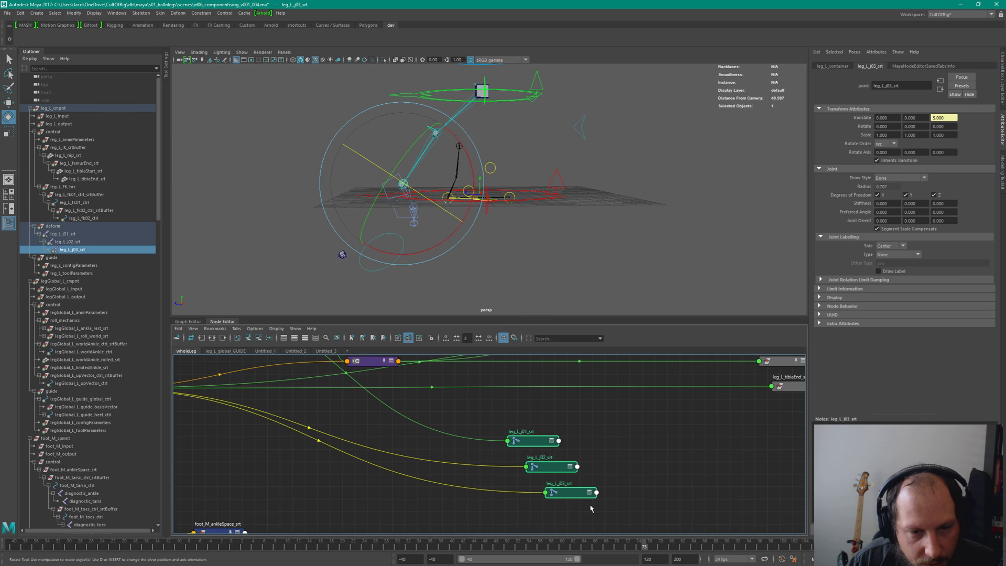
left_click_drag(590, 508, 502, 426)
scroll(699, 454, "down", 4)
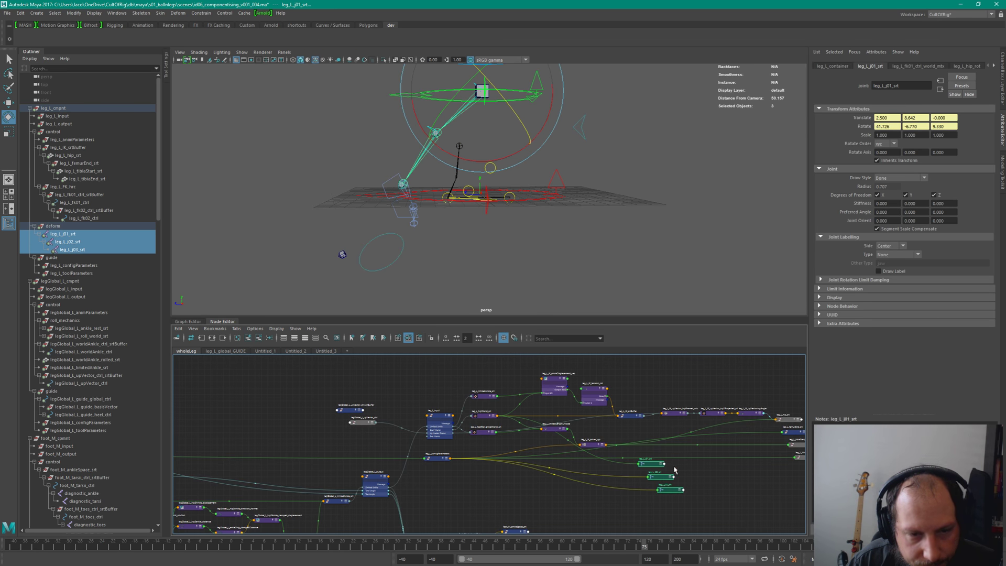
left_click_drag(649, 464, 556, 465)
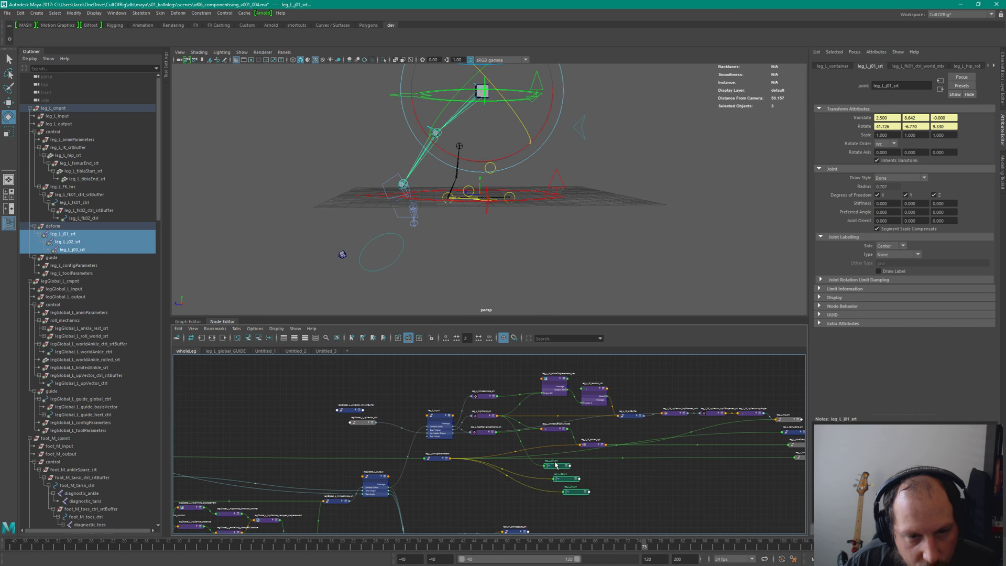
Step: Expand the leg_L_j03_srt node to show only its connected attributes
middle_click_drag(555, 465, 582, 458, "alt")
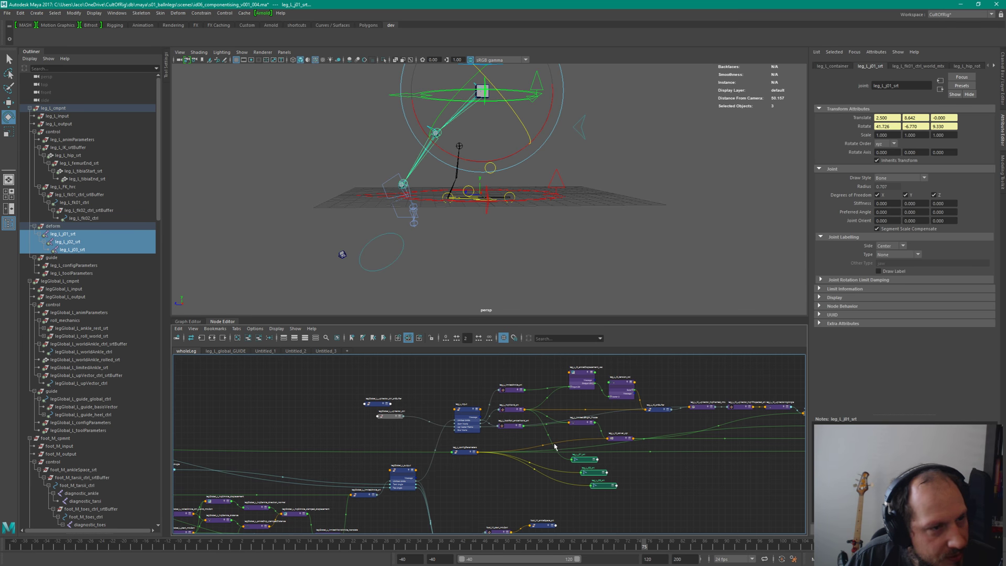
scroll(644, 480, "up", 3)
middle_click_drag(645, 480, 687, 517, "alt")
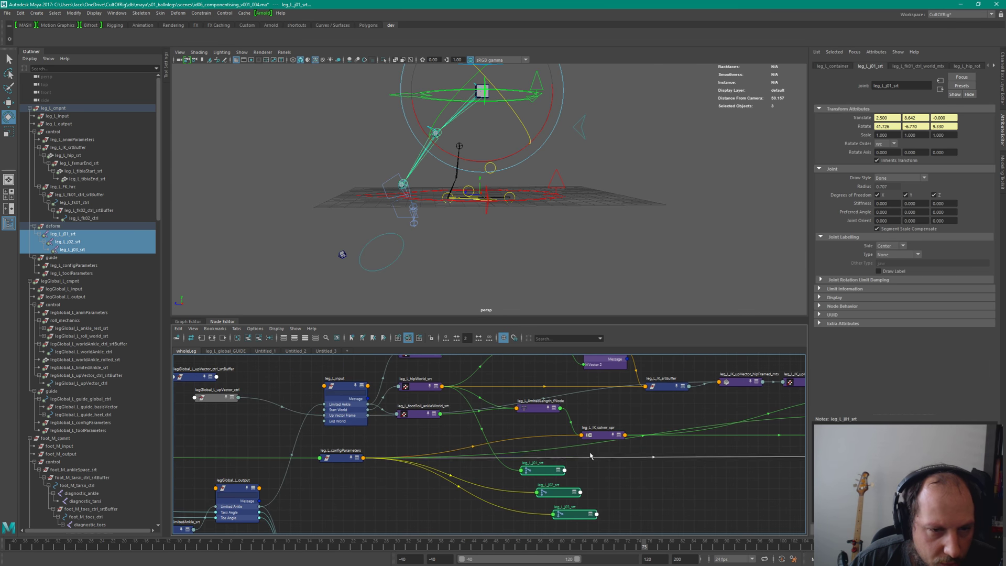
left_click(587, 514)
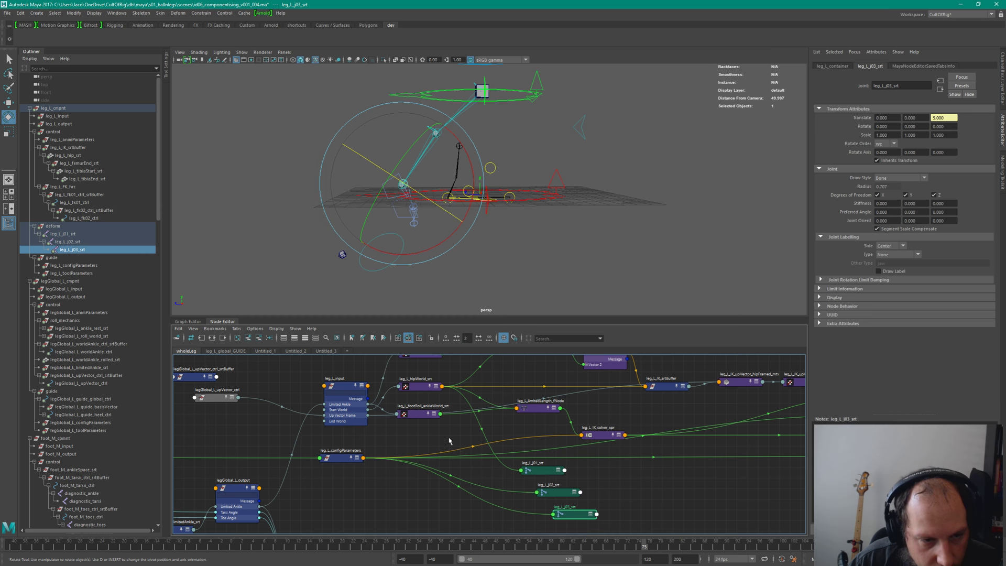
key("2")
middle_click_drag(573, 528, 547, 469, "alt")
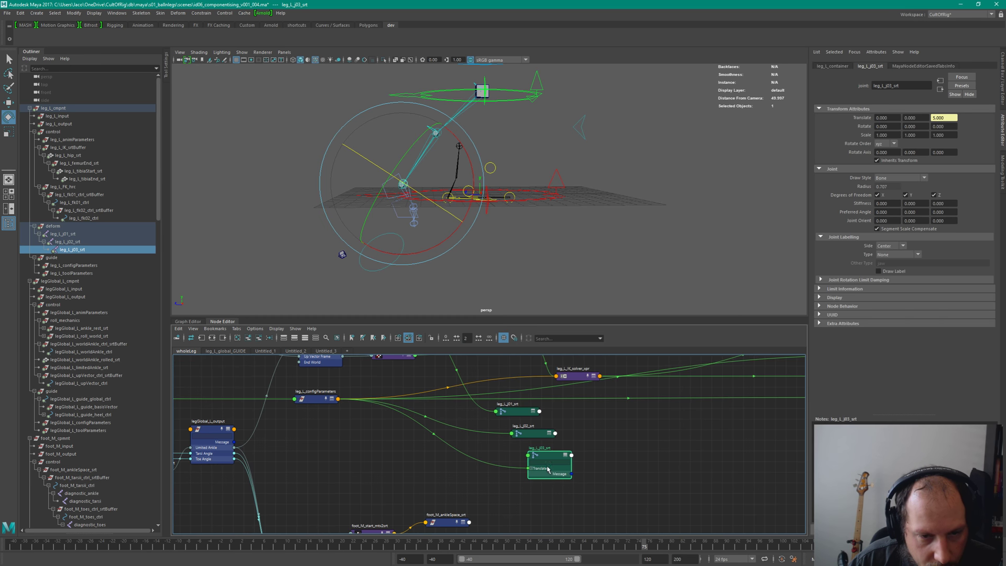
Step: Move the distant leg_L_output node beside the leg_L_j03_srt node and frame it in the graph
scroll(684, 463, "down", 6)
left_click(620, 424)
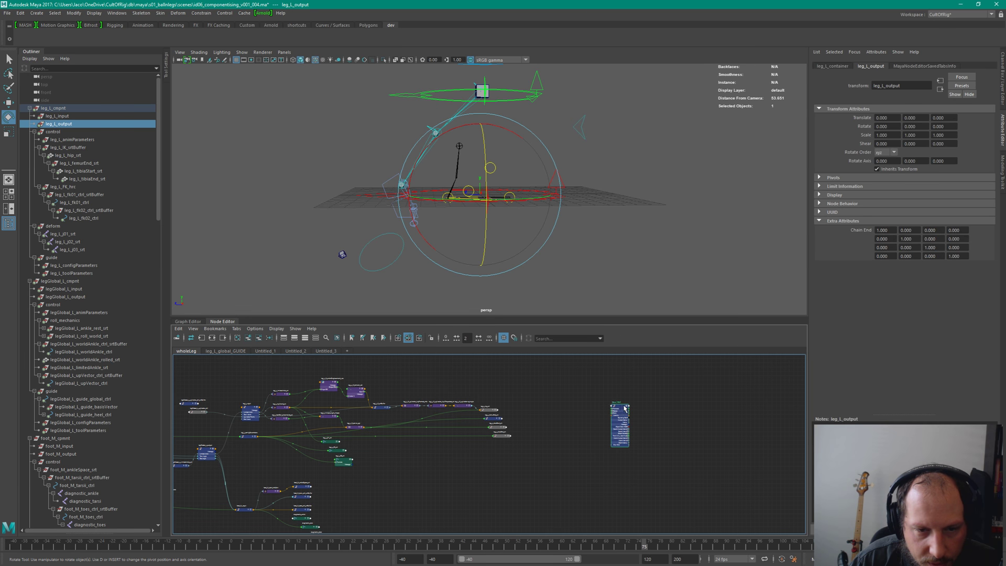
left_click_drag(616, 406, 383, 451)
key("f")
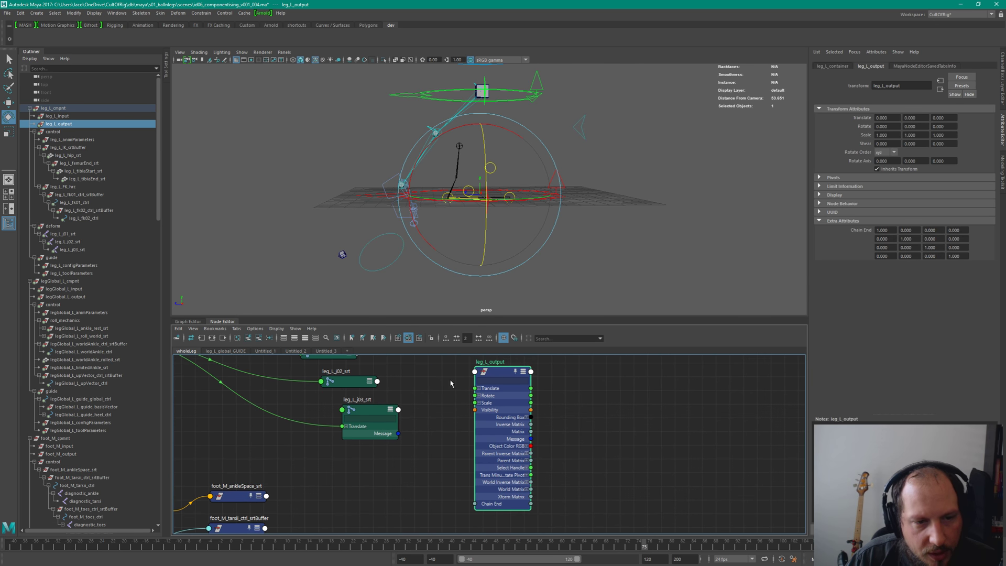
Step: Switch to Mischief and bring an empty canvas area beyond the green CPU diagram into view
key("alt+Tab")
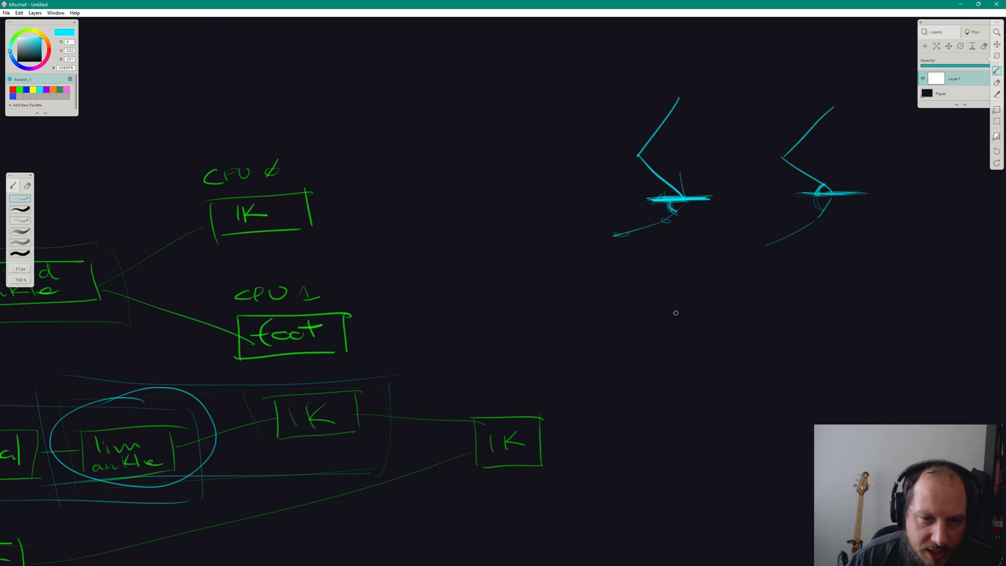
mouse_move(669, 287)
left_mouse_down()
mouse_move(684, 364)
mouse_move(584, 290)
mouse_move(671, 307)
mouse_move(681, 339)
left_mouse_up()
right_click(613, 345)
right_click(573, 341)
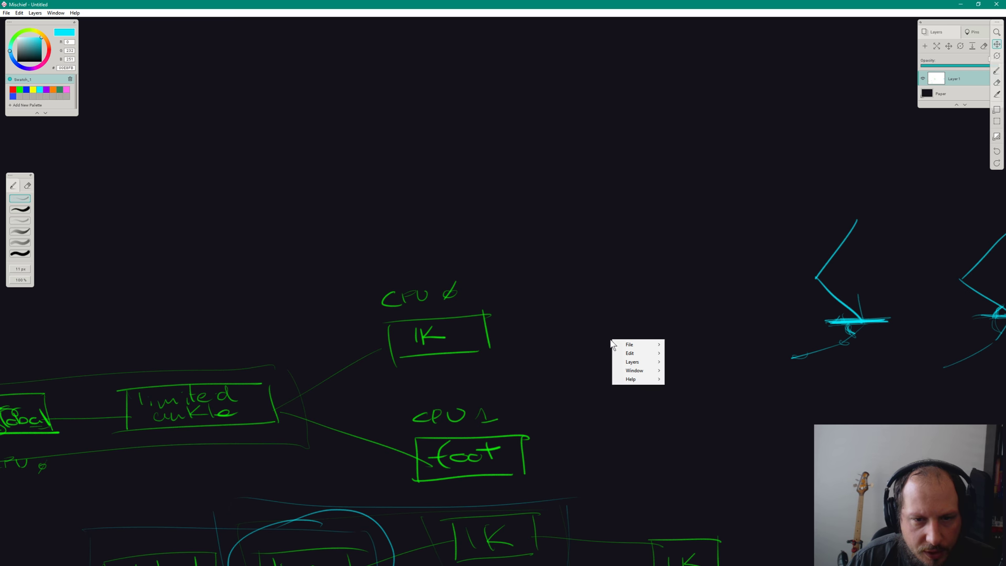
left_click(558, 321)
left_click_drag(558, 321, 602, 316)
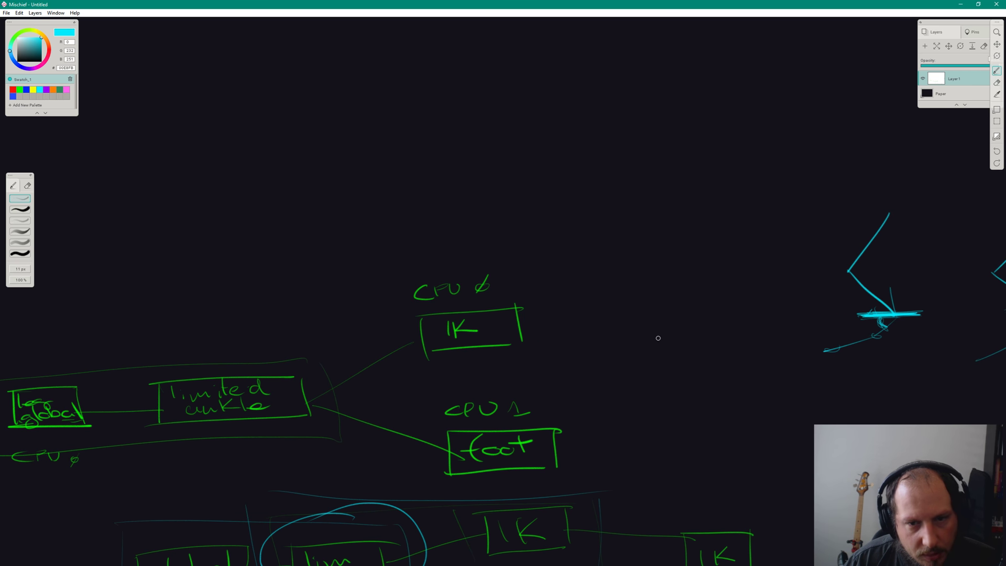
scroll(658, 337, "down", 5)
scroll(658, 337, "up", 5)
key("space")
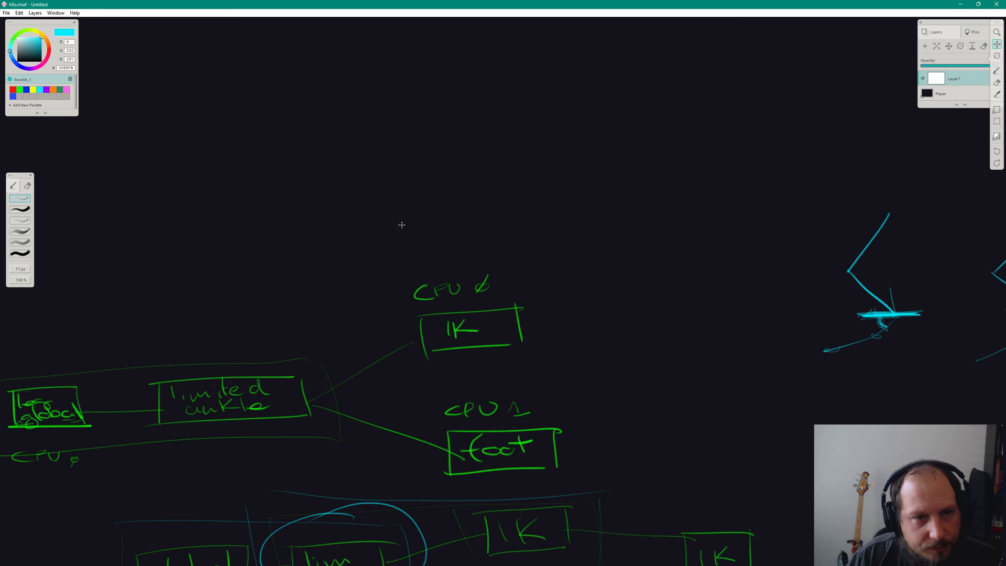
left_click_drag(402, 224, 795, 288)
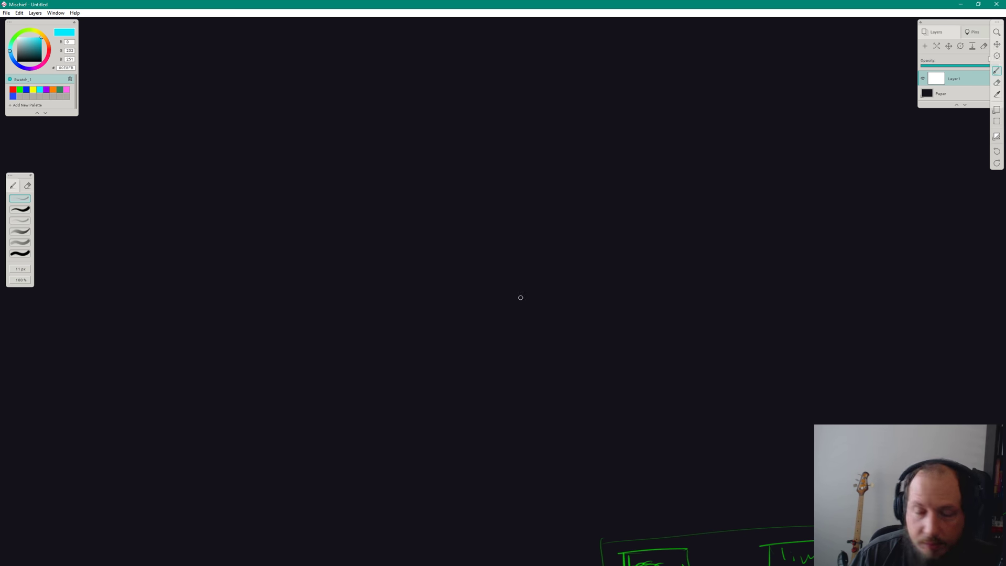
key("alt+Tab")
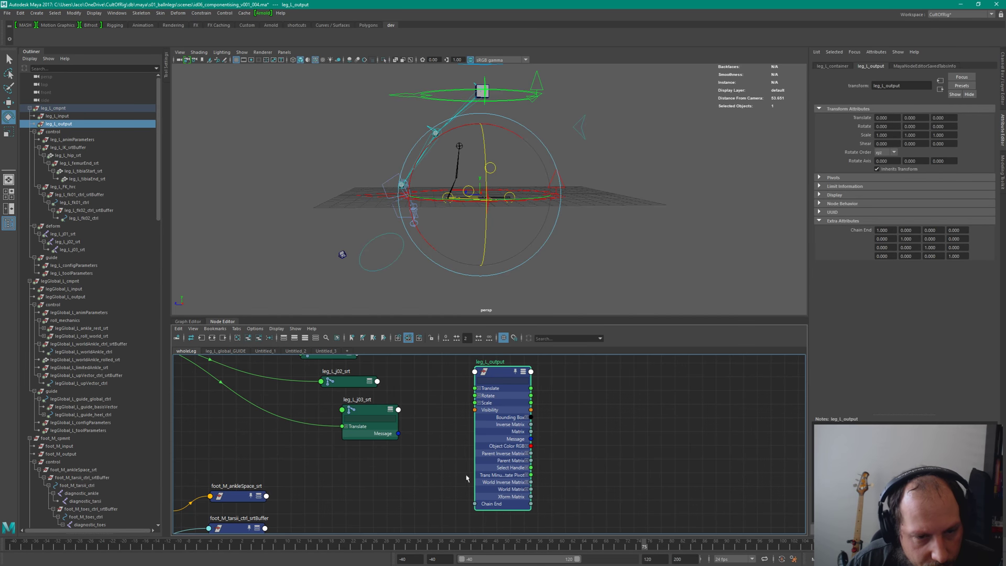
key("alt+Tab")
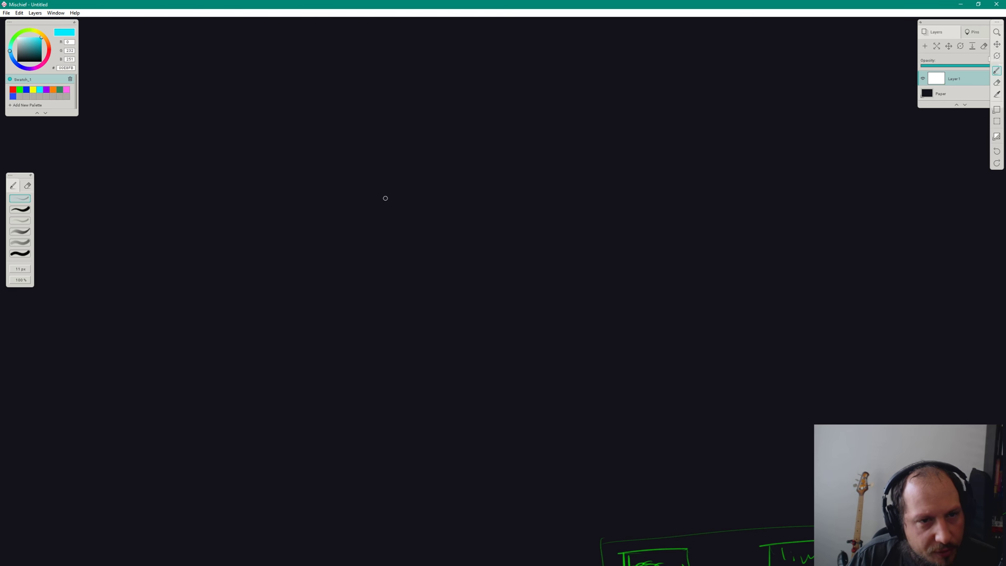
Step: Draw an open bracket on the empty canvas area with the letter I above it
mouse_move(359, 164)
left_mouse_down()
mouse_move(388, 163)
mouse_move(367, 251)
mouse_move(384, 254)
left_mouse_up()
mouse_move(360, 115)
left_mouse_down()
mouse_move(361, 140)
mouse_move(366, 119)
left_mouse_up()
left_click_drag(344, 140, 378, 139)
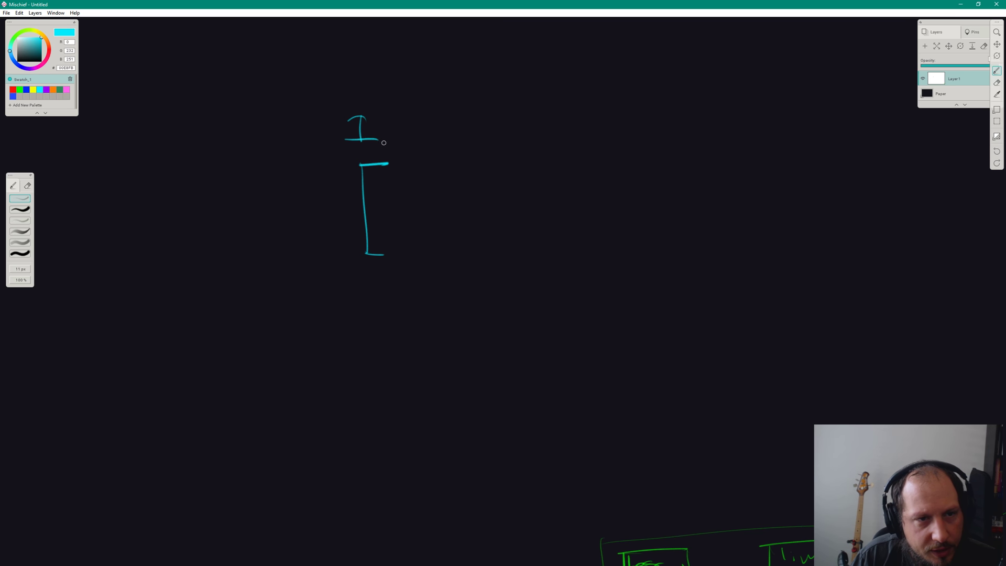
Step: Draw a second bracket labelled guide beside the I bracket and connect them with an arrow pointing to guide
mouse_move(387, 185)
left_mouse_down()
mouse_move(448, 178)
mouse_move(454, 246)
left_mouse_up()
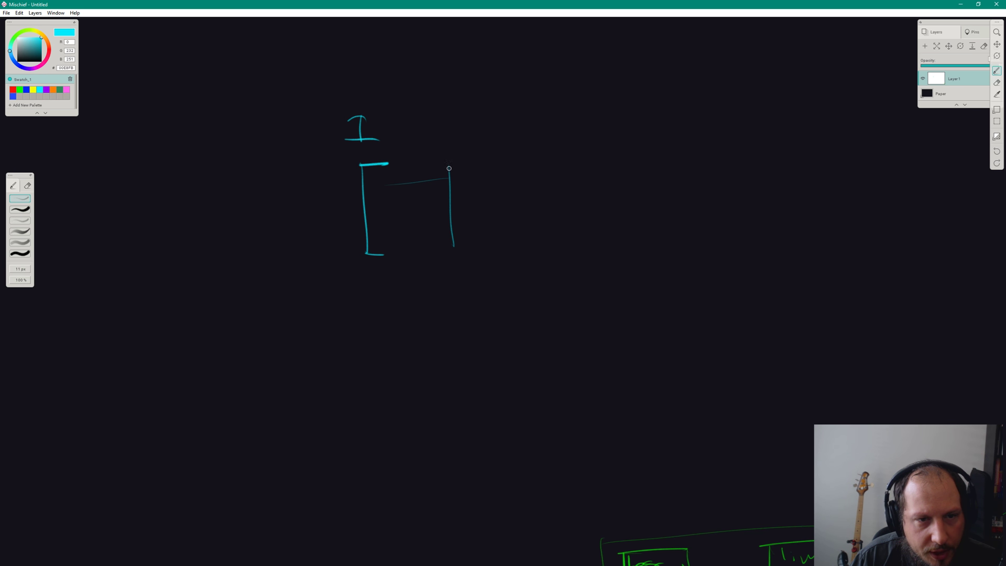
mouse_move(445, 163)
left_mouse_down()
mouse_move(486, 167)
mouse_move(444, 163)
mouse_move(451, 250)
mouse_move(495, 250)
left_mouse_up()
mouse_move(460, 122)
left_mouse_down()
mouse_move(451, 128)
mouse_move(460, 142)
mouse_move(488, 125)
left_mouse_up()
mouse_move(491, 121)
left_mouse_down()
mouse_move(520, 101)
mouse_move(556, 124)
left_mouse_up()
left_click(492, 109)
mouse_move(378, 189)
left_mouse_down()
mouse_move(284, 205)
mouse_move(364, 197)
mouse_move(345, 208)
mouse_move(358, 197)
left_mouse_up()
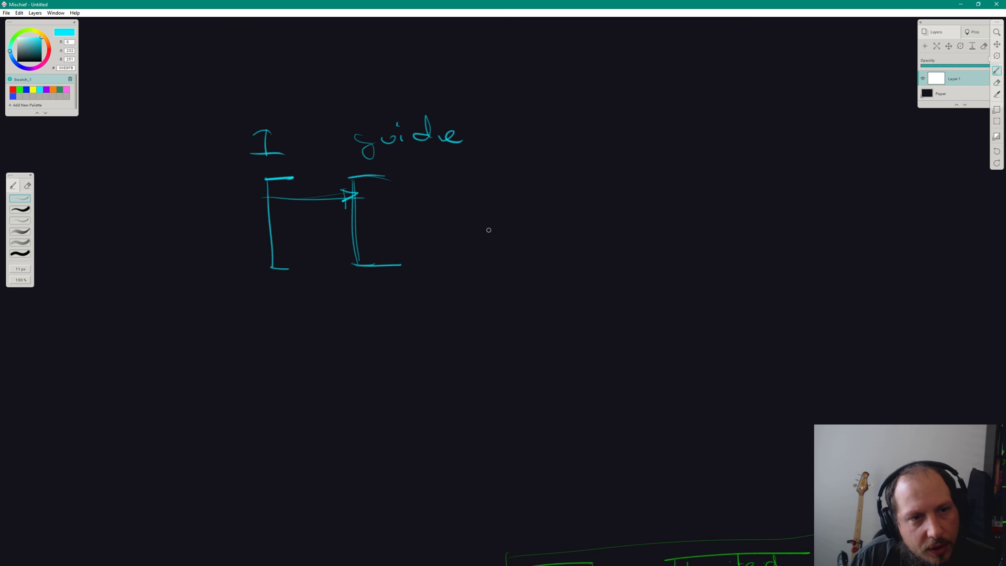
Step: Draw a taller block between two facing brackets beyond guide and write mechanics inside it
mouse_move(462, 173)
left_mouse_down()
mouse_move(487, 172)
mouse_move(470, 257)
mouse_move(476, 329)
mouse_move(504, 334)
left_mouse_up()
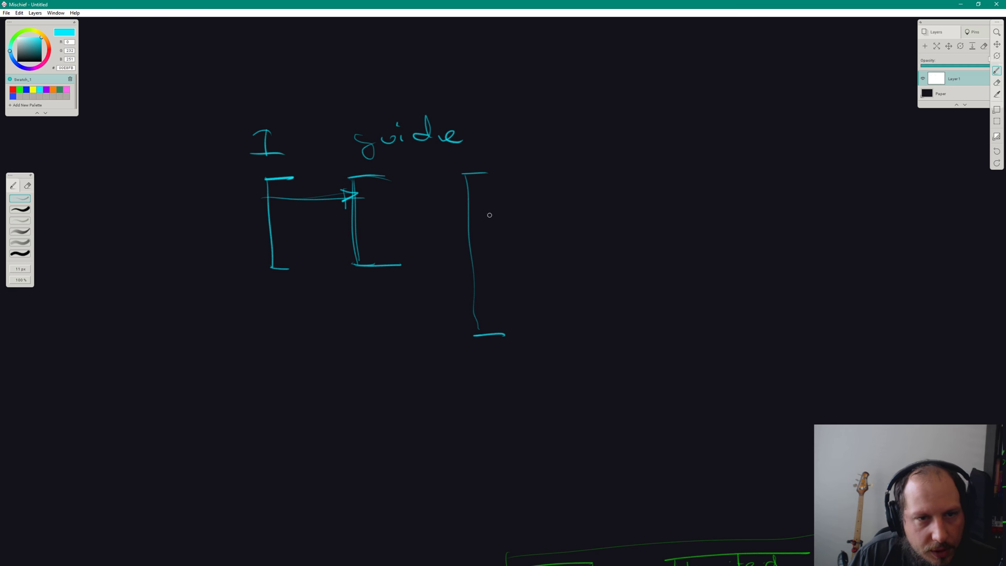
mouse_move(491, 193)
left_mouse_down()
mouse_move(497, 207)
mouse_move(668, 203)
mouse_move(673, 213)
left_mouse_up()
middle_click_drag(700, 205, 601, 210)
mouse_move(588, 184)
left_mouse_down()
mouse_move(615, 184)
mouse_move(618, 338)
mouse_move(606, 346)
left_mouse_up()
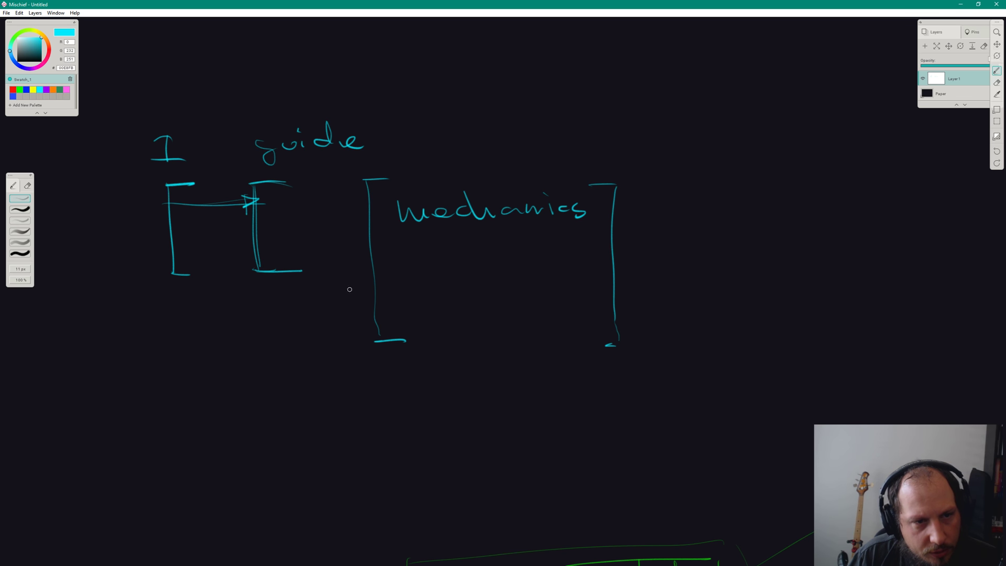
left_click_drag(336, 270, 365, 270)
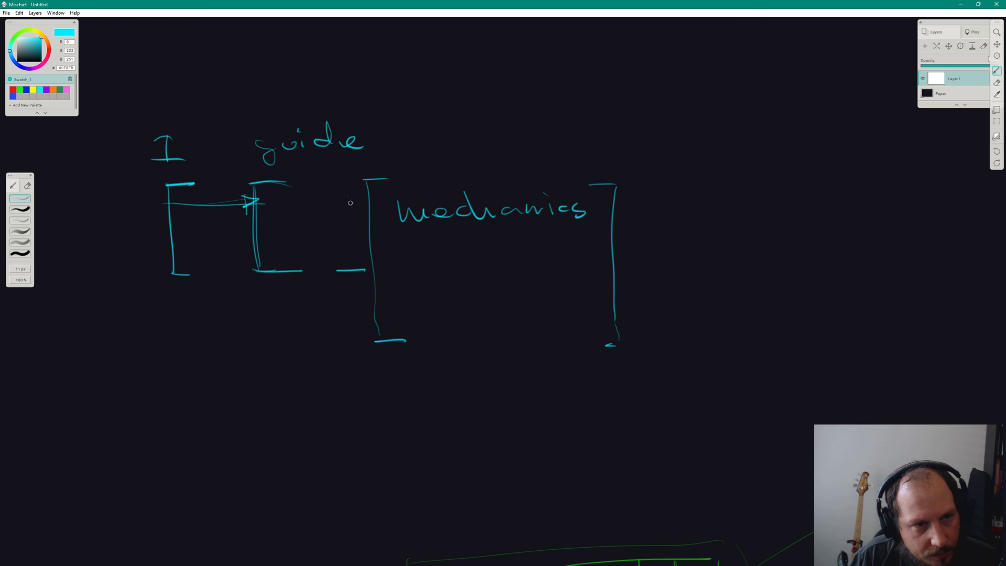
key("ctrl+z")
mouse_move(330, 185)
left_mouse_down()
mouse_move(362, 185)
mouse_move(337, 313)
mouse_move(344, 338)
left_mouse_up()
key("ctrl+z")
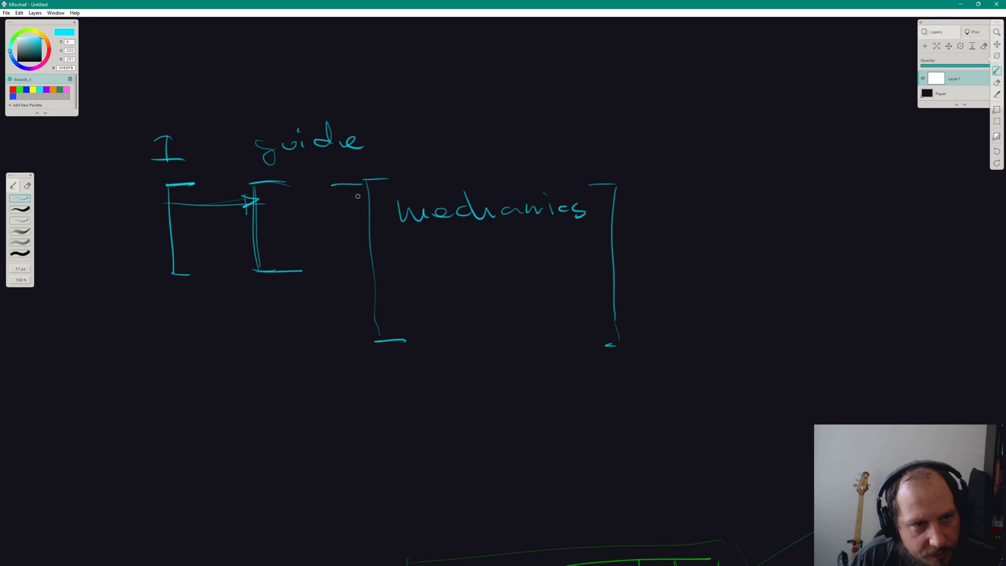
left_click_drag(331, 199, 328, 338)
key("ctrl+z")
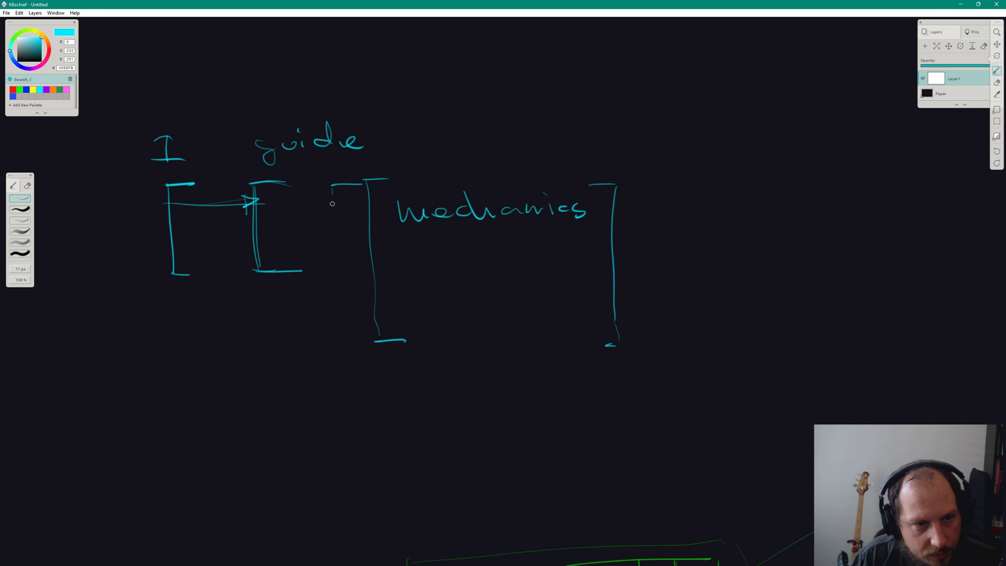
left_click_drag(332, 189, 333, 333)
key("ctrl+z")
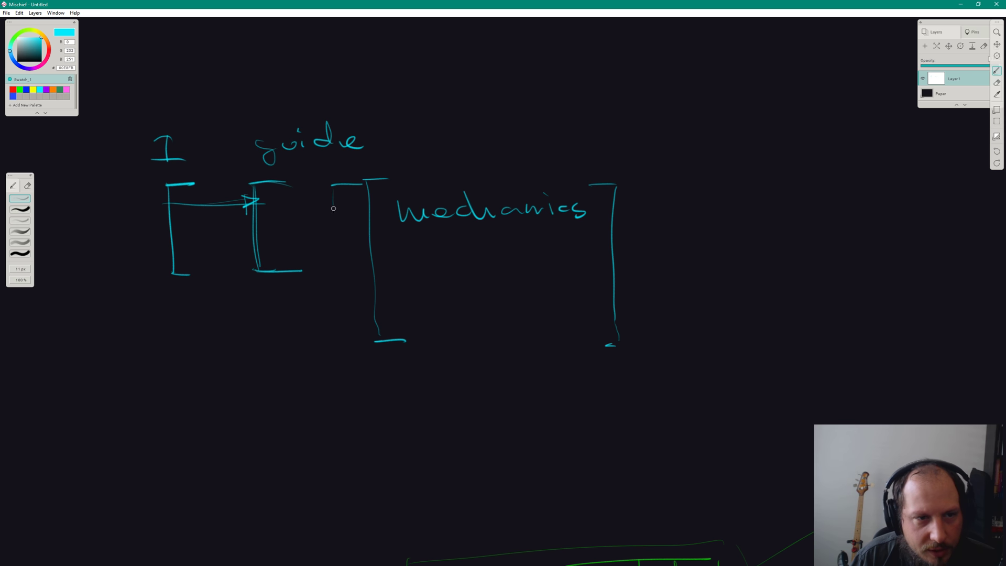
left_click_drag(333, 208, 332, 347)
key("ctrl+z")
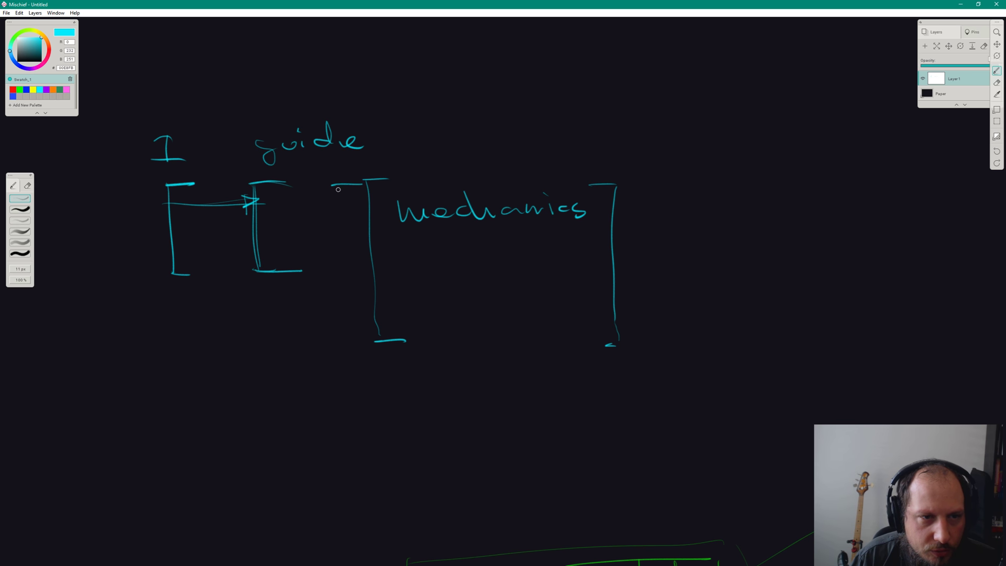
key("ctrl+z")
Step: Draw a small box labelled anim ctrl against the lower mechanics bracket and add arrows from guide to mechanics and from I to the box
mouse_move(338, 261)
left_mouse_down()
mouse_move(337, 335)
mouse_move(370, 258)
left_mouse_up()
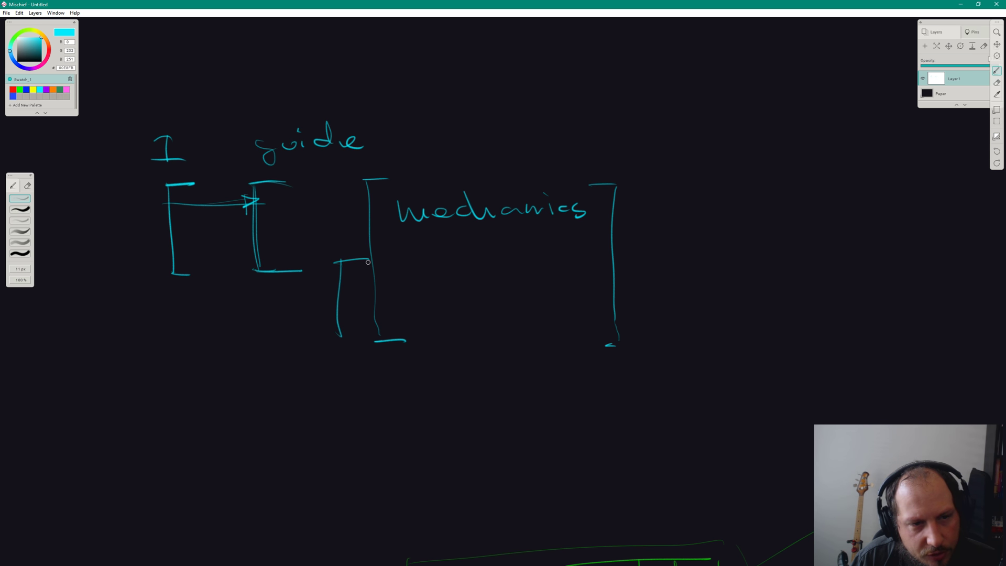
left_click_drag(337, 334, 367, 334)
mouse_move(335, 261)
left_mouse_down()
mouse_move(338, 336)
mouse_move(385, 340)
left_mouse_up()
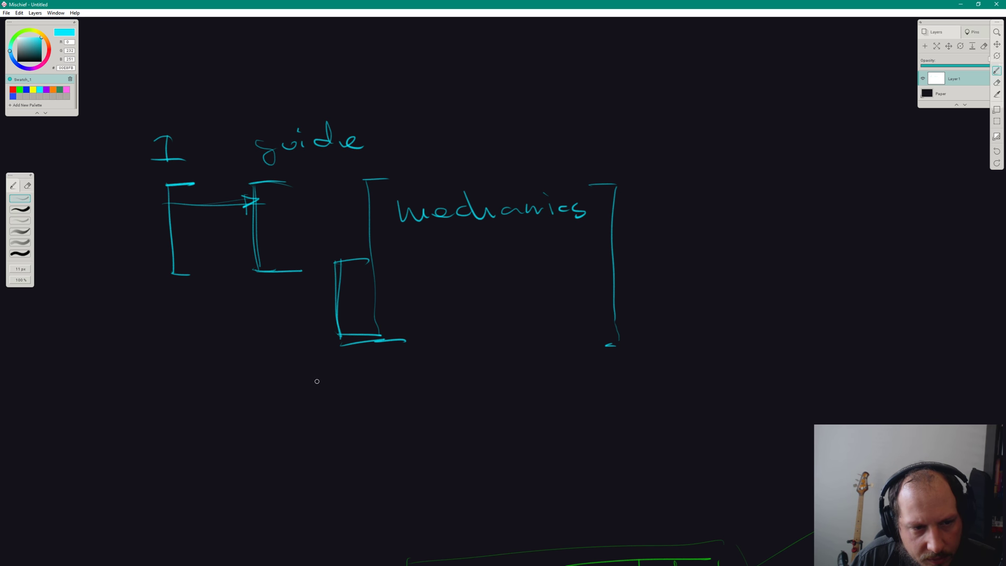
mouse_move(331, 362)
left_mouse_down()
mouse_move(329, 373)
mouse_move(367, 363)
mouse_move(392, 369)
mouse_move(345, 400)
mouse_move(354, 397)
left_mouse_up()
mouse_move(346, 388)
left_mouse_down()
mouse_move(371, 386)
mouse_move(379, 398)
left_mouse_up()
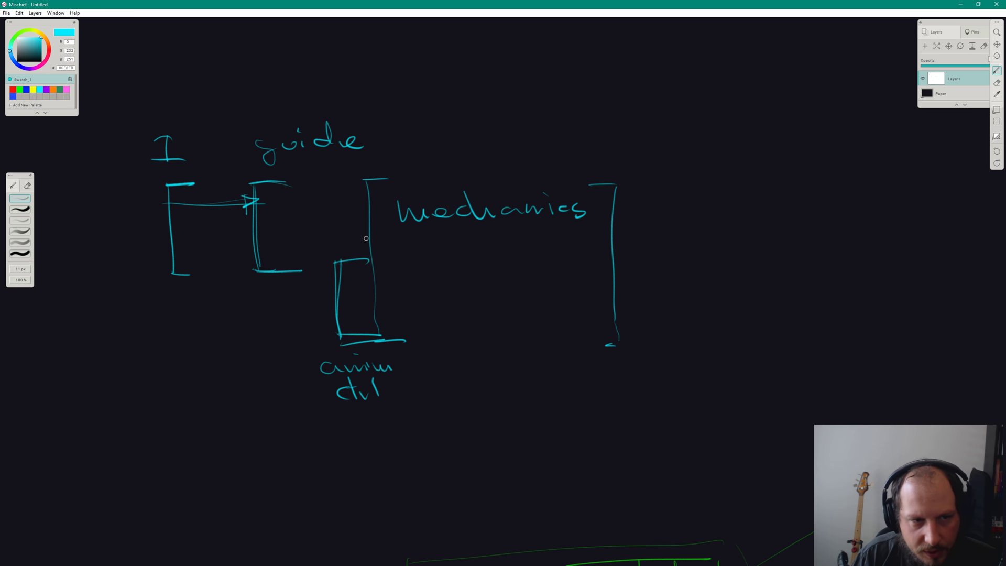
mouse_move(258, 234)
left_mouse_down()
mouse_move(369, 221)
mouse_move(357, 231)
mouse_move(357, 219)
left_mouse_up()
mouse_move(177, 259)
left_mouse_down()
mouse_move(336, 313)
mouse_move(332, 321)
left_mouse_up()
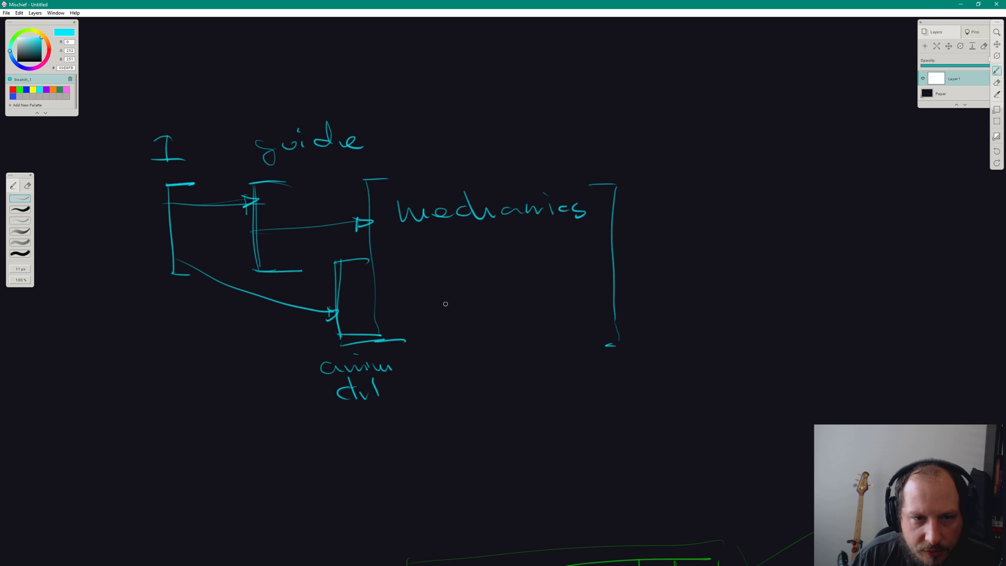
Step: Scribble a loop inside the mechanics block, then draw a closing bracket labelled O beyond it and join the two with a line
mouse_move(484, 272)
left_mouse_down()
mouse_move(467, 287)
mouse_move(503, 285)
mouse_move(528, 300)
left_mouse_up()
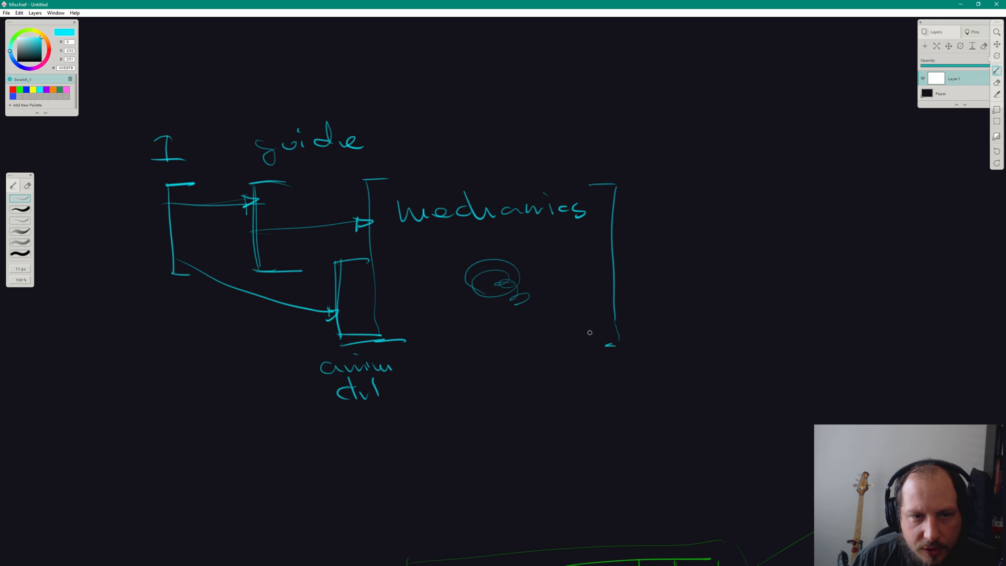
mouse_move(645, 250)
left_mouse_down()
mouse_move(511, 238)
mouse_move(606, 201)
mouse_move(584, 261)
left_mouse_up()
left_click_drag(602, 157, 600, 158)
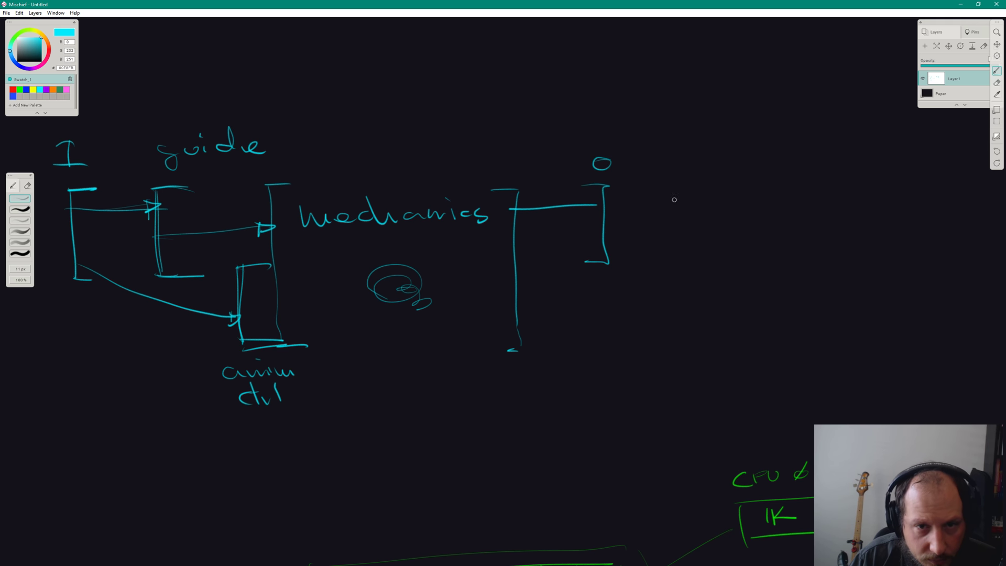
Step: Draw three curves fanning out from the O bracket, each ending at a small open bracket labelled i
mouse_move(613, 199)
left_mouse_down()
mouse_move(801, 160)
mouse_move(858, 198)
left_mouse_up()
left_click_drag(641, 219, 868, 243)
mouse_move(799, 145)
left_mouse_down()
mouse_move(799, 168)
mouse_move(817, 142)
mouse_move(817, 166)
left_mouse_up()
left_click_drag(807, 120, 807, 131)
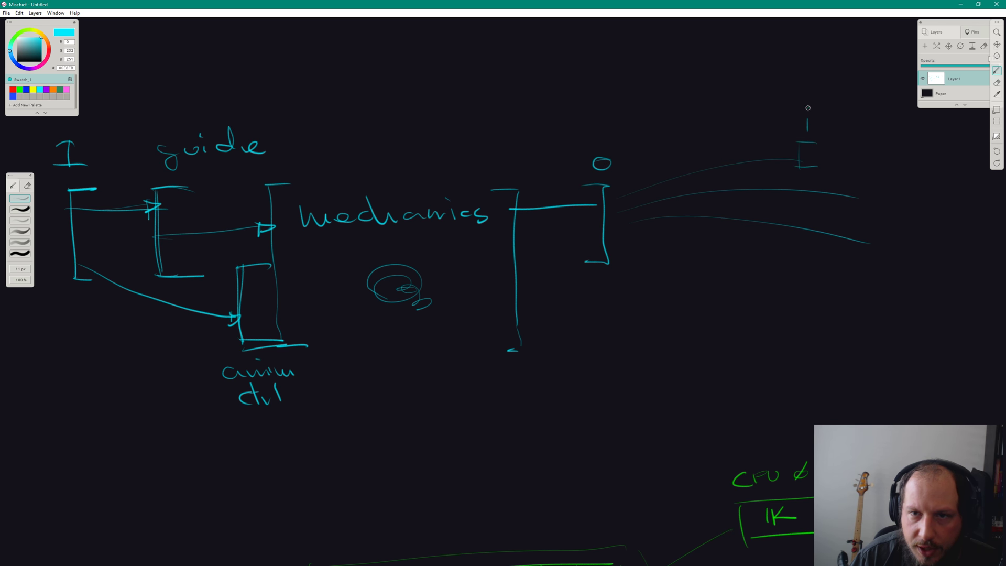
left_click_drag(864, 188, 863, 209)
mouse_move(862, 186)
left_mouse_down()
mouse_move(881, 184)
mouse_move(880, 211)
left_mouse_up()
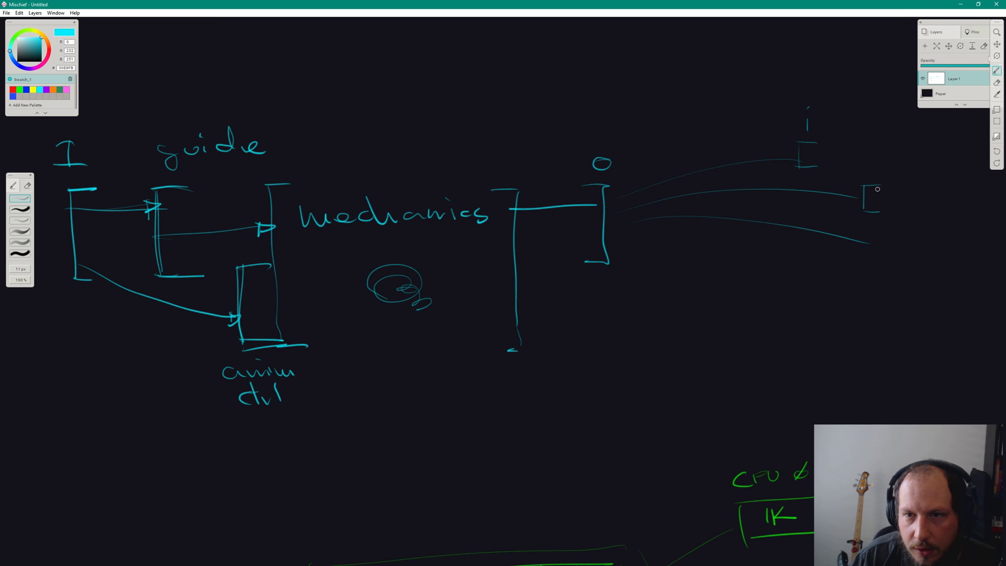
left_click_drag(871, 168, 872, 178)
mouse_move(872, 234)
left_mouse_down()
mouse_move(887, 233)
mouse_move(874, 267)
left_mouse_up()
left_click_drag(875, 268, 886, 267)
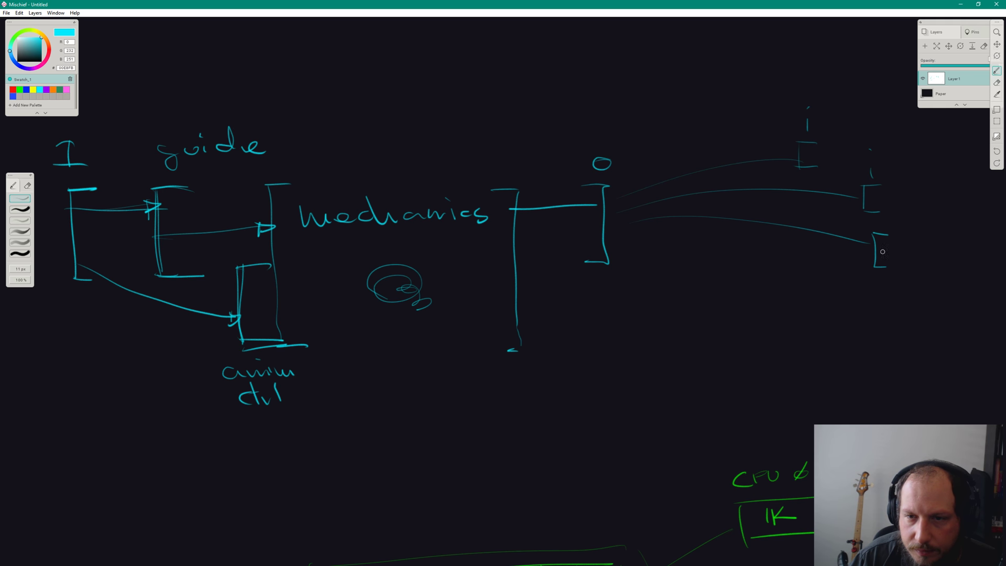
left_click_drag(895, 221, 896, 231)
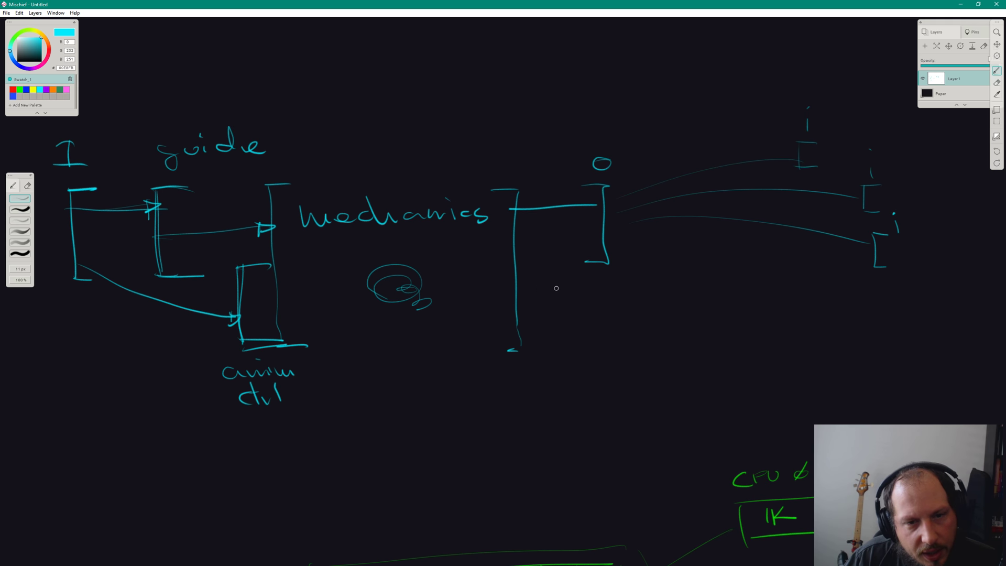
Step: Draw a closing bracket beside the lower end of the mechanics block and write deform beneath it
mouse_move(542, 275)
left_mouse_down()
mouse_move(563, 275)
mouse_move(563, 355)
mouse_move(545, 350)
left_mouse_up()
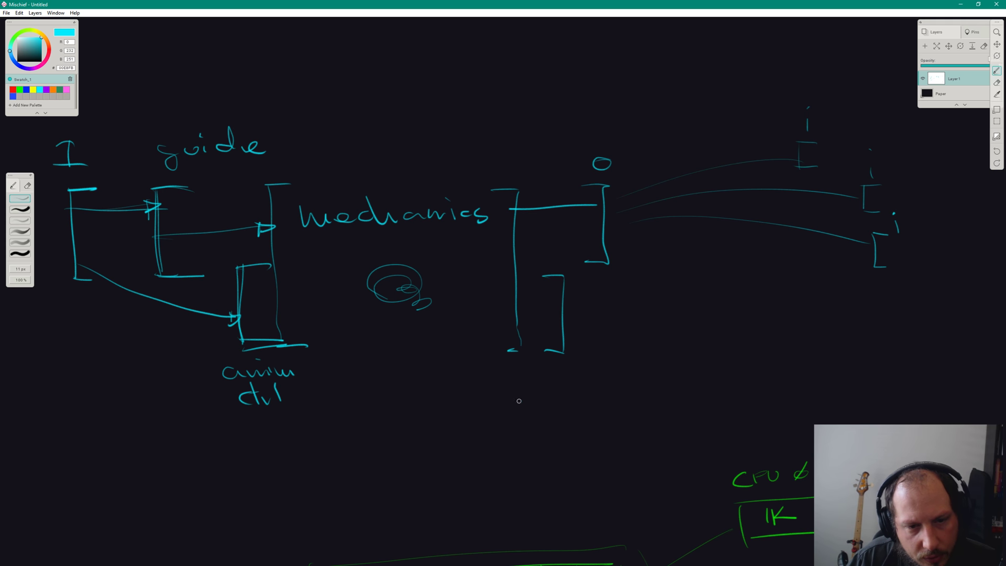
mouse_move(517, 399)
left_mouse_down()
mouse_move(518, 412)
mouse_move(539, 415)
left_mouse_up()
mouse_move(549, 375)
left_mouse_down()
mouse_move(553, 424)
mouse_move(556, 406)
mouse_move(615, 412)
left_mouse_up()
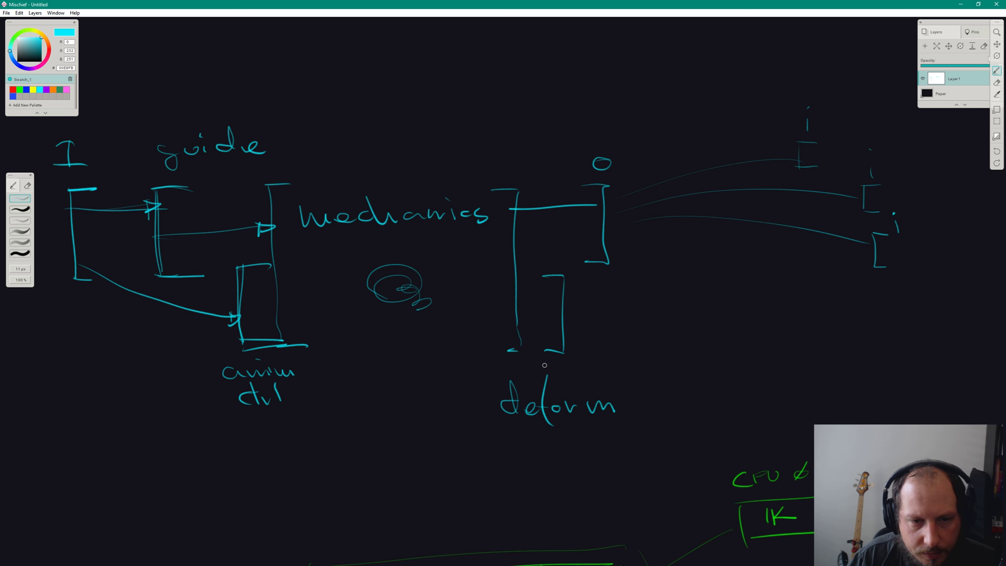
Step: Draw a curve from the deform bracket to a stick figure with curly hair, and an arrow from deform up to the O bracket
left_click_drag(558, 323, 783, 399)
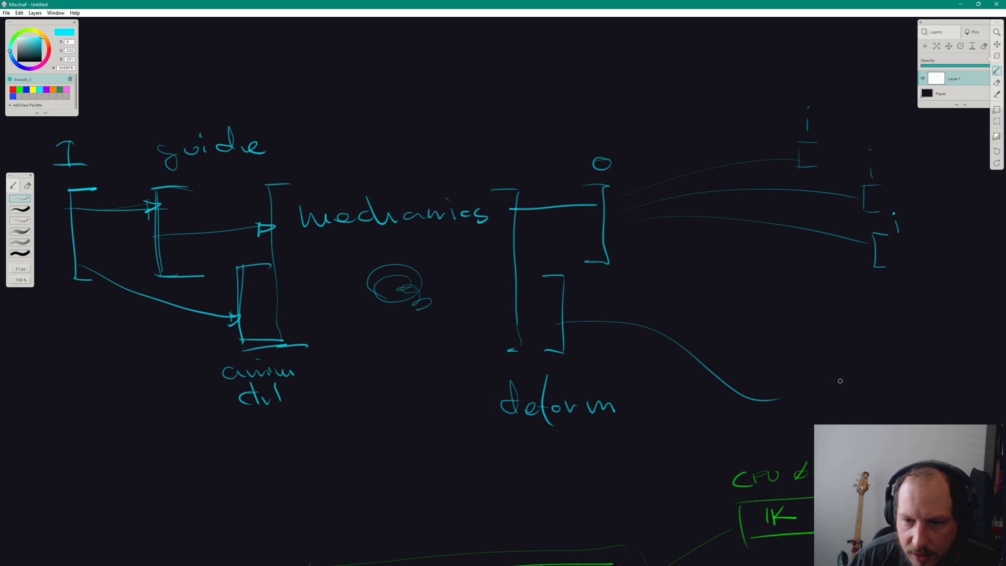
left_click_drag(816, 392, 784, 425)
mouse_move(817, 392)
left_mouse_down()
mouse_move(839, 418)
mouse_move(852, 414)
mouse_move(813, 351)
mouse_move(848, 345)
mouse_move(768, 346)
mouse_move(815, 335)
mouse_move(828, 314)
mouse_move(801, 319)
mouse_move(823, 291)
mouse_move(847, 305)
left_mouse_up()
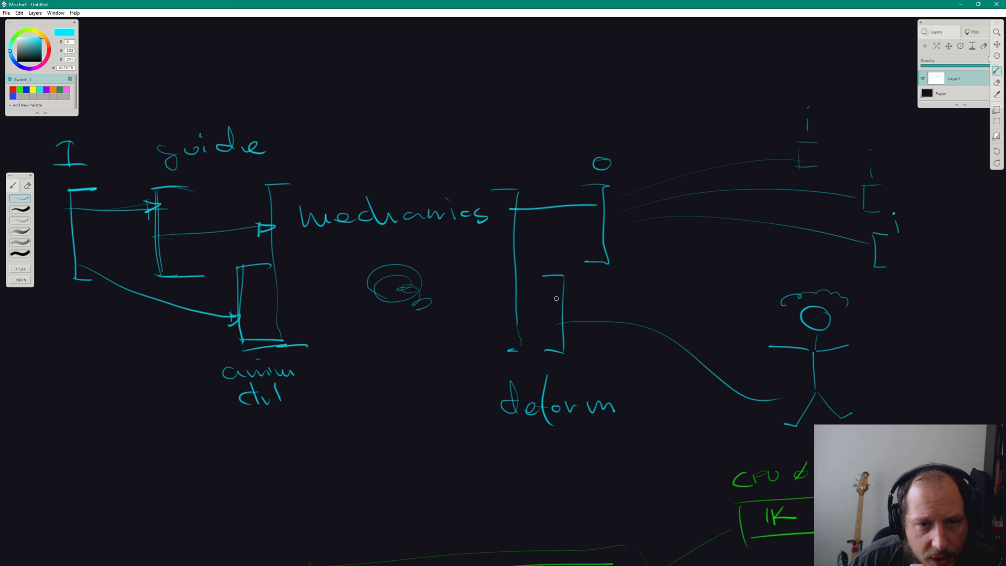
mouse_move(556, 298)
left_mouse_down()
mouse_move(570, 300)
mouse_move(608, 234)
left_mouse_up()
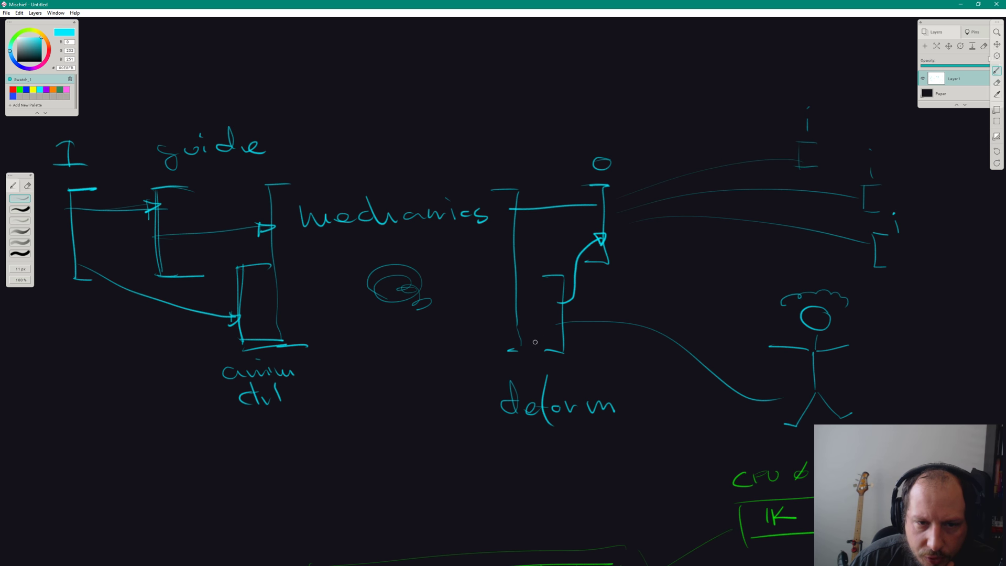
left_click_drag(545, 352, 558, 351)
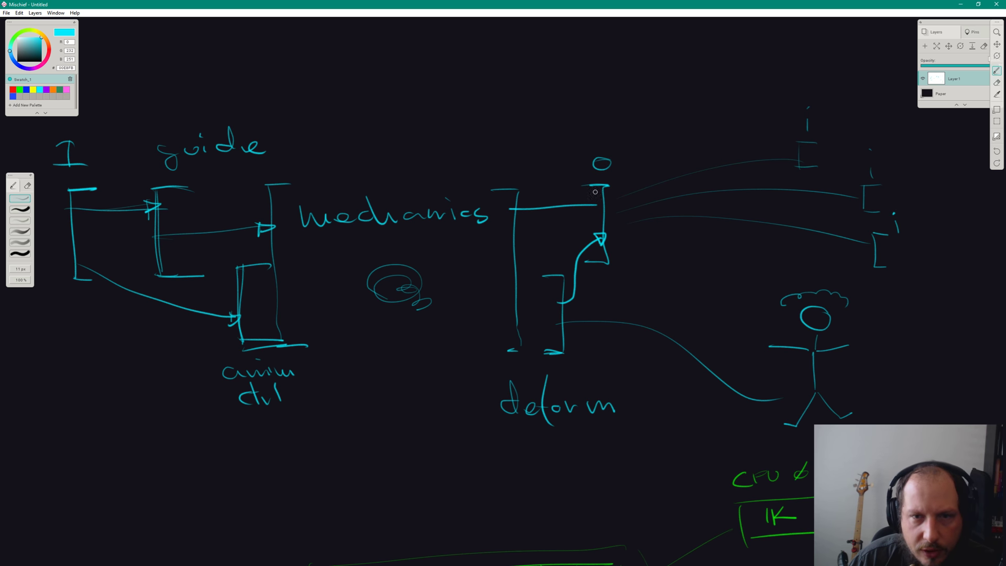
Step: Switch to Maya, connect World Matrix[0] of leg_L_j03_srt to Chain End on leg_L_output, and collapse the joint node
key("alt+Tab")
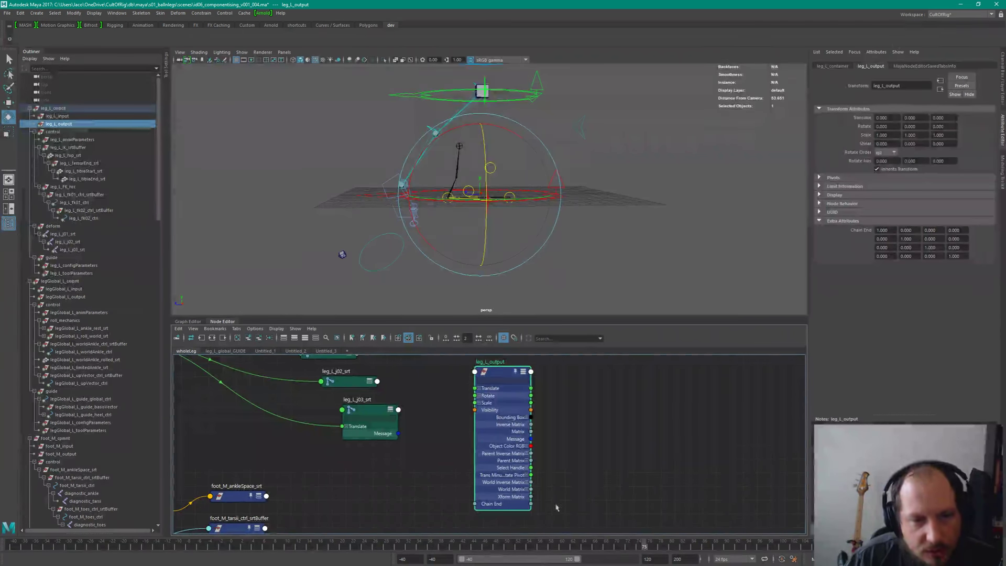
mouse_move(565, 429)
right_mouse_down("alt")
mouse_move(673, 447)
mouse_move(657, 384)
right_mouse_up("alt")
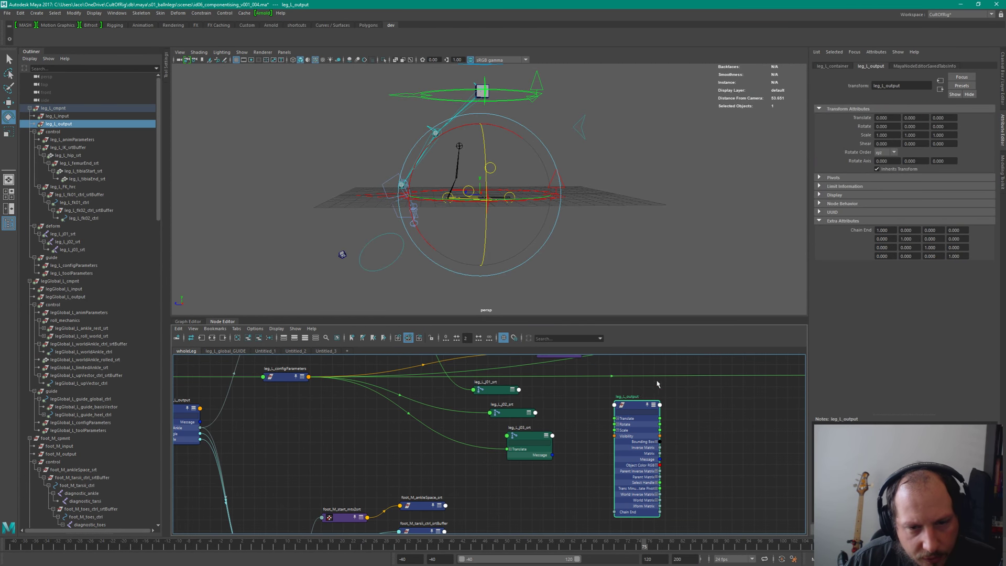
scroll(581, 456, "up", 1)
left_click(542, 443)
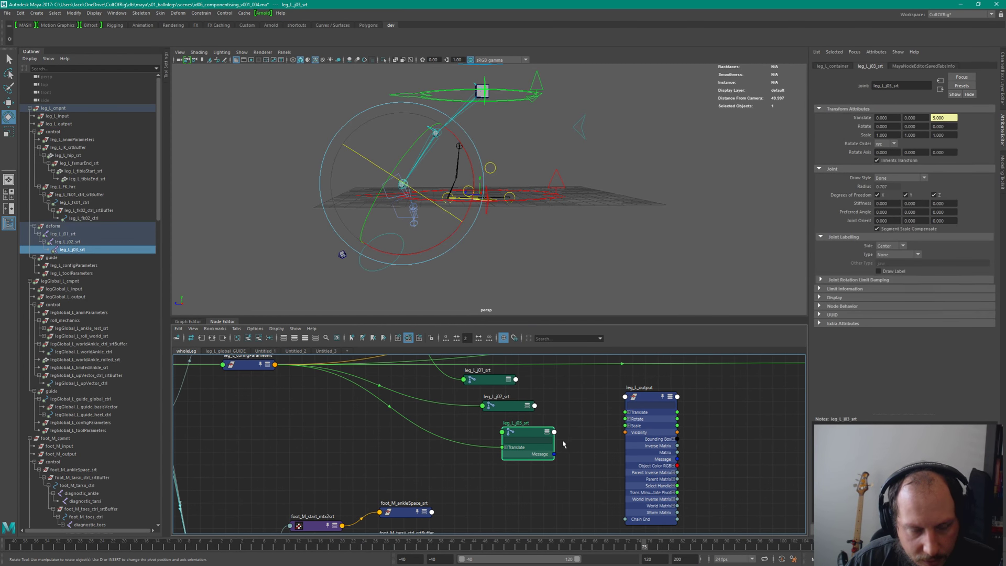
key("3")
middle_click_drag(569, 440, 557, 371, "alt")
right_click_drag(557, 370, 660, 437, "alt")
left_click(660, 436)
left_click(549, 483)
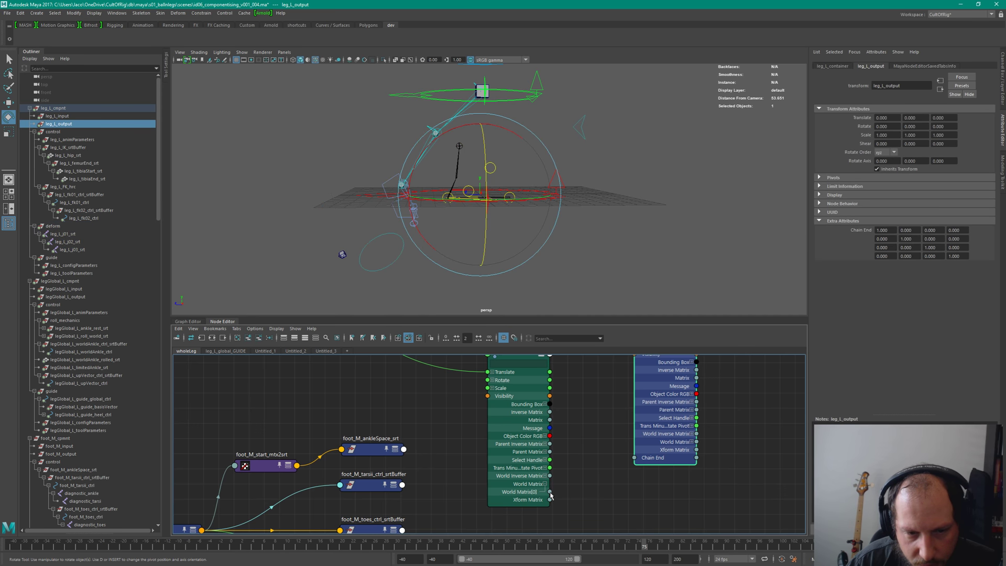
left_click_drag(549, 491, 628, 458)
left_click(529, 410)
key("1")
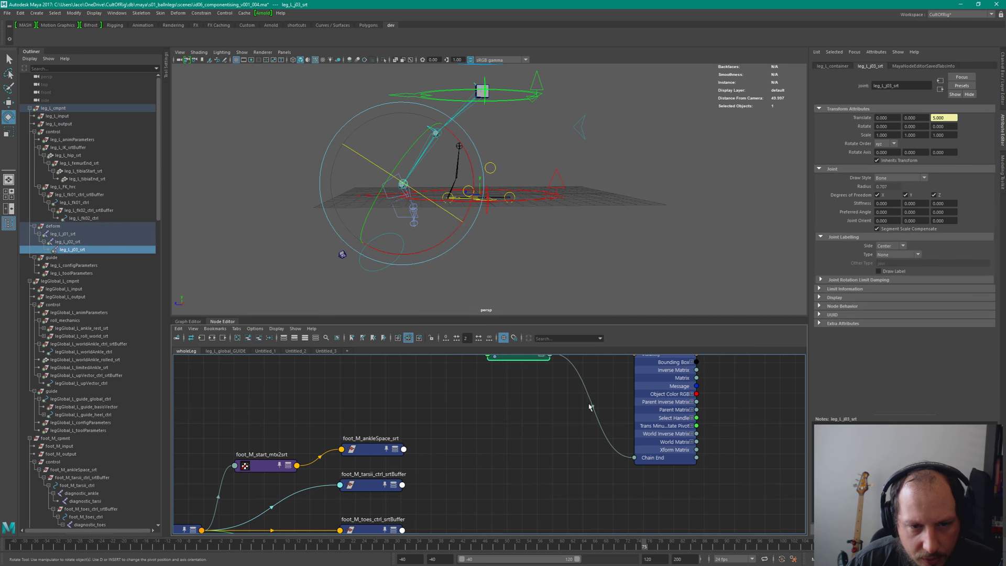
Step: Reposition the leg_L_output node beside the three leg joint nodes in the wholeLeg graph
scroll(550, 419, "down", 3)
left_click_drag(647, 413, 647, 405)
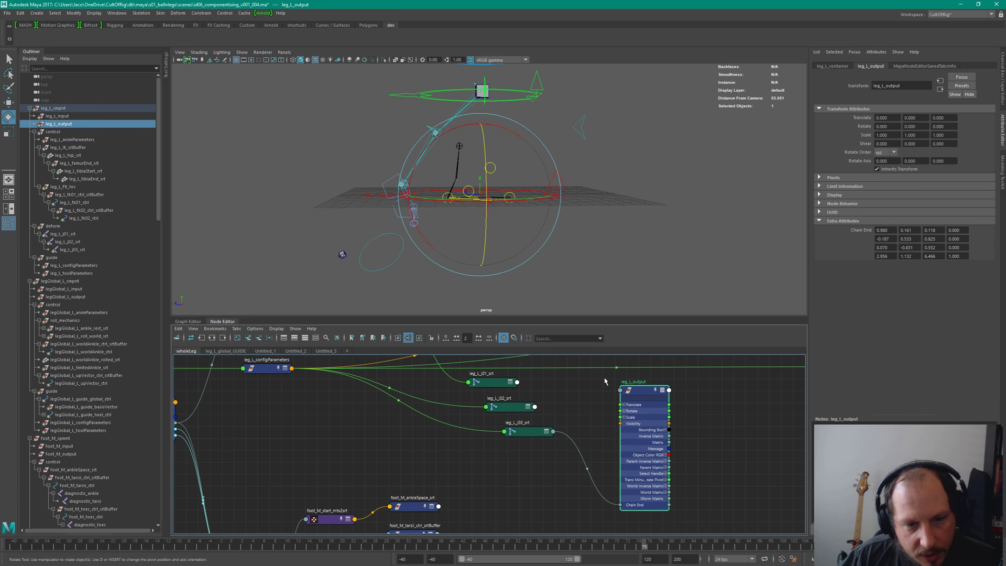
left_click(524, 431)
middle_click_drag(419, 369, 572, 447)
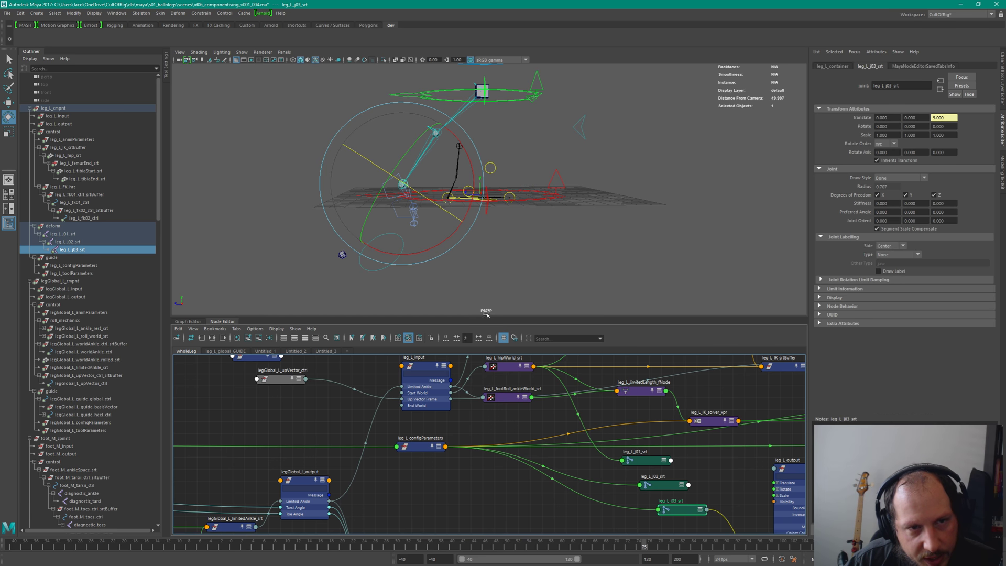
middle_click_drag(785, 514, 663, 426)
left_click(687, 430)
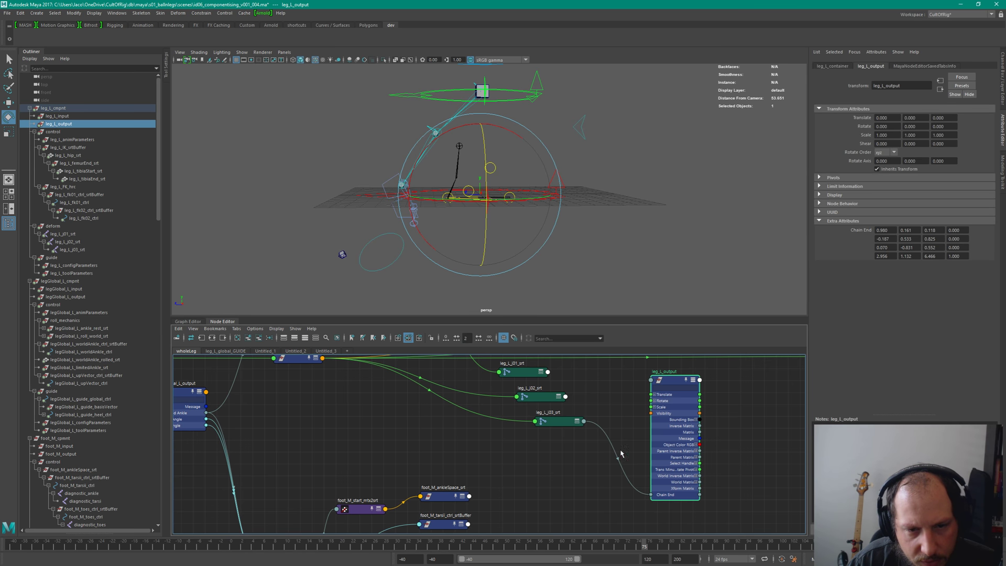
scroll(621, 453, "down", 3)
left_click_drag(680, 429, 685, 404)
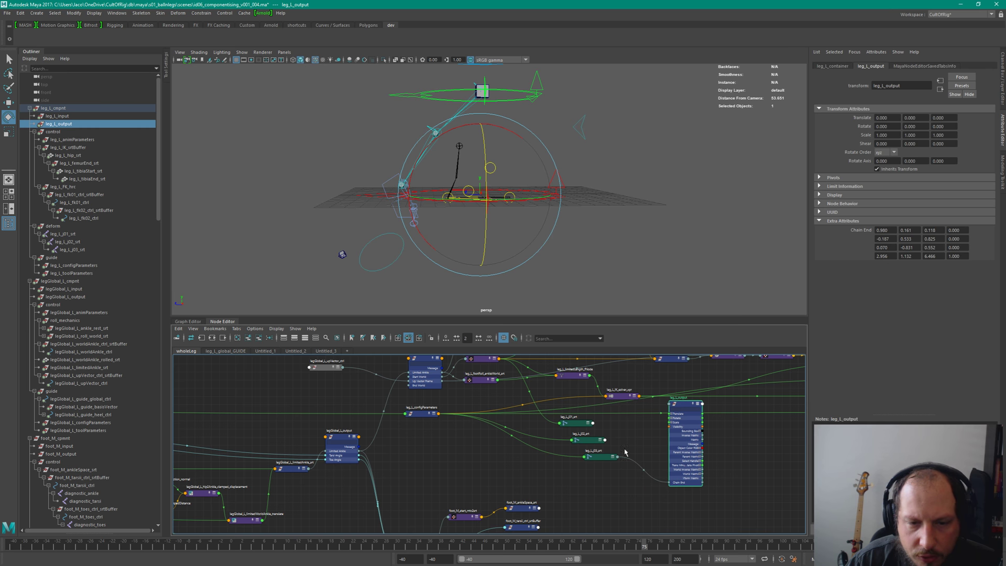
left_click_drag(599, 415, 579, 465)
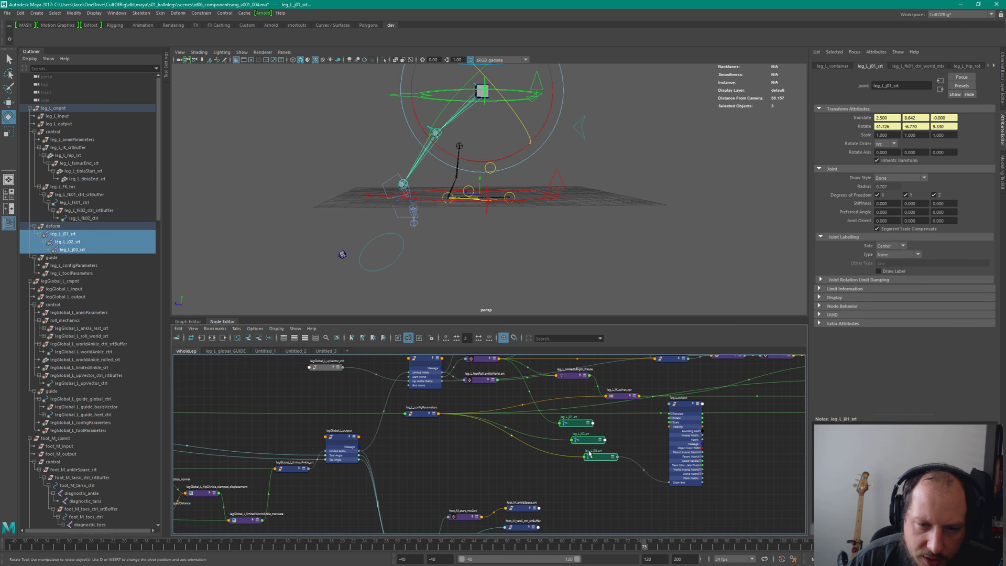
left_click_drag(682, 406, 675, 413)
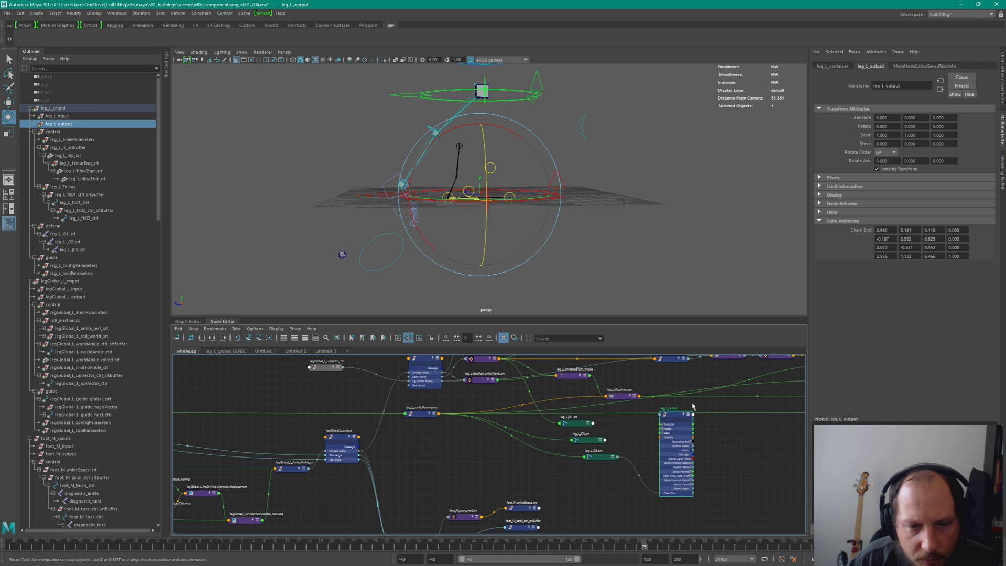
left_click_drag(664, 447, 667, 438)
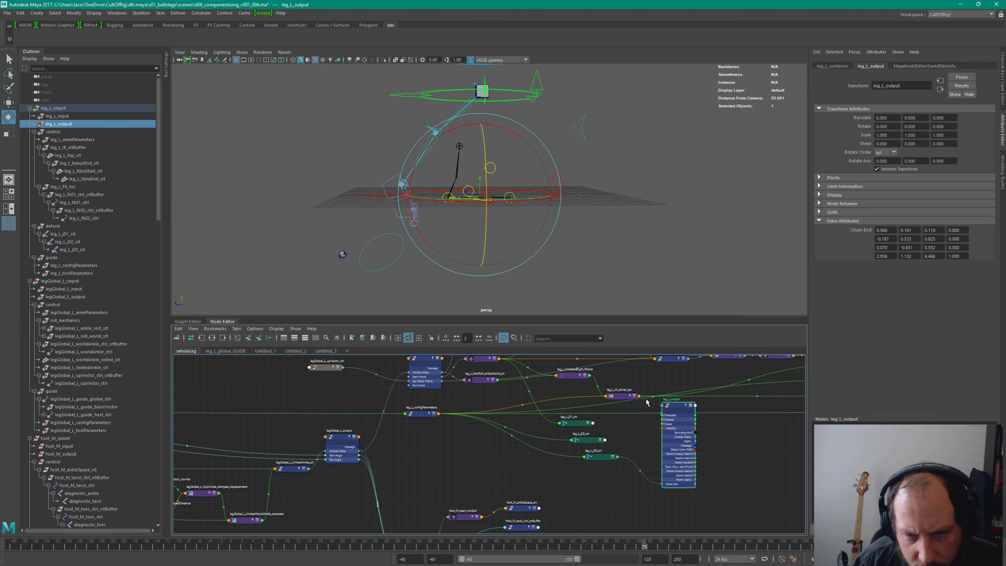
scroll(662, 438, "up", 2)
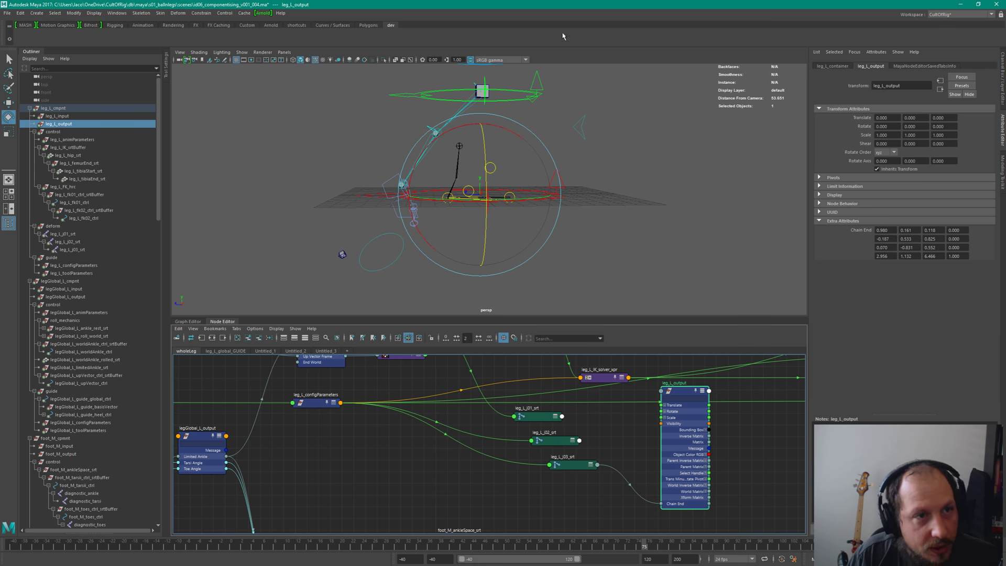
Step: Save the scene under the new name sd07_refactoringLegAggregate_v001_001.ma
key("ctrl+shift+s")
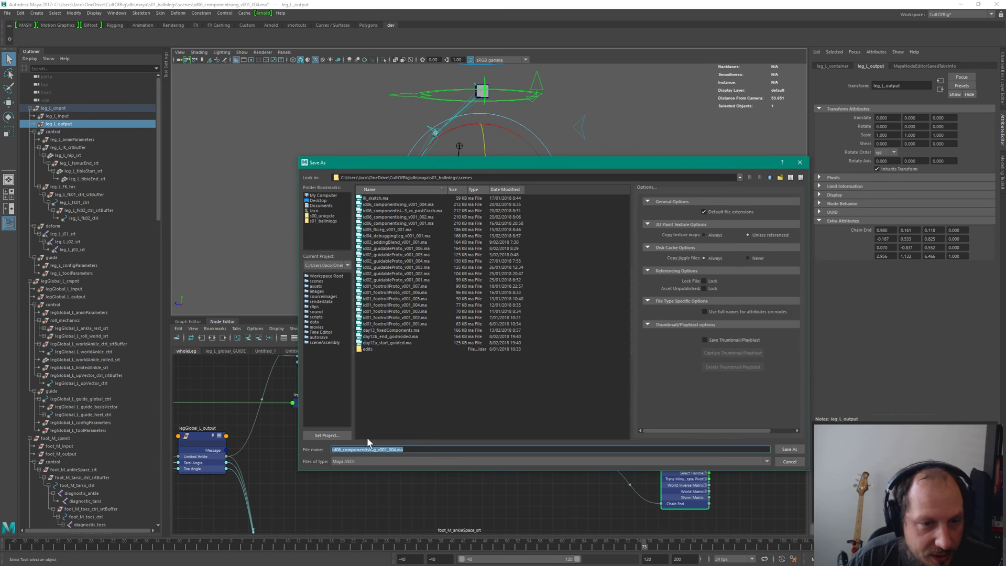
left_click(394, 448)
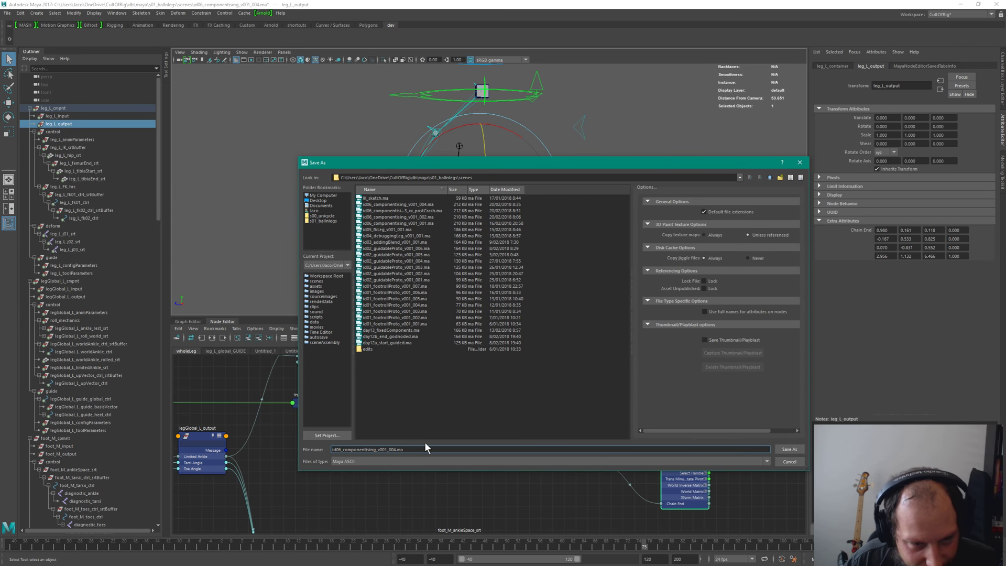
key("BackSpace")
key("BackSpace")
key("BackSpace")
key("BackSpace")
key("BackSpace")
key("BackSpace")
key("BackSpace")
key("BackSpace")
key("BackSpace")
key("BackSpace")
key("BackSpace")
key("BackSpace")
key("BackSpace")
key("BackSpace")
key("BackSpace")
key("BackSpace")
key("BackSpace")
key("BackSpace")
key("BackSpace")
key("BackSpace")
type("7_")
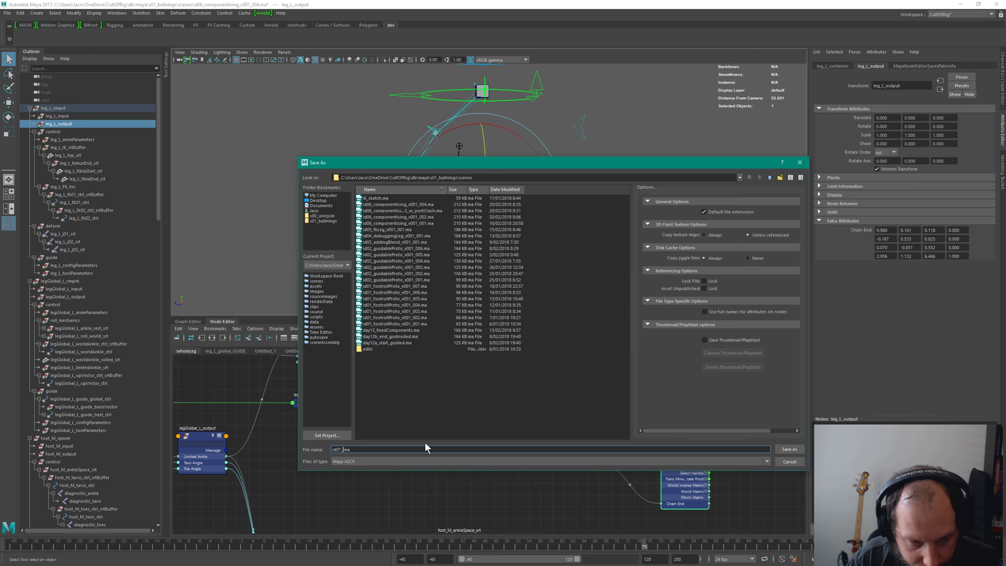
type("refac")
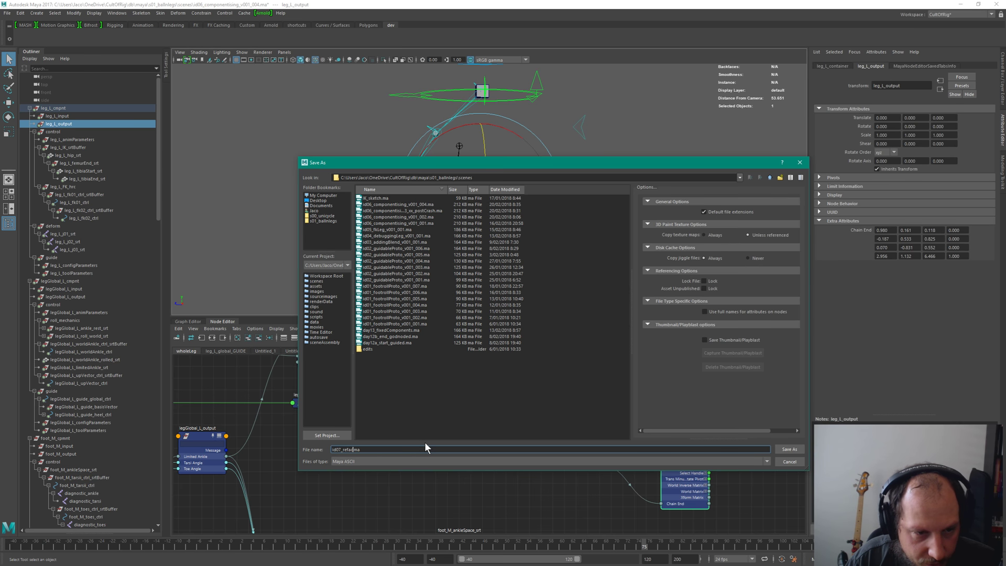
type("toring")
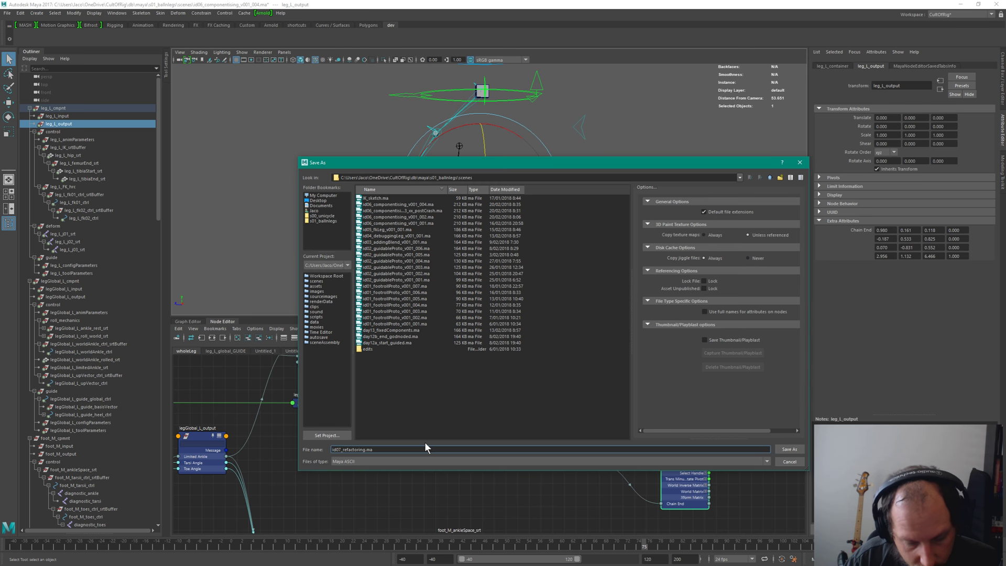
type("Leg")
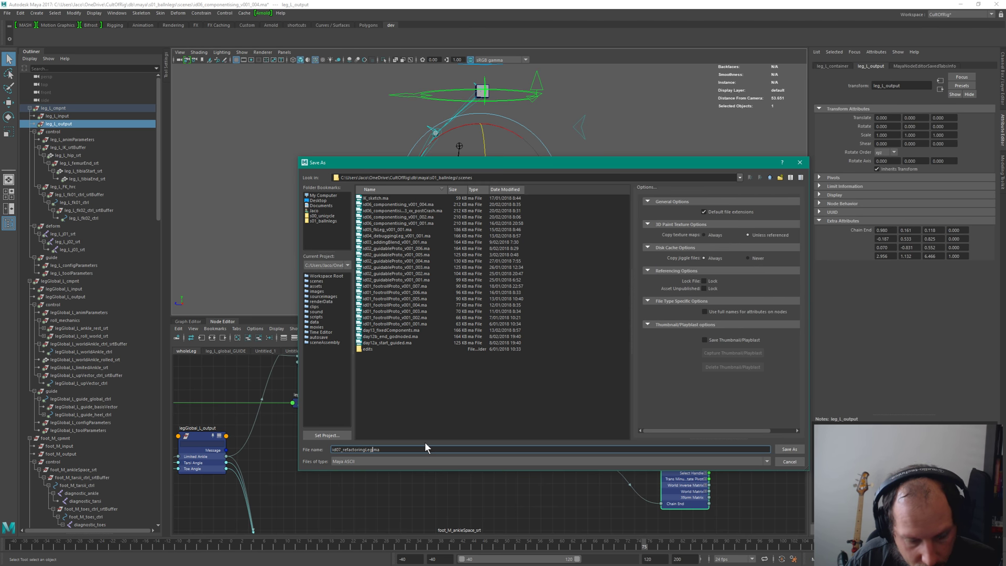
type("G")
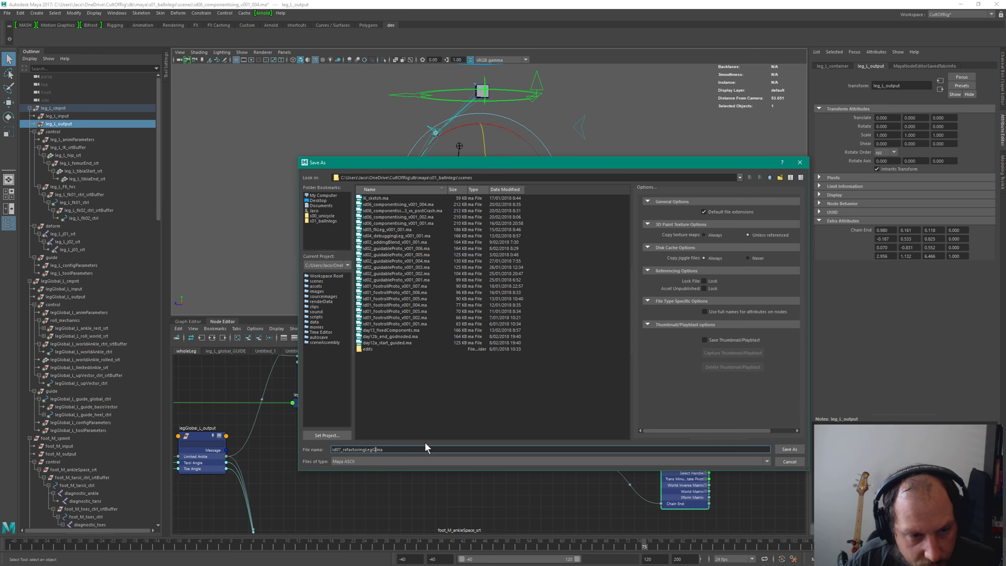
key("BackSpace")
key("BackSpace")
type("gAggrewa")
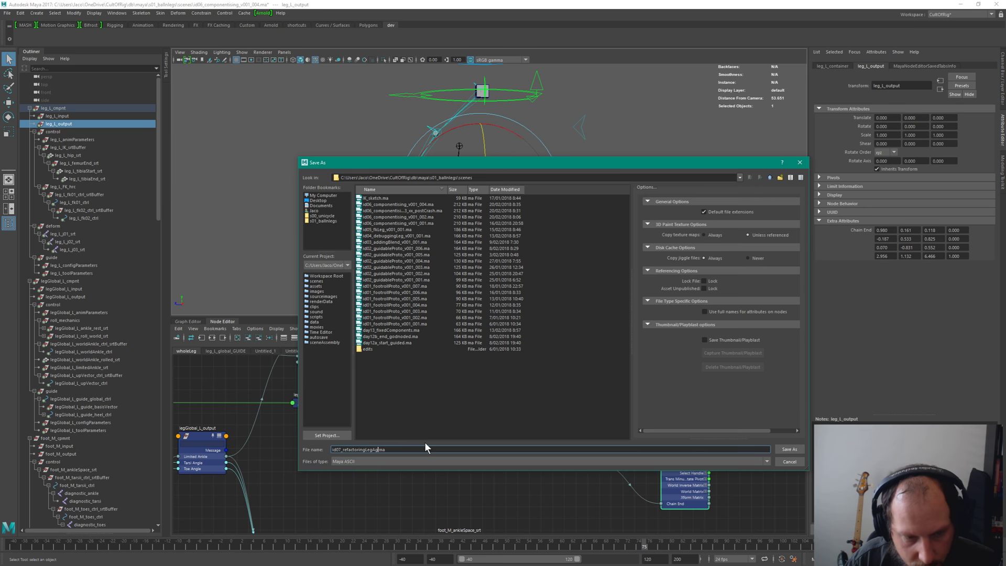
key("BackSpace")
key("BackSpace")
type("gate_v001")
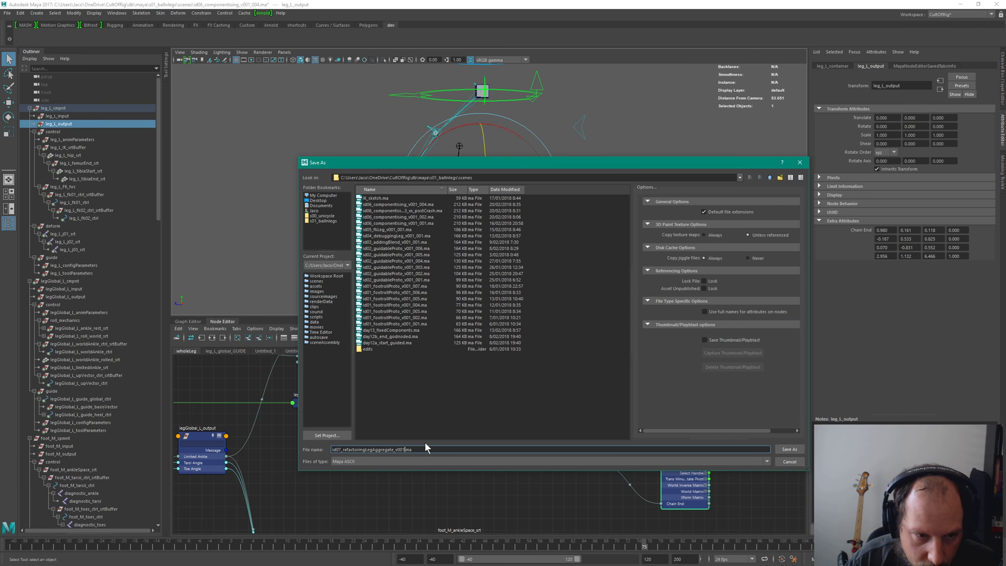
type("_001")
key("Return")
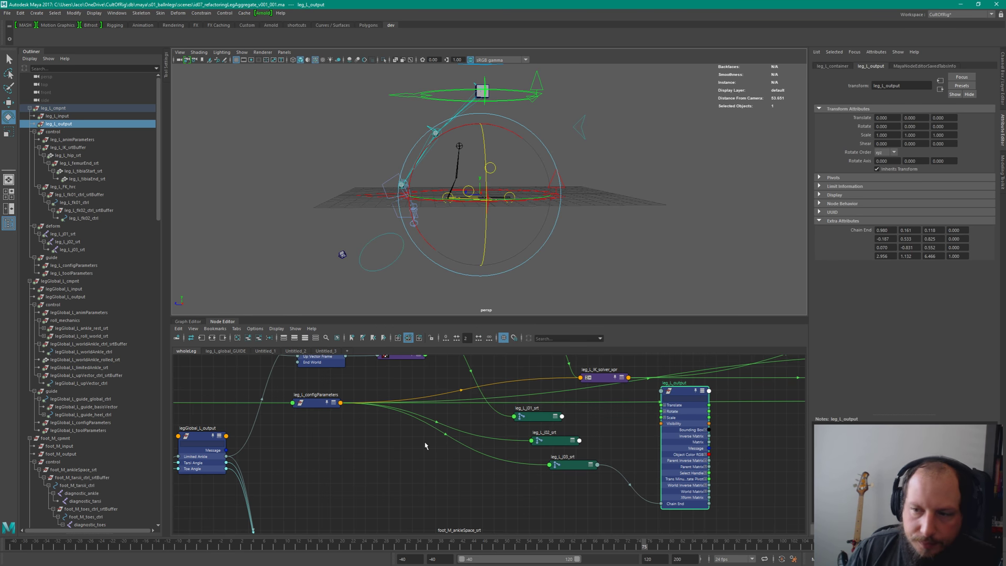
Step: Switch the Node Editor from the wholeLeg graph to the Untitled_3 graph
middle_click_drag(536, 374, 433, 360)
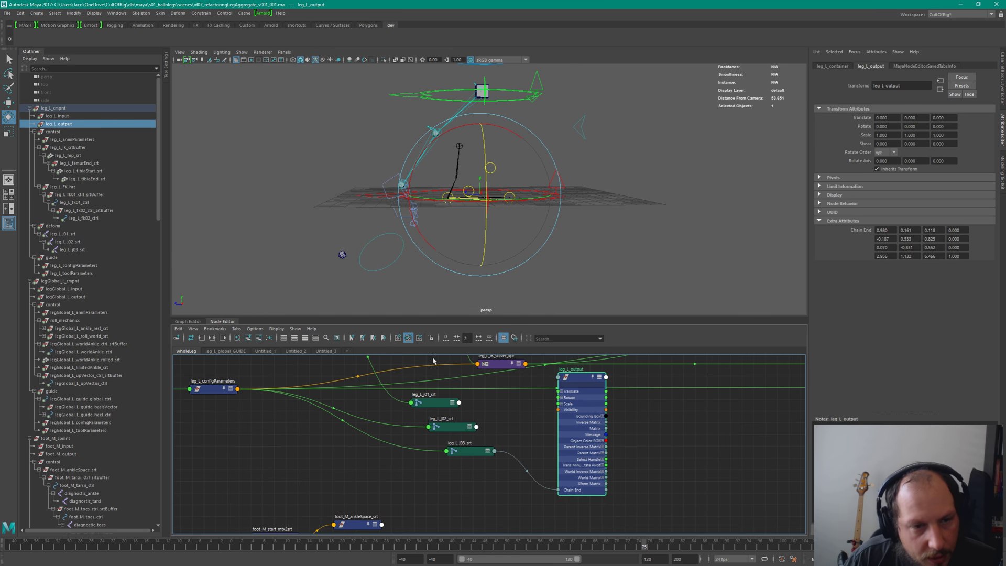
left_click(326, 351)
scroll(542, 430, "up", 2)
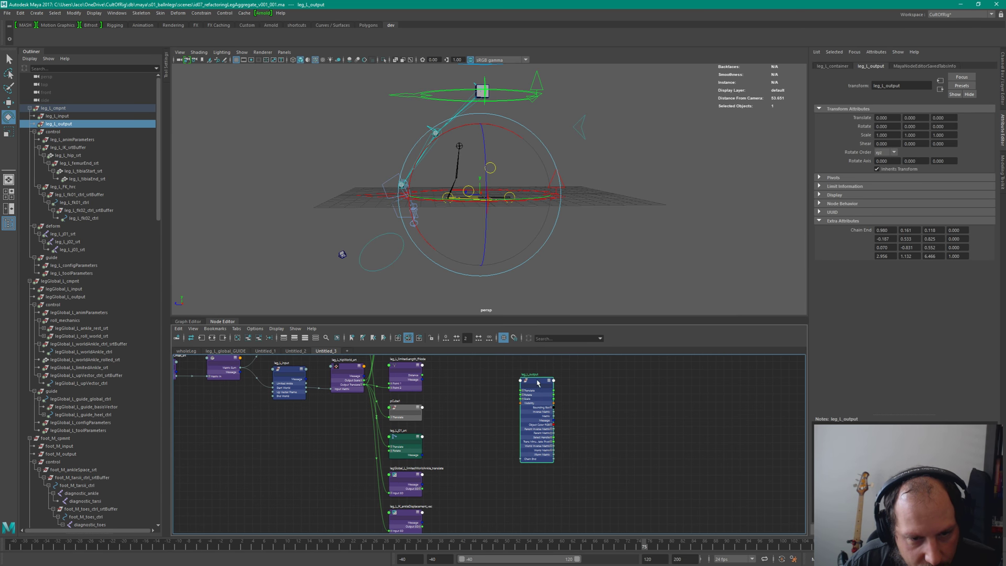
Step: Move the leg_L_output node into the free space below the godNode_M_leg_L_hipOffset_mtx node in the Untitled_3 graph
left_click_drag(537, 382, 476, 412)
middle_click_drag(491, 410, 546, 447)
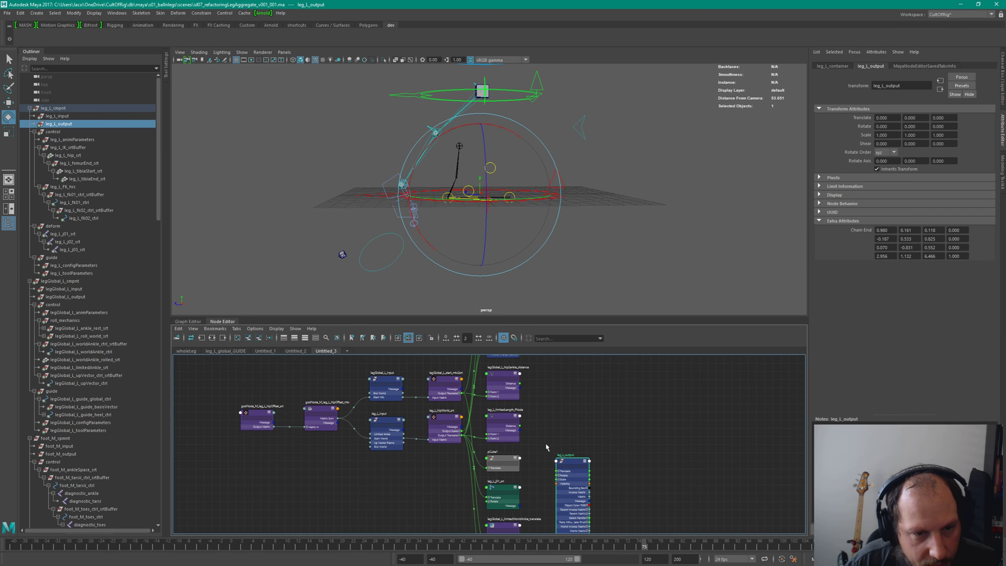
left_click_drag(574, 461, 302, 471)
middle_click_drag(302, 472, 463, 430)
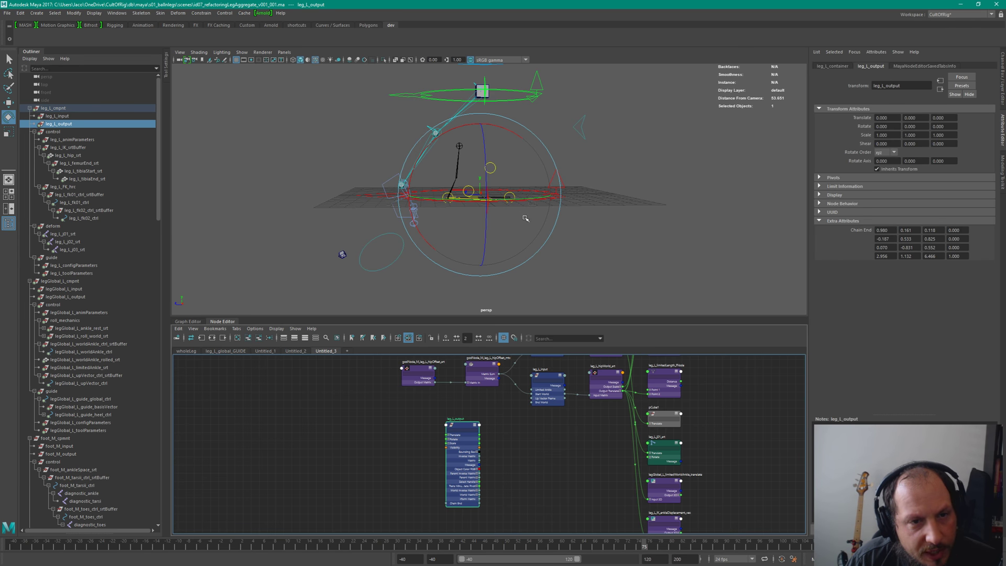
mouse_move(526, 219)
left_mouse_down("alt")
mouse_move(552, 194)
mouse_move(545, 220)
left_mouse_up("alt")
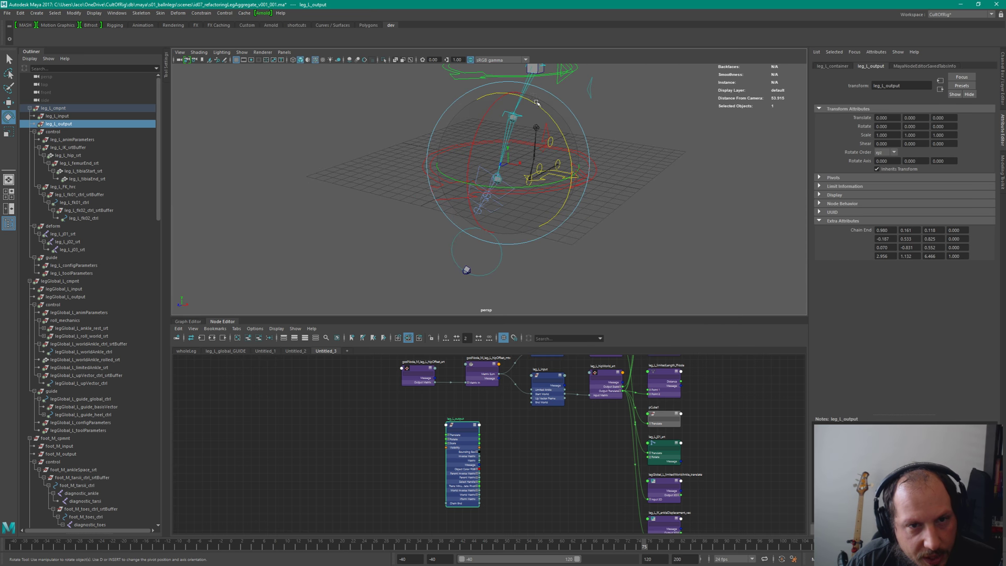
key("f")
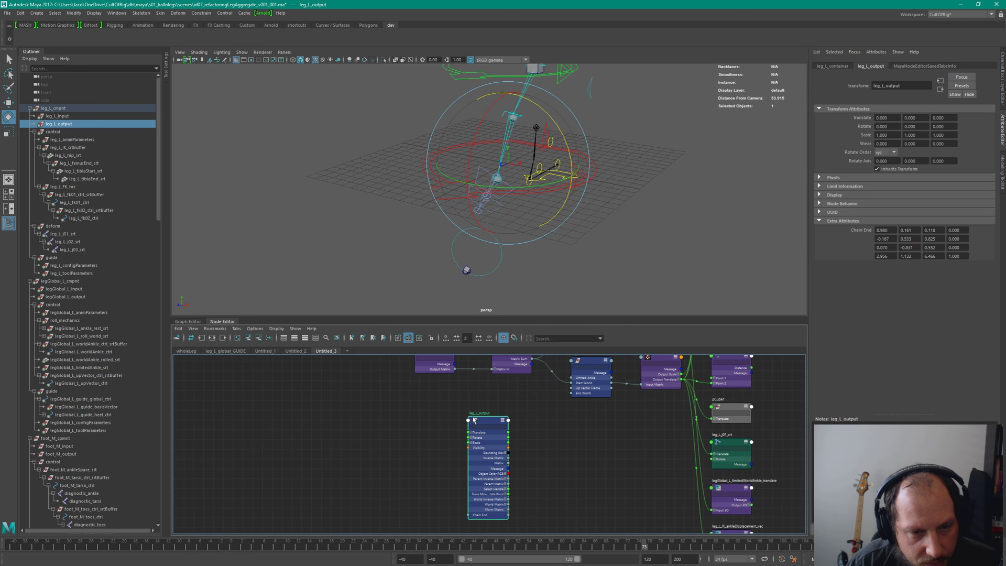
left_click_drag(494, 419, 507, 401)
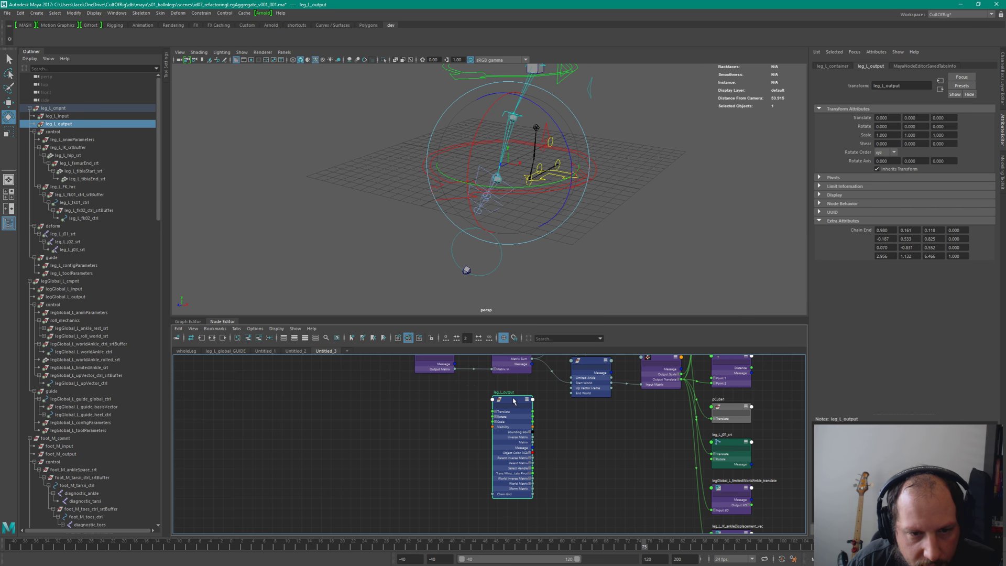
left_click_drag(591, 197, 566, 194, "alt")
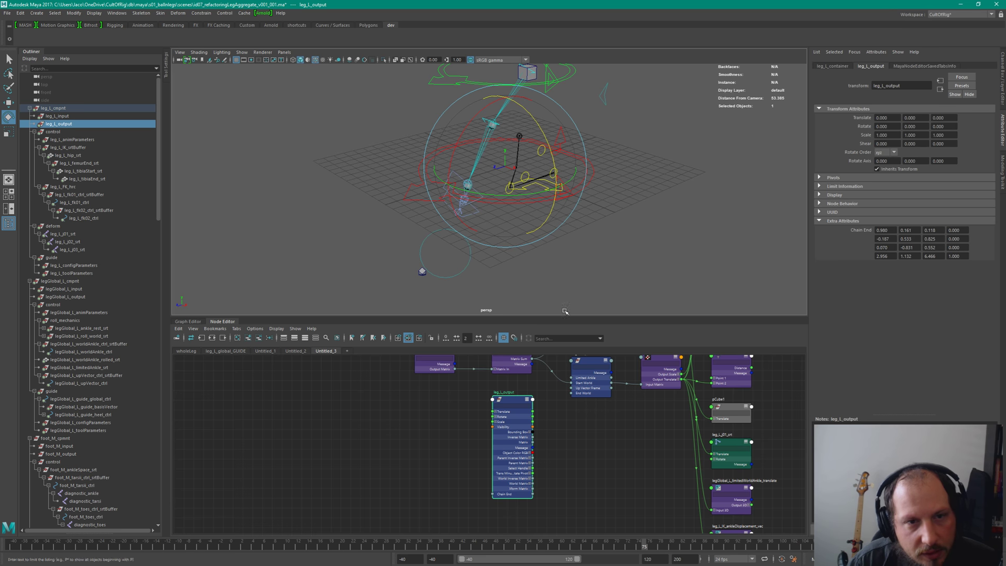
scroll(537, 447, "up", 2)
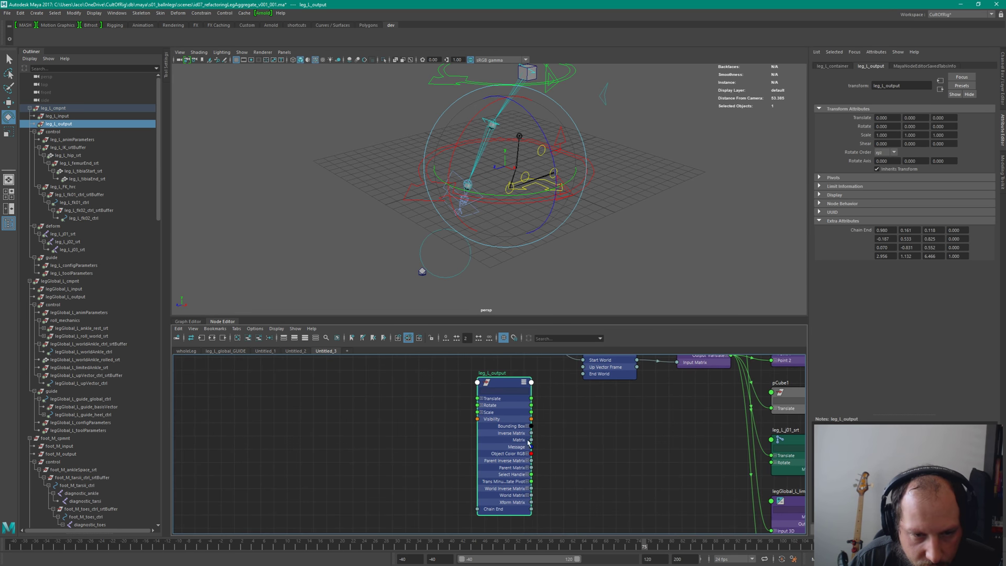
left_click_drag(496, 380, 502, 370)
Step: Move the leg_L_output node across the graph to stand beside the leg_L_j01_srt node
middle_click_drag(582, 413, 590, 450, "alt")
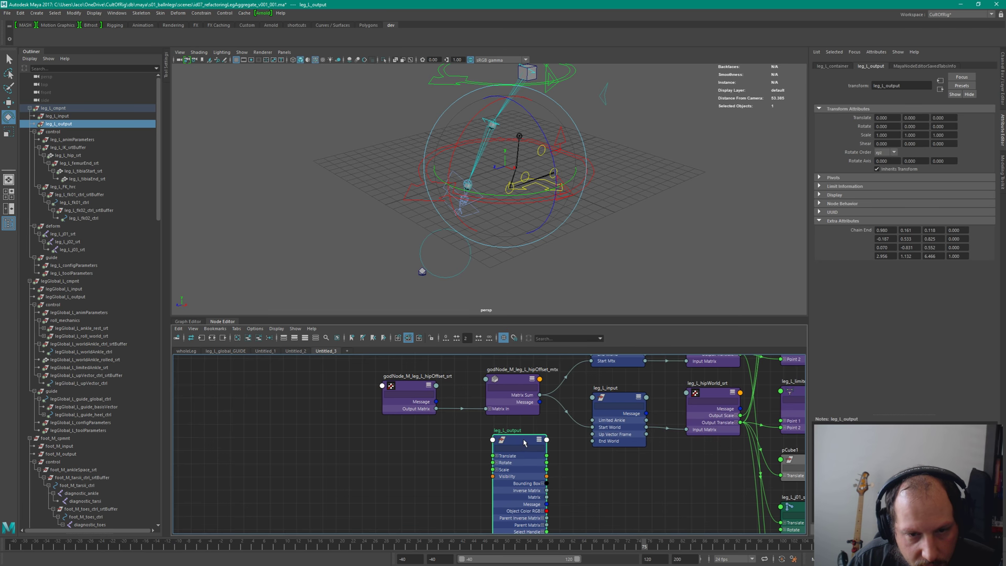
middle_click_drag(524, 442, 380, 343, "alt")
left_click_drag(379, 343, 759, 398)
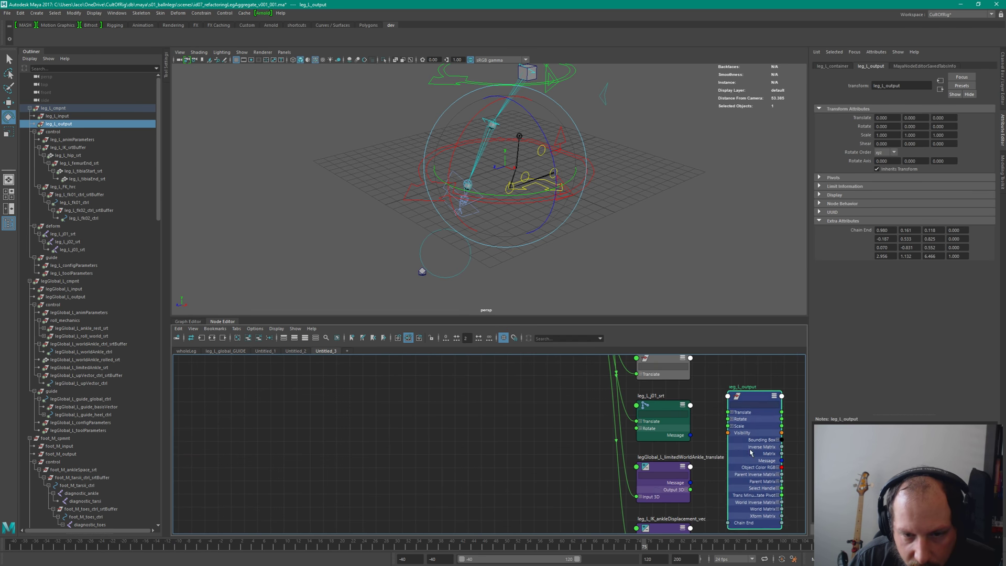
scroll(750, 452, "down", 2)
middle_click_drag(597, 390, 639, 393, "alt")
left_click_drag(654, 396, 539, 414)
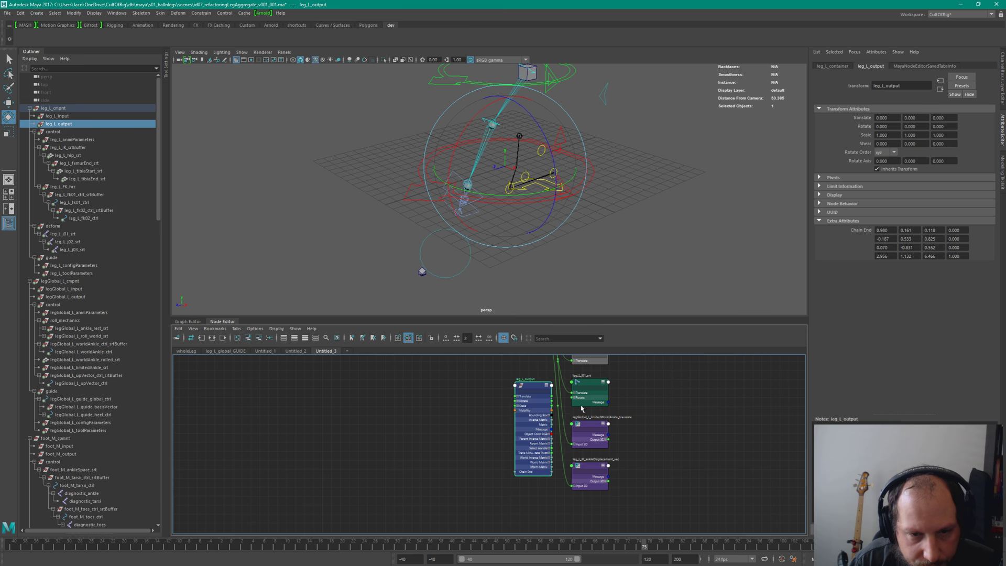
Step: Move the leg_L_output node away from leg_L_j01_srt into the empty area below the godNode_M hip offset nodes
scroll(581, 409, "up", 2)
scroll(620, 404, "down", 5)
middle_click_drag(620, 403, 667, 432, "alt")
left_click(644, 476)
scroll(681, 463, "up", 3)
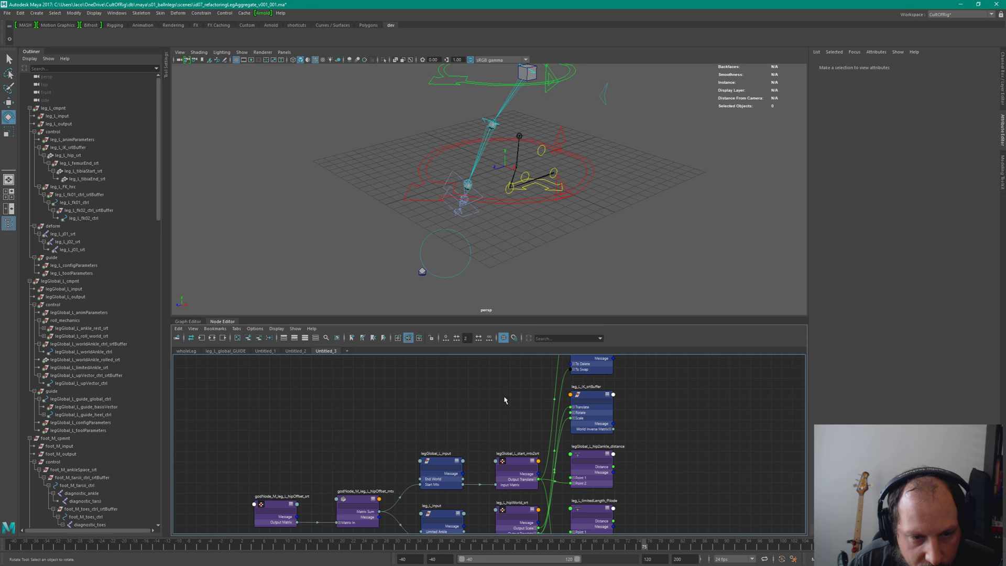
middle_click_drag(504, 400, 541, 242, "alt")
left_click(570, 450)
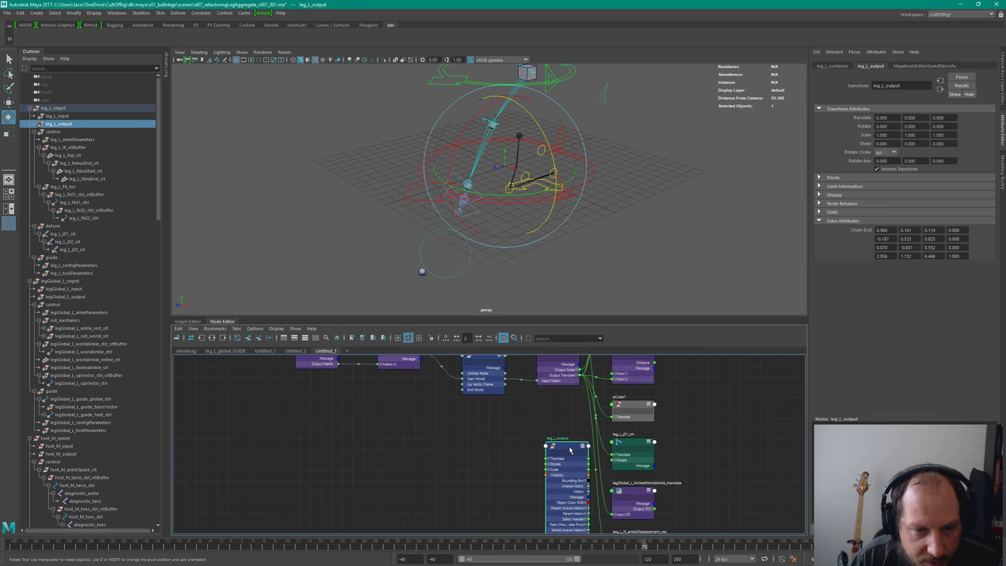
left_click_drag(569, 450, 316, 418)
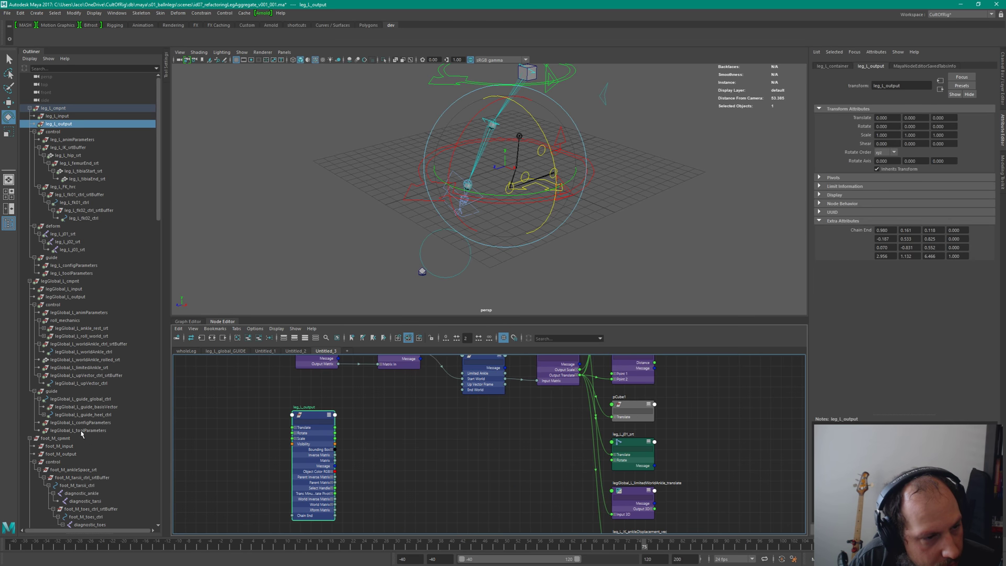
Step: Clear the Untitled_3 graph and graph leg_L_output and foot_M_input with their connections at a traversal depth of 1
left_click(60, 446, "ctrl")
left_click(237, 338)
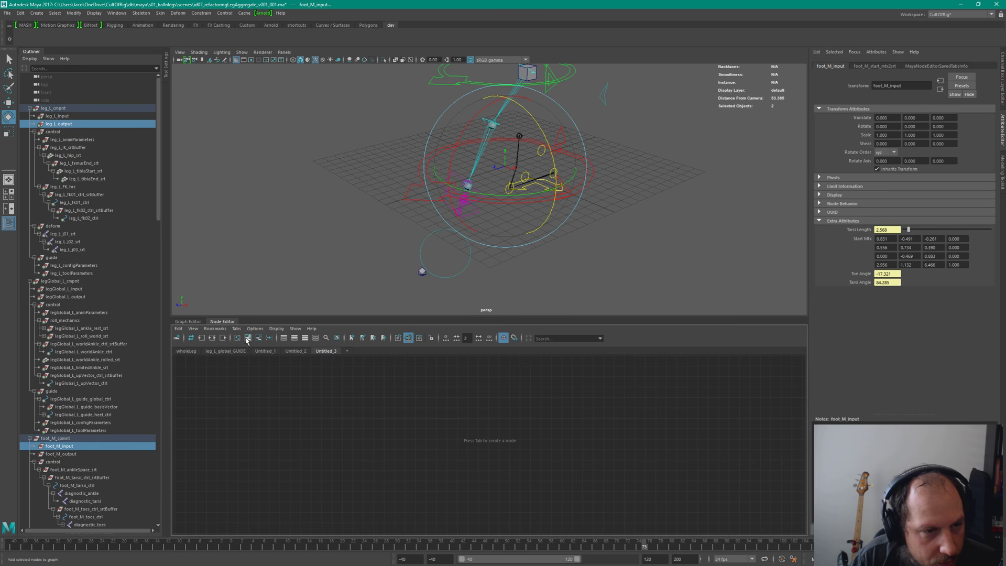
double_click(465, 338)
type("1")
key("Return")
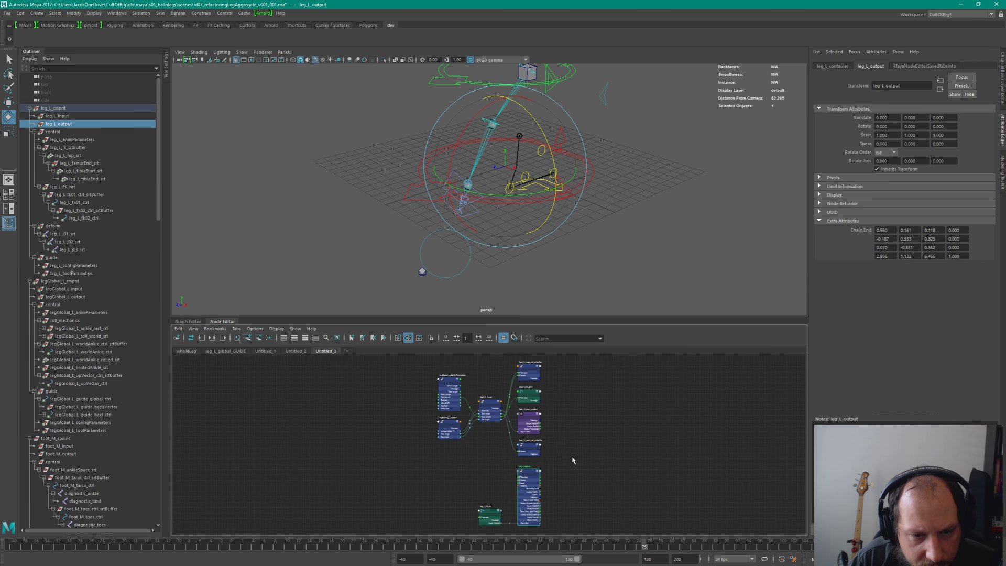
Step: Move the leg_L_j03_srt and leg_L_output nodes together to the right of the foot_M_input network
left_click_drag(478, 457, 564, 525)
left_click_drag(524, 470, 592, 415)
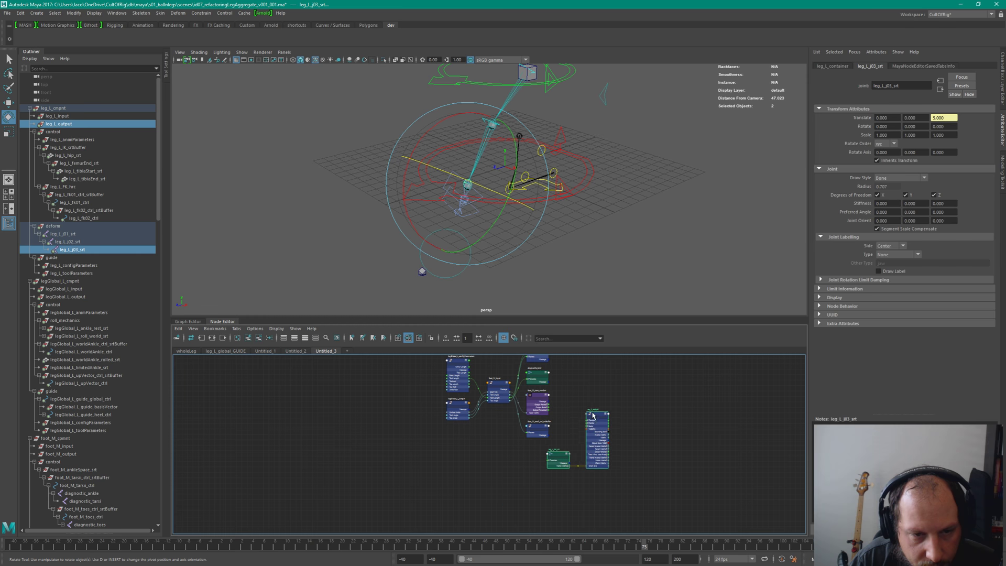
scroll(680, 440, "up", 5)
scroll(647, 415, "down", 3)
scroll(684, 439, "up", 2)
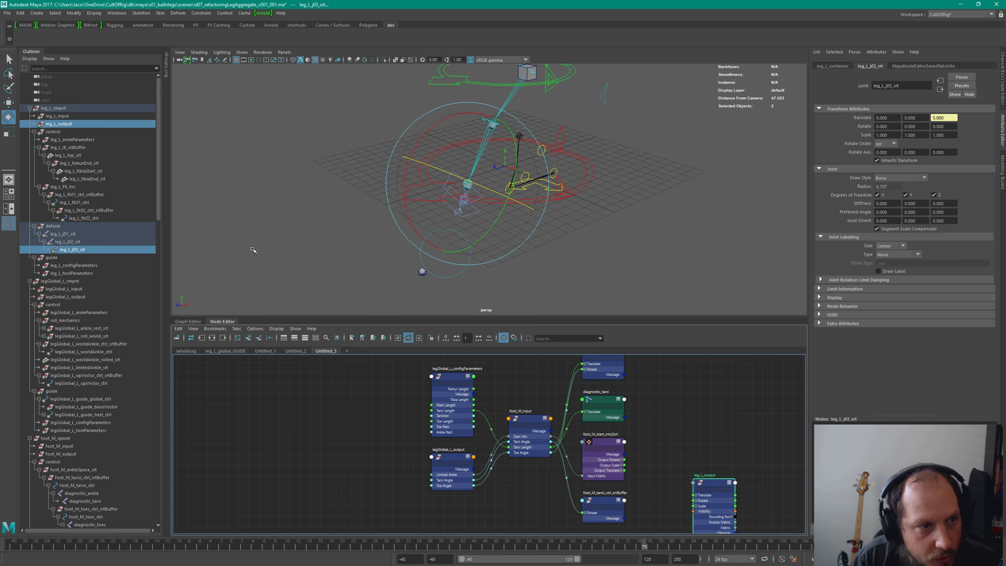
Step: Reselect leg_L_output and foot_M_input, clear the graph, and graph both nodes with their connections again
left_click(89, 126)
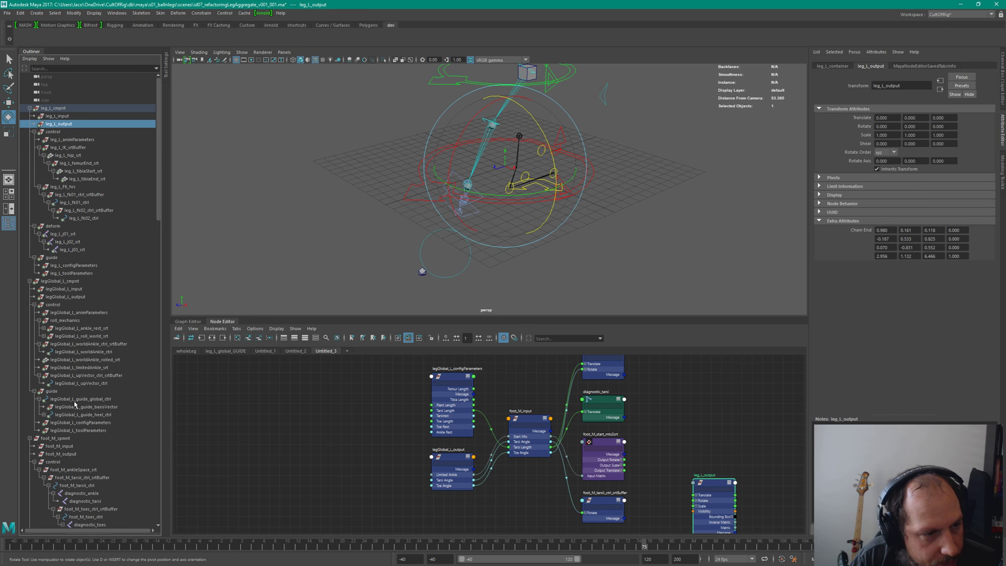
left_click(69, 447, "ctrl")
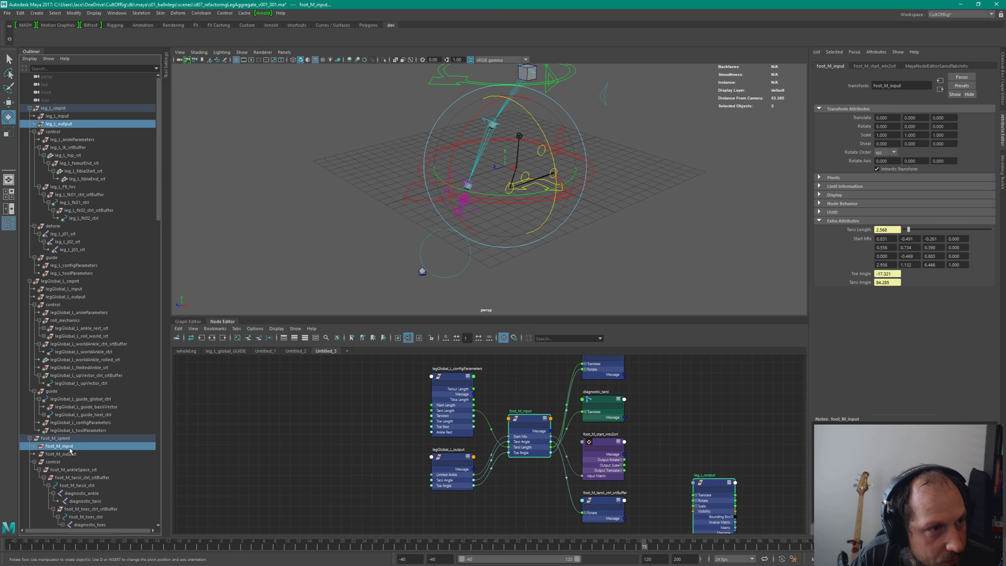
left_click(238, 338)
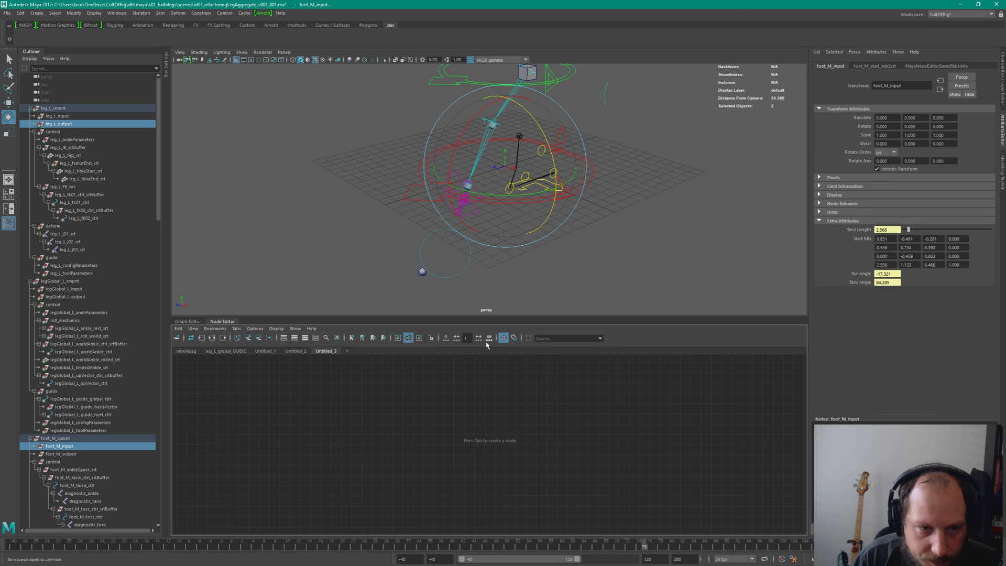
left_click(461, 341)
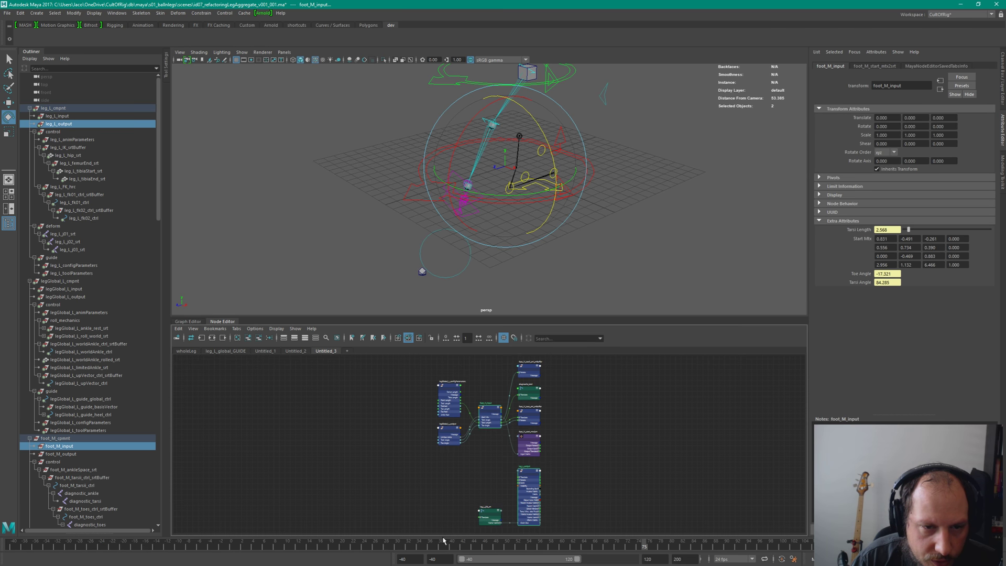
Step: Move the leg_L_j03_srt and leg_L_output pair up beside the foot_M_start_mtx2srt node
left_click_drag(538, 520, 474, 503)
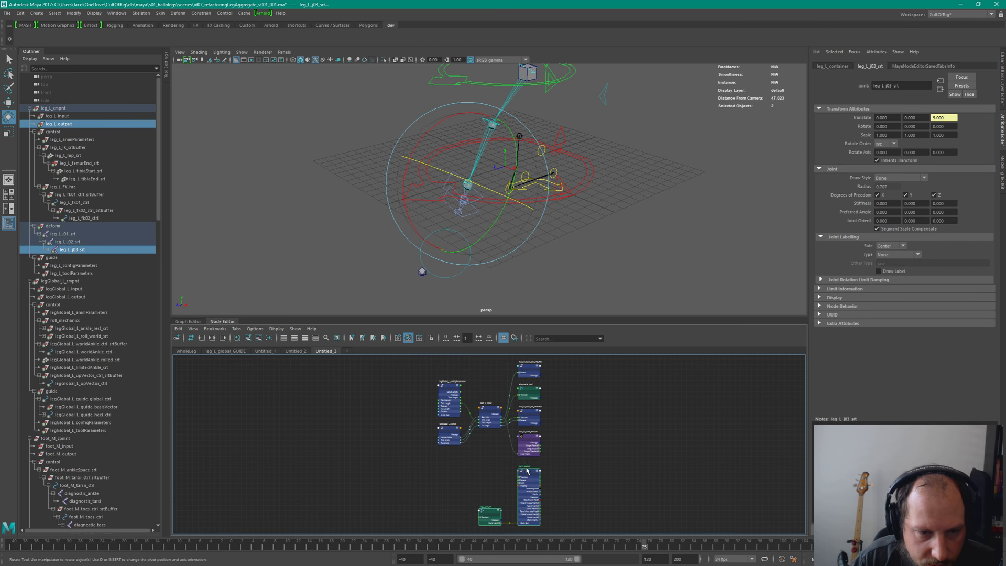
left_click_drag(529, 487, 585, 412)
right_click_drag(584, 413, 685, 404, "alt")
middle_click_drag(558, 474, 683, 434, "alt")
left_click_drag(623, 489, 700, 521)
left_click_drag(713, 425, 696, 436)
middle_click_drag(685, 414, 594, 319, "alt")
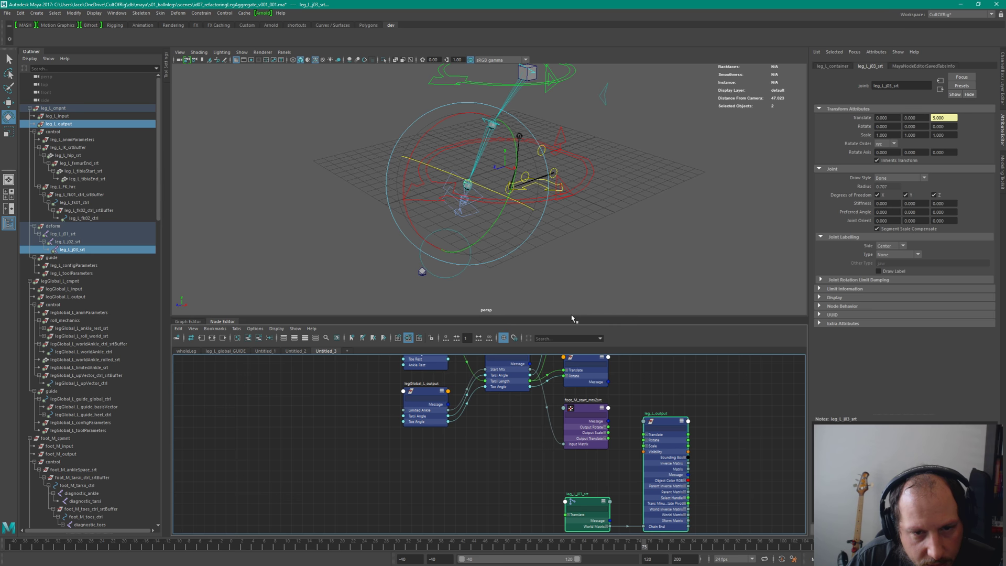
Step: Enlarge the Node Editor by shrinking the perspective viewport's height, and clear the node selection
left_click_drag(572, 315, 573, 232)
left_click(576, 398)
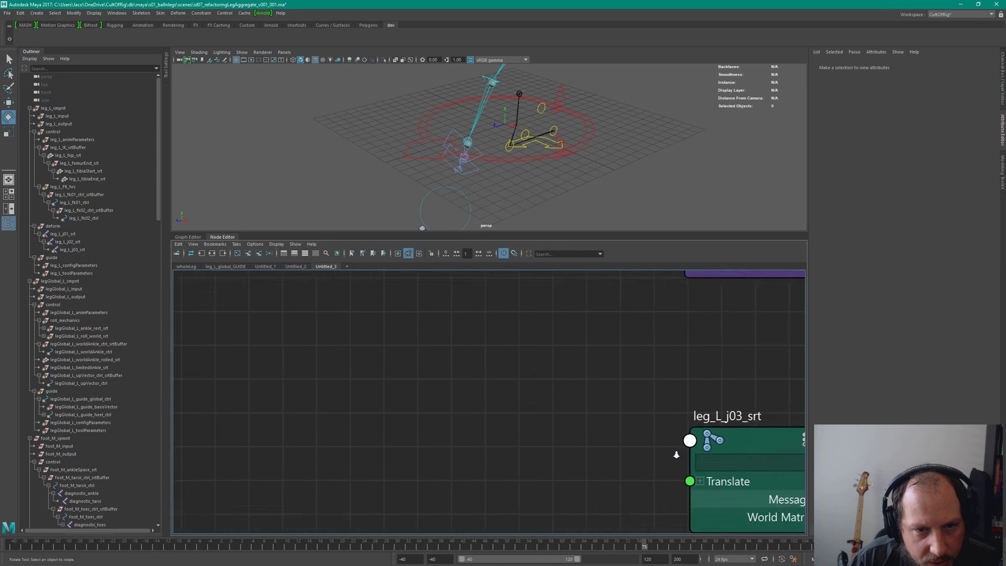
scroll(499, 406, "up", 2)
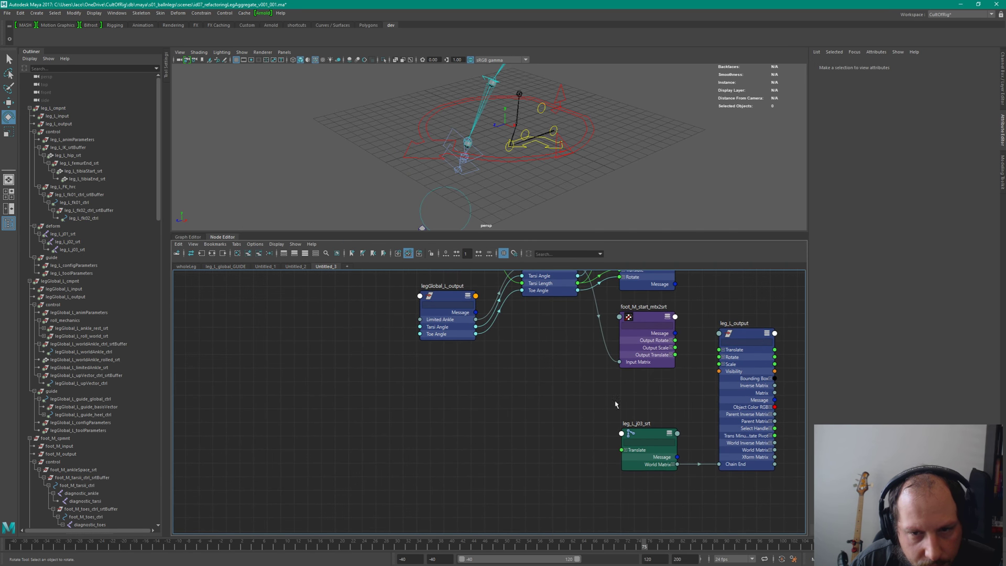
Step: Place the connected leg_L_j03_srt and leg_L_output nodes to the left of the legGlobal_L nodes that feed foot_M_input
left_click_drag(655, 456, 292, 299)
scroll(363, 303, "up", 3)
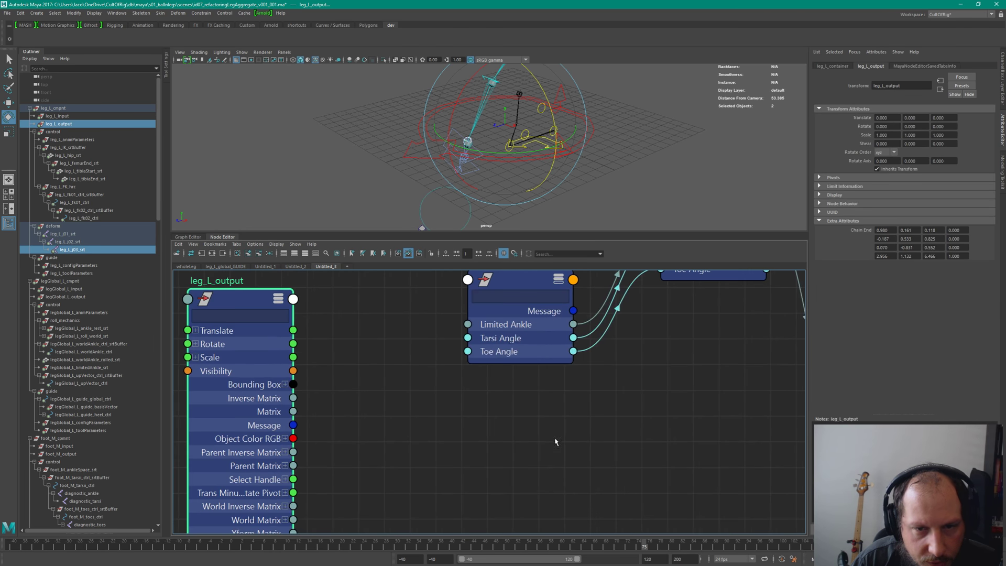
scroll(438, 388, "down", 5)
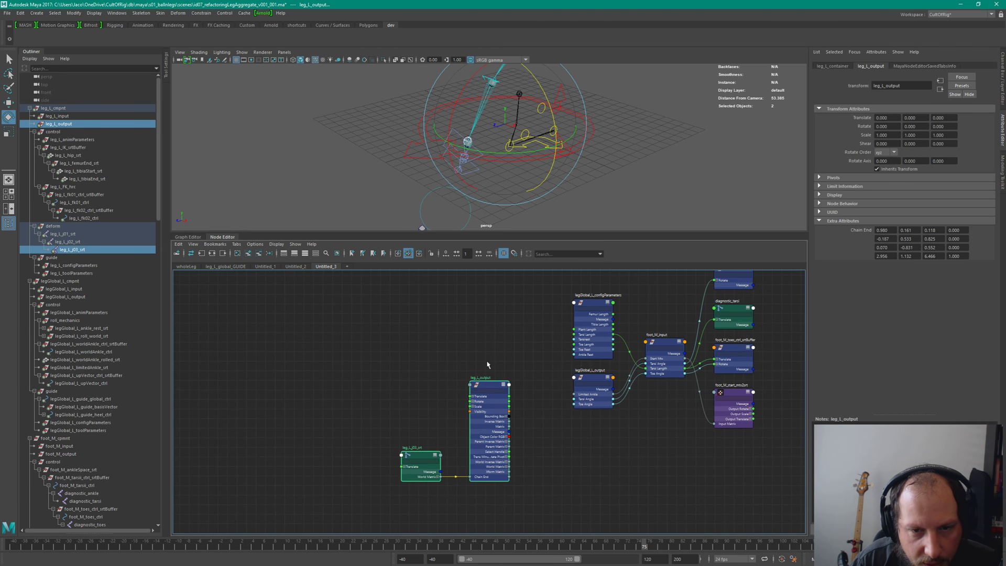
left_click_drag(487, 390, 488, 317)
scroll(523, 356, "up", 3)
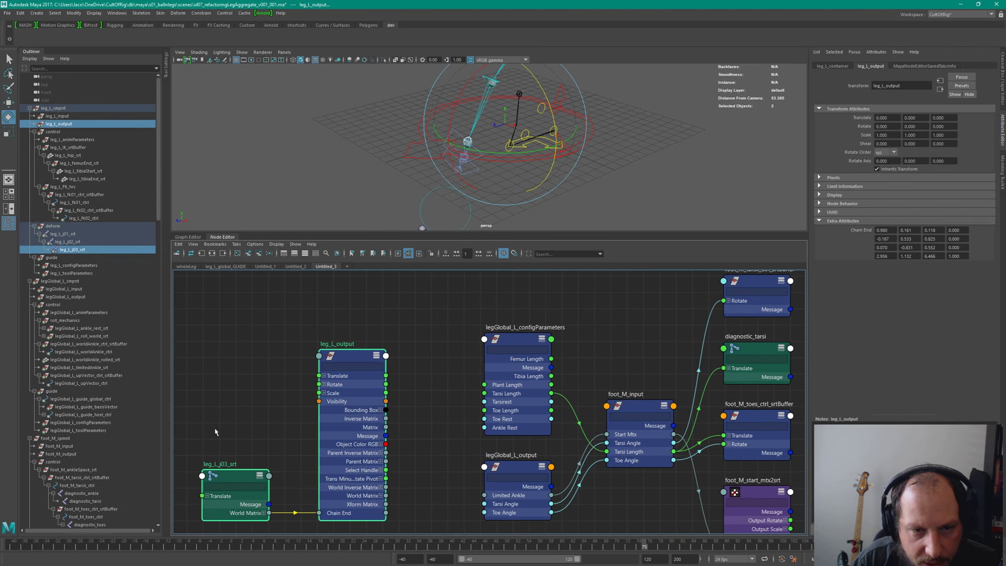
left_click_drag(225, 487, 248, 452)
Step: Move the legGlobal_L_configParameters node well above legGlobal_L_output to clear space between leg_L_output and foot_M_input
left_click(527, 360)
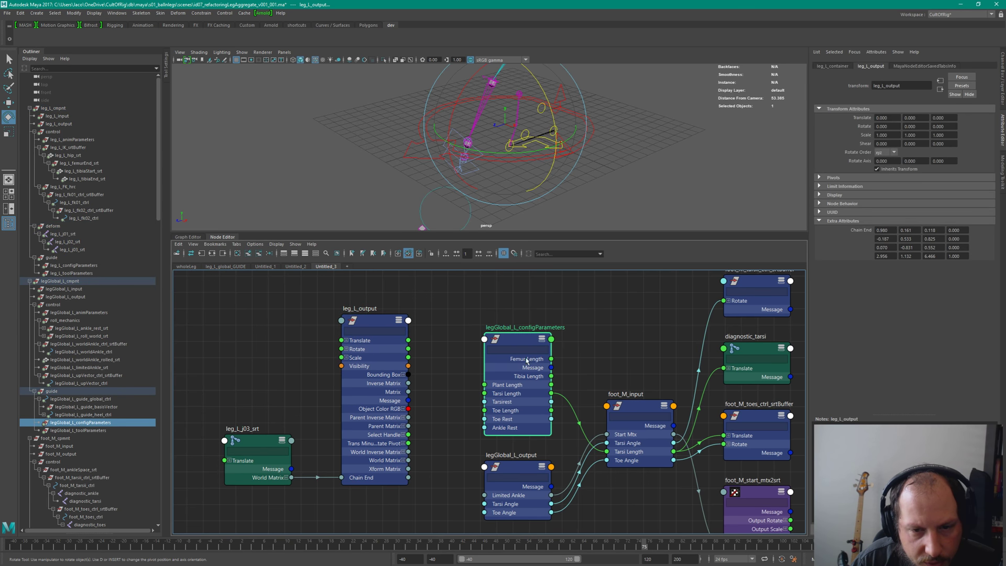
left_click_drag(514, 338, 507, 211)
middle_click_drag(506, 318, 497, 414)
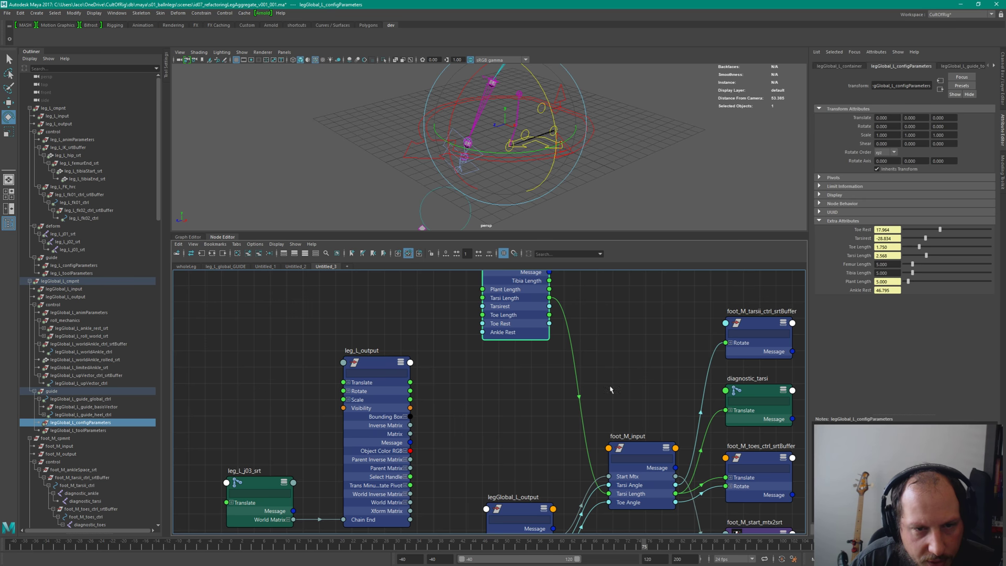
scroll(435, 346, "down", 2)
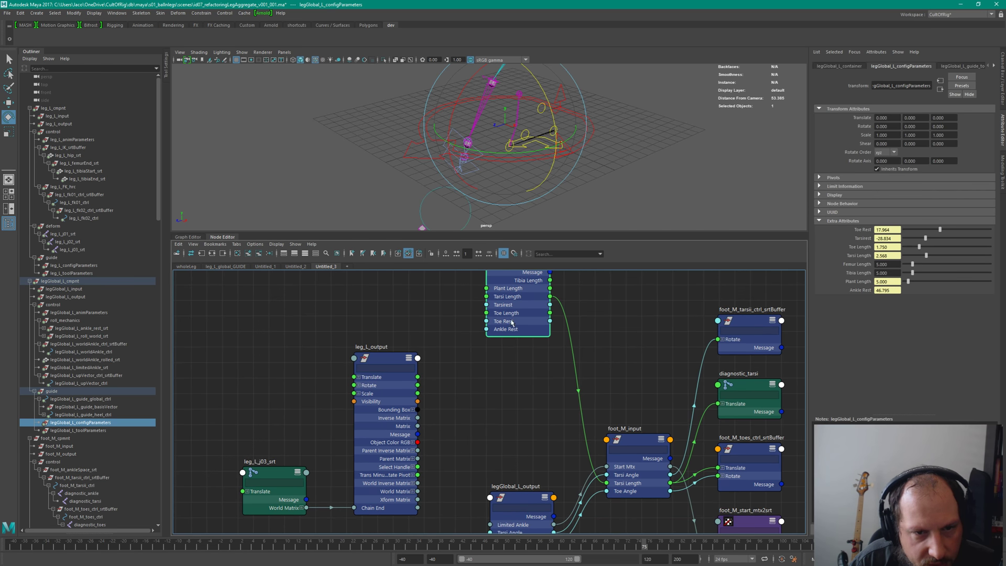
middle_click_drag(511, 322, 511, 388)
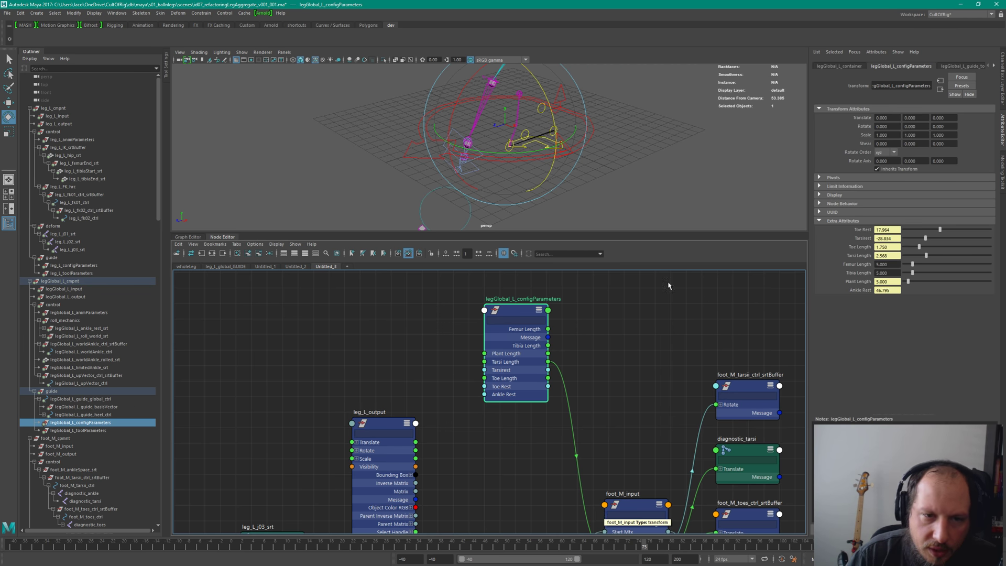
left_click_drag(522, 313, 521, 295)
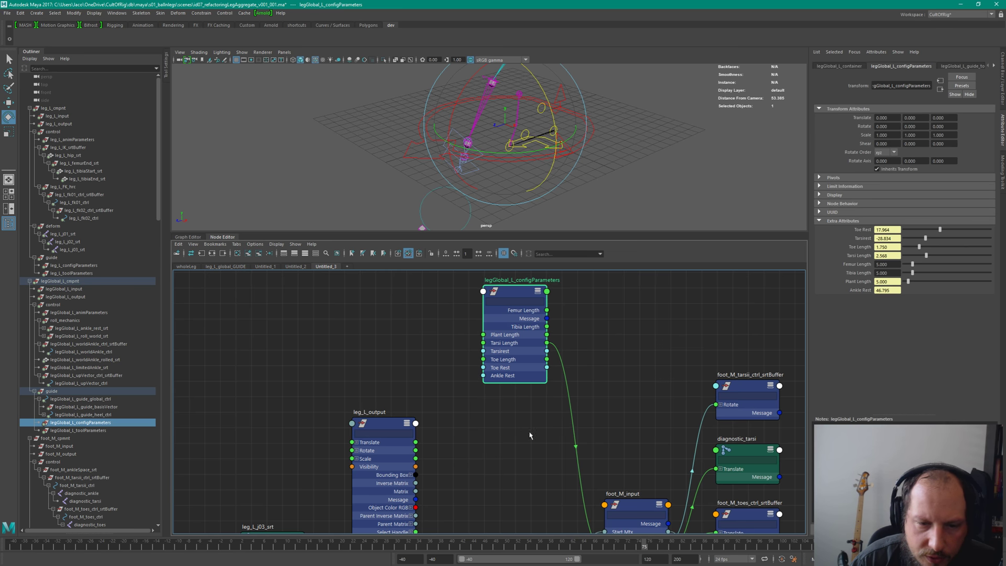
Step: Lower legGlobal_L_output slightly and connect leg_L_output's Chain End to the start matrix input of foot_M_input
middle_click_drag(611, 501, 610, 387, "alt")
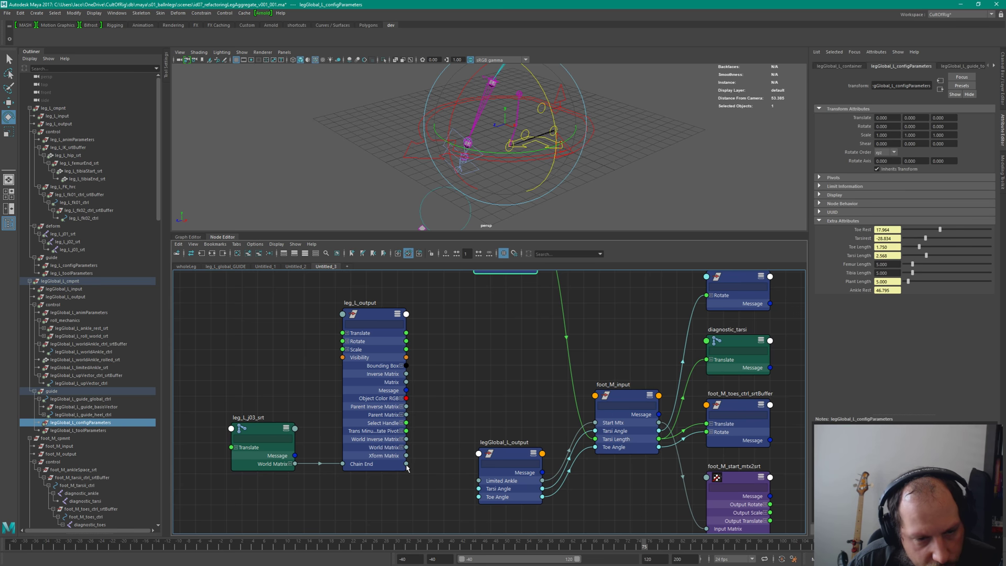
left_click_drag(512, 463, 512, 476)
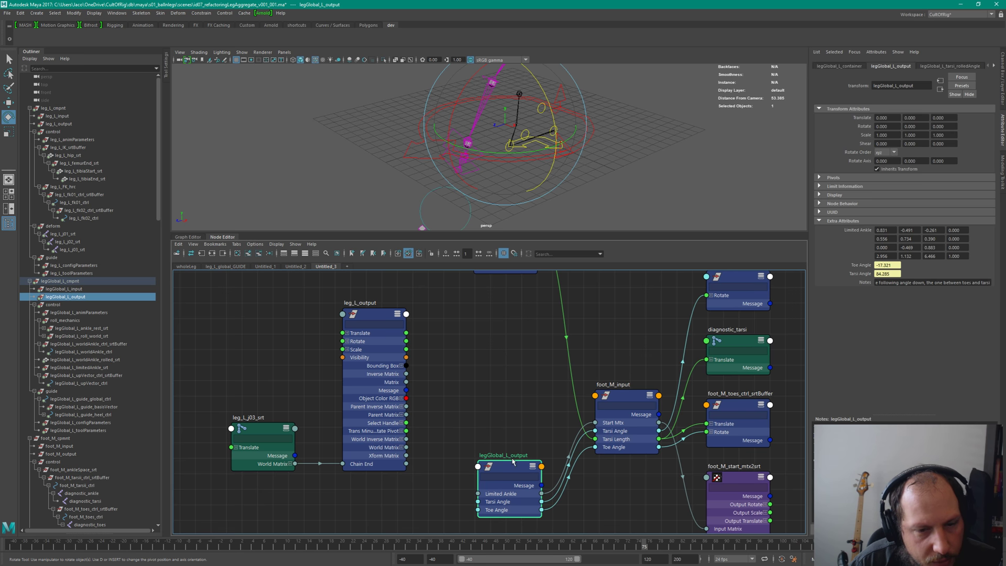
left_click_drag(406, 464, 603, 421)
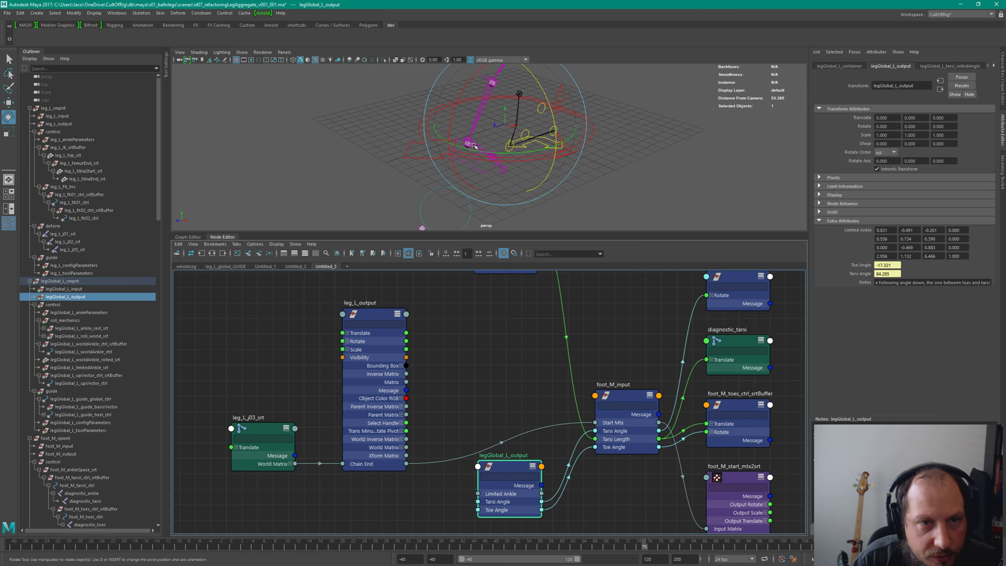
Step: Select legGlobal_L_worldAnkle_ctrl with the Move tool and examine the leg chain and foot from several angles
left_click_drag(459, 139, 502, 166, "alt")
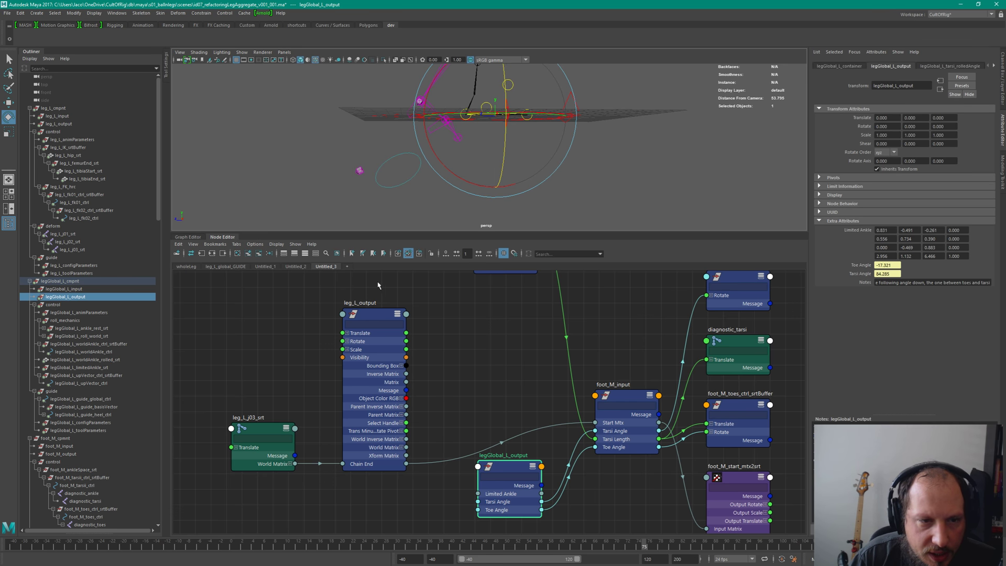
left_click_drag(492, 165, 541, 135, "alt")
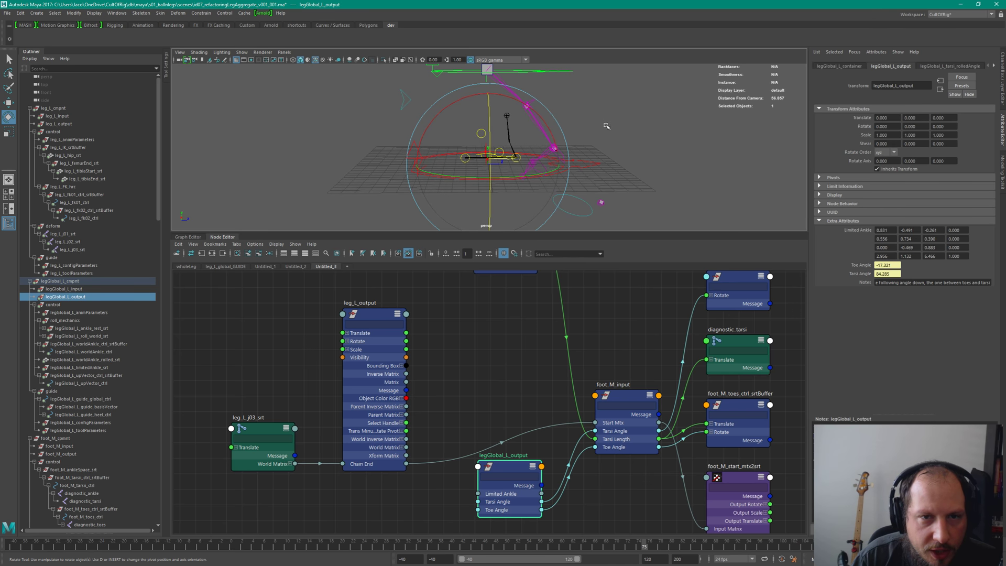
left_click(592, 203)
key("w")
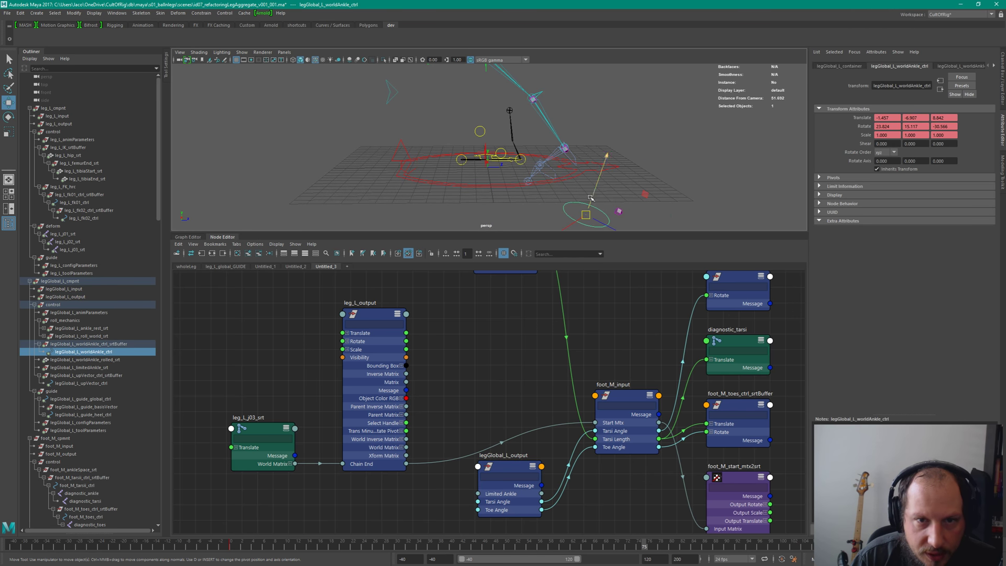
left_click_drag(590, 197, 525, 136, "alt")
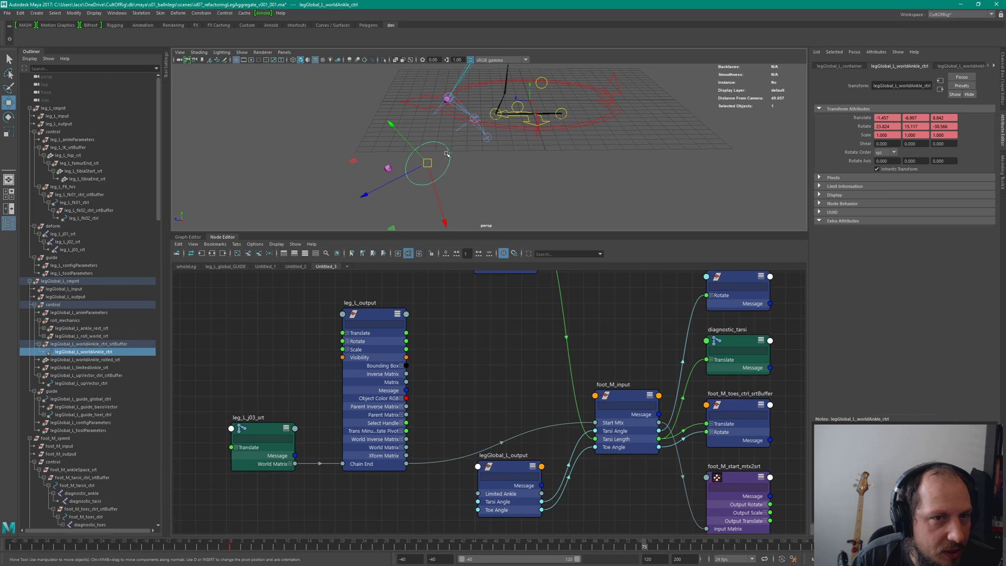
left_click_drag(424, 158, 459, 122, "alt")
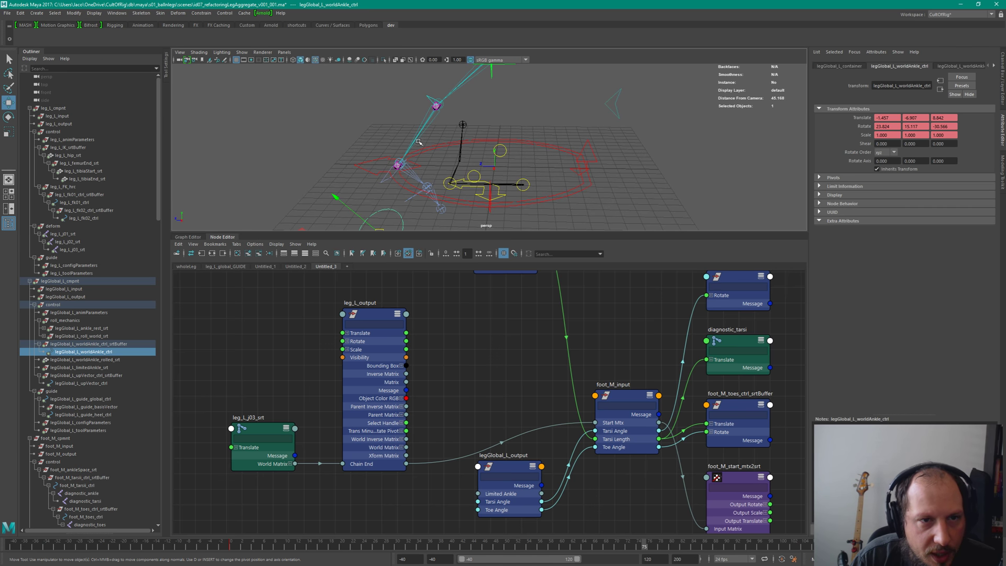
Step: Select leg_L_j03_srt, then play and scrub the animation to check how the foot follows the chain end
left_click(398, 165)
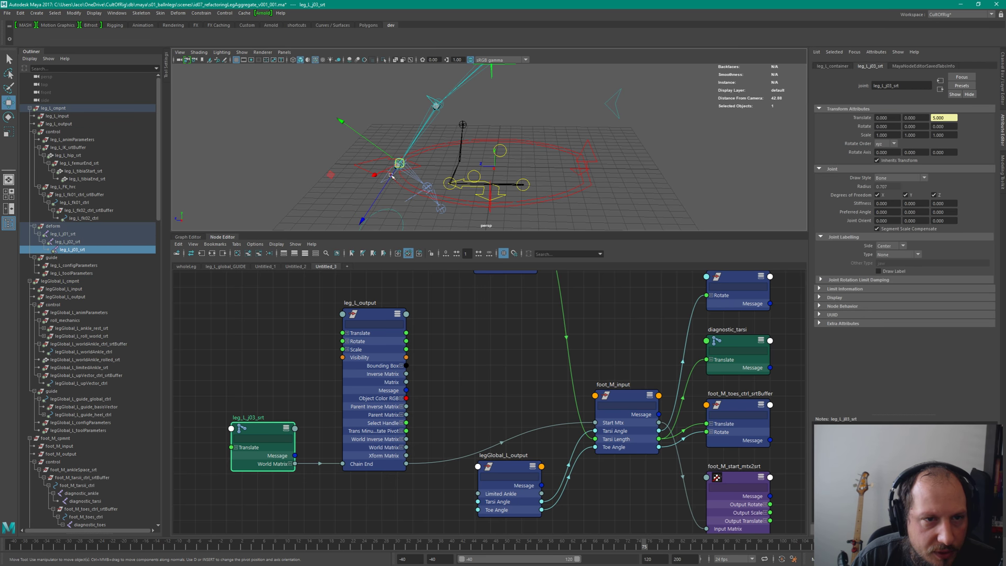
key("a")
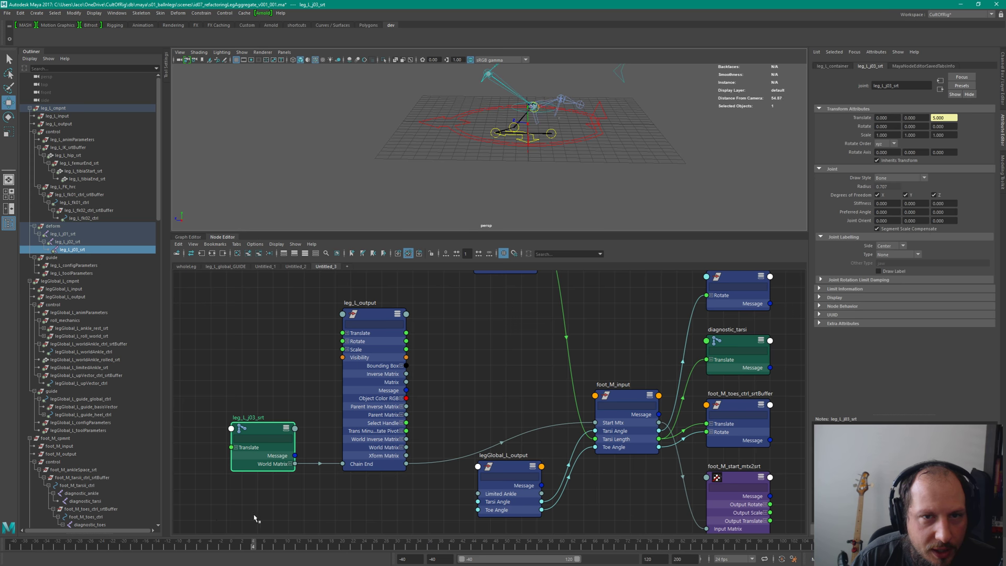
left_click(248, 542)
mouse_move(587, 168)
left_mouse_down("alt")
mouse_move(629, 176)
mouse_move(576, 152)
left_mouse_up("alt")
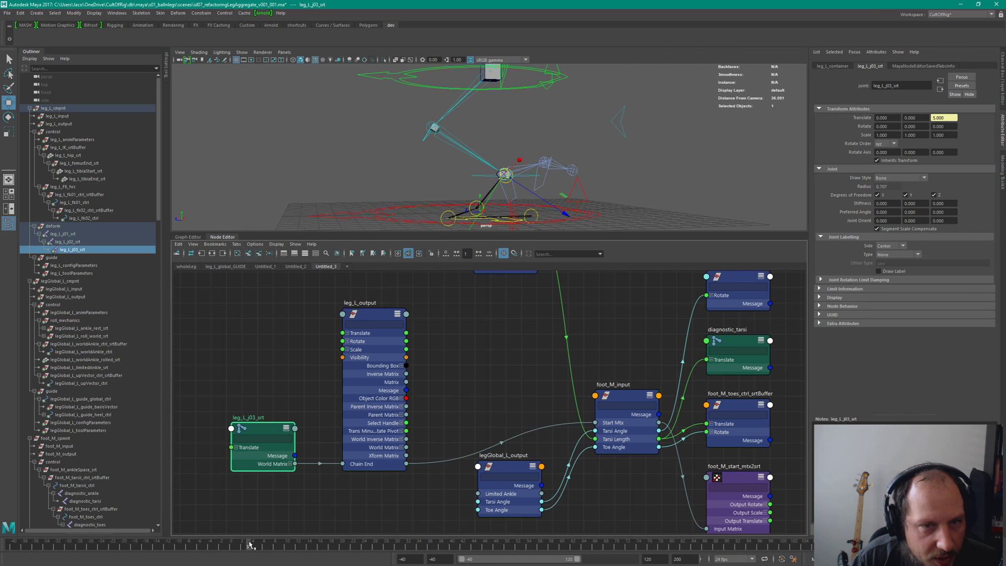
key("alt+v")
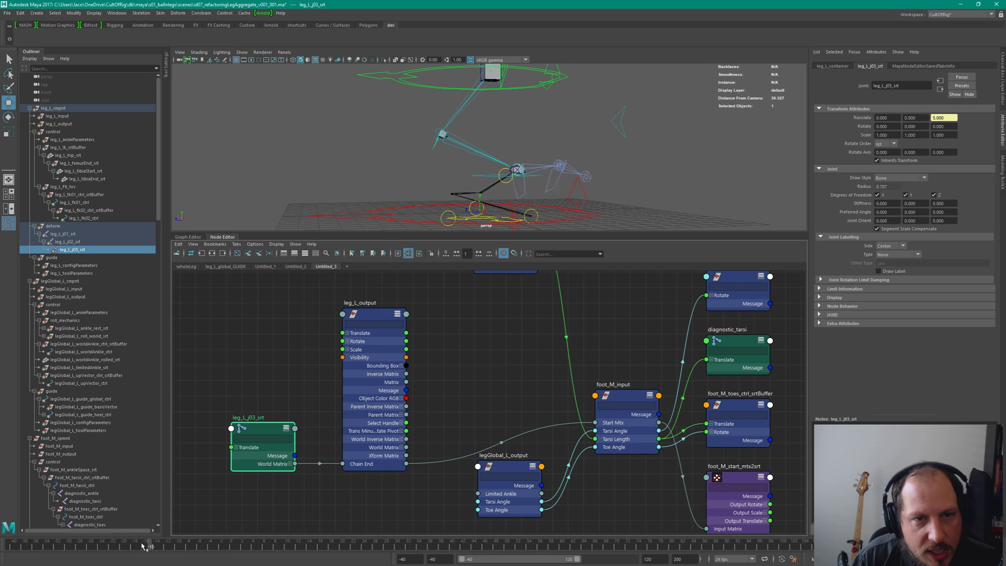
left_click(350, 542)
left_click_drag(349, 538, 337, 542)
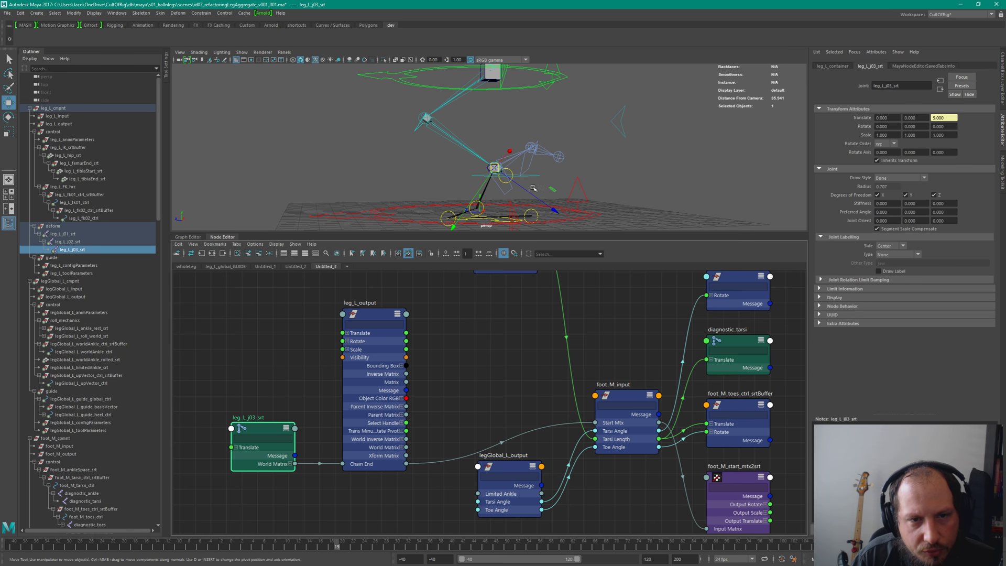
left_click_drag(618, 187, 587, 135, "alt")
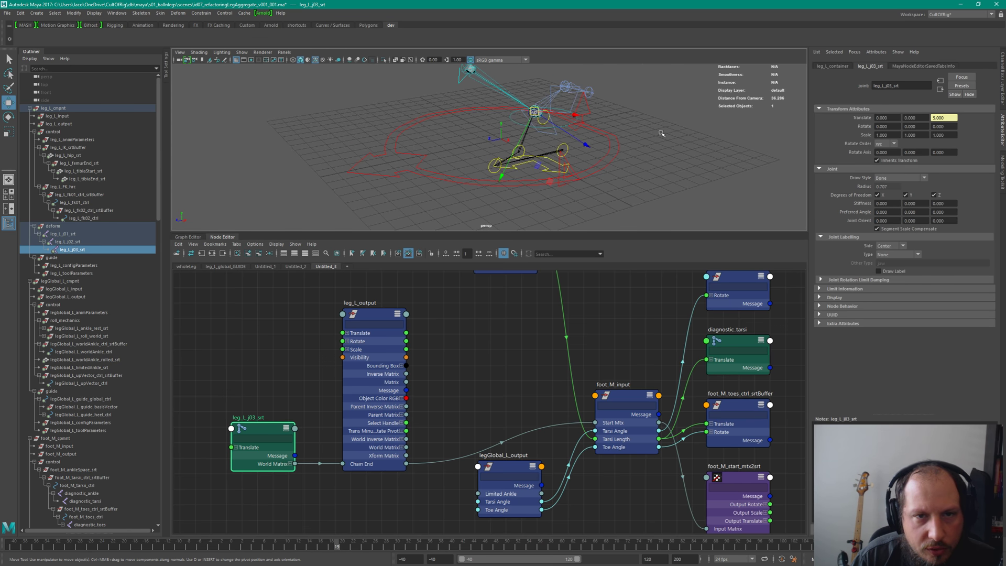
left_click(586, 136)
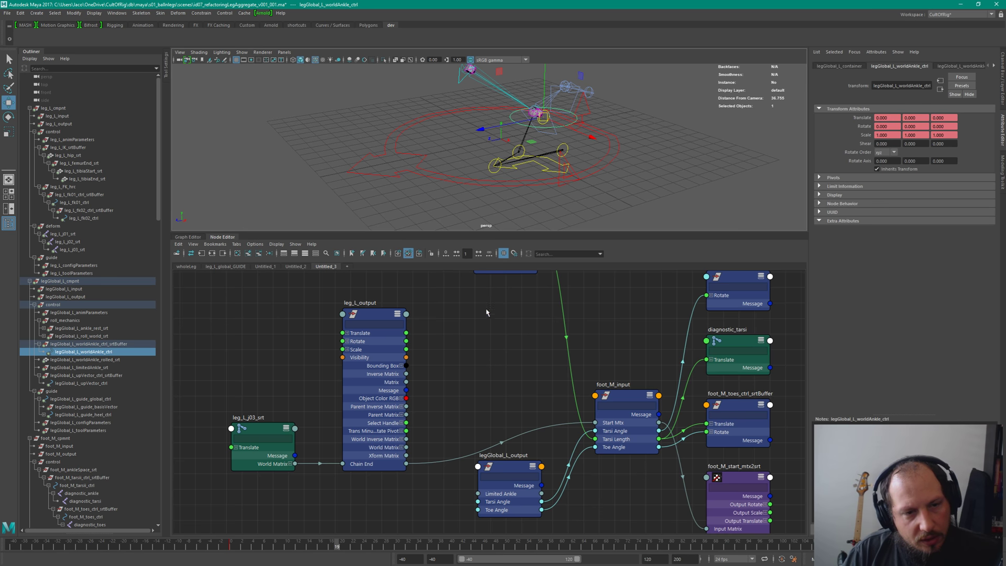
Step: In the wholeLeg graph, collapse leg_L_output to its compact display and place it just beside leg_L_j03_srt
left_click(368, 401)
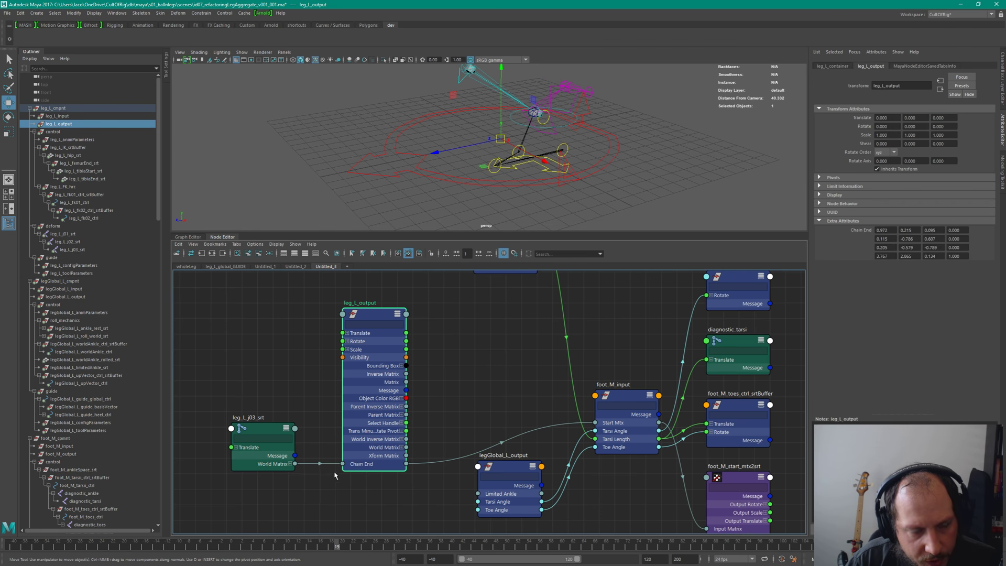
left_click_drag(258, 431, 259, 430)
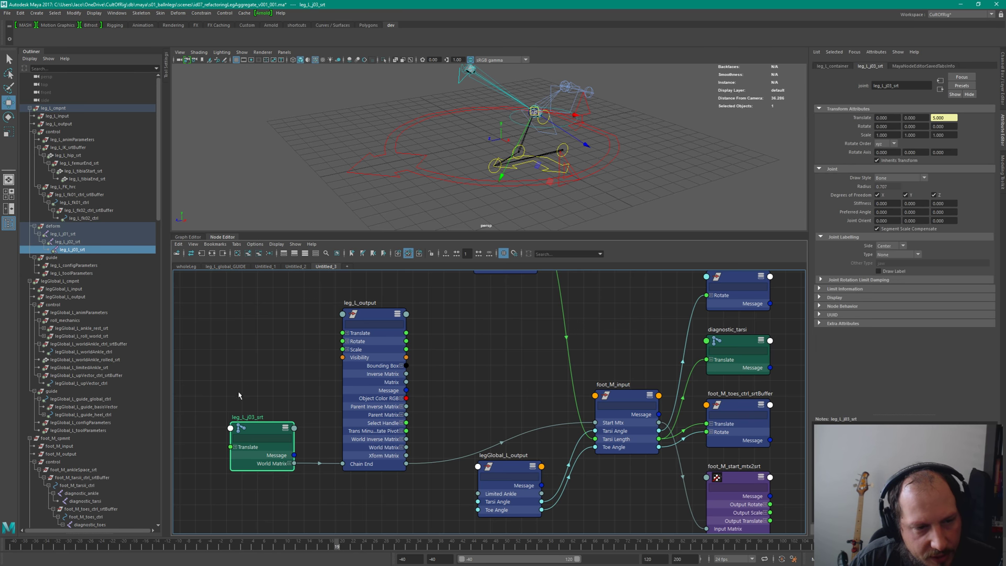
left_click(380, 367, "shift")
middle_click_drag(371, 317, 525, 341, "alt")
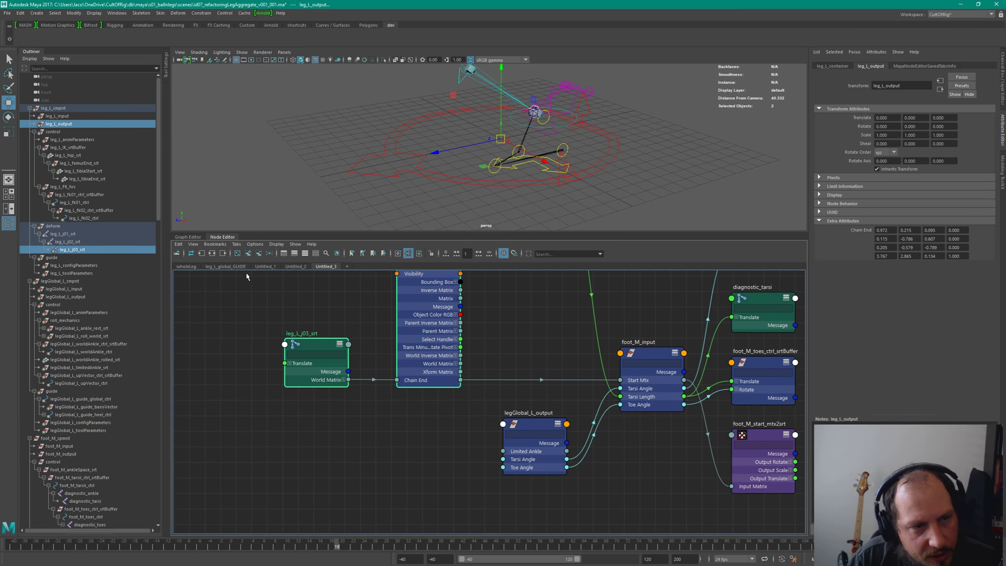
left_click(187, 267)
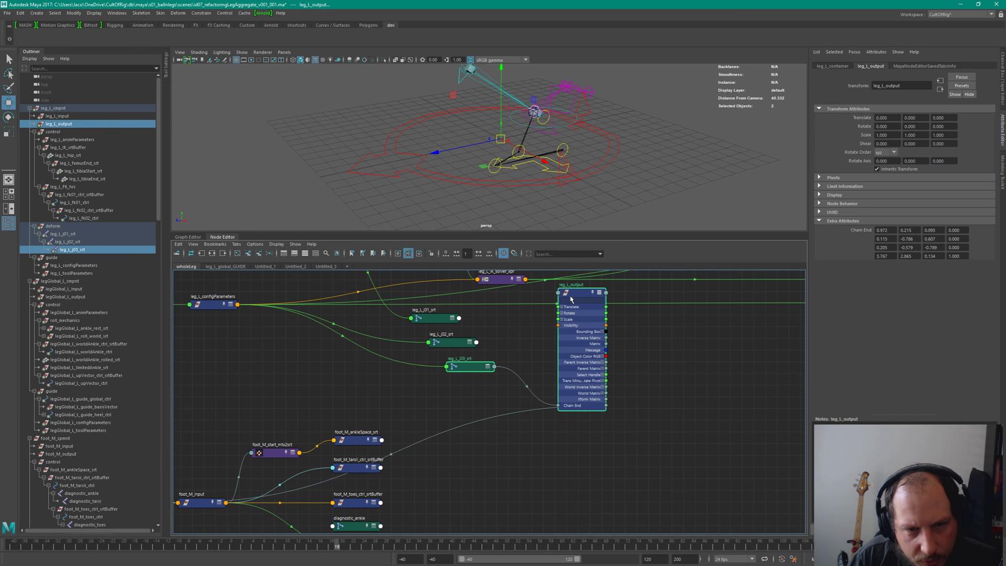
middle_click_drag(571, 299, 539, 376, "alt")
left_click(538, 376)
key("1")
left_click_drag(538, 376, 513, 475)
middle_click_drag(517, 474, 586, 393, "alt")
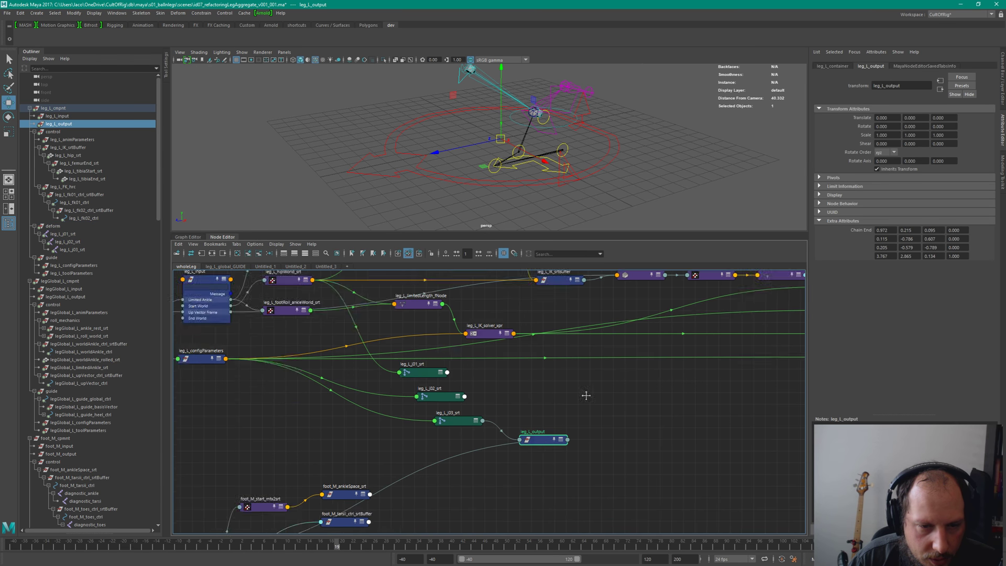
Step: Move foot_M_input and its downstream foot nodes as a group to just beyond leg_L_output in the wholeLeg graph
scroll(586, 393, "down", 4)
left_click_drag(447, 366, 606, 538)
left_click_drag(555, 388, 792, 370)
middle_click_drag(628, 406, 548, 430, "alt")
scroll(548, 430, "down", 10)
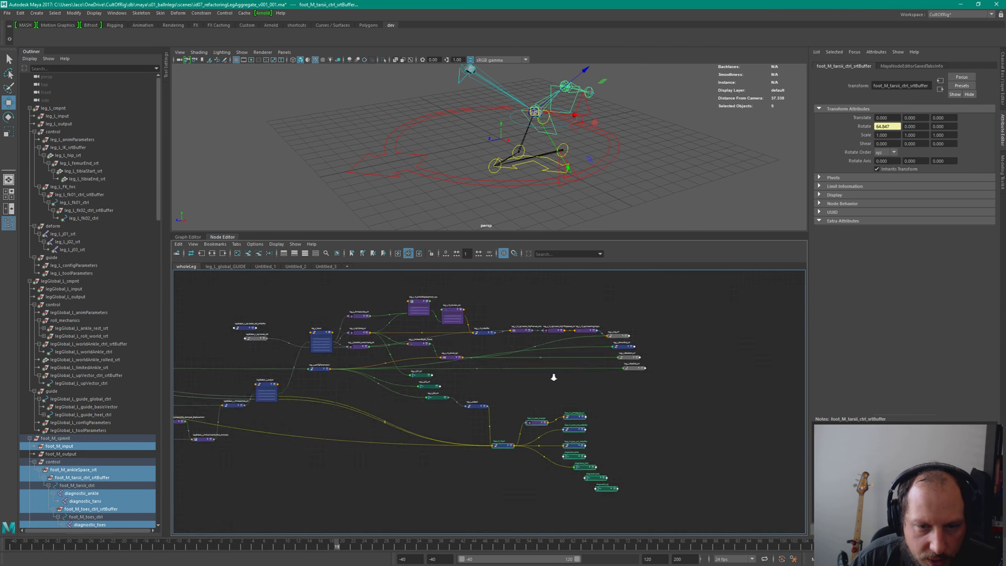
scroll(691, 456, "down", 2)
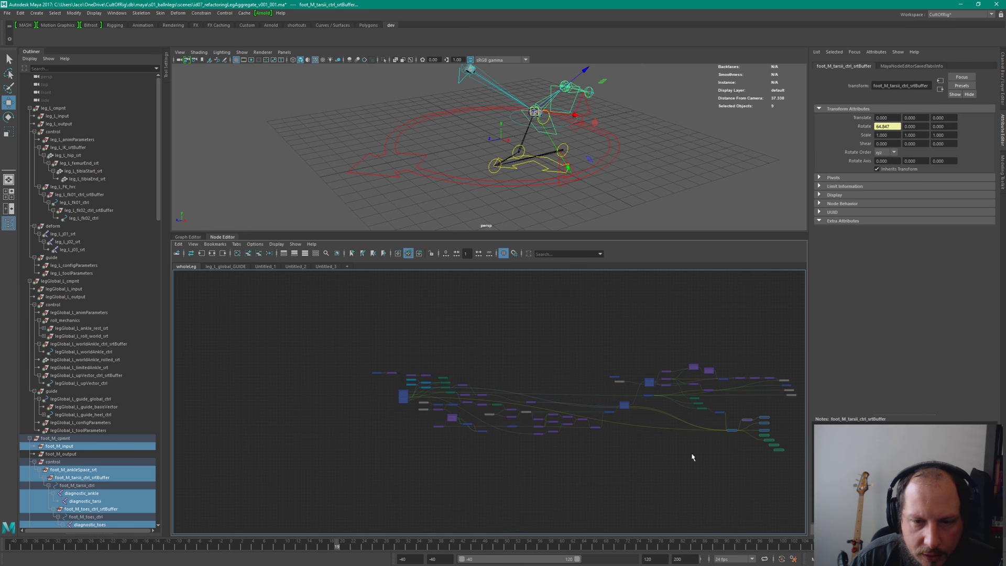
scroll(696, 382, "up", 6)
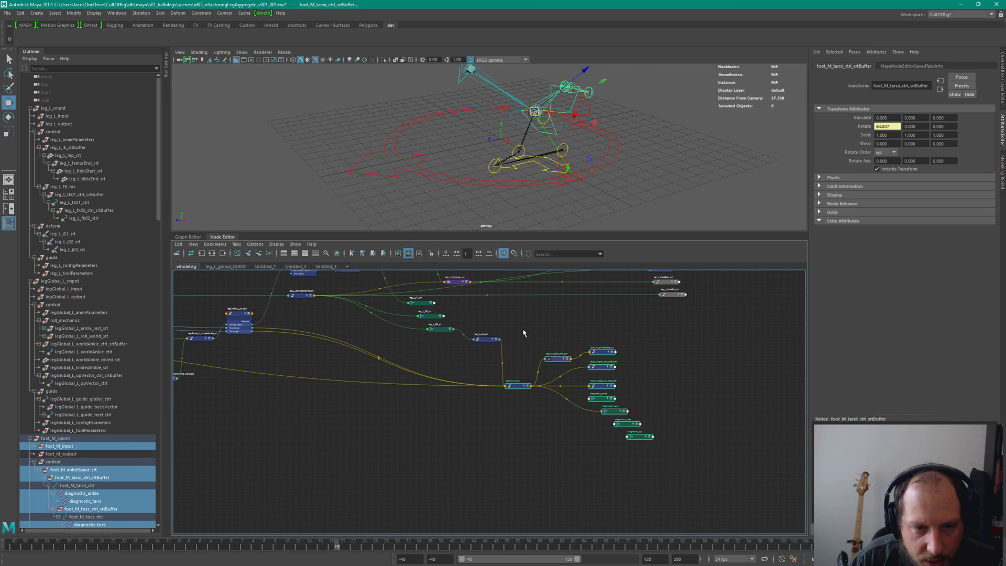
left_click_drag(510, 329, 635, 451)
left_click_drag(603, 356, 617, 348)
scroll(618, 346, "up", 3)
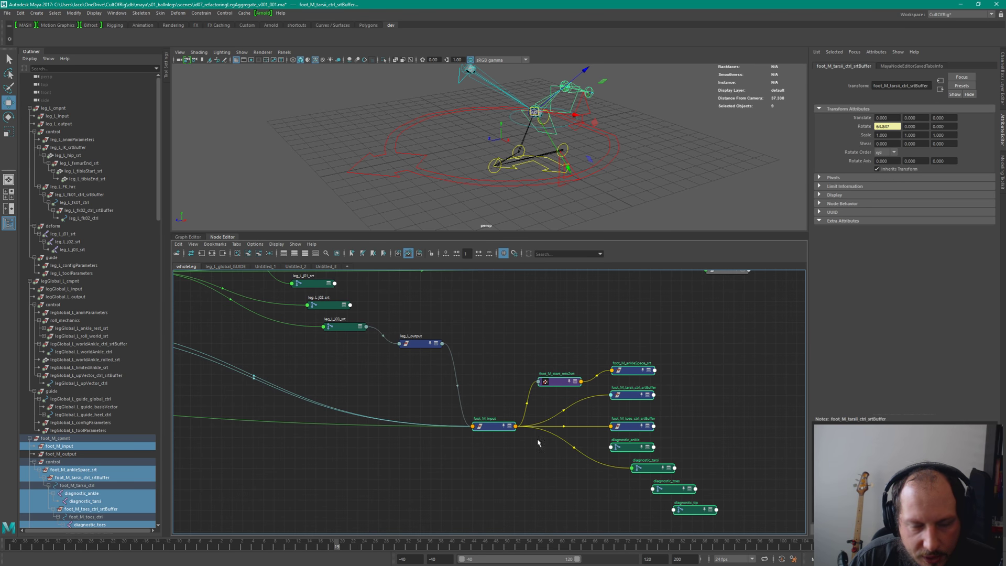
Step: Nudge leg_L_output slightly closer to leg_L_j03_srt in the wholeLeg graph
middle_click_drag(576, 332, 609, 353, "alt")
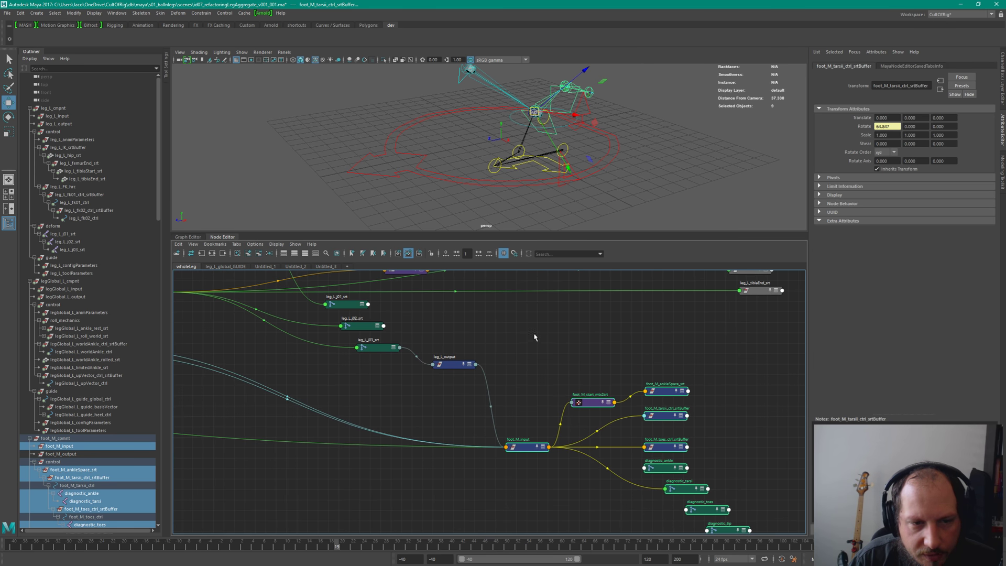
left_click_drag(455, 364, 446, 359)
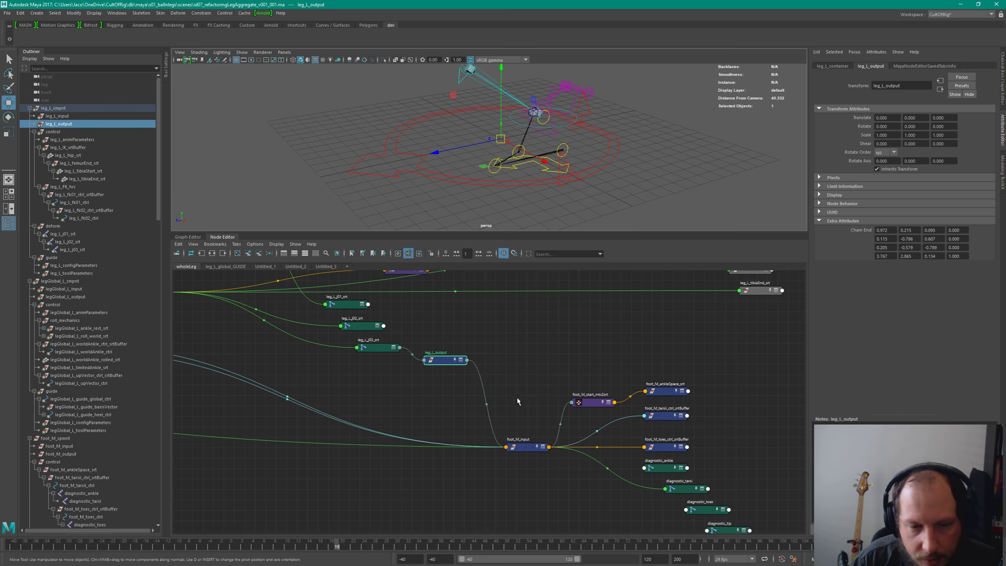
scroll(517, 401, "up", 2)
middle_click_drag(619, 361, 606, 334, "alt")
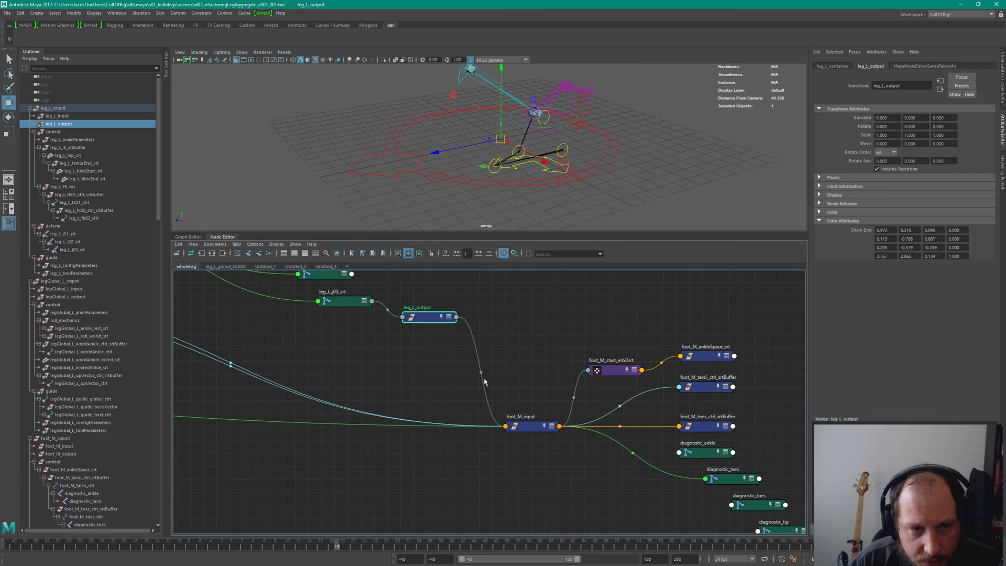
Step: Review the legGlobal_L node network in the wholeLeg graph and the full leg in the perspective view
middle_click_drag(484, 382, 552, 389, "alt")
scroll(491, 370, "down", 5)
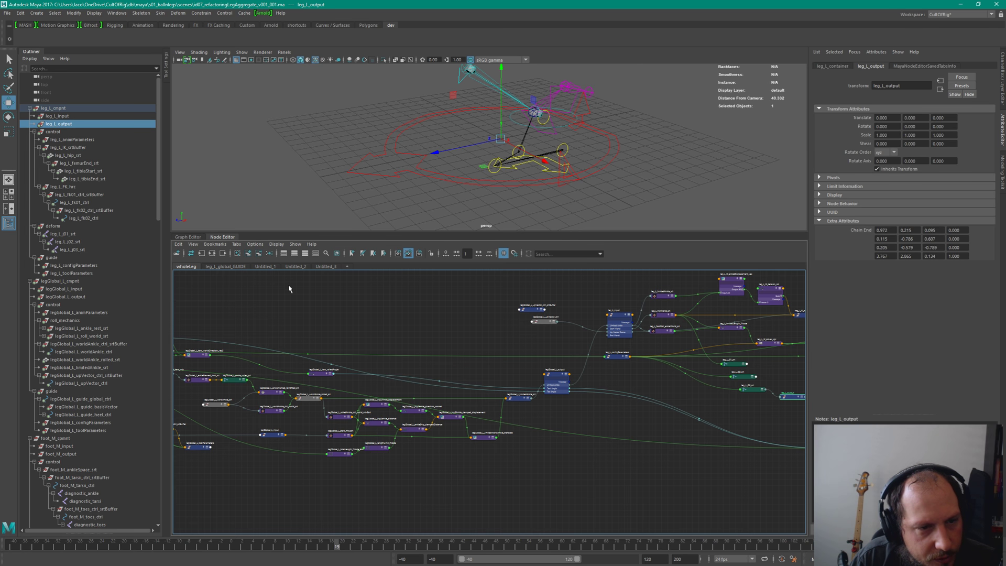
scroll(568, 350, "up", 5)
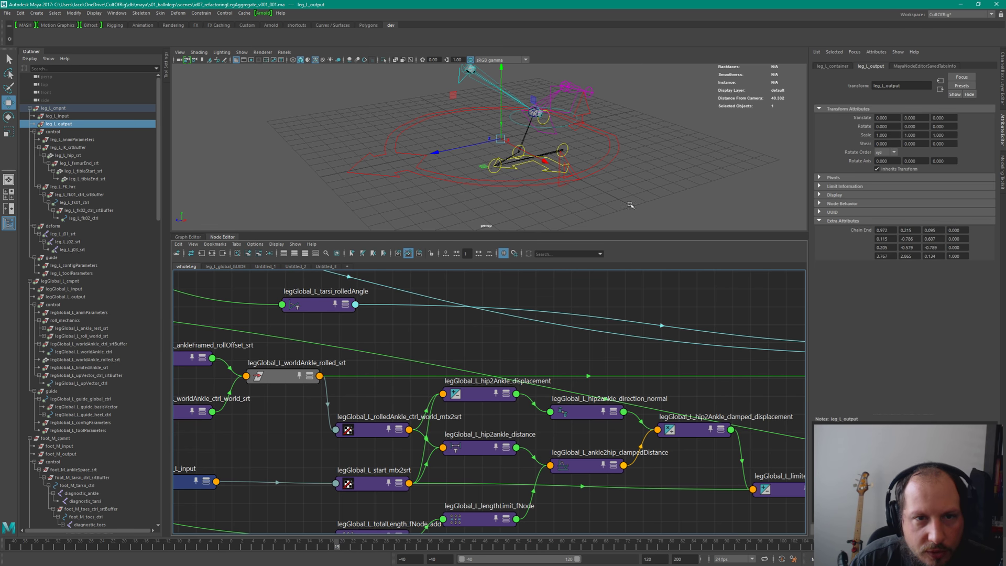
scroll(629, 206, "up", 5)
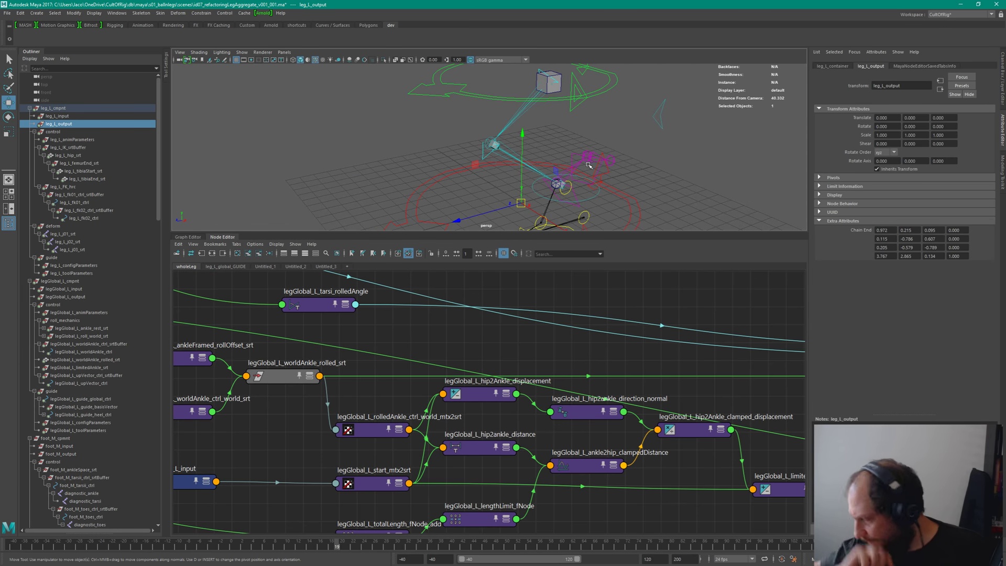
scroll(584, 142, "down", 3)
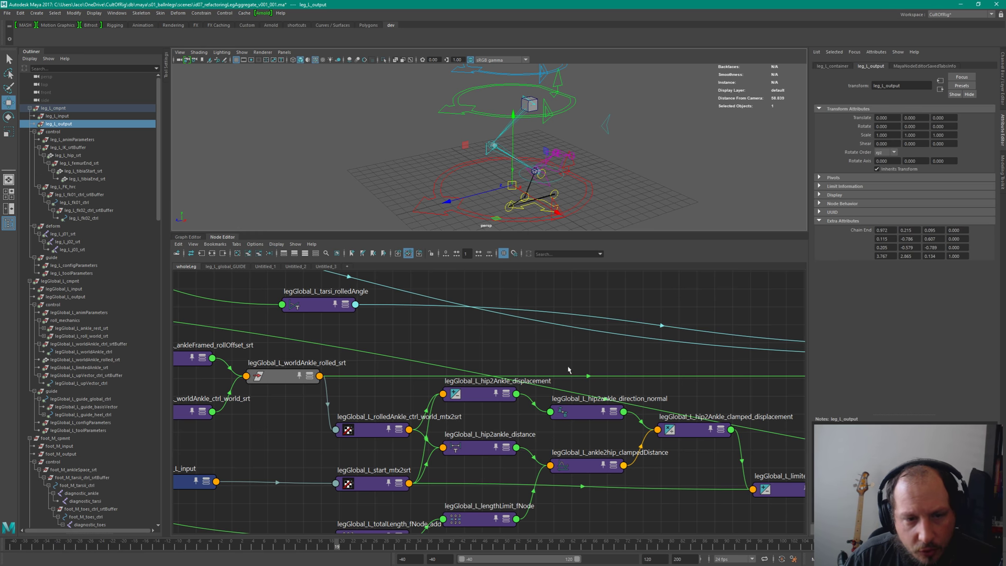
scroll(461, 376, "down", 3)
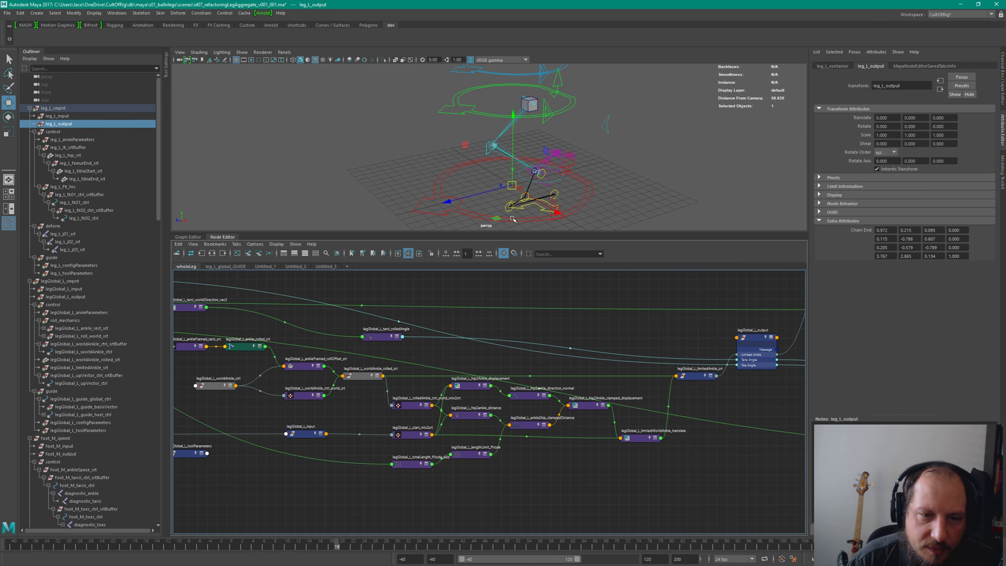
scroll(455, 332, "down", 4)
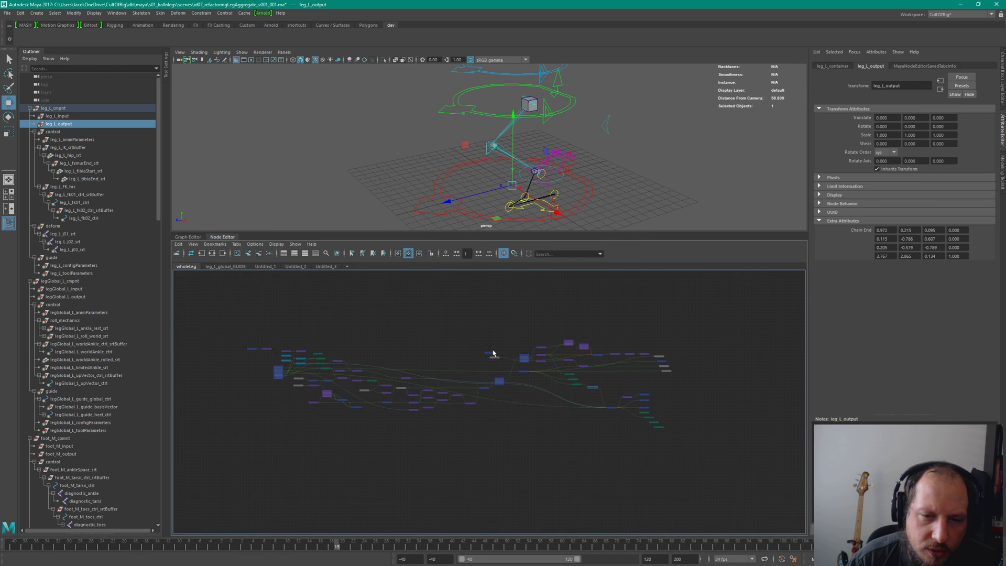
Step: Switch to Mischief and review the sketch of the leg components split across CPU 0 and CPU 1
key("alt+Tab")
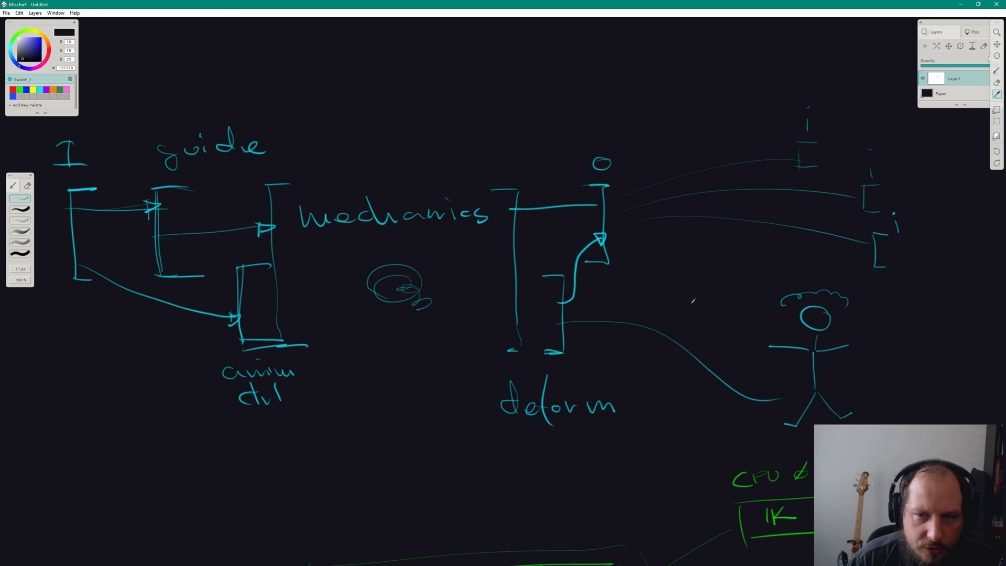
key("b")
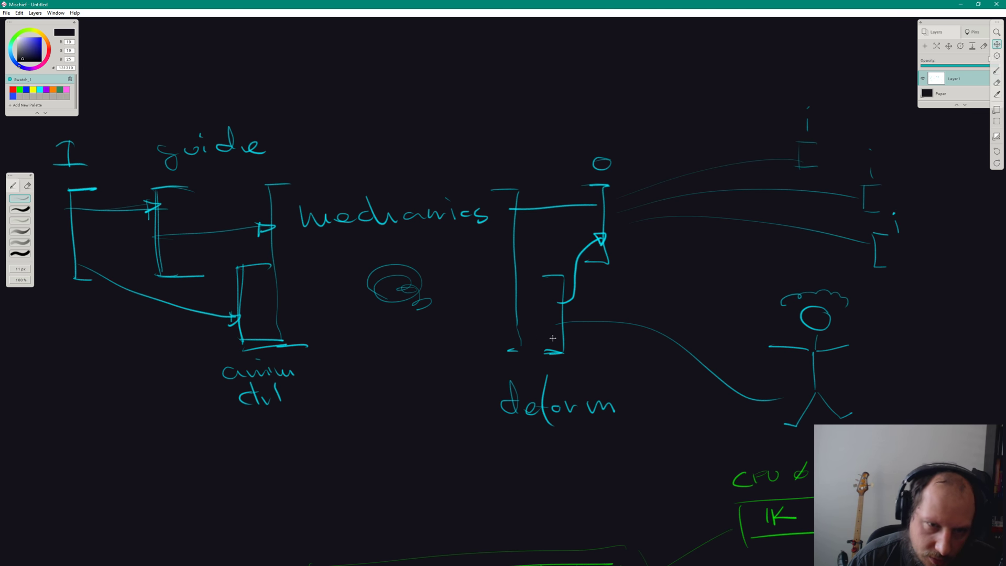
middle_click_drag(584, 295, 786, 283)
middle_click_drag(366, 472, 663, 213)
mouse_move(780, 266)
middle_mouse_down()
mouse_move(495, 191)
mouse_move(248, 108)
mouse_move(156, 118)
mouse_move(149, 133)
middle_mouse_up()
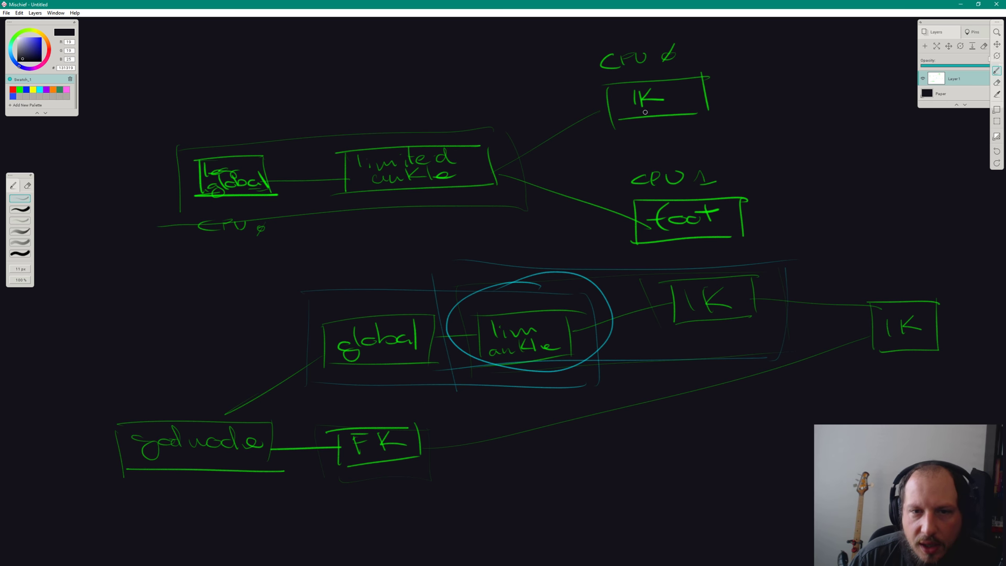
Step: Switch back to Maya, select all nodes in the wholeLeg graph, and open the Profiler in a smaller window clear of the leg view
key("alt+Tab")
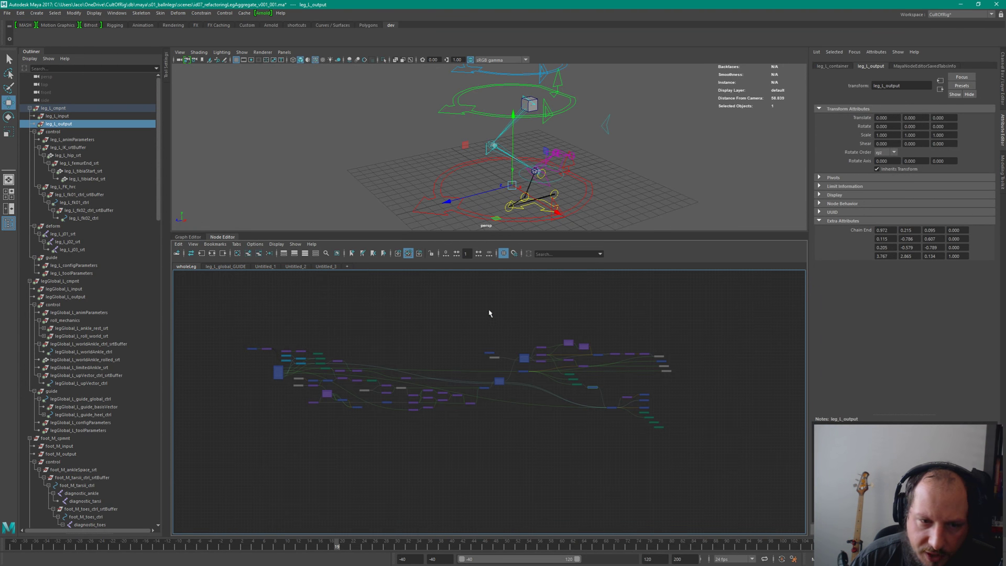
left_click_drag(261, 330, 673, 432)
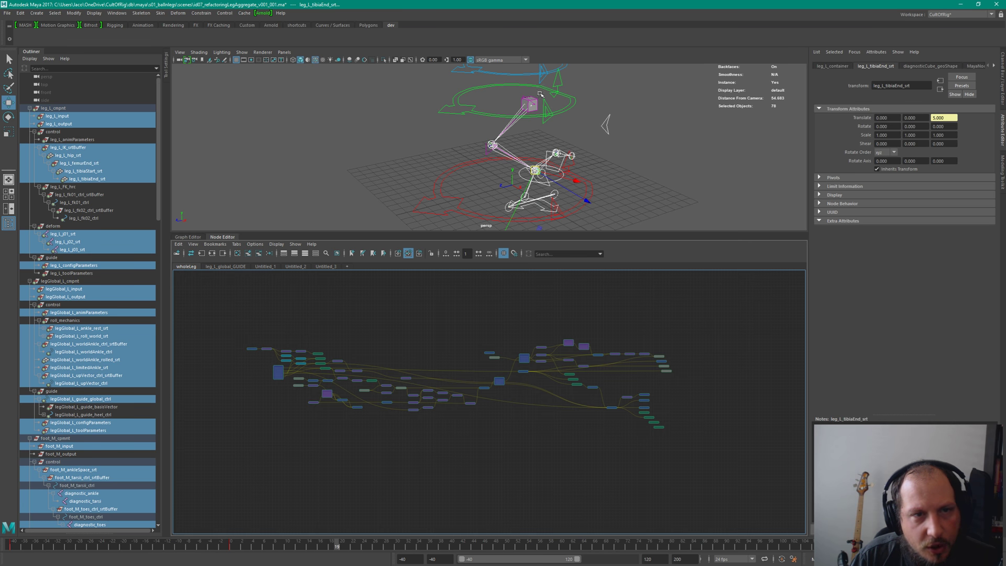
left_click(116, 13)
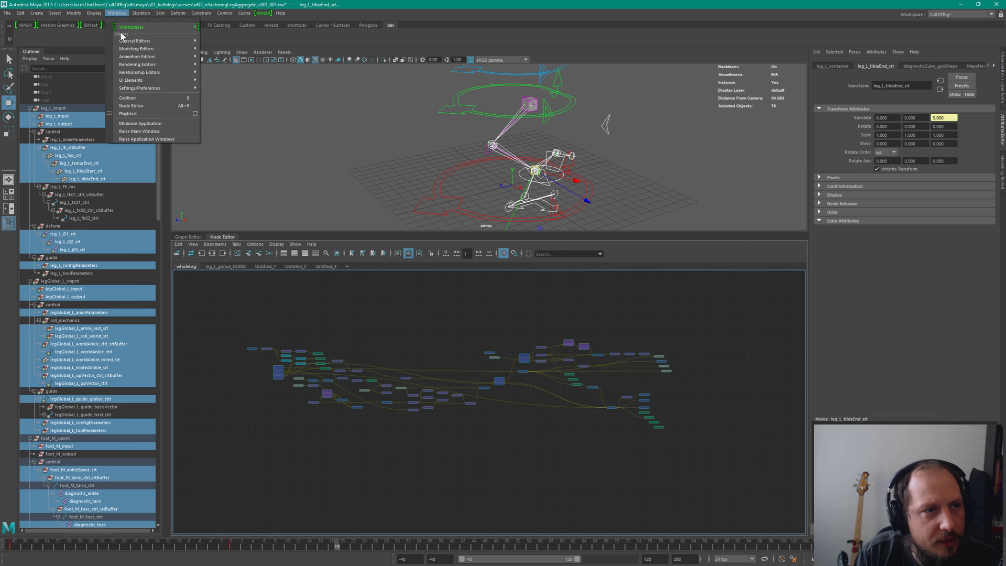
mouse_move(126, 40)
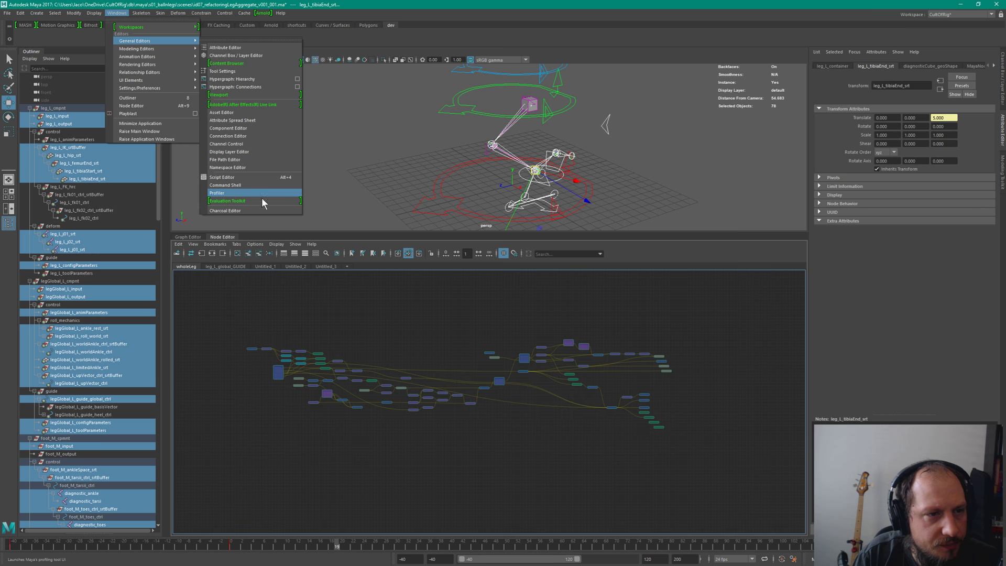
left_click(231, 193)
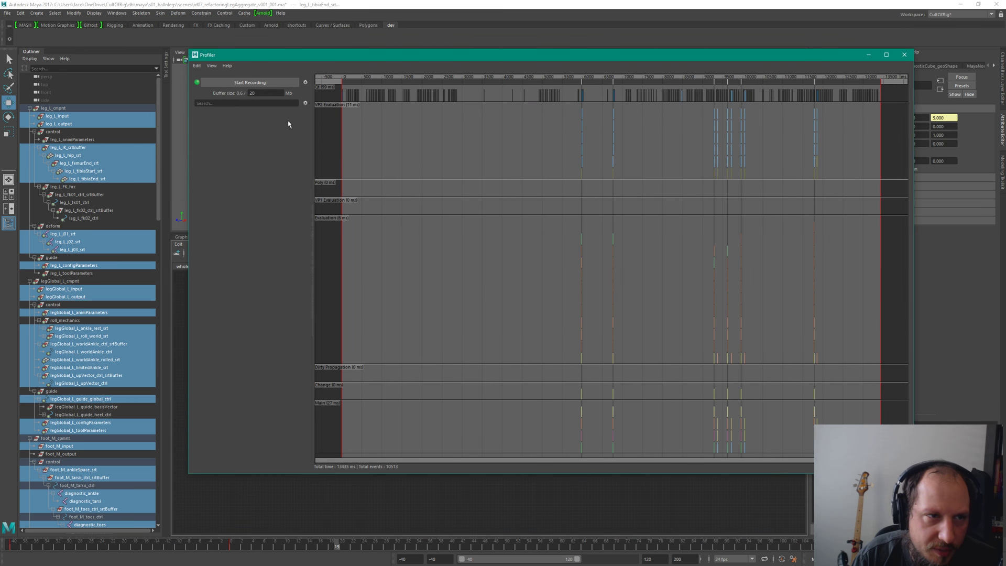
left_click_drag(379, 147, 583, 137)
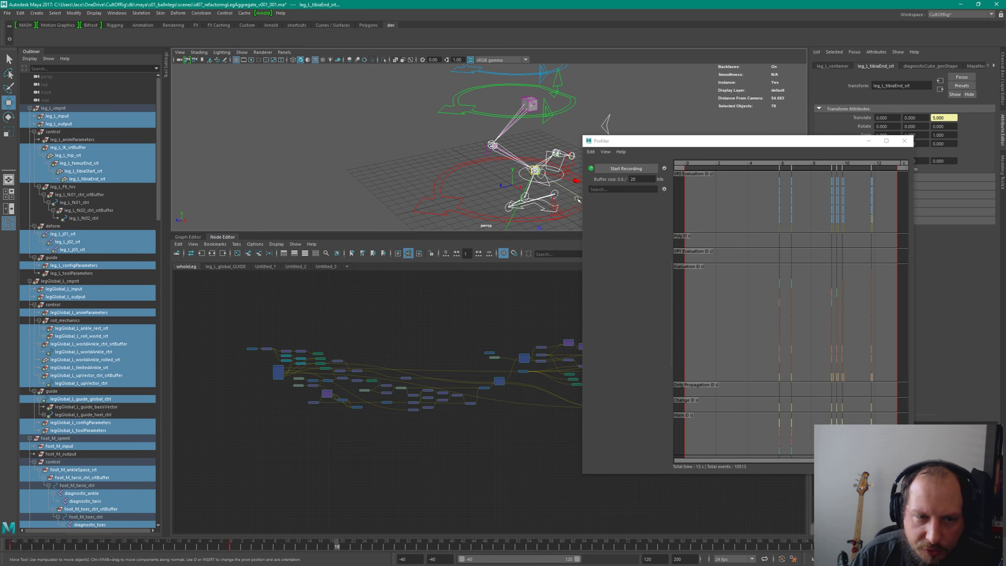
left_click_drag(703, 144, 778, 199)
Step: Frame the leg beside the Profiler in the perspective view and scrub the timeline to preview its motion
scroll(524, 314, "up", 5)
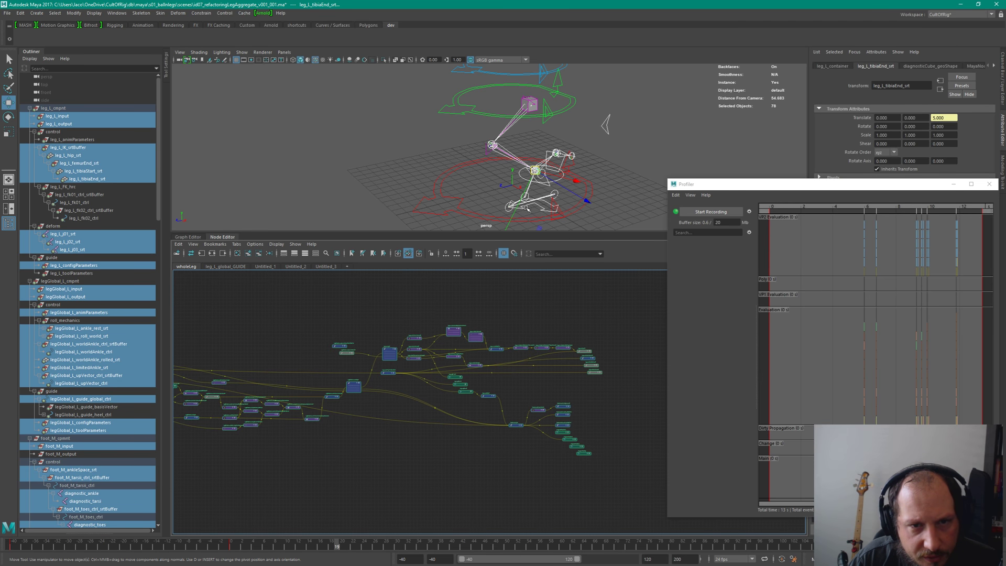
middle_click_drag(528, 209, 577, 210, "alt")
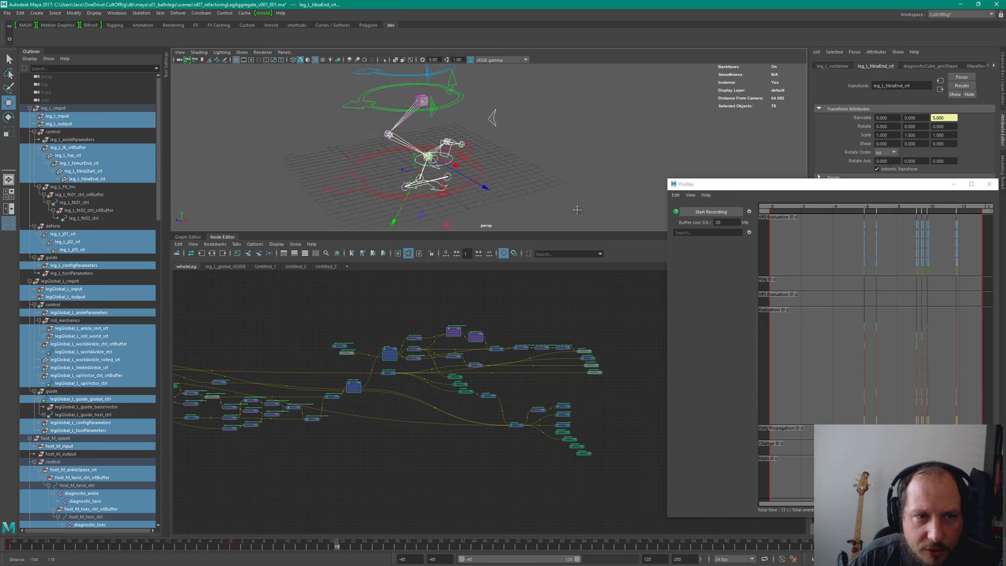
scroll(576, 210, "up", 2)
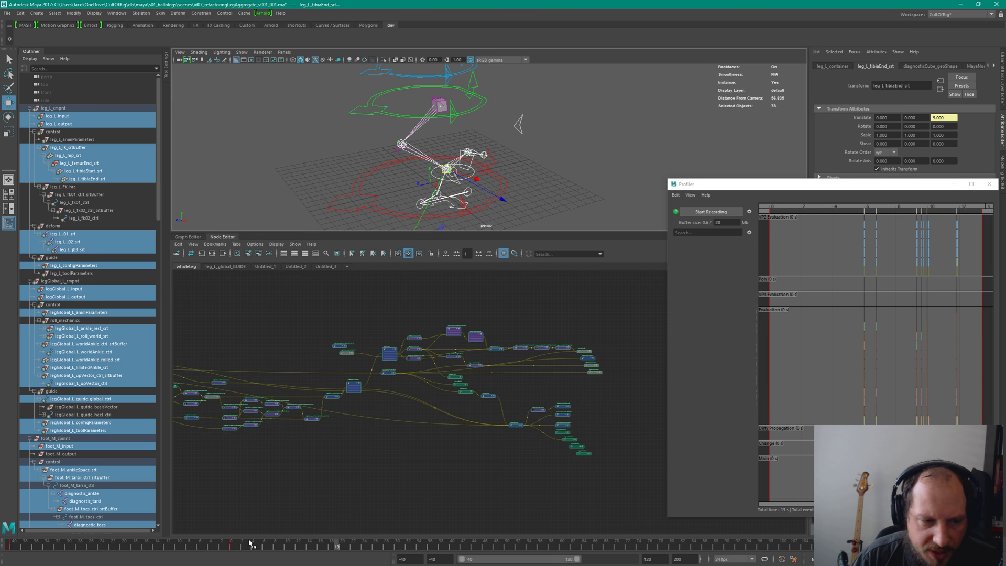
left_click_drag(252, 544, 227, 543)
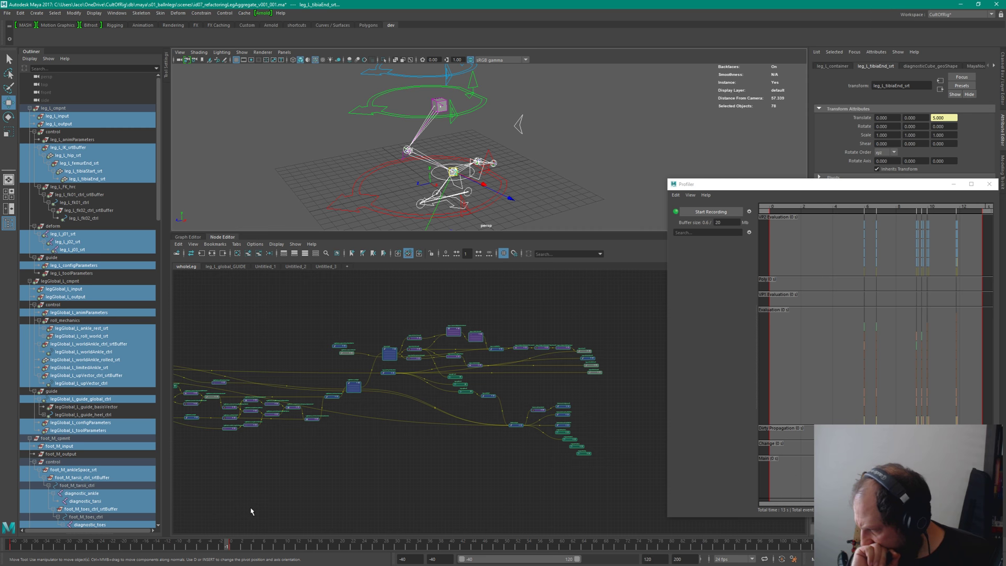
left_click_drag(236, 548, 263, 548)
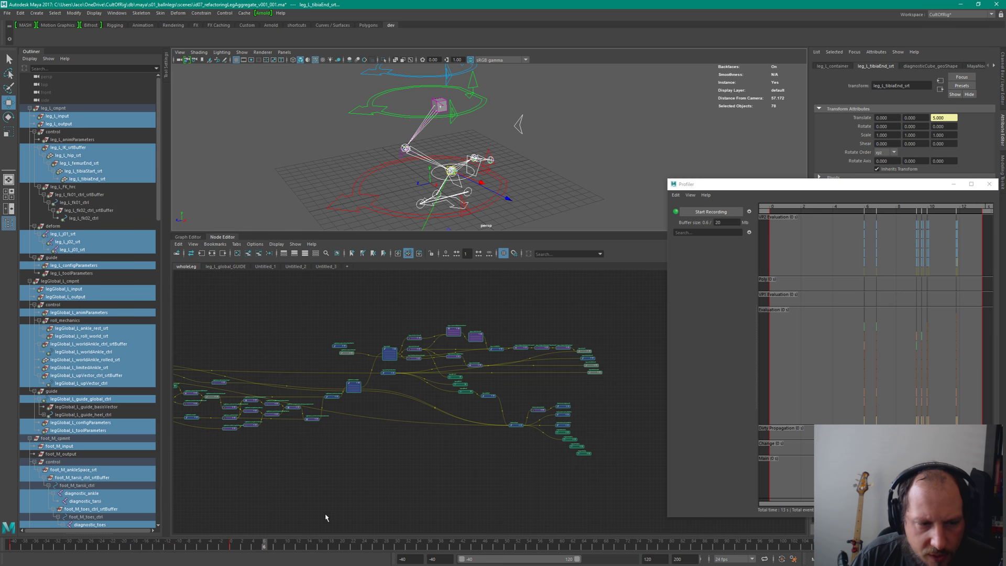
left_click(248, 548)
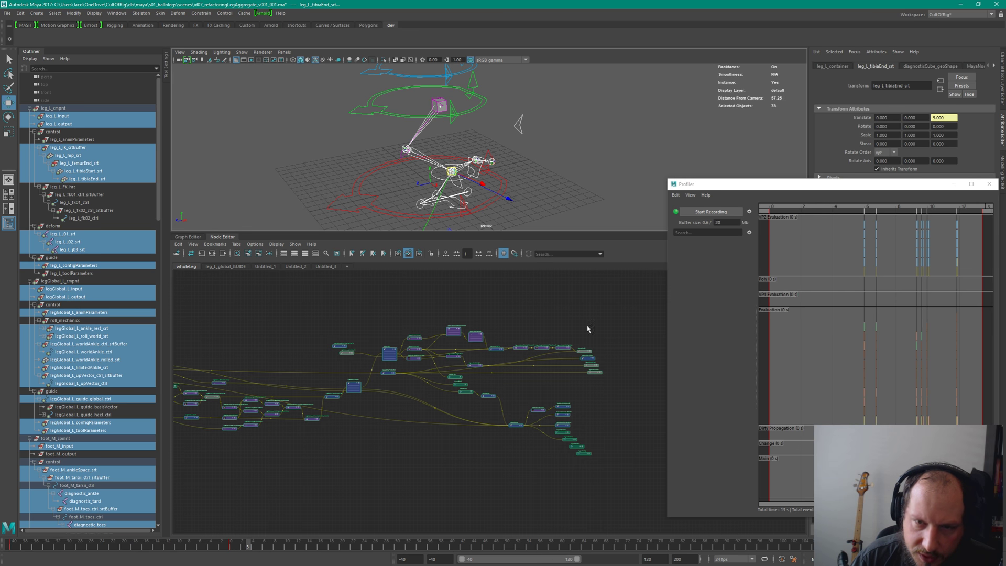
Step: Clear the old Profiler data and record a new profile while scrubbing the timeline forward
left_click(697, 213)
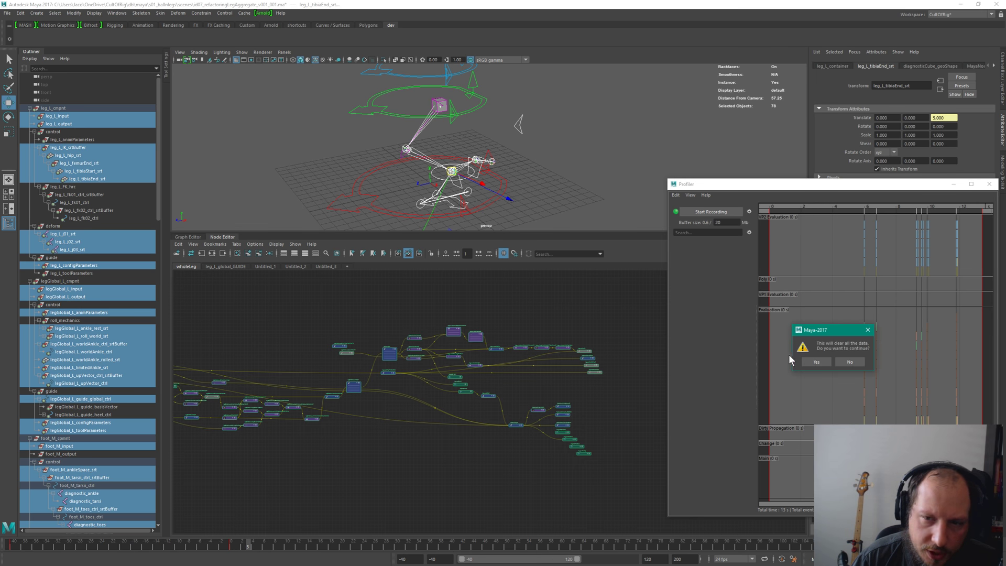
left_click(816, 361)
left_click_drag(265, 547, 321, 548)
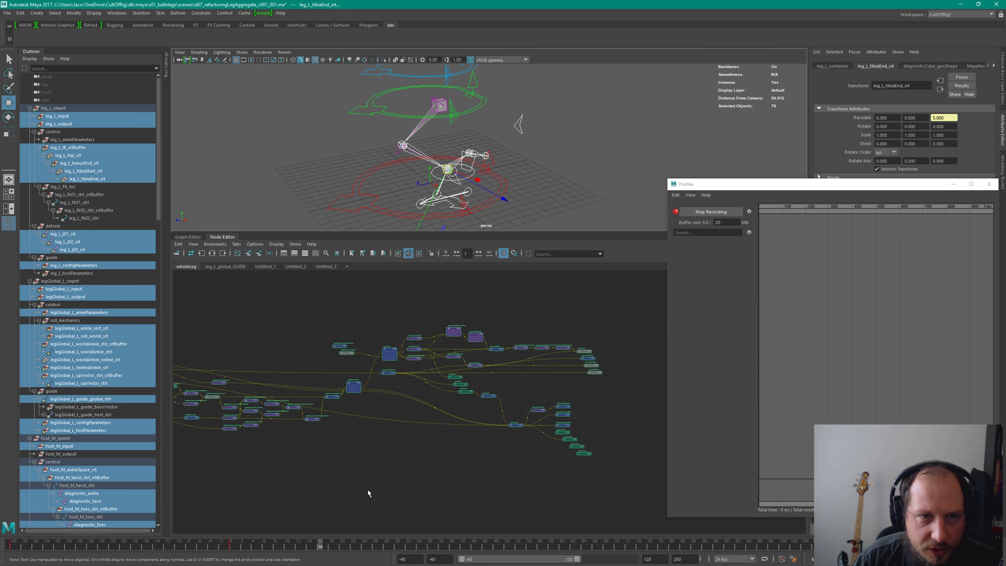
left_click(711, 211)
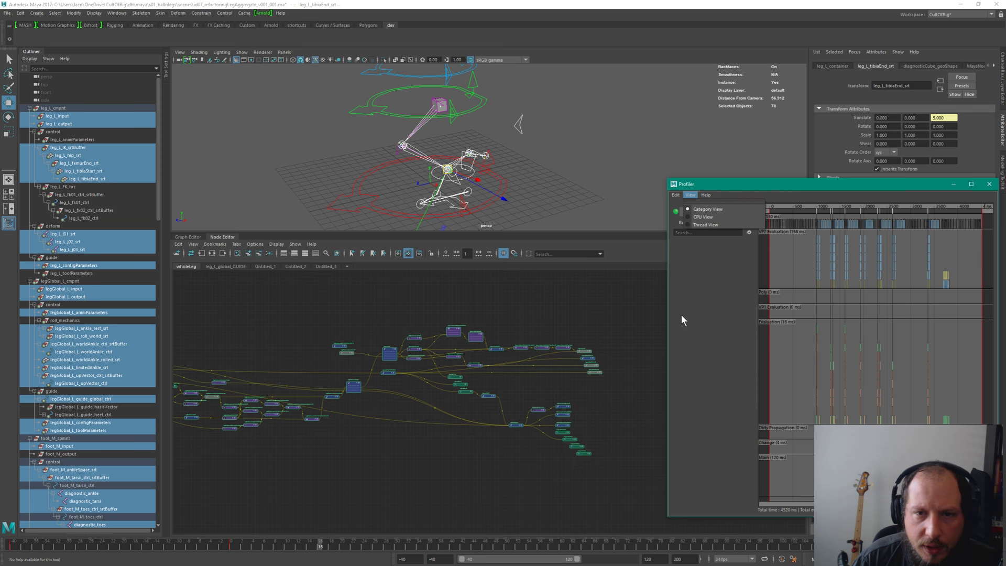
Step: Set the Profiler to Thread View and enlarge its window
left_click(690, 195)
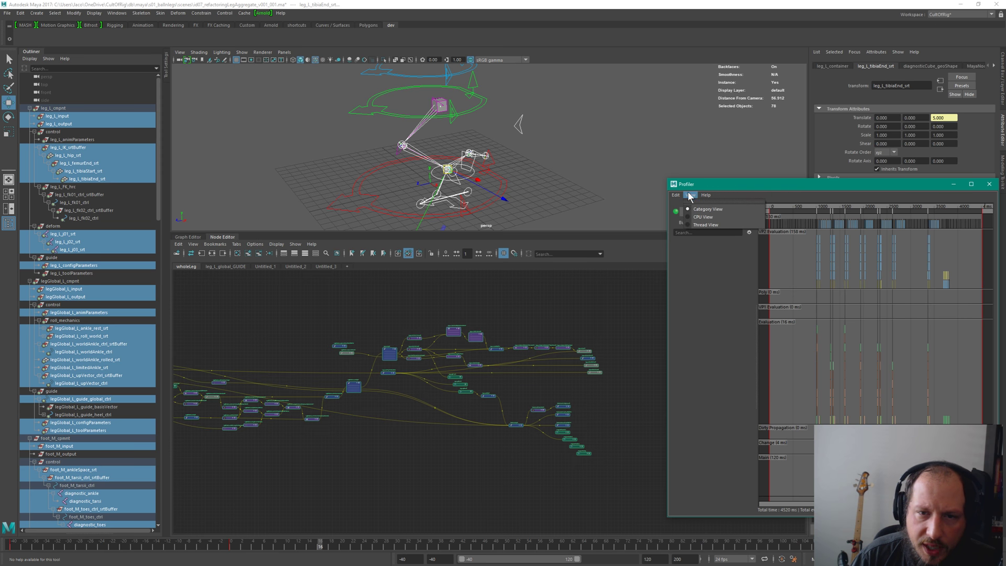
left_click(705, 225)
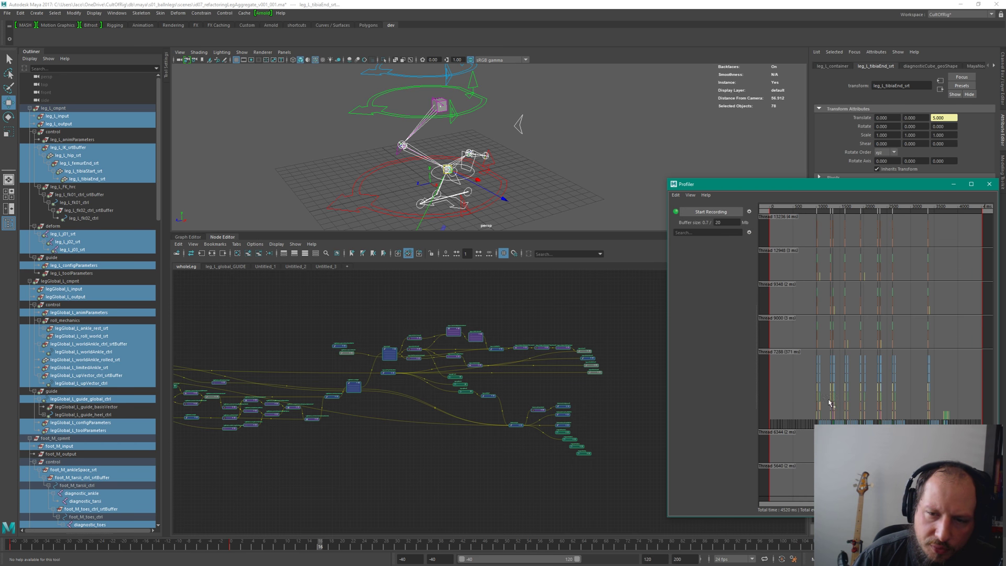
left_click(690, 194)
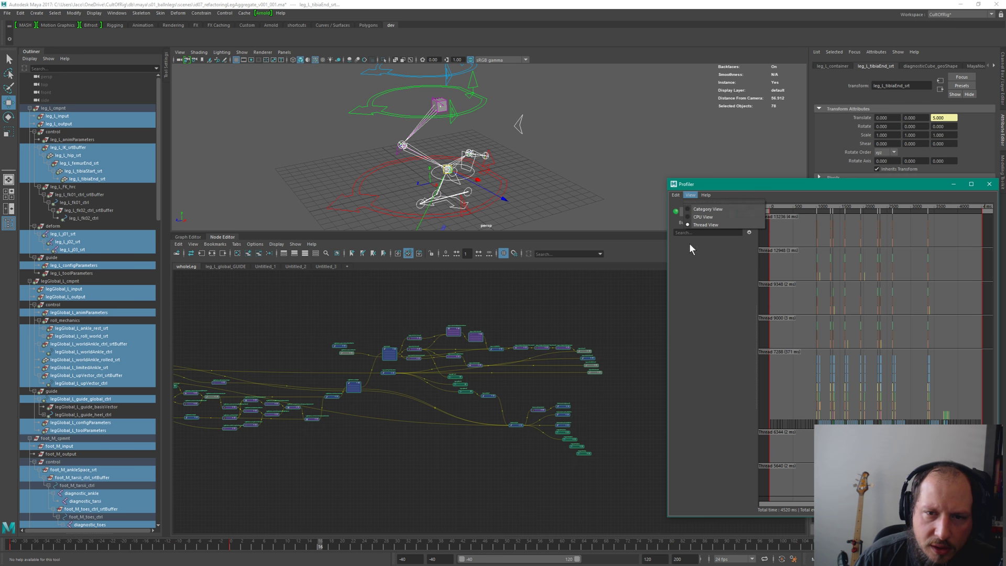
left_click(702, 225)
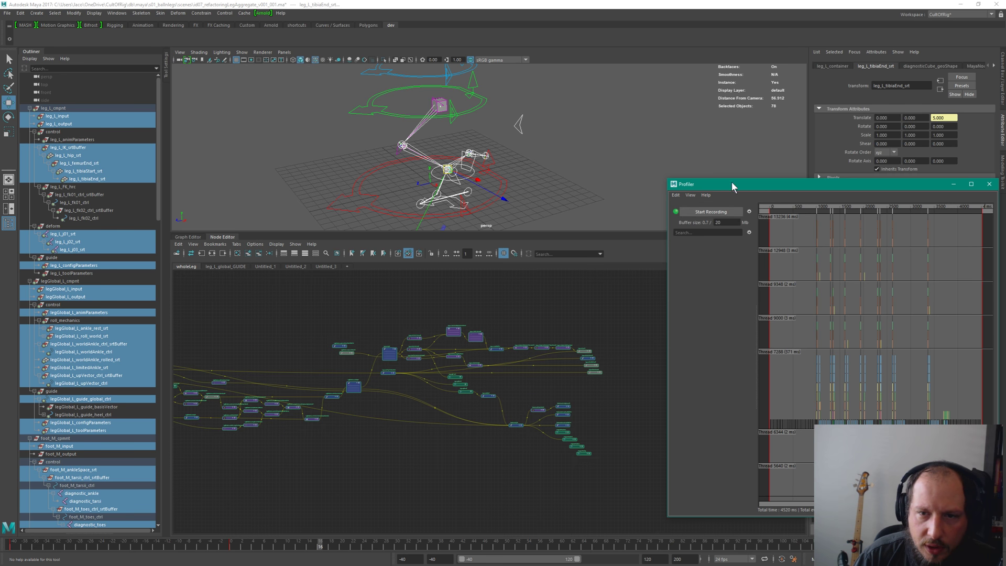
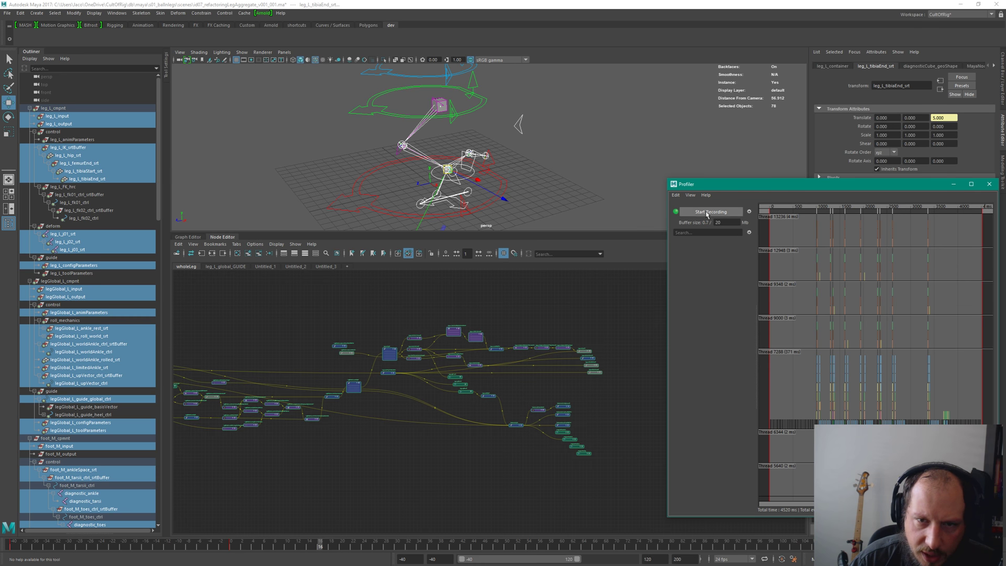
left_click_drag(668, 179, 618, 92)
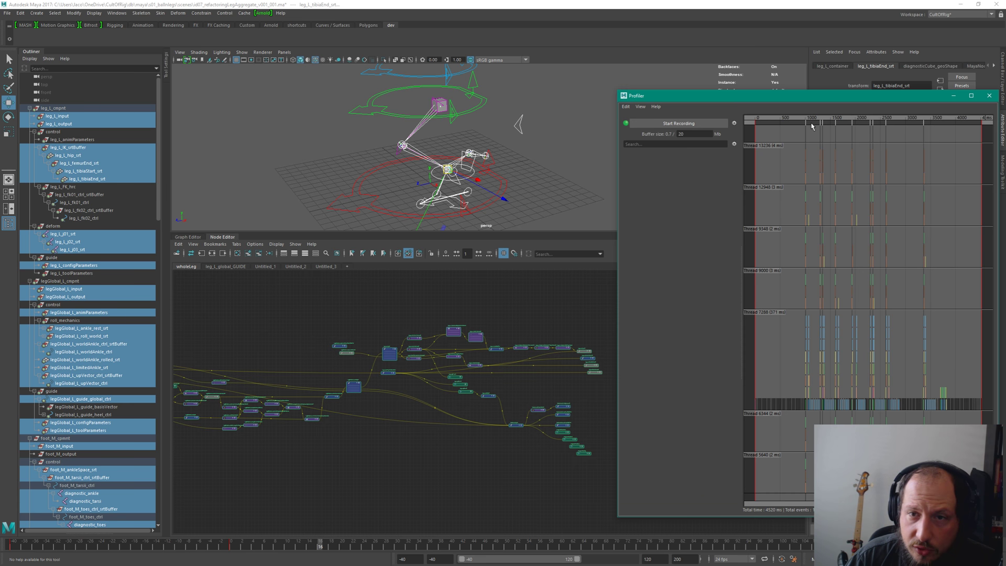
Step: Select the section starting near 1000 ms in the Profiler's time overview and frame it in the thread graph
left_click_drag(814, 123, 893, 138)
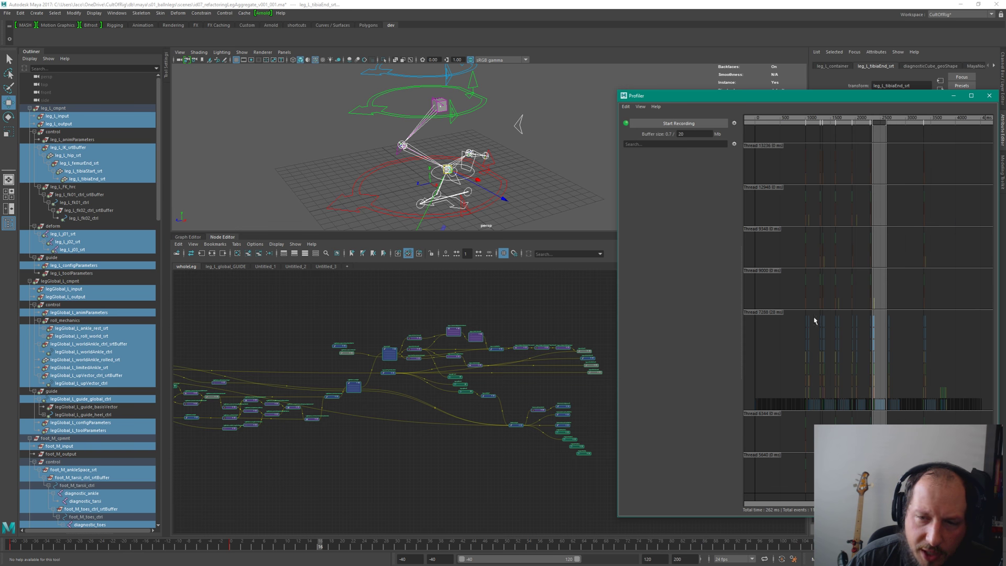
left_click(885, 124)
left_click(864, 125)
left_click(815, 128)
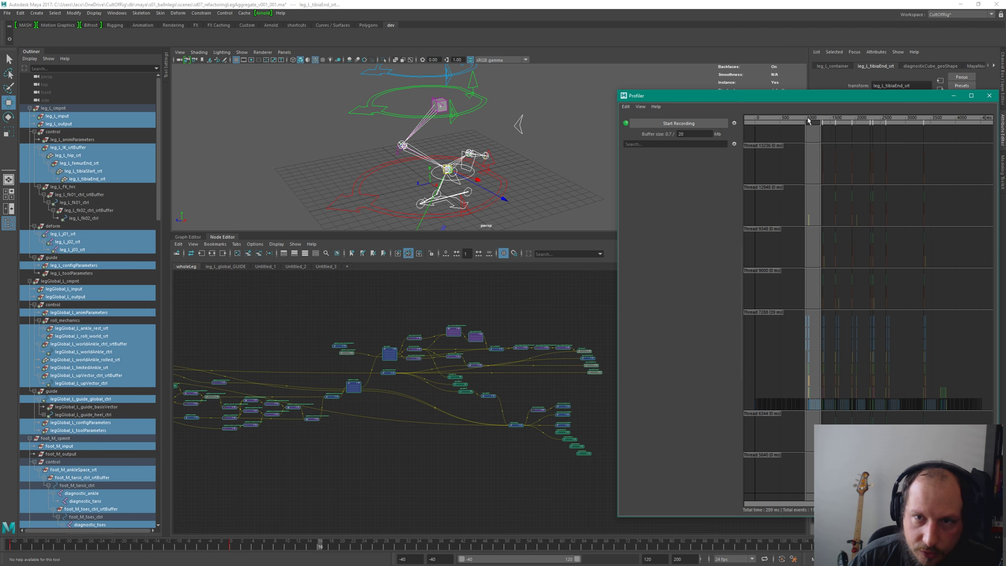
key("f")
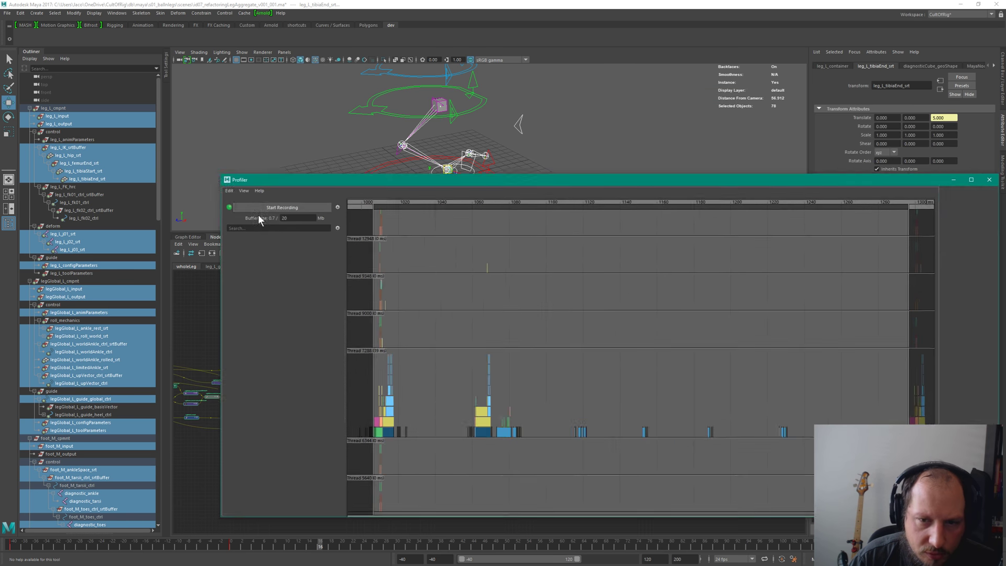
Step: Widen the Profiler window and examine the per-thread event blocks in the framed section
left_click_drag(619, 92, 153, 142)
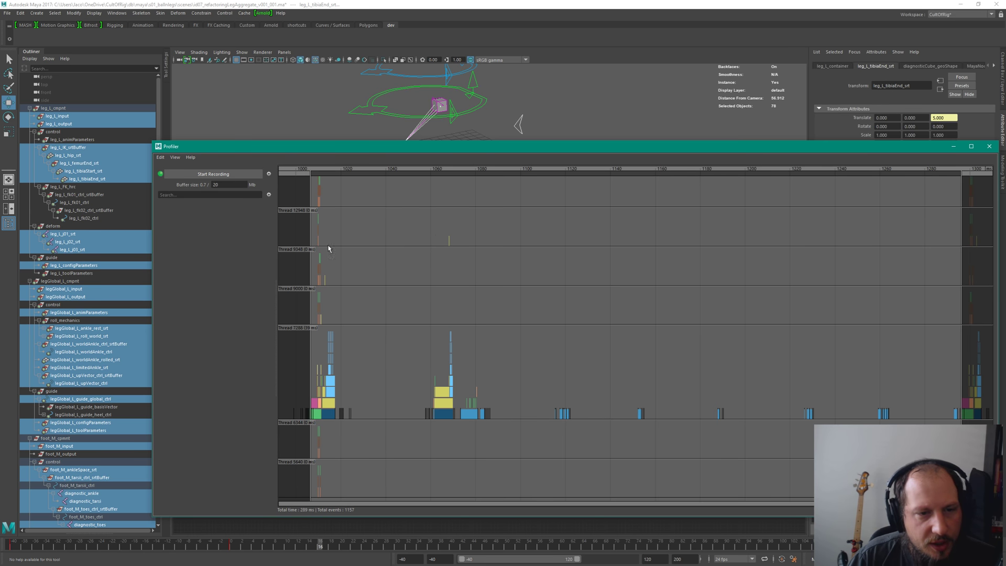
middle_click_drag(417, 349, 599, 375)
scroll(655, 281, "down", 1)
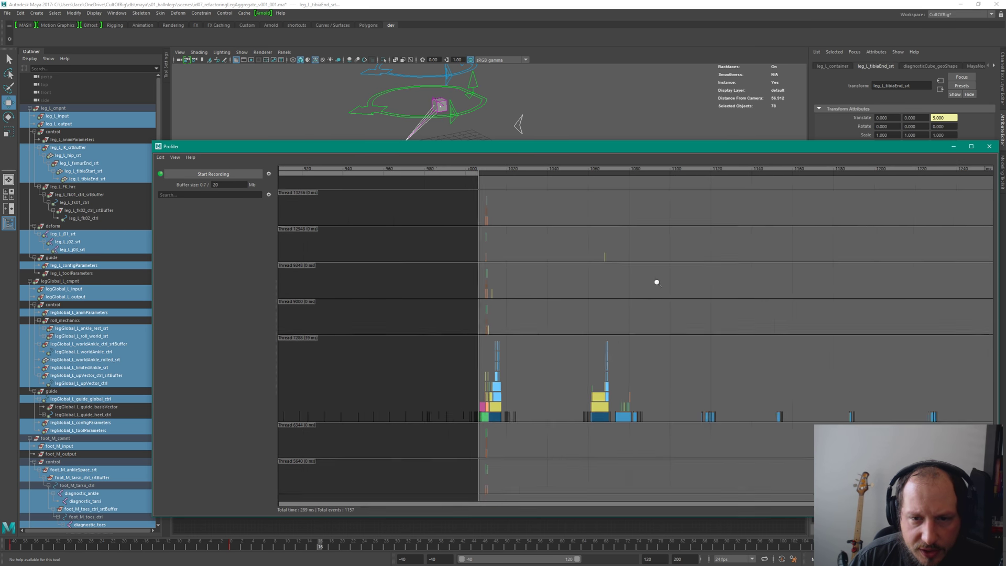
scroll(935, 379, "down", 1)
scroll(587, 366, "up", 5)
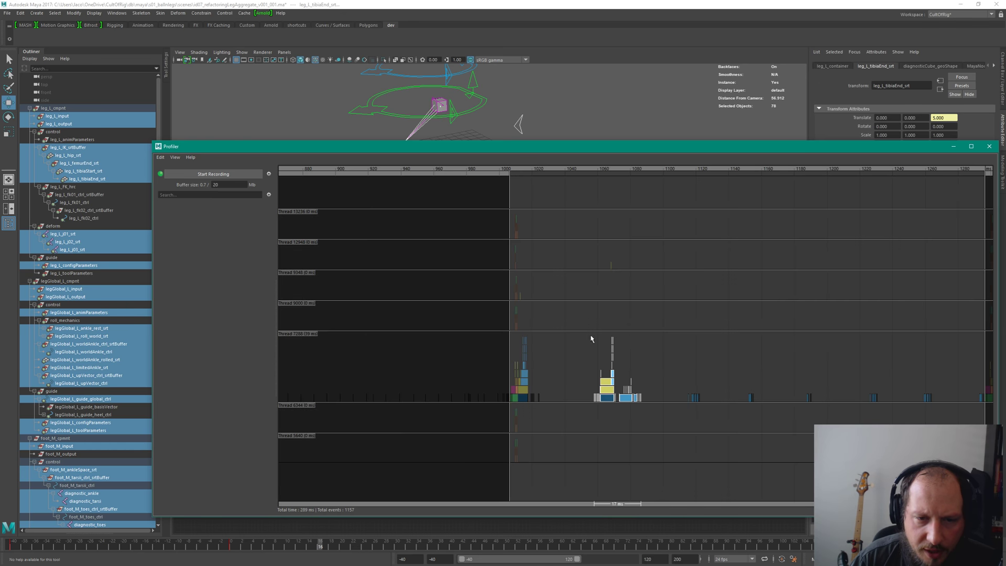
scroll(531, 298, "down", 5)
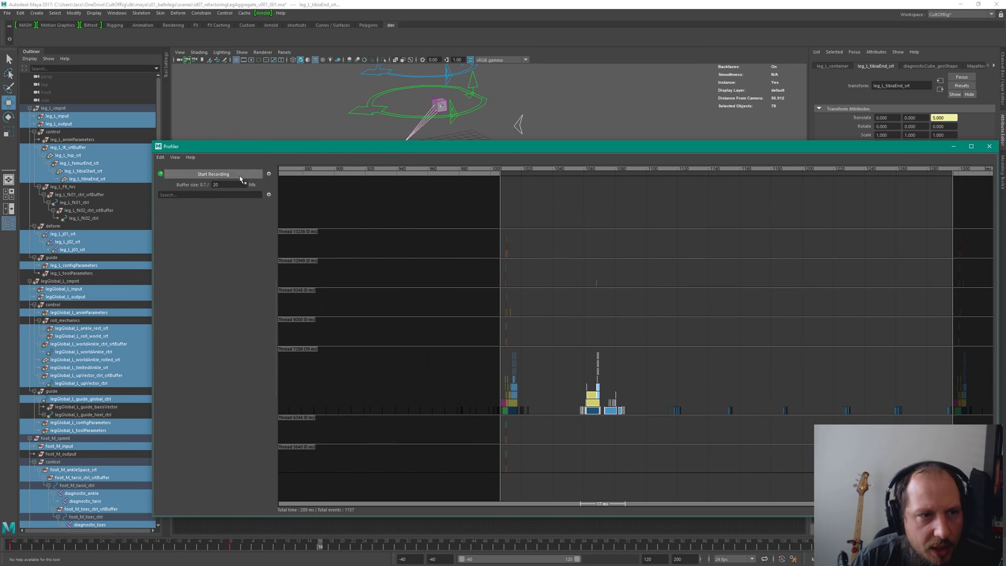
Step: Exclude VP1 Evaluation and VP2 Evaluation from the Profiler's recorded and viewed categories
left_click(175, 157)
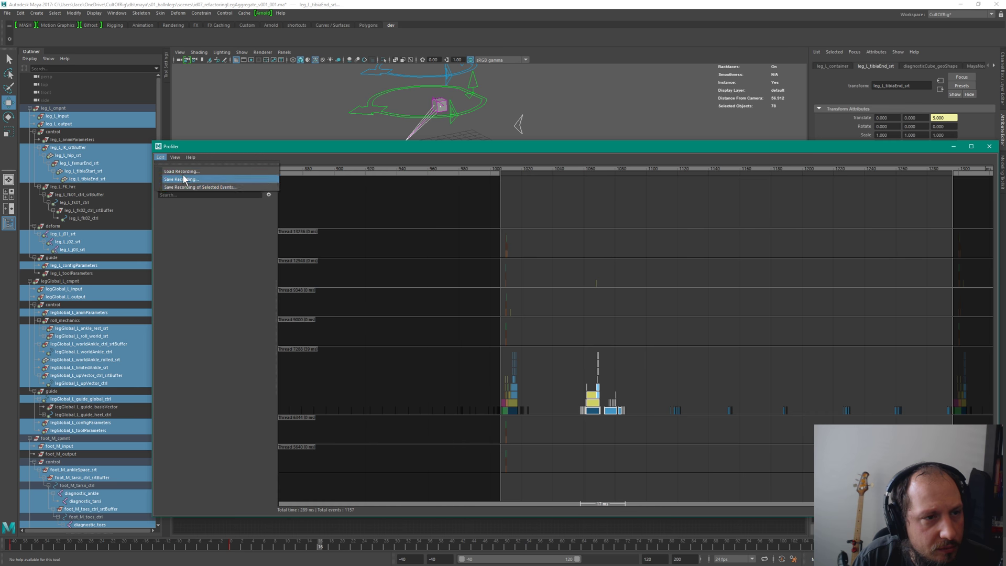
left_click(160, 158)
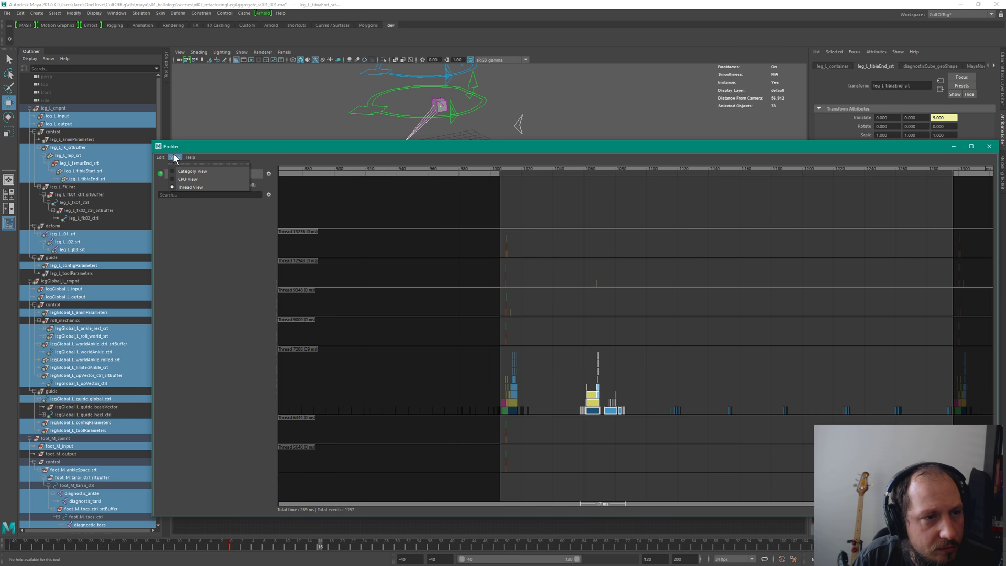
left_click(269, 173)
left_click_drag(565, 271, 571, 227)
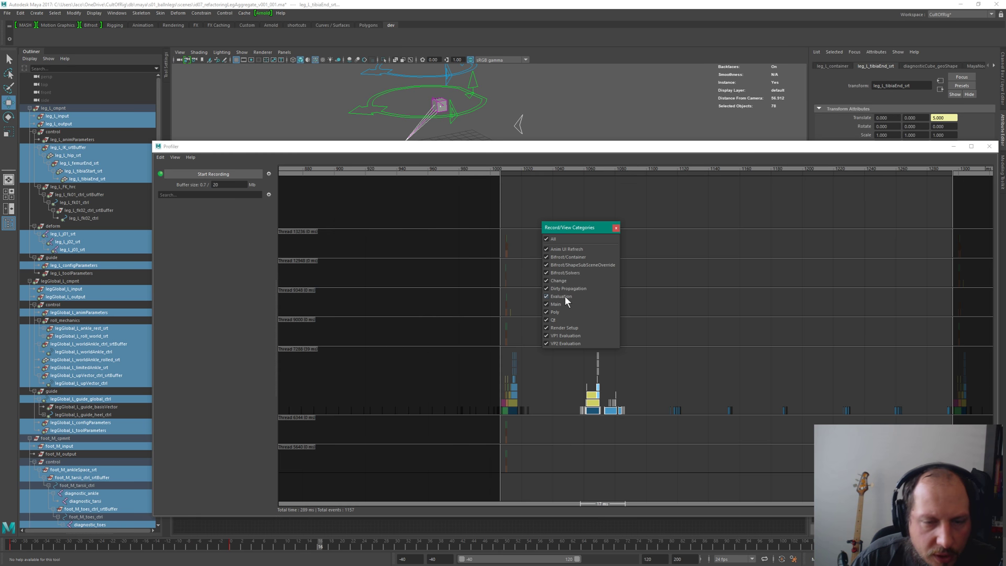
left_click(545, 335)
left_click(547, 343)
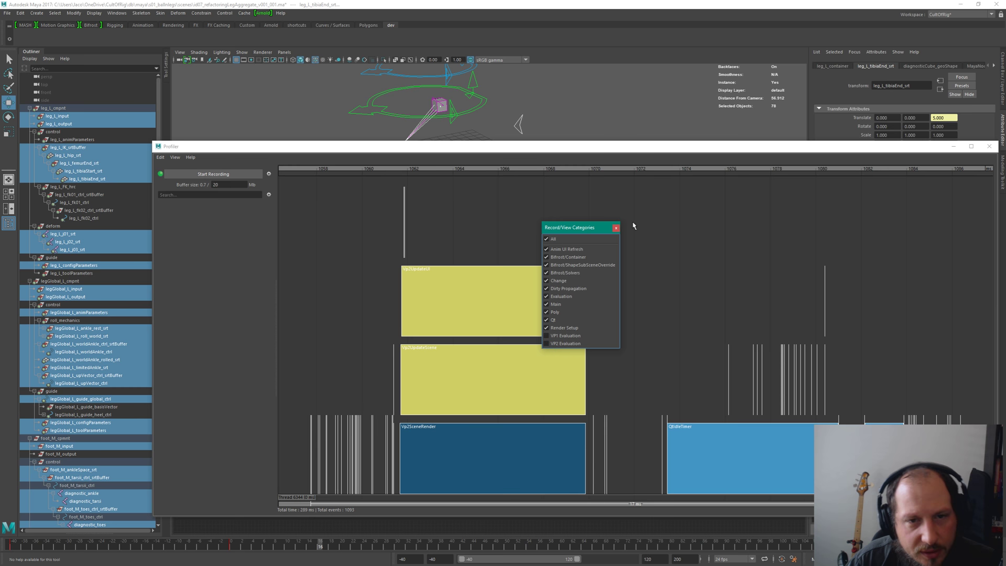
Step: Exclude the Bifrost/ShapeSubSceneOverride, Bifrost/Solvers and Qt categories from the Profiler and close the category list
scroll(703, 363, "down", 8)
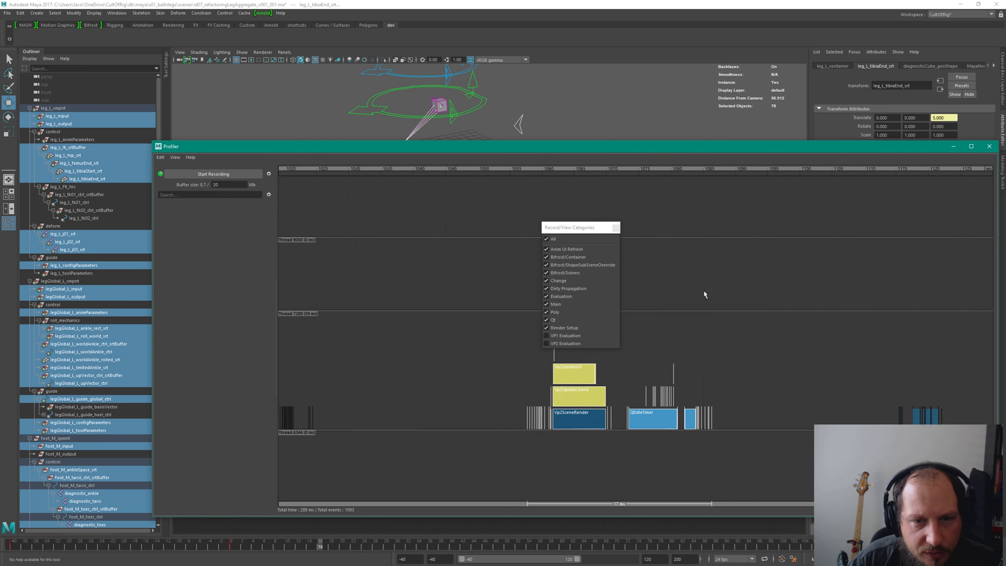
scroll(705, 335, "up", 1)
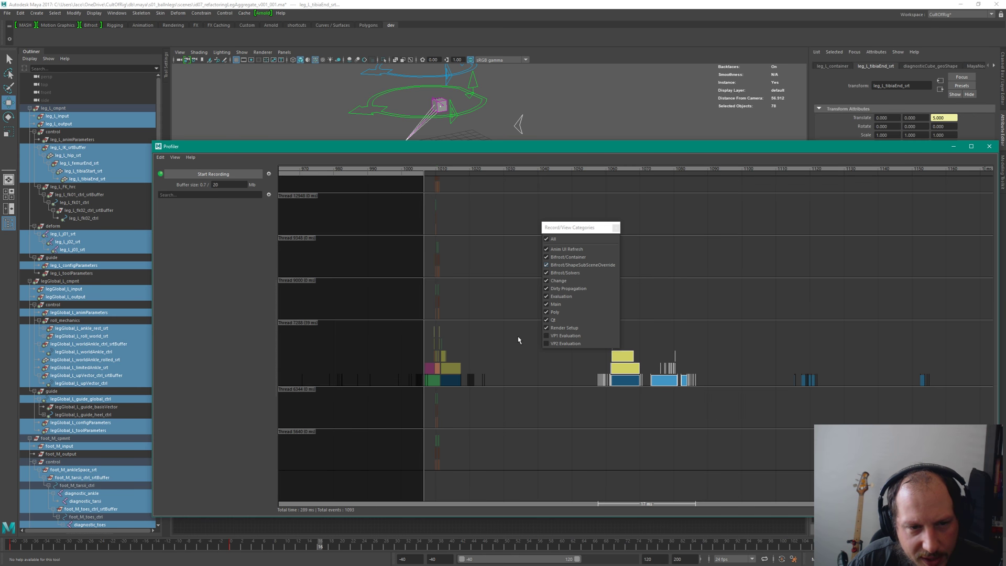
left_click(546, 319)
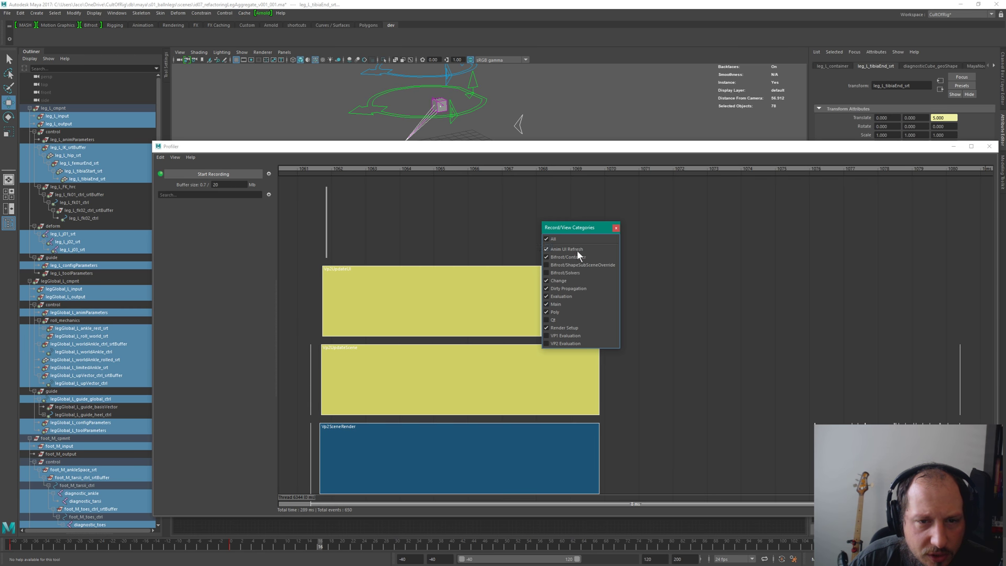
left_click(616, 229)
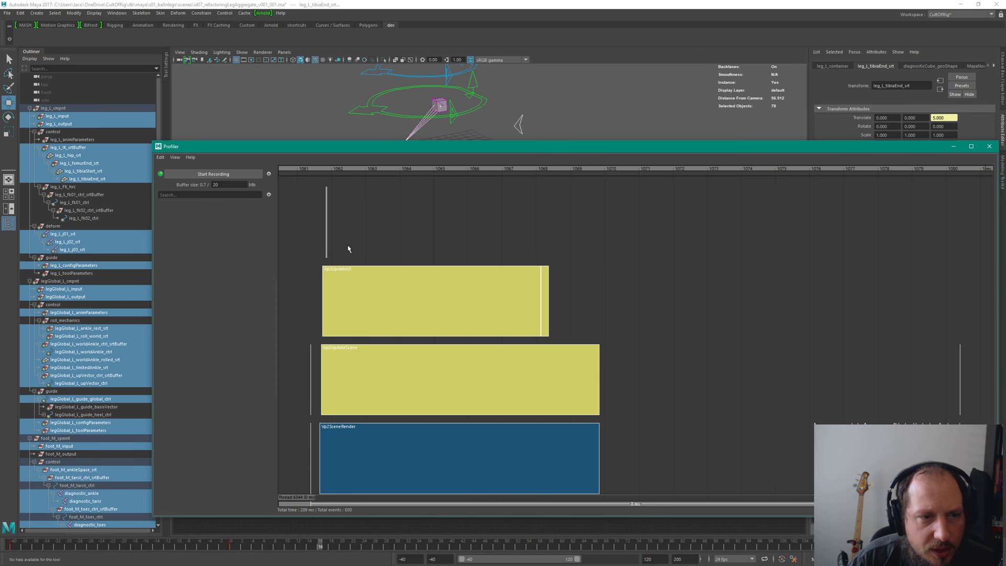
left_click(651, 321)
scroll(576, 262, "down", 4)
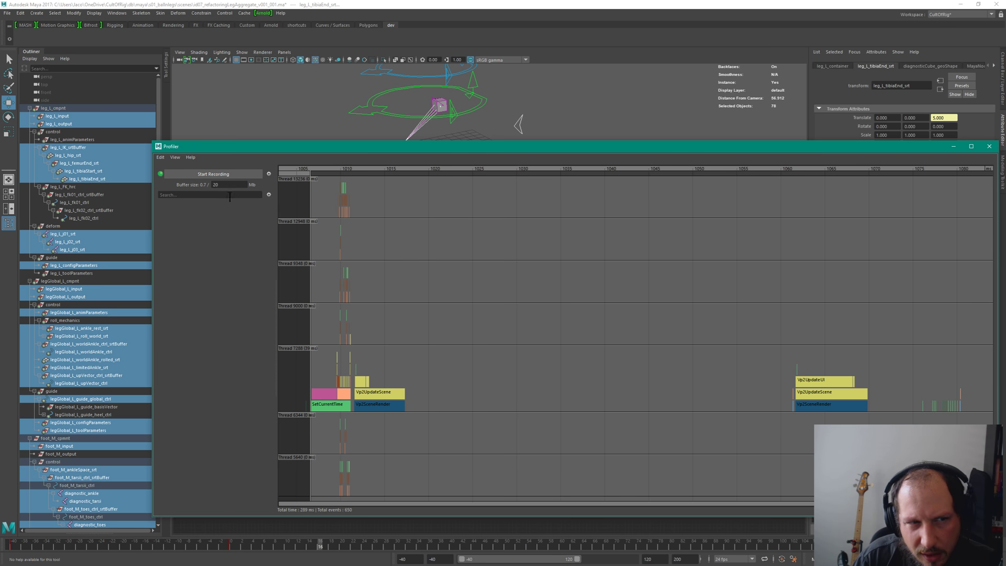
Step: Clear the old profile data and record a new profile while scrubbing back through the timeline
left_click(213, 174)
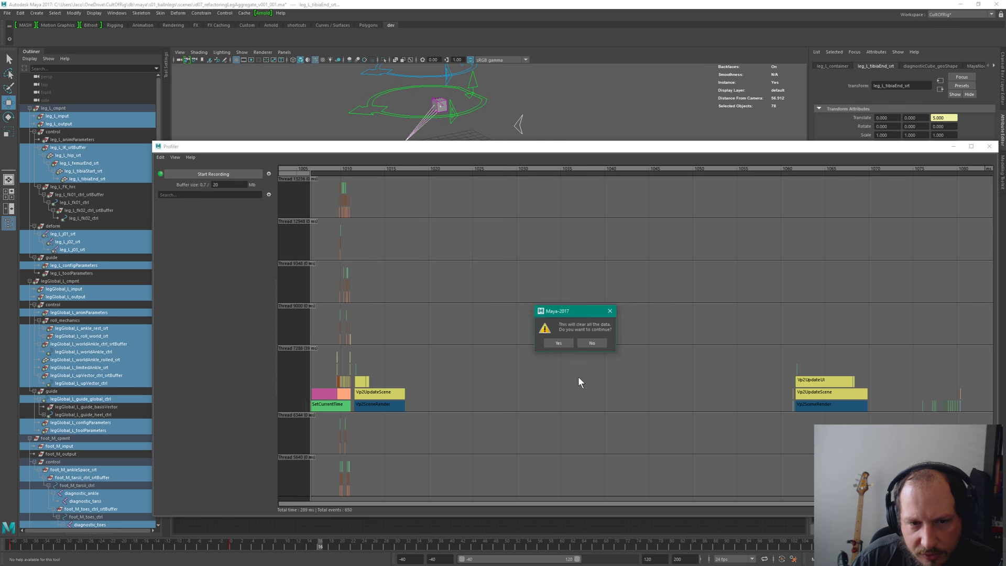
left_click(558, 342)
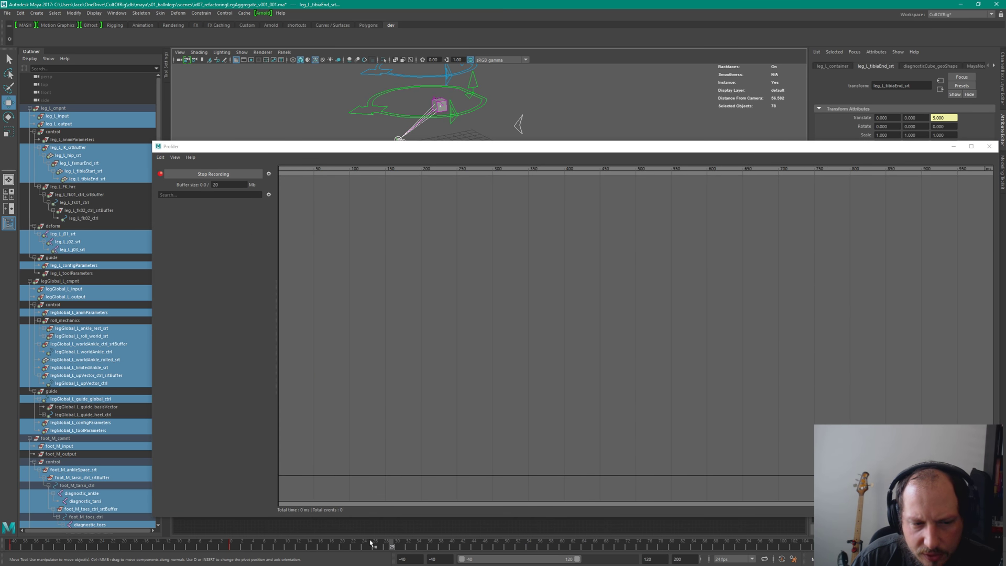
left_click_drag(370, 543, 270, 544)
left_click(213, 174)
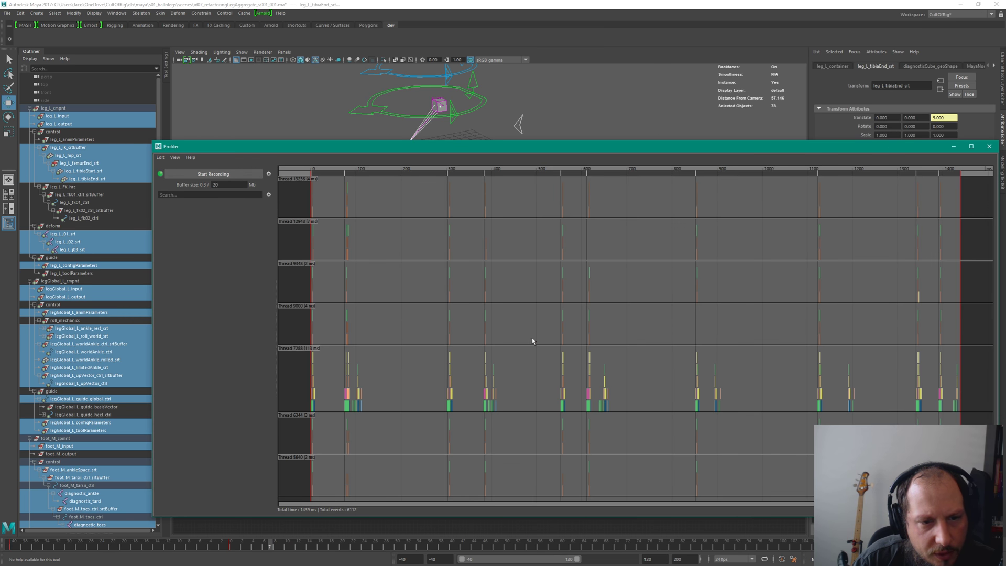
Step: Frame the recorded section starting near 75 ms in the Profiler's thread graph
left_click(176, 157)
left_click(270, 195)
left_click_drag(419, 146, 422, 147)
double_click(393, 173)
middle_click_drag(379, 202, 513, 255, "alt")
scroll(559, 254, "down", 2)
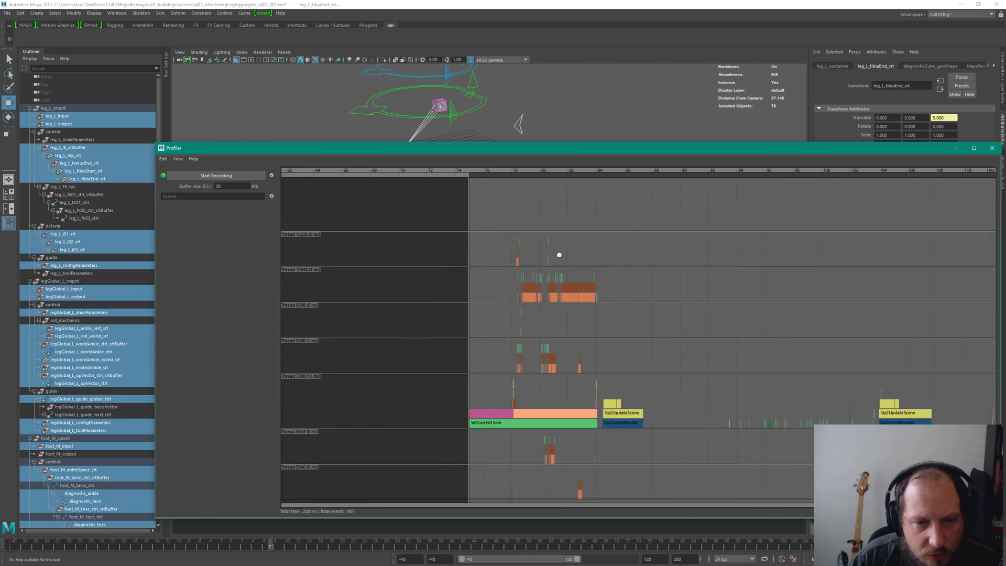
Step: Select the worker-thread evaluation blocks recorded during SetCurrentTime and examine them up close
left_click_drag(496, 228, 573, 346)
middle_click_drag(616, 390, 556, 348)
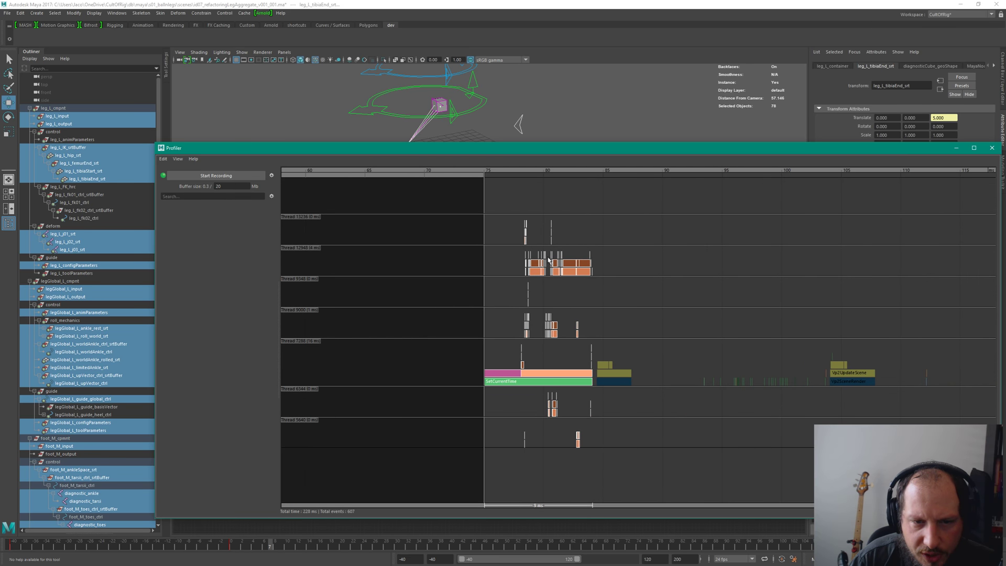
scroll(550, 261, "up", 2)
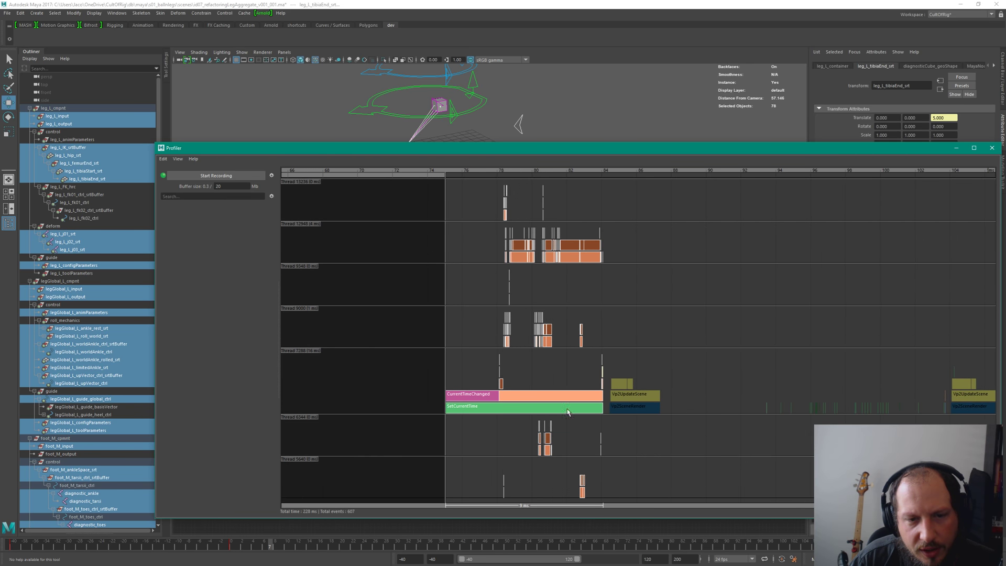
scroll(555, 296, "up", 5)
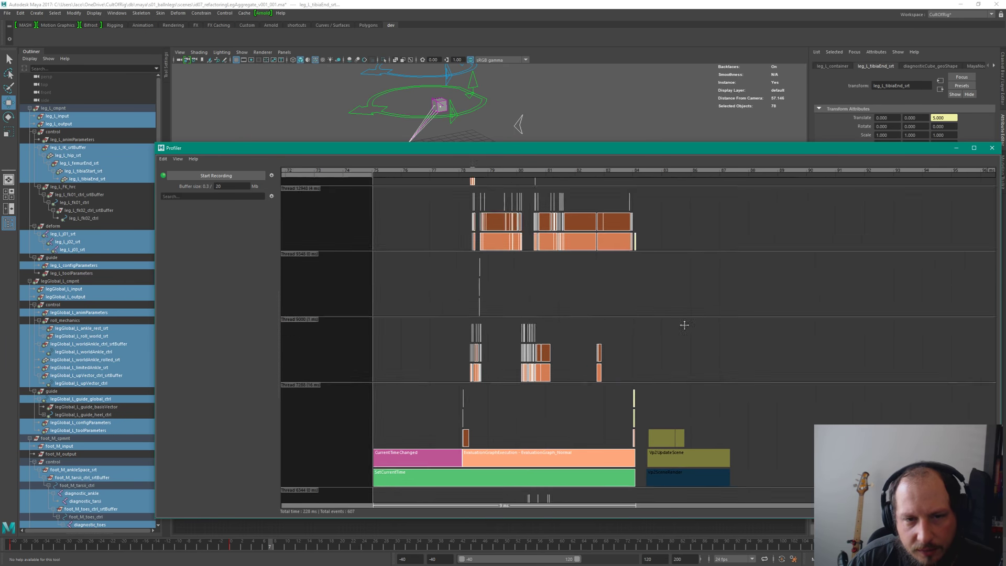
middle_click_drag(784, 290, 680, 241)
Step: Select the NodePostEvaluation block and the EvaluateNode block of foot_M_tarsii_ctrl to inspect their timing within the thread
left_click(697, 267)
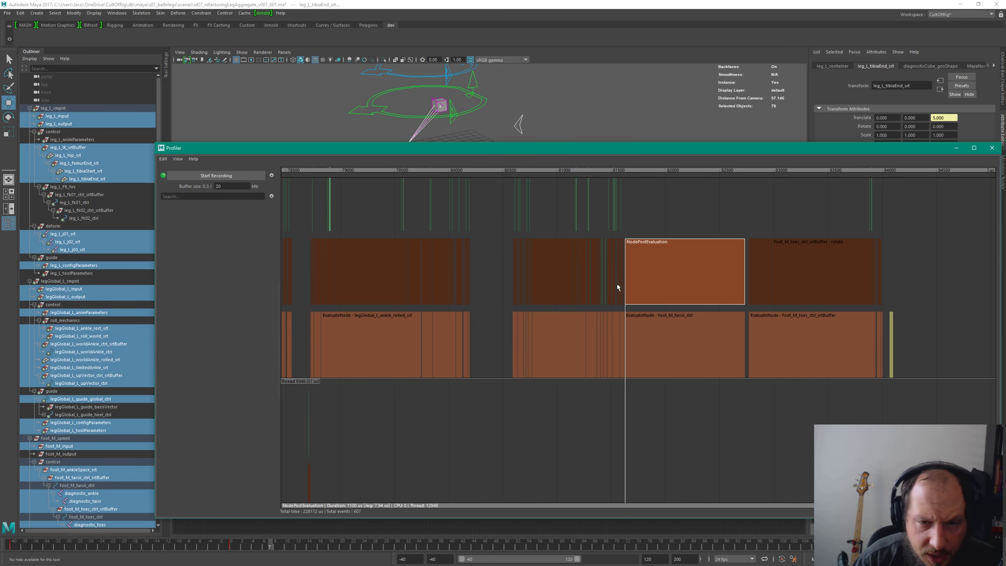
left_click(660, 372)
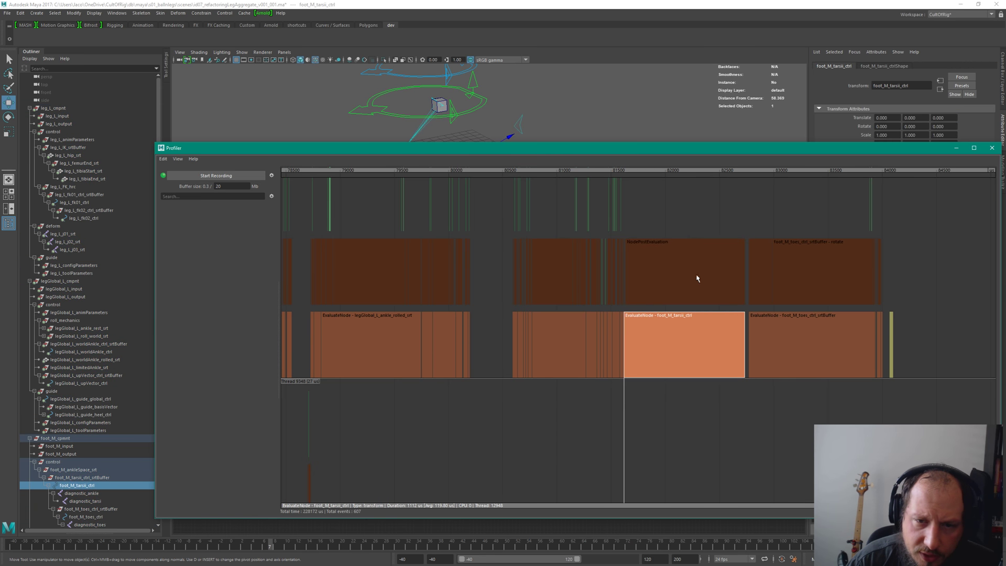
scroll(740, 431, "down", 5)
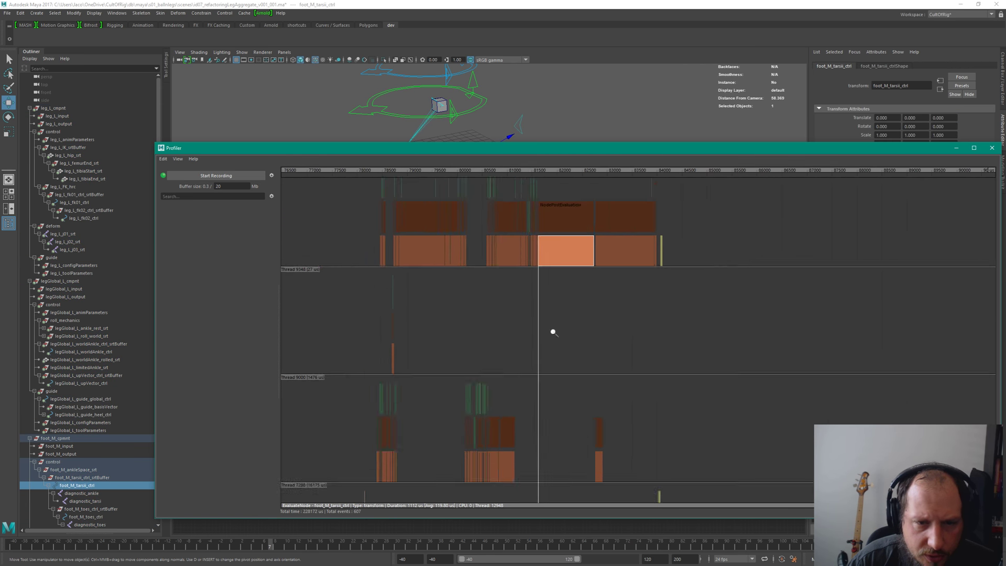
scroll(578, 345, "down", 2)
middle_click_drag(686, 339, 693, 313)
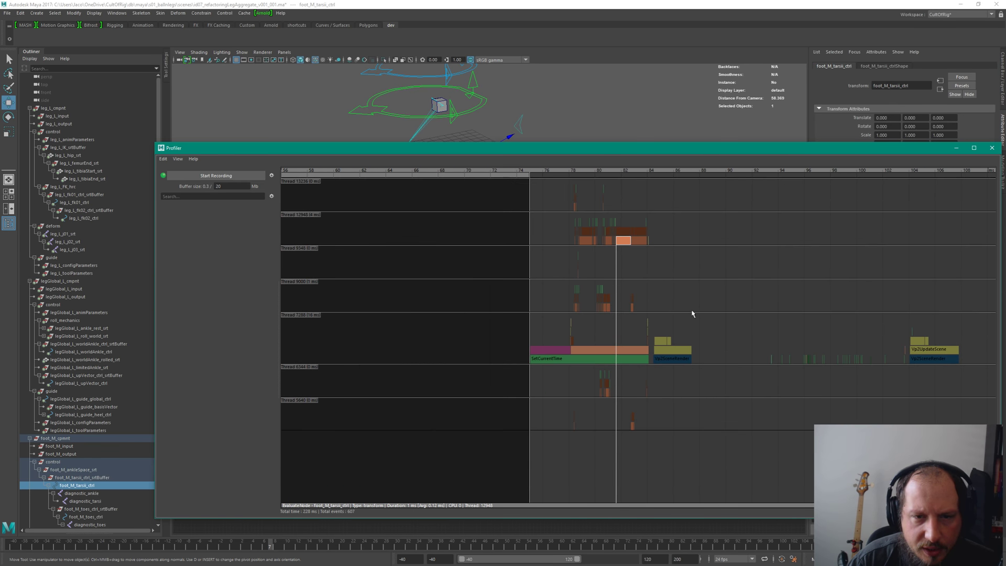
Step: Select the busiest worker thread's evaluation blocks, followed by the blocks above SetCurrentTime on the main thread, for comparison
left_click_drag(687, 232, 540, 270)
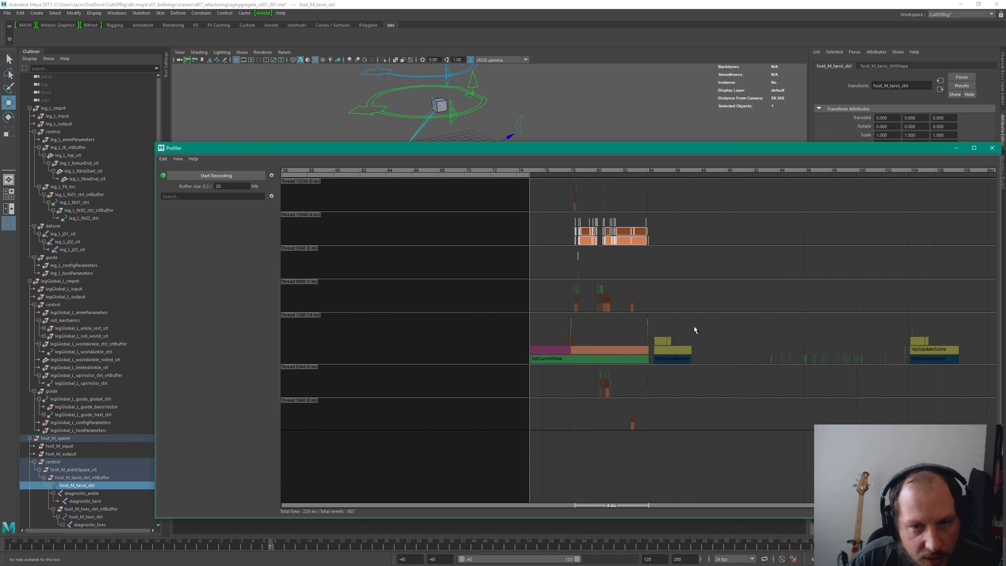
left_click_drag(693, 332, 476, 381)
scroll(630, 298, "up", 3)
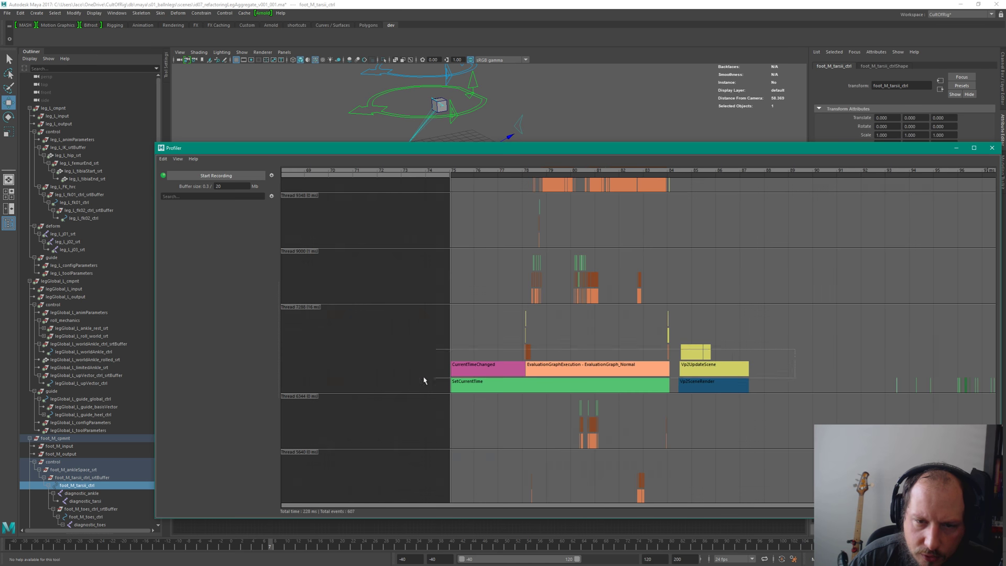
left_click(667, 376)
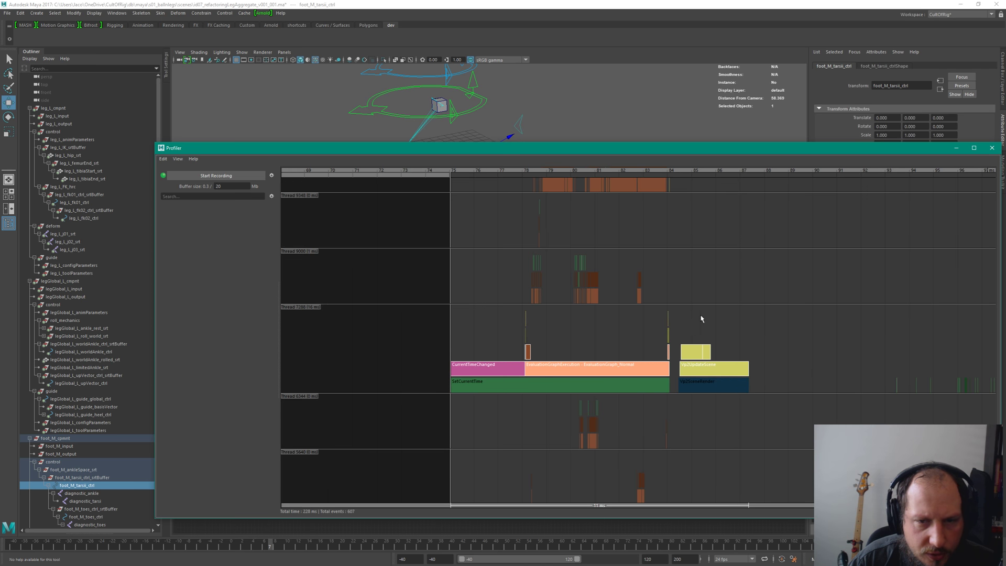
scroll(701, 318, "down", 2)
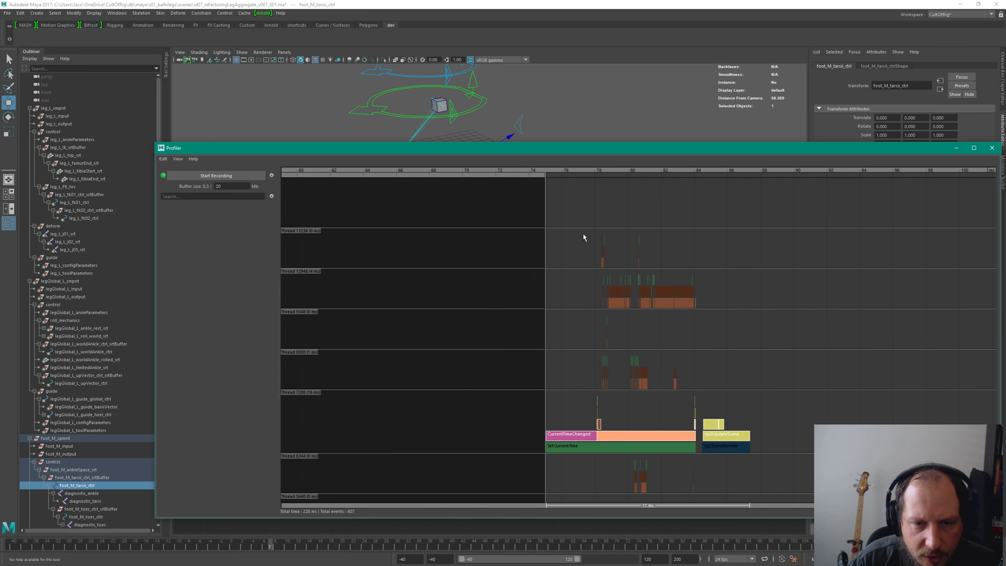
Step: Select the evaluation blocks across the four threads above the SetCurrentTime thread and compare them with EvaluationGraphExecution
left_click_drag(584, 237, 646, 320)
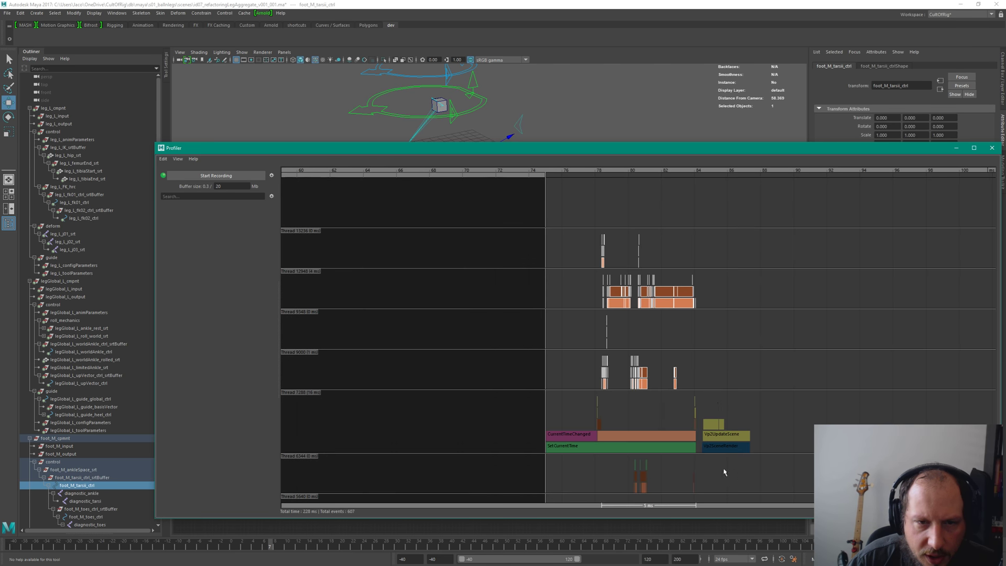
middle_click_drag(723, 471, 558, 300)
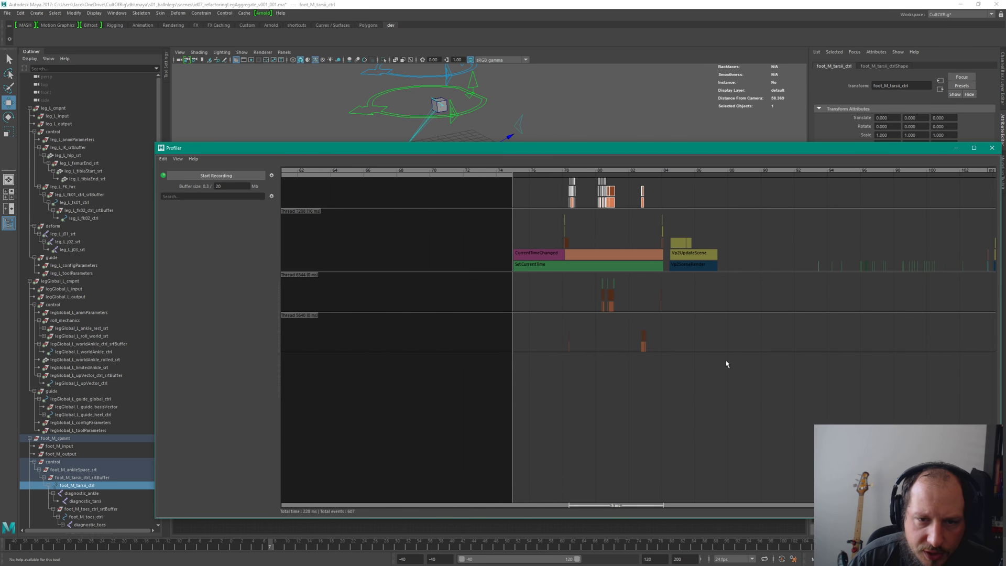
middle_click_drag(655, 219, 558, 313)
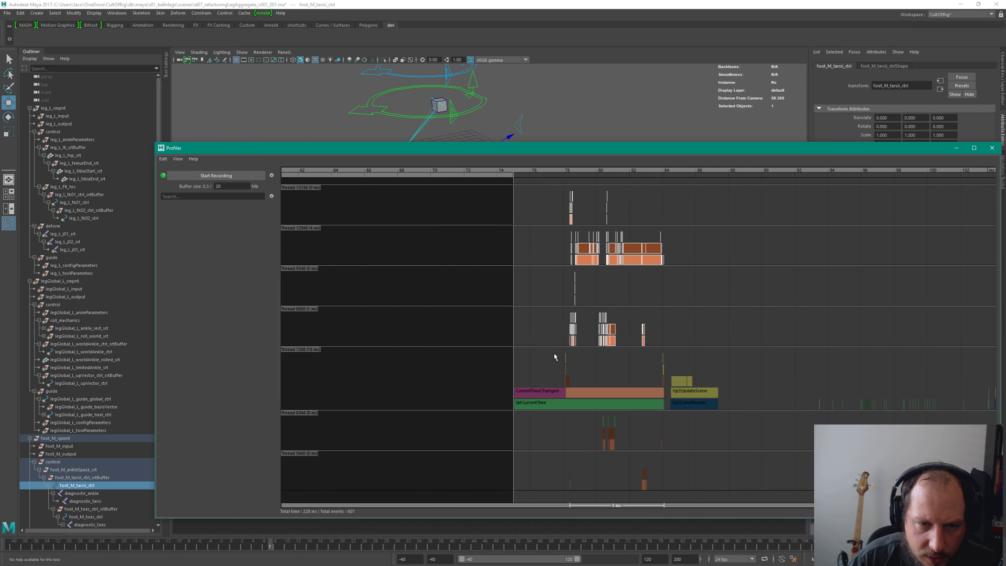
scroll(572, 361, "up", 2)
middle_click_drag(545, 374, 684, 341)
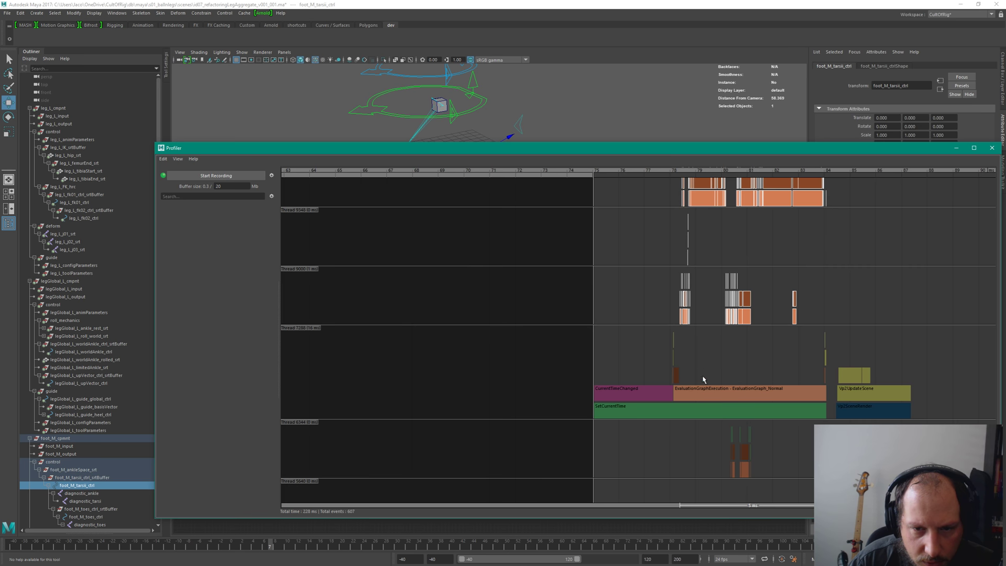
Step: Add the two small blocks at the start and end of EvaluationGraphExecution to the selection and compare all threads
left_click(676, 375)
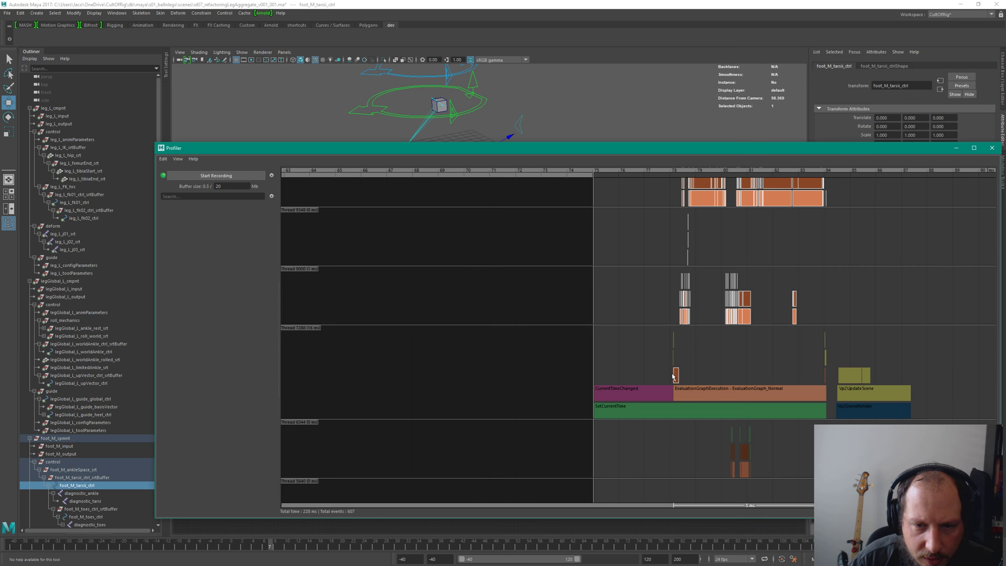
scroll(618, 314, "down", 2)
middle_click_drag(762, 184, 658, 281)
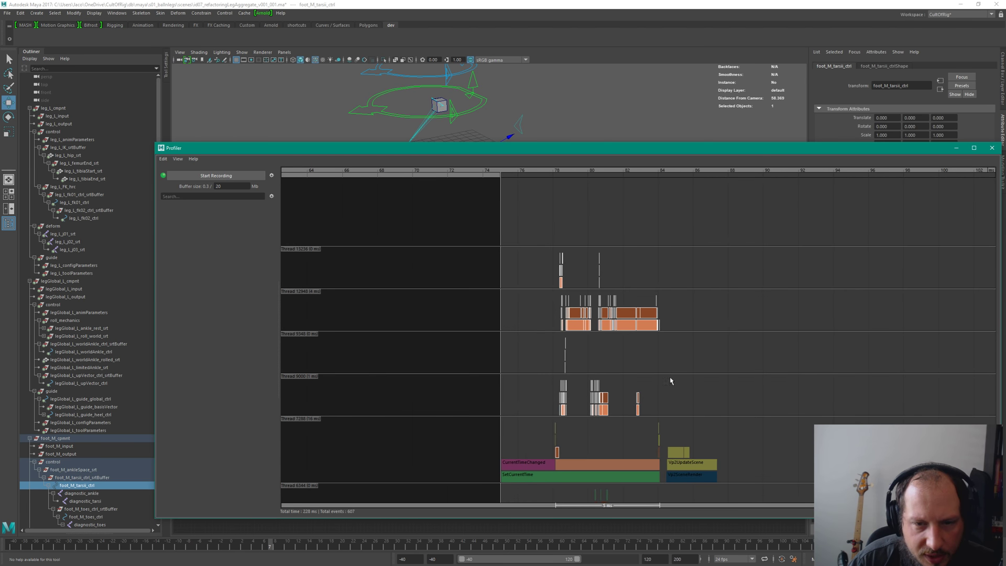
left_click(659, 453)
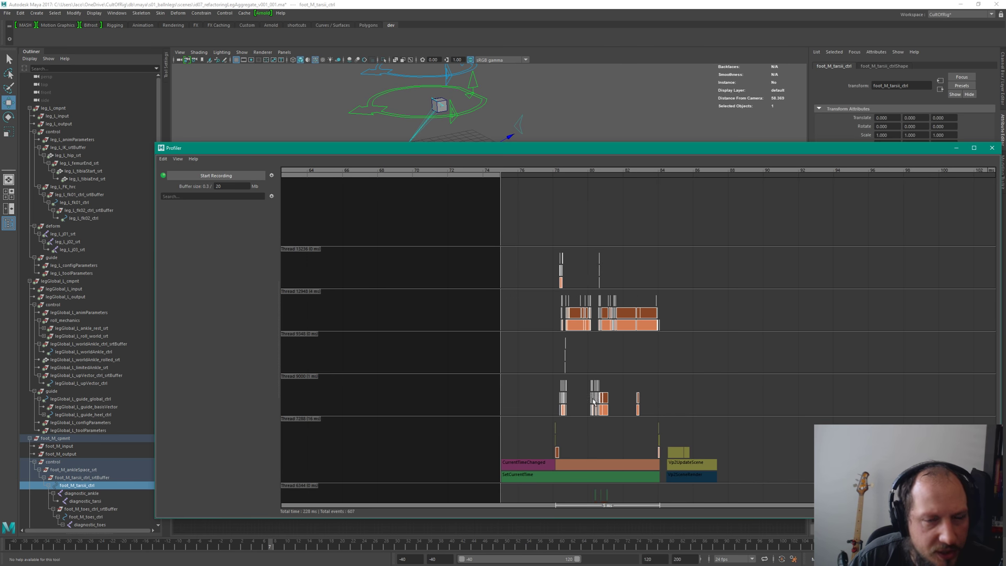
middle_click_drag(680, 406, 688, 332)
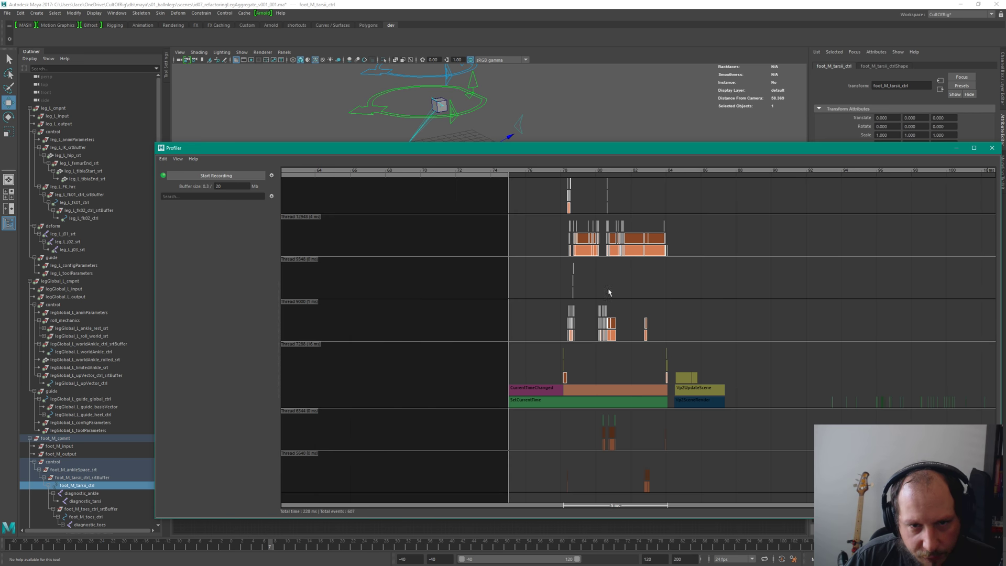
middle_click_drag(606, 291, 609, 303)
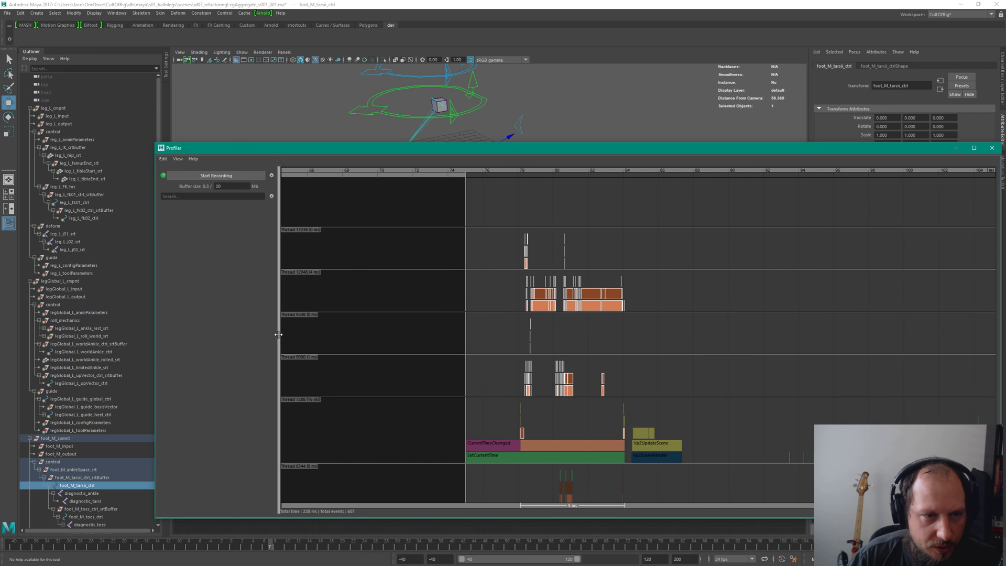
Step: Narrow the Profiler window, move it clear of the Node Editor and frame the wholeLeg graph alongside the thread graph
left_click_drag(156, 337, 274, 338)
left_click_drag(590, 149, 658, 0)
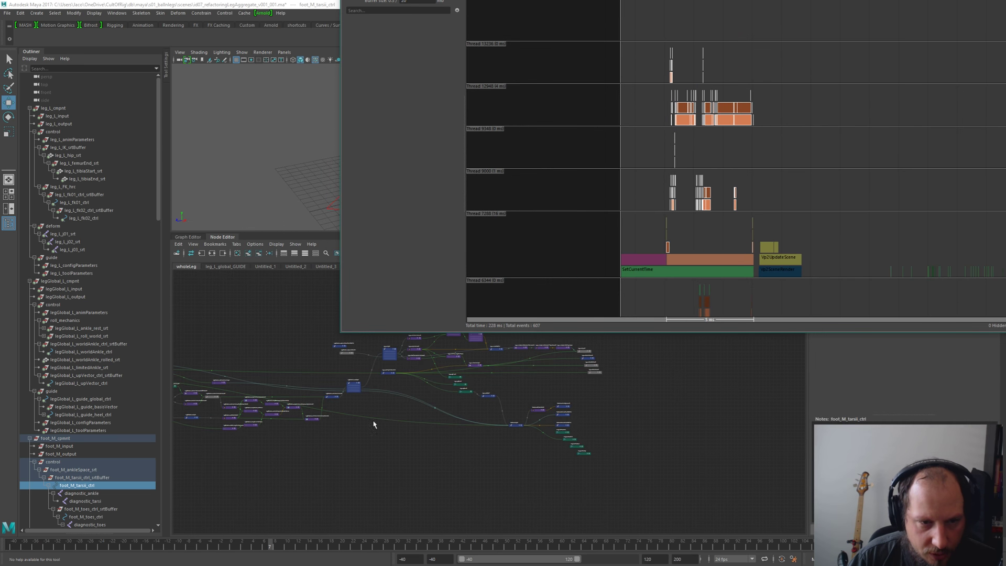
key("f")
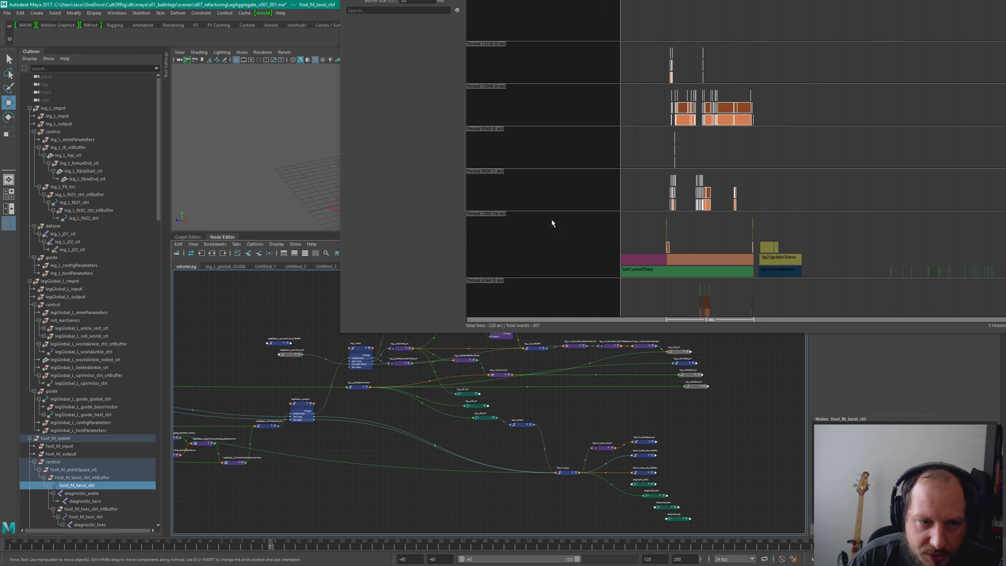
right_click_drag(809, 150, 806, 224, "alt")
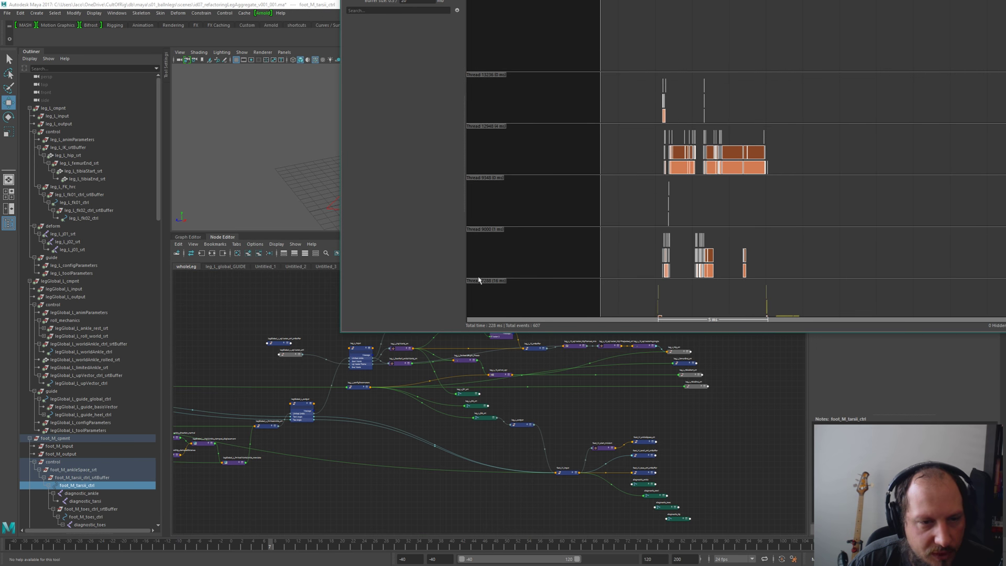
Step: Select and frame the leg_L_IK_solver_xpr node in the Node Editor, and recenter the thread blocks for comparison
left_click(494, 374)
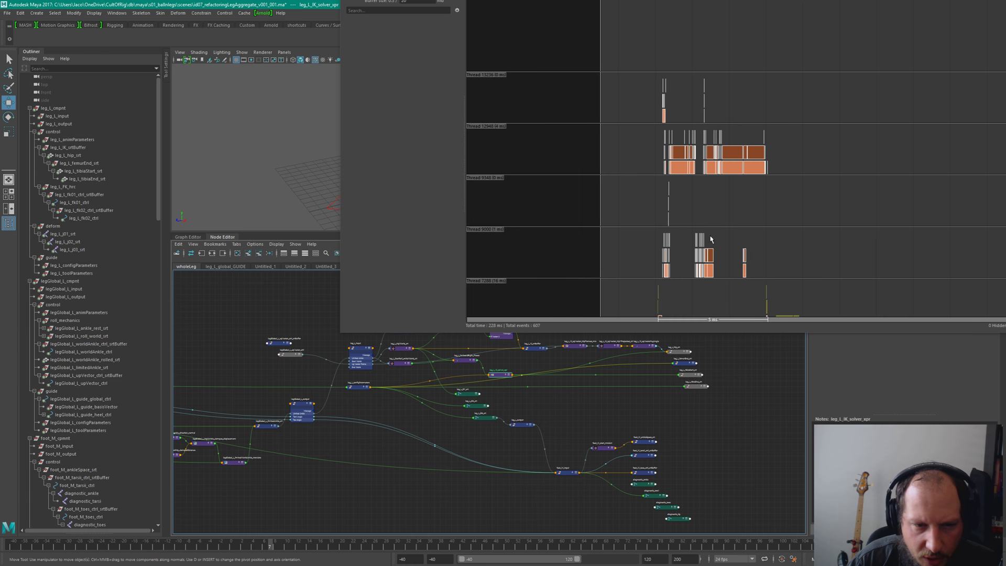
key("f")
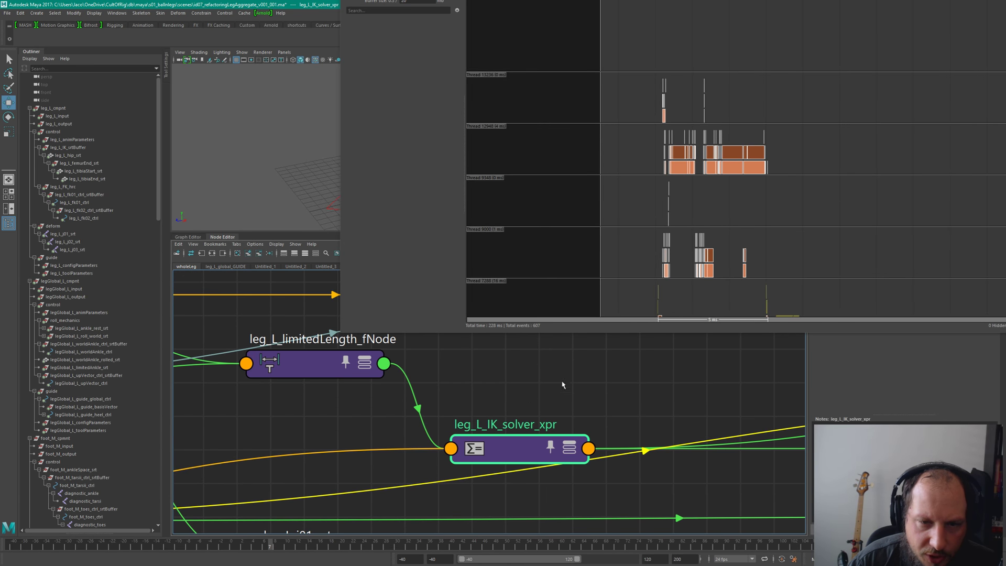
middle_click_drag(847, 52, 767, 196)
middle_click_drag(846, 141, 801, 190)
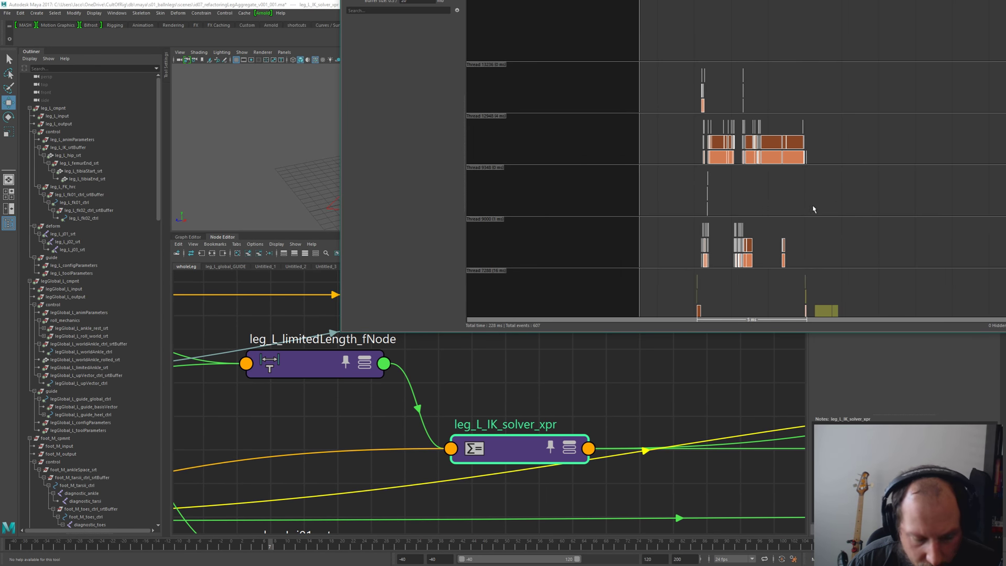
Step: Enlarge the Profiler window, select the evaluation blocks across the threads above the SetCurrentTime thread, and frame them
left_click_drag(807, 331, 798, 474)
left_click_drag(1005, 474, 900, 524)
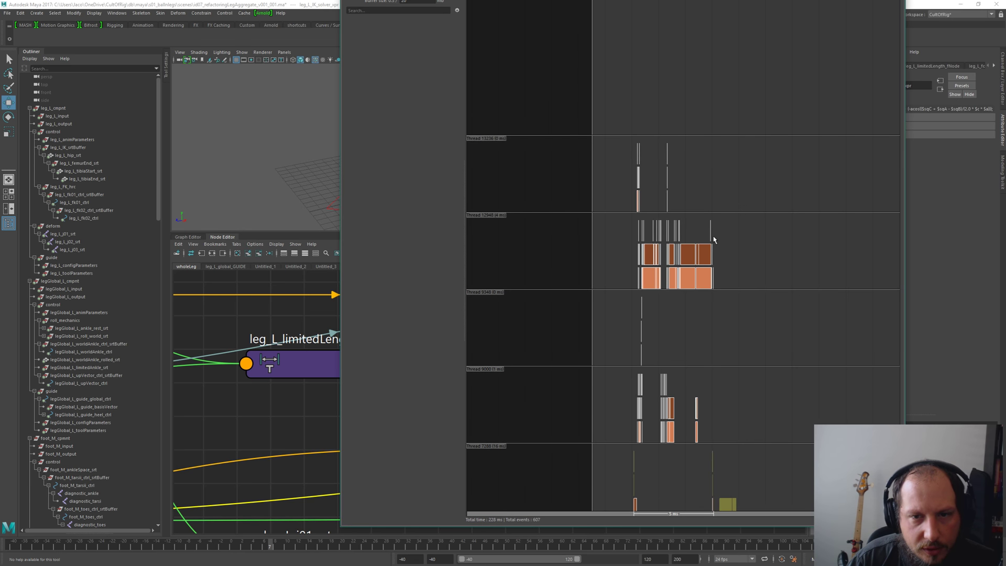
scroll(711, 235, "down", 2)
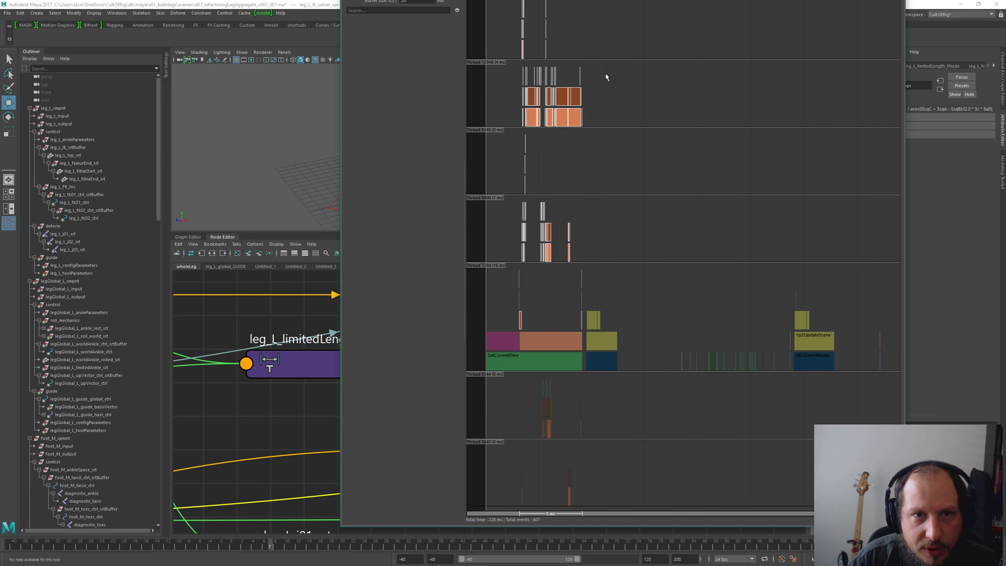
left_click_drag(606, 77, 506, 263)
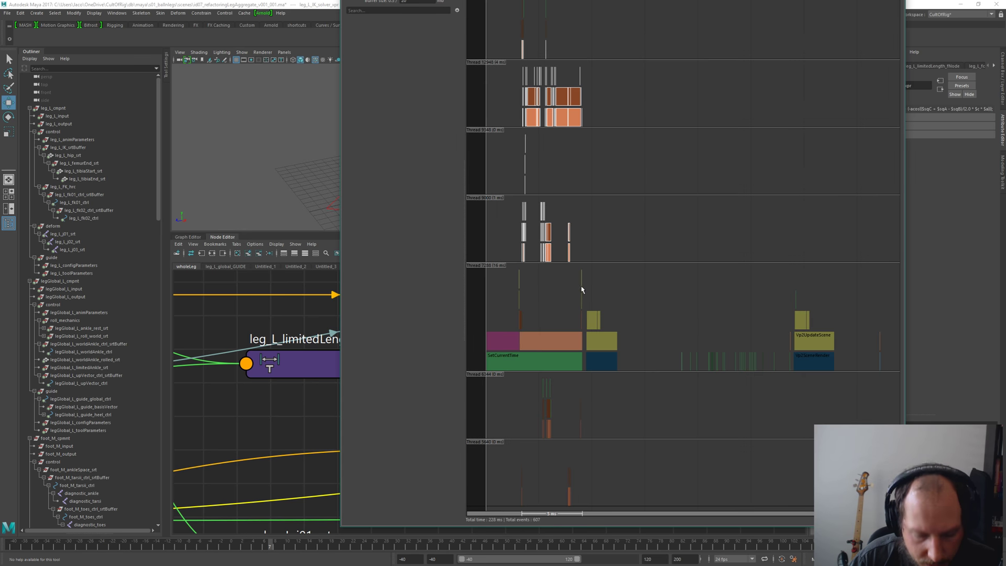
key("f")
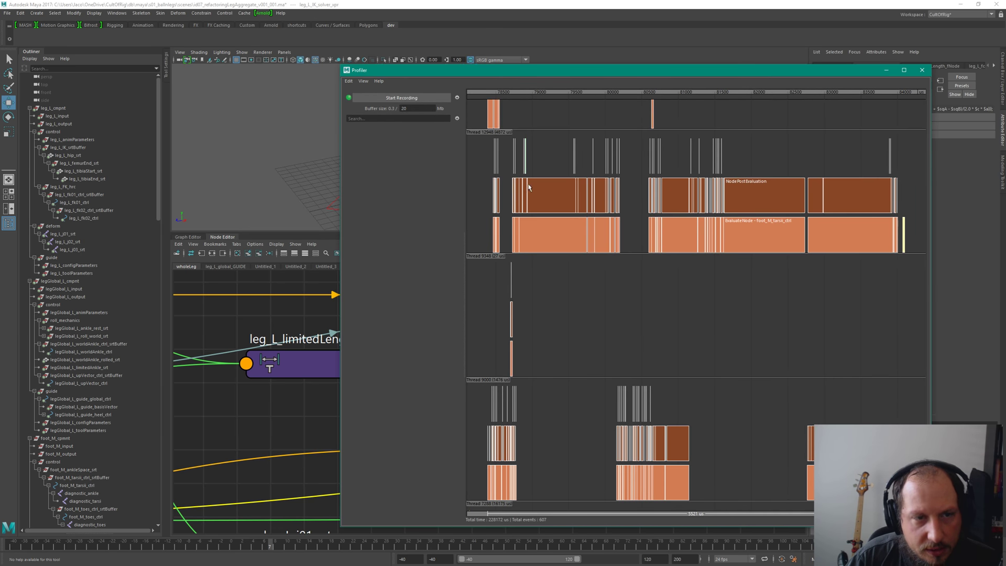
Step: Filter the profiled events by "xpr" and frame the leg_L_IK_solver_xpr evaluation events
left_click(387, 119)
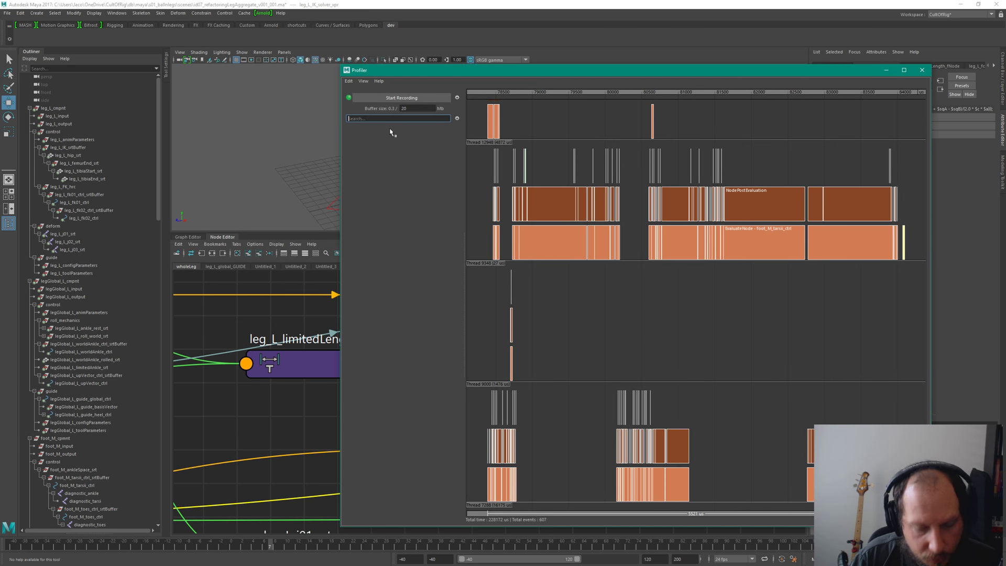
type("xpr")
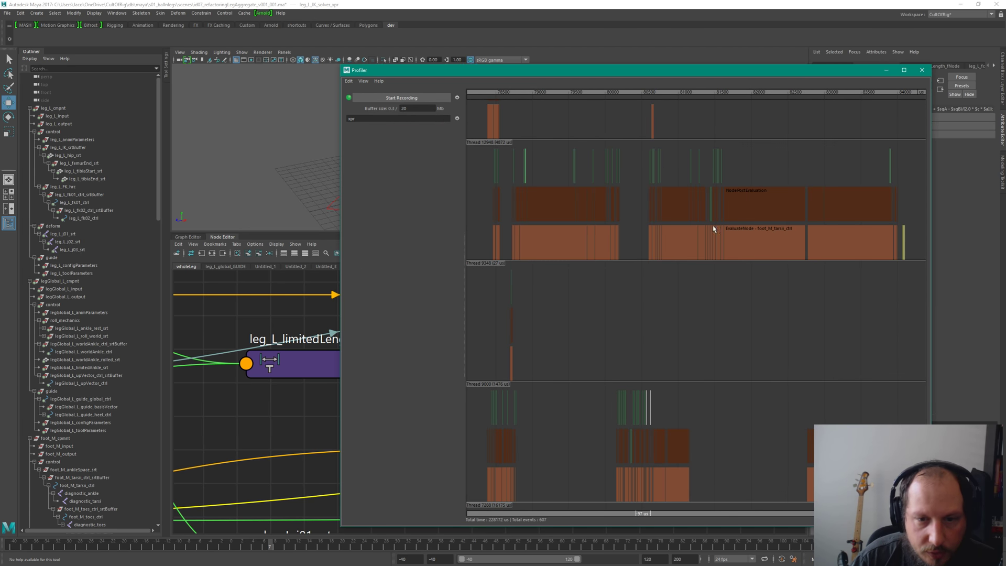
type("f")
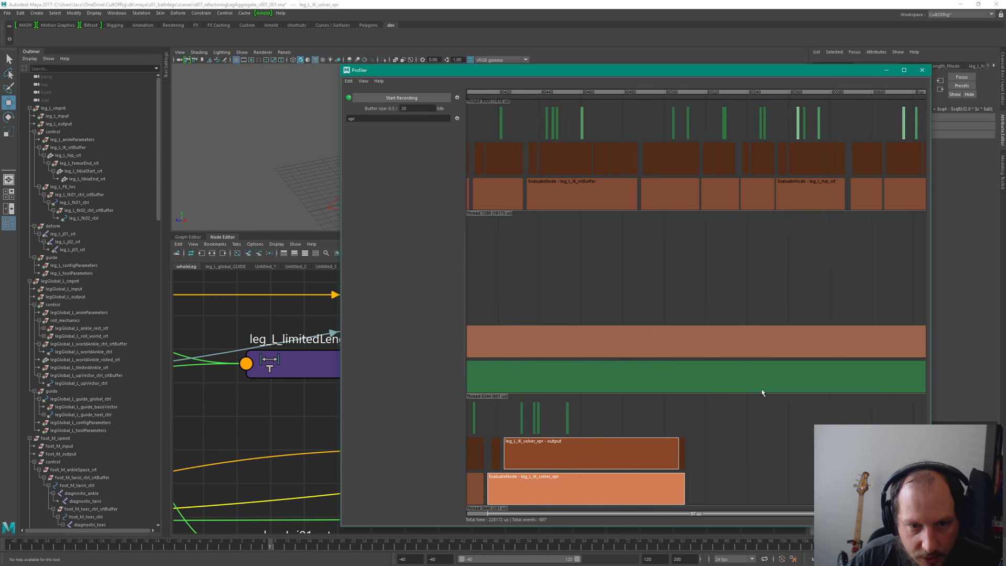
Step: Examine the leg_L_IK_solver_xpr evaluation block and the node evaluations following it in its own and neighbouring threads
scroll(594, 426, "down", 10)
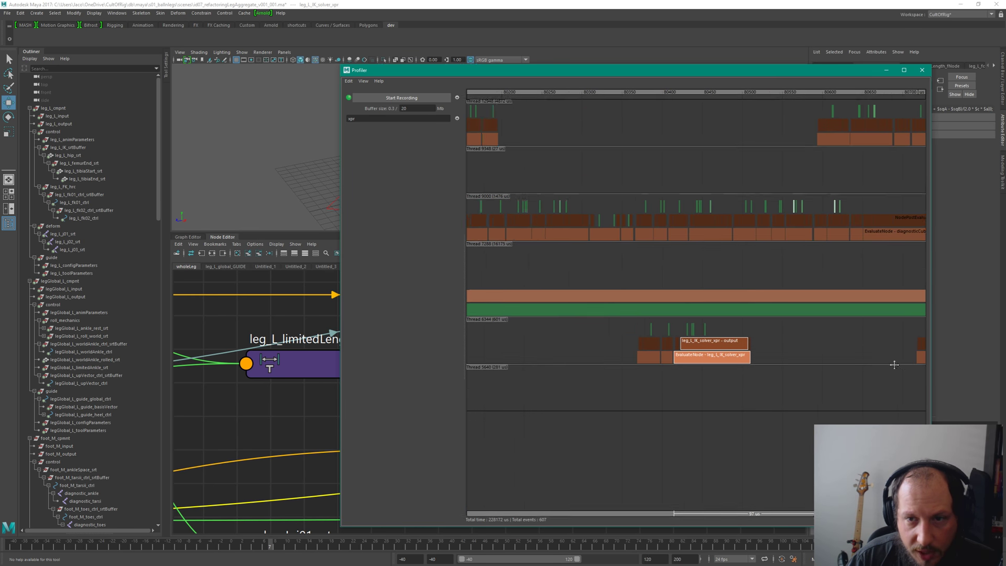
right_click_drag(741, 385, 820, 391, "alt")
middle_click_drag(822, 398, 685, 360, "alt")
scroll(599, 346, "up", 10)
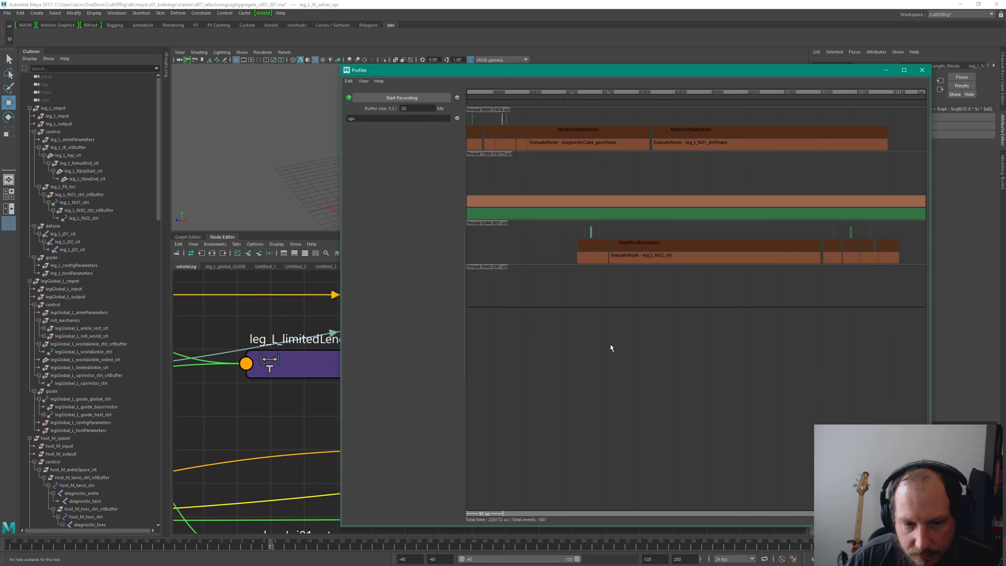
scroll(680, 363, "up", 5)
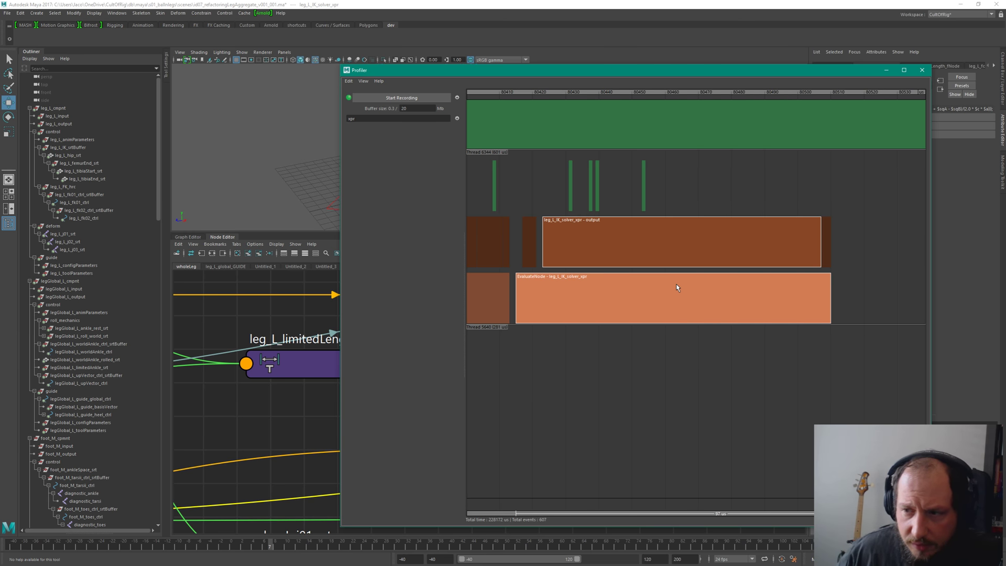
Step: Compare the solver's block with the full thread graph, select the evaluation blocks down through the SetCurrentTime thread, and clear the selection
scroll(636, 316, "down", 3)
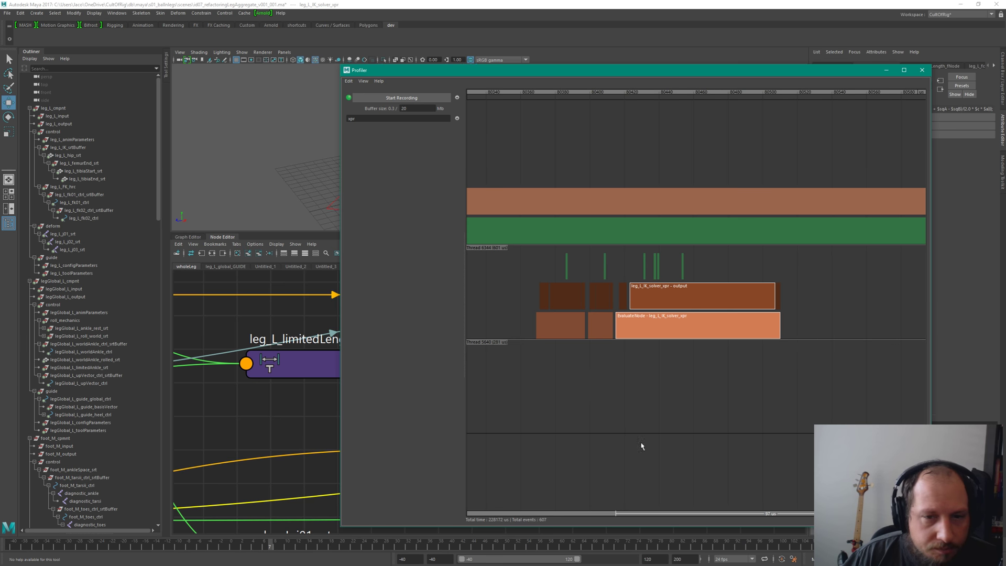
scroll(706, 371, "down", 8)
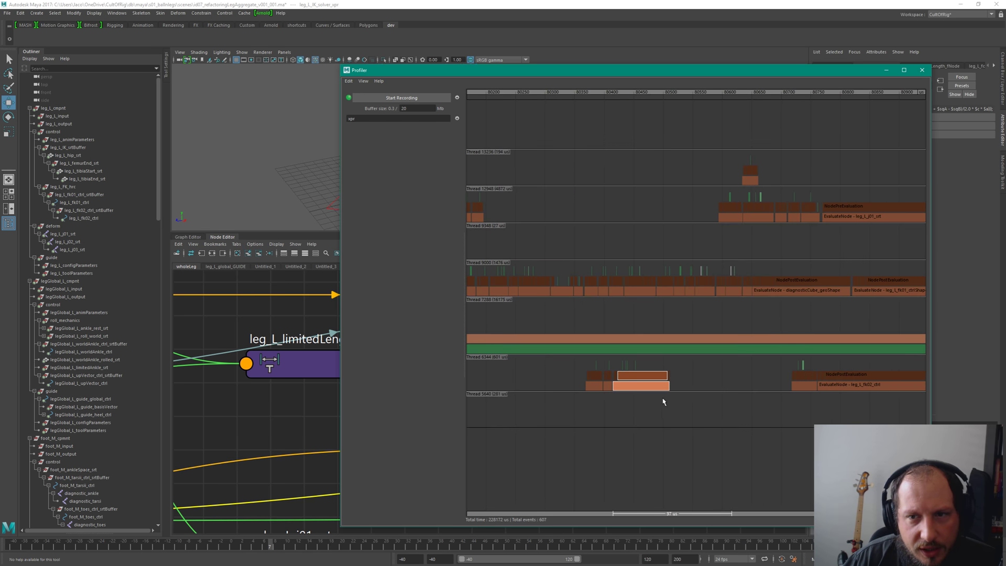
scroll(741, 379, "down", 5)
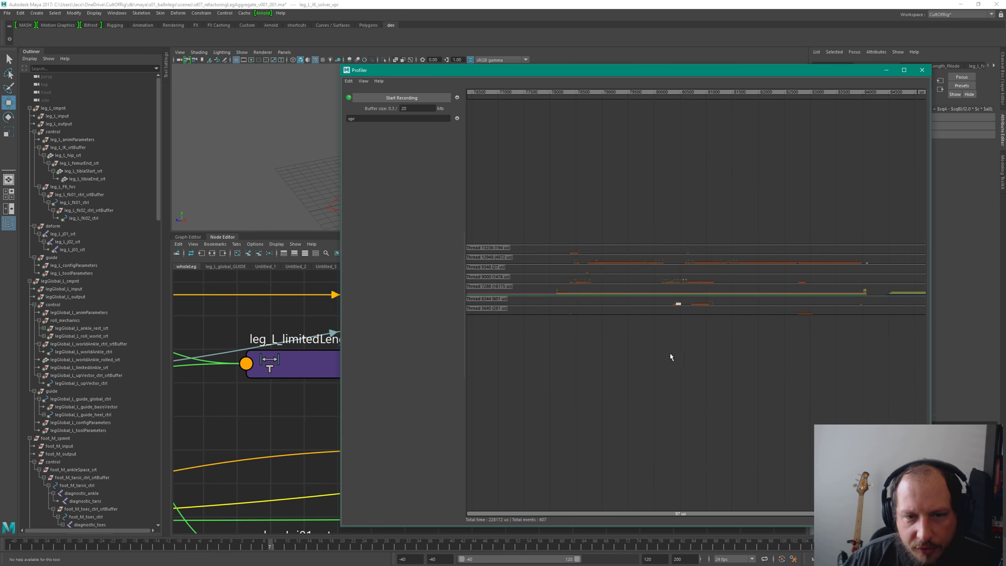
scroll(694, 322, "down", 4)
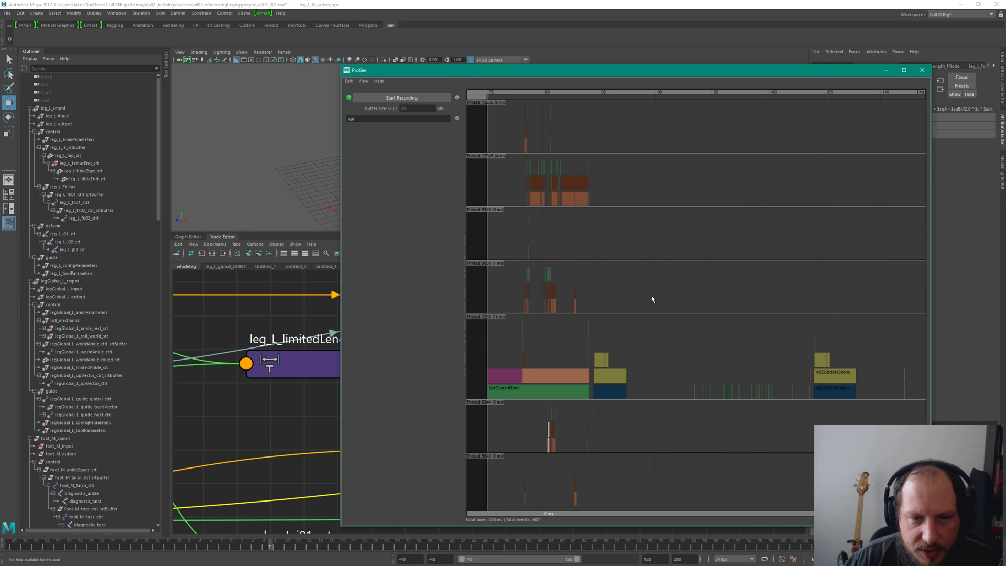
left_click_drag(505, 114, 658, 466)
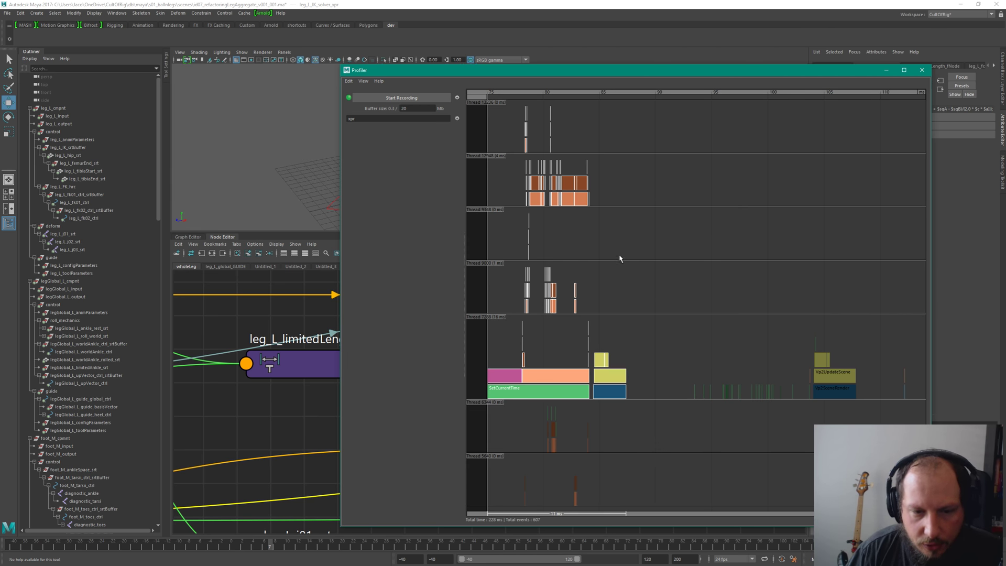
left_click(643, 285)
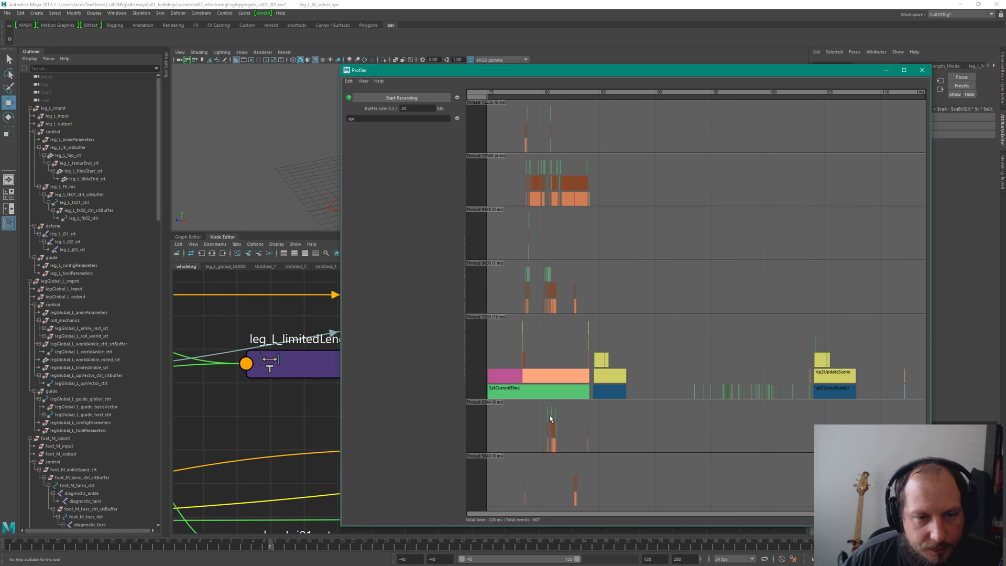
Step: Shrink and close the Profiler, deselect the leg_L_IK_solver_xpr node, and show the overall wholeLeg graph
left_click(527, 5)
left_click_drag(341, 66, 420, 115)
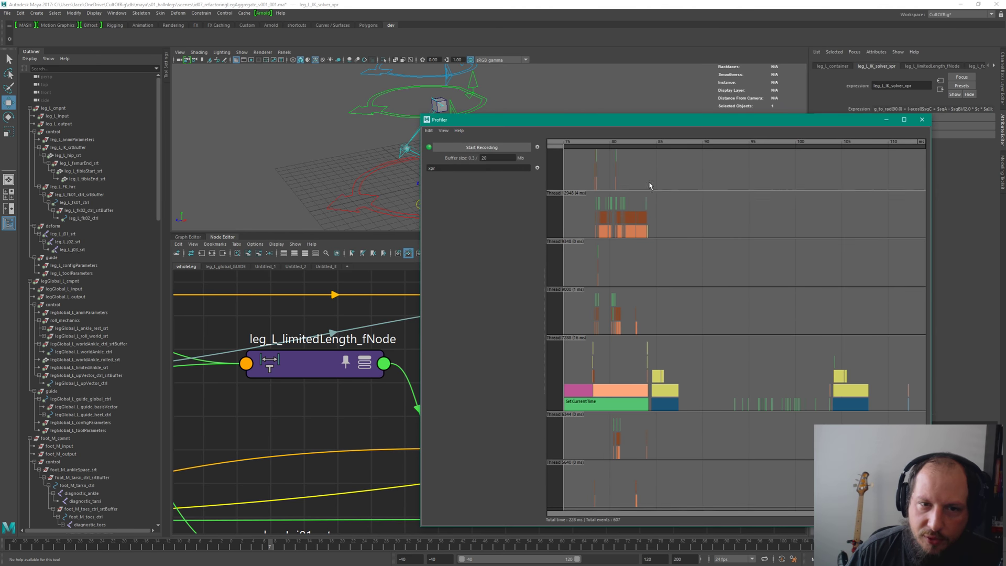
left_click(922, 121)
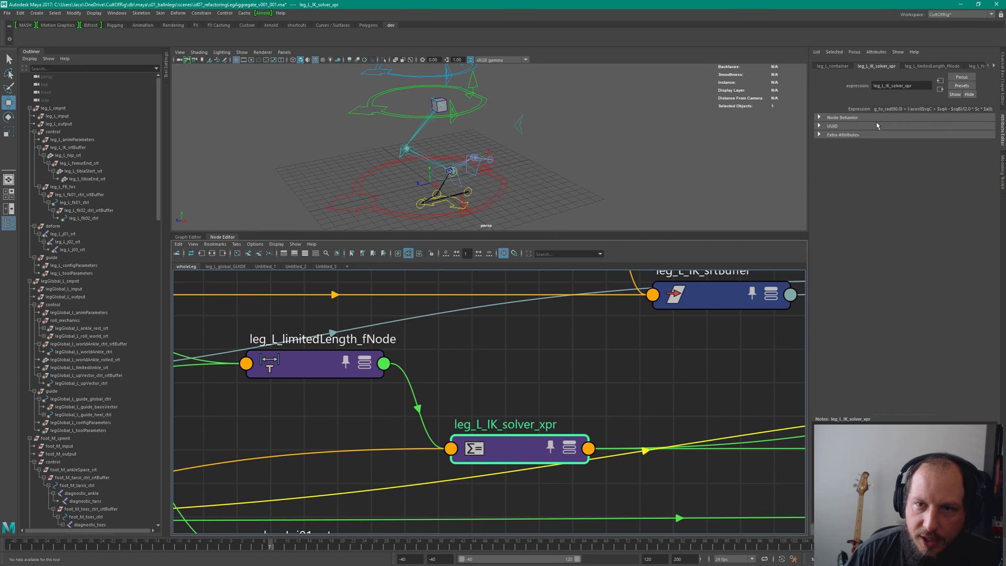
left_click(519, 419)
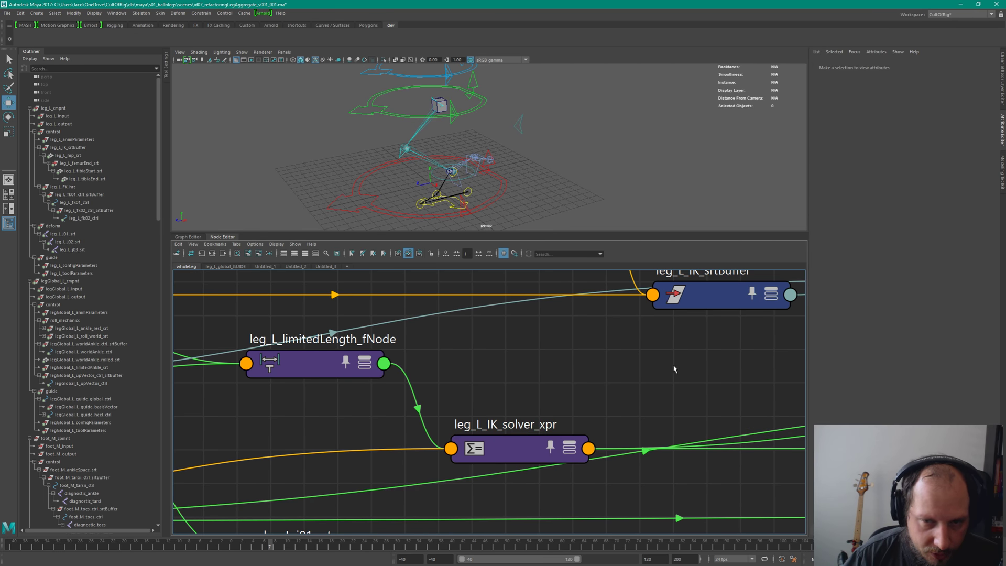
scroll(576, 421, "down", 10)
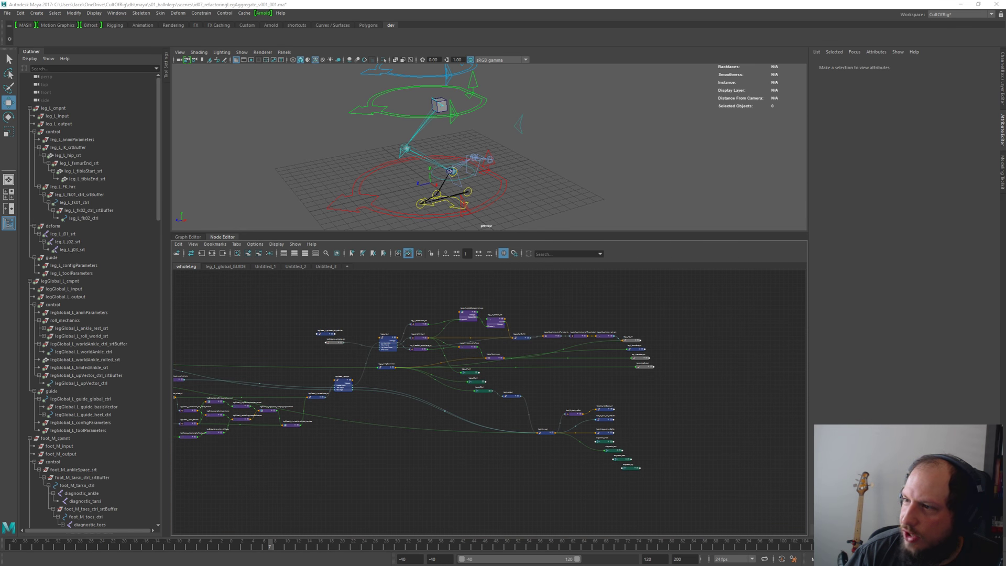
left_click(295, 224)
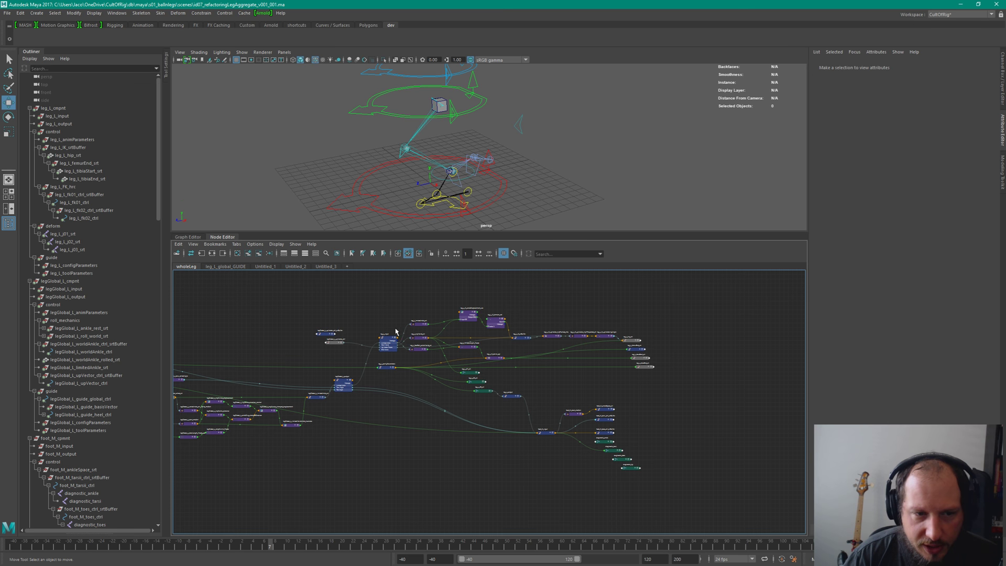
Step: Select the leg component's nodes column by column in the wholeLeg graph, ending with leg_L_IK_tension_rot and leg_L_IK_ankleDisplacement_vec
left_click_drag(395, 331, 387, 371)
left_click_drag(415, 306, 428, 355)
left_click_drag(462, 303, 474, 352)
left_click_drag(500, 307, 516, 364)
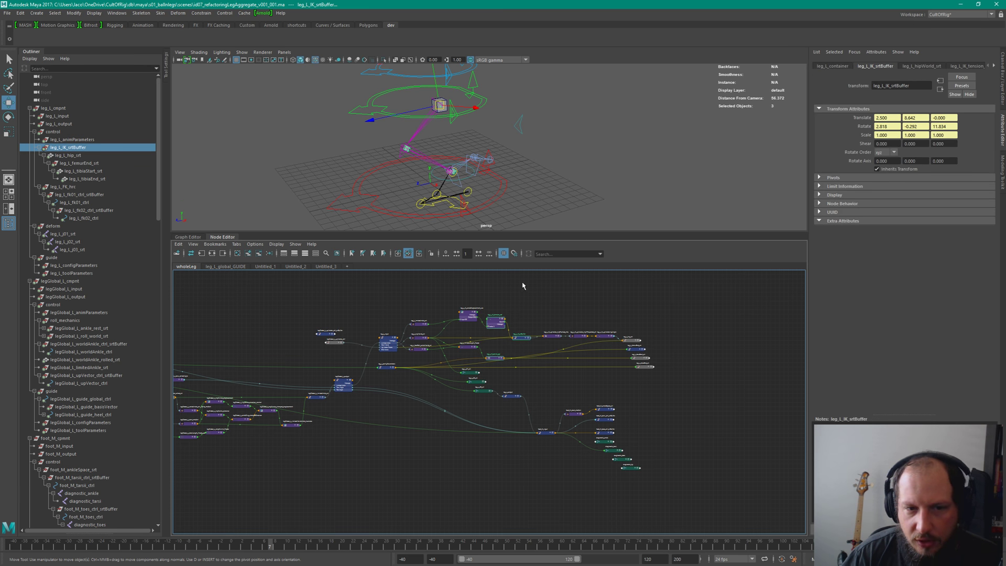
left_click(491, 318)
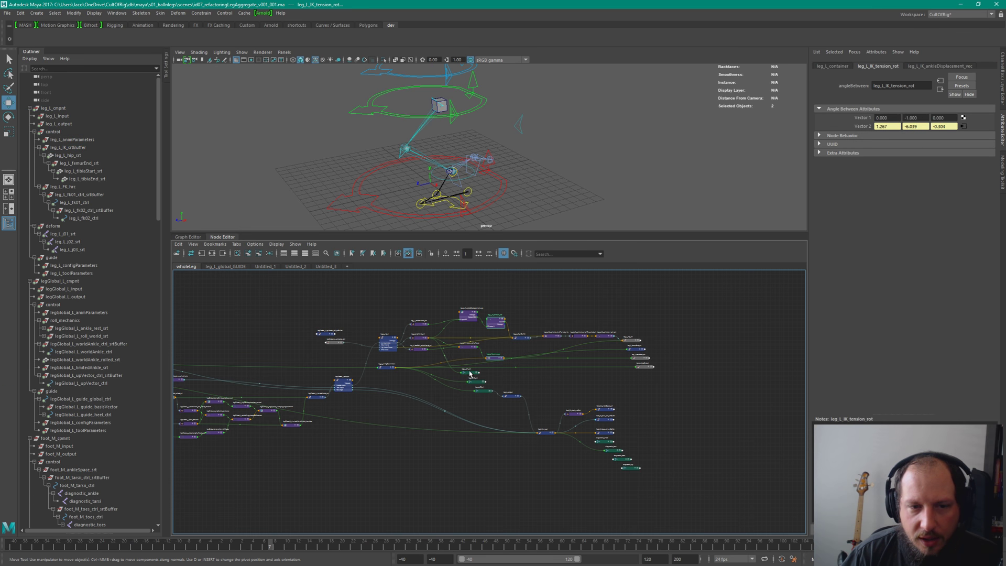
Step: Switch to Mischief and draw four green horizontal lines above the guide sketch to form three lanes
key("alt+Tab")
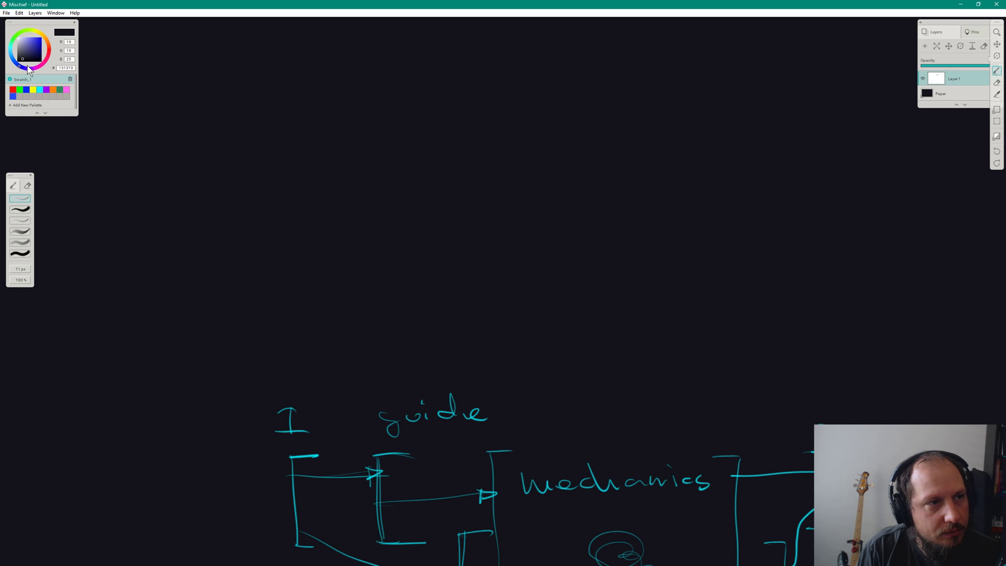
left_click(19, 93)
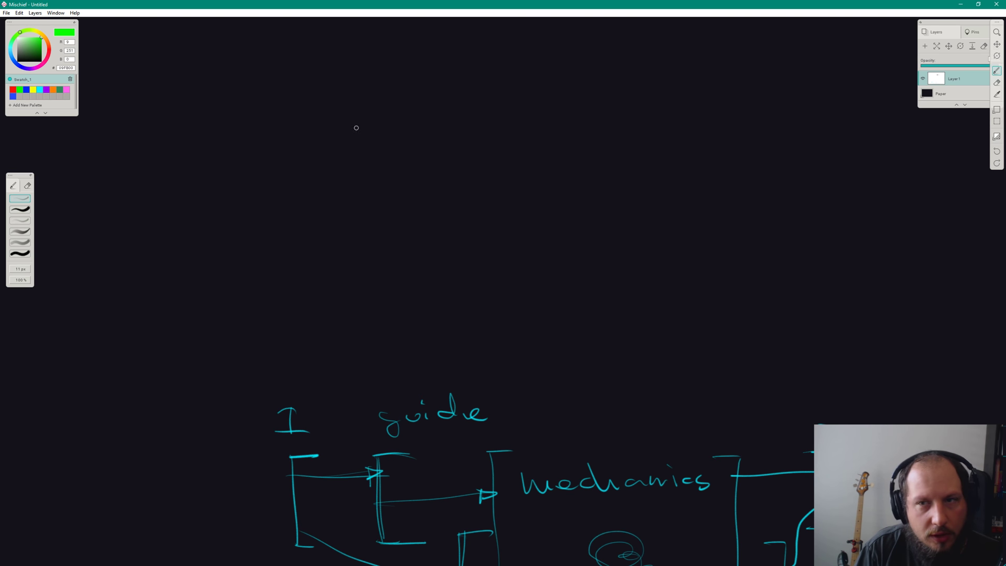
left_click_drag(356, 128, 734, 138)
left_click_drag(370, 180, 738, 199)
left_click_drag(361, 226, 736, 252)
left_click_drag(357, 292, 741, 300)
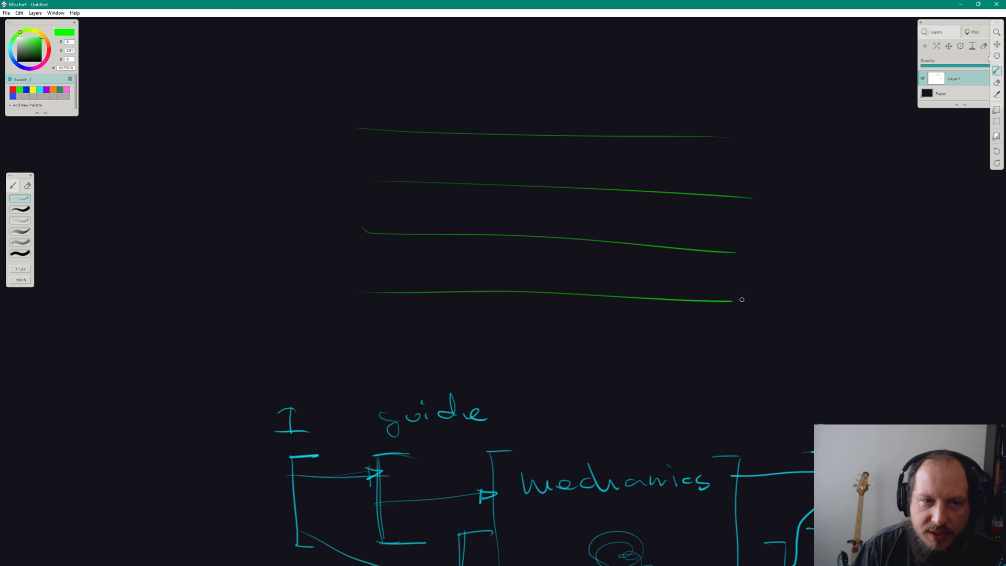
Step: Label the three lanes CPU0, CPU1 and CPU2 in green handwriting
left_click_drag(239, 146, 246, 158)
left_click_drag(247, 147, 276, 158)
mouse_move(230, 202)
left_mouse_down()
mouse_move(215, 211)
mouse_move(231, 220)
left_mouse_up()
left_click_drag(245, 208, 245, 220)
left_click_drag(244, 203, 267, 214)
left_click_drag(277, 214, 282, 222)
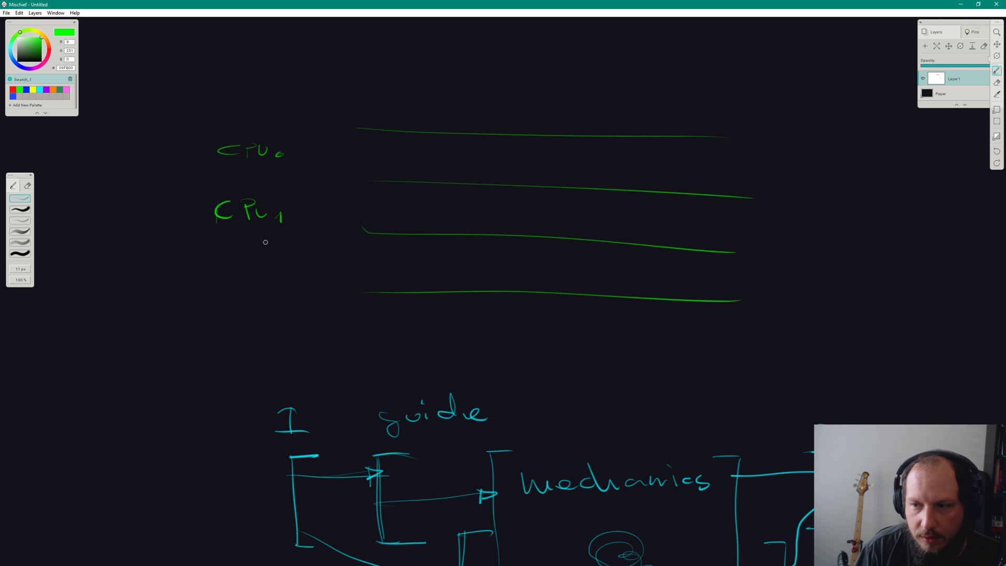
left_click_drag(231, 267, 232, 280)
mouse_move(241, 273)
left_mouse_down()
mouse_move(241, 287)
mouse_move(246, 279)
left_mouse_up()
mouse_move(253, 273)
left_mouse_down()
mouse_move(258, 283)
mouse_move(267, 277)
left_mouse_up()
left_click_drag(269, 282, 285, 293)
Step: Sketch a box in the CPU0 lane and connect it to two linked boxes in the CPU1 lane
mouse_move(370, 148)
left_mouse_down()
mouse_move(371, 168)
mouse_move(418, 147)
left_mouse_up()
mouse_move(375, 166)
left_mouse_down()
mouse_move(414, 164)
mouse_move(477, 200)
mouse_move(481, 217)
left_mouse_up()
left_click_drag(479, 193, 523, 192)
left_click_drag(482, 217, 569, 210)
mouse_move(567, 197)
left_mouse_down()
mouse_move(568, 226)
mouse_move(621, 203)
left_mouse_up()
left_click_drag(618, 199, 619, 227)
left_click_drag(568, 224, 619, 227)
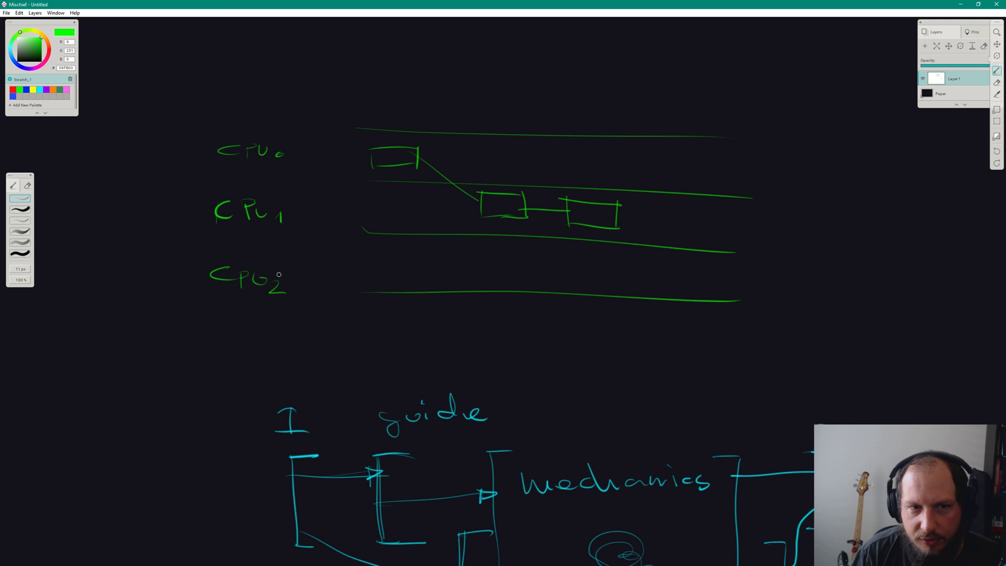
Step: Sketch two boxes in the CPU2 lane and connect both to the first CPU1 box
left_click_drag(373, 256, 376, 285)
mouse_move(369, 253)
left_mouse_down()
mouse_move(404, 257)
mouse_move(421, 282)
mouse_move(500, 215)
mouse_move(534, 275)
mouse_move(572, 251)
left_mouse_up()
left_click_drag(535, 274, 576, 277)
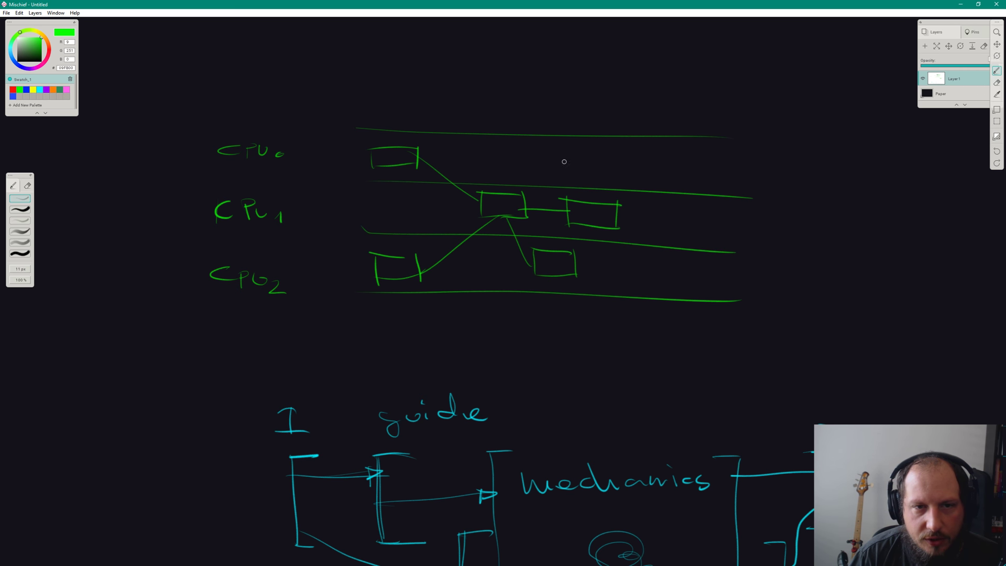